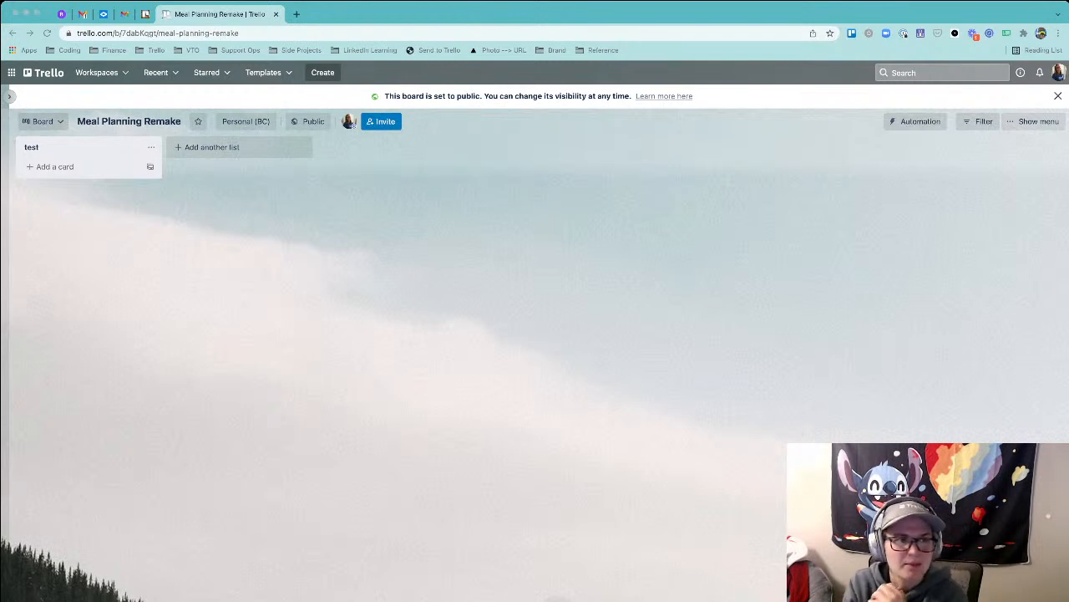
pyautogui.press('super+Tab')
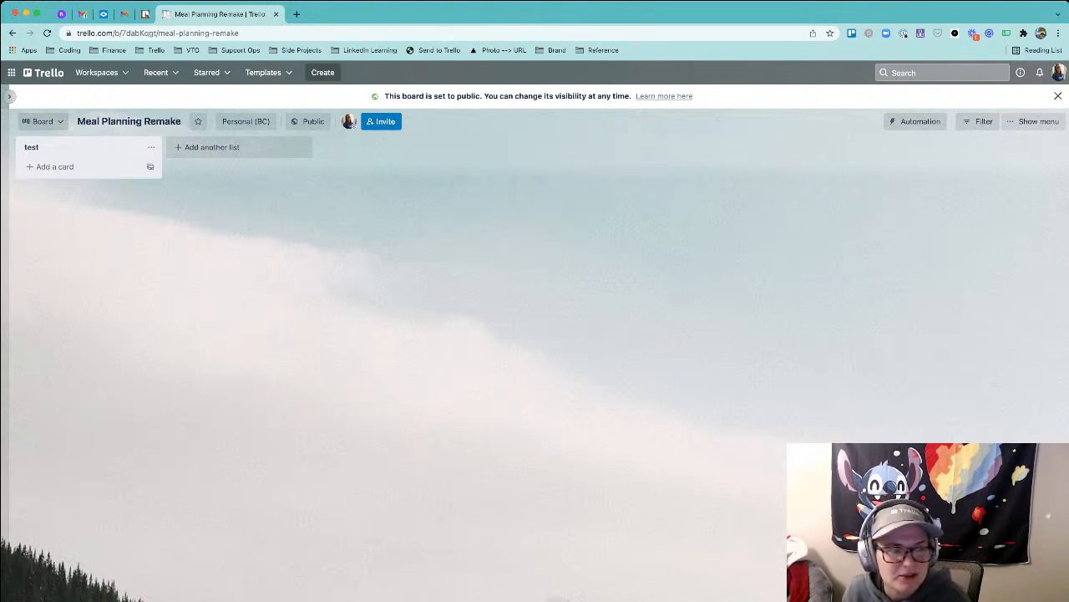
pyautogui.click(75, 147)
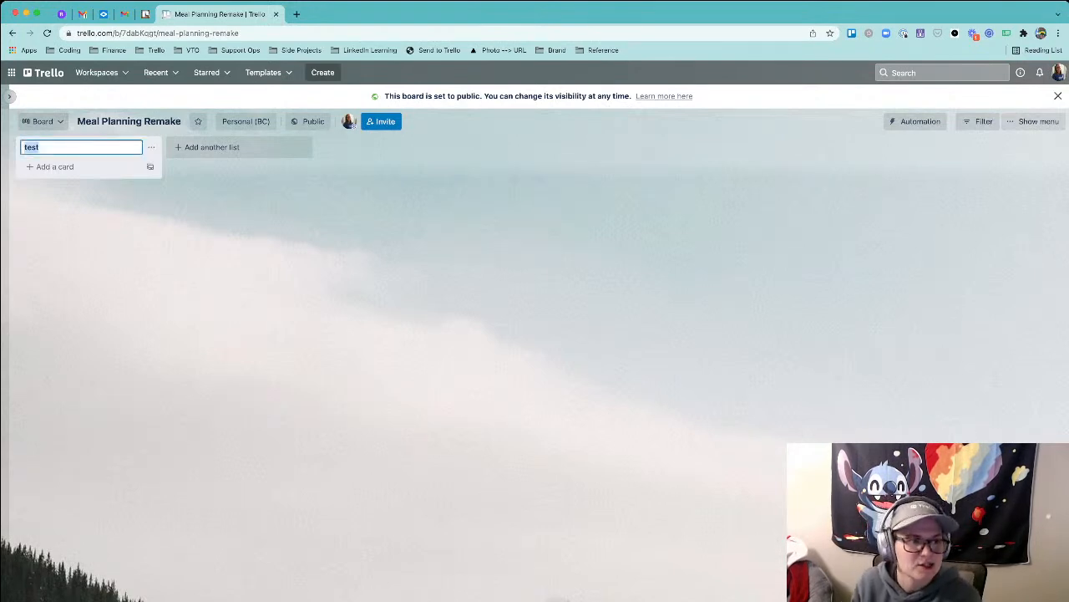
pyautogui.press('BackSpace')
pyautogui.press('Return')
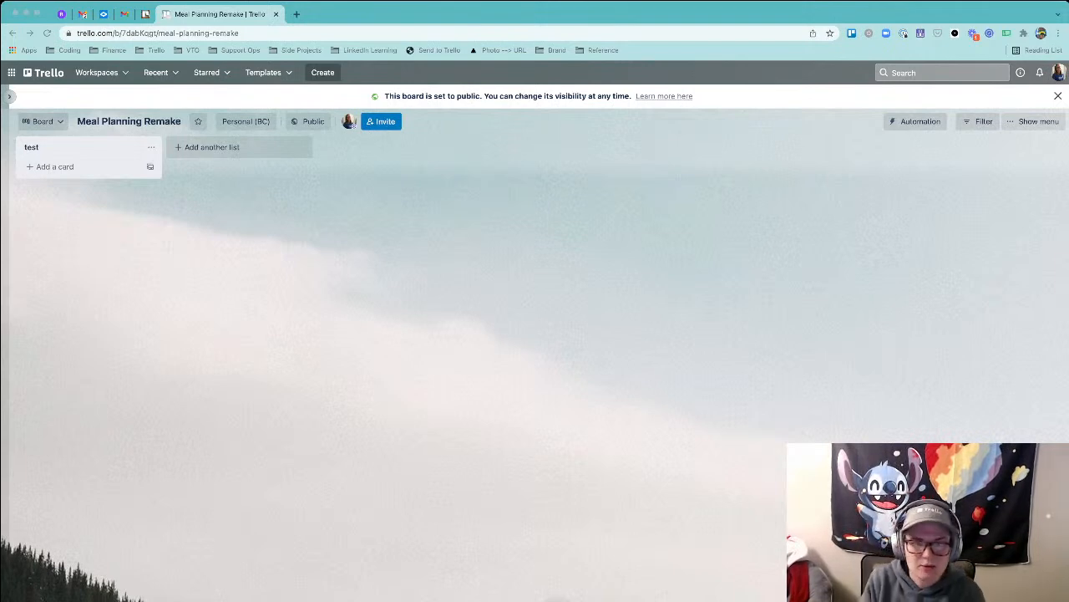
# - Open the existing shared meals board in a new browser tab by finding it through the Trello site shortcut
pyautogui.press('super+Tab')
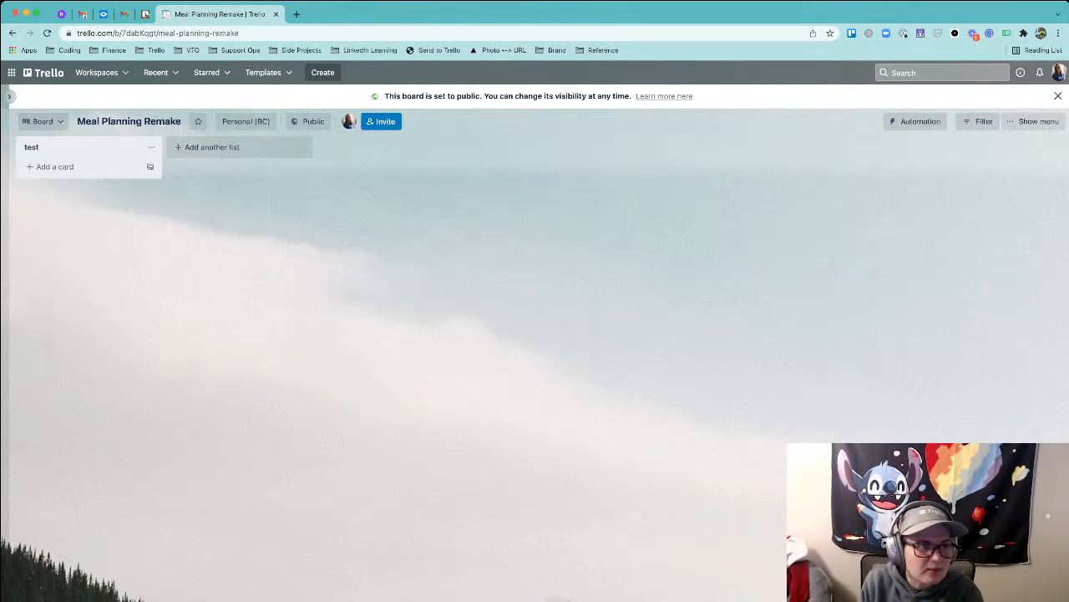
pyautogui.hotkey('ctrl', 't')
pyautogui.write('Trello | m')
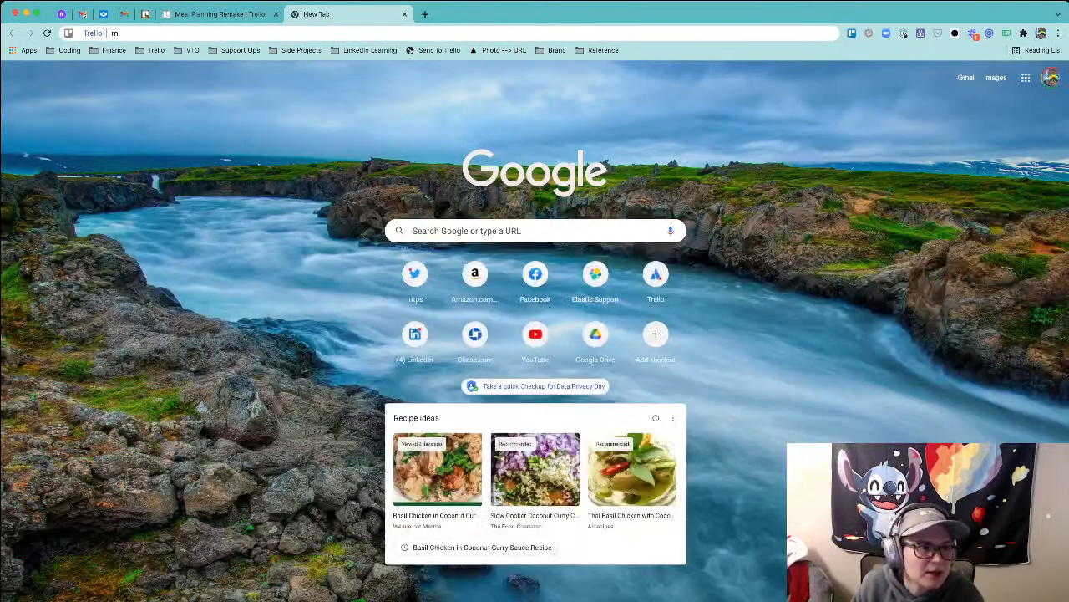
pyautogui.press('BackSpace')
pyautogui.write('brittan')
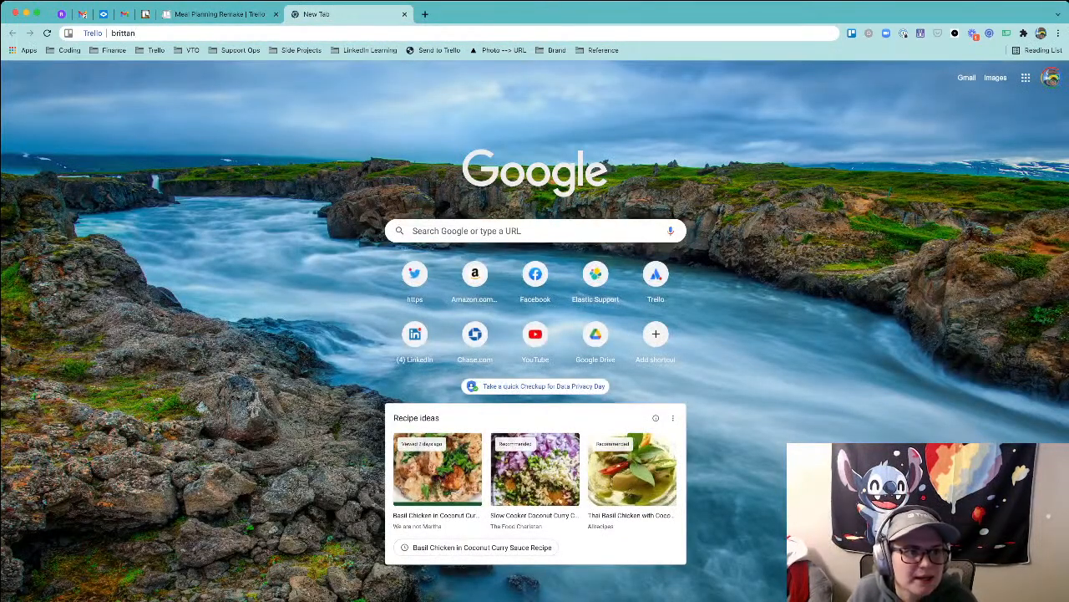
pyautogui.press('Return')
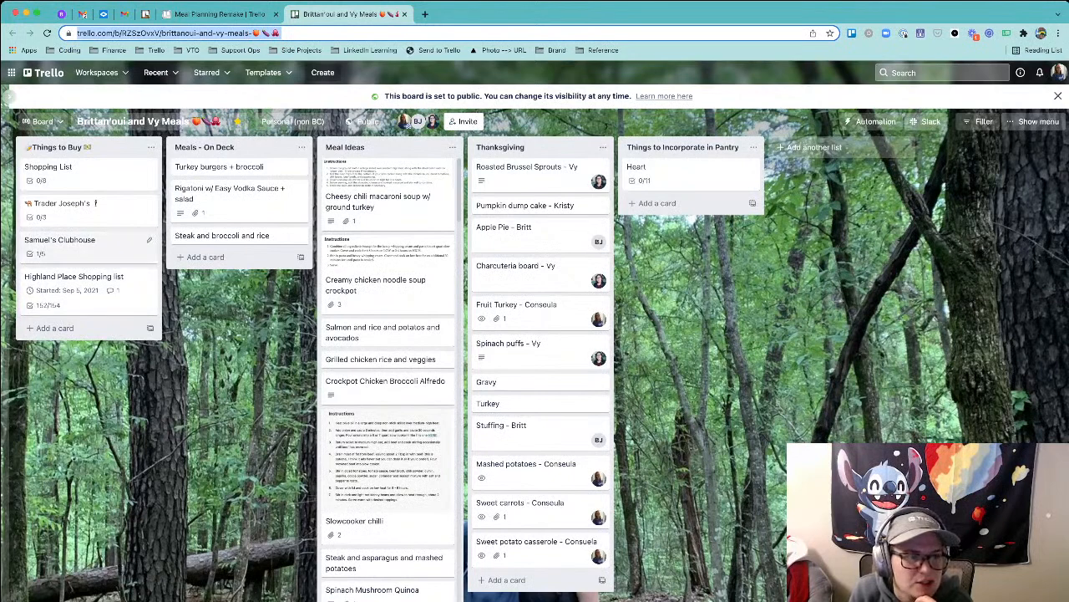
# - View the Highland Place Shopping list card's checklists and the Taco pasta card in the Meal Ideas list
pyautogui.click(75, 280)
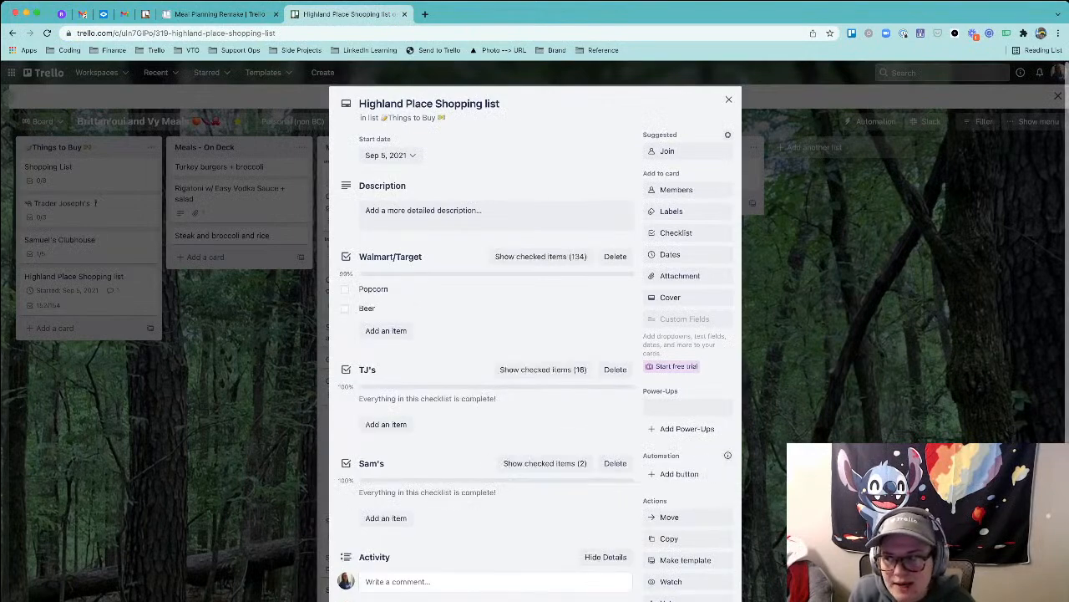
pyautogui.press('Escape')
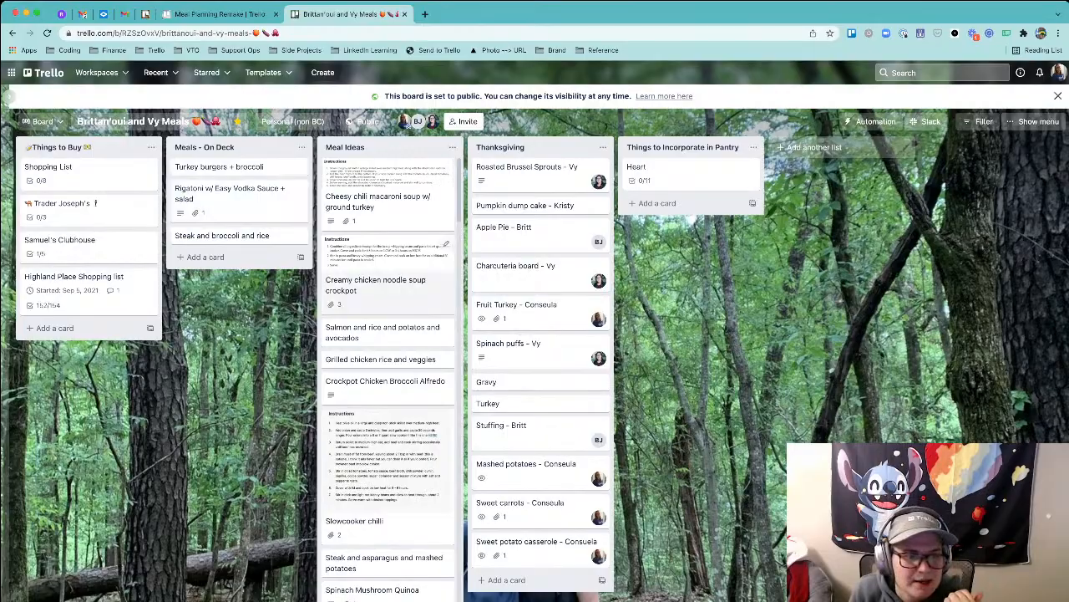
pyautogui.scroll(-4, 388, 376)
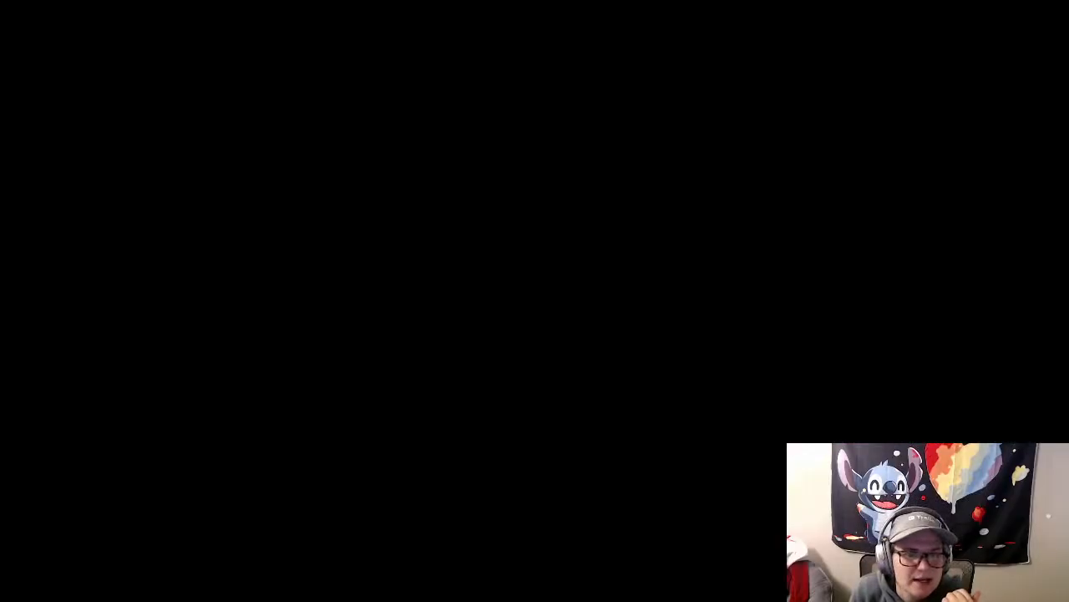
pyautogui.scroll(-5, 388, 376)
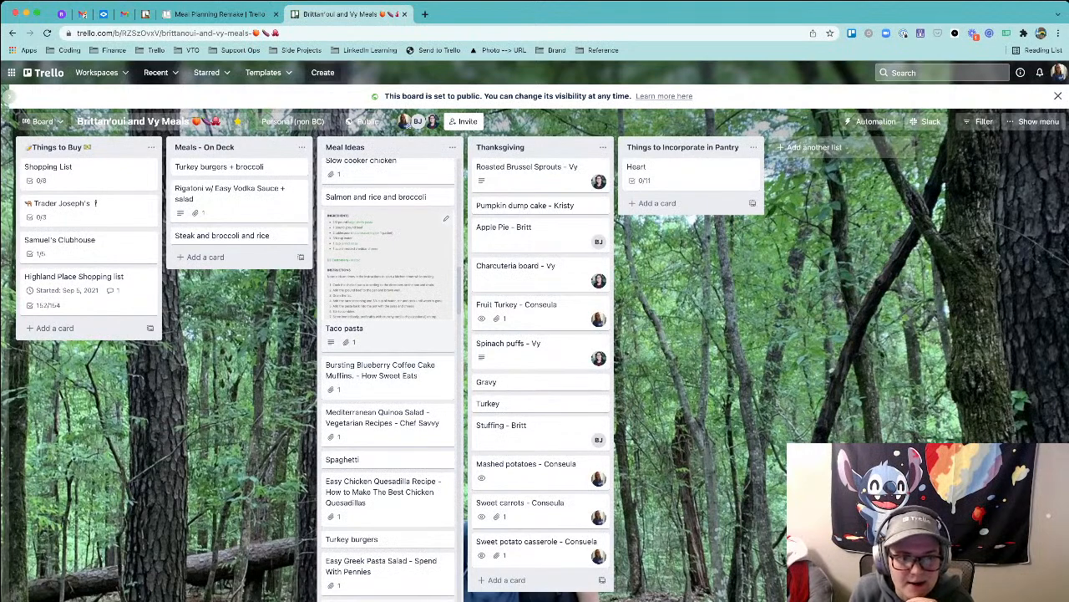
pyautogui.click(384, 268)
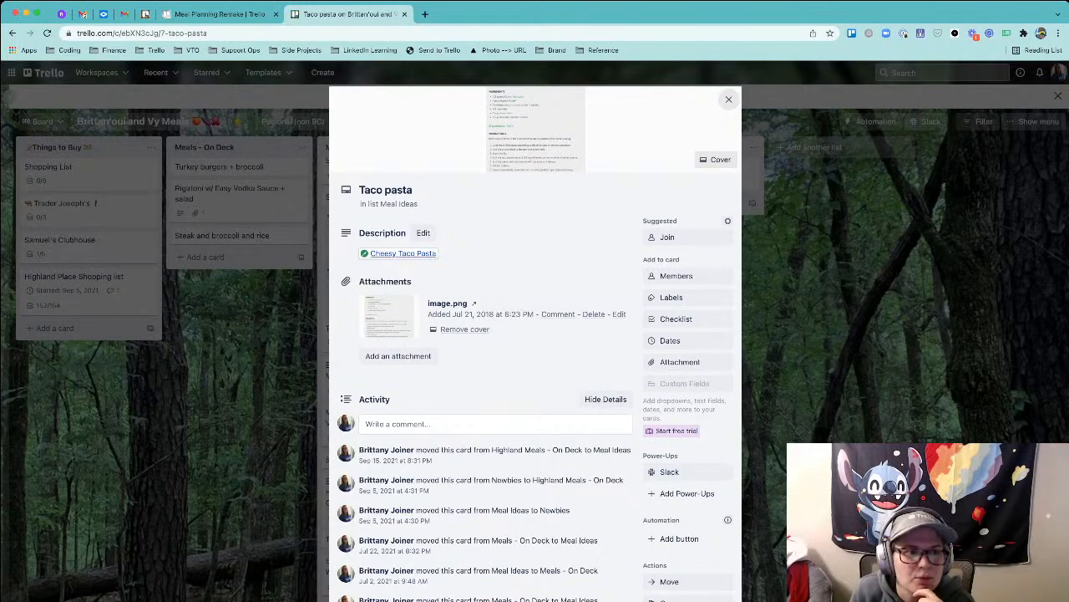
pyautogui.press('Escape')
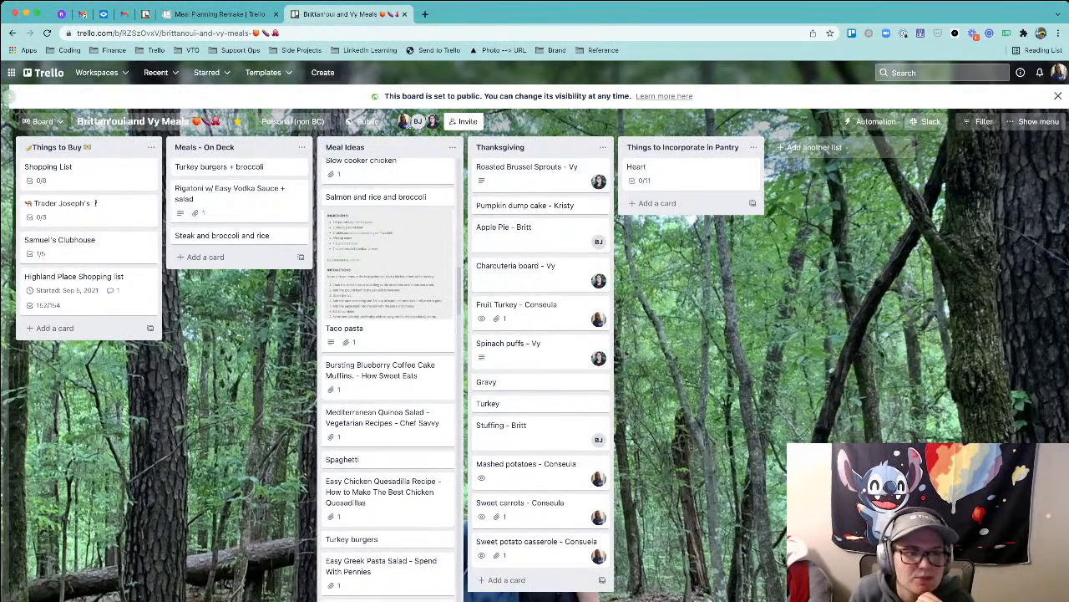
# - View the two attached recipe images, instructions and ingredients, on the Slow cooker cilantro chicken card in Meal Ideas
pyautogui.scroll(-10, 389, 367)
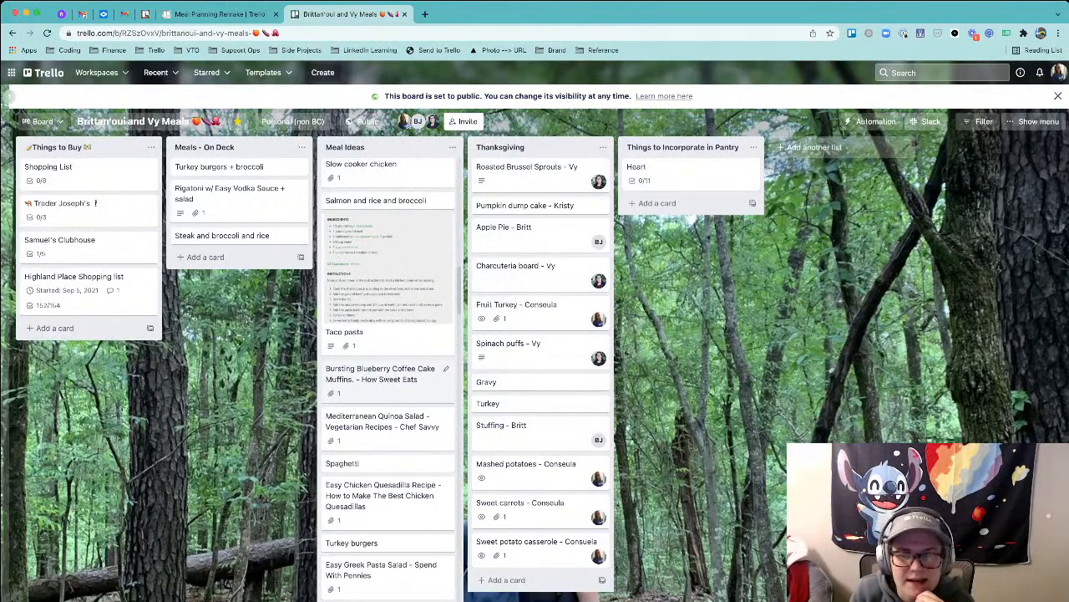
pyautogui.scroll(1, 388, 368)
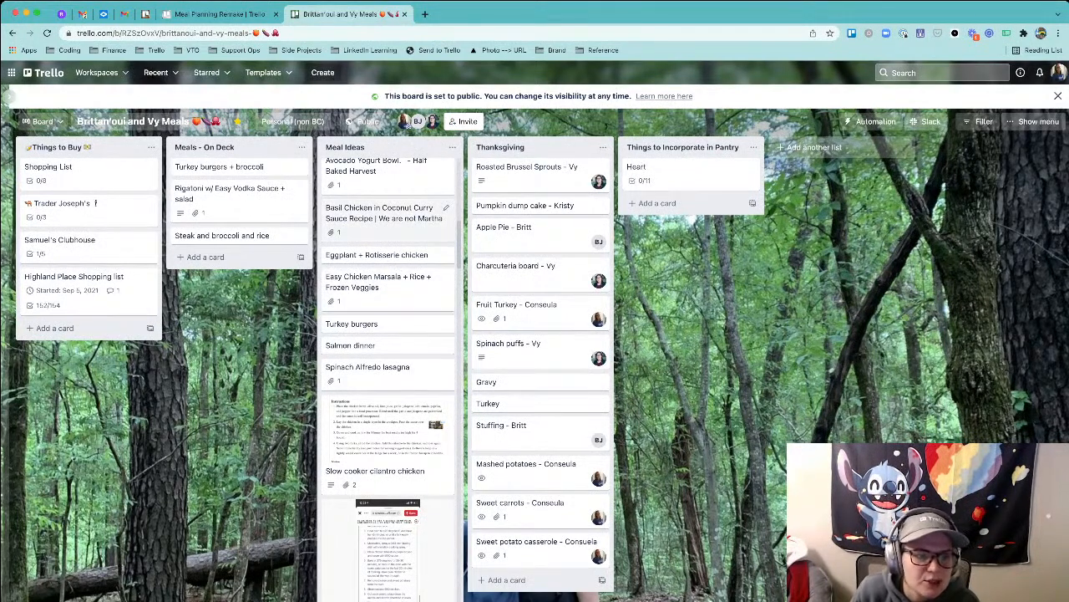
pyautogui.scroll(-4, 387, 242)
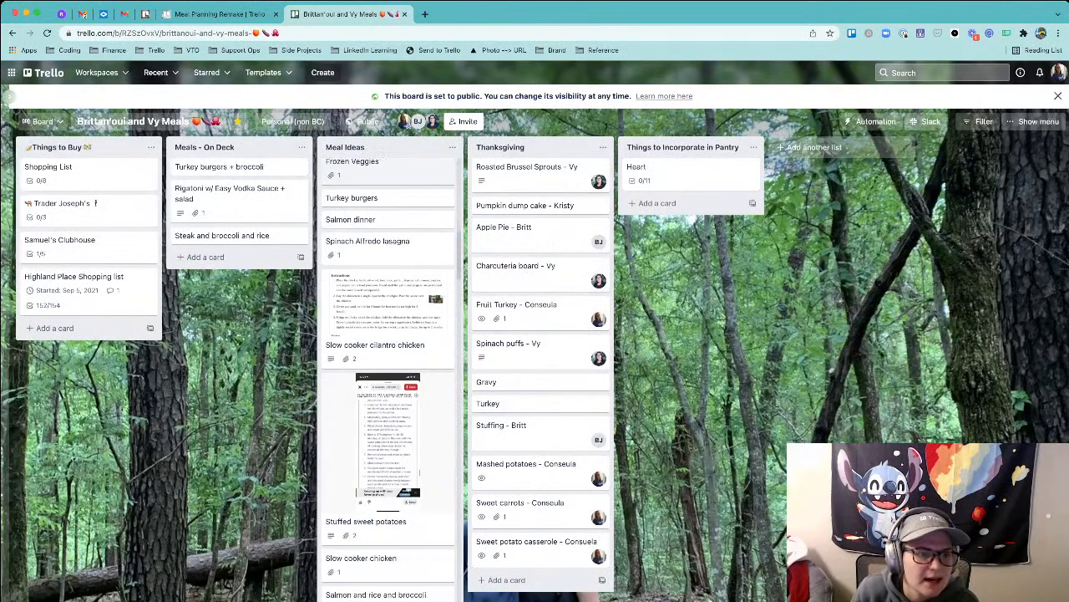
pyautogui.click(385, 300)
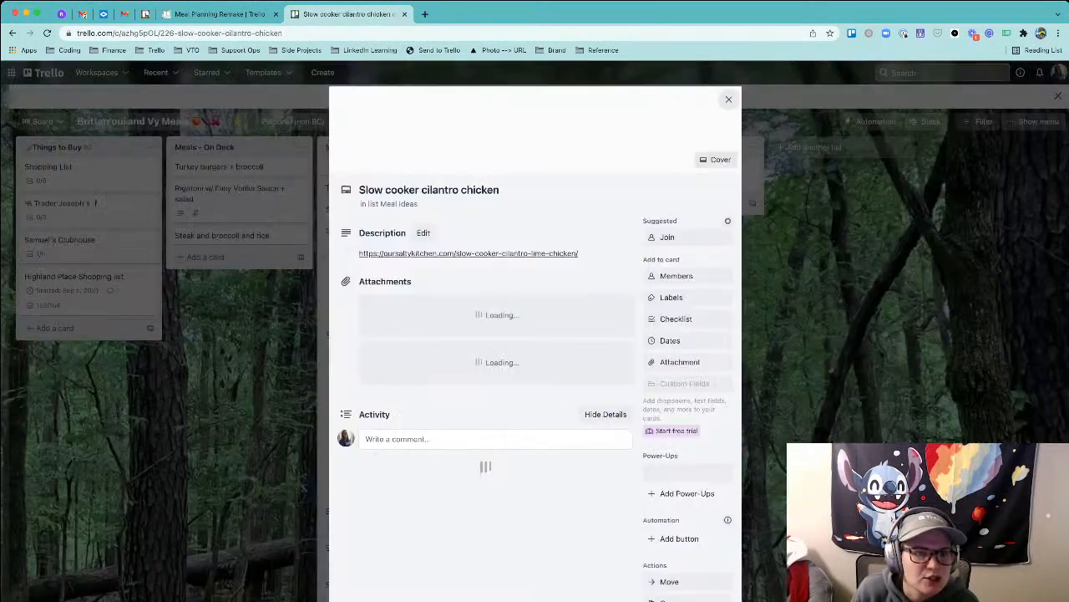
pyautogui.click(389, 315)
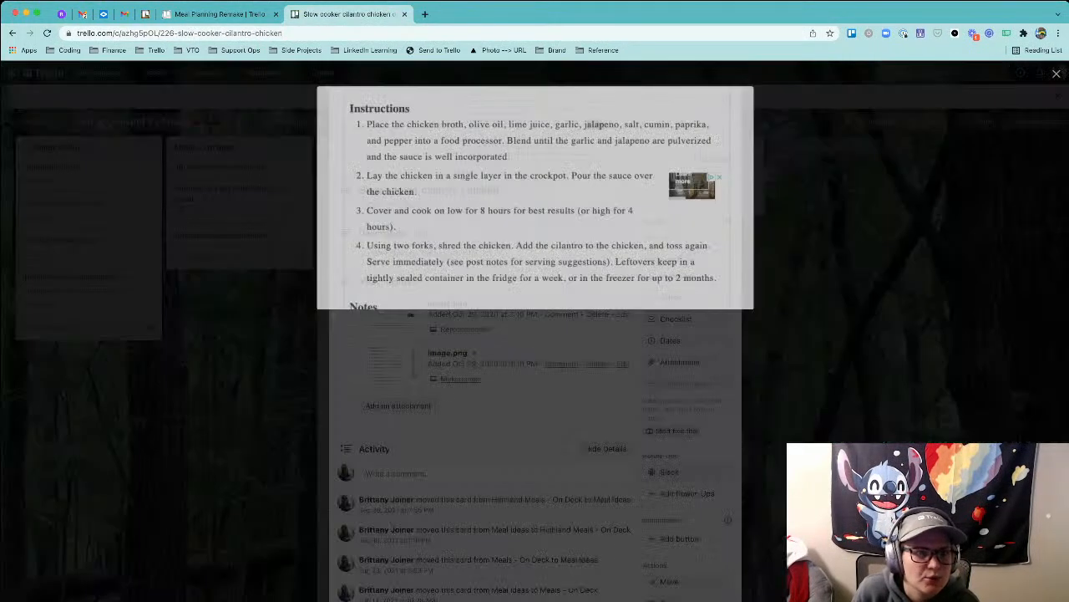
pyautogui.press('Right')
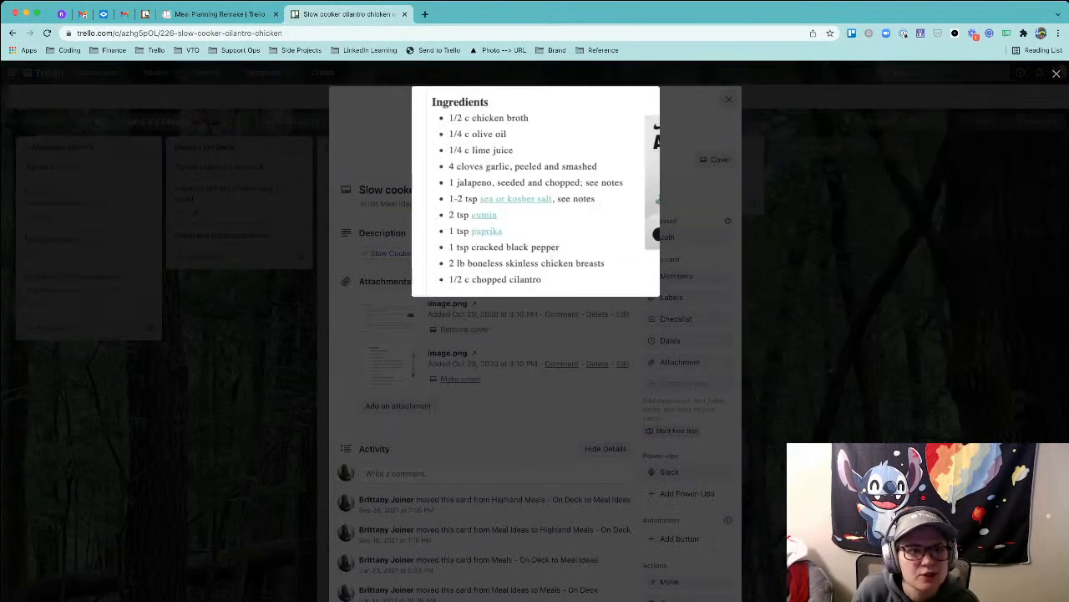
pyautogui.press('Right')
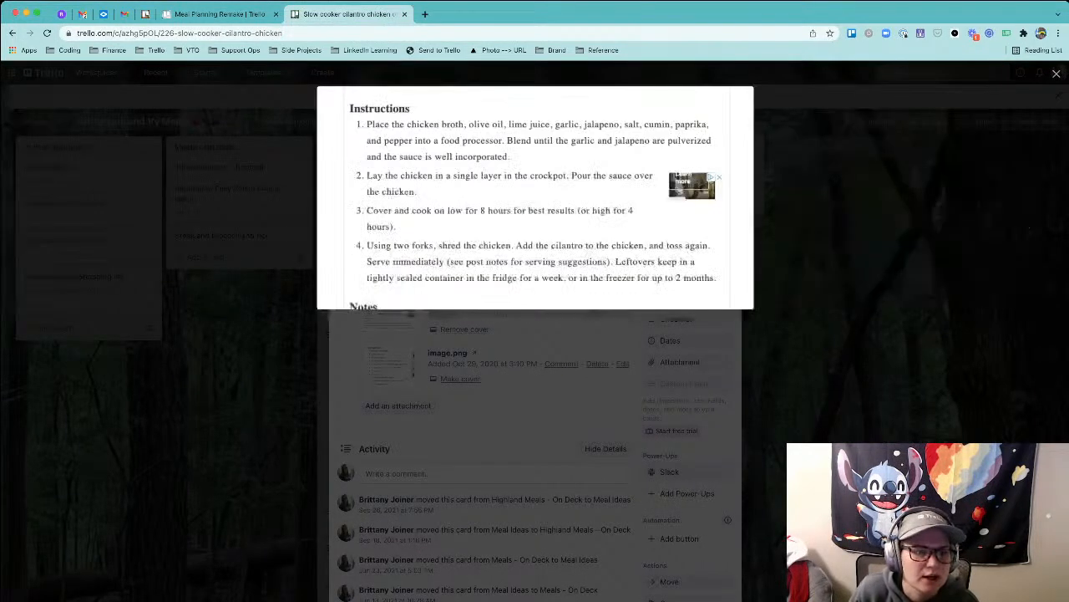
pyautogui.press('Escape')
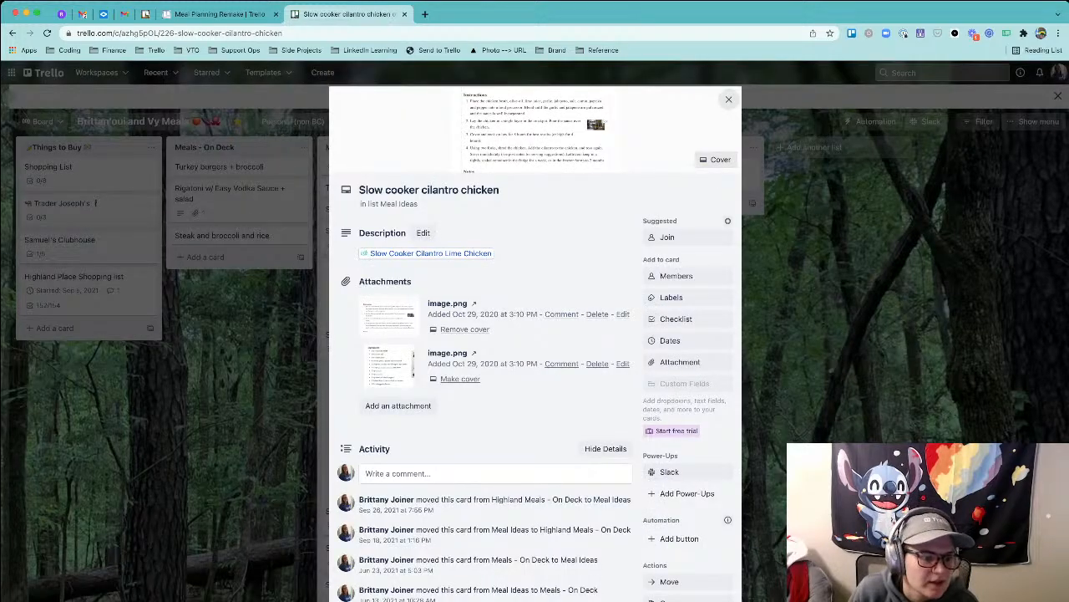
pyautogui.press('Escape')
# - Open the recipe link attached to the Slow cooker chicken card in the Meal Ideas list
pyautogui.scroll(-2, 388, 458)
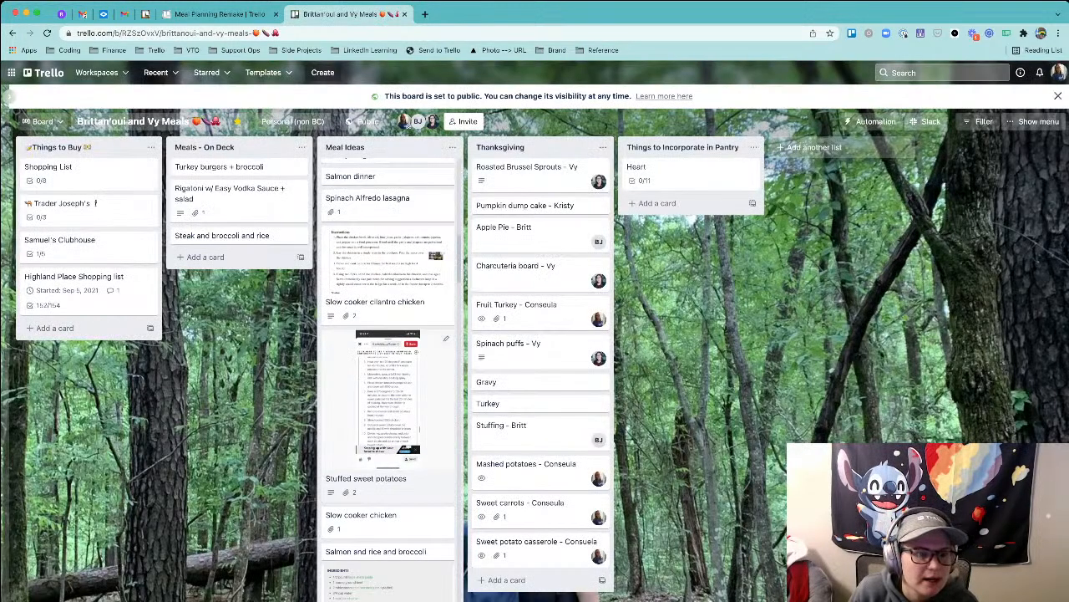
pyautogui.click(389, 456)
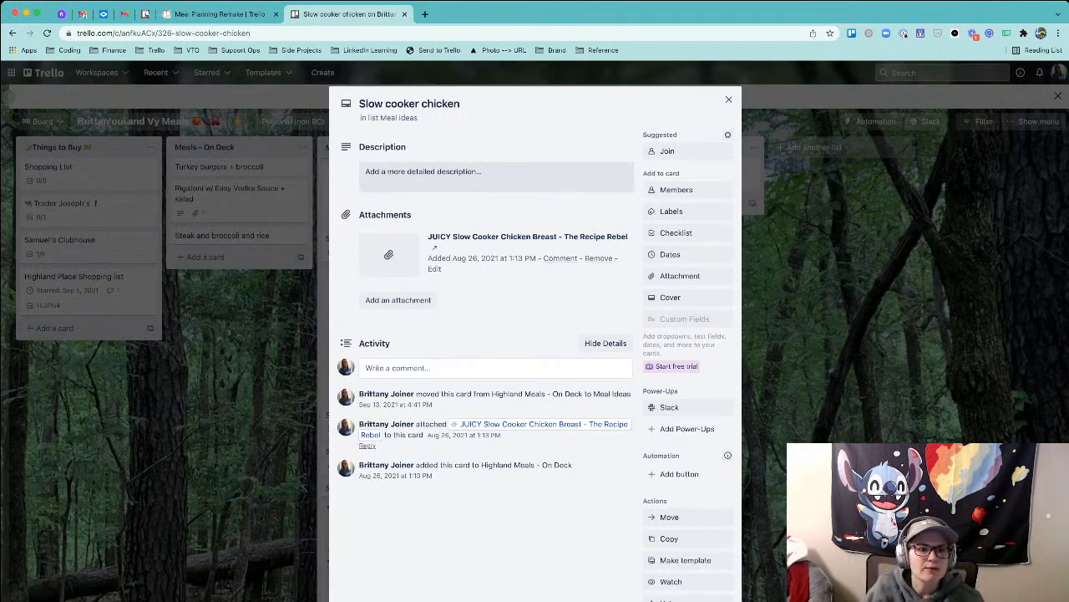
pyautogui.click(508, 237)
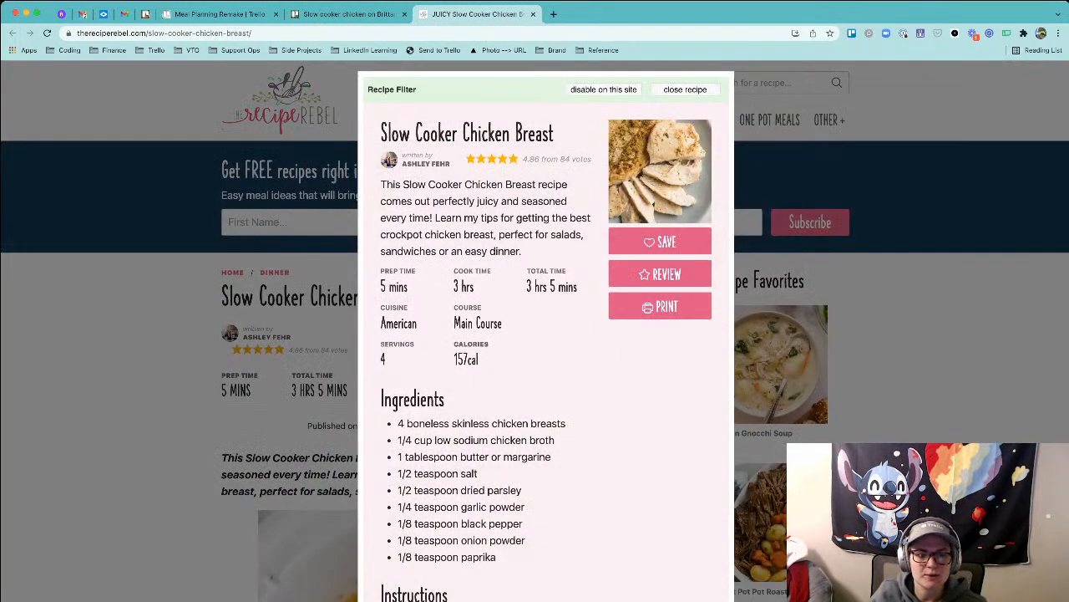
# - Look through the Slow Cooker Chicken Breast recipe page, from the filtered recipe summary down through the article
pyautogui.scroll(-5, 546, 334)
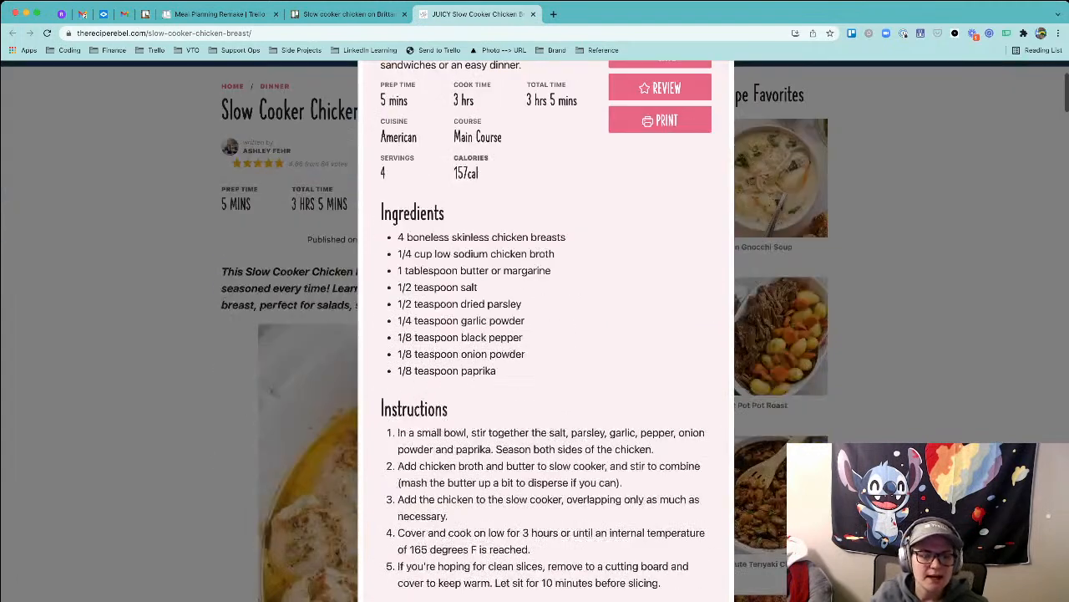
pyautogui.scroll(-3, 547, 335)
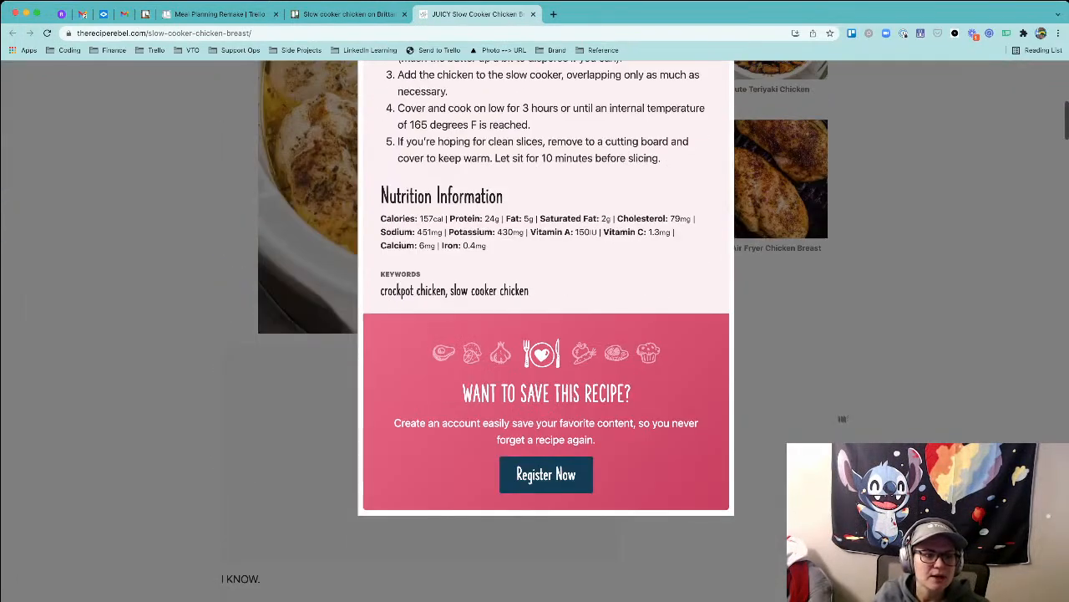
pyautogui.scroll(-5, 842, 419)
pyautogui.scroll(-10, 842, 418)
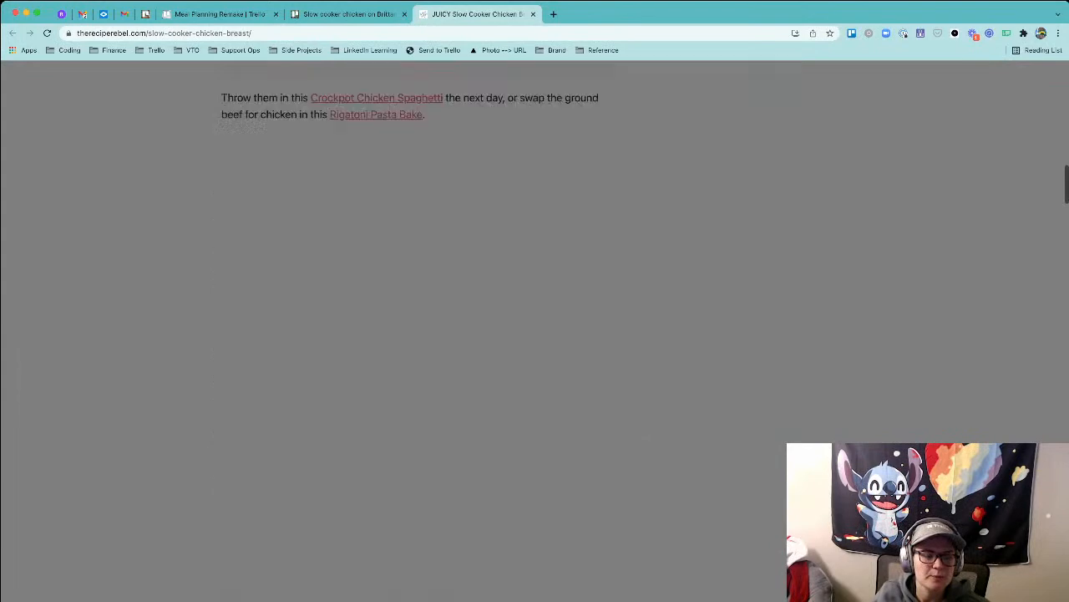
pyautogui.scroll(-5, 418, 335)
pyautogui.scroll(-3, 418, 334)
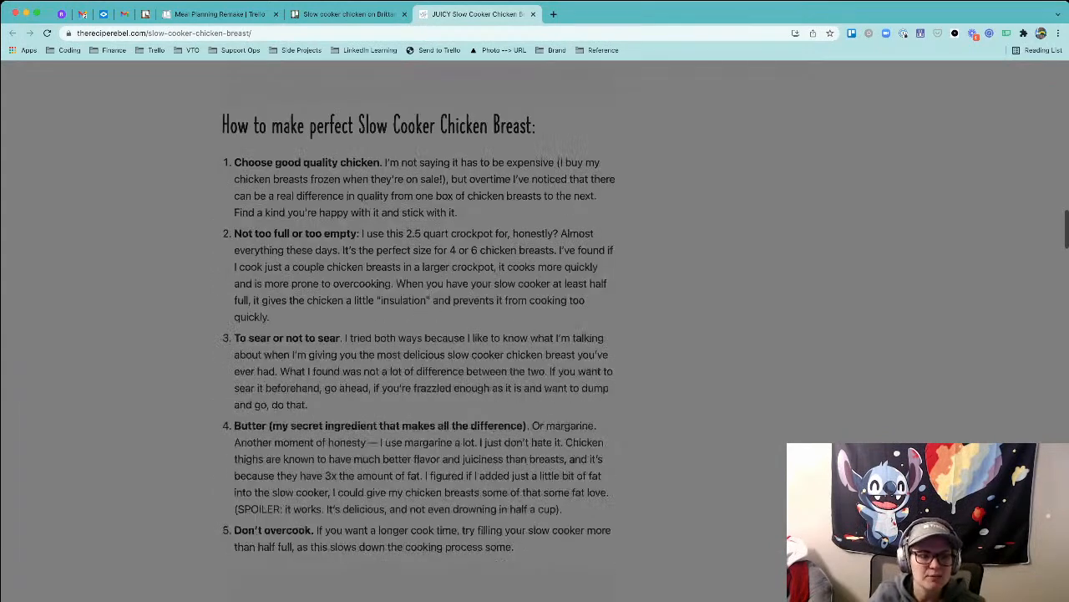
pyautogui.scroll(-5, 418, 334)
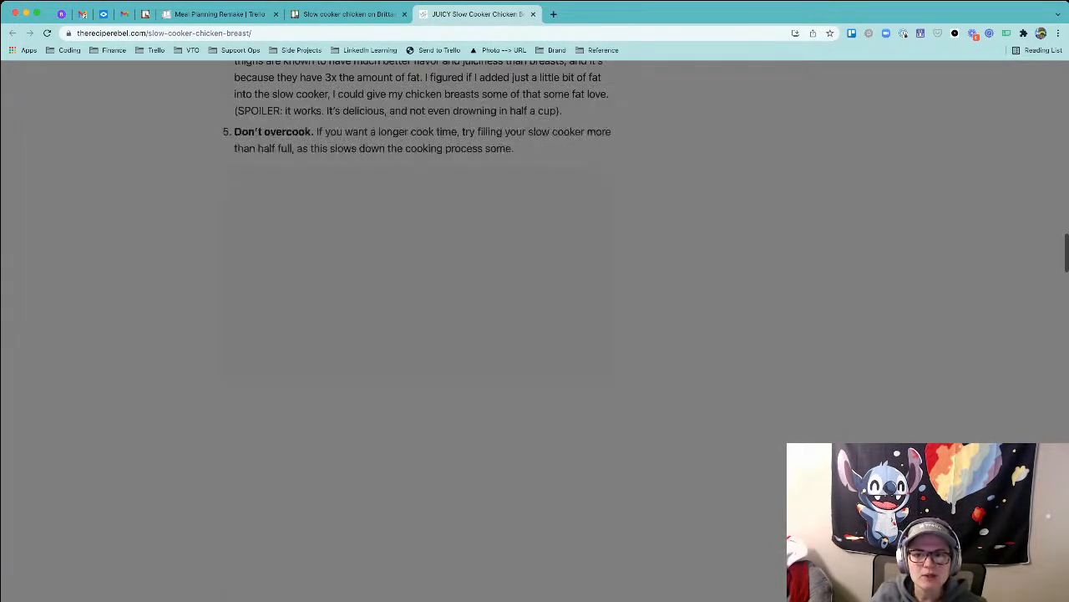
pyautogui.scroll(-5, 842, 395)
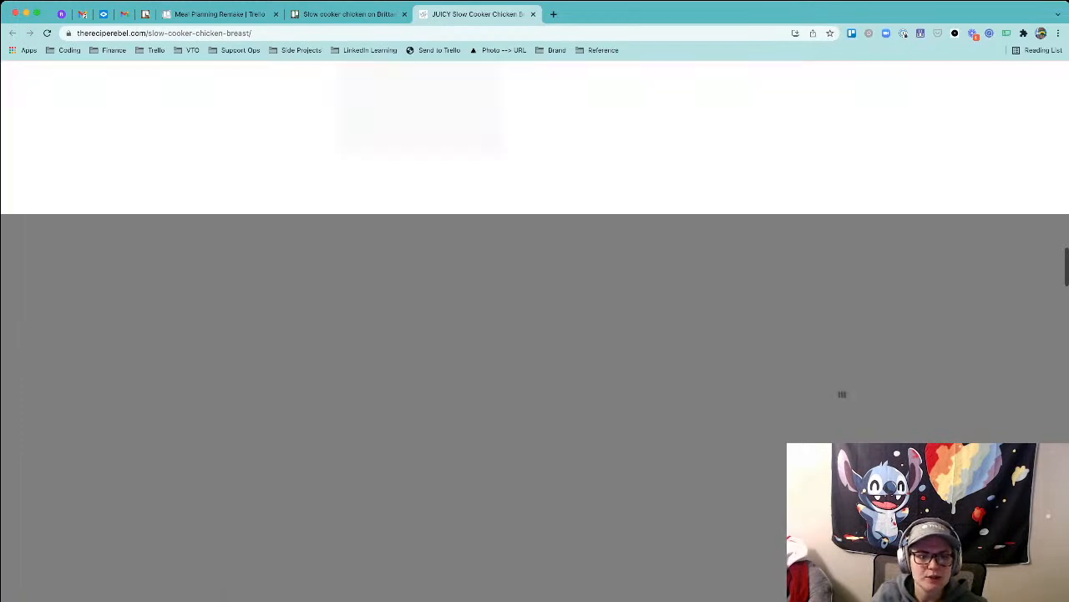
pyautogui.scroll(20, 842, 394)
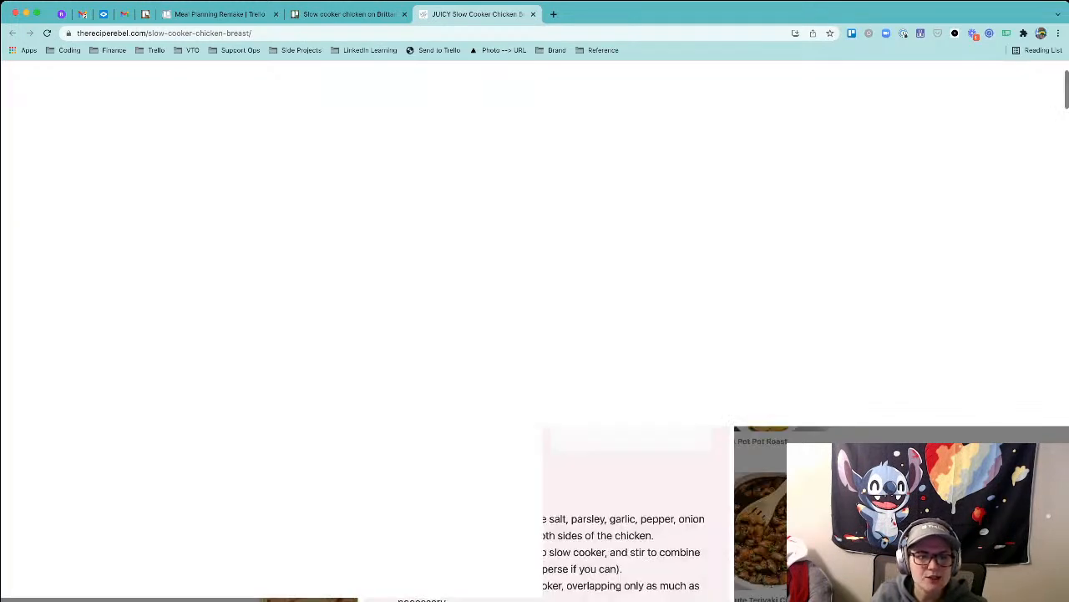
# - Highlight the Ingredients heading and its full ingredient list in the filtered Slow Cooker Chicken Breast recipe
pyautogui.scroll(-2, 546, 334)
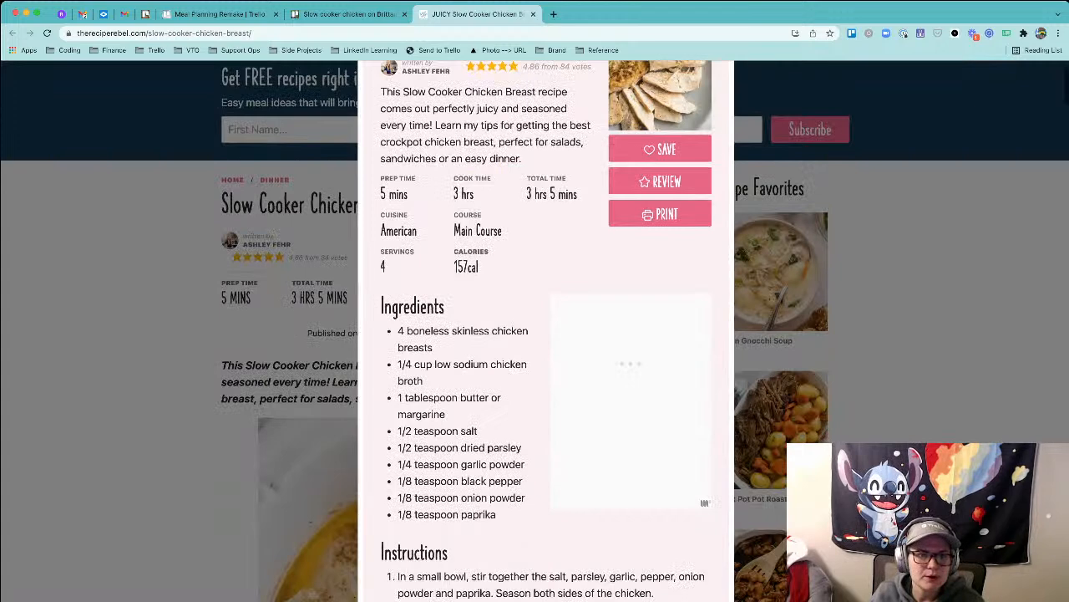
pyautogui.scroll(-2, 547, 334)
pyautogui.scroll(-1, 547, 334)
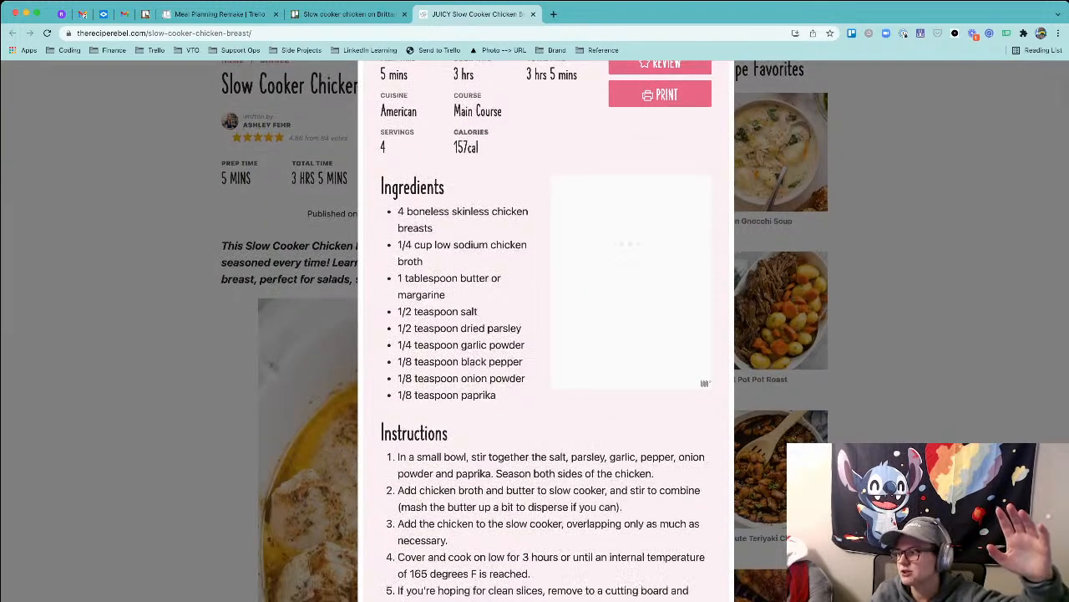
pyautogui.moveTo(382, 187); pyautogui.dragTo(497, 396)
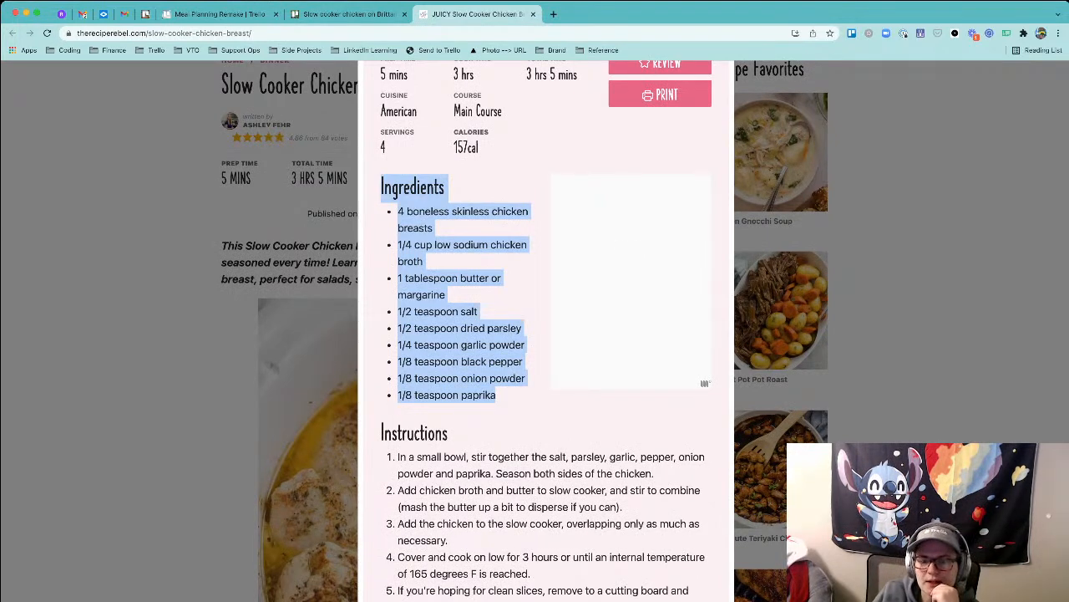
pyautogui.scroll(5, 546, 335)
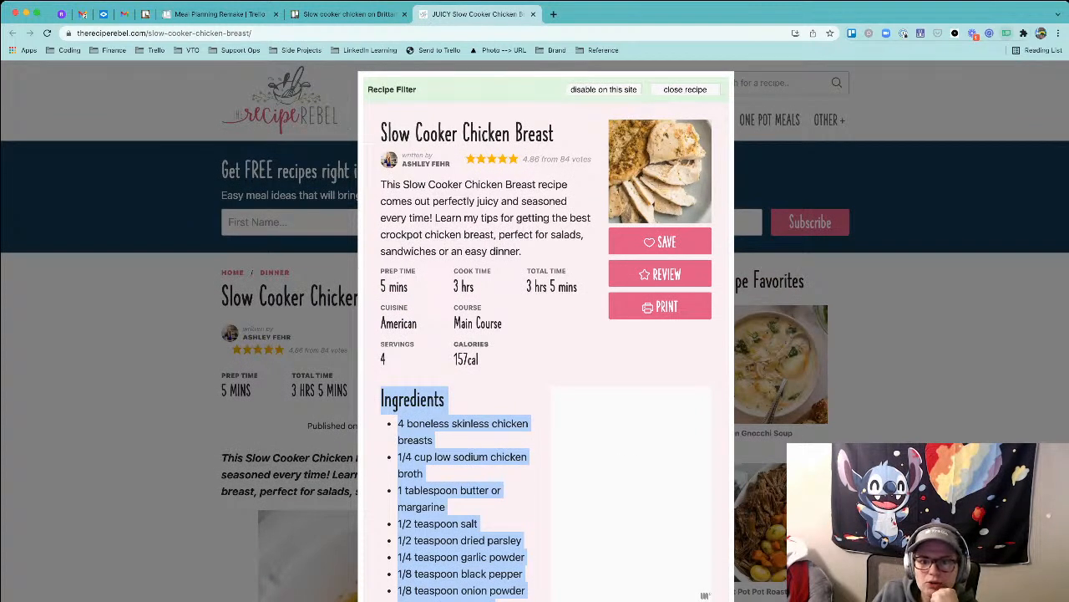
# - Search the web in a new tab for the recipe filter Chrome extension and open the Recipe Filter result in the Chrome Web Store
pyautogui.click(1023, 34)
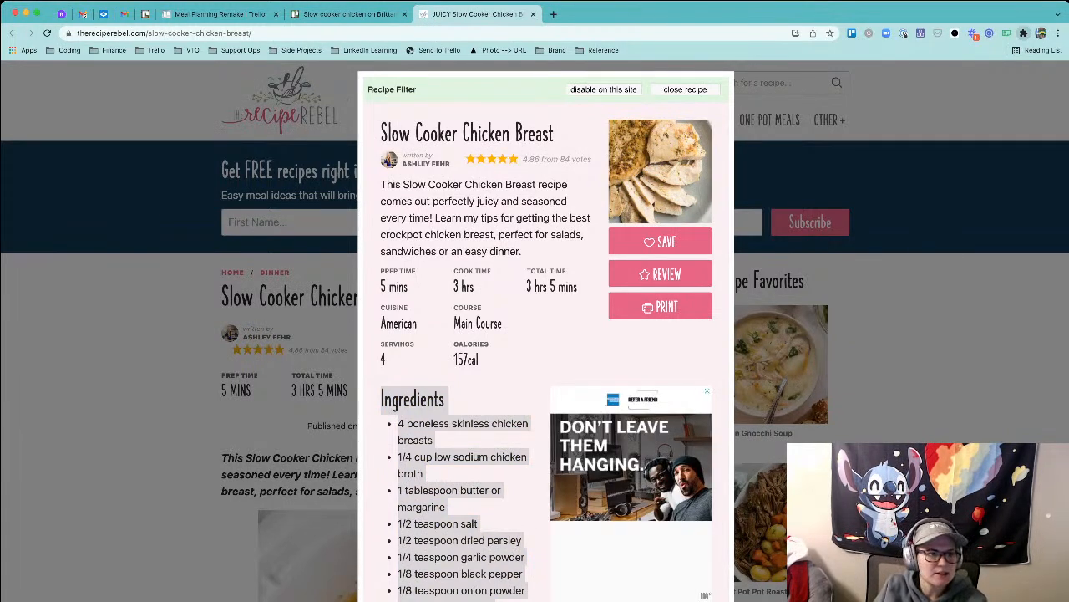
pyautogui.click(554, 14)
pyautogui.press('super+t')
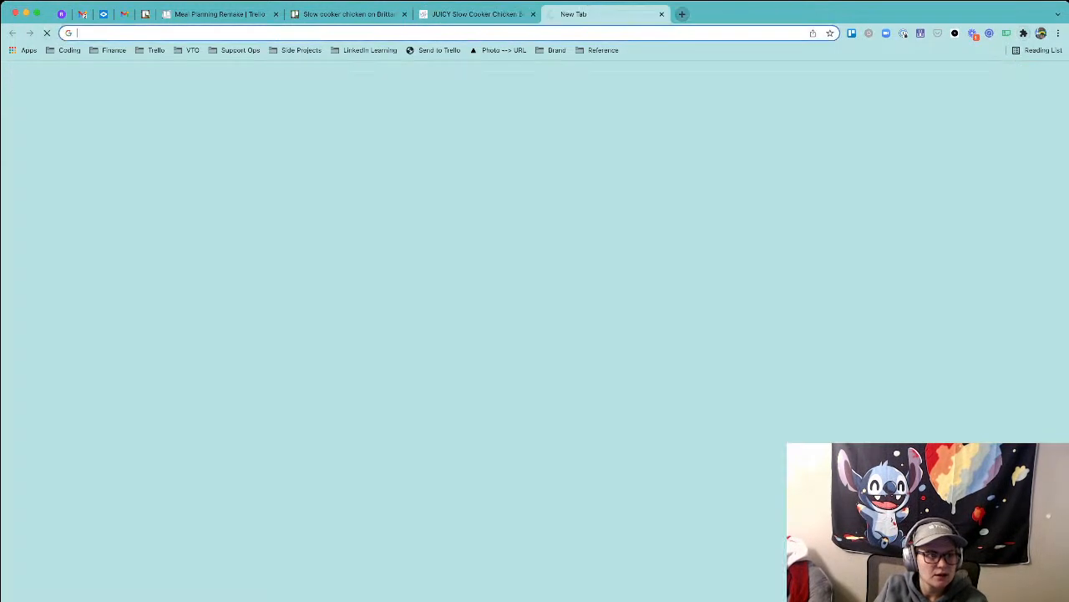
pyautogui.write('c')
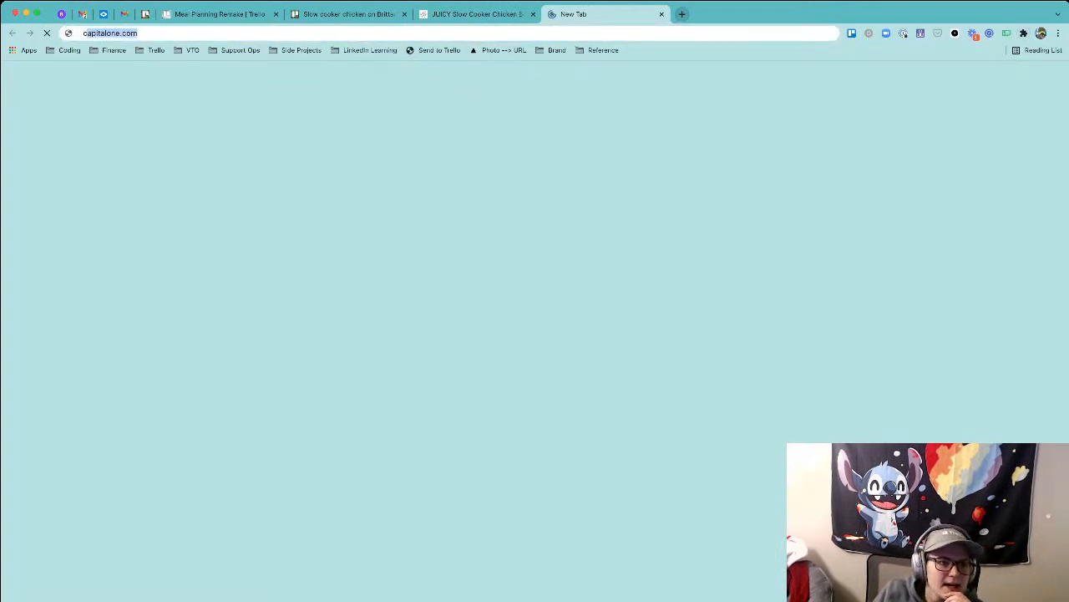
pyautogui.write('hroime')
pyautogui.write(' extension recipe filter')
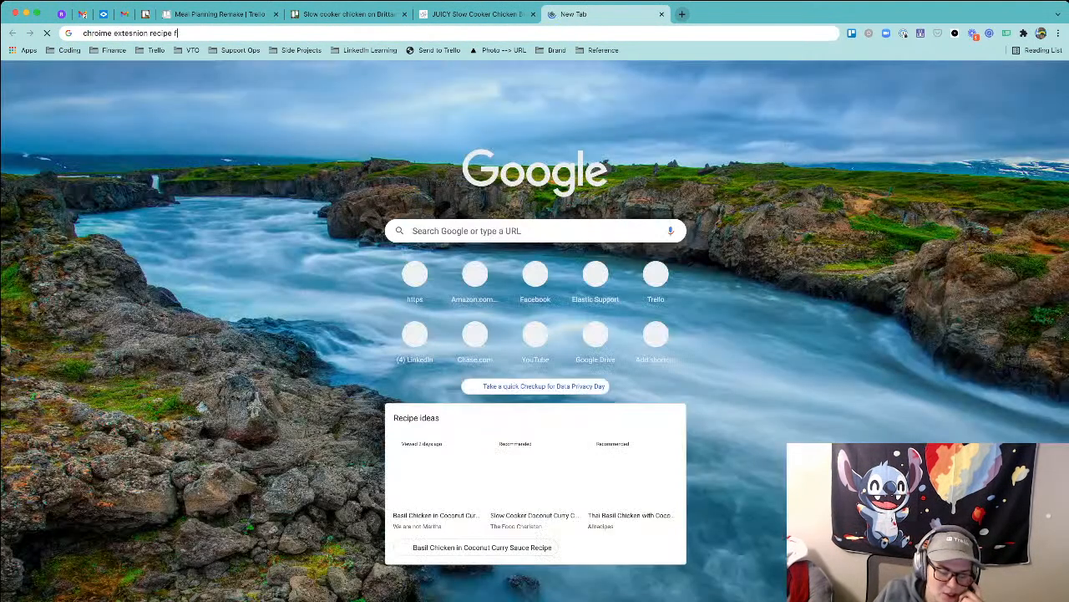
pyautogui.press('Return')
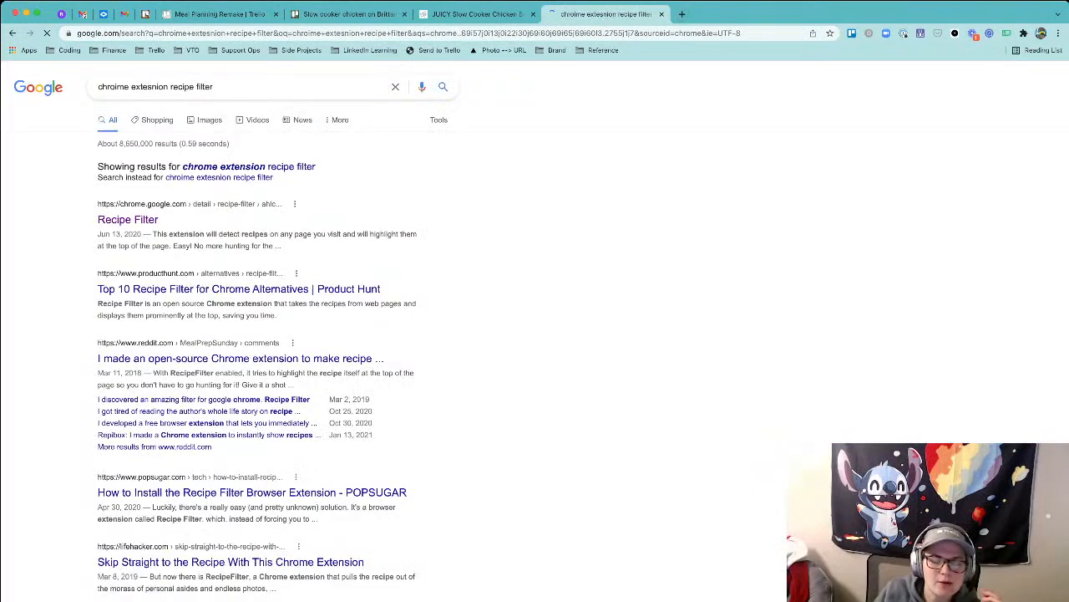
pyautogui.click(127, 219)
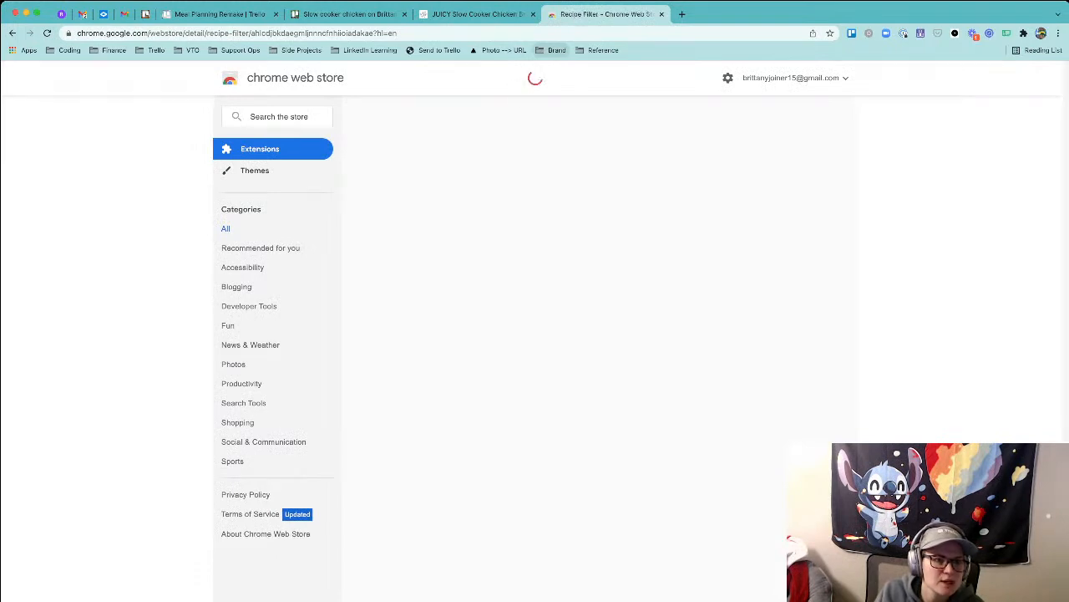
# - Select the full web address of the Recipe Filter extension's Chrome Web Store page
pyautogui.click(346, 14)
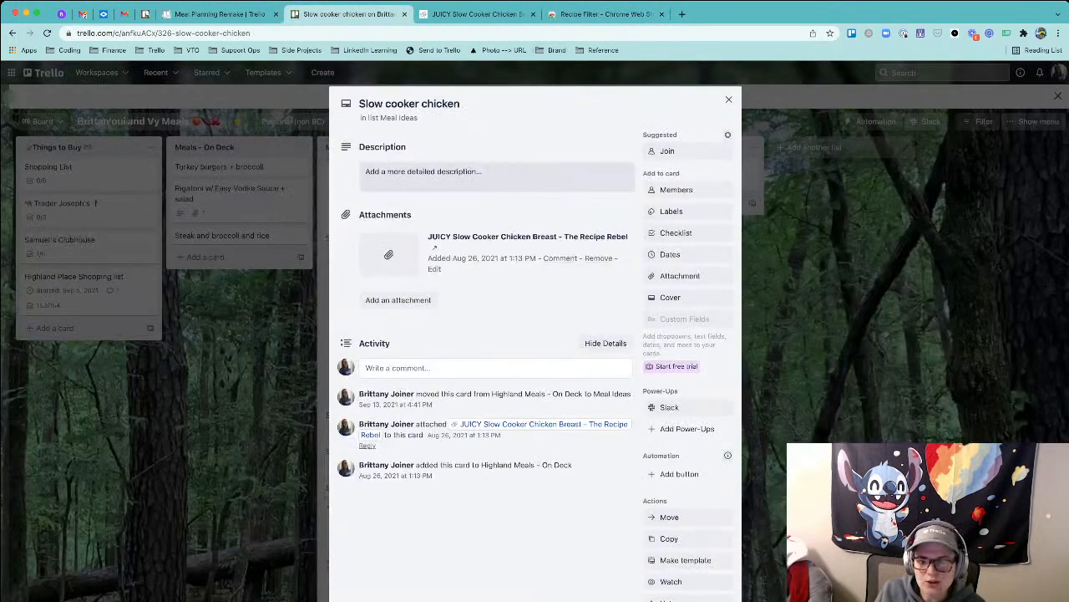
pyautogui.click(606, 14)
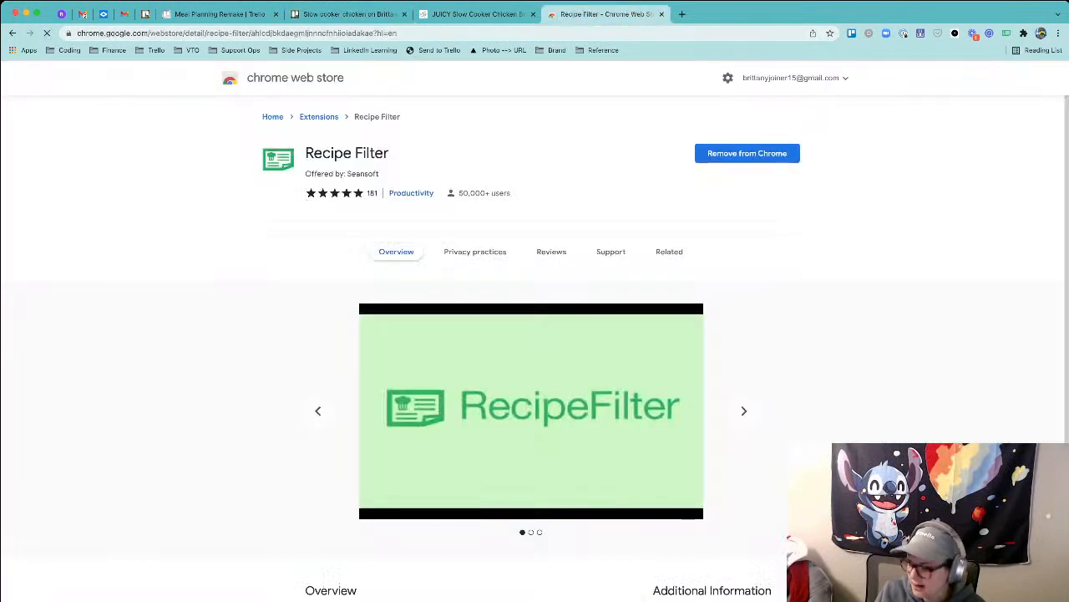
pyautogui.click(502, 33)
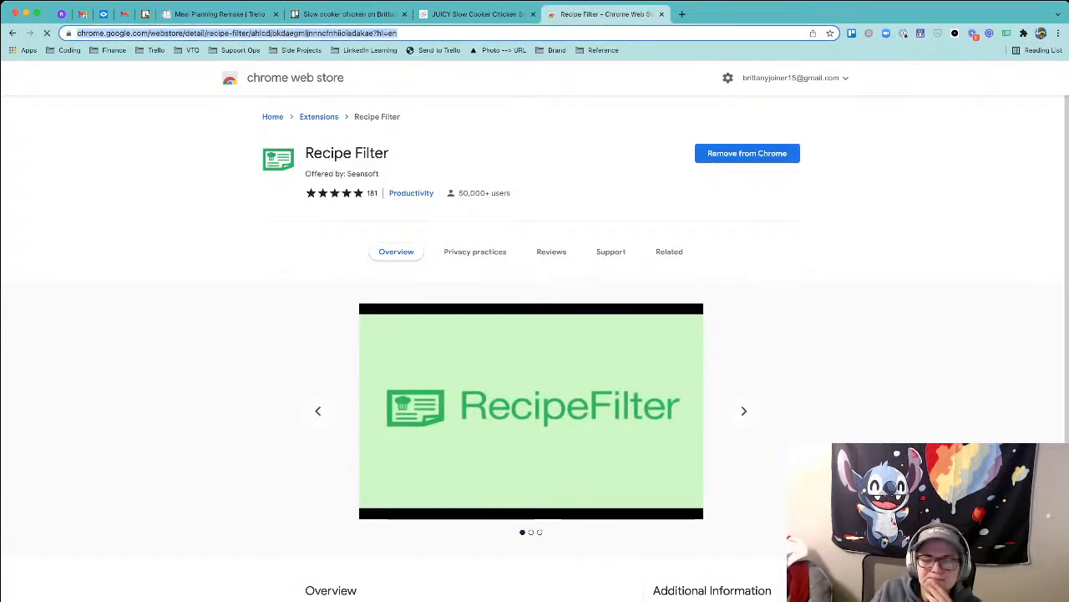
pyautogui.press('super+Tab')
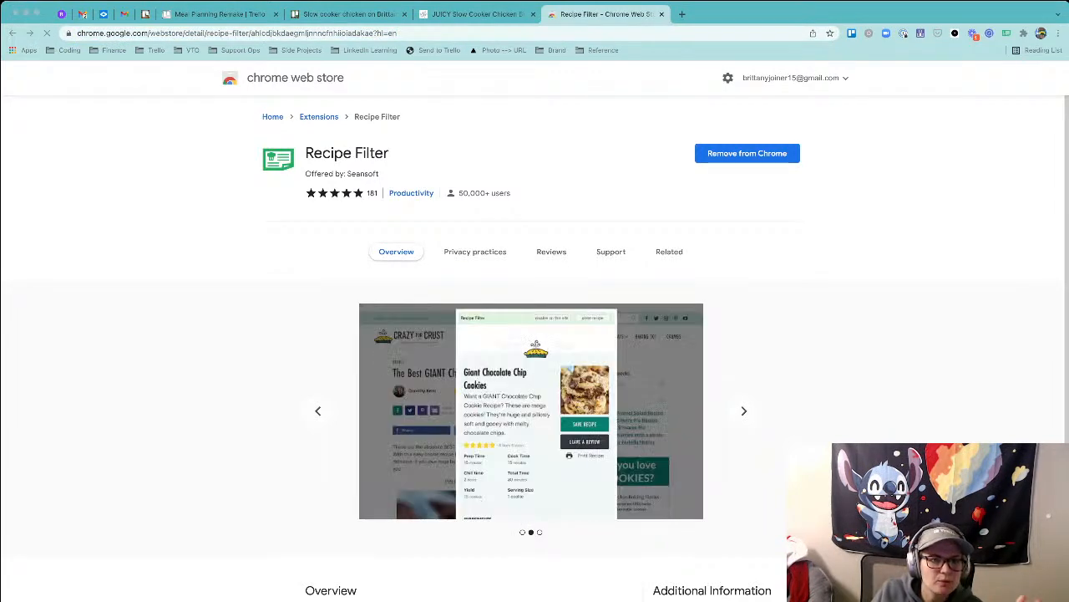
# - Return to the Slow cooker chicken card in Trello, check its description field without adding text, and close the card
pyautogui.click(477, 14)
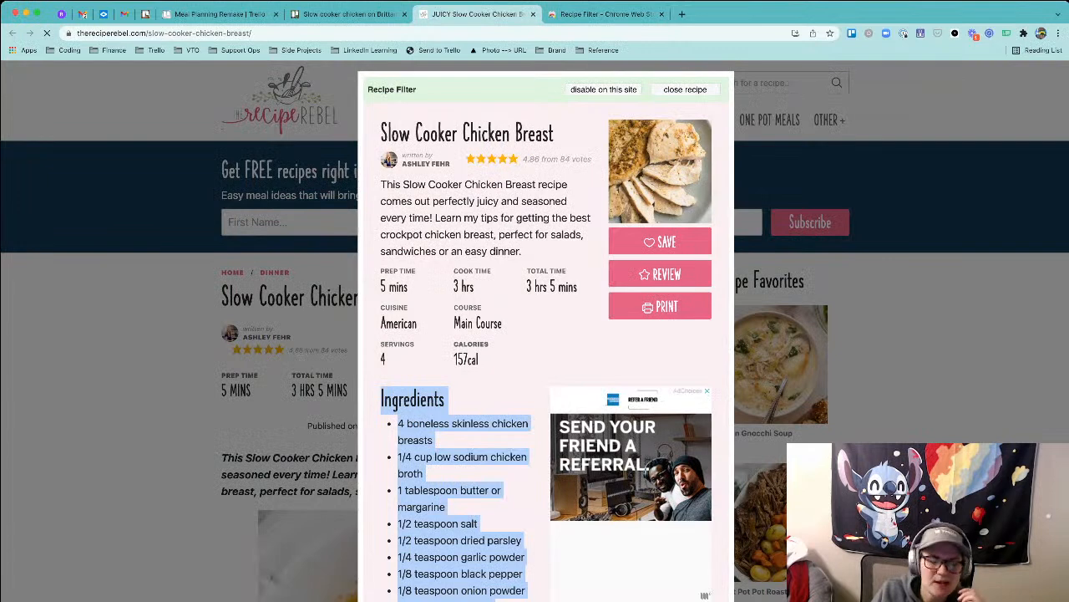
pyautogui.hotkey('ctrl', 'shift', 'Tab')
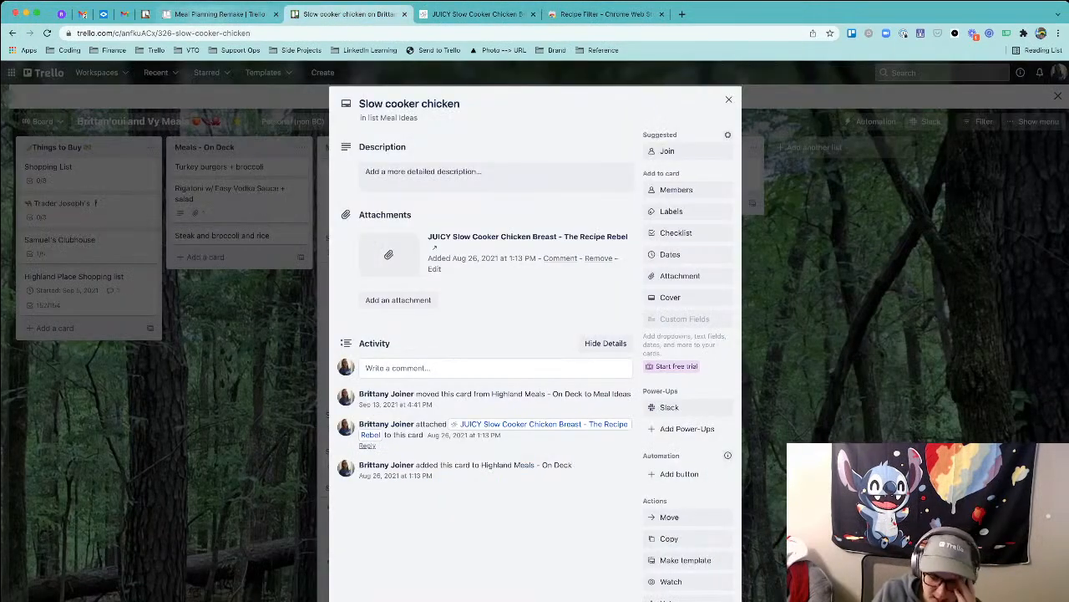
pyautogui.click(496, 176)
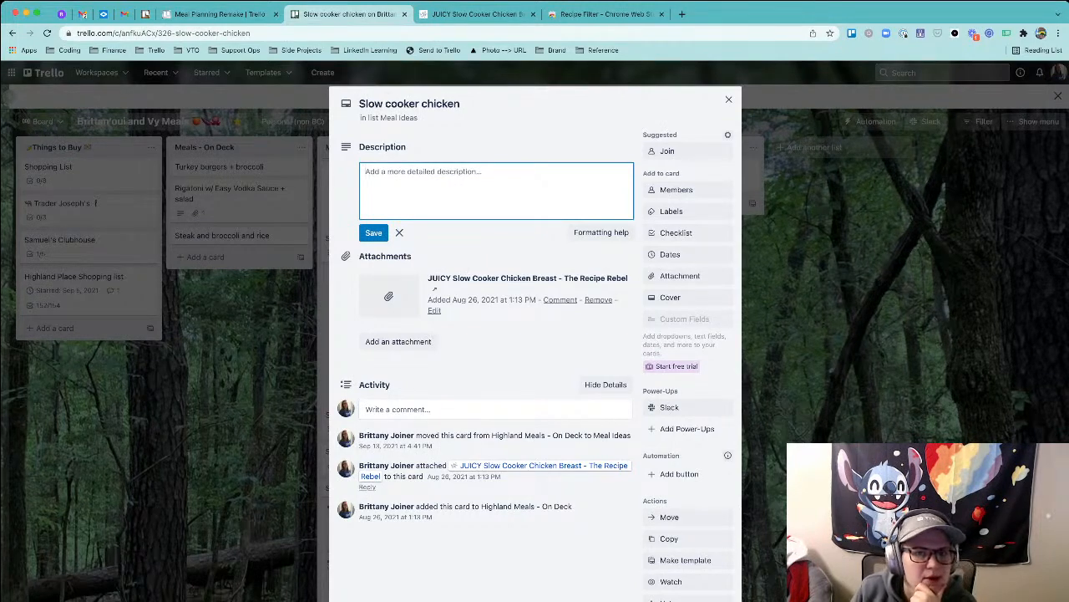
pyautogui.press('Escape')
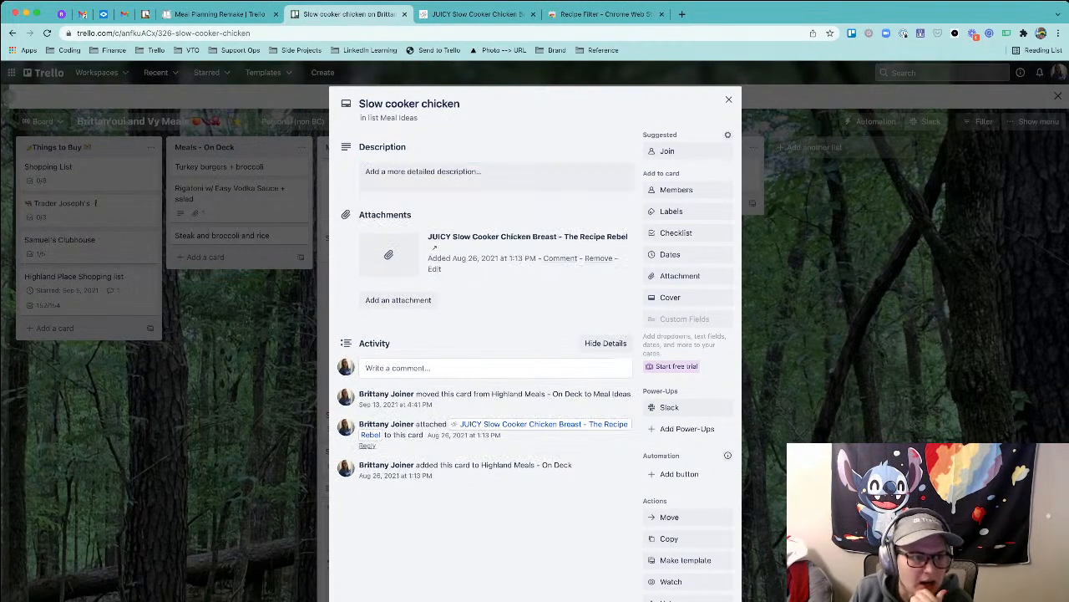
pyautogui.click(729, 98)
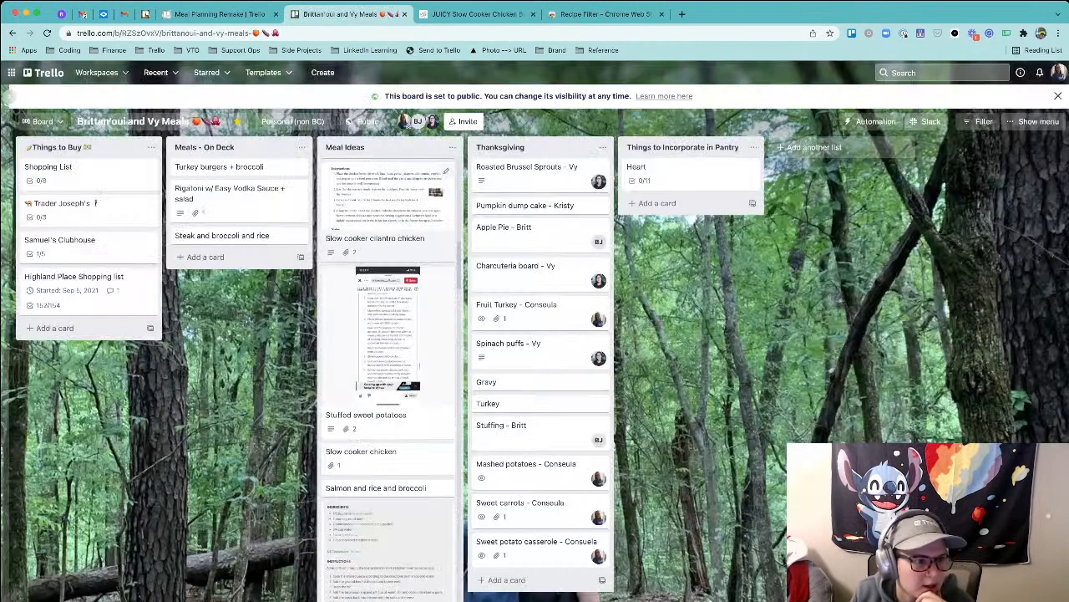
# - On the Meal Planning Remake board, rename the "test" list to "Shopping List"
pyautogui.click(219, 14)
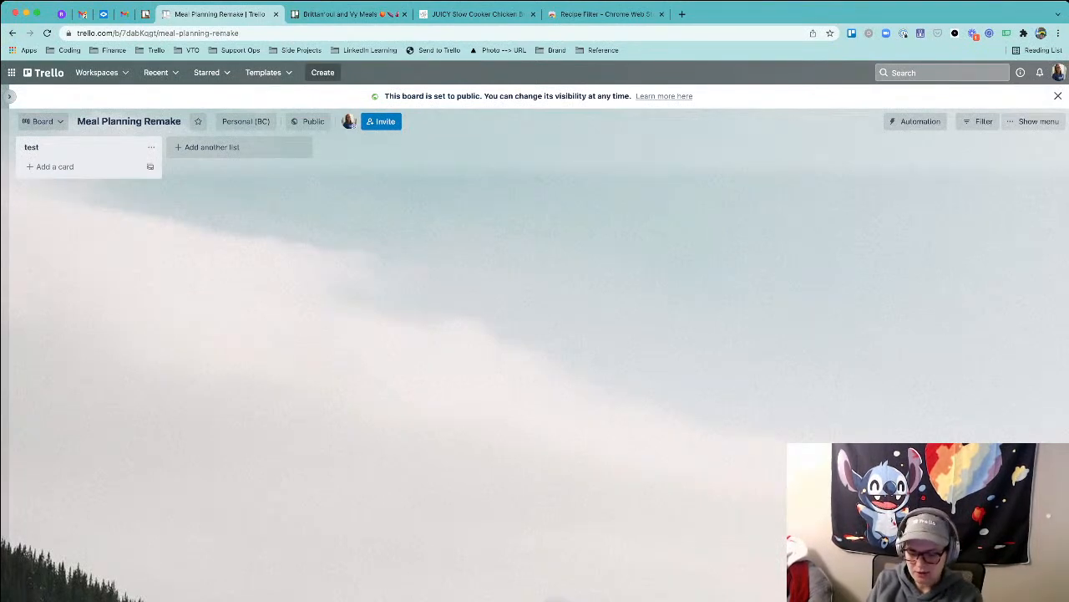
pyautogui.click(32, 147)
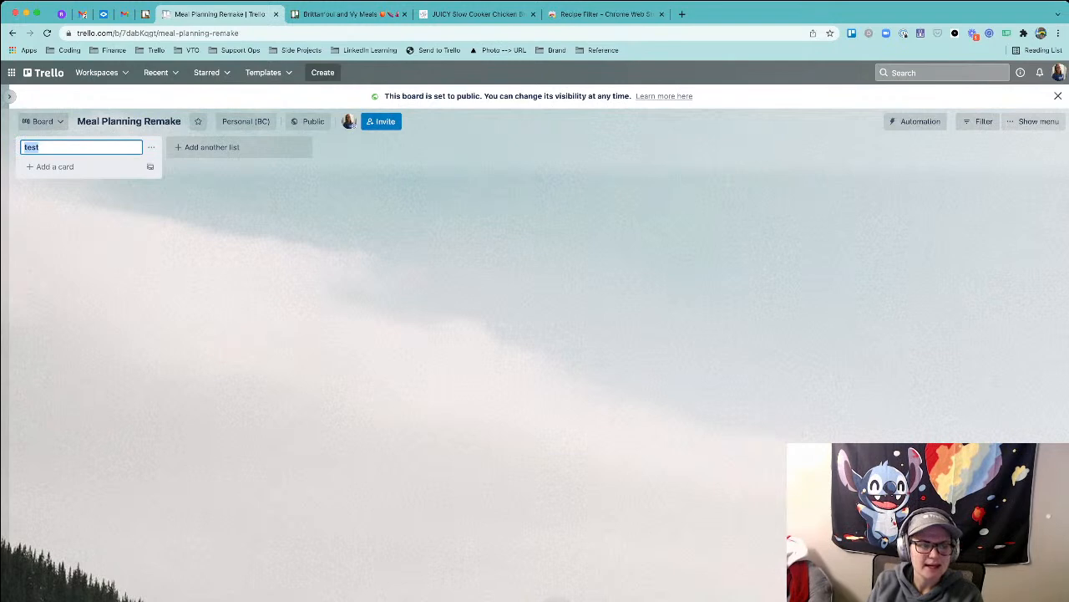
pyautogui.write('Shopping List')
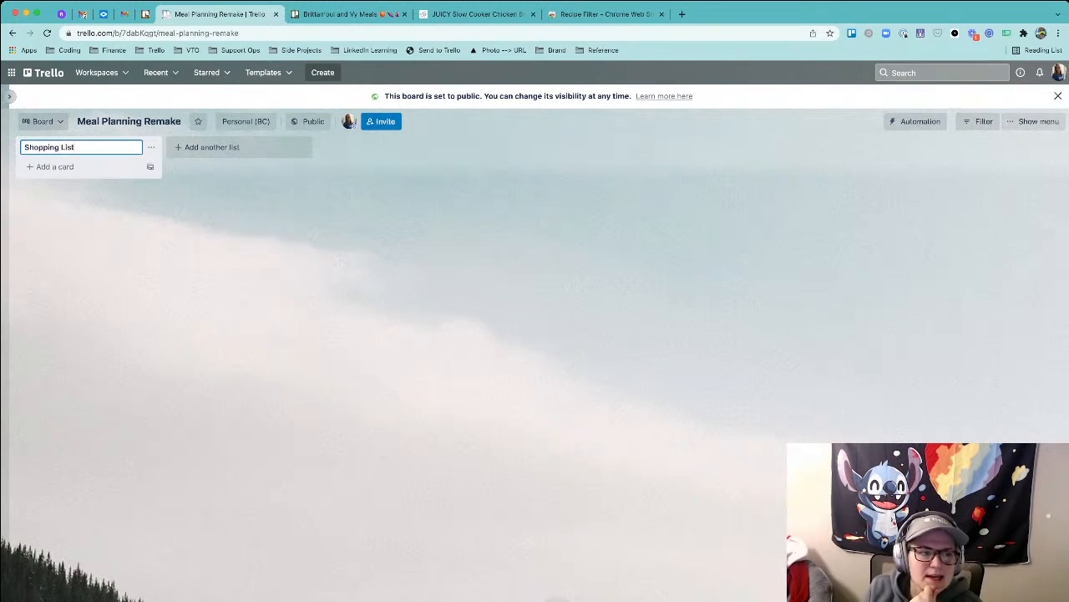
pyautogui.press('Return')
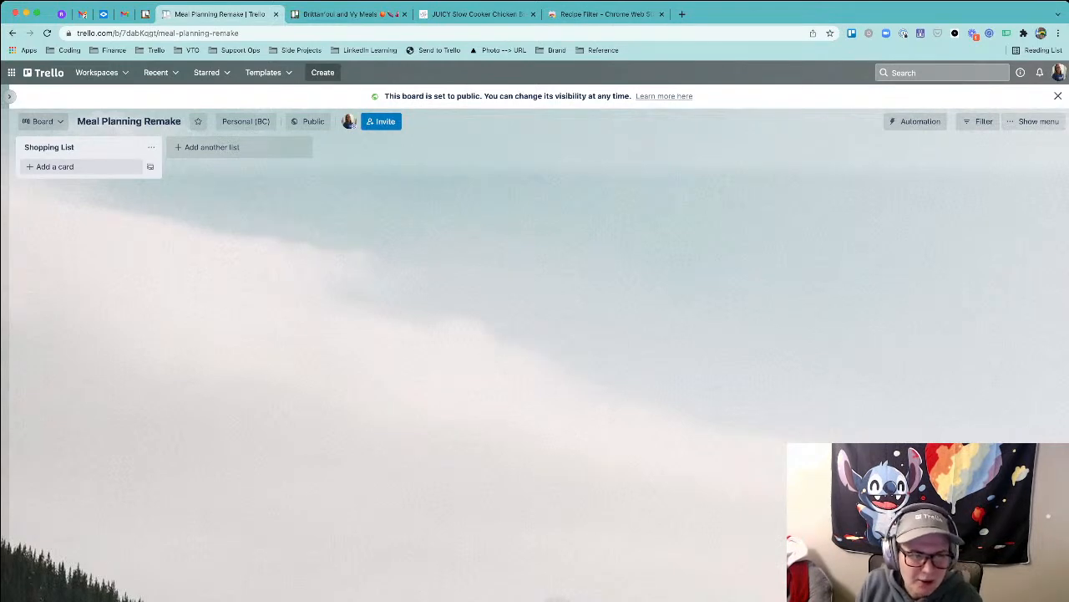
# - Add a second list named "Meals On Deck" to the Meal Planning Remake board
pyautogui.click(212, 148)
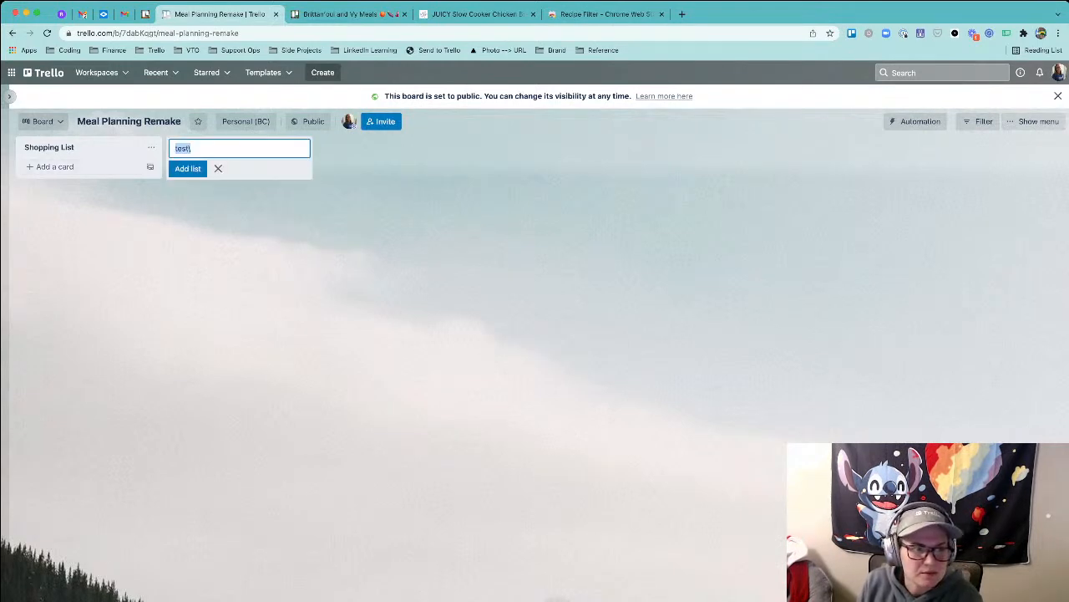
pyautogui.press('BackSpace')
pyautogui.write('M')
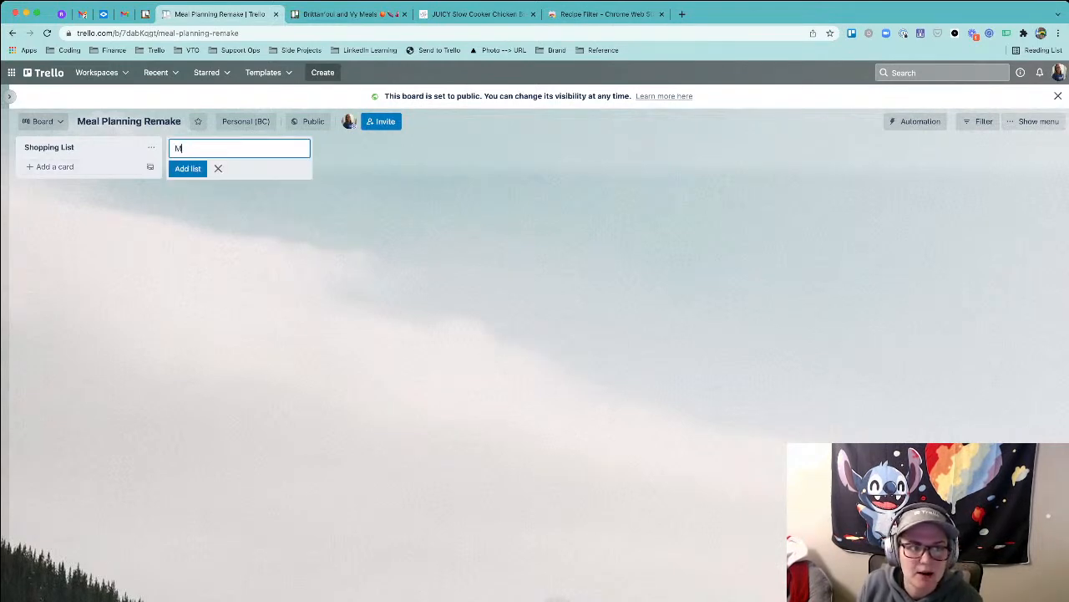
pyautogui.write('eals On Deck')
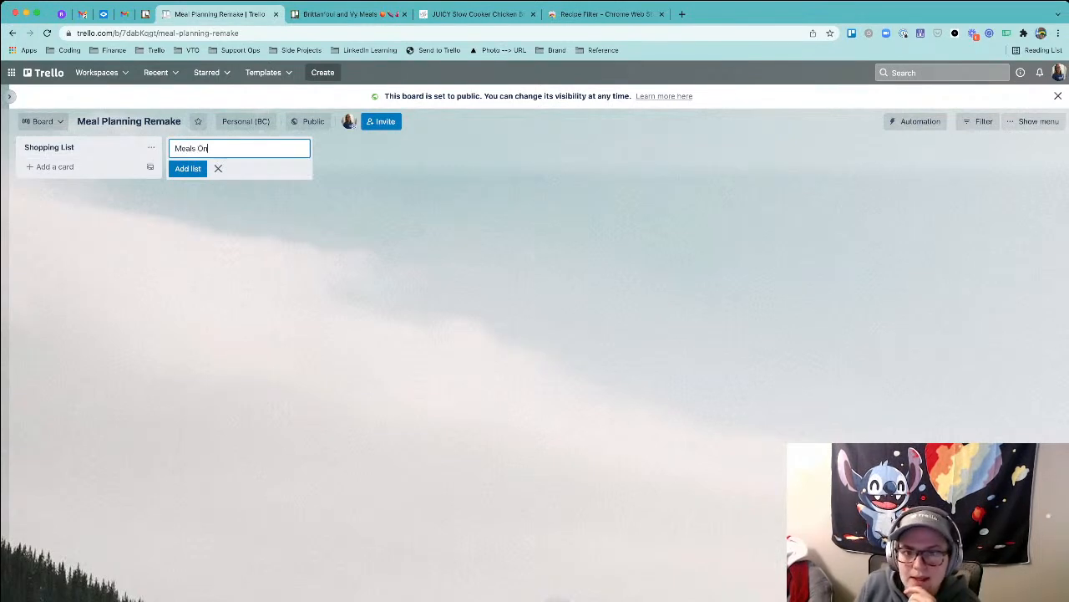
pyautogui.press('Return')
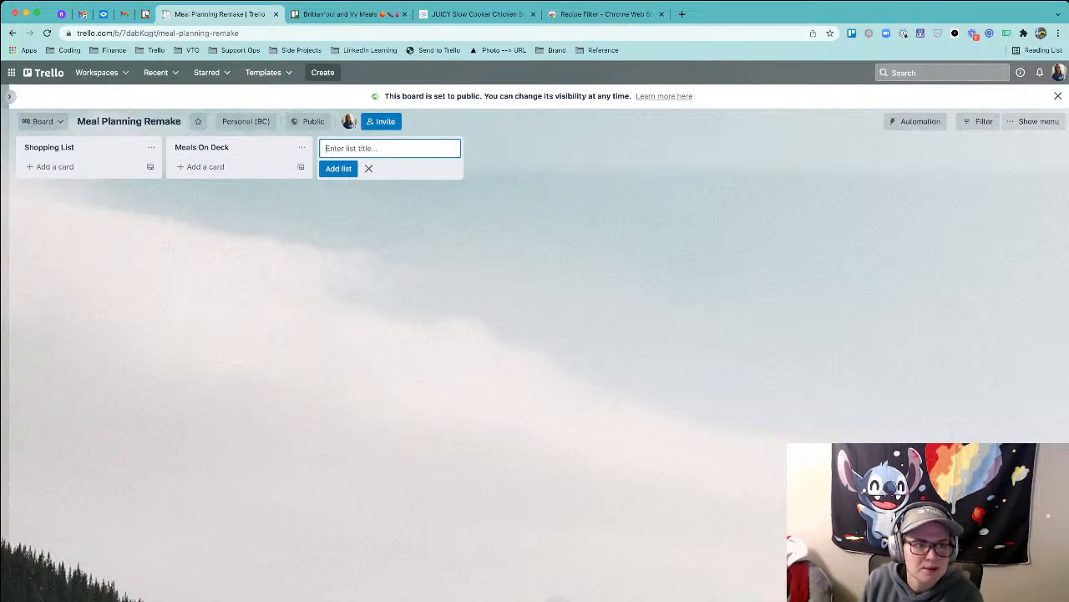
# - Add a third list named "Recipe Bank" and finish adding lists
pyautogui.write('Meal R')
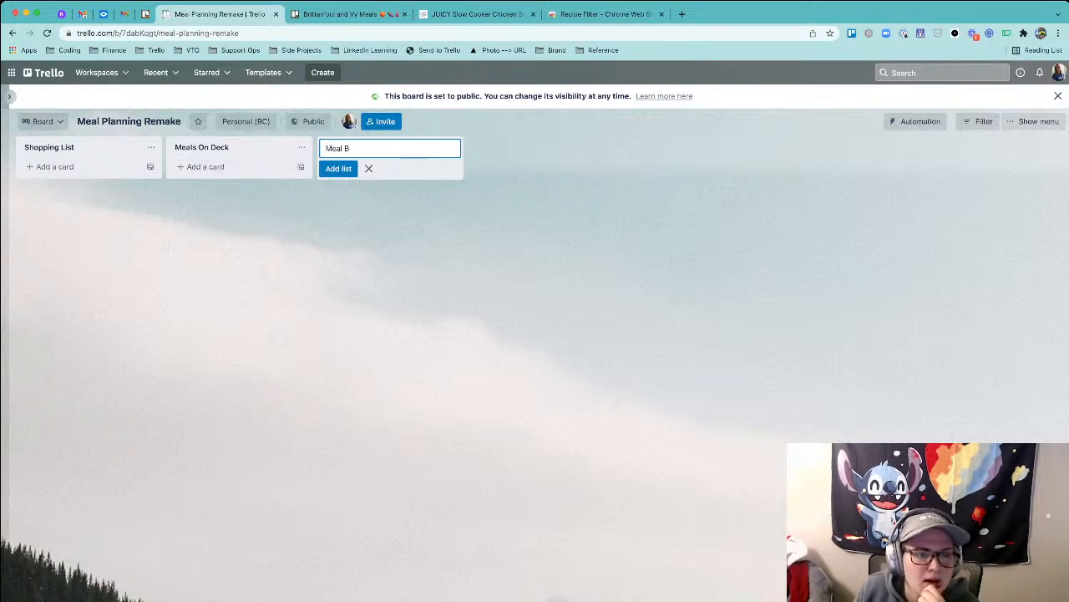
pyautogui.press('BackSpace')
pyautogui.press('BackSpace')
pyautogui.press('BackSpace')
pyautogui.press('BackSpace')
pyautogui.press('BackSpace')
pyautogui.press('BackSpace')
pyautogui.write('Recipe Bank')
pyautogui.press('Return')
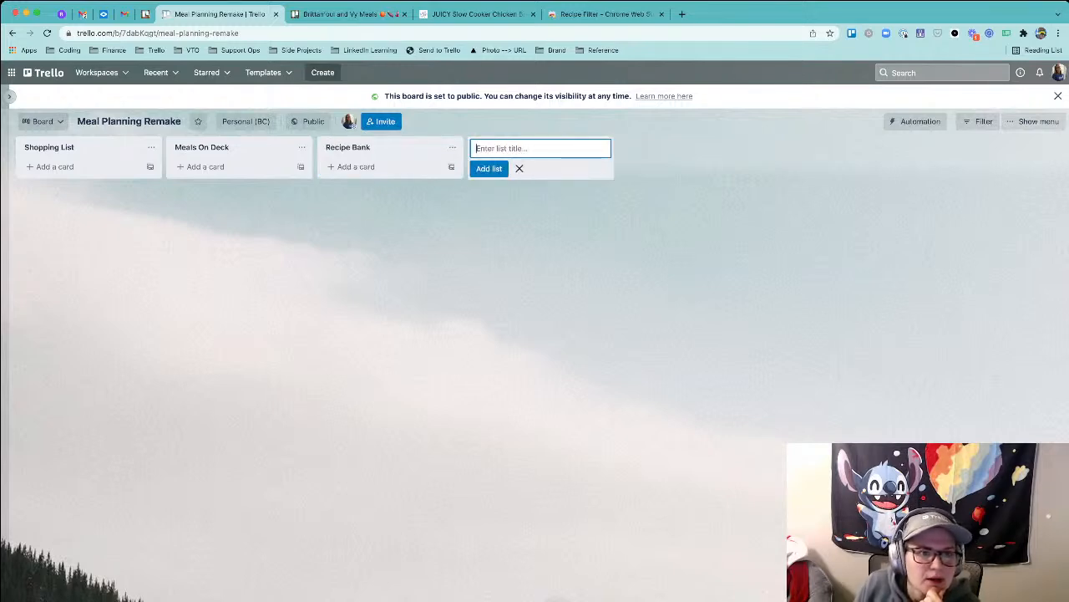
pyautogui.click(520, 169)
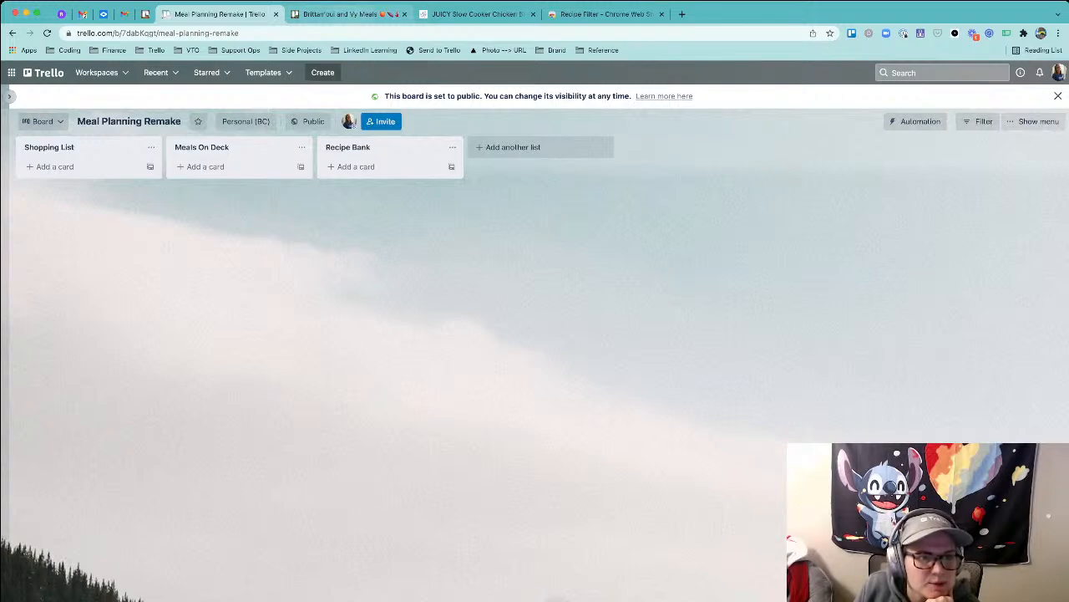
# - On the existing meals board, copy the Meal Ideas list under the same name
pyautogui.click(346, 14)
pyautogui.scroll(-15, 389, 376)
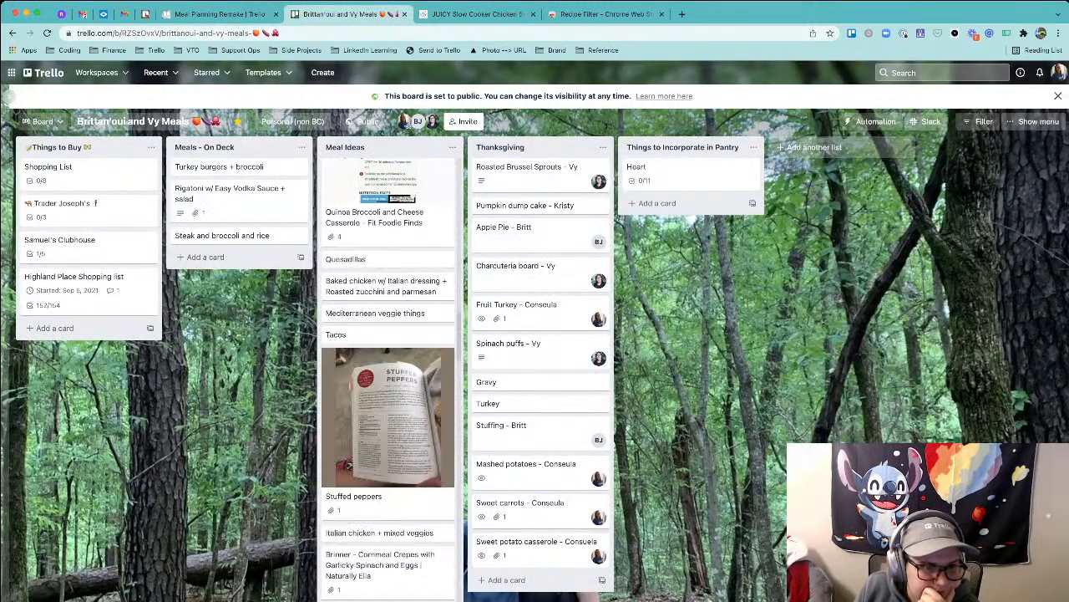
pyautogui.click(452, 147)
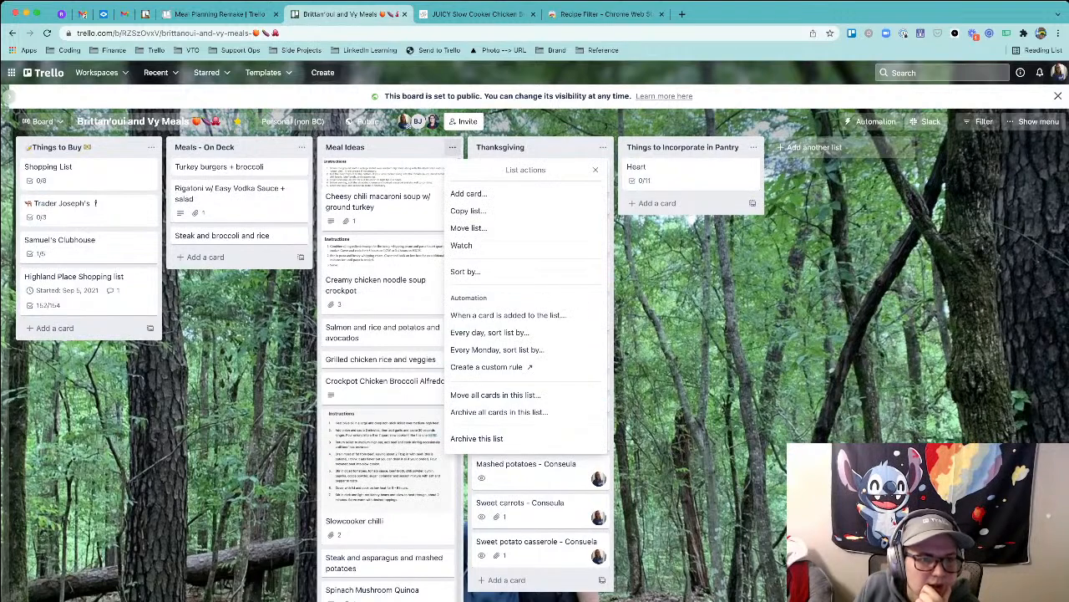
pyautogui.click(468, 210)
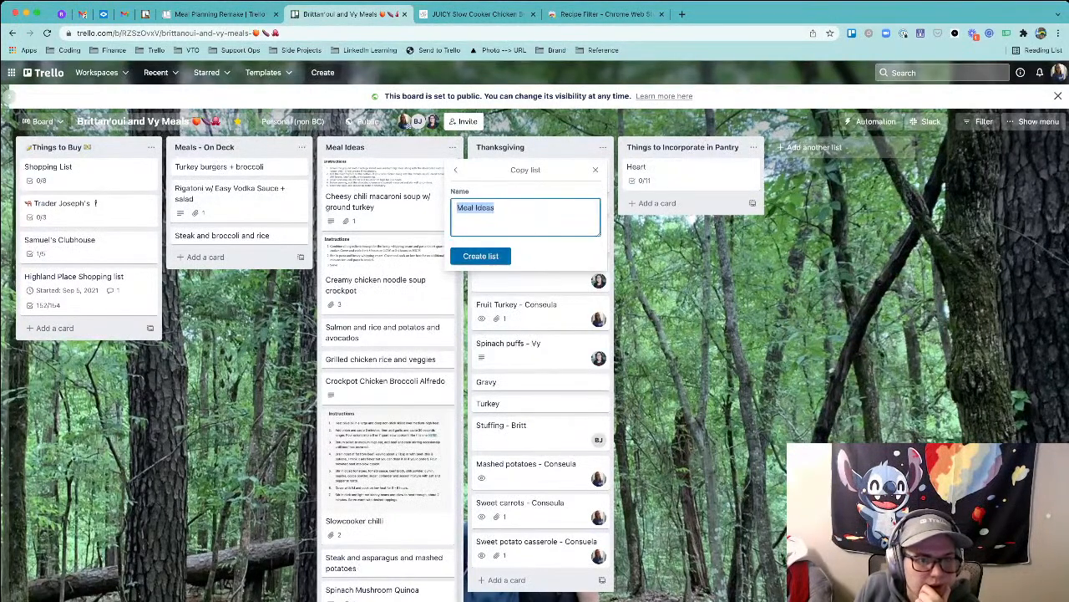
pyautogui.press('Return')
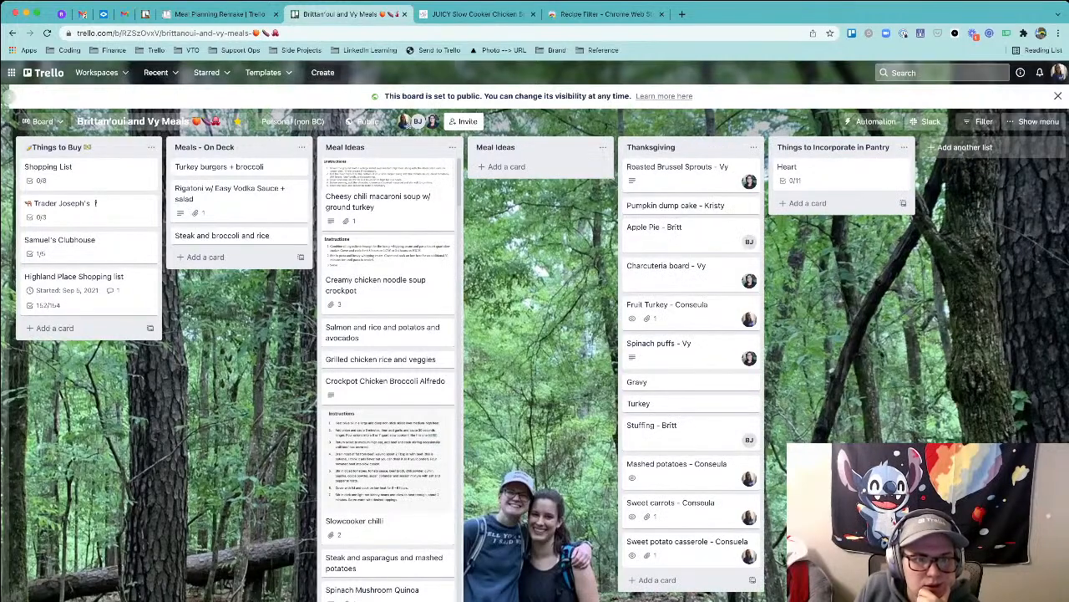
pyautogui.click(602, 147)
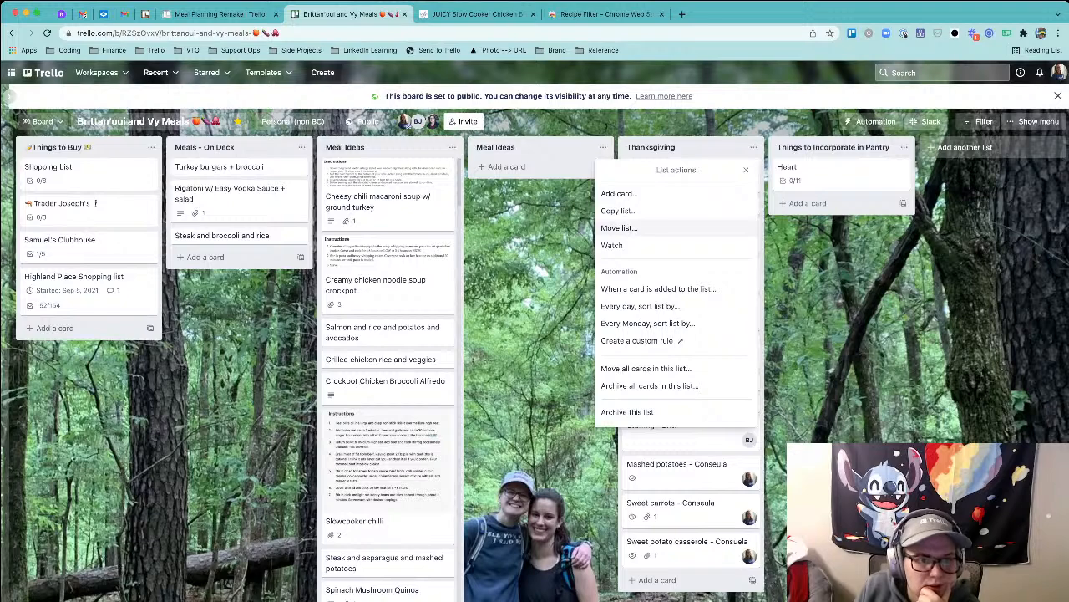
pyautogui.click(551, 219)
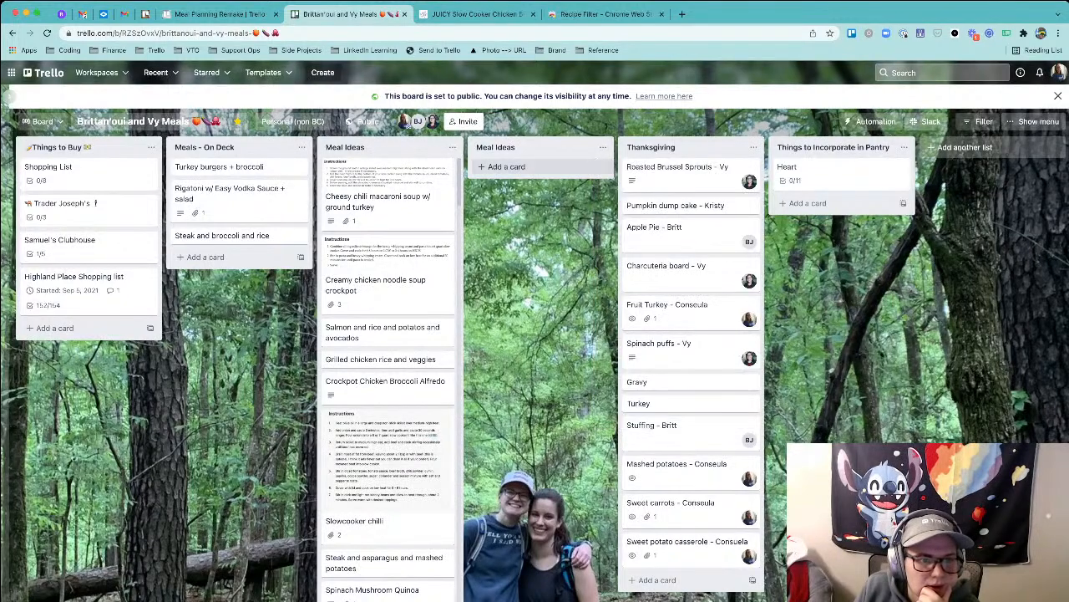
pyautogui.click(452, 147)
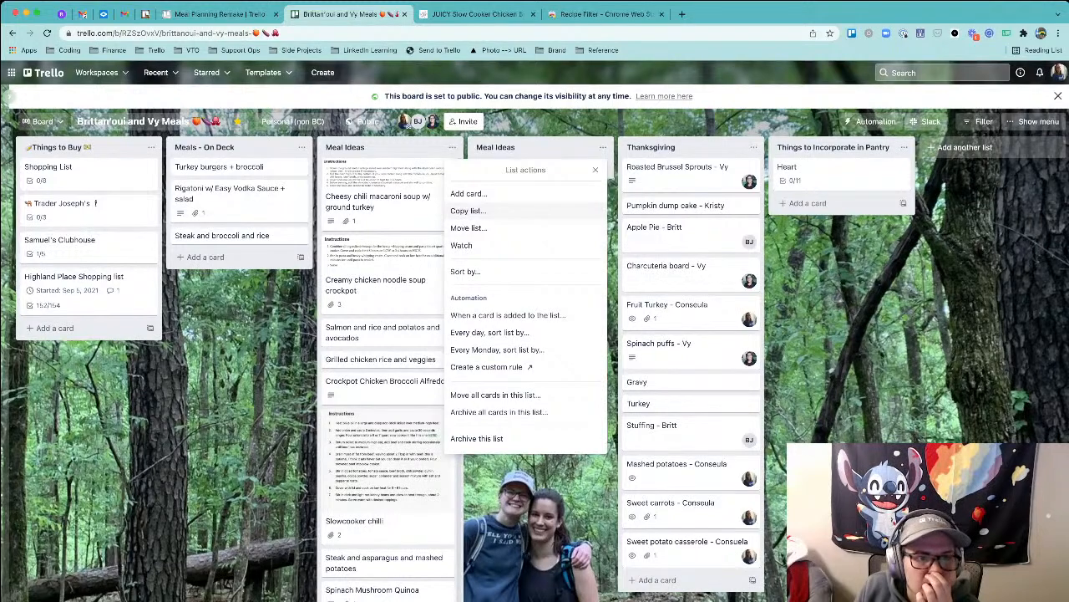
pyautogui.click(596, 169)
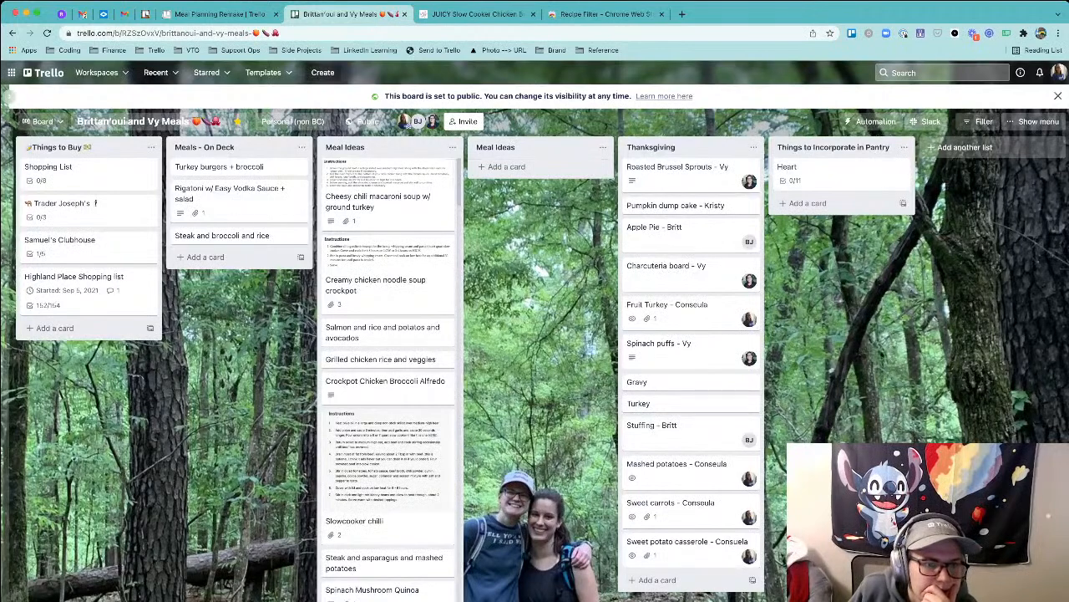
pyautogui.click(452, 147)
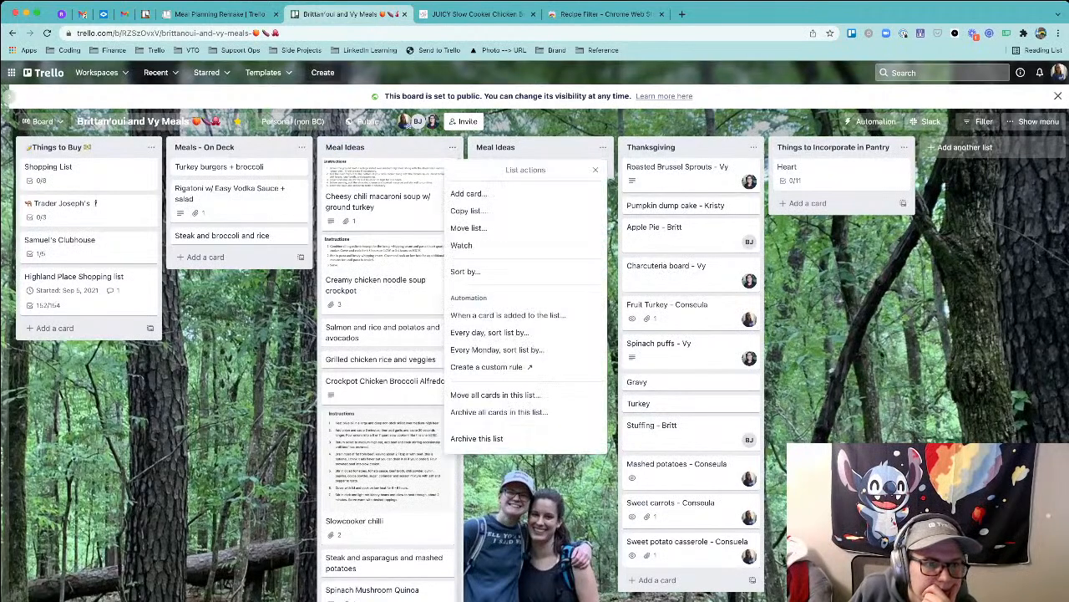
pyautogui.click(595, 169)
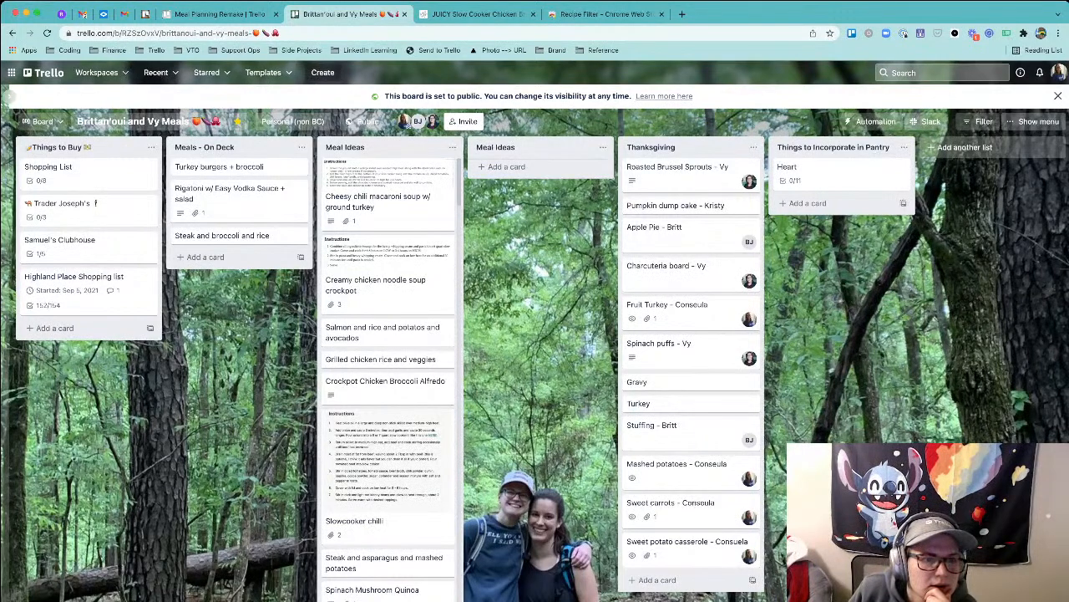
# - Dismiss the public-visibility notice on the existing meals board
pyautogui.click(1058, 95)
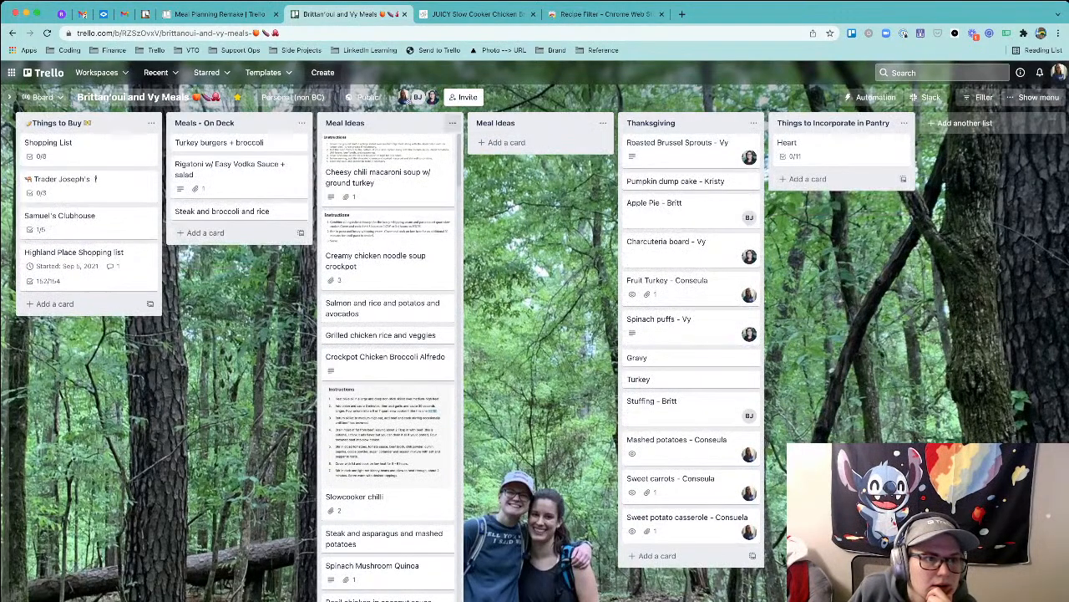
pyautogui.click(452, 123)
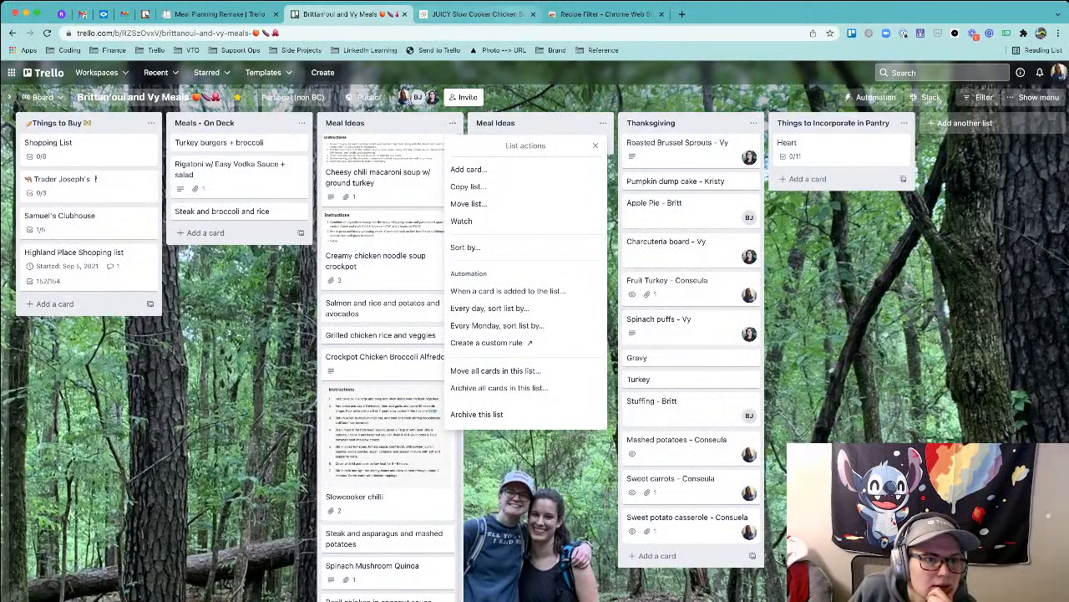
pyautogui.click(219, 14)
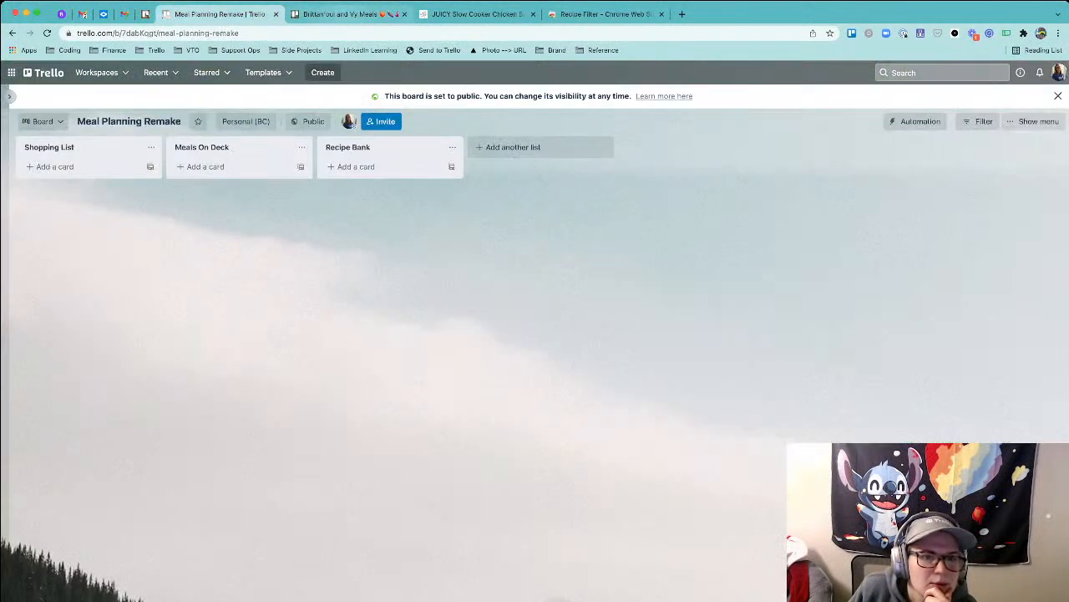
pyautogui.click(351, 15)
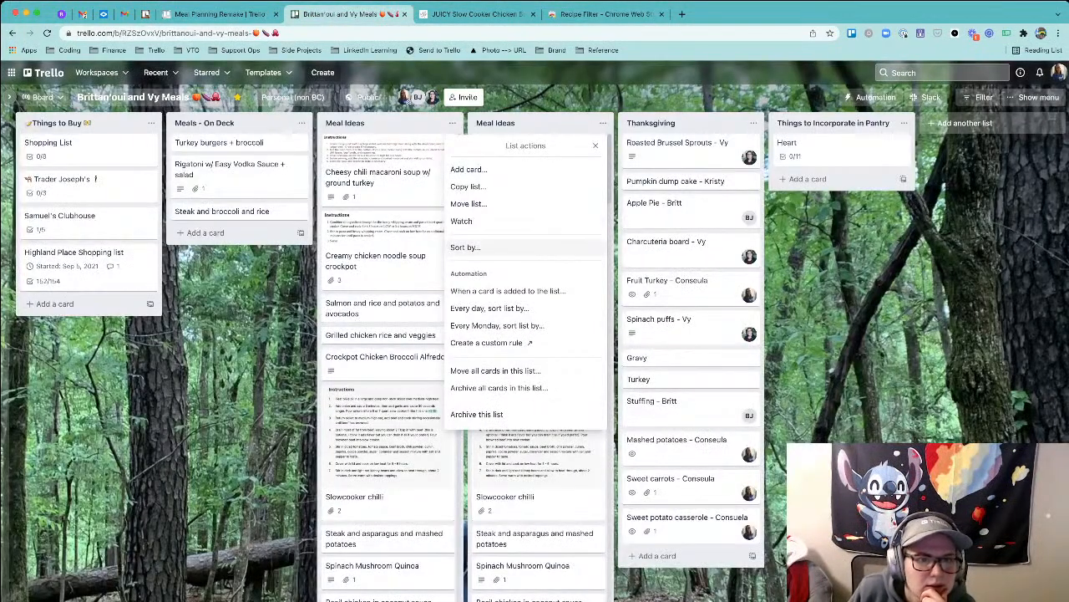
# - Move the duplicate Meal Ideas list from the existing meals board to the Meal Planning Remake board
pyautogui.click(604, 123)
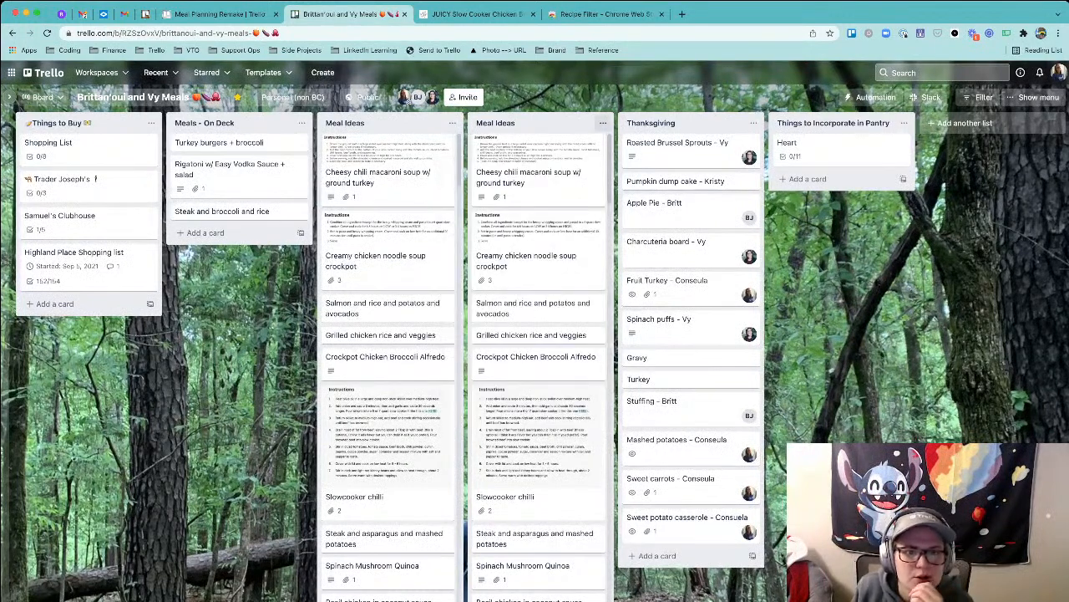
pyautogui.click(753, 122)
pyautogui.click(618, 203)
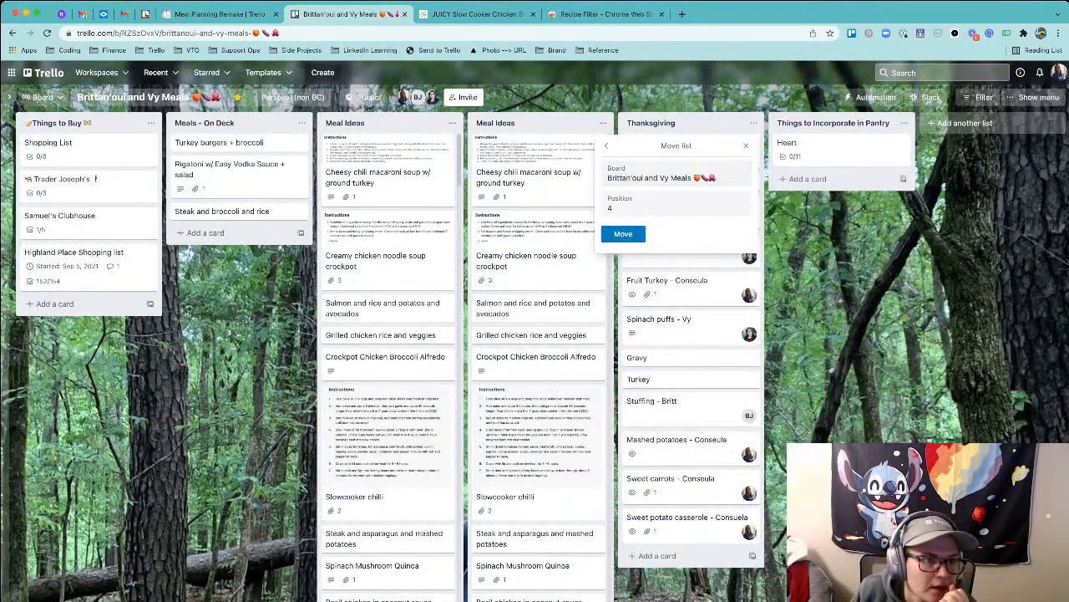
pyautogui.click(660, 178)
pyautogui.click(624, 234)
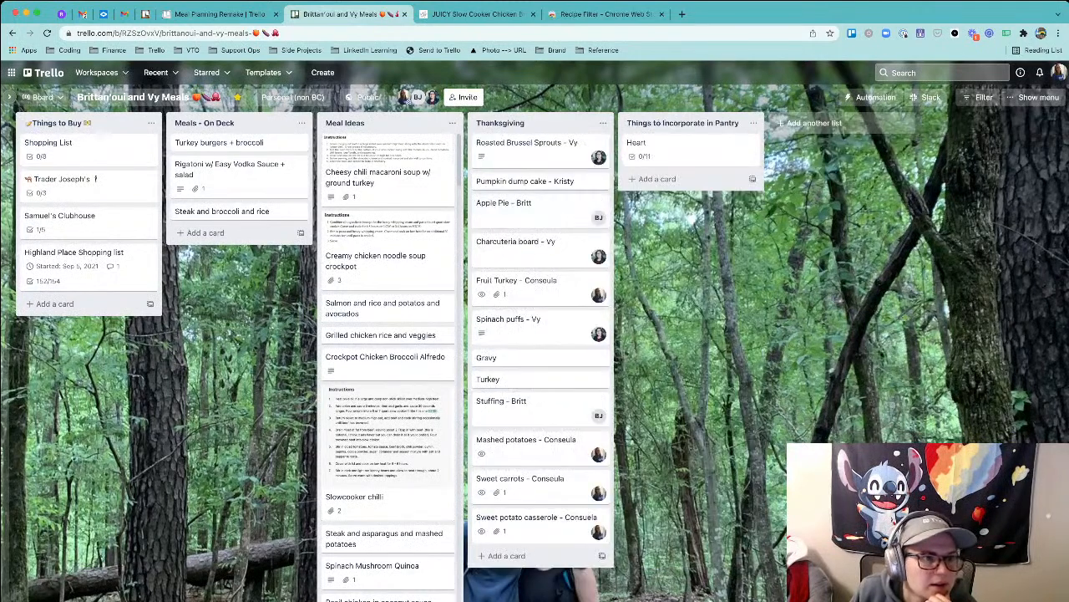
pyautogui.click(219, 14)
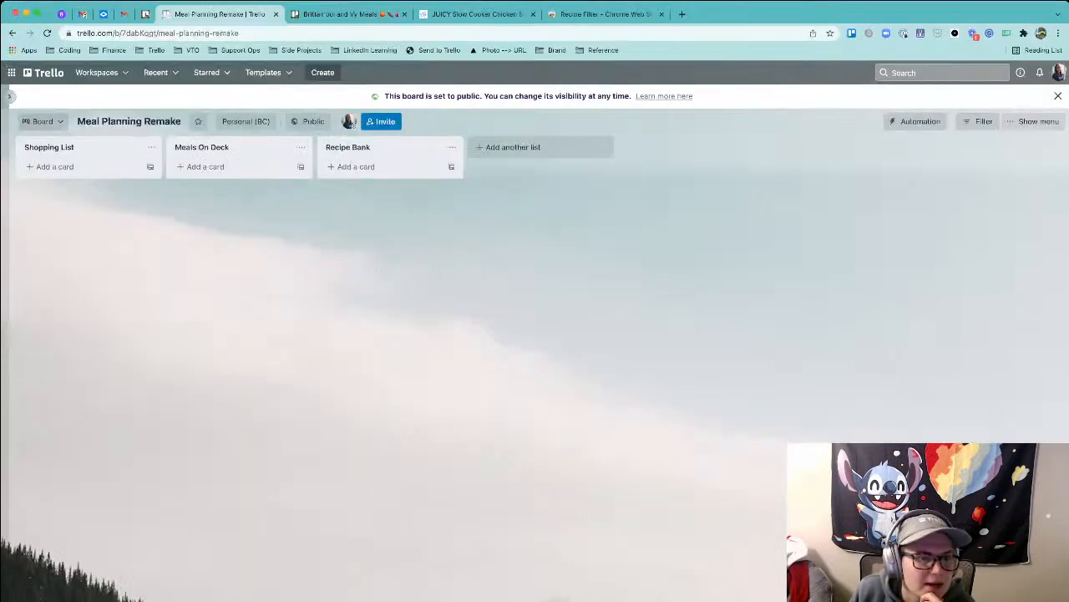
pyautogui.click(347, 14)
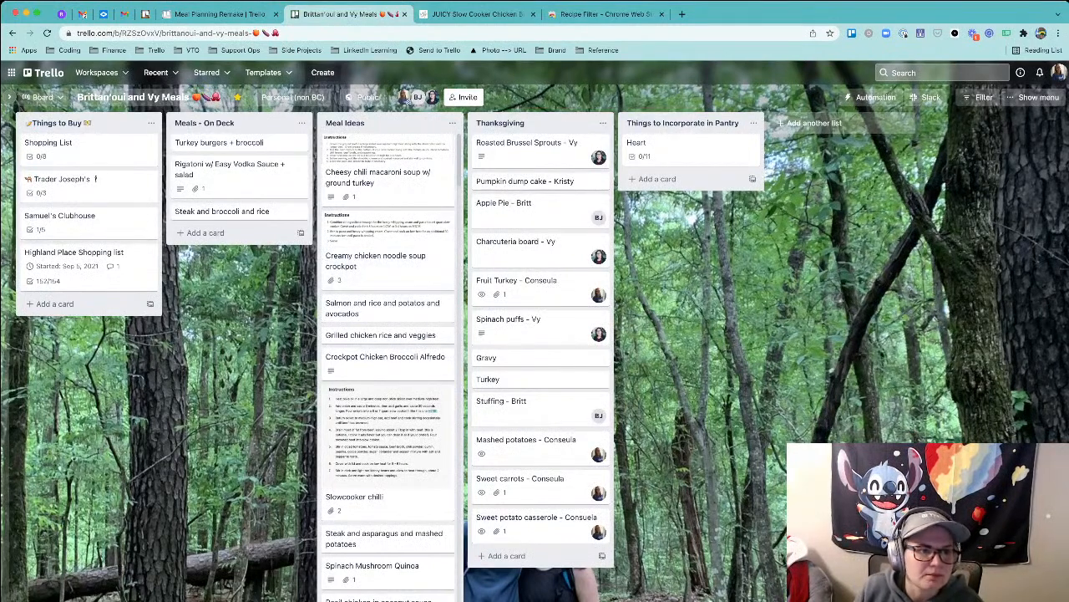
pyautogui.click(217, 14)
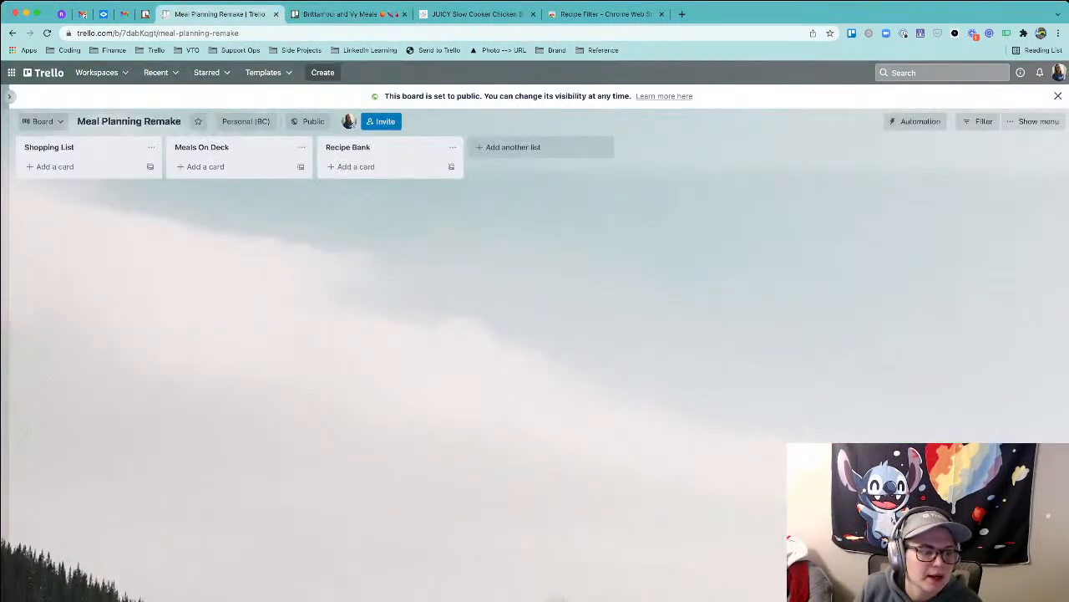
# - Add a card to Recipe Bank titled "Slow Cooker Chicken Breast", copying the title from the recipe web page
pyautogui.click(356, 166)
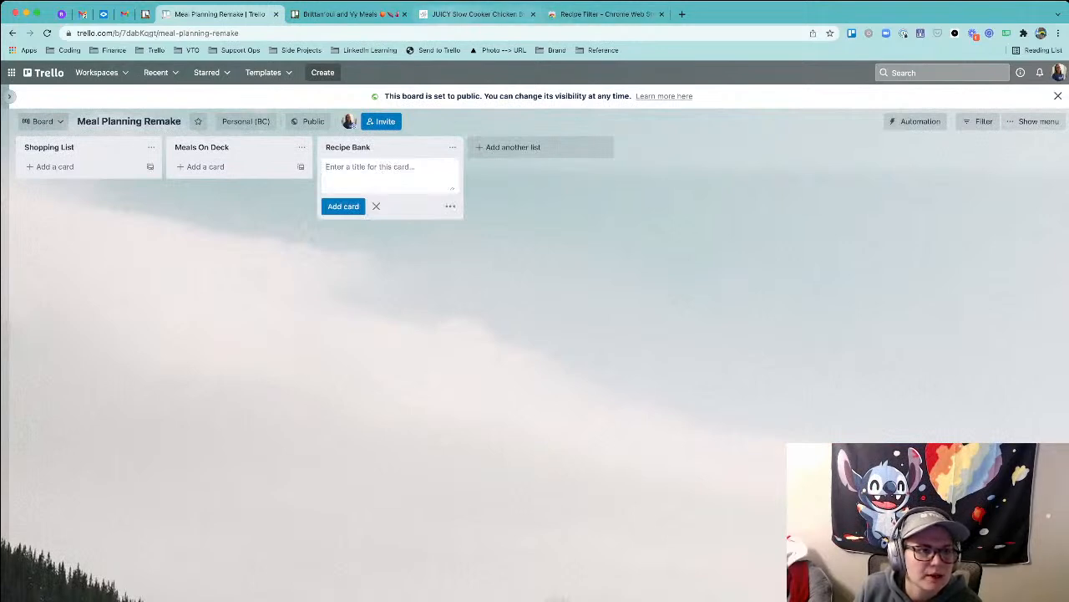
pyautogui.click(477, 14)
pyautogui.tripleClick(468, 134)
pyautogui.press('super+c')
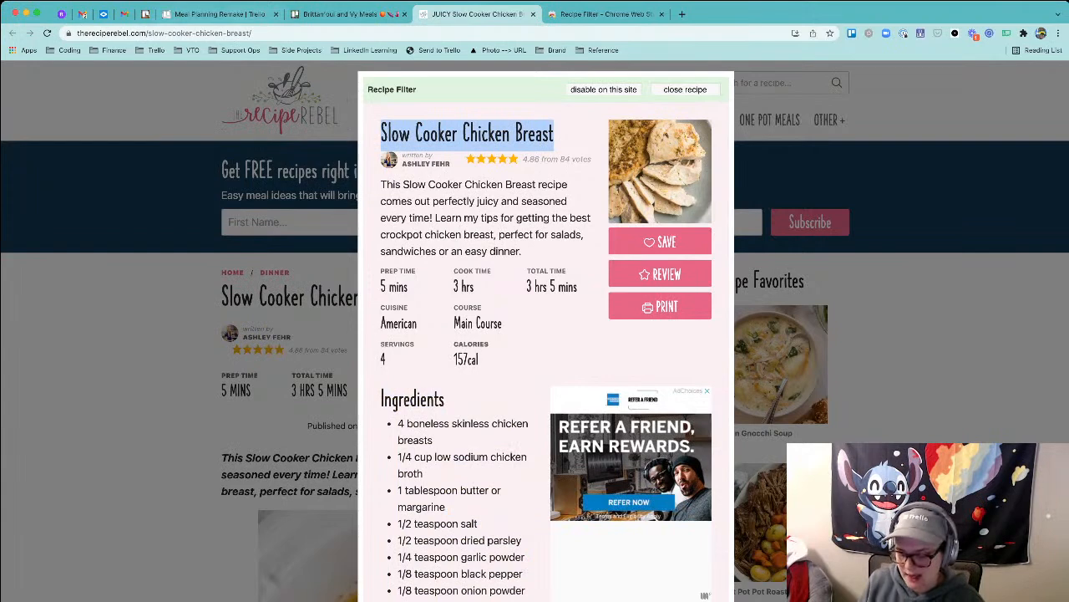
pyautogui.click(219, 14)
pyautogui.press('super+v')
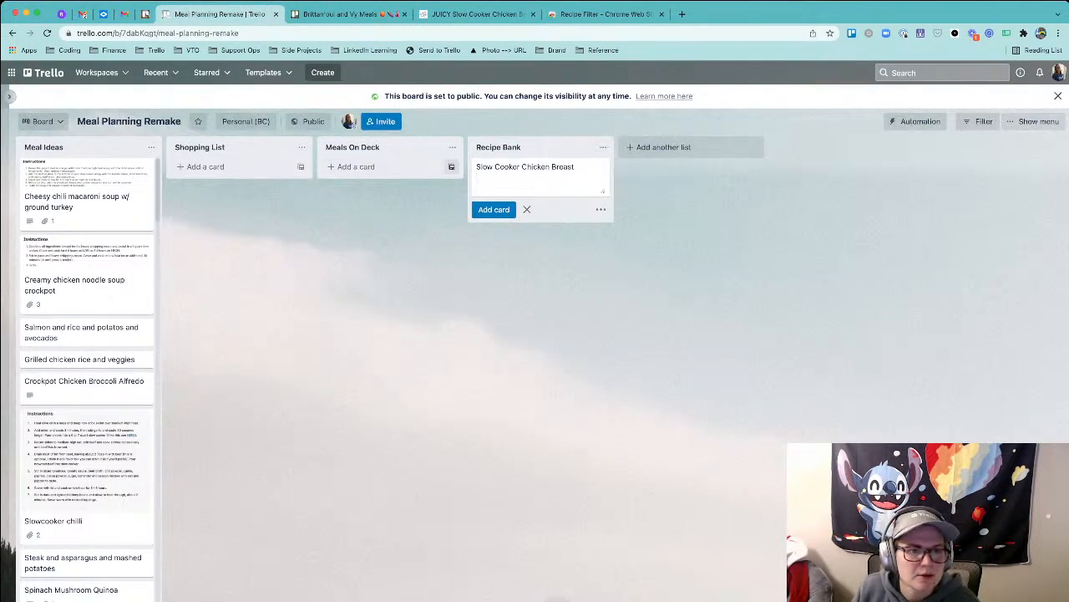
pyautogui.press('Return')
pyautogui.click(527, 228)
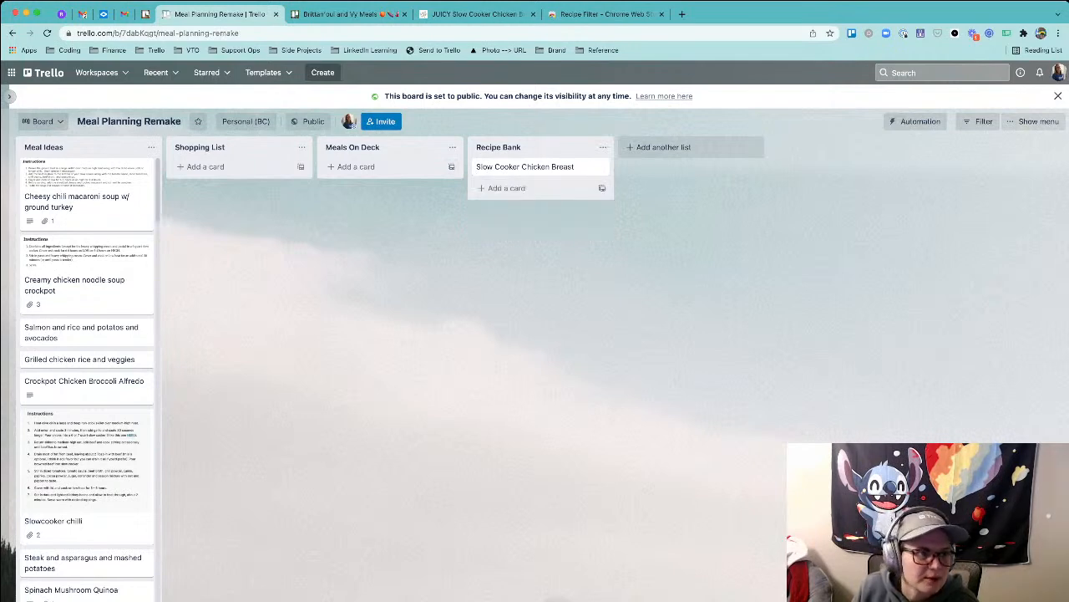
# - Copy the recipe page's Ingredients section into the Slow Cooker Chicken Breast card's description and close the existing meals board
pyautogui.click(526, 167)
pyautogui.click(476, 14)
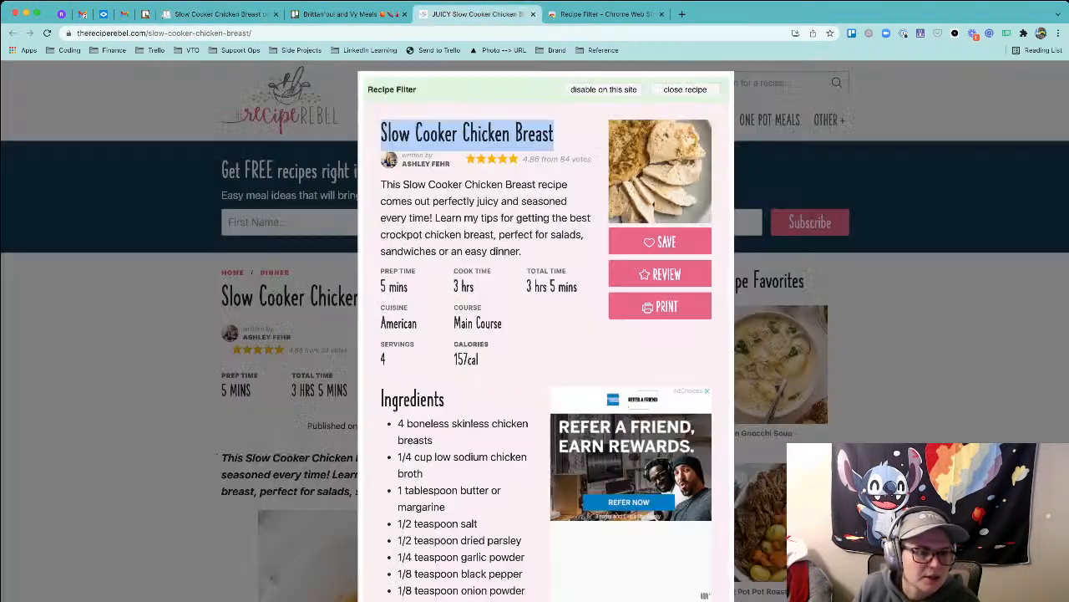
pyautogui.scroll(-3, 545, 334)
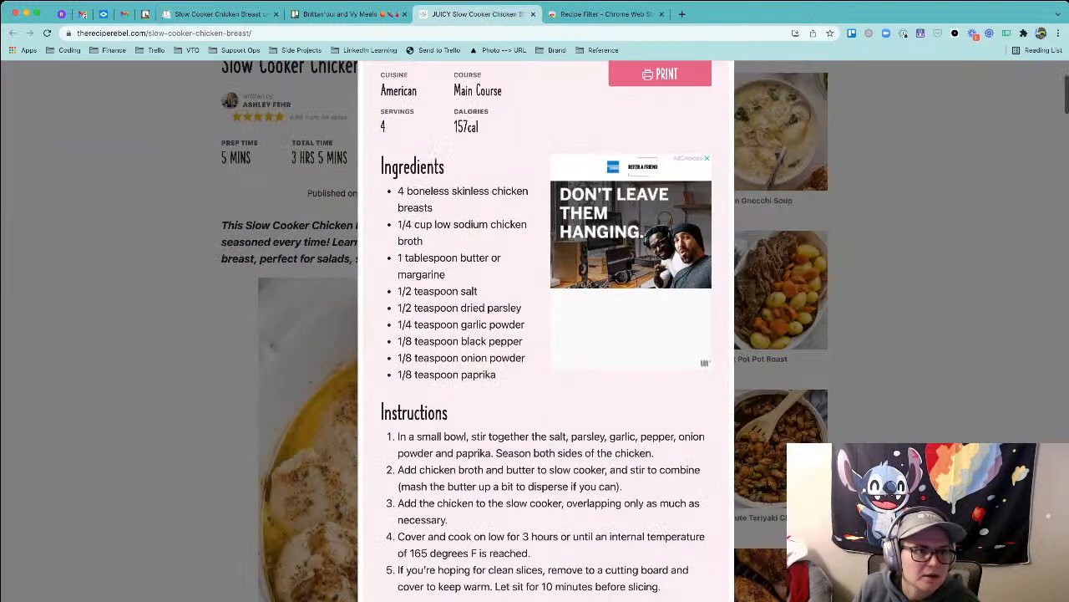
pyautogui.moveTo(382, 166); pyautogui.dragTo(497, 375)
pyautogui.press('super+c')
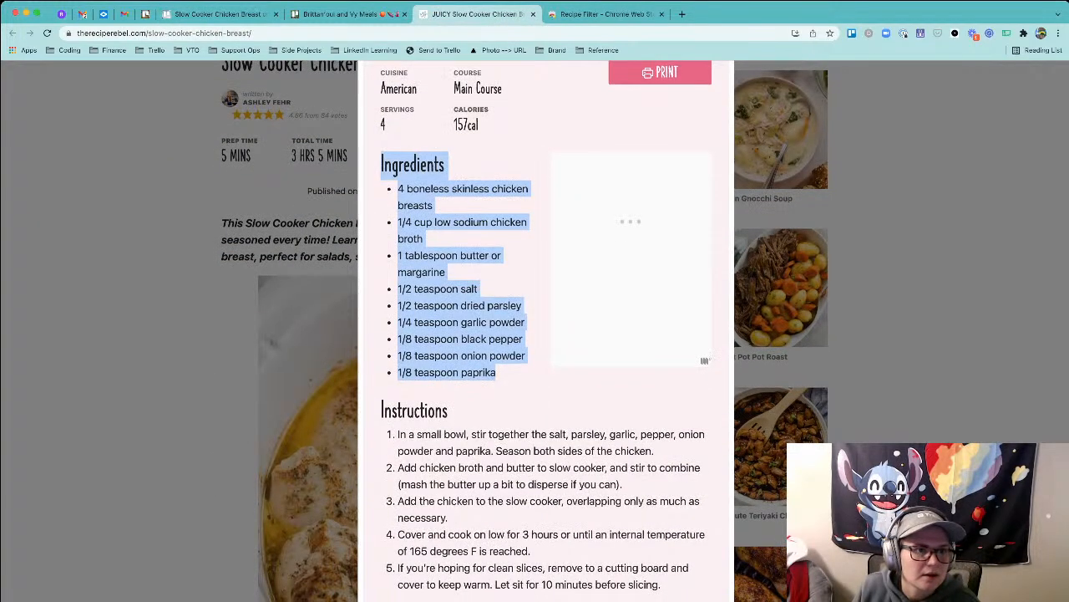
pyautogui.click(346, 14)
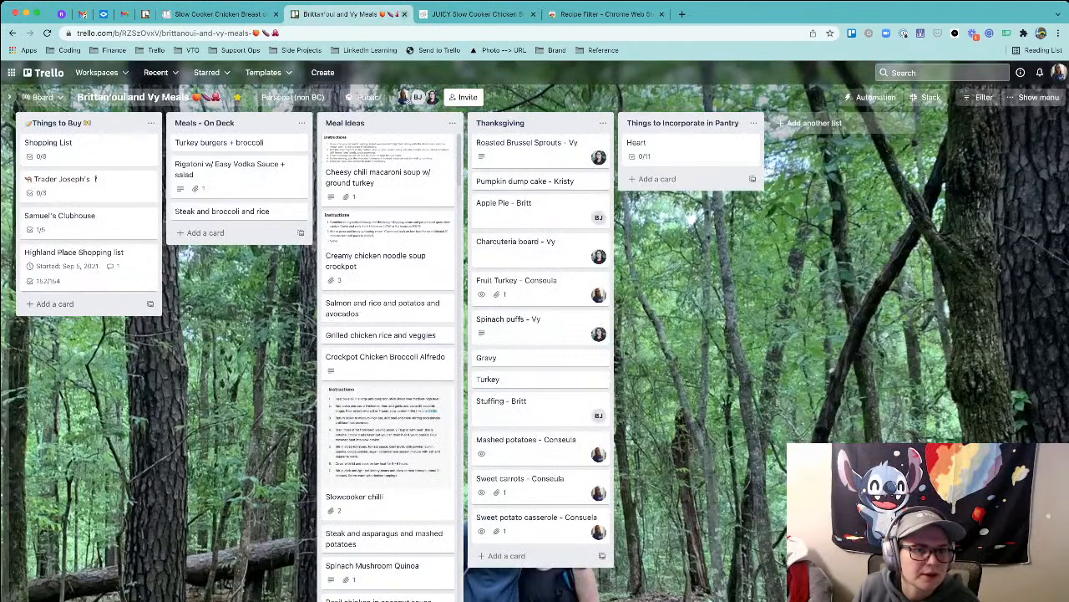
pyautogui.press('super+w')
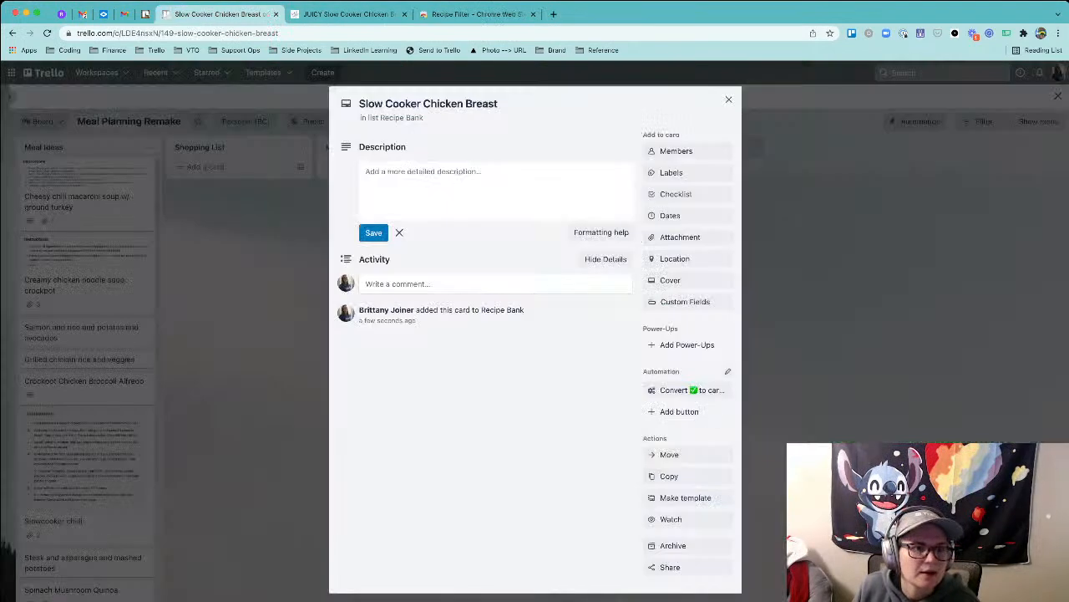
pyautogui.click(496, 189)
pyautogui.press('super+v')
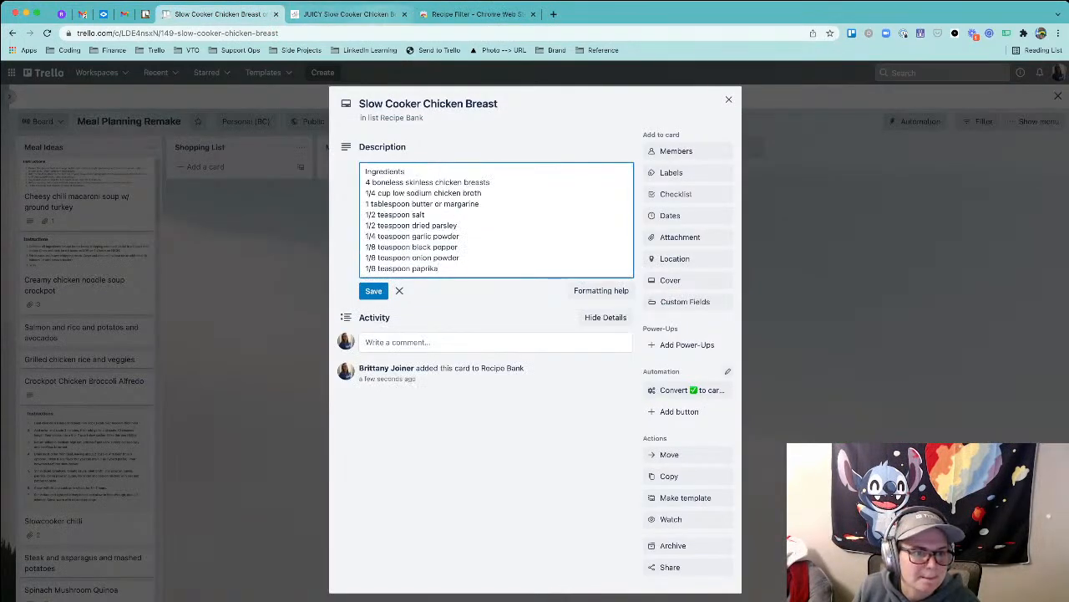
# - Close the Recipe Filter store page, append the recipe's Instructions section to the card description, and save it
pyautogui.click(478, 14)
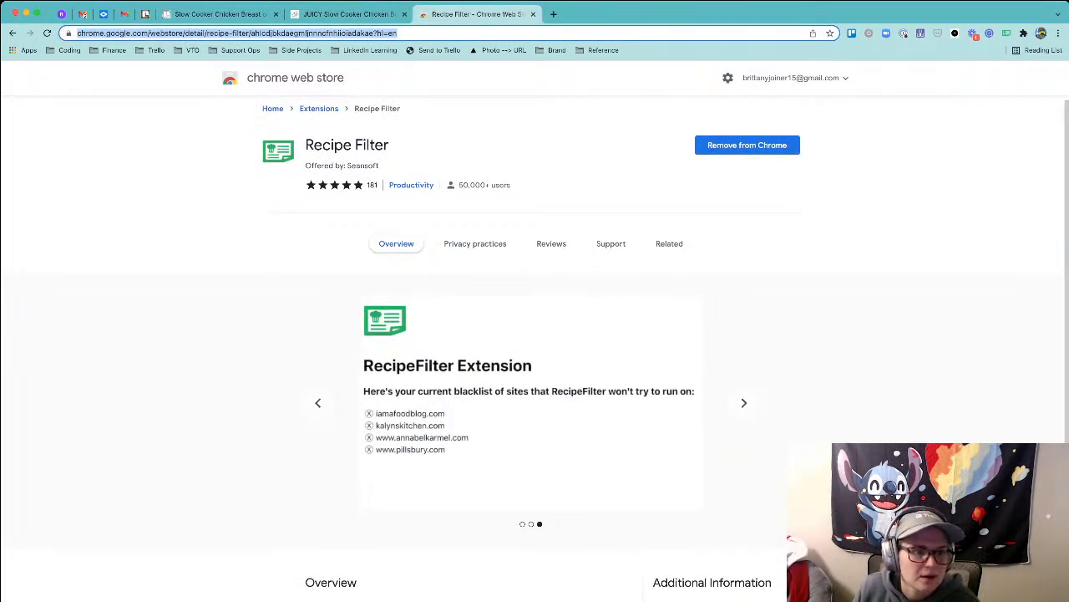
pyautogui.press('super+w')
pyautogui.scroll(-3, 543, 334)
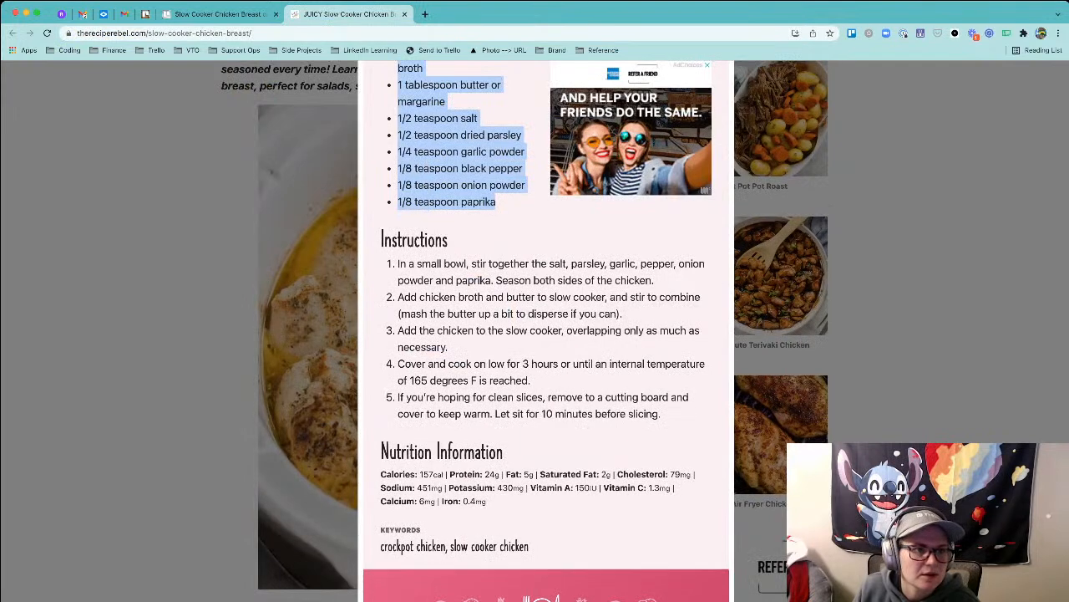
pyautogui.moveTo(382, 239); pyautogui.dragTo(662, 415)
pyautogui.press('super+c')
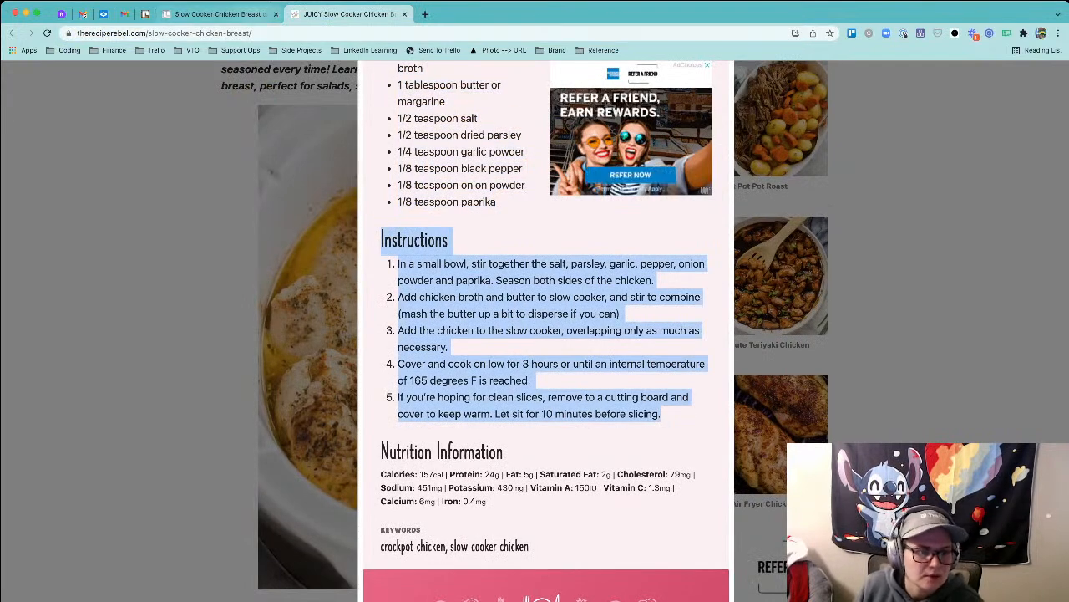
pyautogui.click(219, 14)
pyautogui.press('super+v')
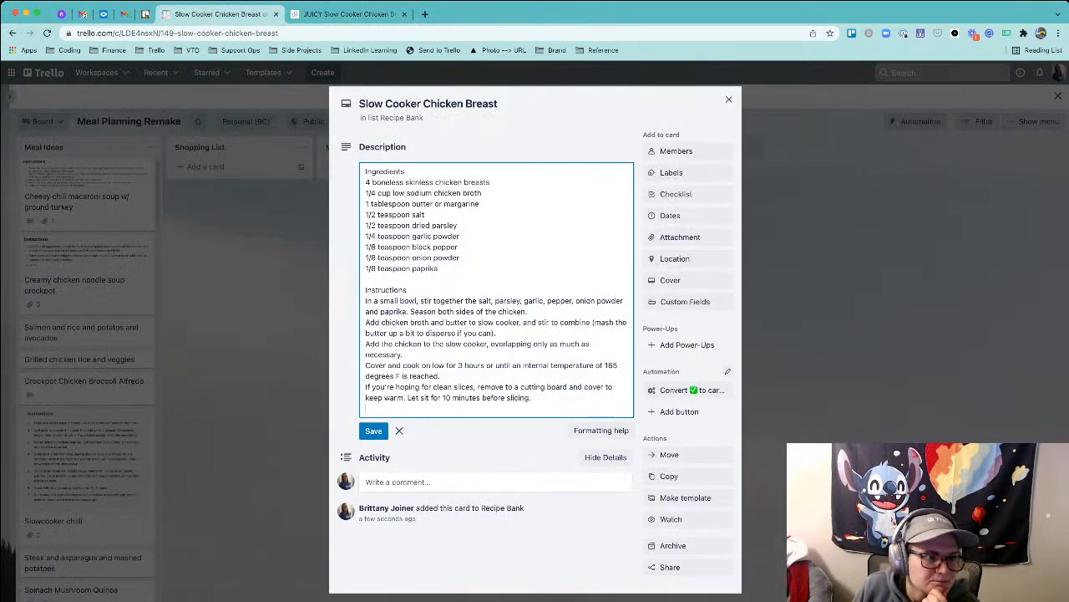
pyautogui.click(373, 431)
pyautogui.press('Escape')
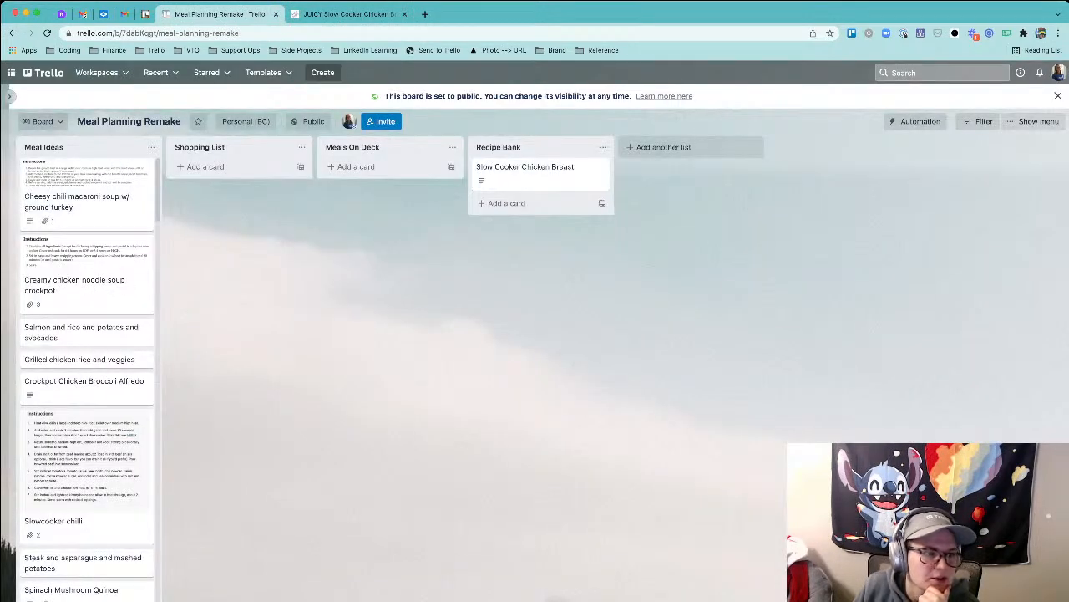
# - Rename the Meal Ideas list on the Meal Planning Remake board to "Meals to Clean Up"
pyautogui.moveTo(69, 147); pyautogui.dragTo(66, 147)
pyautogui.click(66, 147)
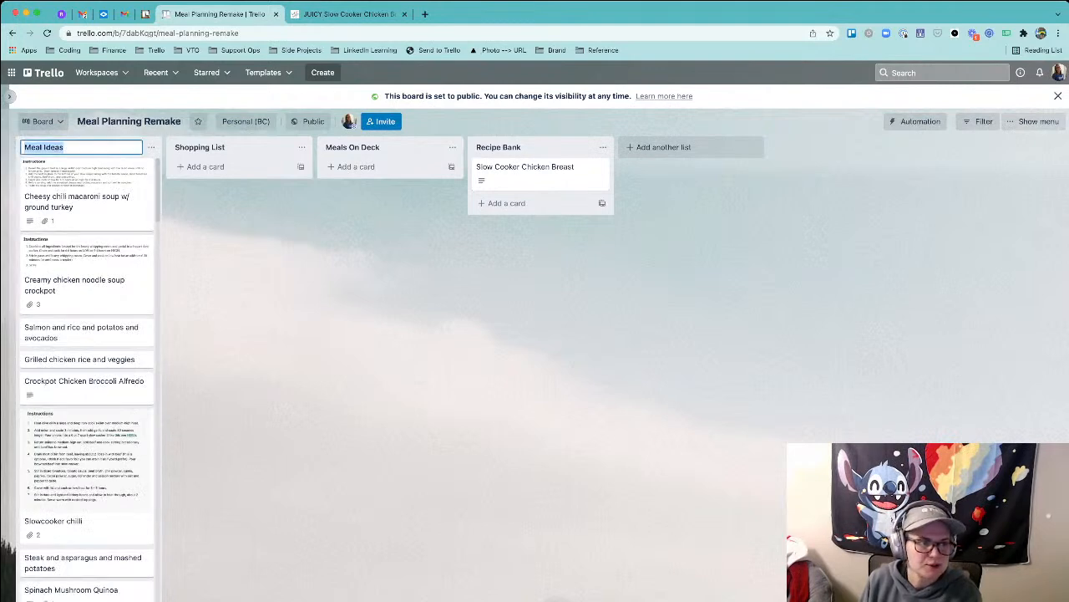
pyautogui.write('Mlea')
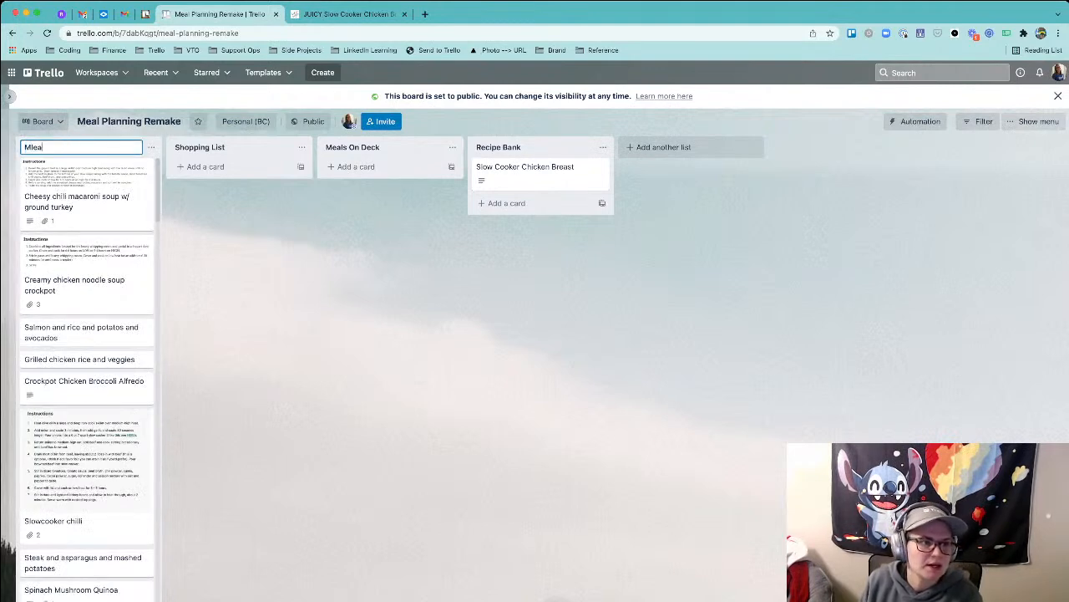
pyautogui.press('BackSpace')
pyautogui.press('BackSpace')
pyautogui.press('BackSpace')
pyautogui.write('eals to Clean Up')
pyautogui.press('Return')
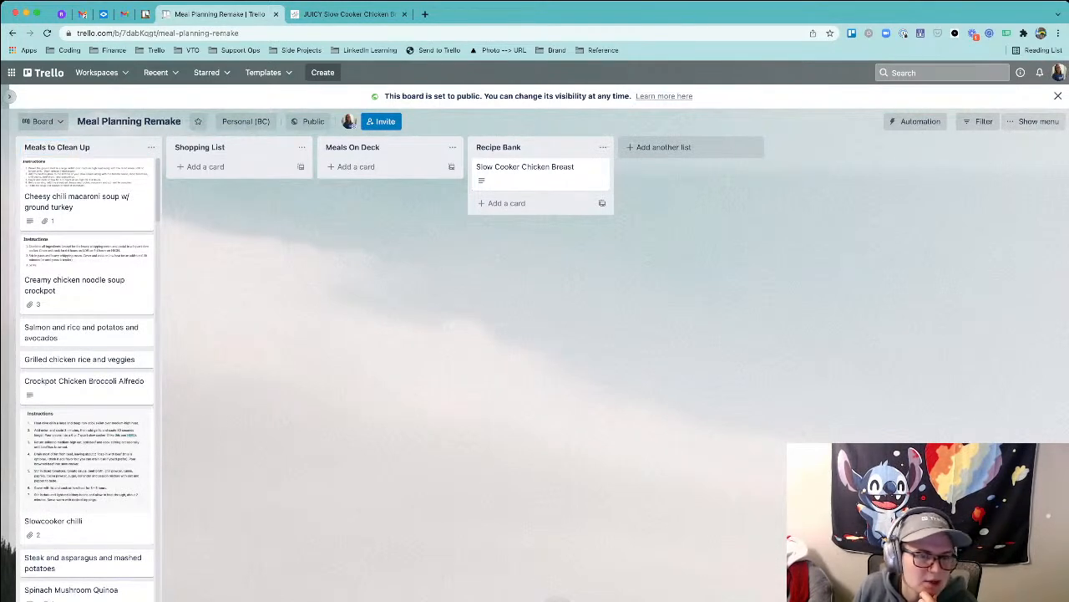
pyautogui.scroll(-10, 87, 376)
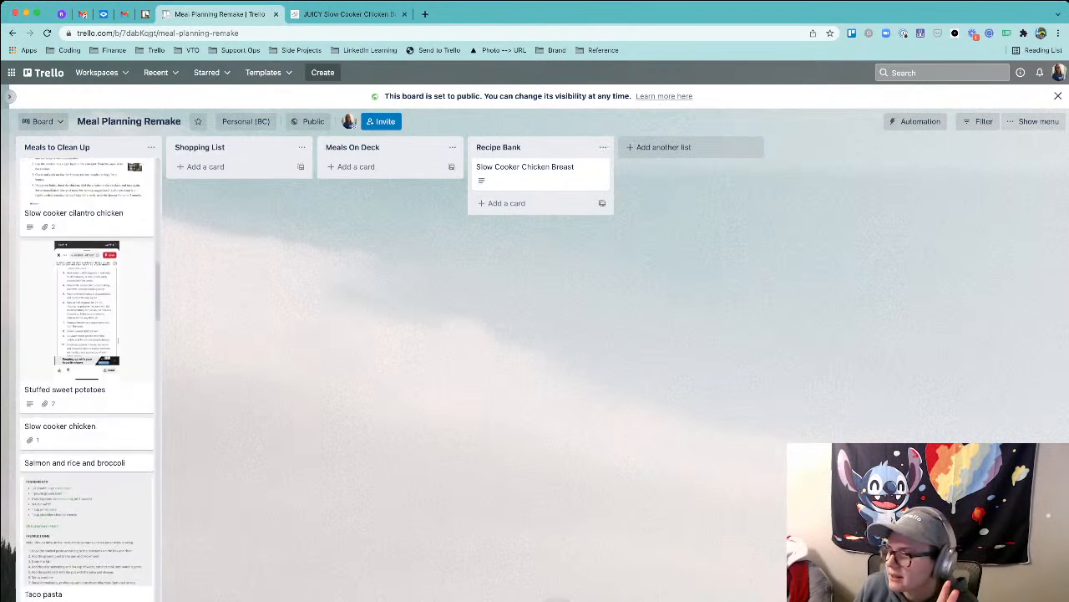
# - Attach the recipe web page's link to the Slow Cooker Chicken Breast card and close the card
pyautogui.scroll(10, 87, 376)
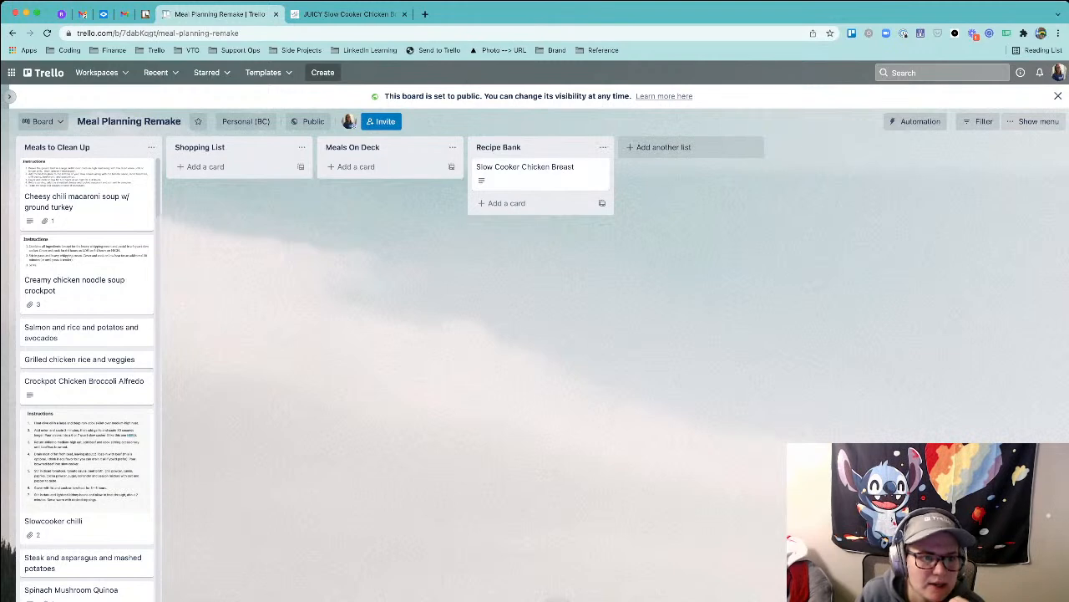
pyautogui.click(525, 170)
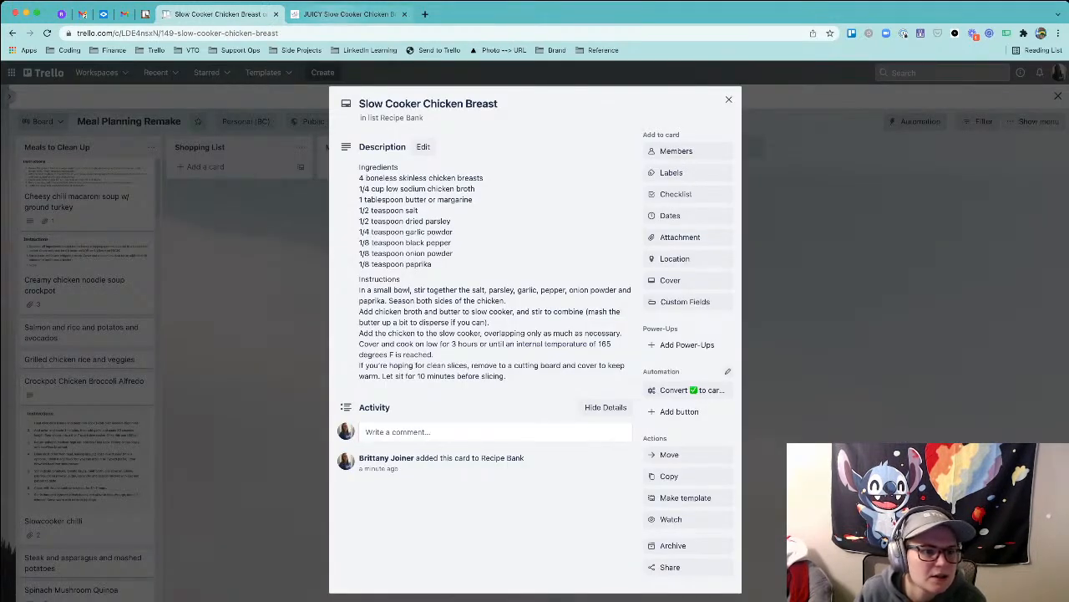
pyautogui.click(348, 15)
pyautogui.click(253, 33)
pyautogui.press('super+c')
pyautogui.click(250, 15)
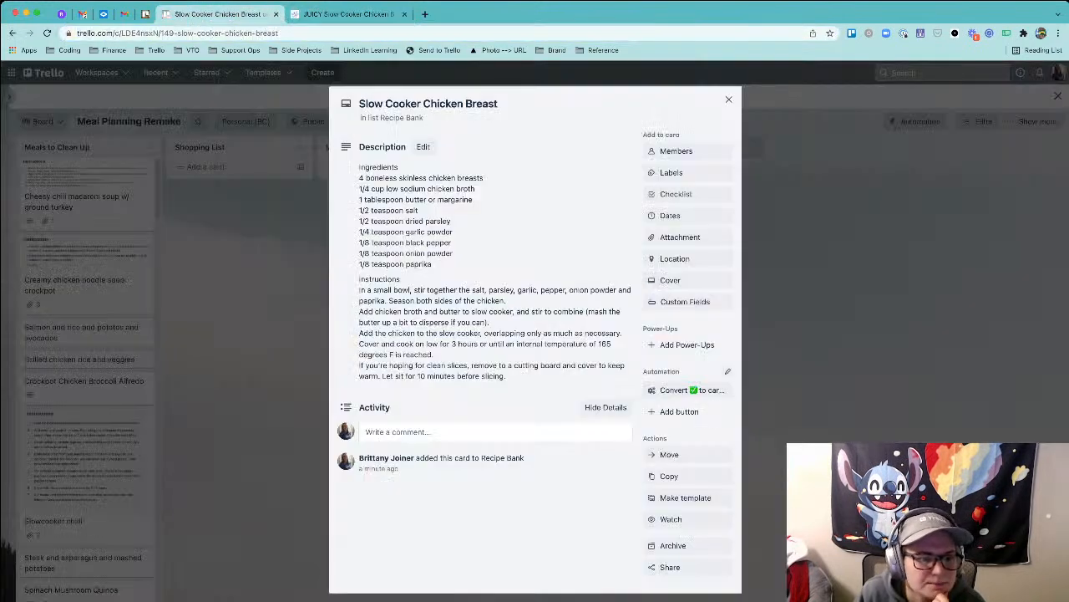
pyautogui.press('super+v')
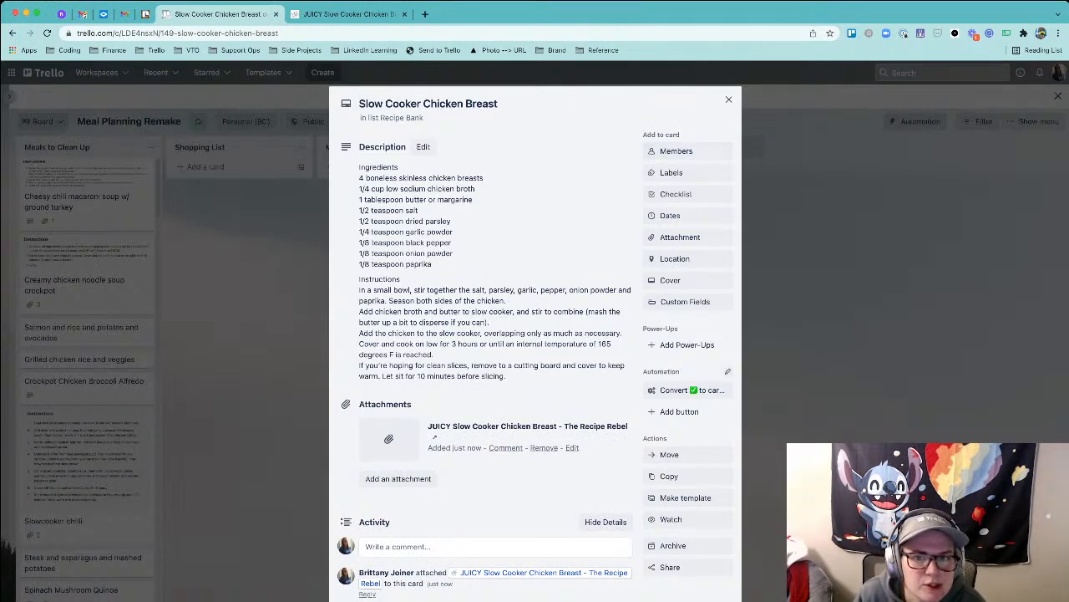
pyautogui.click(728, 100)
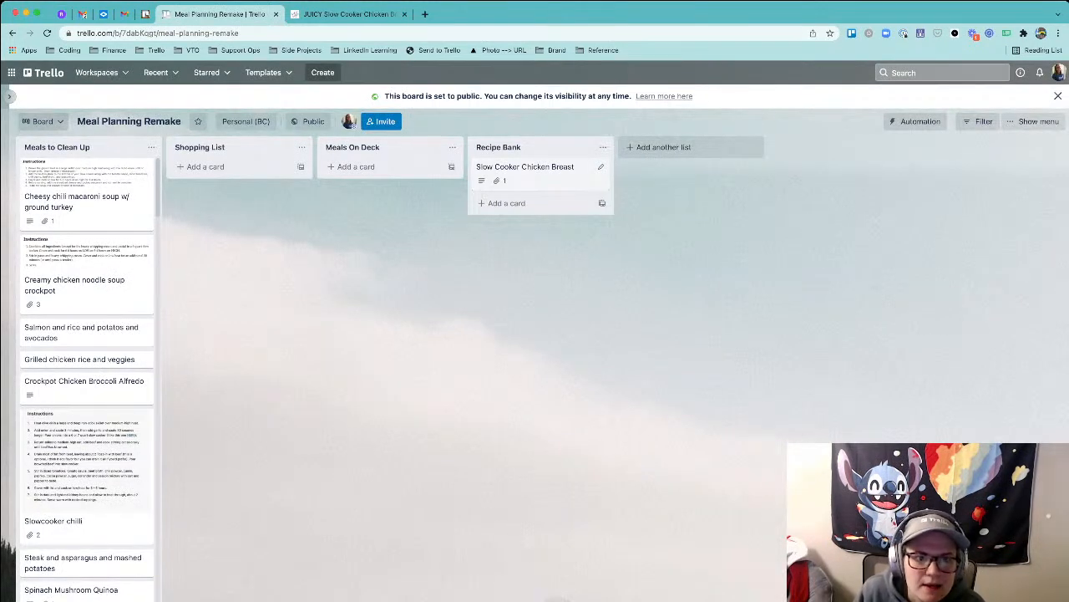
# - Name the green label "Slowcooker" and apply it to the Slow Cooker Chicken Breast card
pyautogui.click(525, 170)
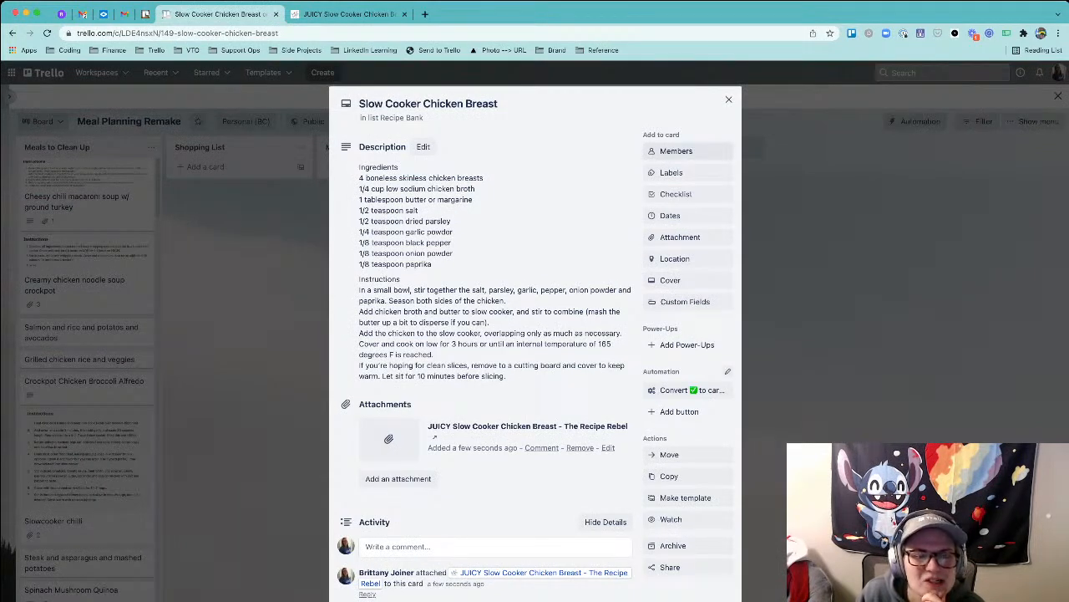
pyautogui.click(671, 172)
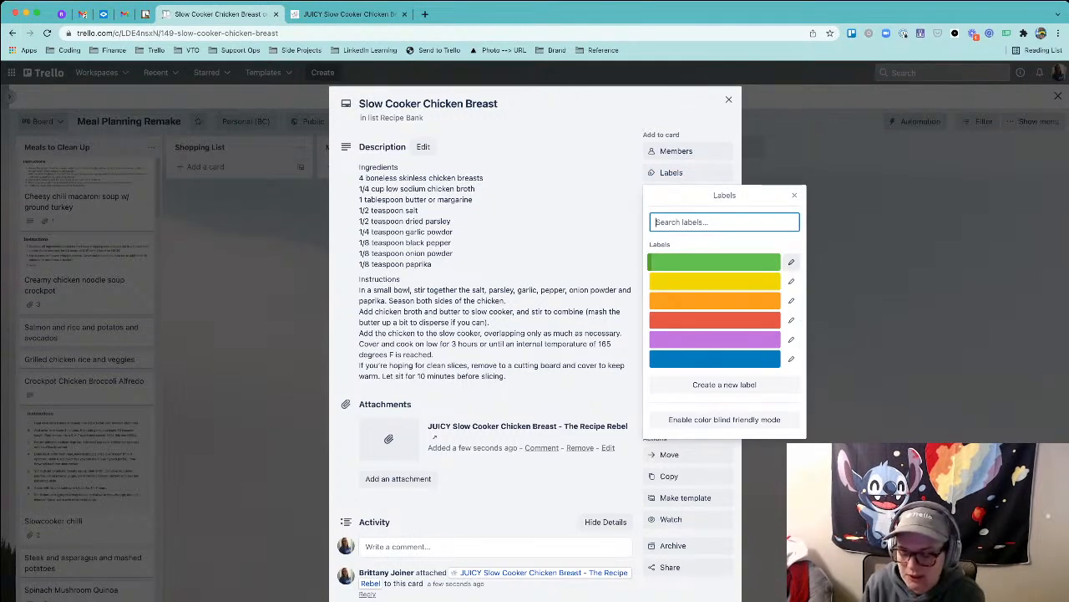
pyautogui.click(791, 262)
pyautogui.write('Slo')
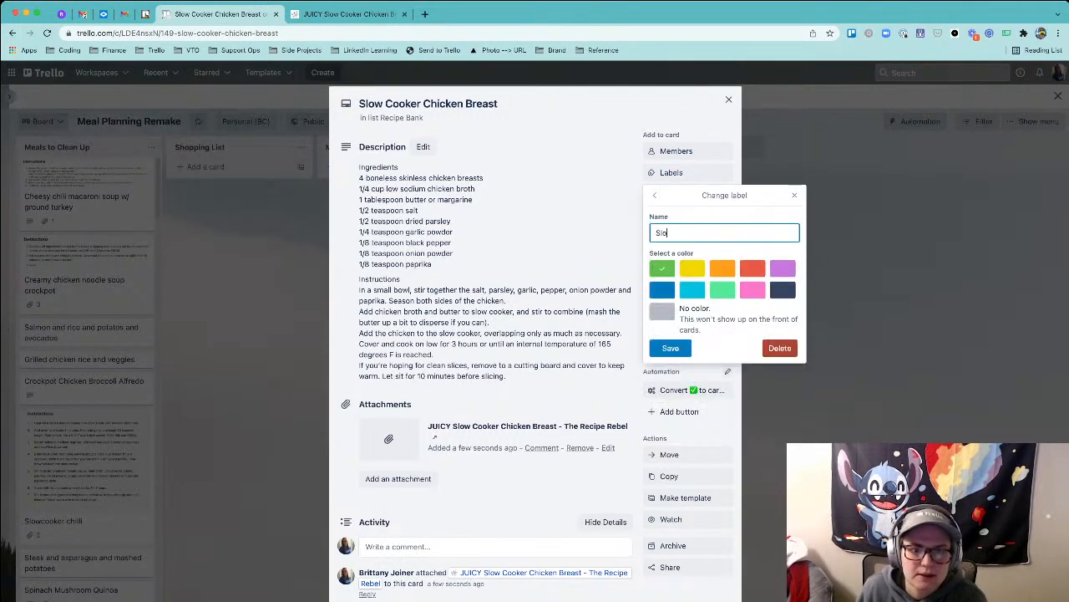
pyautogui.write('wcooker')
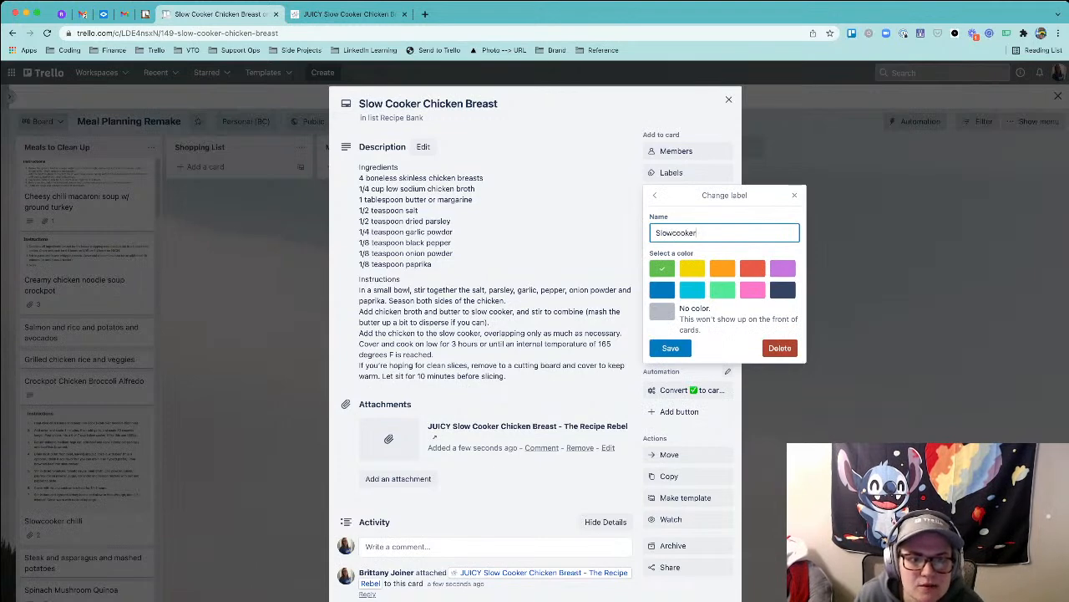
pyautogui.click(670, 347)
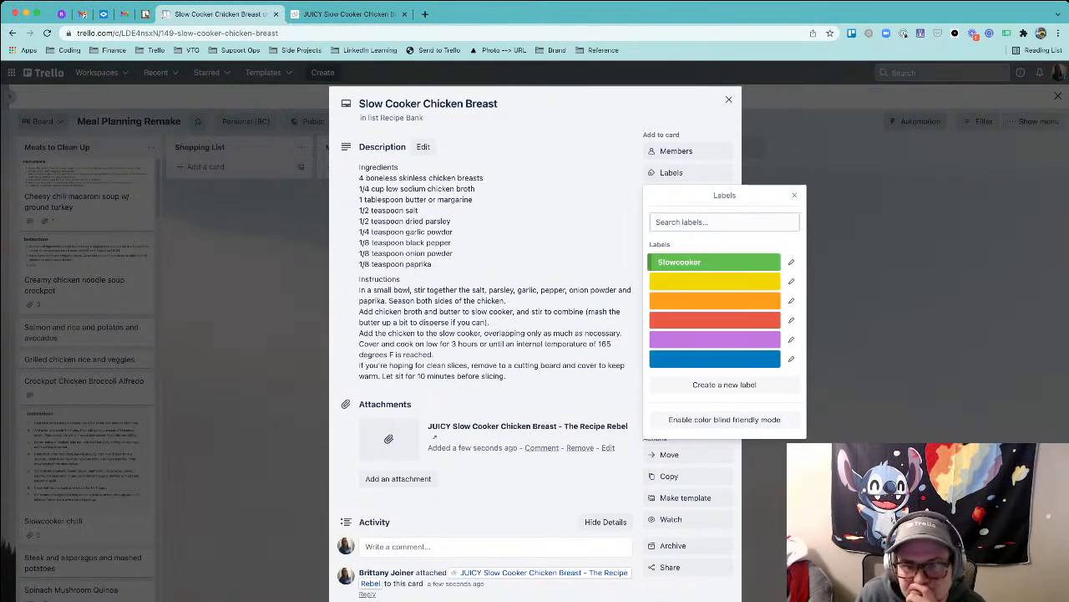
pyautogui.click(715, 261)
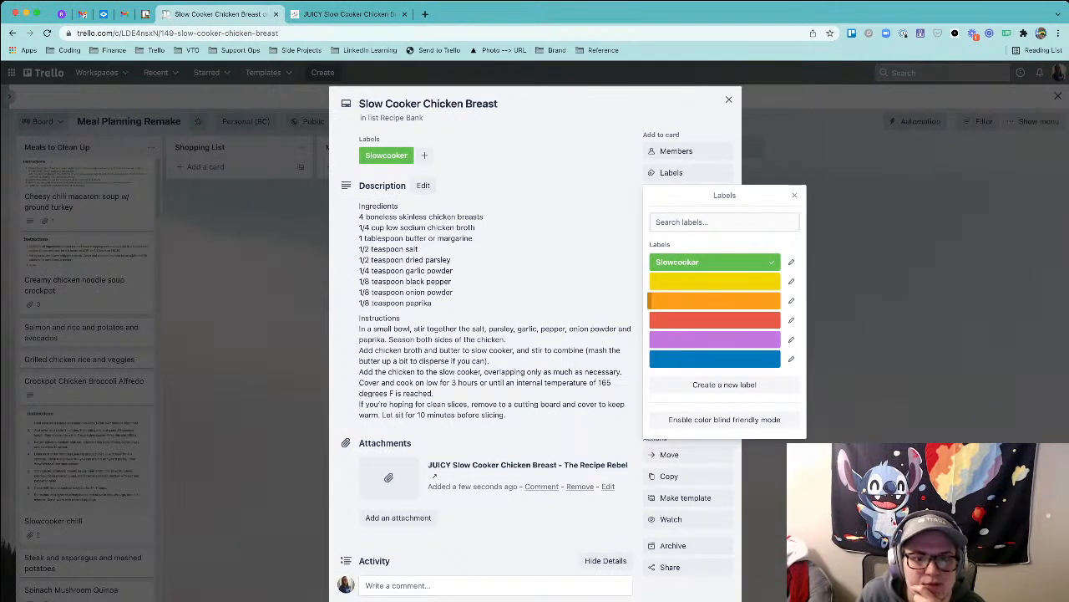
# - Name the yellow label "Chicken", apply it to the Slow Cooker Chicken Breast card, and close the card
pyautogui.click(791, 281)
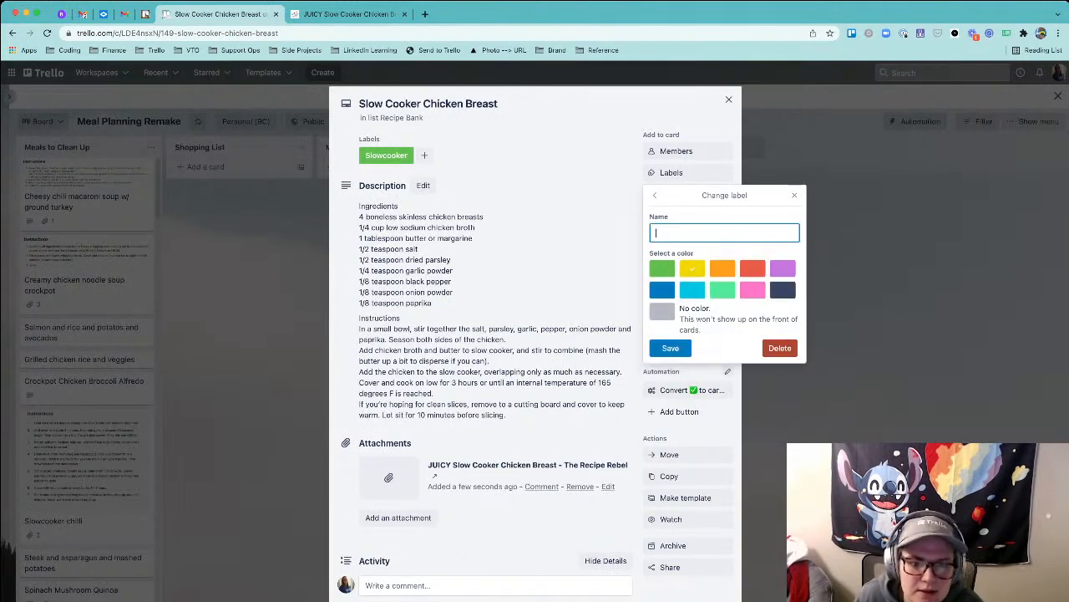
pyautogui.write('Chicken')
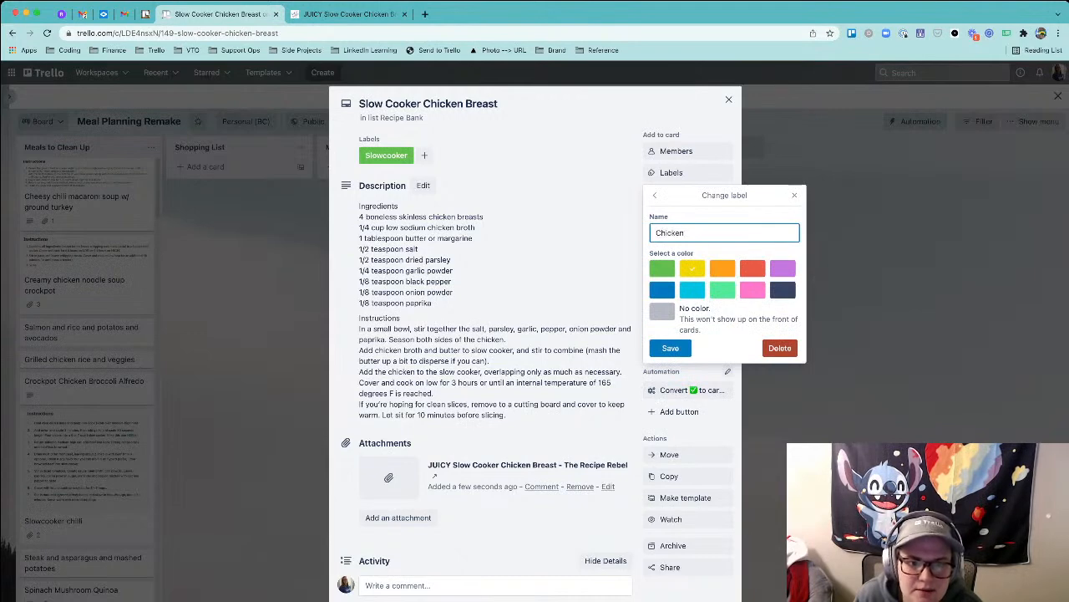
pyautogui.click(670, 348)
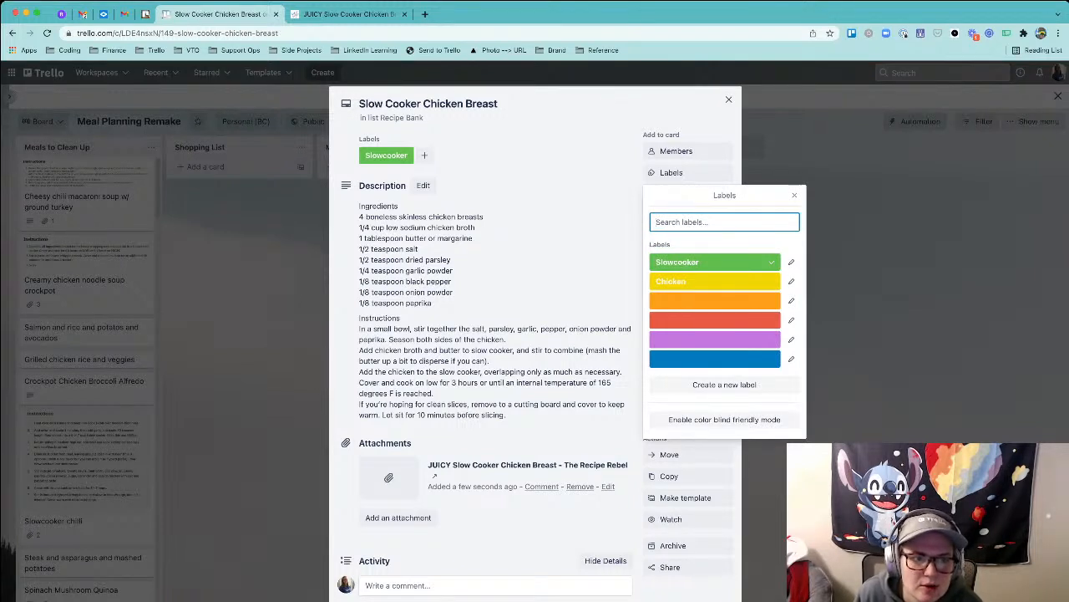
pyautogui.click(710, 281)
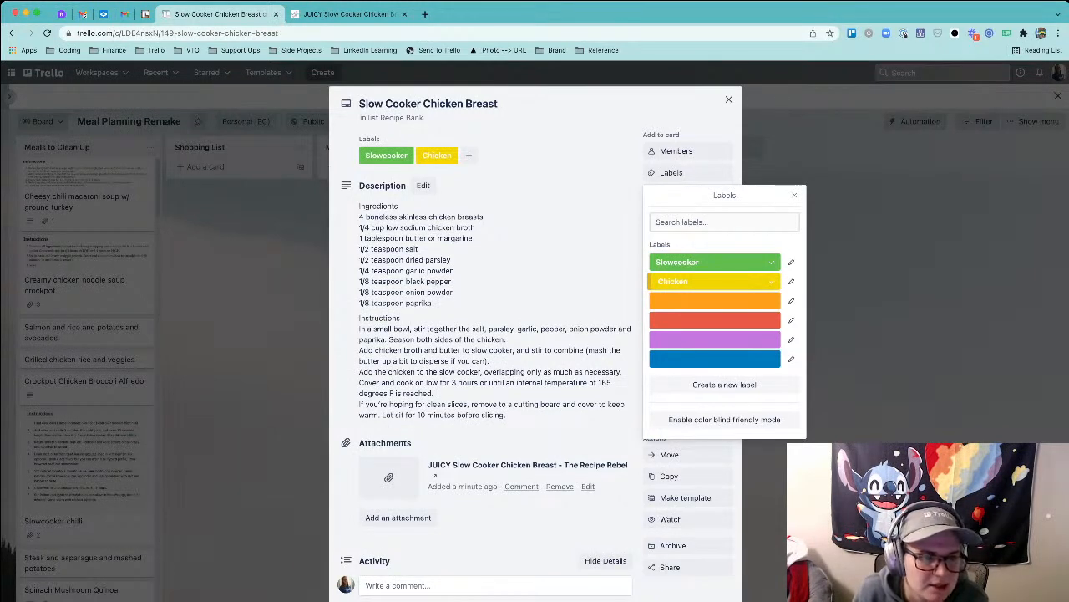
pyautogui.press('Escape')
pyautogui.press('Escape')
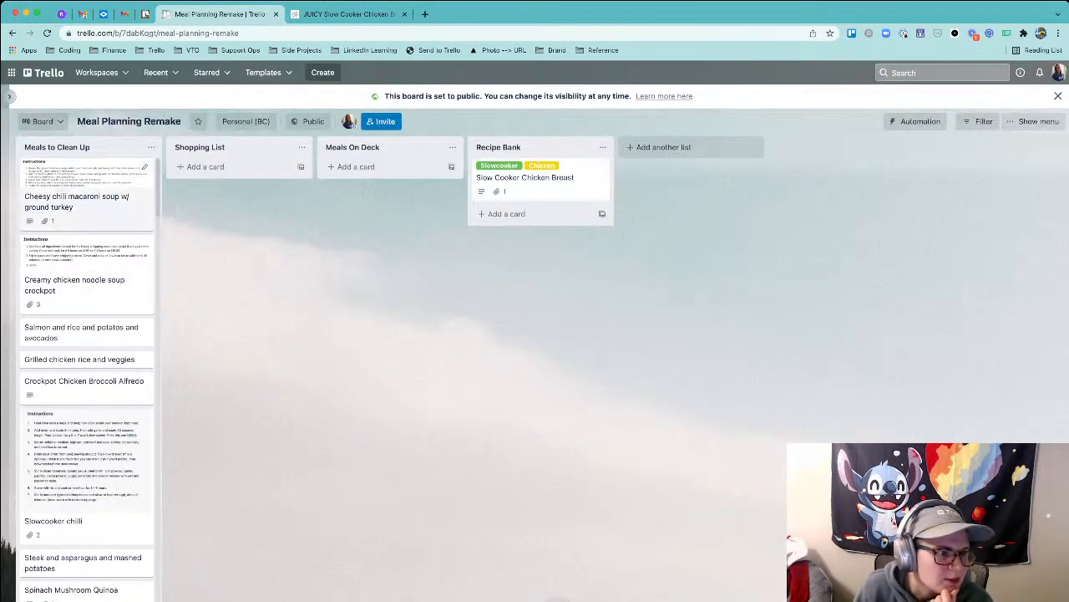
# - Check the slow cooker cards in Meals to Clean Up and move the Slow Cooker Chicken Curry with Coconut Milk card to Recipe Bank
pyautogui.scroll(-4, 87, 376)
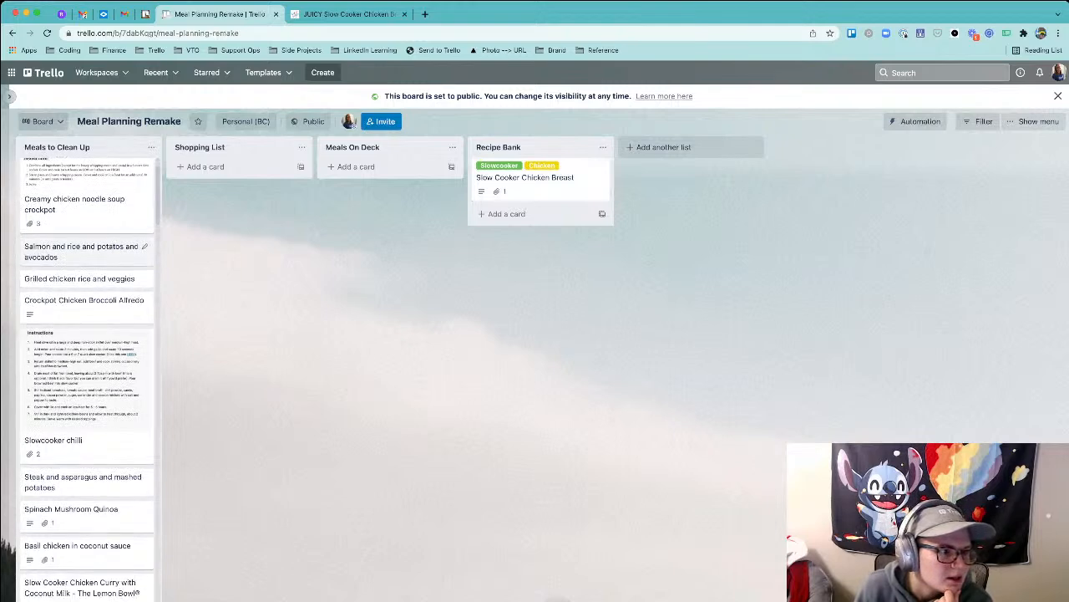
pyautogui.scroll(-3, 87, 376)
pyautogui.scroll(-2, 87, 376)
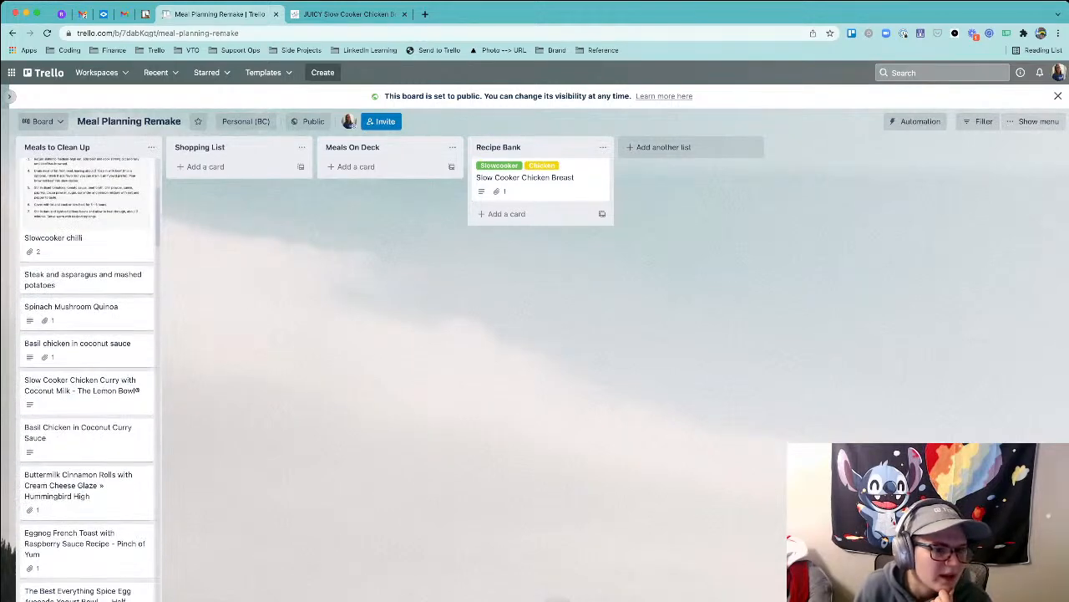
pyautogui.click(58, 239)
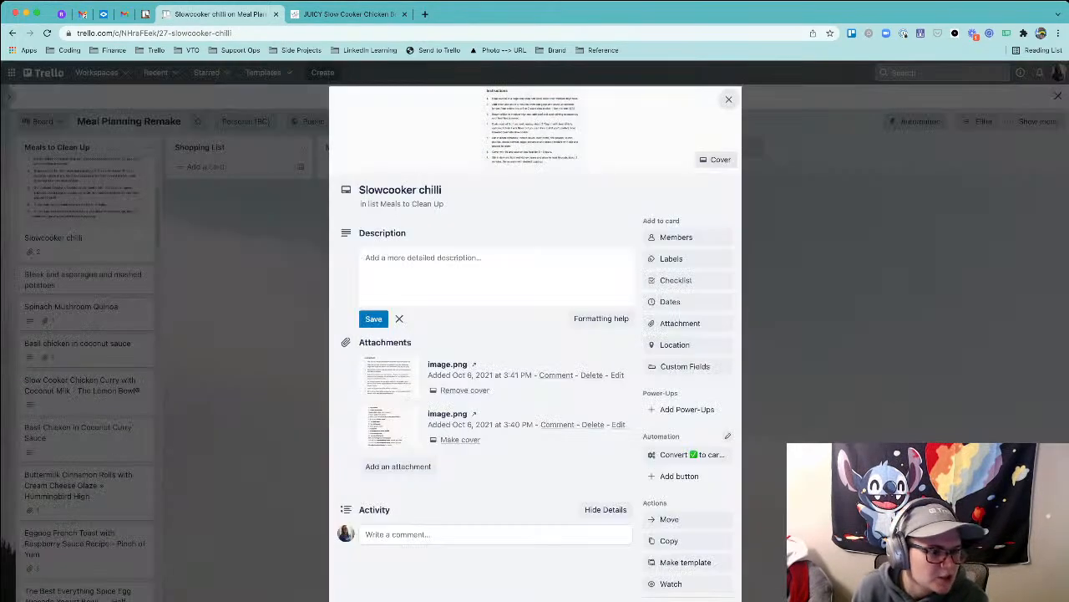
pyautogui.press('Escape')
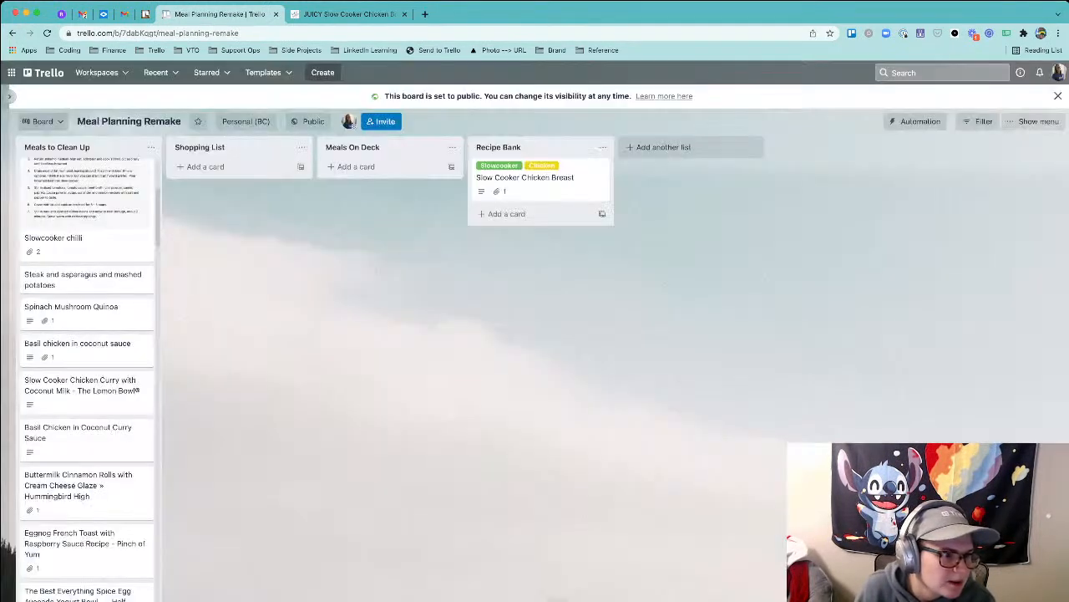
pyautogui.scroll(-1, 84, 305)
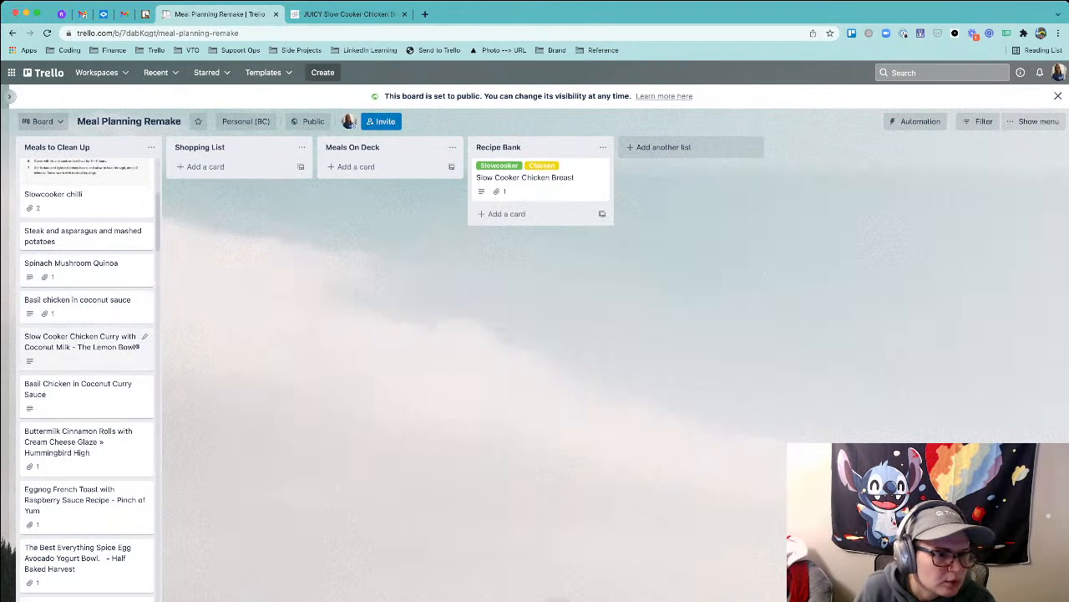
pyautogui.click(79, 341)
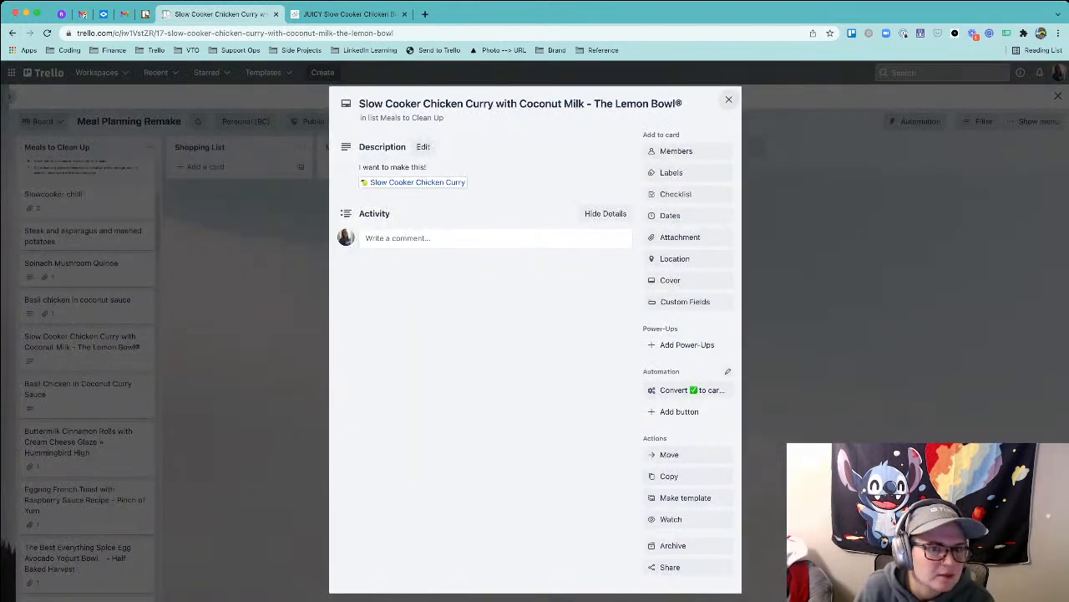
pyautogui.click(729, 100)
pyautogui.moveTo(100, 344); pyautogui.dragTo(531, 238)
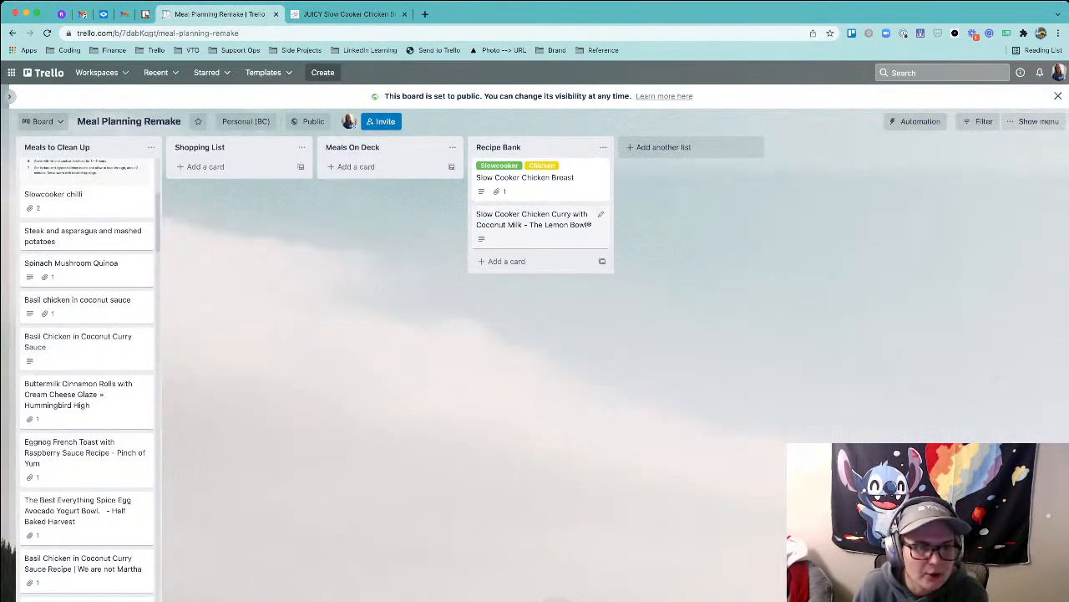
# - Open the curry card's recipe link, close the chicken breast recipe page, and attach the curry page's URL to the card
pyautogui.click(531, 220)
pyautogui.rightClick(418, 182)
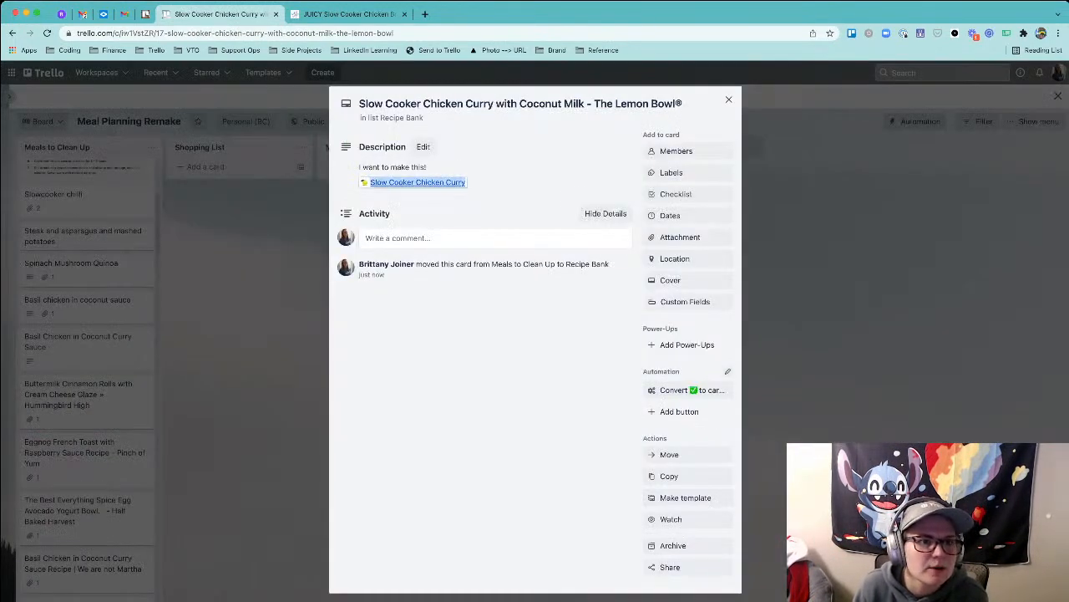
pyautogui.click(465, 192)
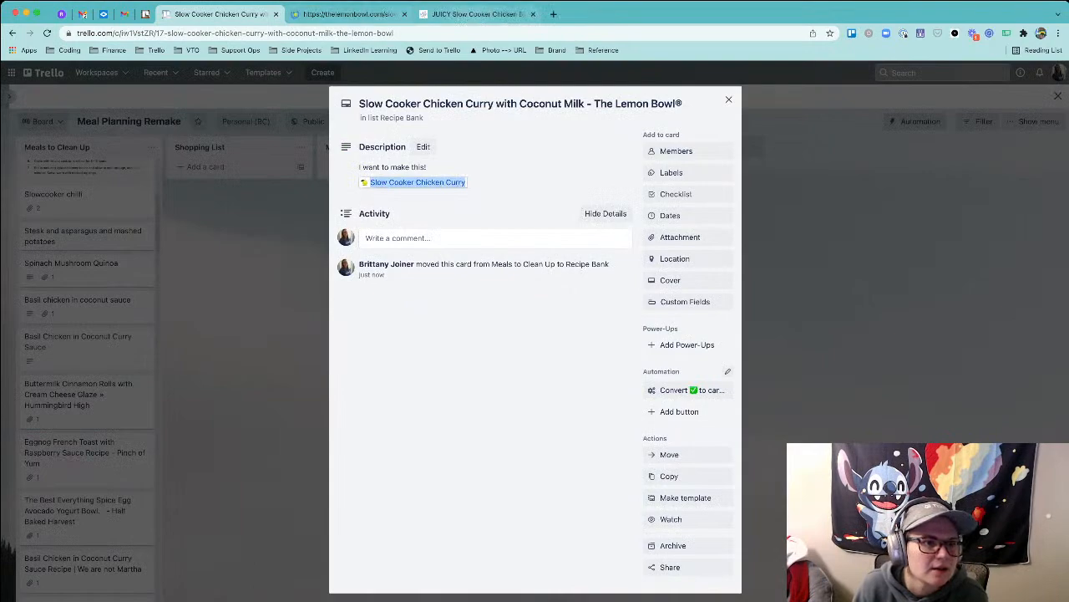
pyautogui.click(478, 15)
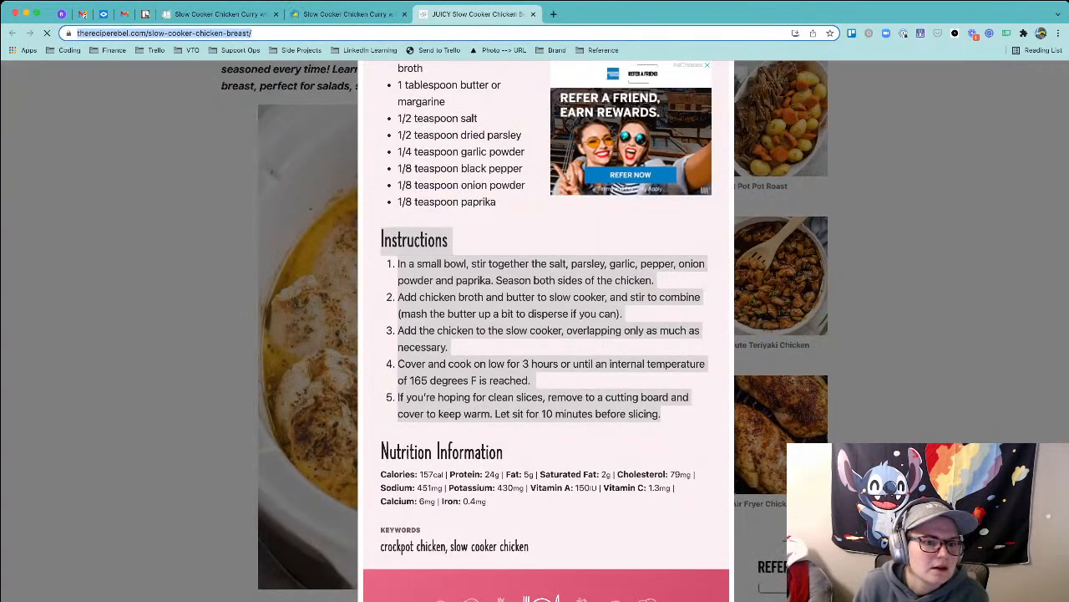
pyautogui.press('super+w')
pyautogui.press('super+l')
pyautogui.hotkey('ctrl', 'shift', 'Tab')
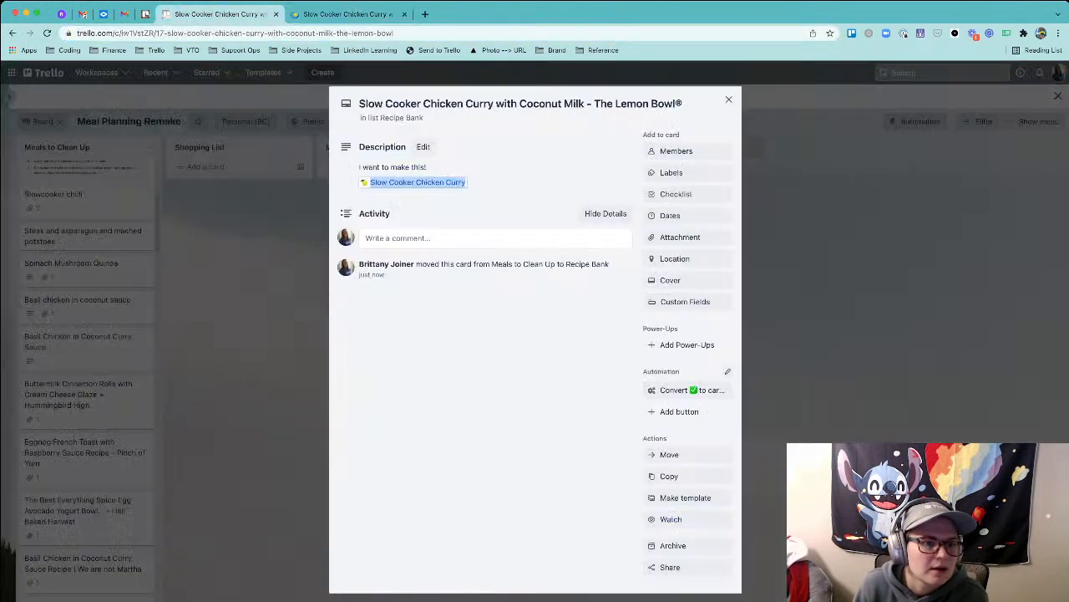
pyautogui.click(494, 335)
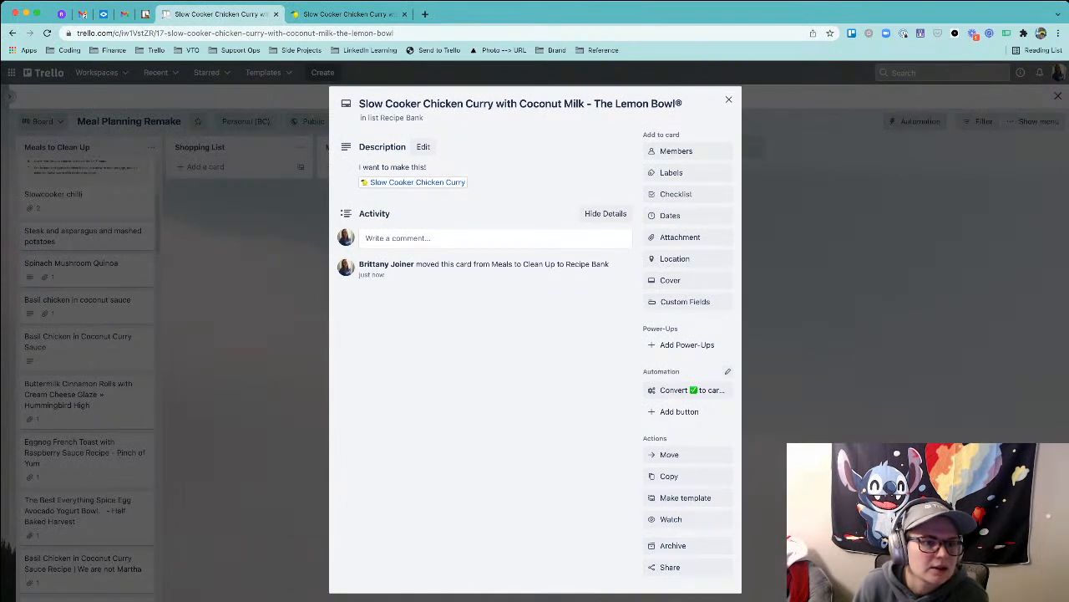
pyautogui.press('e')
pyautogui.press('Escape')
pyautogui.press('super+v')
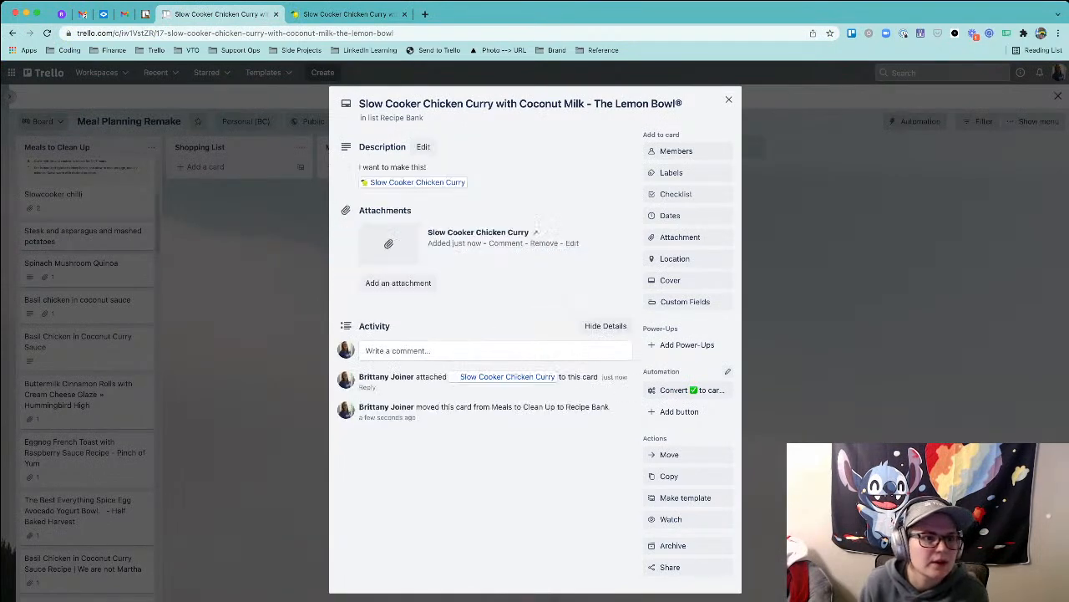
# - Replace the curry card's description with the full ingredients list copied from the Lemon Bowl recipe page
pyautogui.press('e')
pyautogui.press('BackSpace')
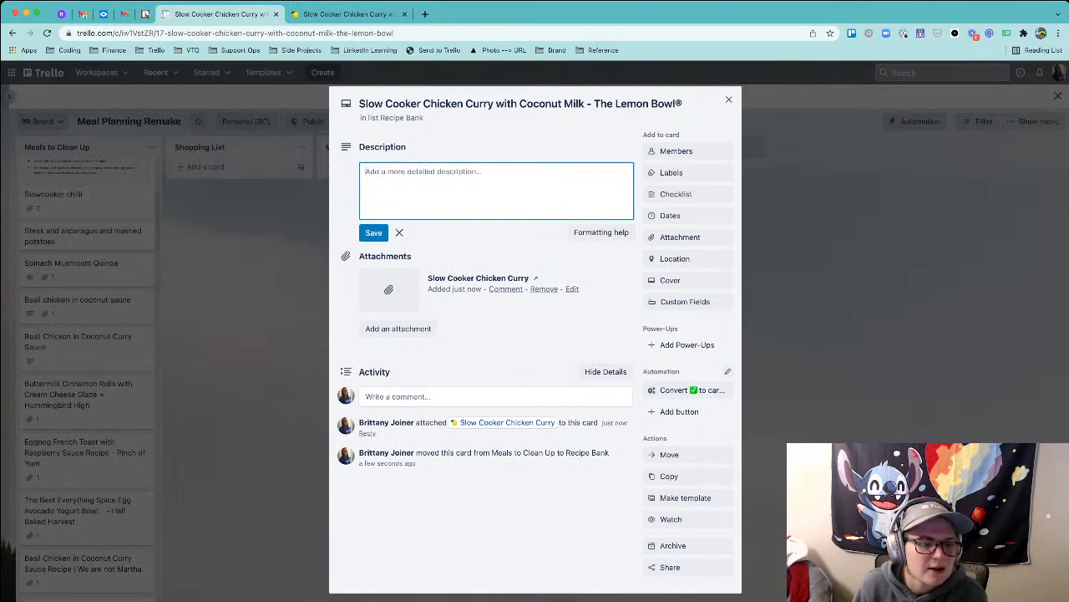
pyautogui.hotkey('ctrl', 'Tab')
pyautogui.scroll(-1, 546, 376)
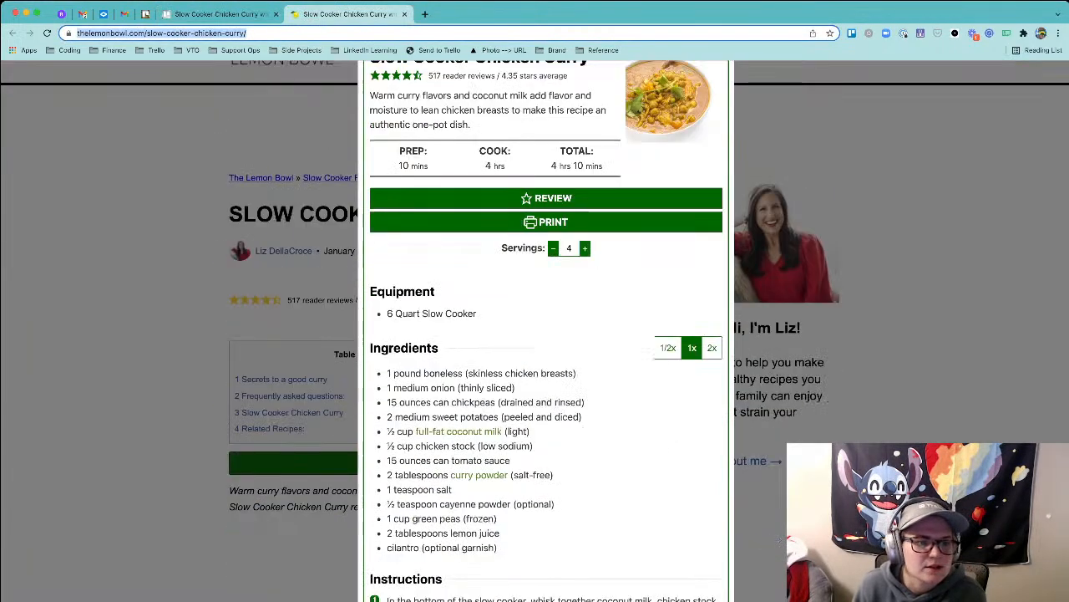
pyautogui.moveTo(502, 549); pyautogui.dragTo(369, 348)
pyautogui.click(369, 349)
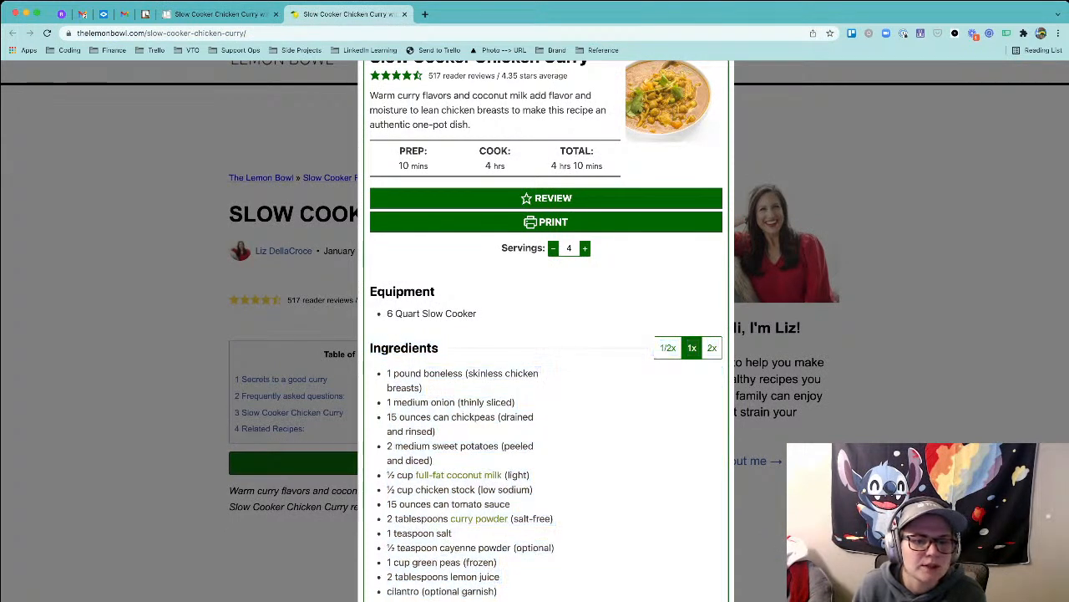
pyautogui.moveTo(500, 592); pyautogui.dragTo(386, 372)
pyautogui.press('super+c')
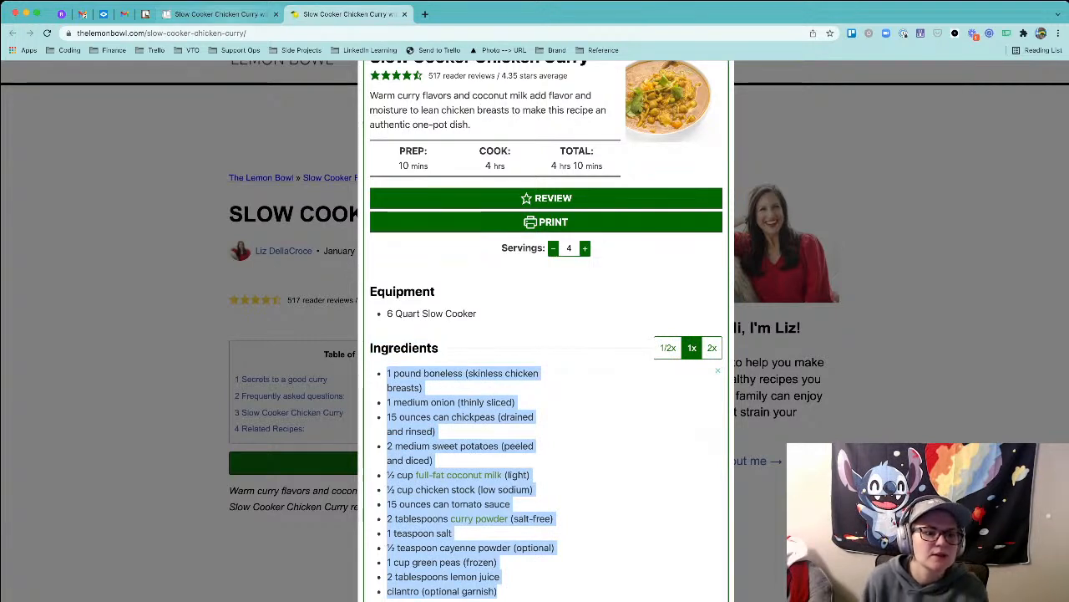
pyautogui.click(220, 14)
pyautogui.press('super+v')
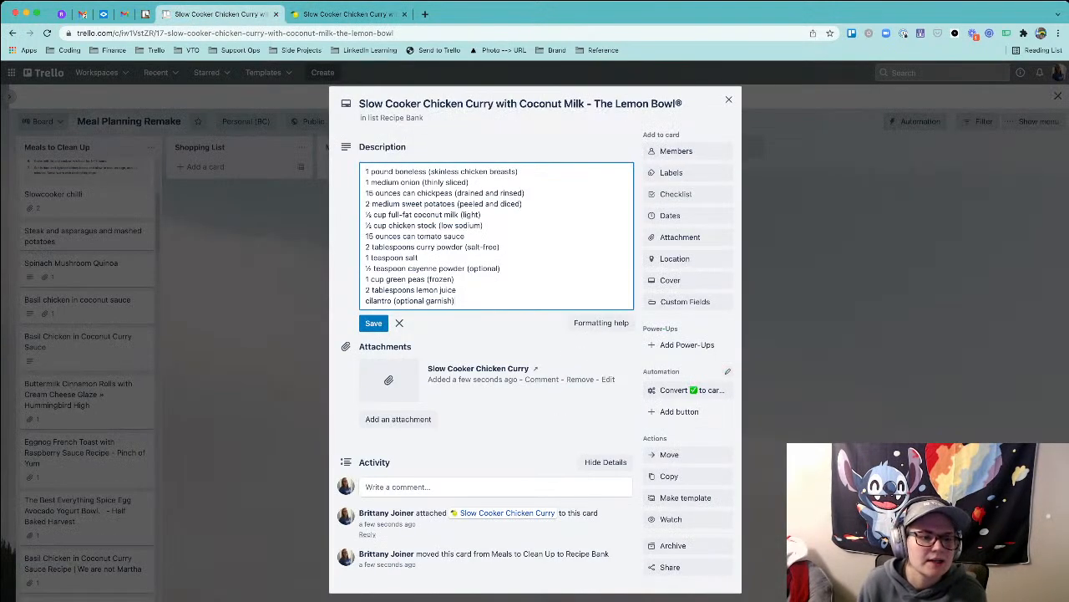
# - Copy the Instructions section from the curry recipe page and add it below the ingredients in the card's description
pyautogui.press('super+a')
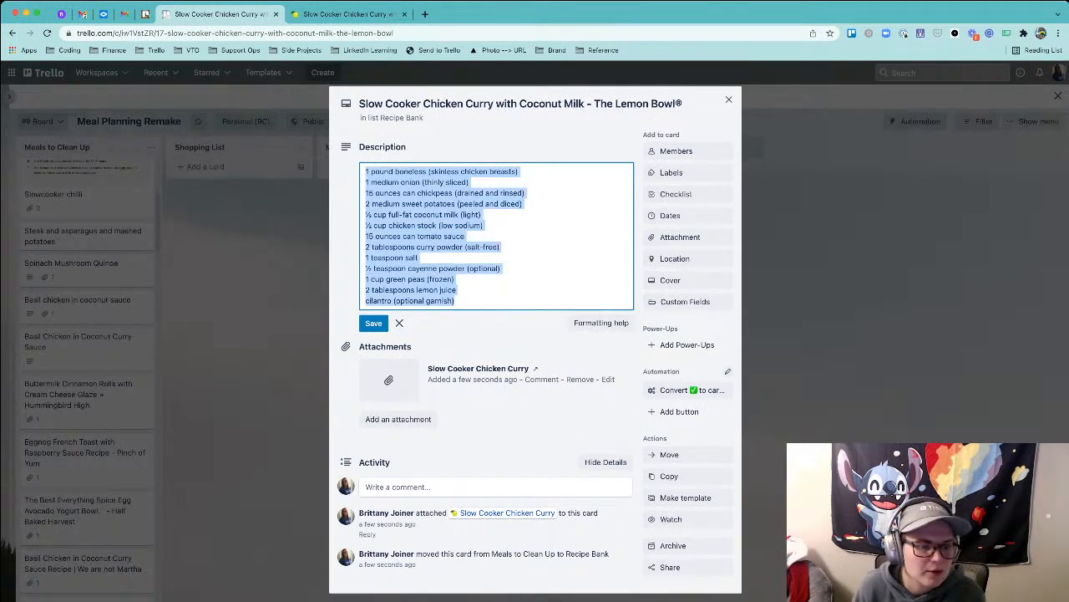
pyautogui.press('Right')
pyautogui.press('Return')
pyautogui.press('Return')
pyautogui.hotkey('ctrl', 'Tab')
pyautogui.press('super+l')
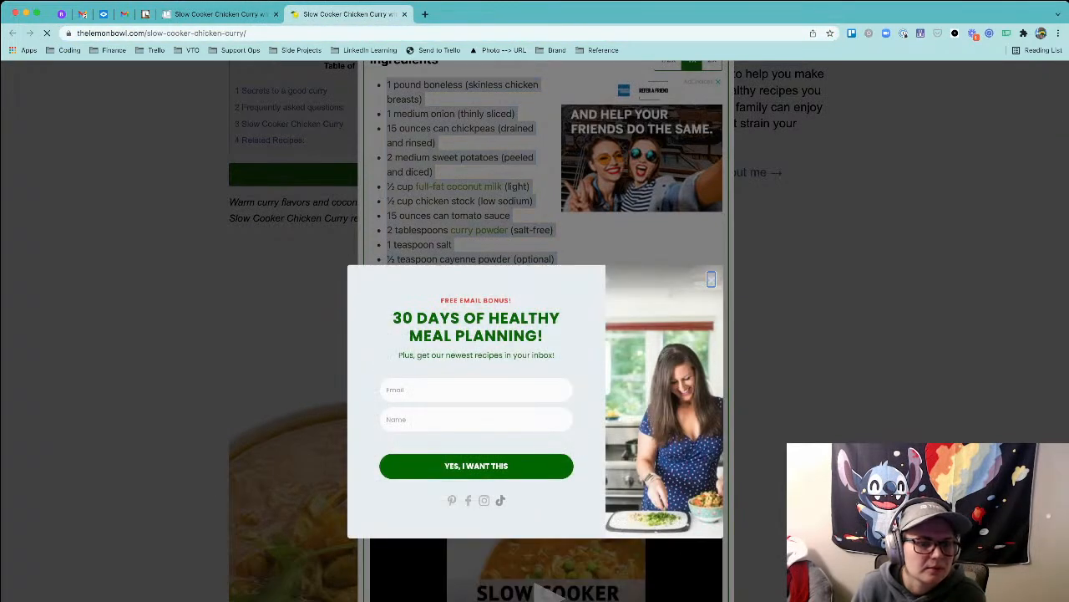
pyautogui.press('Escape')
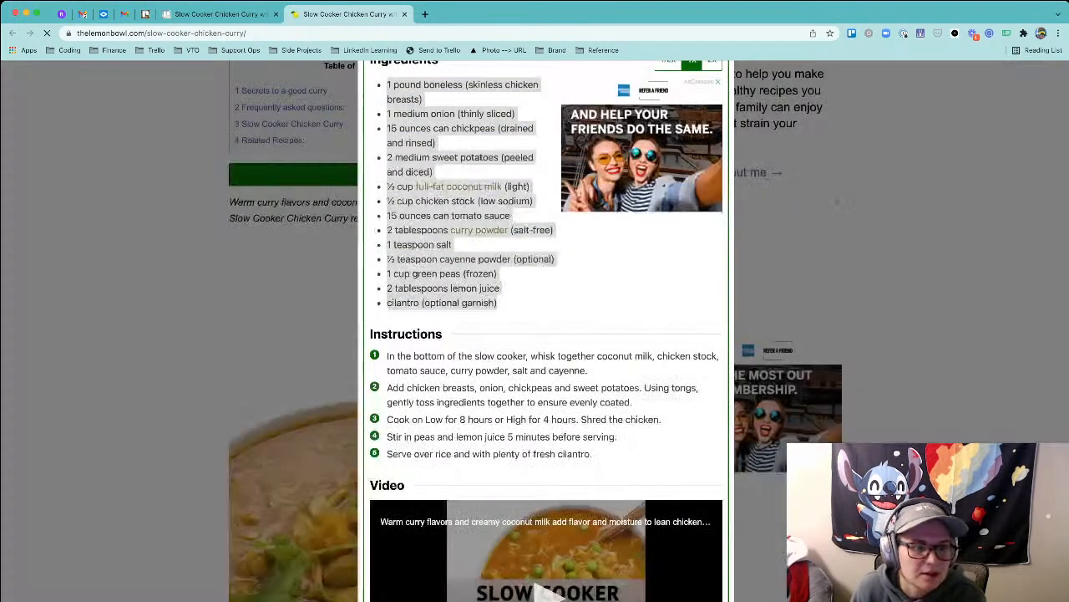
pyautogui.moveTo(603, 485); pyautogui.dragTo(370, 334)
pyautogui.press('super+c')
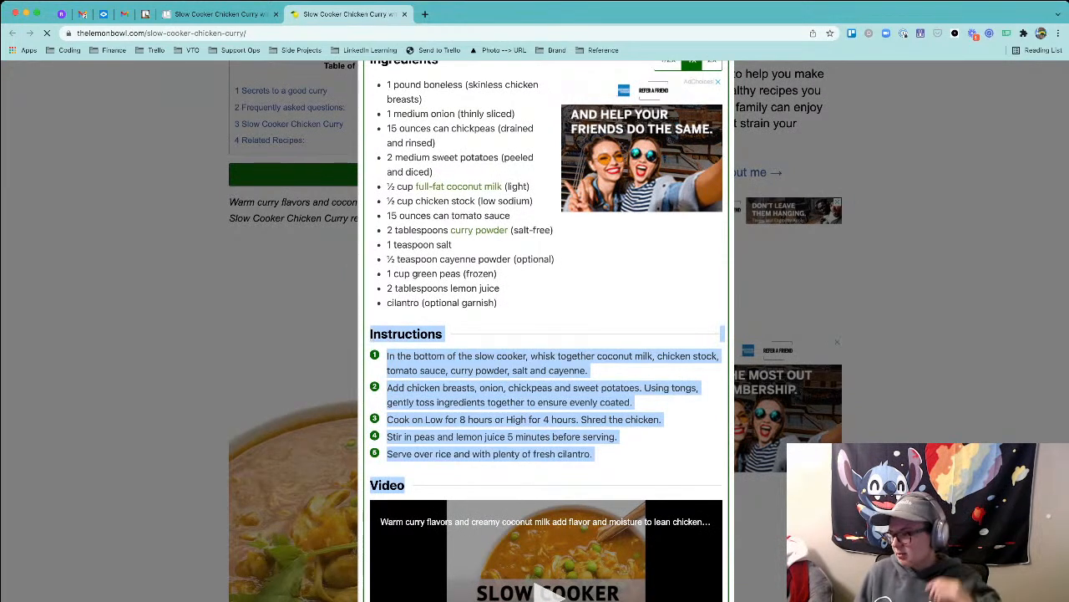
pyautogui.hotkey('ctrl', 'shift', 'Tab')
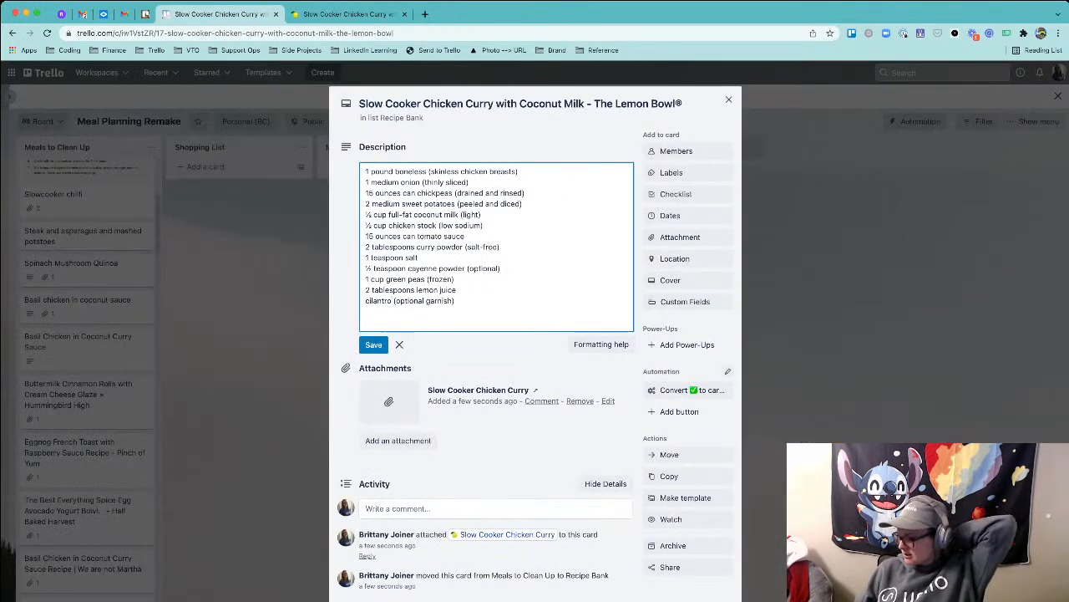
pyautogui.press('super+v')
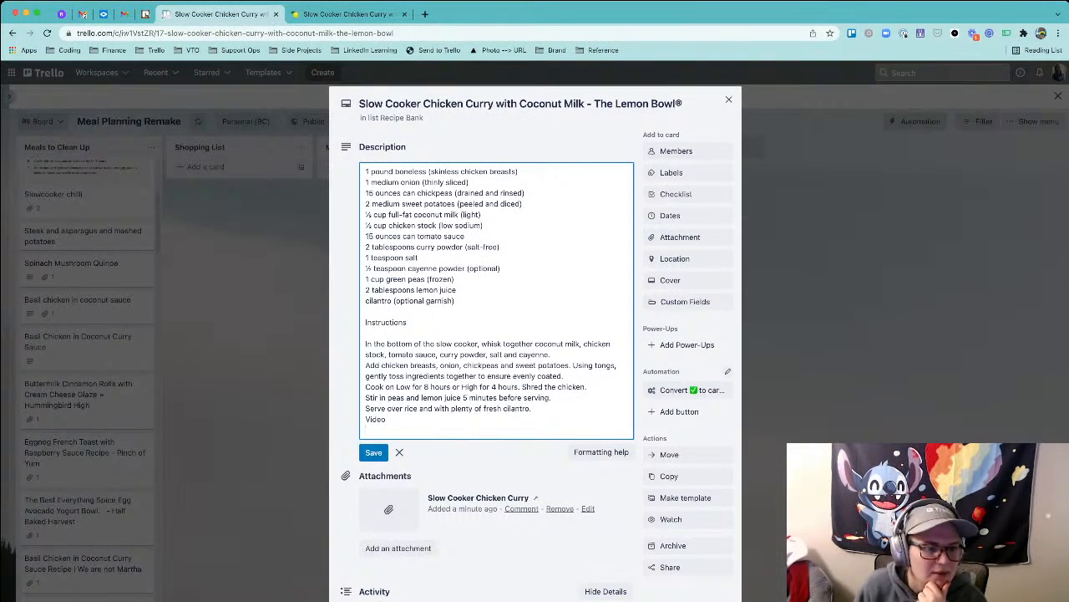
# - Delete the stray "Video" line from the end of the curry card's description and save the description
pyautogui.hotkey('shift', 'Up')
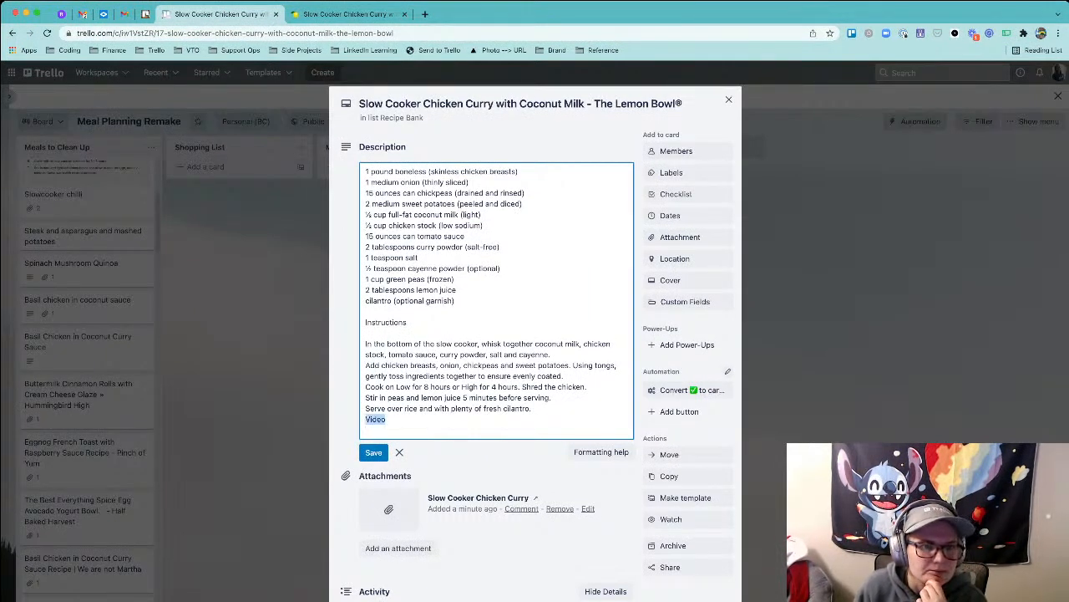
pyautogui.press('BackSpace')
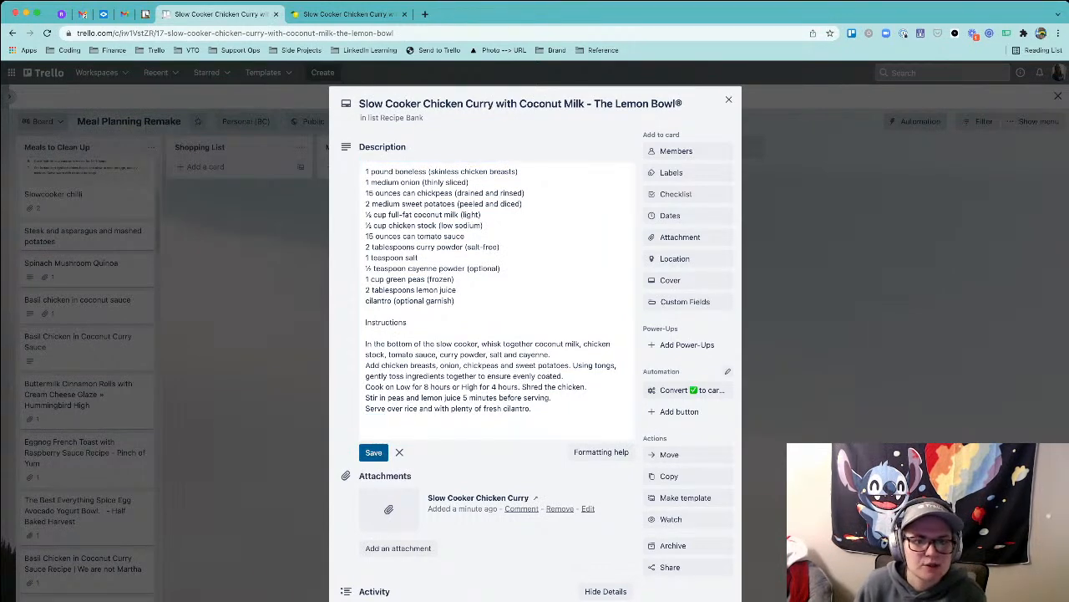
pyautogui.click(374, 452)
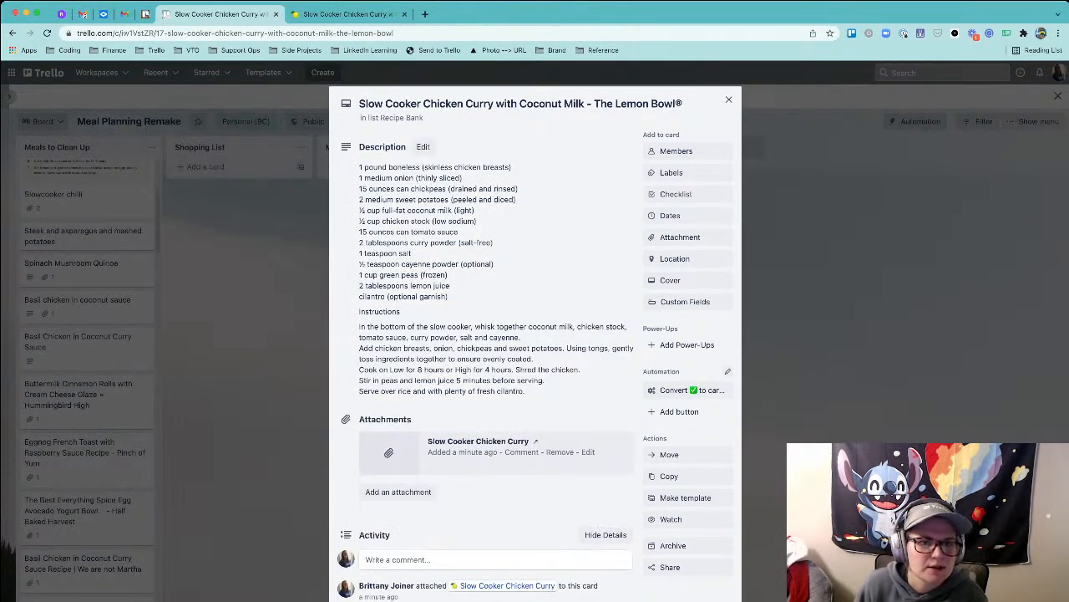
# - Apply the Slowcooker and Chicken labels to the Slow Cooker Chicken Curry card and close the card
pyautogui.click(672, 172)
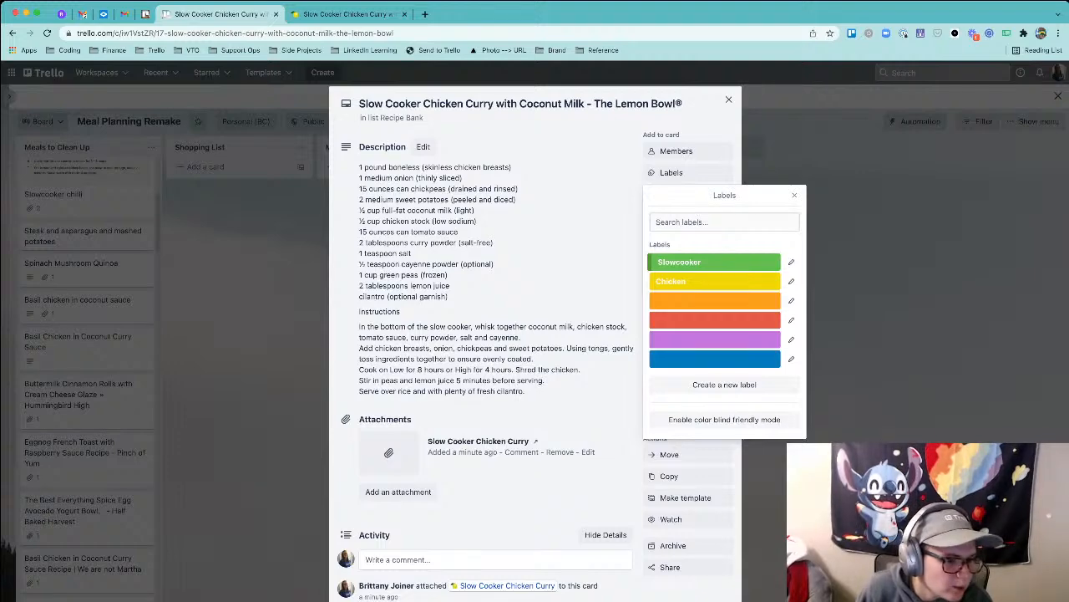
pyautogui.click(710, 261)
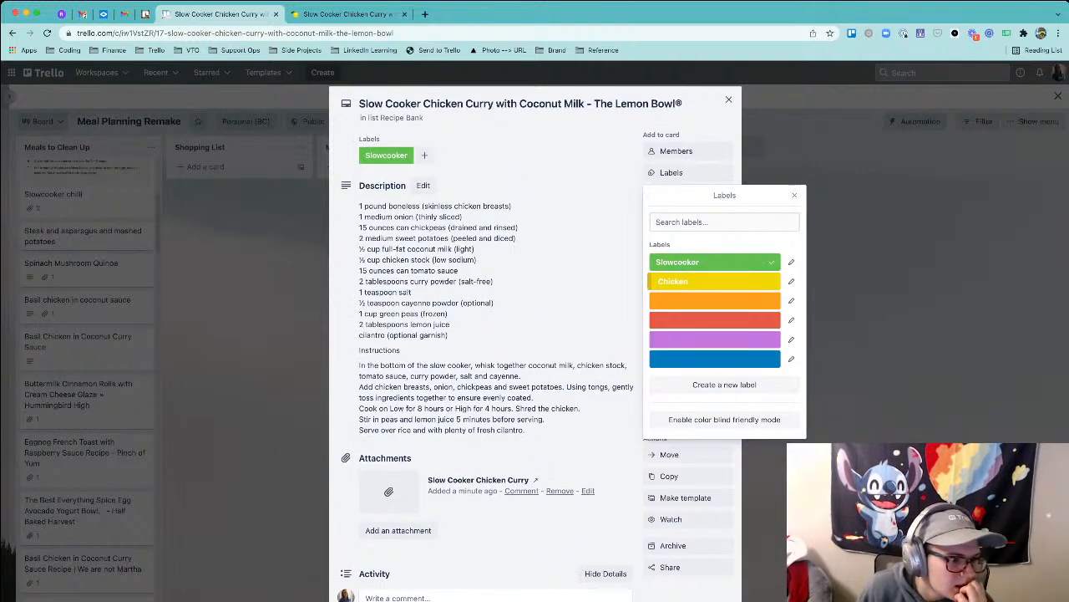
pyautogui.click(693, 280)
pyautogui.click(729, 99)
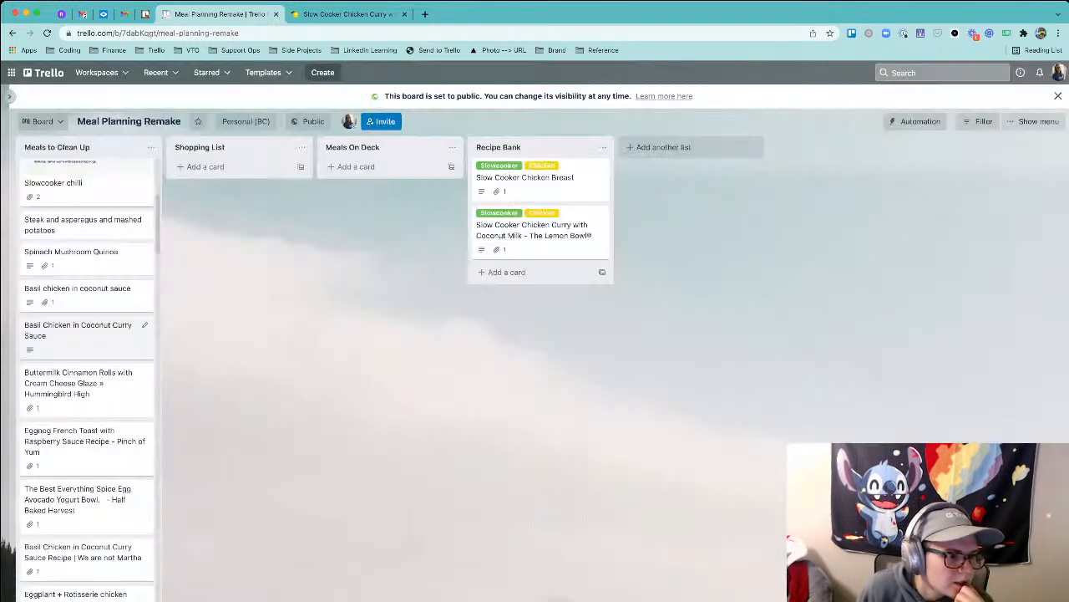
# - Look through Meals to Clean Up for another meal, checking the Spinach Alfredo lasagna and Easy Chicken Quesadilla Recipe cards
pyautogui.scroll(-5, 87, 335)
pyautogui.scroll(-6, 86, 376)
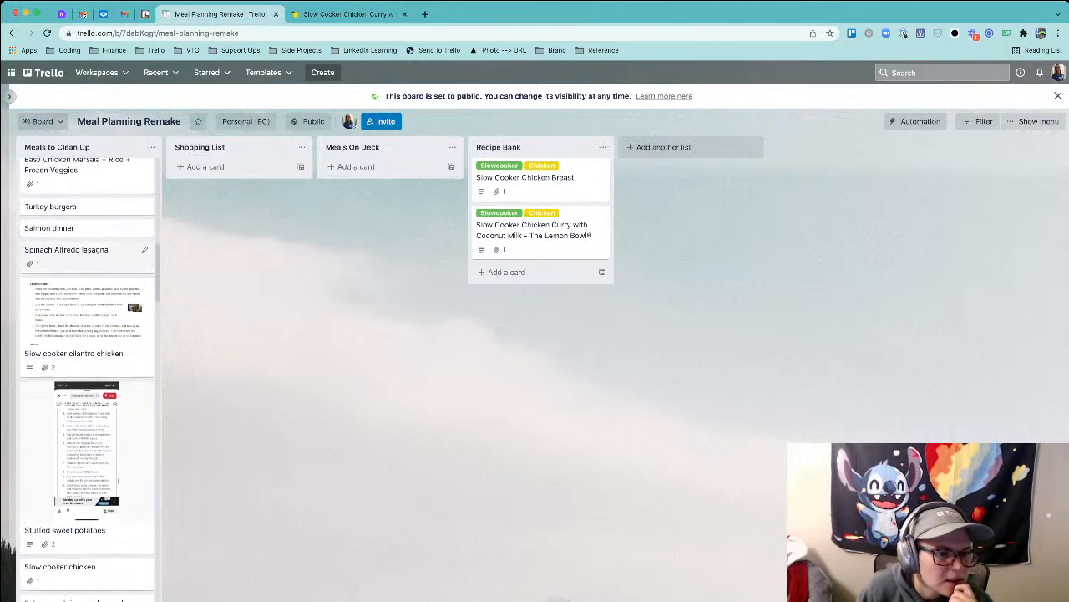
pyautogui.click(75, 251)
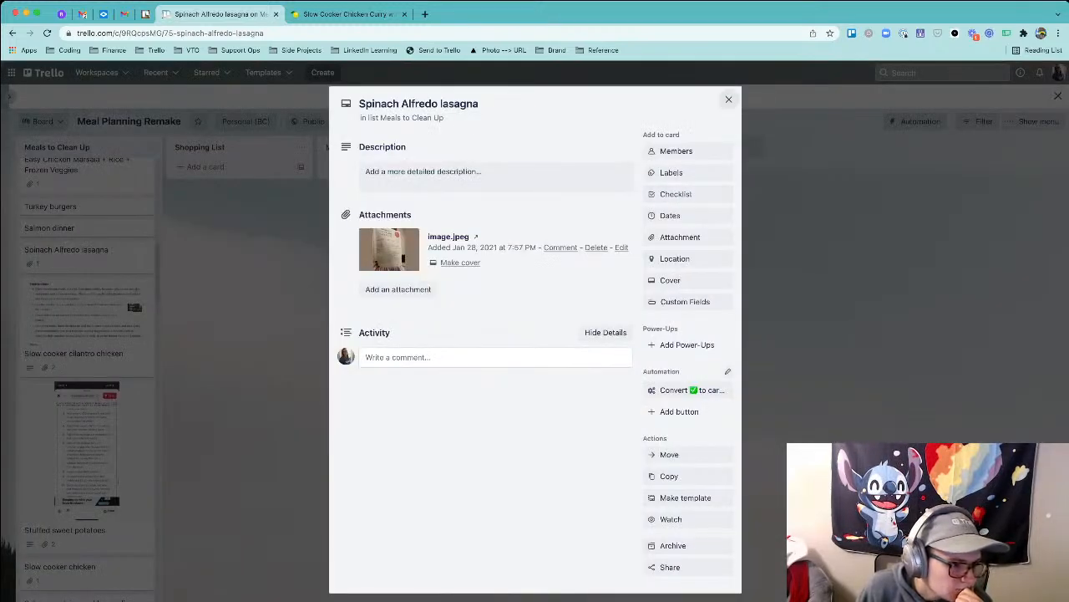
pyautogui.click(729, 99)
pyautogui.scroll(-3, 84, 380)
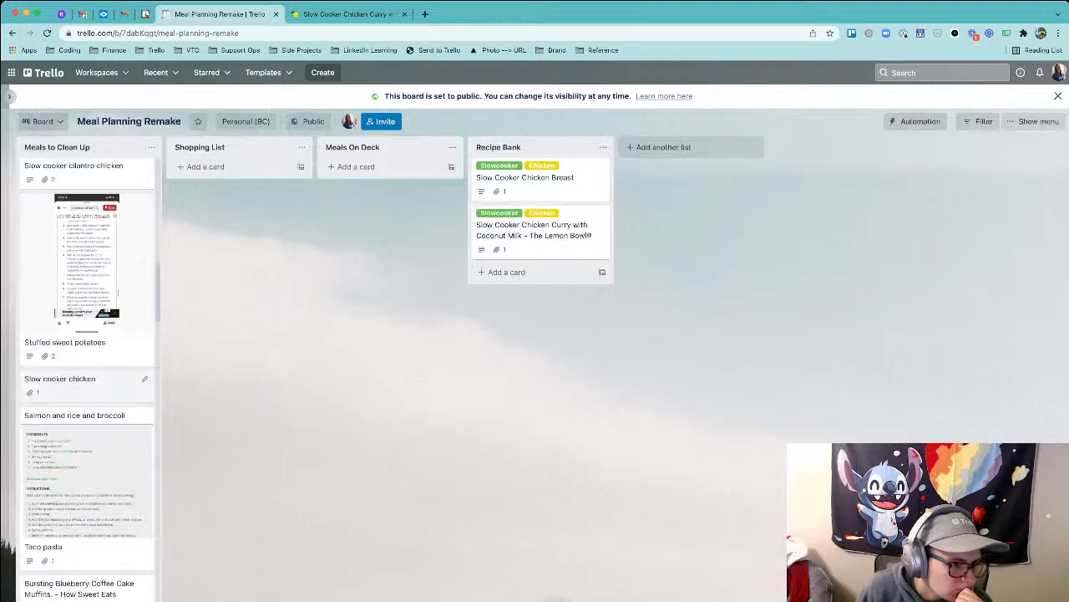
pyautogui.scroll(-5, 83, 380)
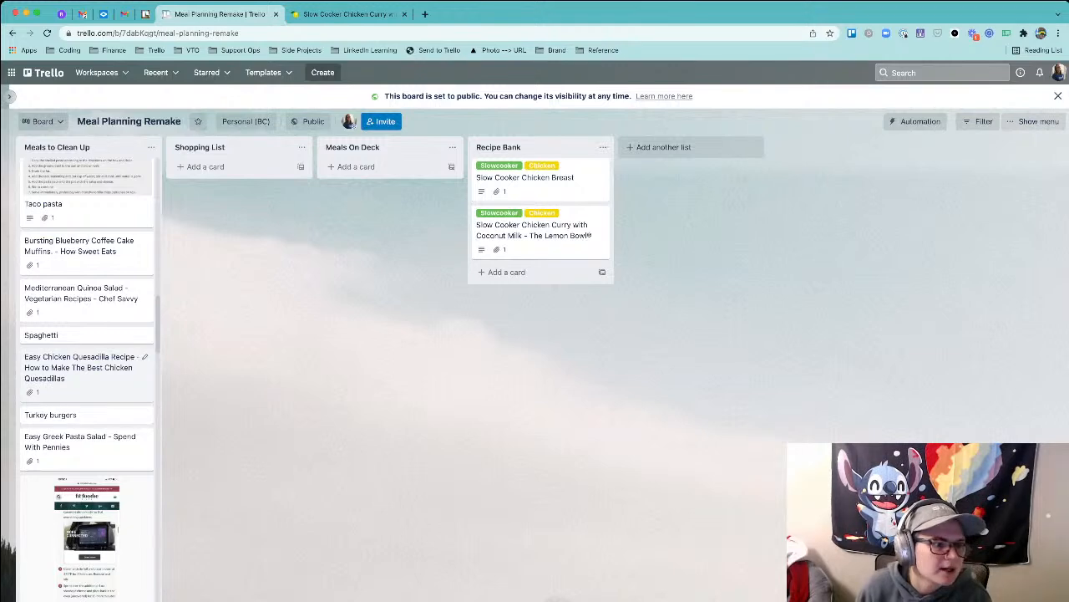
pyautogui.click(84, 367)
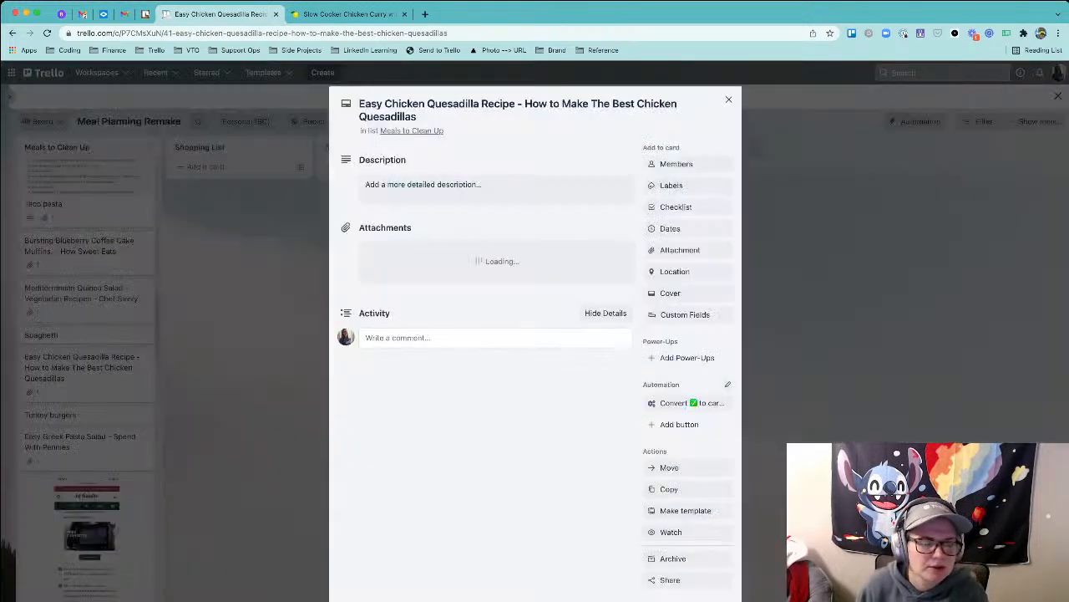
pyautogui.press('Escape')
# - Move the Turkey burgers card to Recipe Bank and begin its description with the heading "Ingredients:" followed by "Frozen Turkey"
pyautogui.moveTo(50, 415); pyautogui.dragTo(493, 271)
pyautogui.click(492, 271)
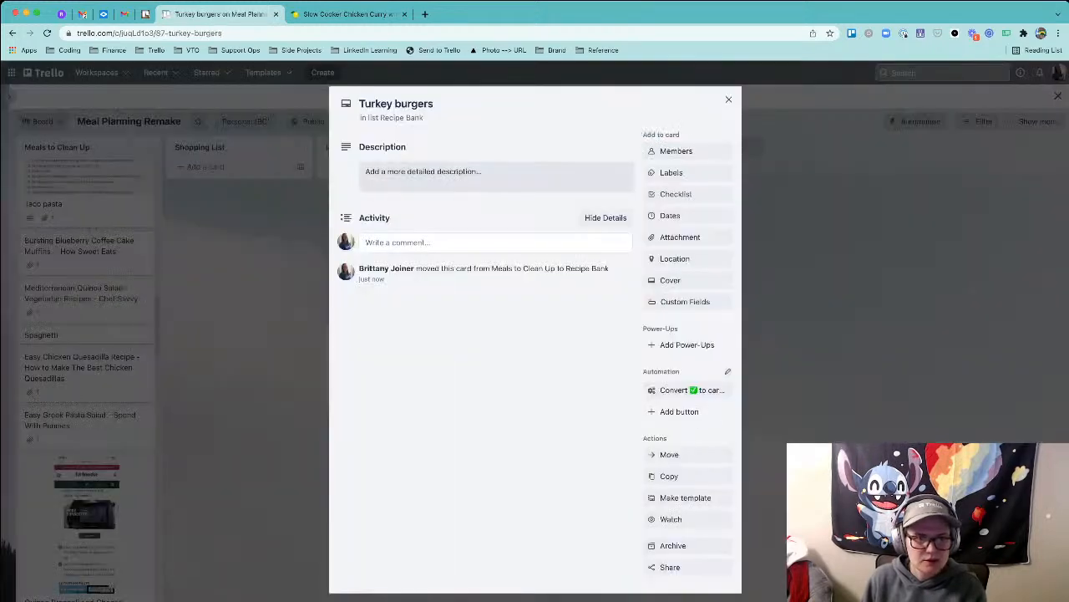
pyautogui.write('Ing')
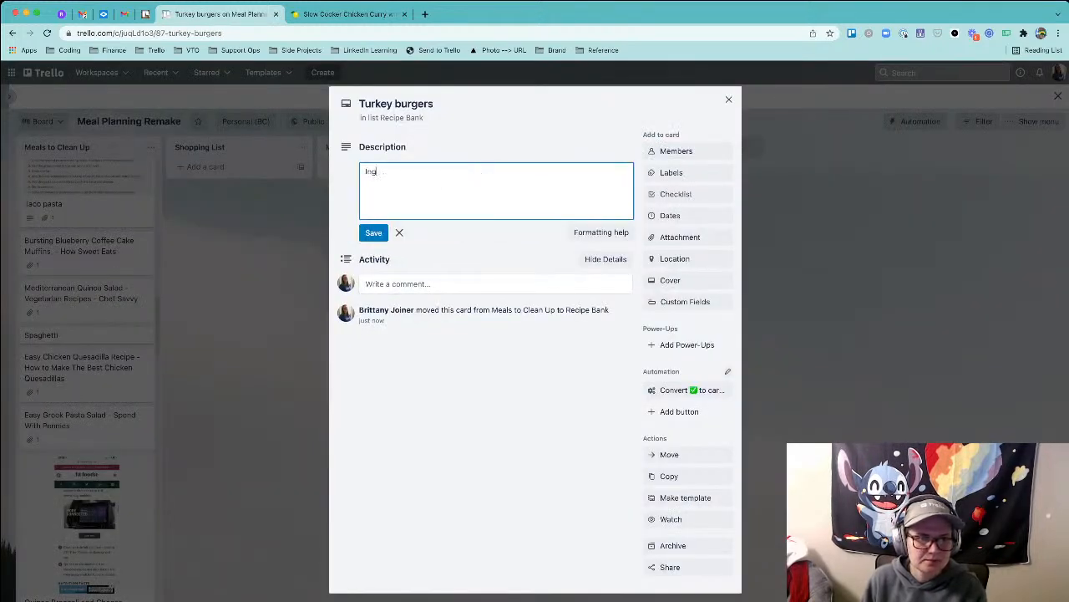
pyautogui.write('reditens')
pyautogui.press('BackSpace')
pyautogui.press('BackSpace')
pyautogui.press('BackSpace')
pyautogui.press('BackSpace')
pyautogui.press('BackSpace')
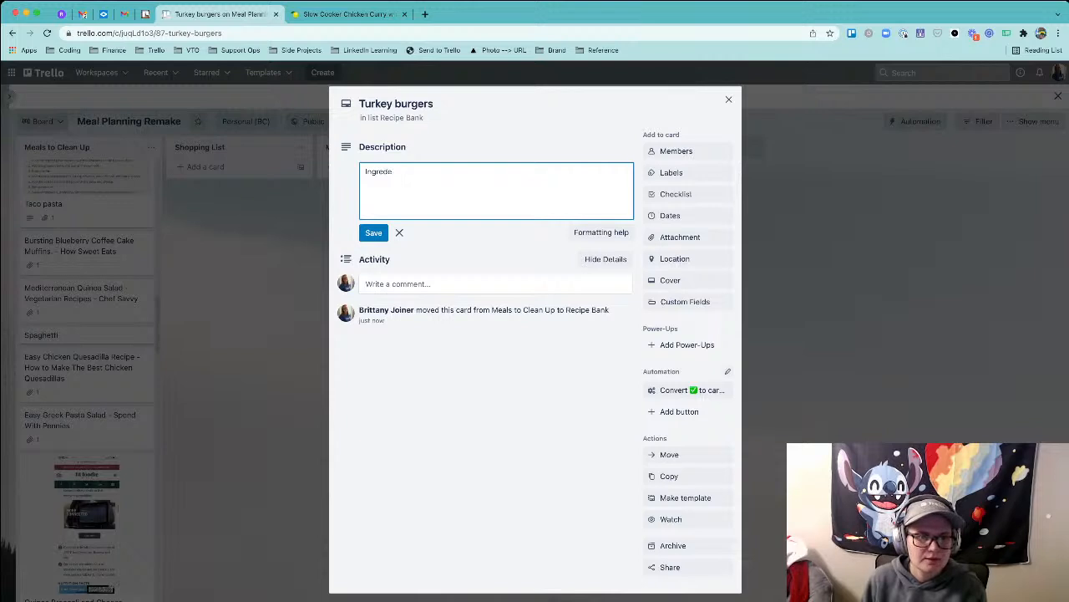
pyautogui.write('ITENS')
pyautogui.press('BackSpace')
pyautogui.press('BackSpace')
pyautogui.write('s: ')
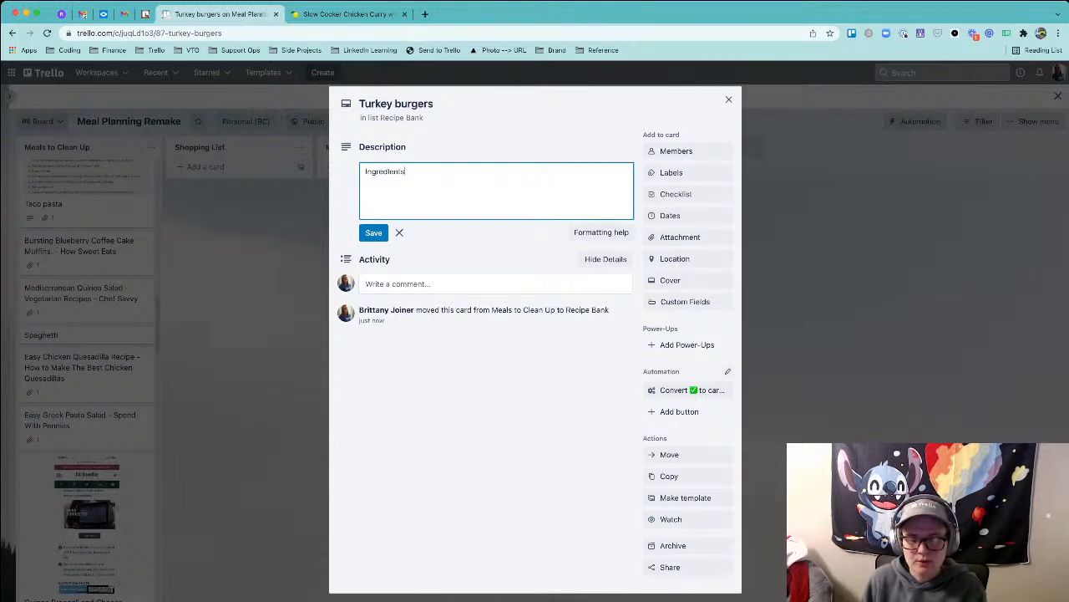
pyautogui.write('Froz')
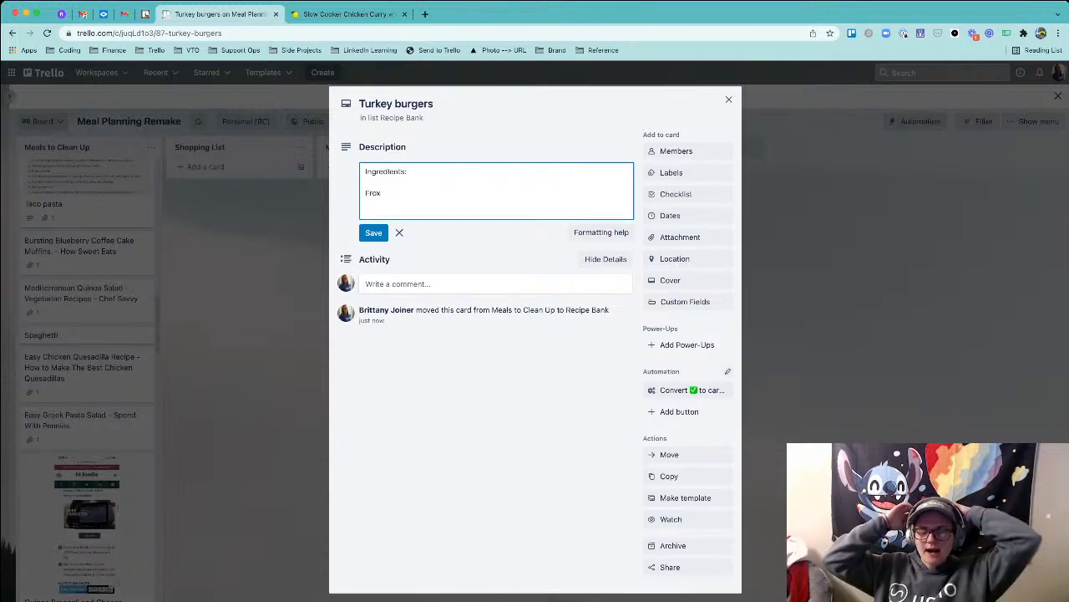
pyautogui.write('en T')
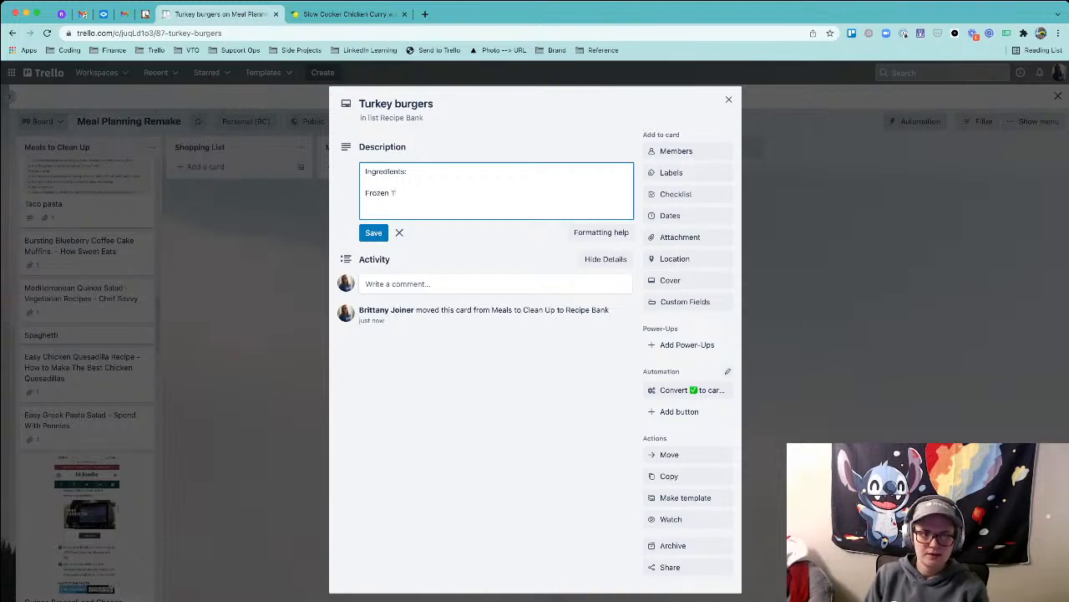
pyautogui.write('urkey')
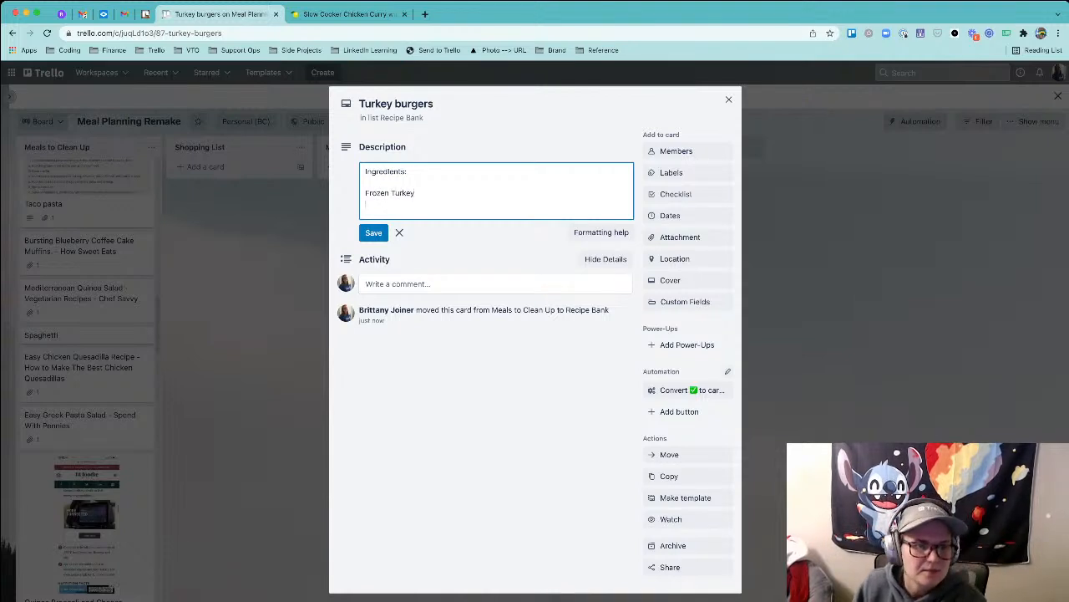
# - Add a "Description:" section reading "Cook them" to the Turkey burgers description, save it, and close the card
pyautogui.press('Return')
pyautogui.press('Return')
pyautogui.write('Description:')
pyautogui.press('Return')
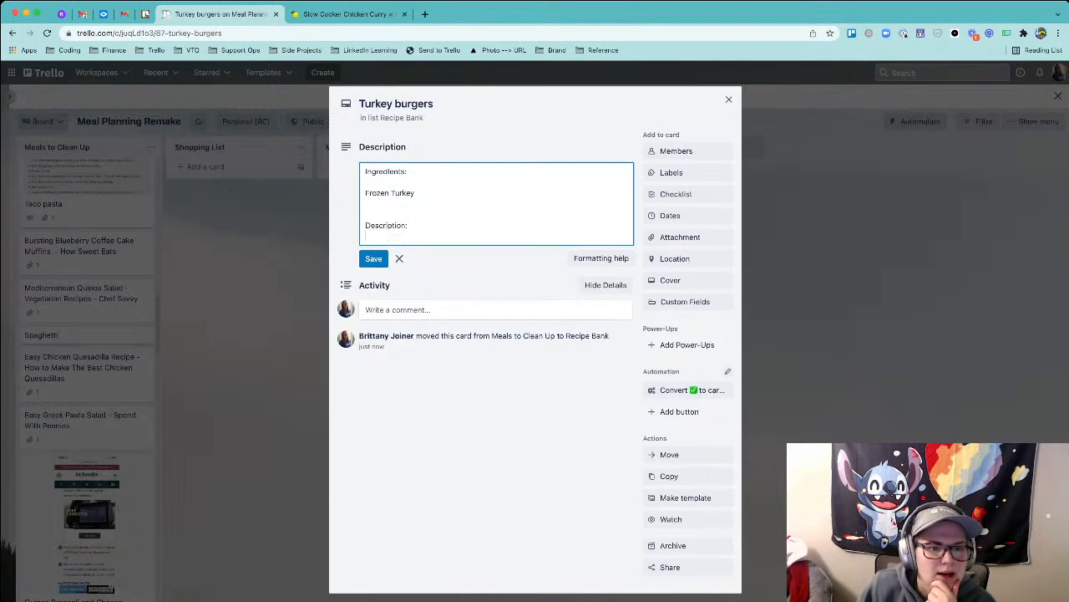
pyautogui.write('Cook them')
pyautogui.click(374, 258)
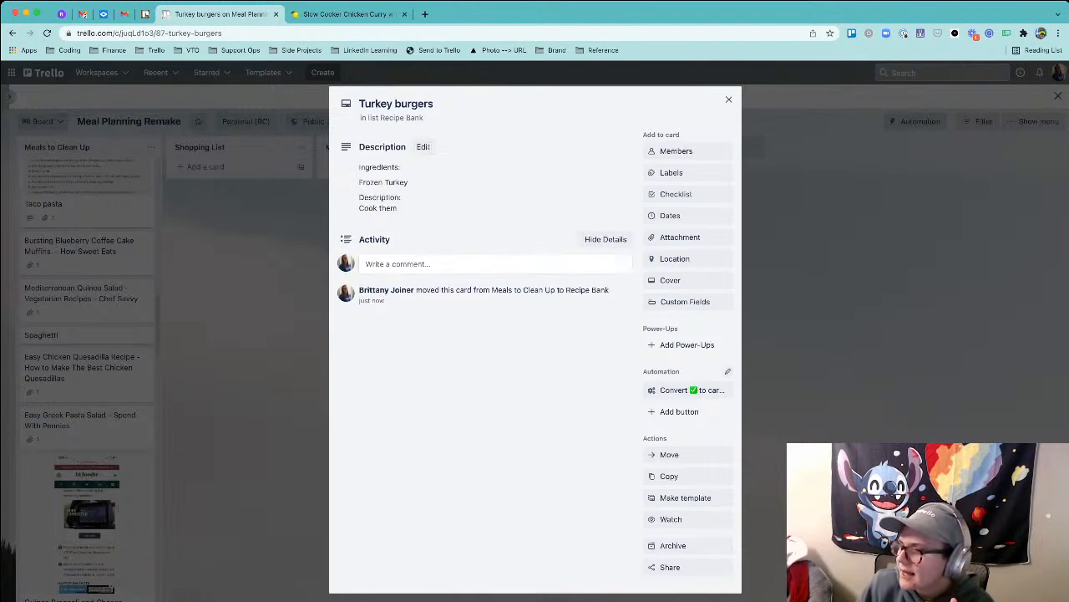
pyautogui.press('Escape')
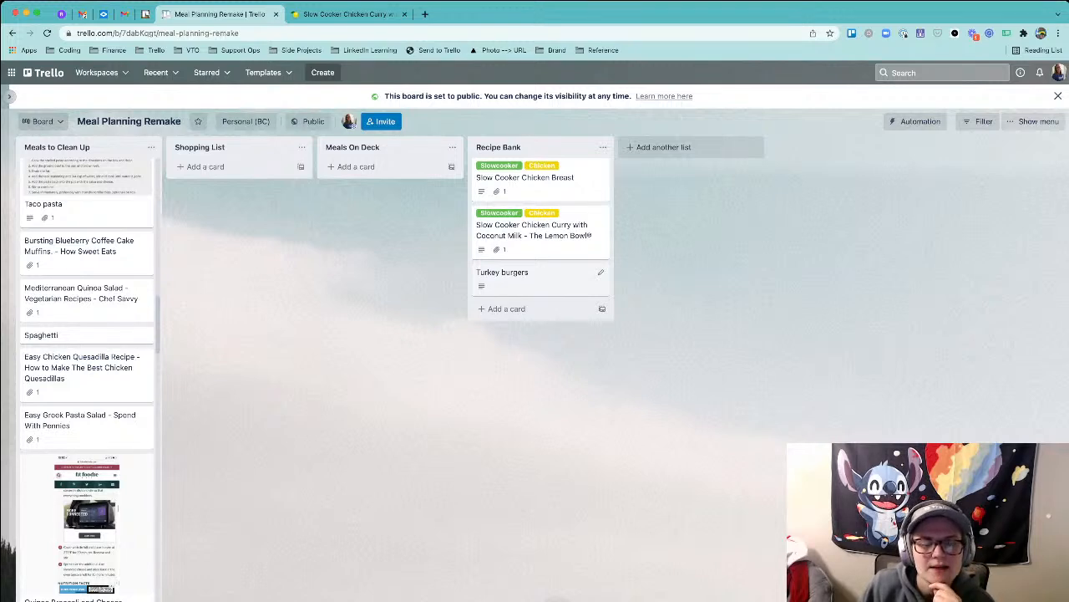
# - Review the Turkey burgers card's description and open the Slow Cooker Chicken Breast card in Recipe Bank for comparison
pyautogui.click(503, 276)
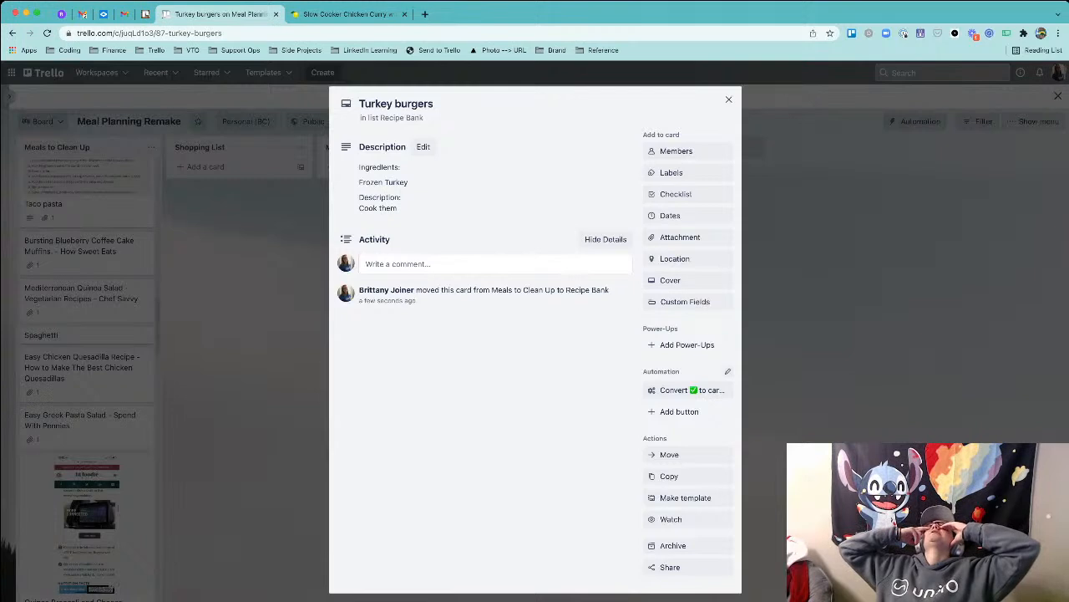
pyautogui.press('Escape')
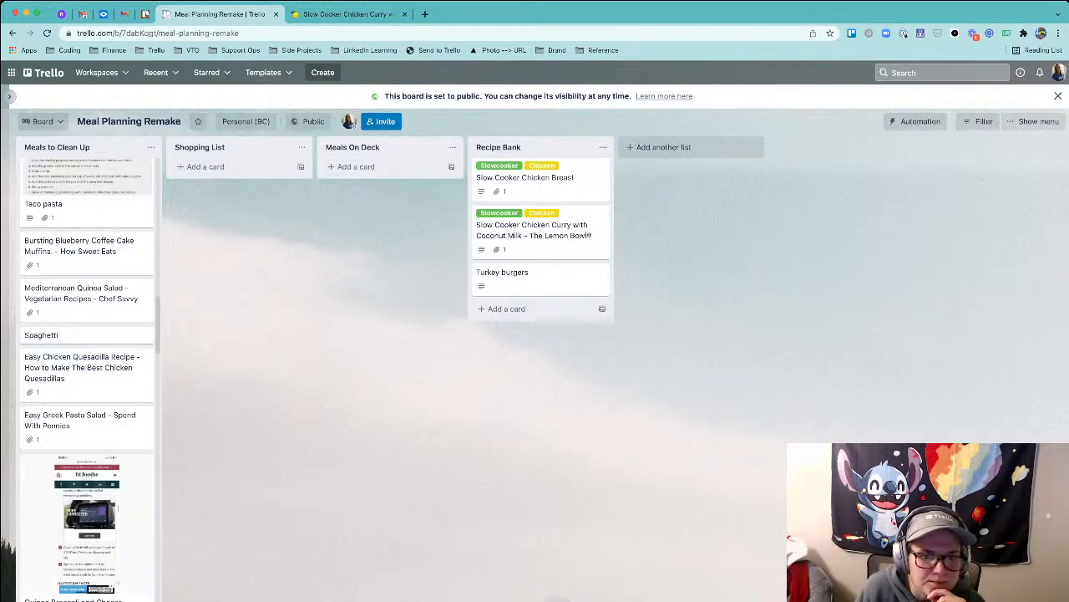
pyautogui.click(524, 177)
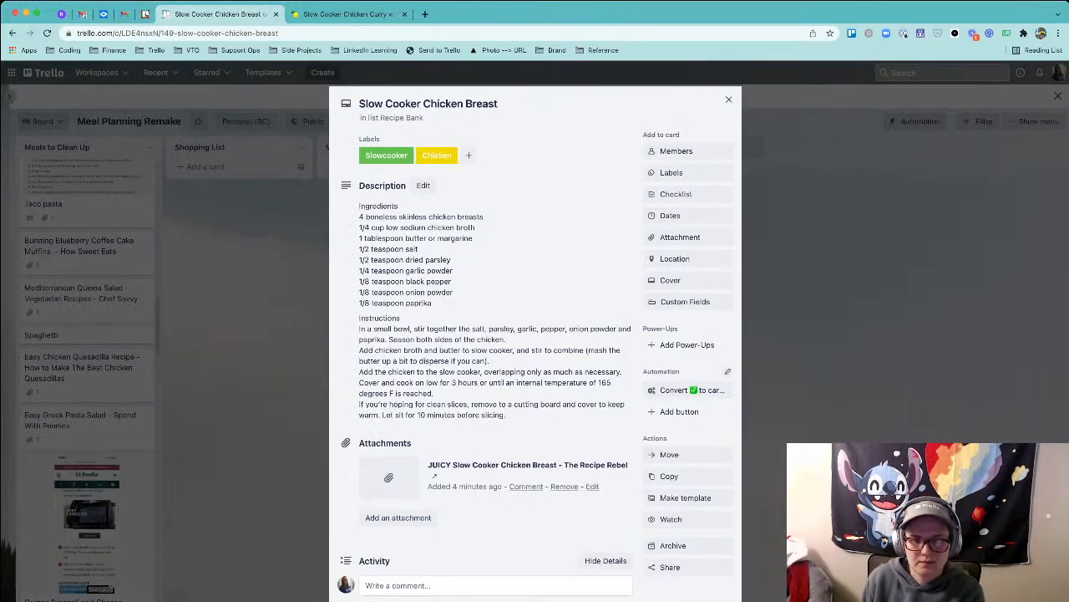
# - Add a checklist titled "Ingredients" to the Slow Cooker Chicken Breast card
pyautogui.click(685, 194)
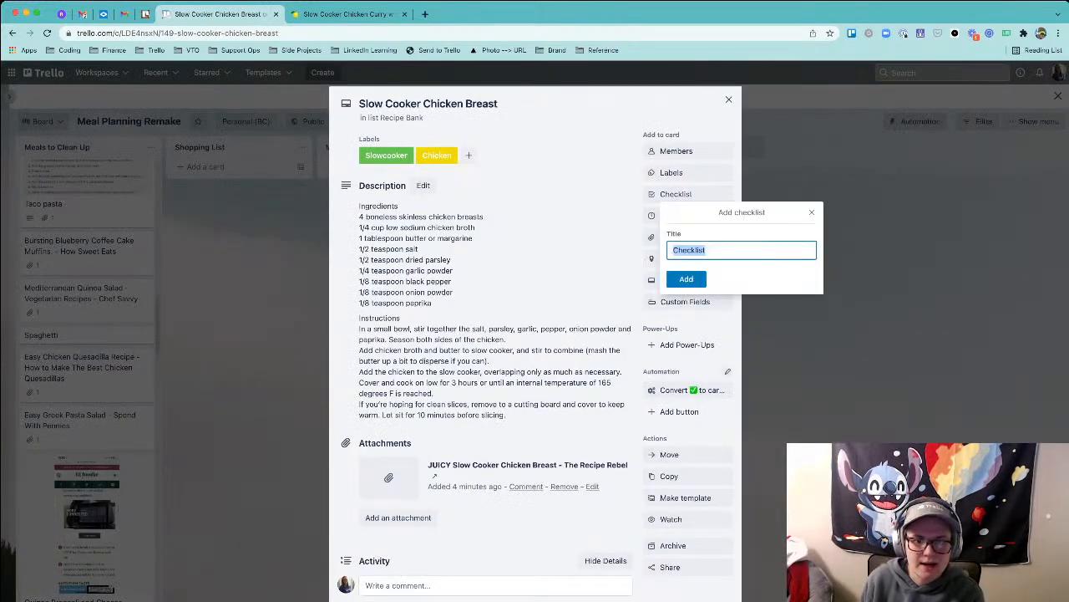
pyautogui.write('Ingredei')
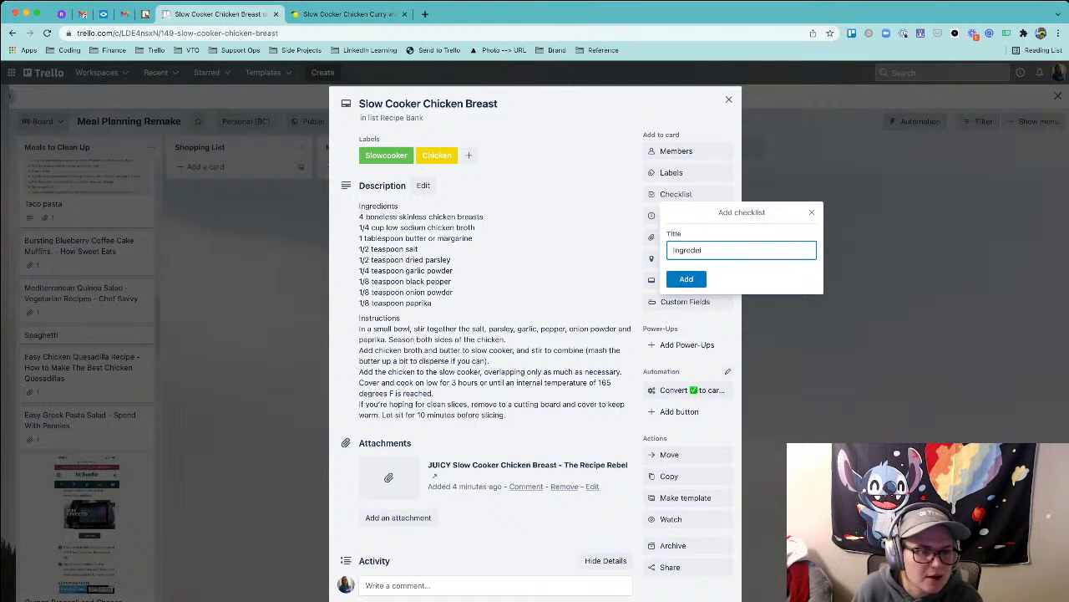
pyautogui.press('BackSpace')
pyautogui.press('BackSpace')
pyautogui.write('ients')
pyautogui.press('Return')
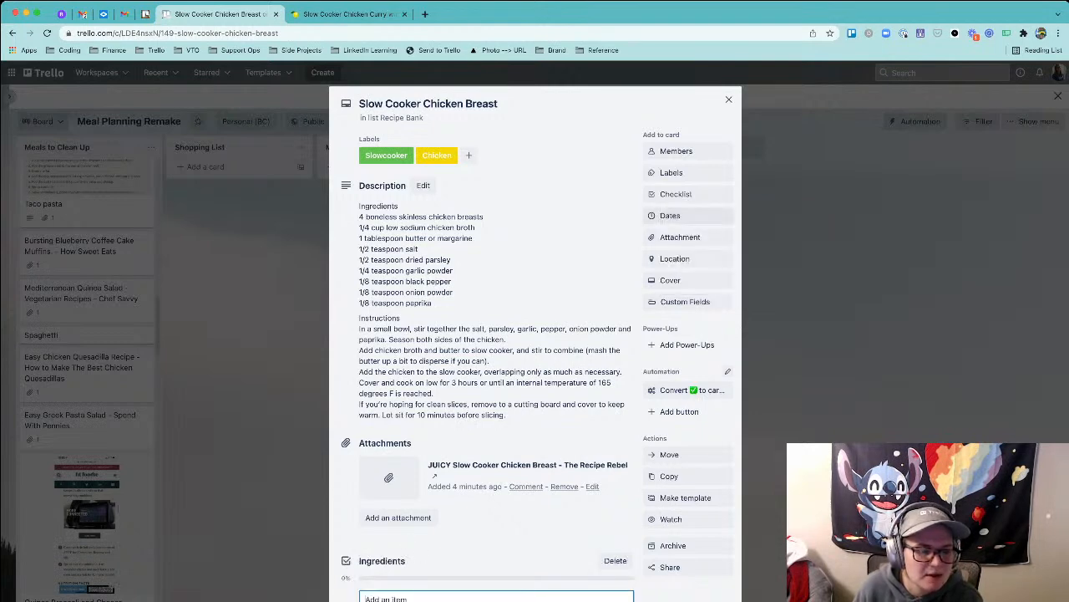
# - Copy the ingredient lines from the Slow Cooker Chicken Breast description into the Ingredients checklist as separate items
pyautogui.click(468, 292)
pyautogui.moveTo(440, 308); pyautogui.dragTo(366, 221)
pyautogui.press('super+c')
pyautogui.click(497, 598)
pyautogui.press('super+v')
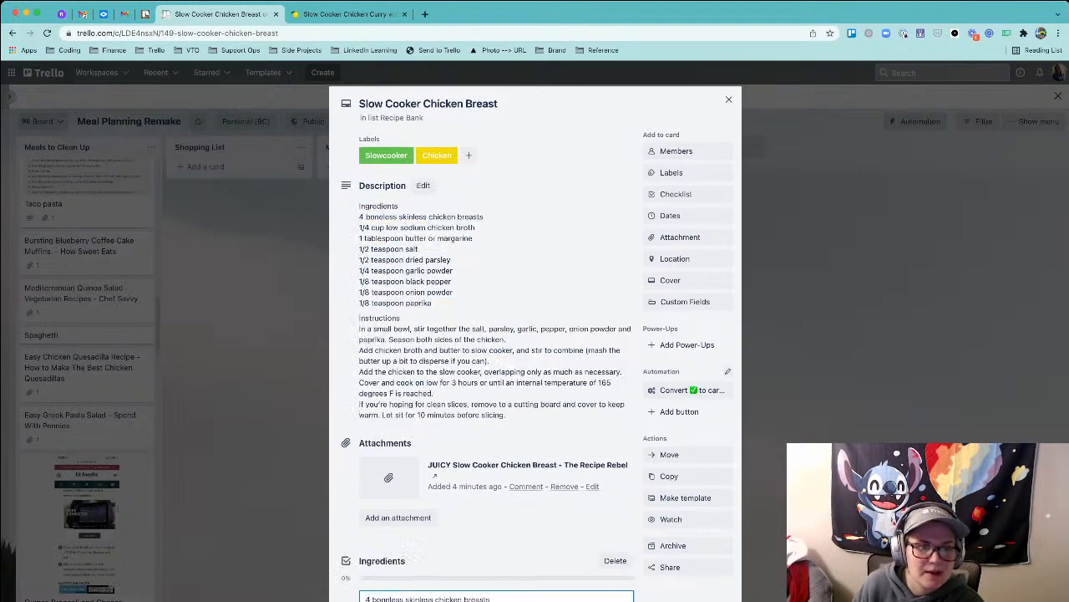
pyautogui.press('Return')
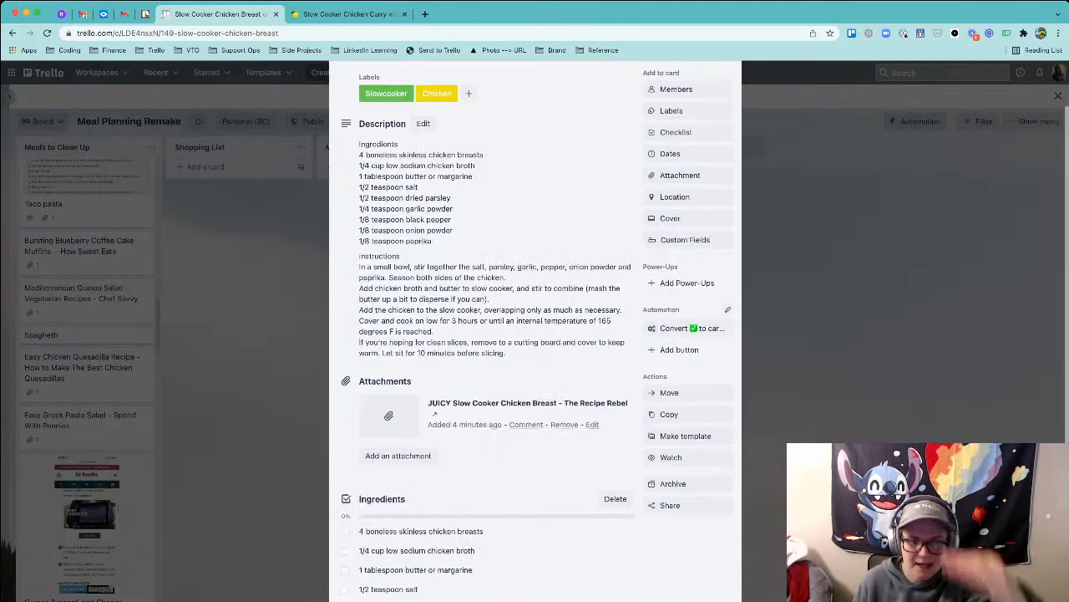
pyautogui.scroll(-1, 496, 499)
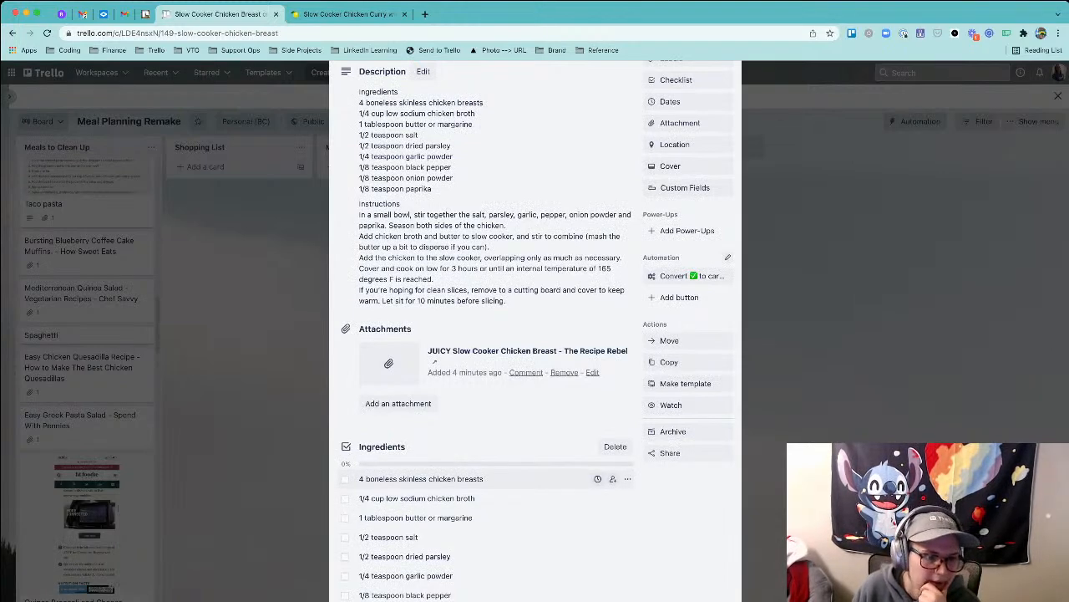
pyautogui.scroll(-1, 496, 485)
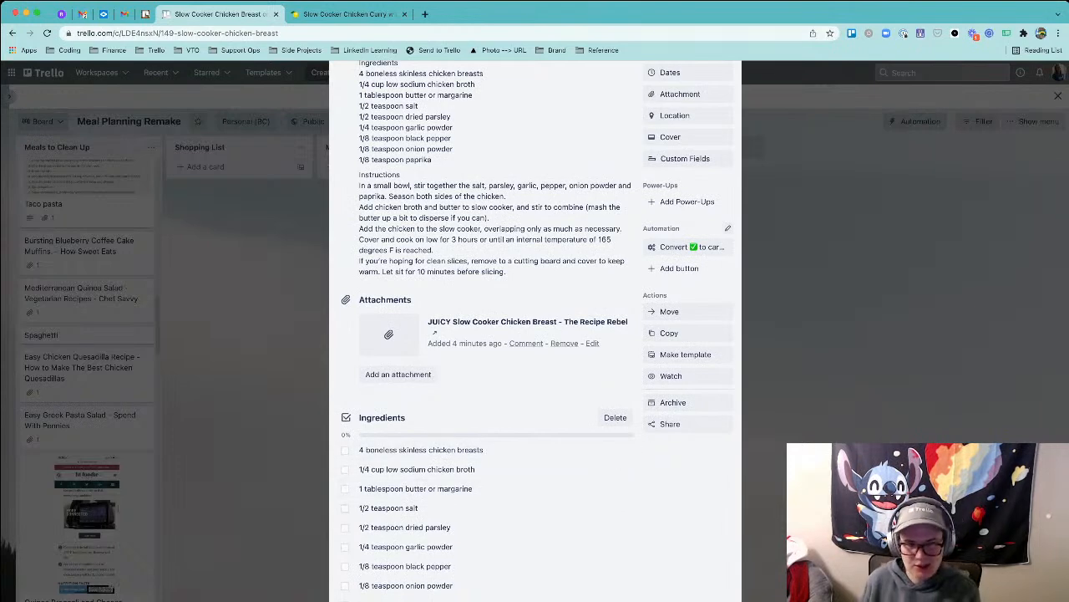
# - Try removing the ingredient lines from the Slow Cooker Chicken Breast description, undo the deletions, and close the description editor
pyautogui.scroll(3, 535, 334)
pyautogui.click(500, 287)
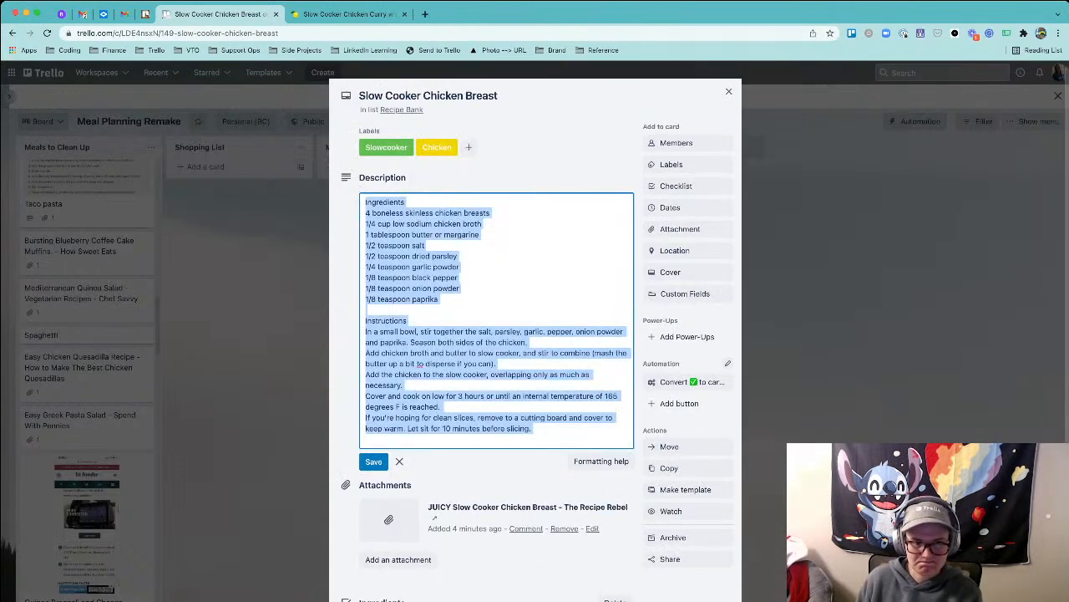
pyautogui.click(499, 288)
pyautogui.press('shift+super+Up')
pyautogui.press('BackSpace')
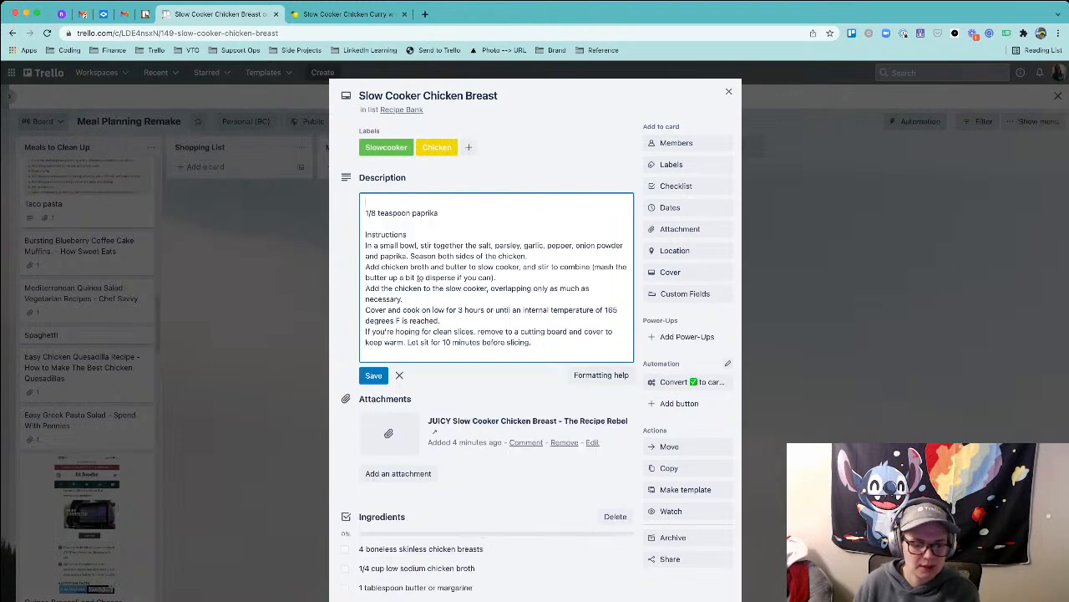
pyautogui.press('shift+super+Up')
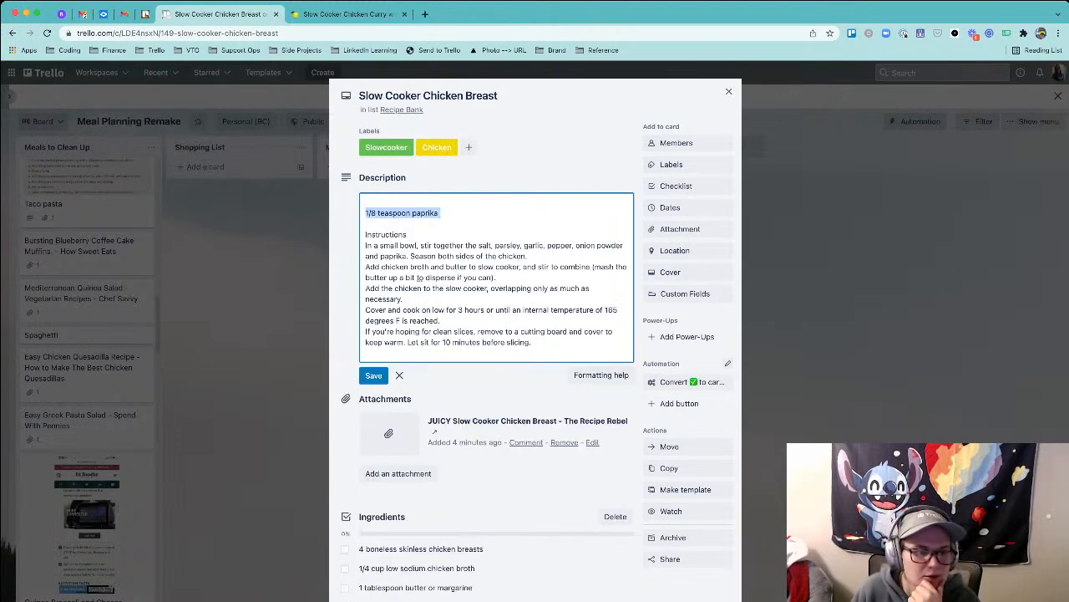
pyautogui.press('BackSpace')
pyautogui.press('super+z')
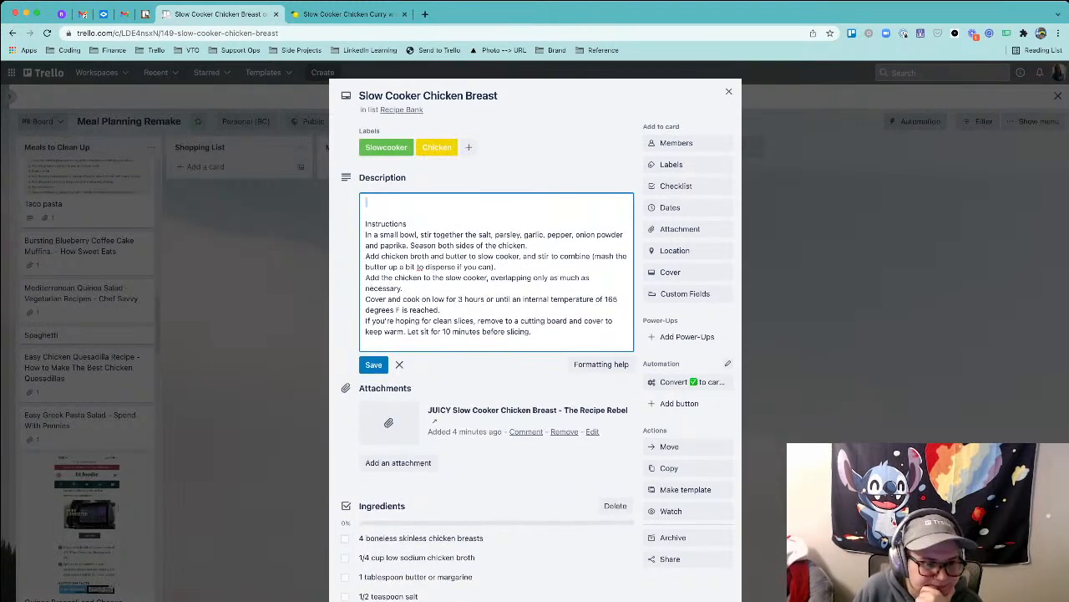
pyautogui.press('super+z')
pyautogui.click(374, 462)
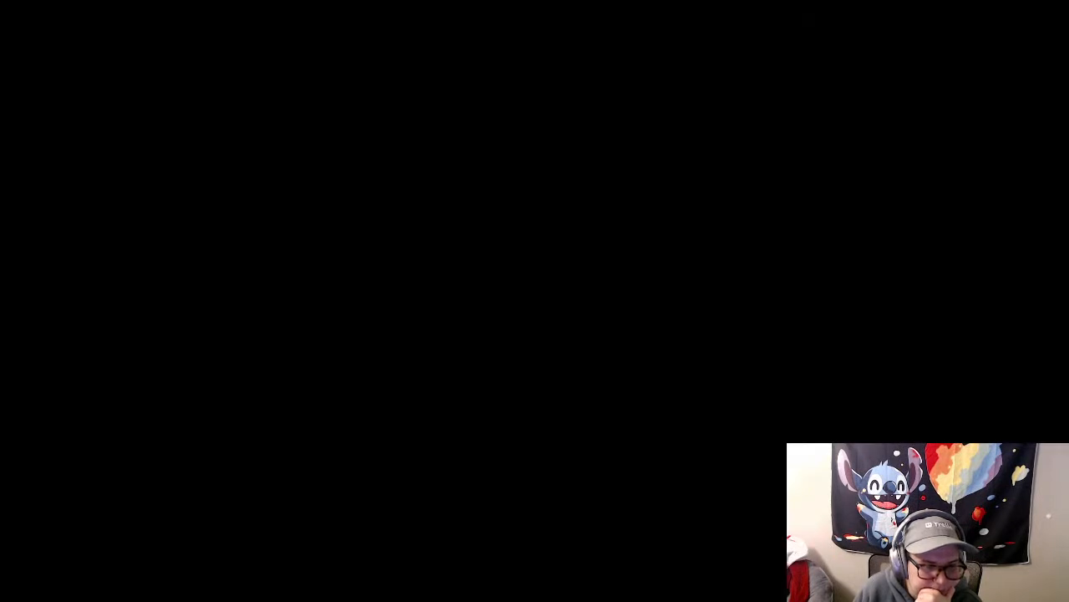
# - Close the Slow Cooker Chicken Breast card and copy all ingredient lines from the Slow Cooker Chicken Curry card's description
pyautogui.scroll(-2, 385, 334)
pyautogui.scroll(-3, 535, 335)
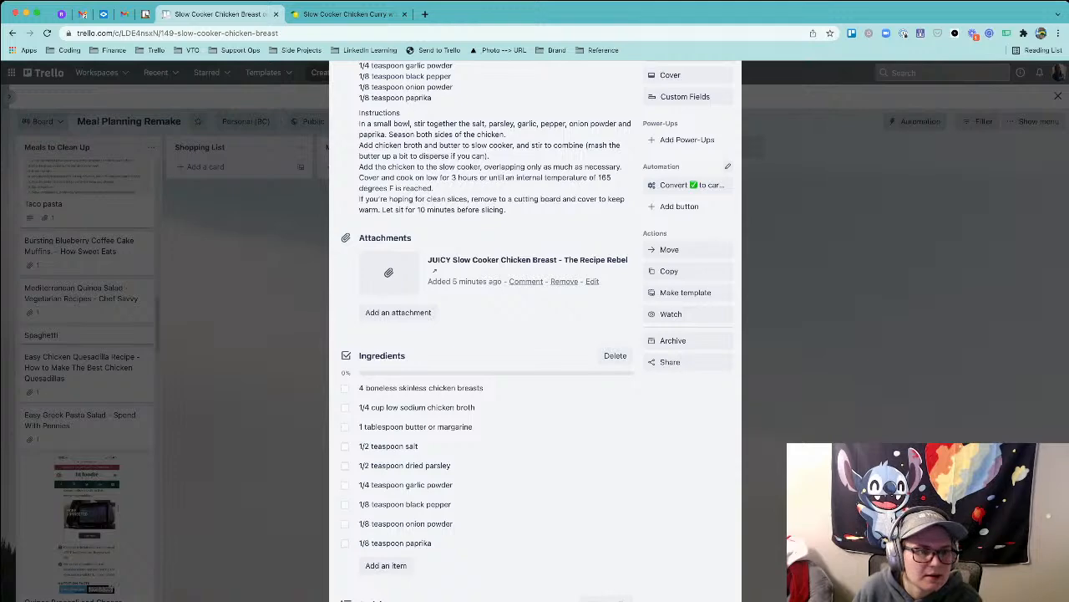
pyautogui.press('Escape')
pyautogui.click(541, 235)
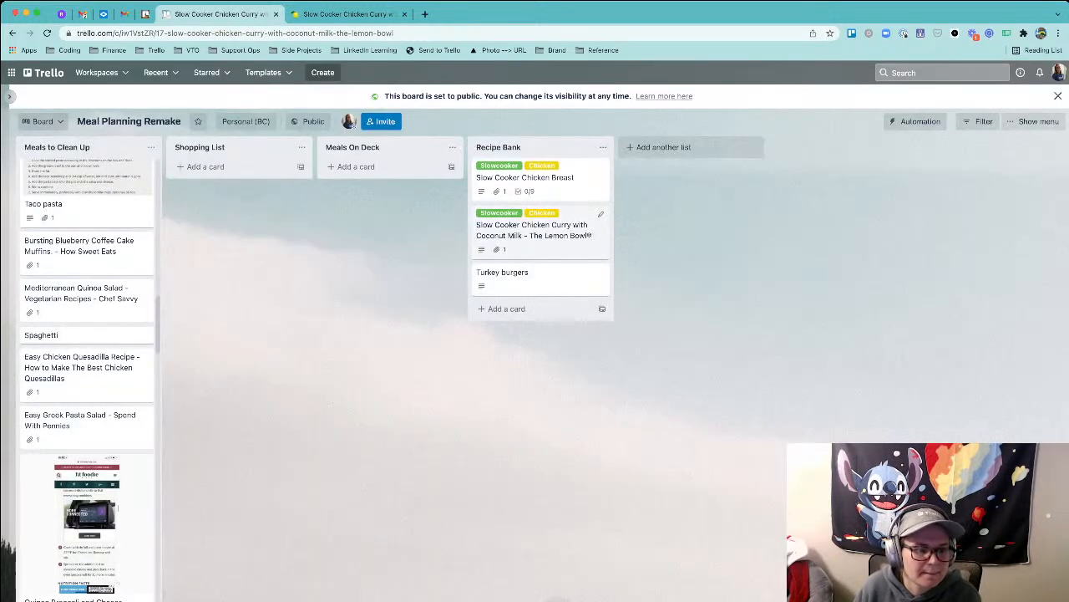
pyautogui.click(401, 208)
pyautogui.click(366, 210)
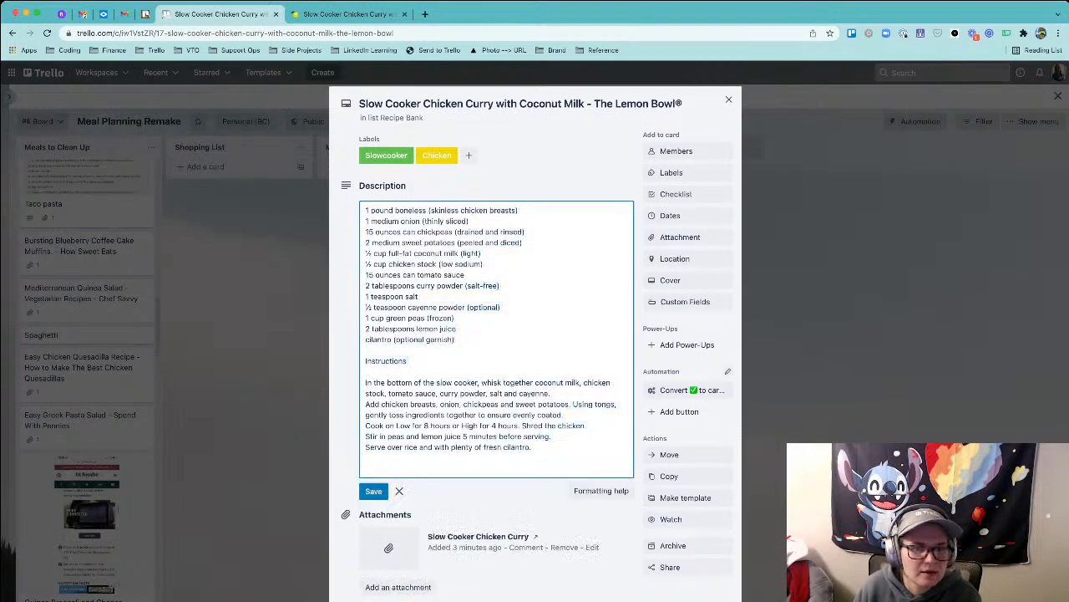
pyautogui.moveTo(366, 210); pyautogui.dragTo(456, 340)
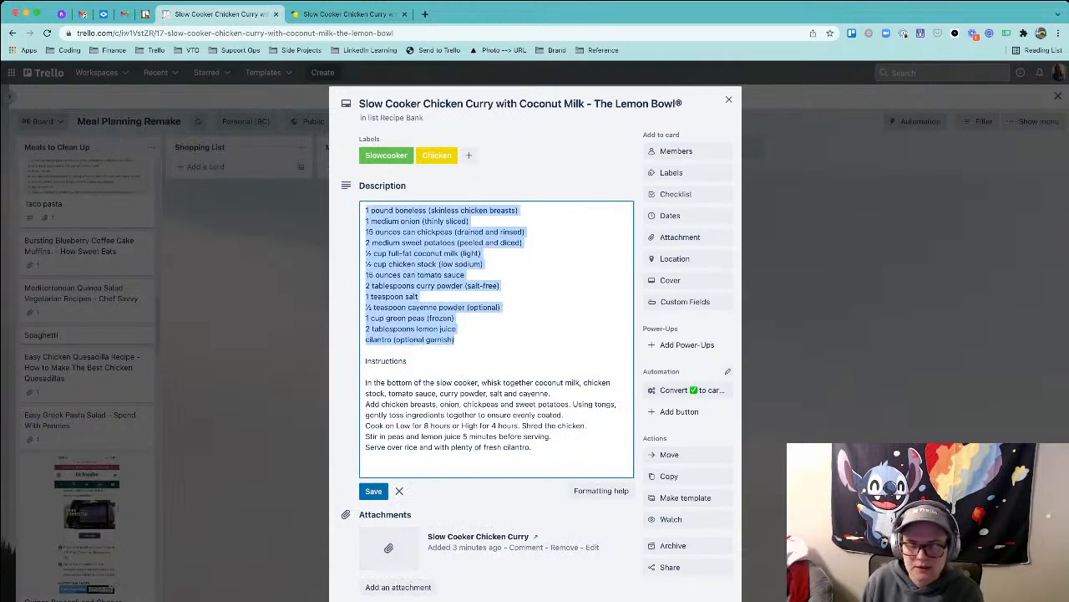
pyautogui.click(373, 490)
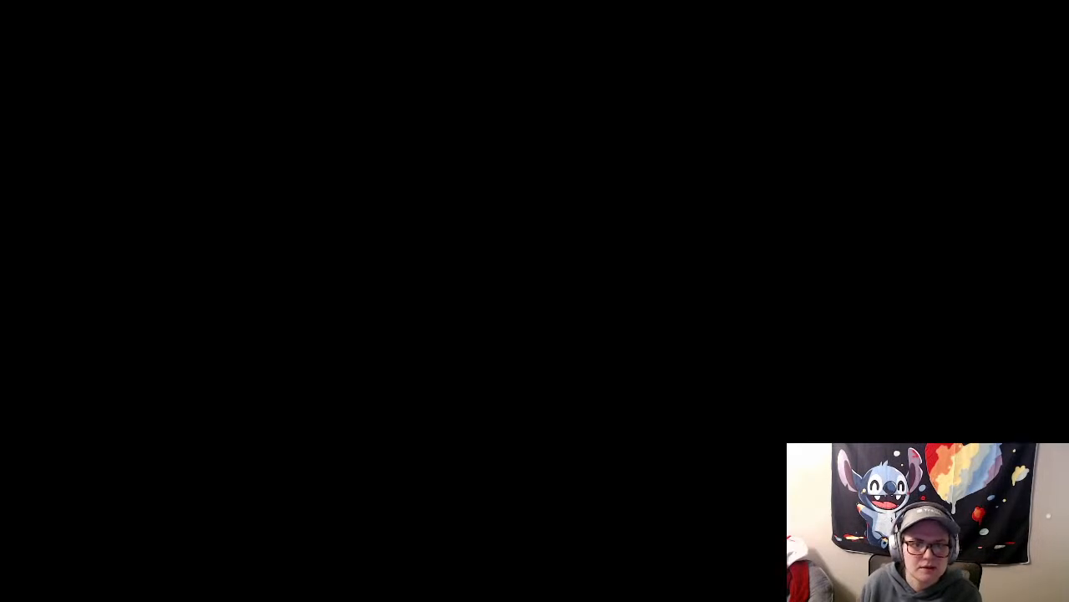
# - Add an "Ingredients" checklist to the Slow Cooker Chicken Curry card, paste the copied ingredients as separate items, and close the card
pyautogui.click(676, 190)
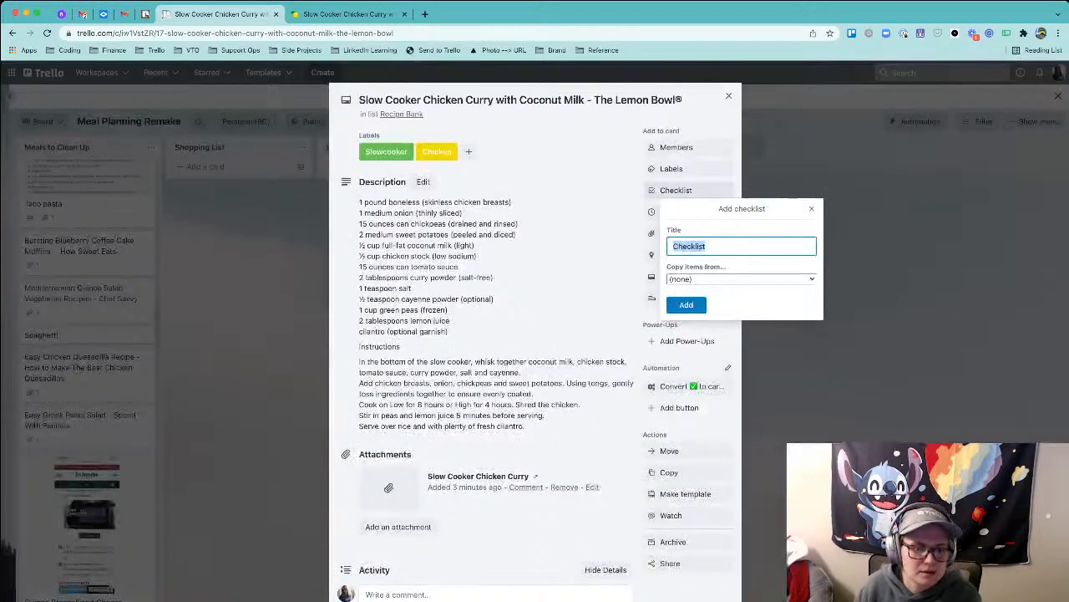
pyautogui.write('Ingredients')
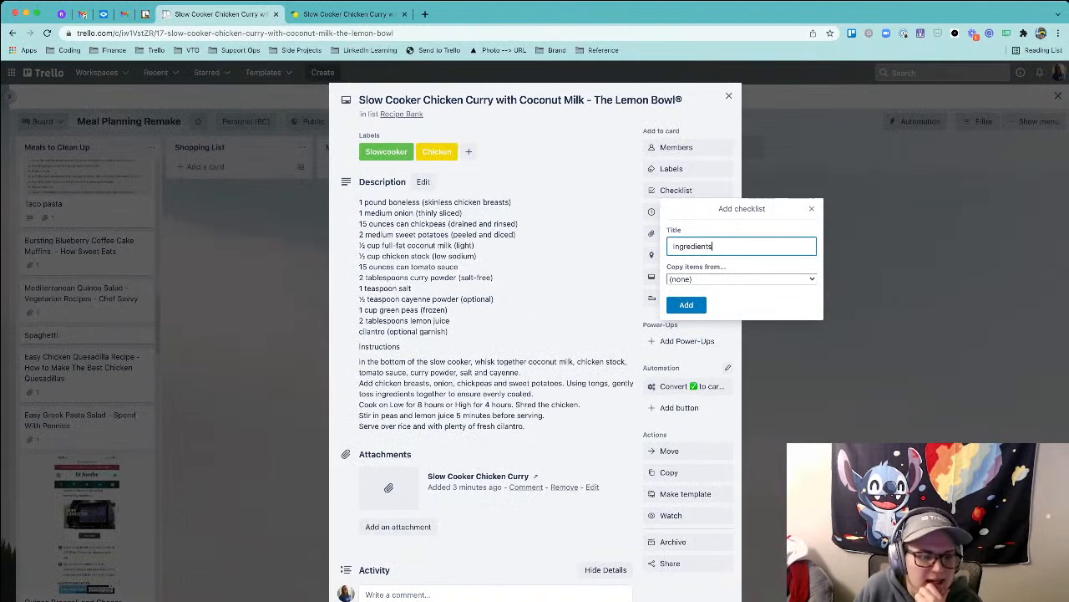
pyautogui.press('Return')
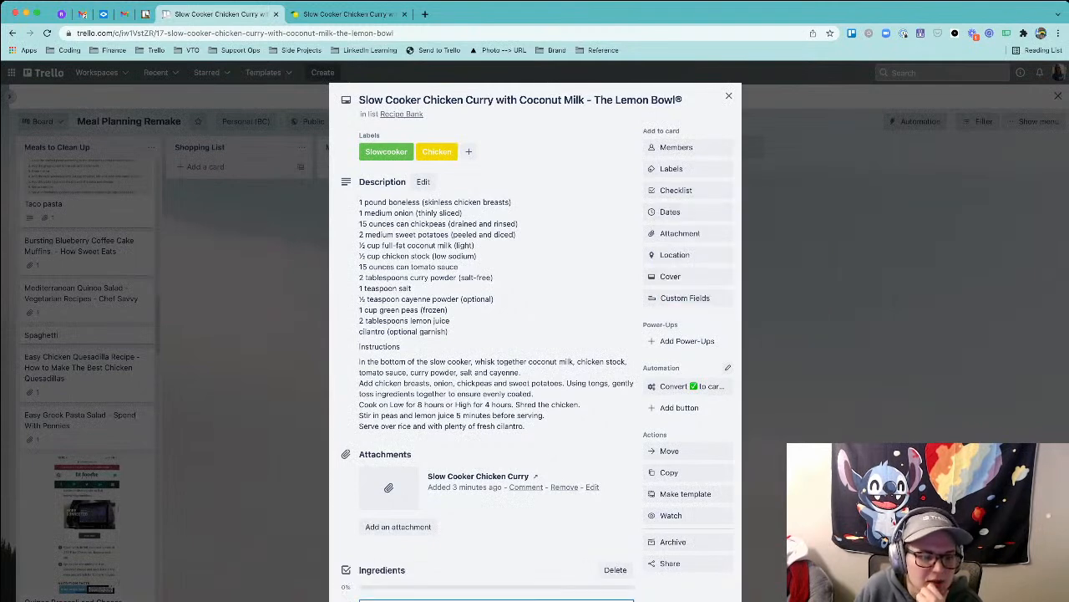
pyautogui.press('super+v')
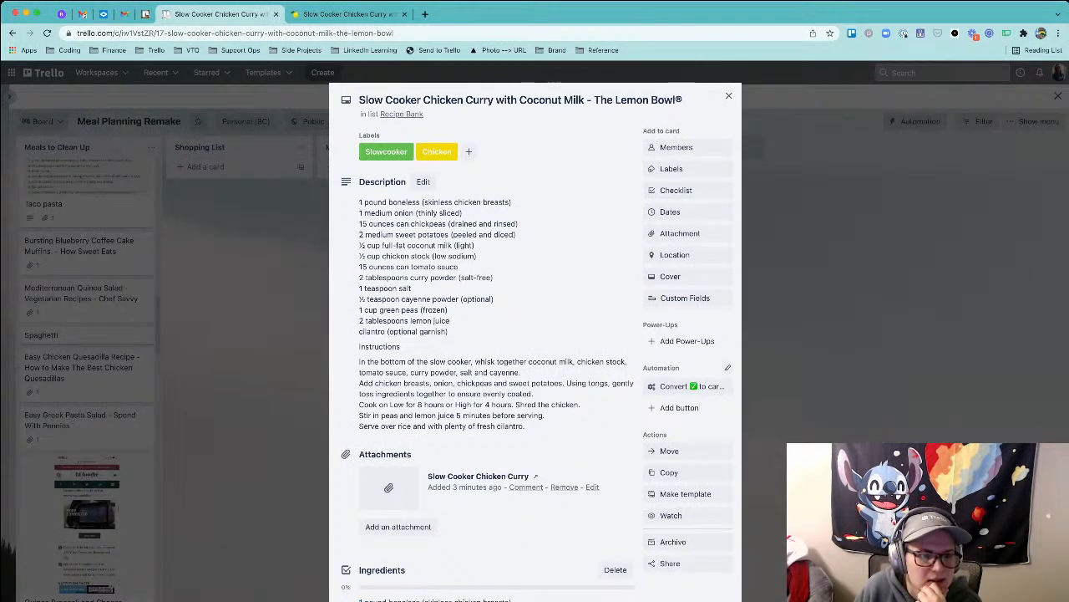
pyautogui.scroll(-2, 534, 335)
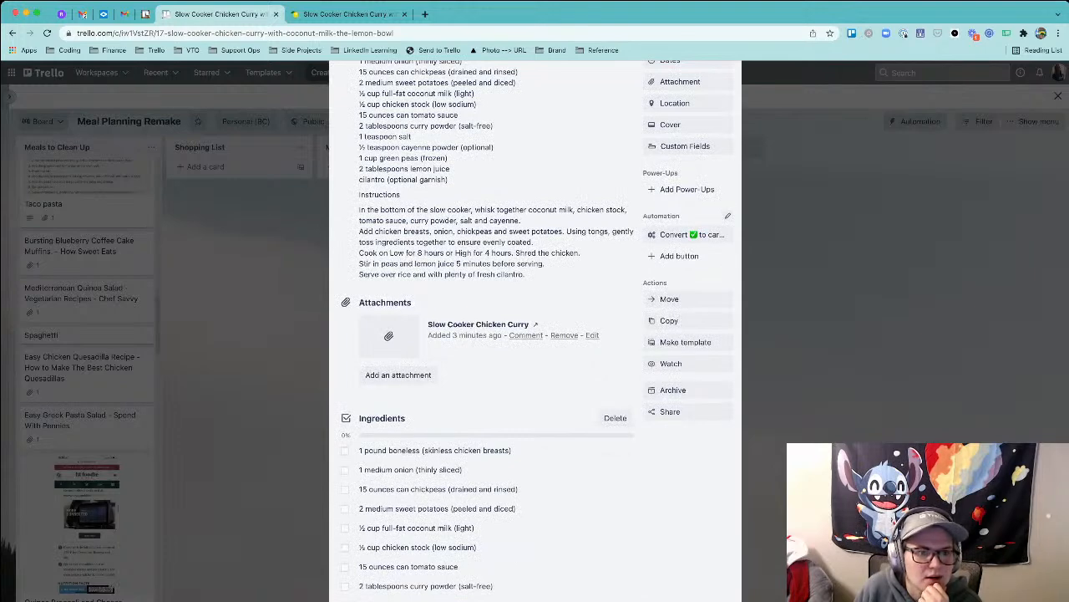
pyautogui.scroll(2, 535, 334)
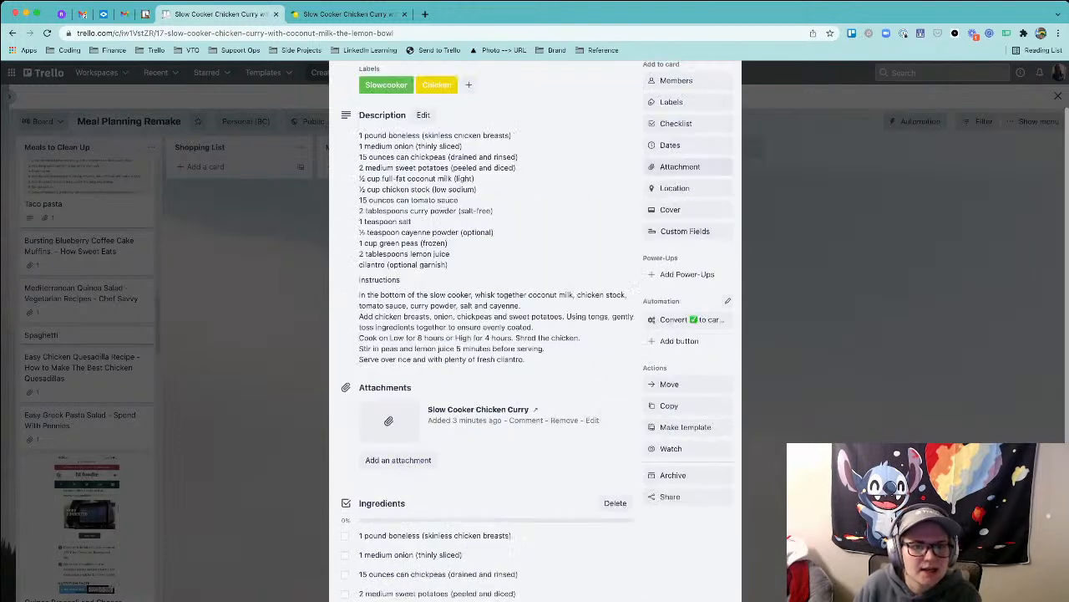
pyautogui.click(728, 100)
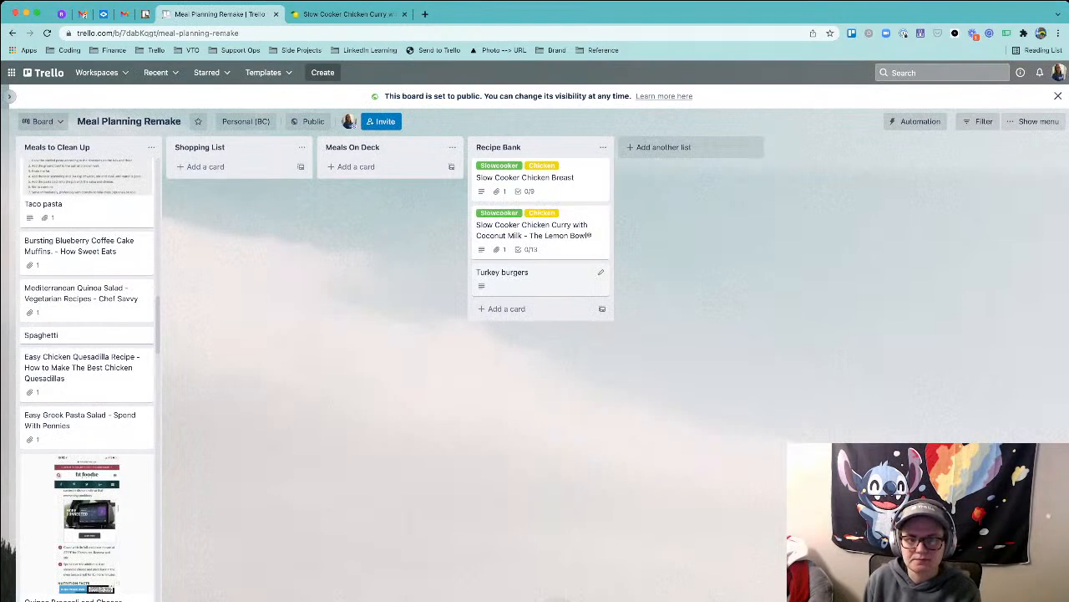
# - Add an "Ingredients" checklist containing the item "Turkey burgers" to the Turkey burgers card
pyautogui.click(510, 276)
pyautogui.click(675, 193)
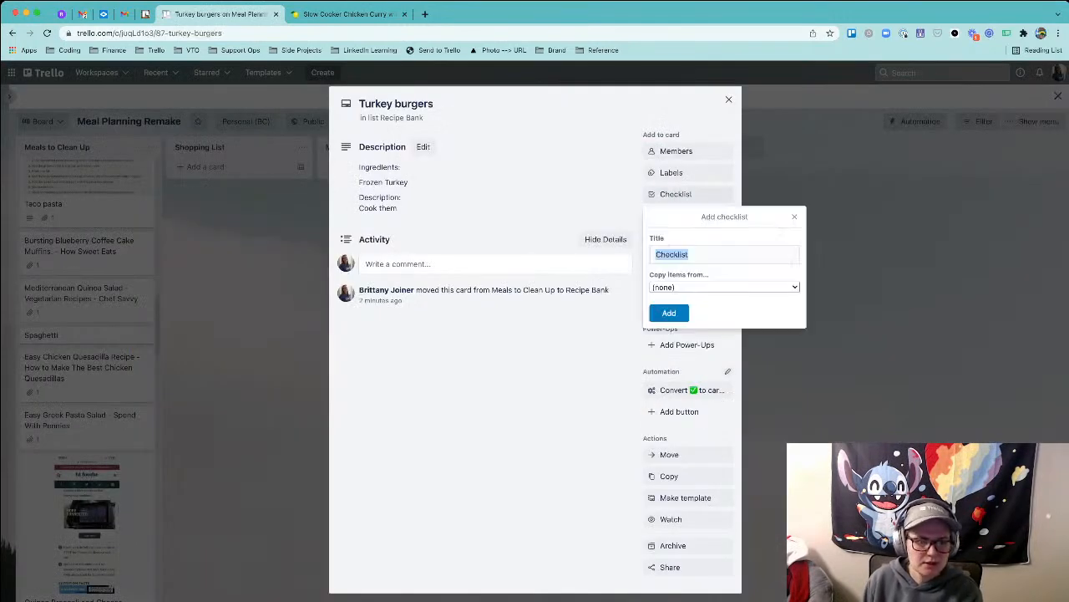
pyautogui.write('Ingredients')
pyautogui.press('Return')
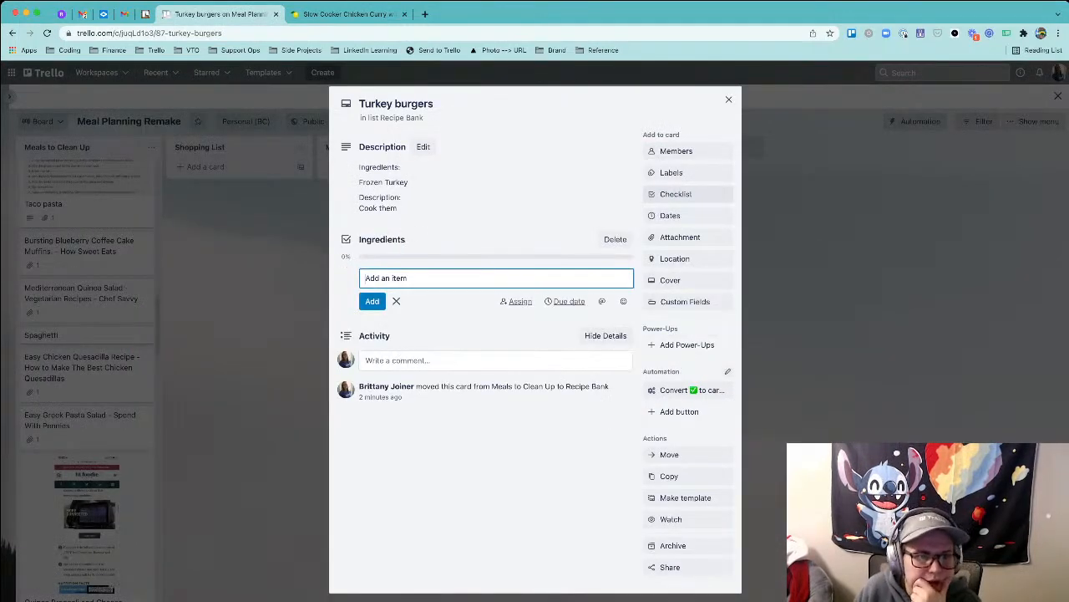
pyautogui.write('Turkey burgers')
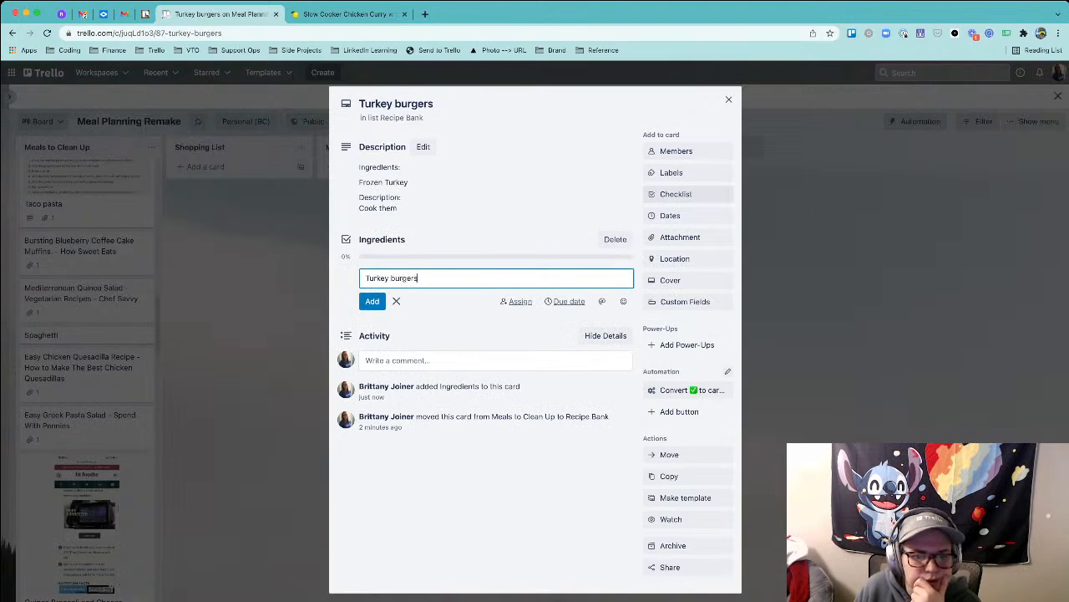
pyautogui.press('Return')
pyautogui.press('Escape')
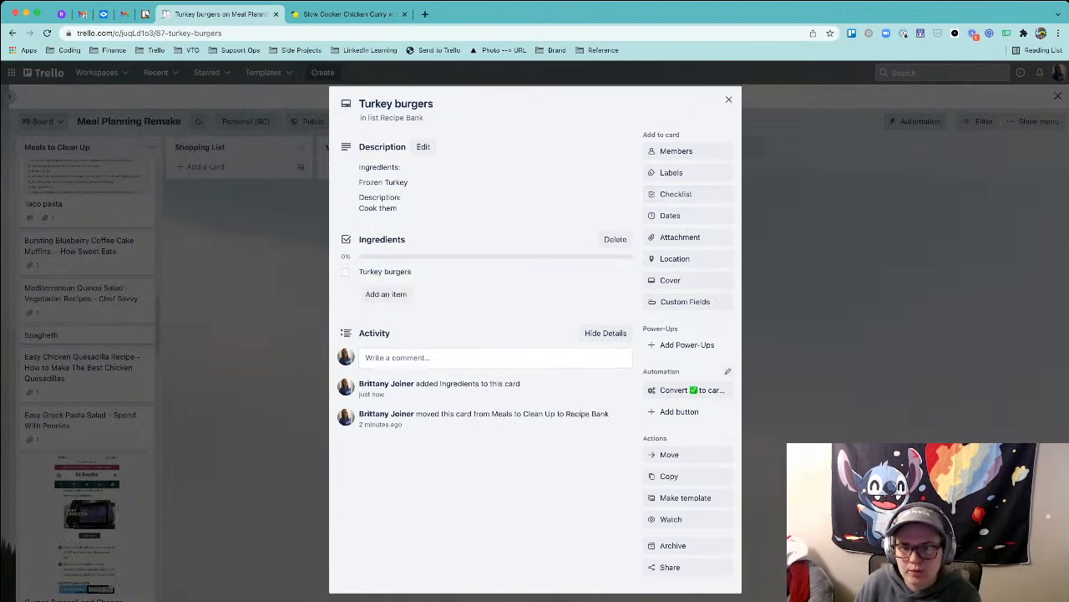
# - Name the board's orange label "Ground Turkey" from the Turkey burgers card and save it
pyautogui.click(673, 173)
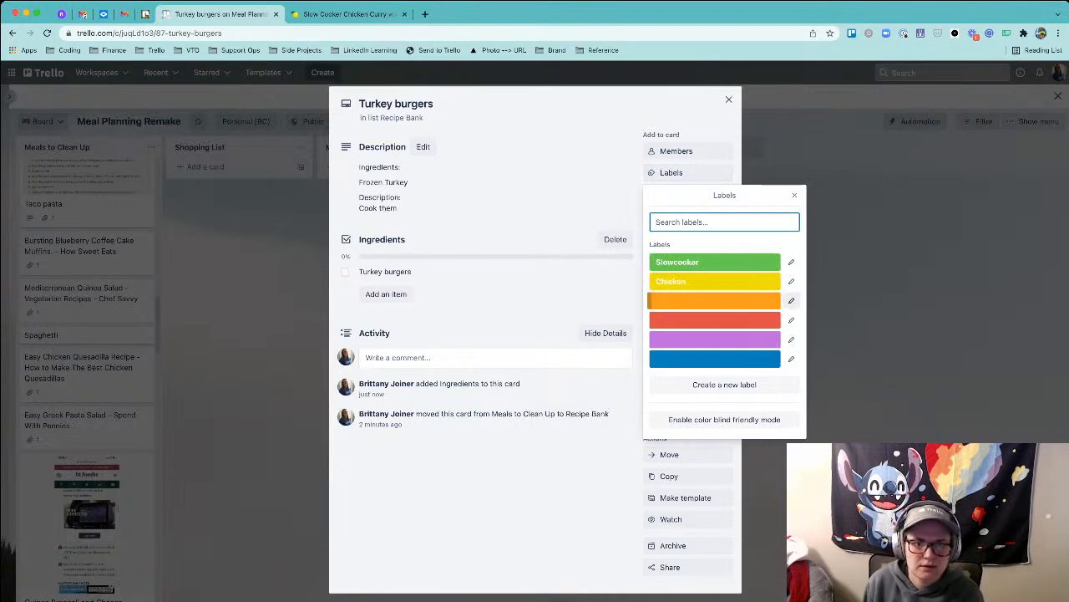
pyautogui.click(791, 300)
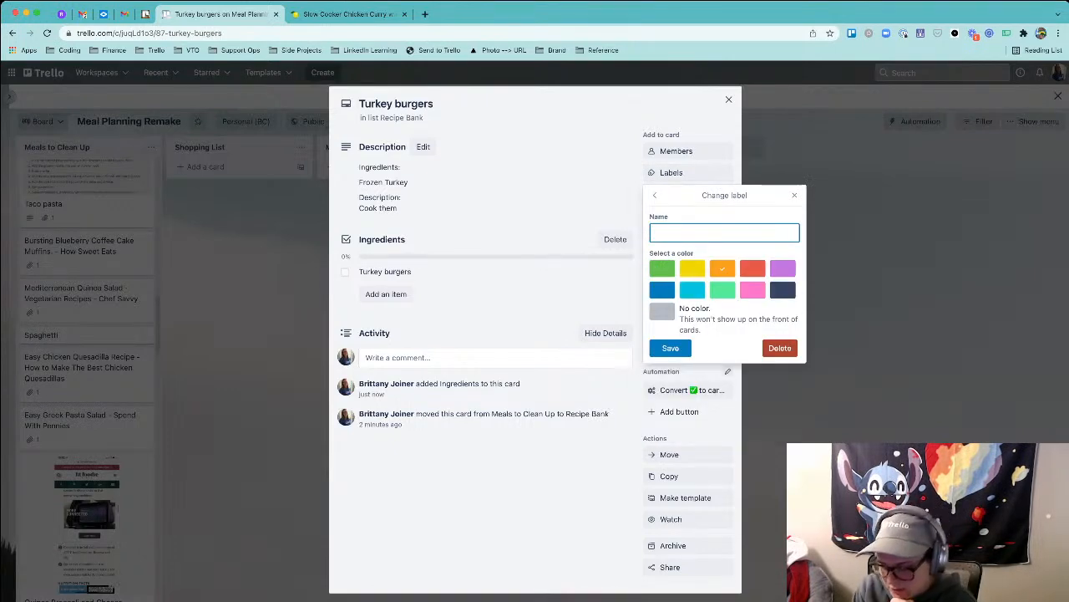
pyautogui.write('Tu')
pyautogui.press('BackSpace')
pyautogui.press('BackSpace')
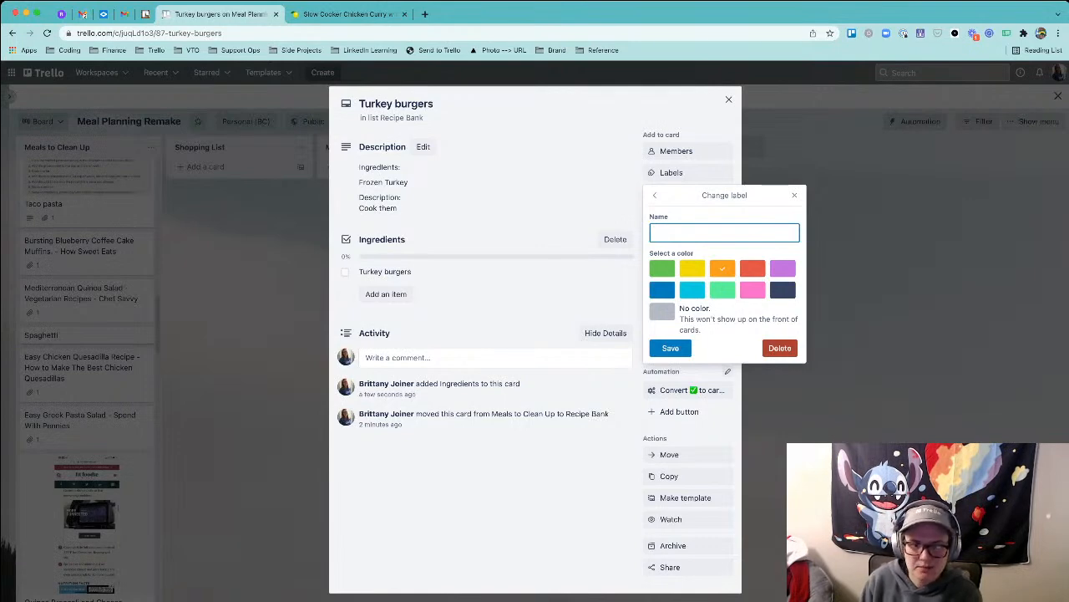
pyautogui.write('Turkey')
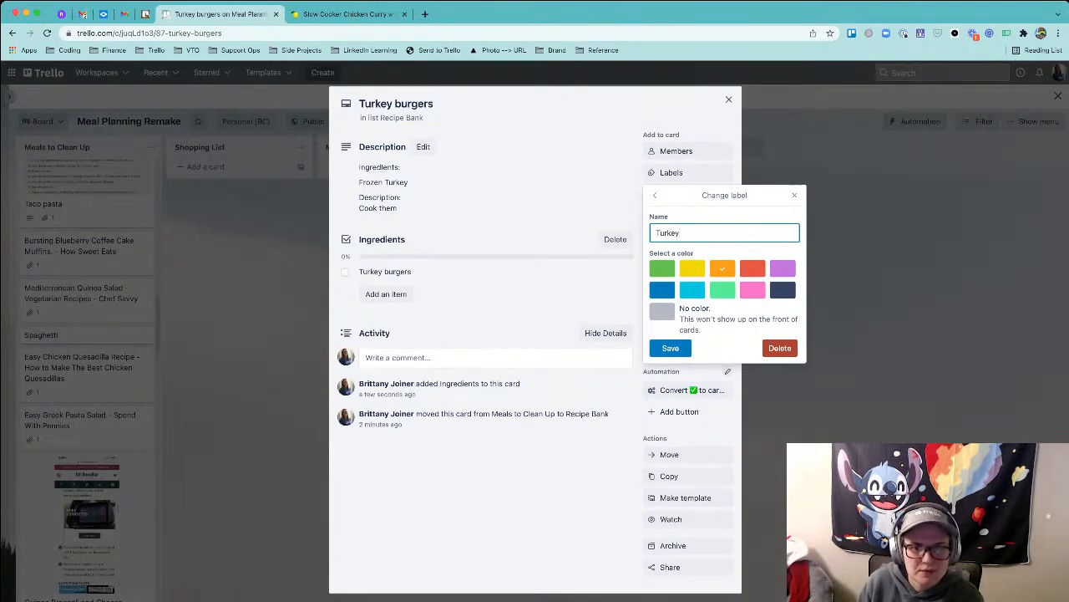
pyautogui.press('super+a')
pyautogui.write('Ground Tureky')
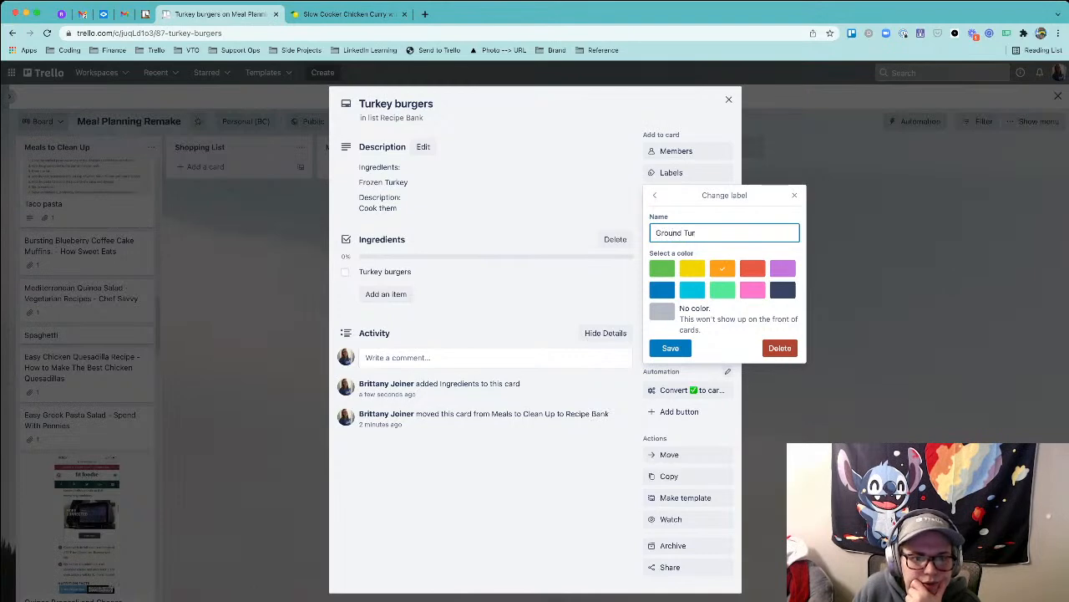
pyautogui.press('BackSpace')
pyautogui.press('BackSpace')
pyautogui.press('BackSpace')
pyautogui.write('key')
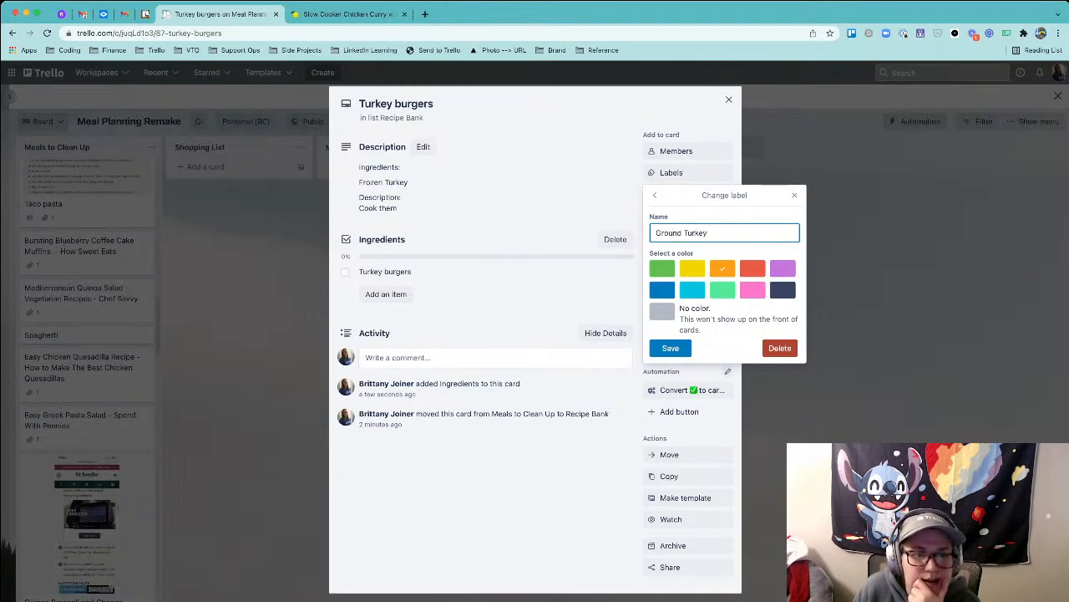
pyautogui.click(671, 348)
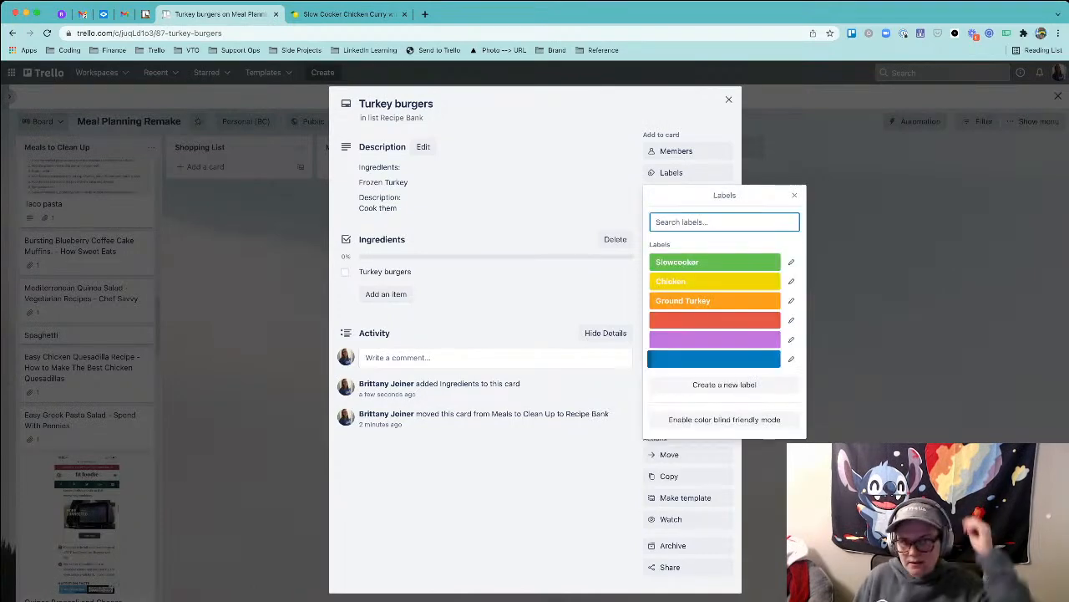
# - Apply the "Ground Turkey" label to the Turkey burgers card and close the card
pyautogui.click(686, 301)
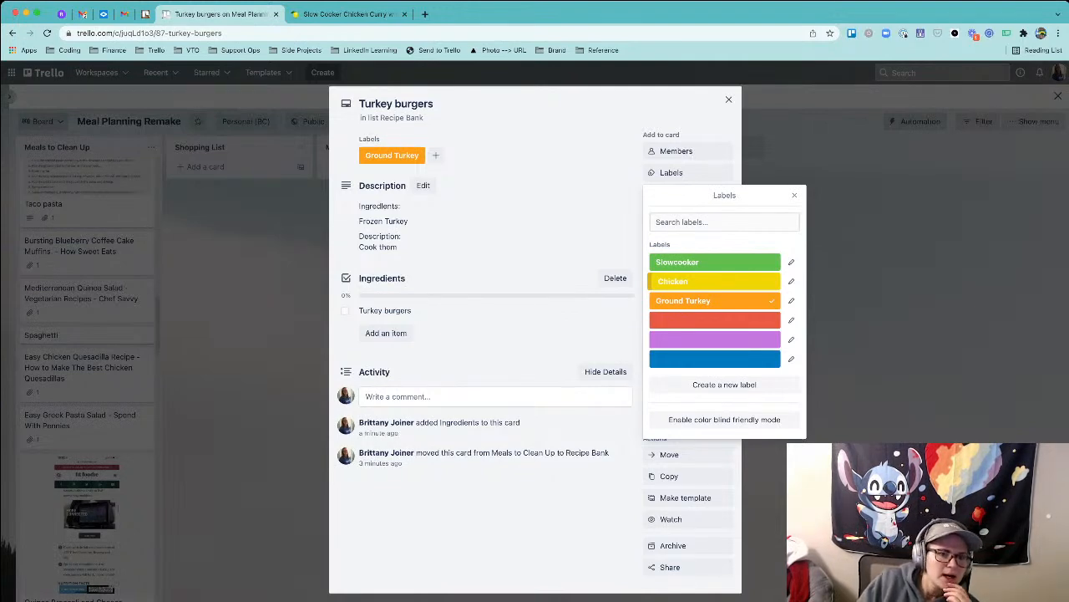
pyautogui.click(729, 99)
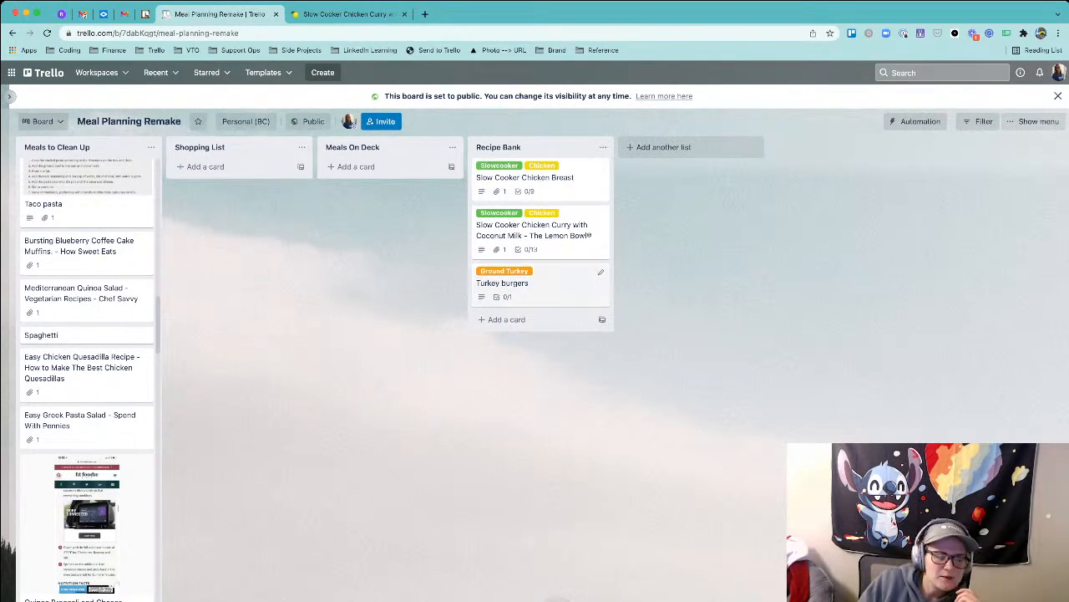
pyautogui.scroll(-10, 87, 376)
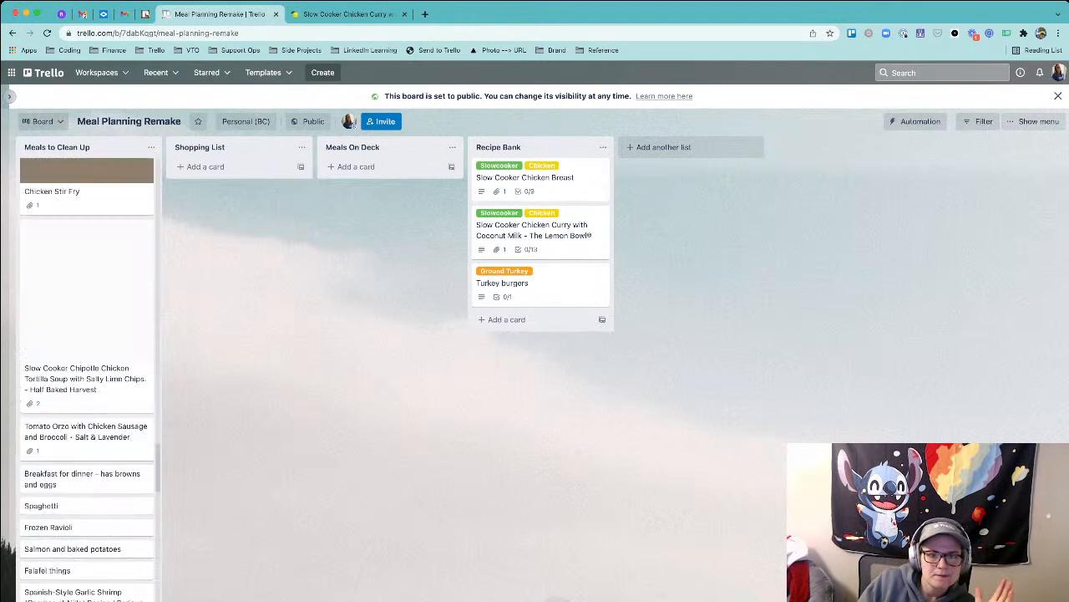
pyautogui.scroll(6, 87, 376)
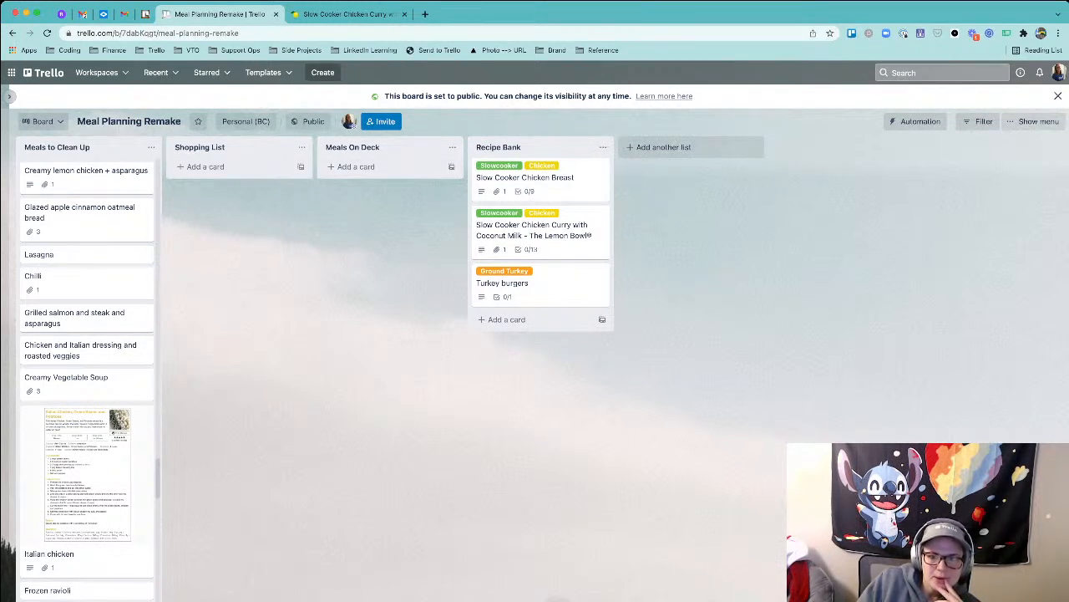
# - Start a new board button in the board's automation and title it "Pick a Meal"
pyautogui.click(915, 121)
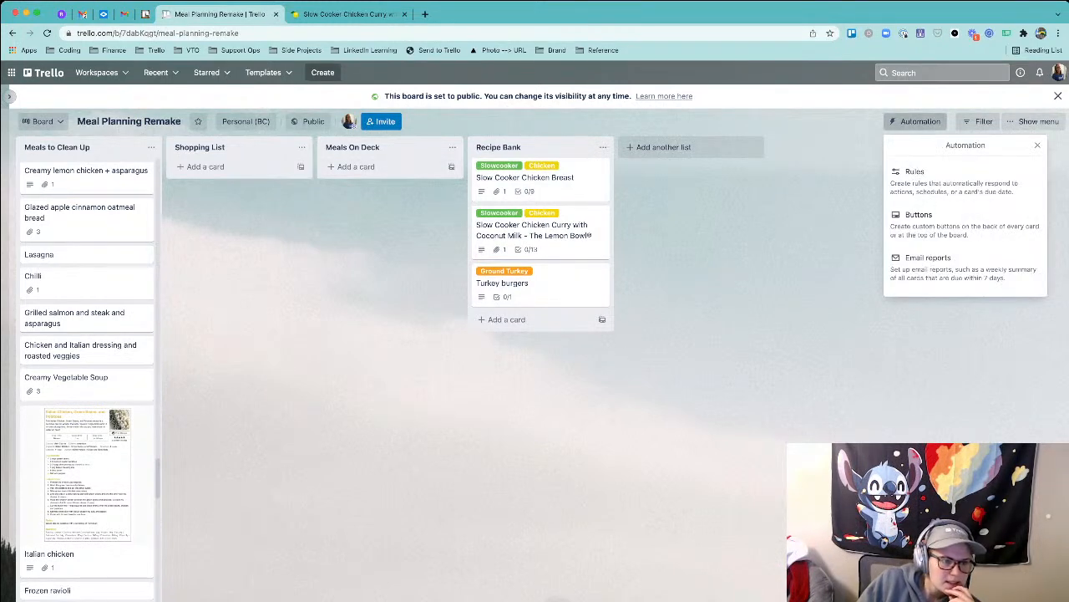
pyautogui.click(919, 219)
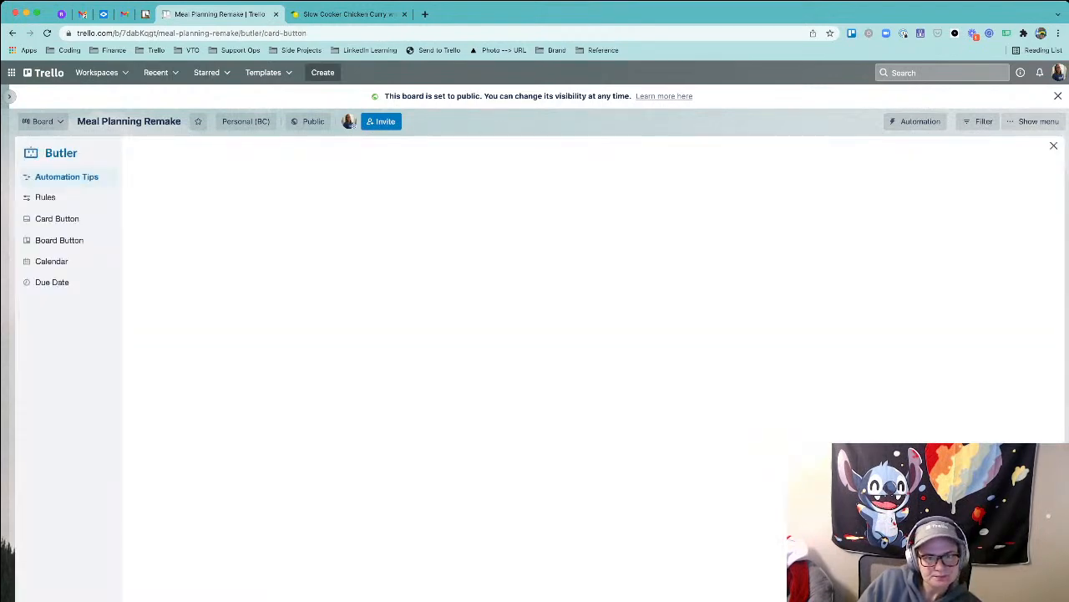
pyautogui.click(59, 241)
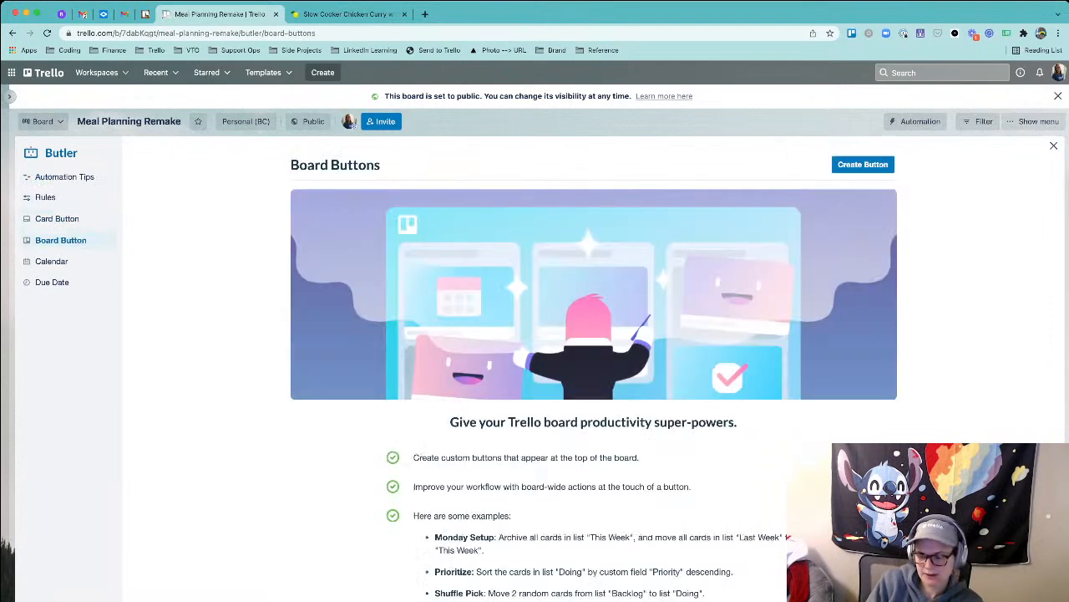
pyautogui.click(863, 165)
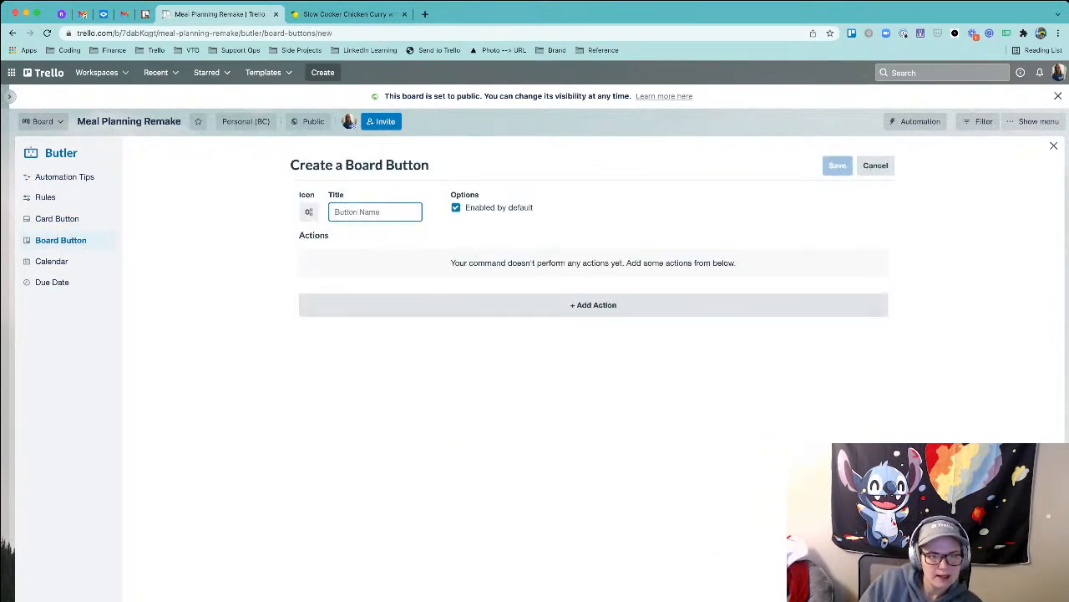
pyautogui.write('Pick a Meal')
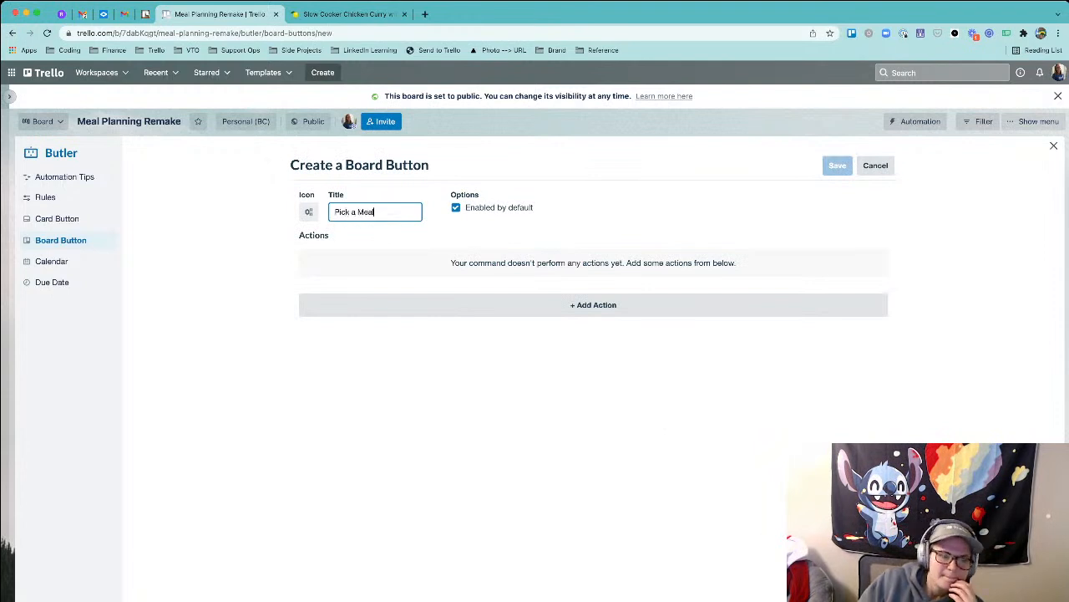
# - Look through the action categories available for the board button, including card, list and other actions
pyautogui.click(593, 304)
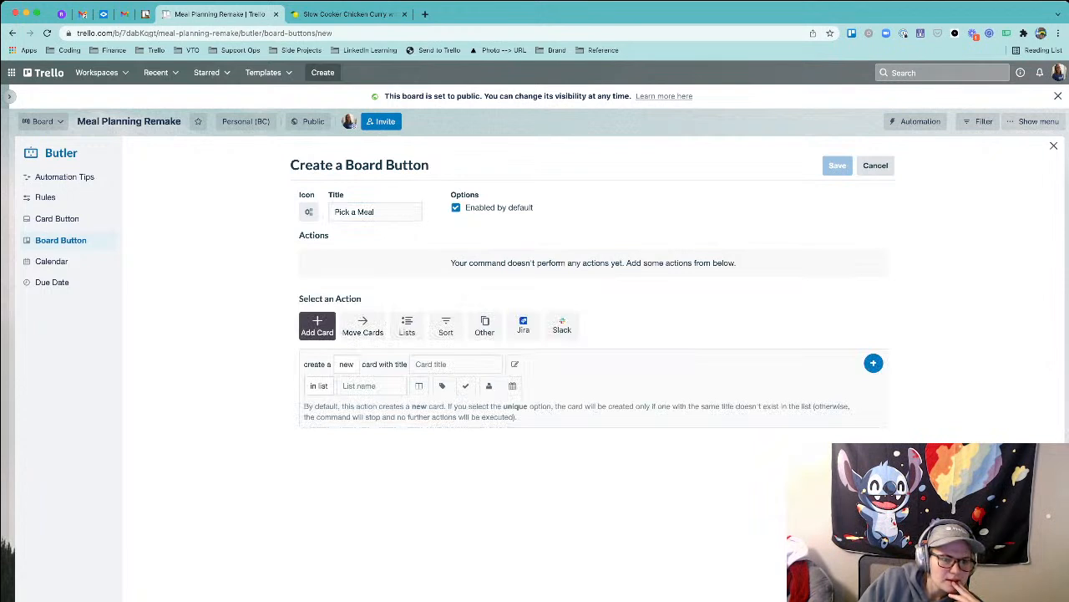
pyautogui.click(446, 325)
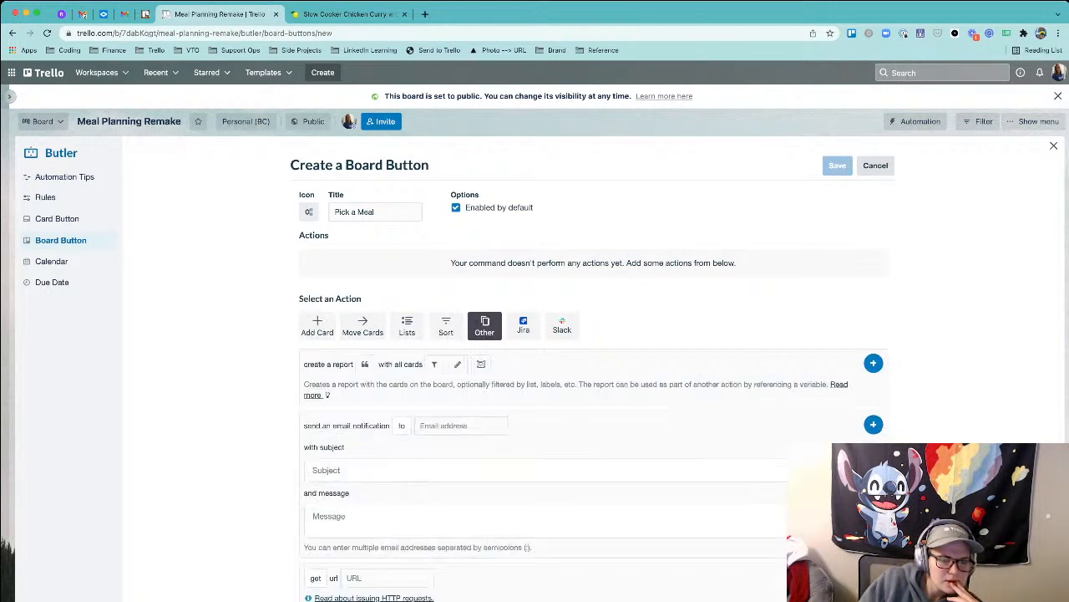
pyautogui.click(406, 326)
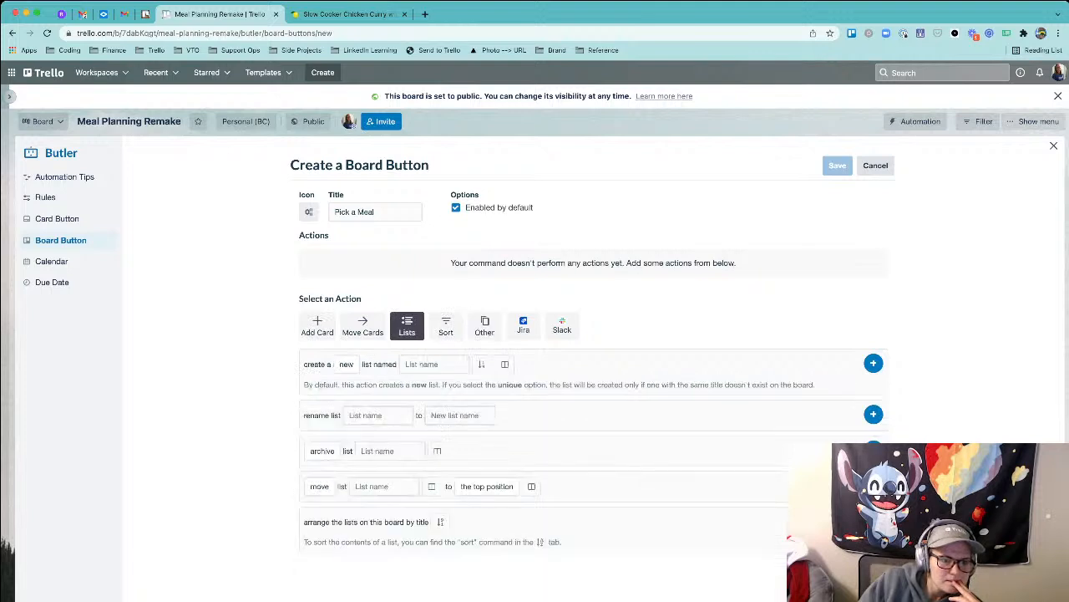
pyautogui.click(485, 326)
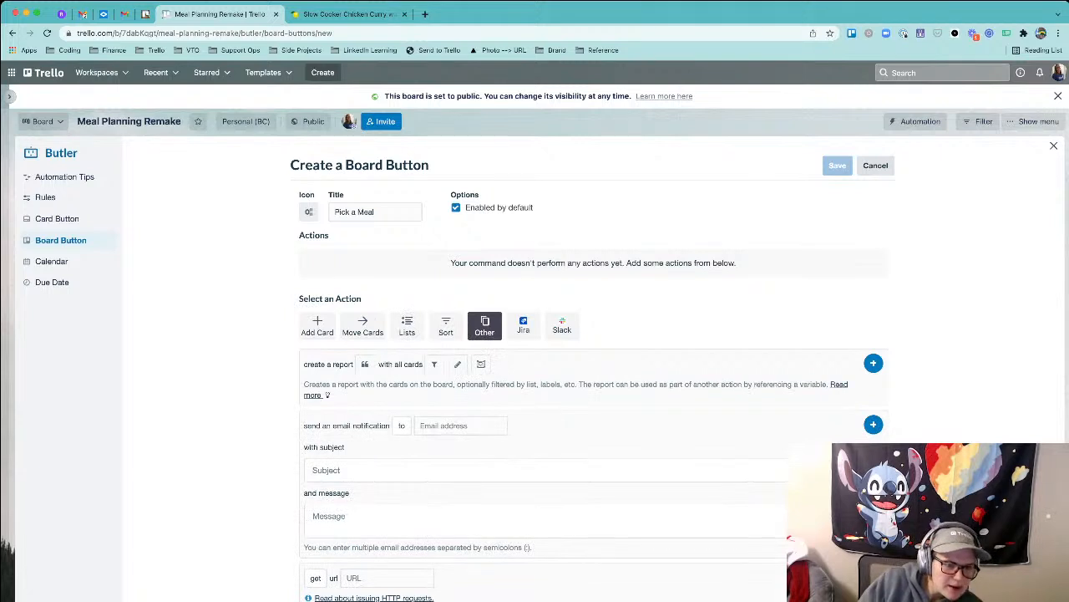
pyautogui.click(407, 326)
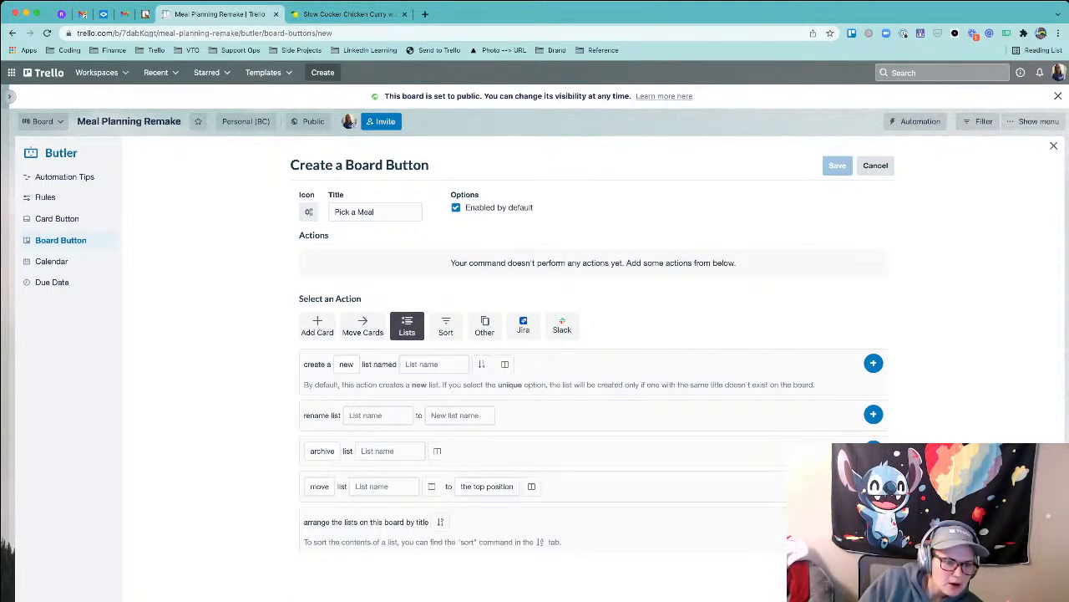
pyautogui.click(363, 326)
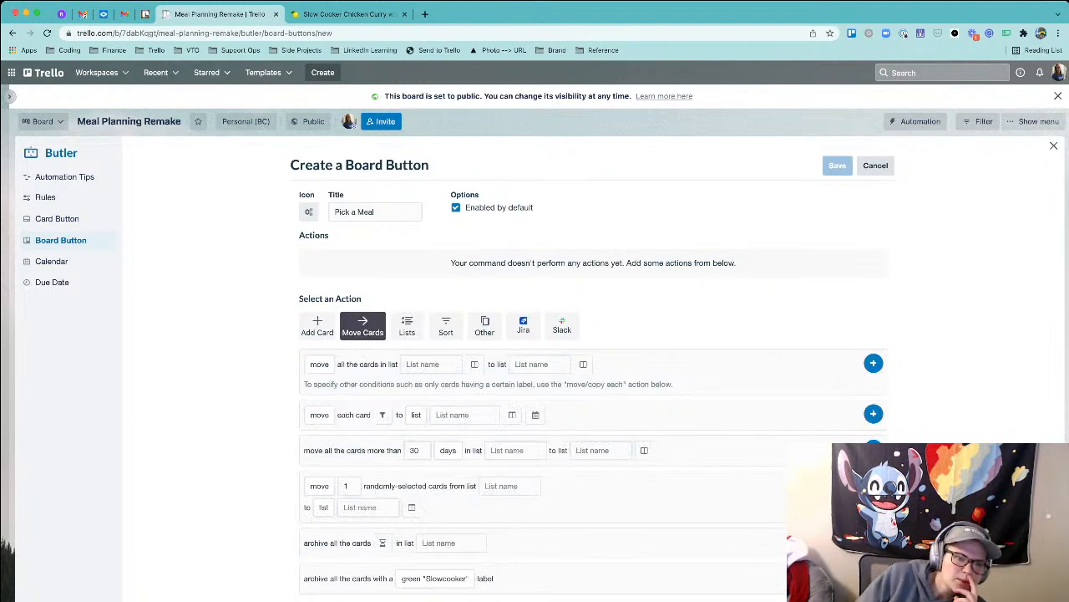
pyautogui.click(318, 326)
pyautogui.click(362, 326)
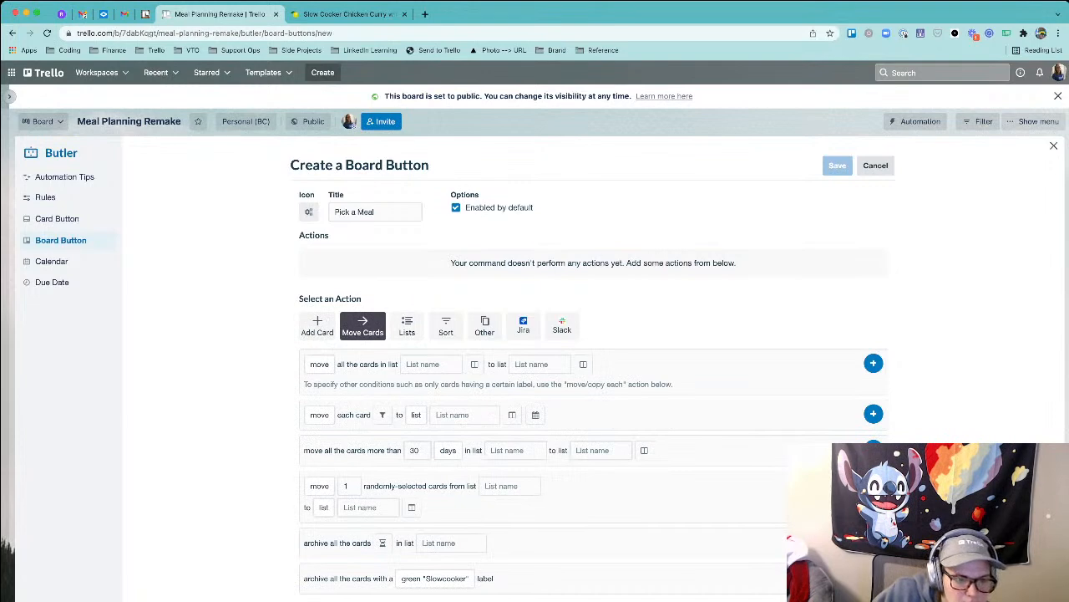
# - Try to add an action moving 1 randomly-selected card from Recipe Bank to Meals On Deck, and leave the automation editor
pyautogui.click(319, 414)
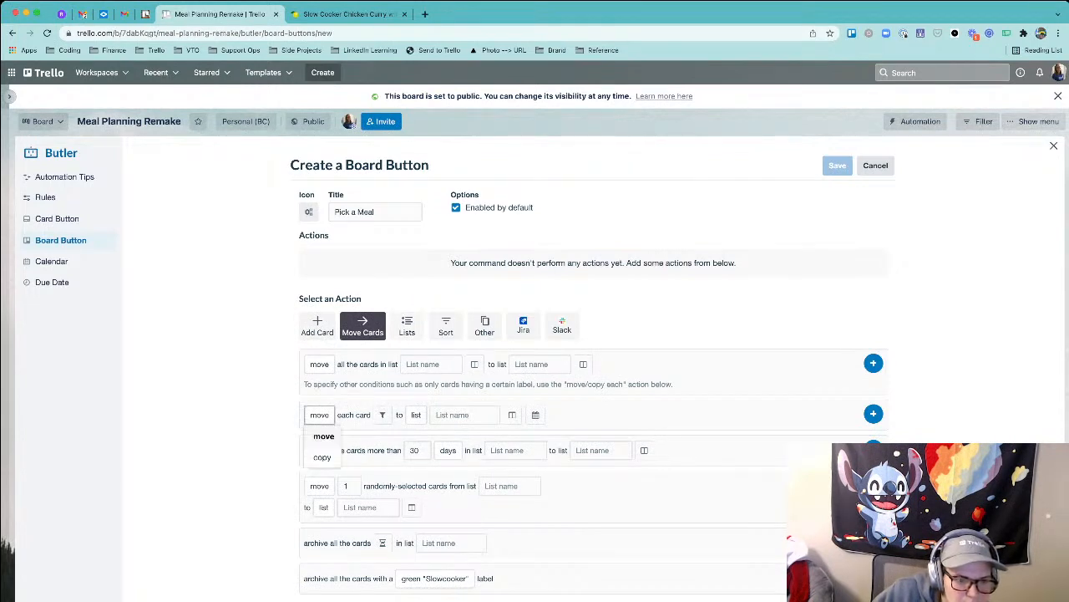
pyautogui.click(323, 437)
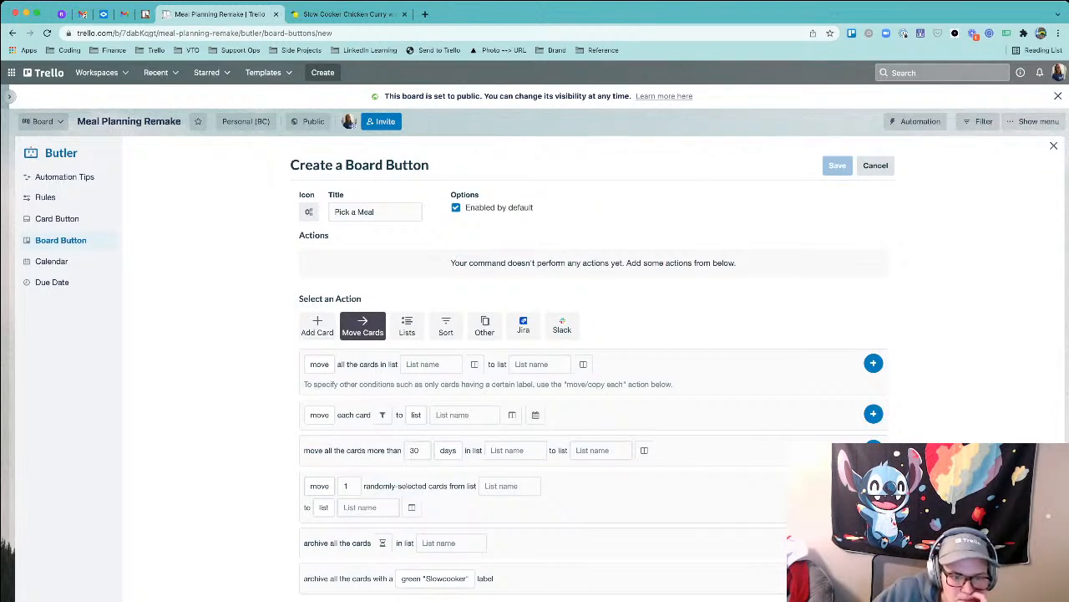
pyautogui.click(509, 486)
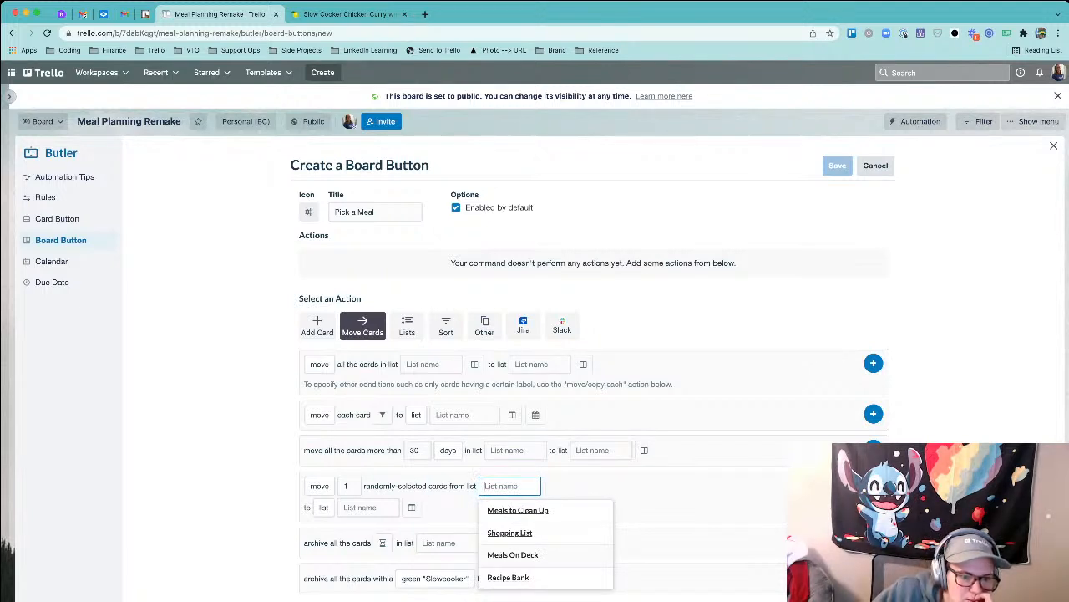
pyautogui.click(508, 576)
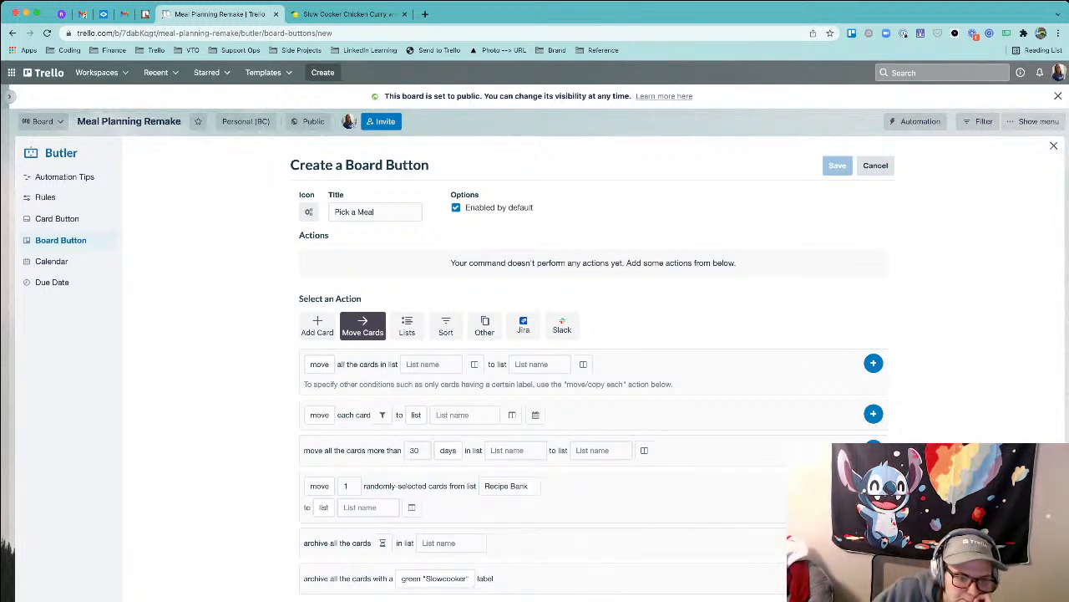
pyautogui.click(368, 507)
pyautogui.click(372, 576)
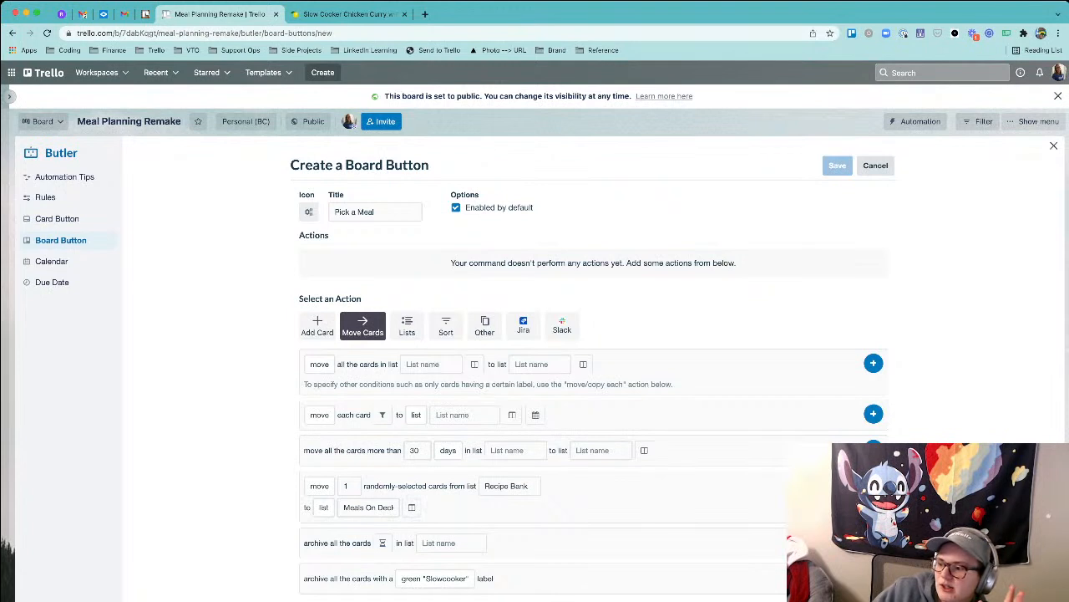
pyautogui.click(347, 485)
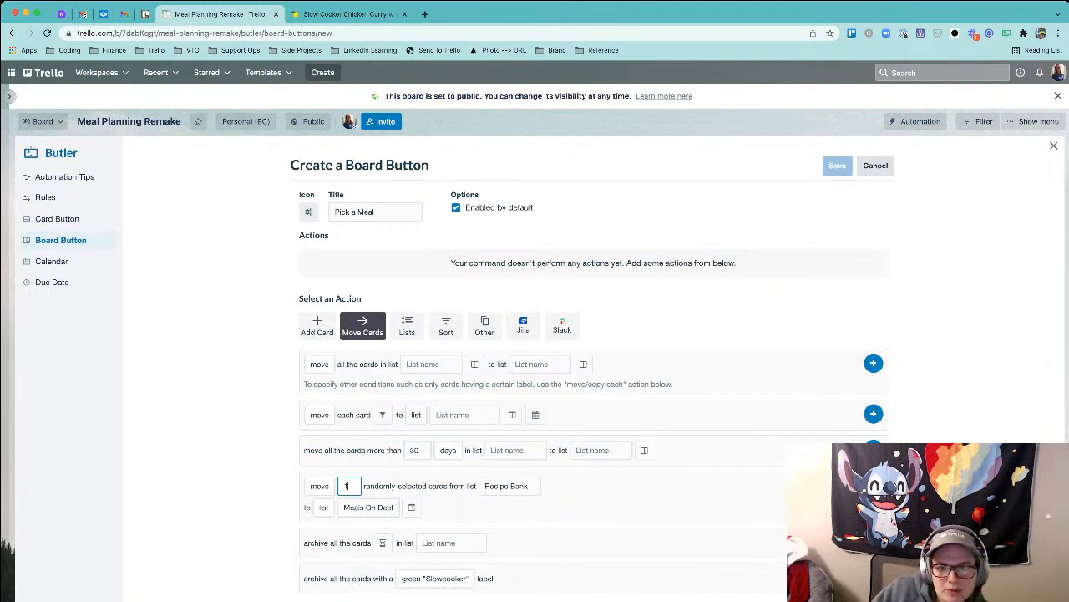
pyautogui.click(874, 485)
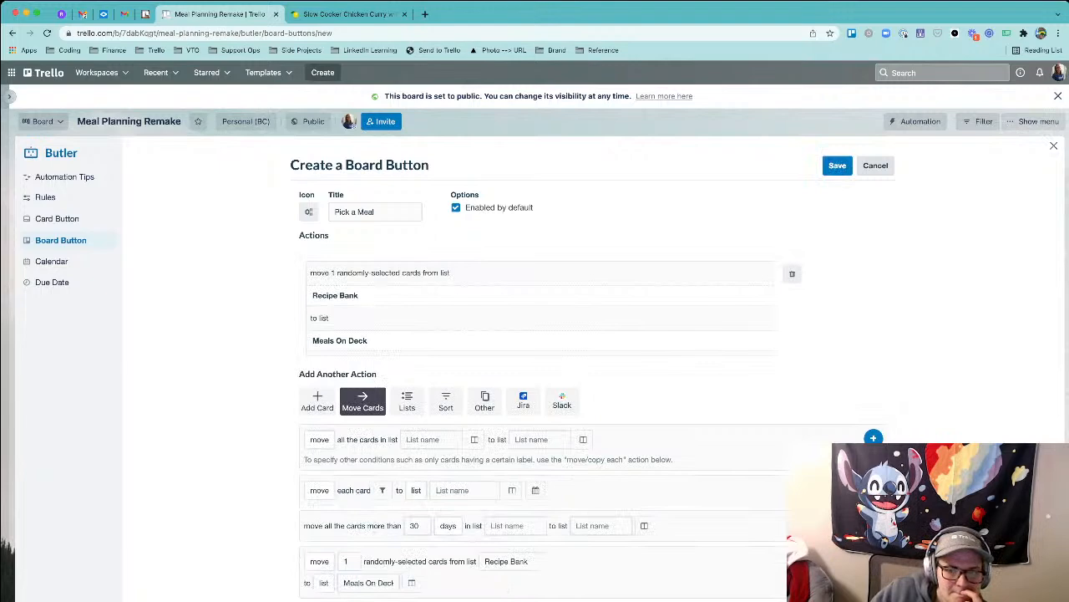
pyautogui.press('Escape')
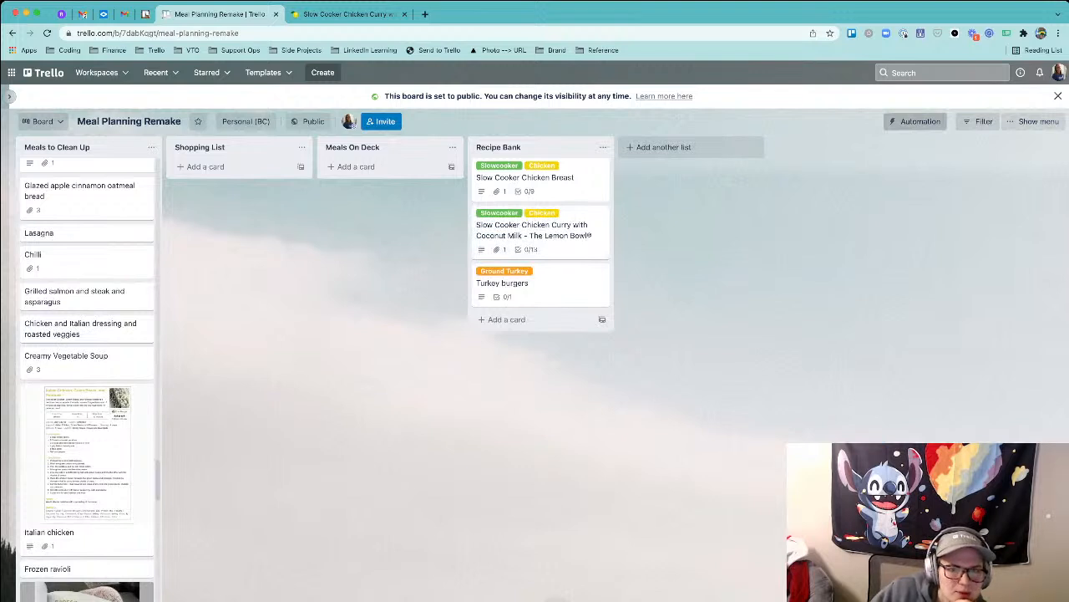
# - Reopen the board's automation and begin another board button titled "Pick a Meal"
pyautogui.click(919, 122)
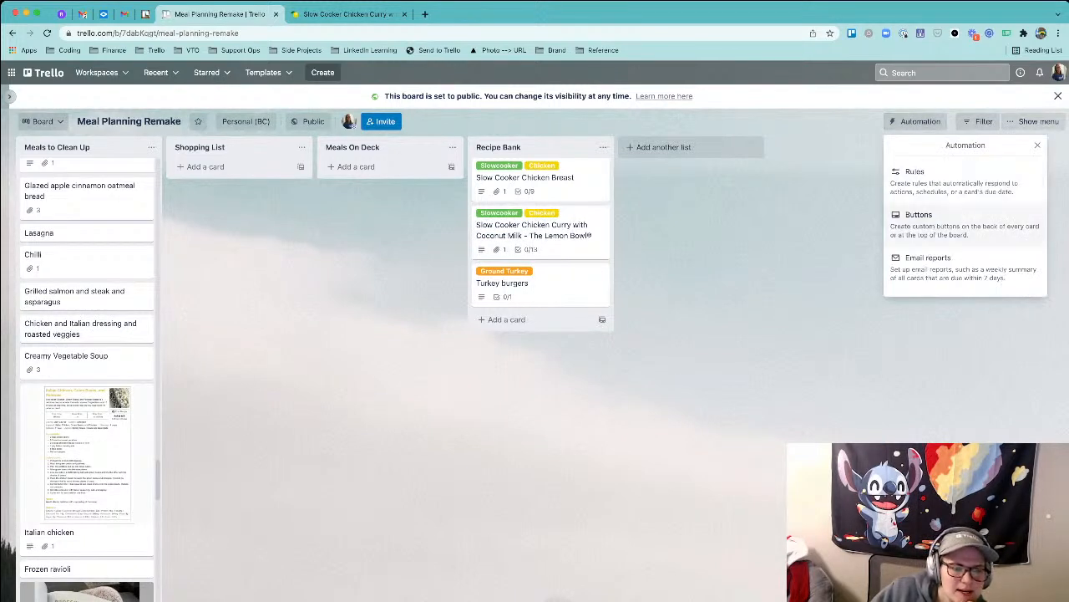
pyautogui.click(919, 219)
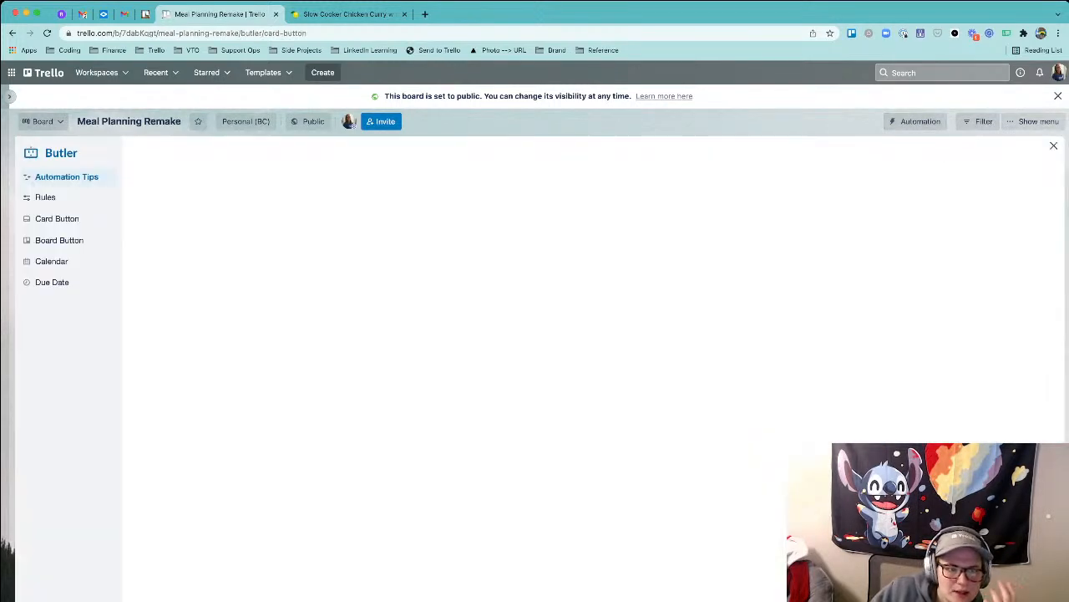
pyautogui.click(59, 240)
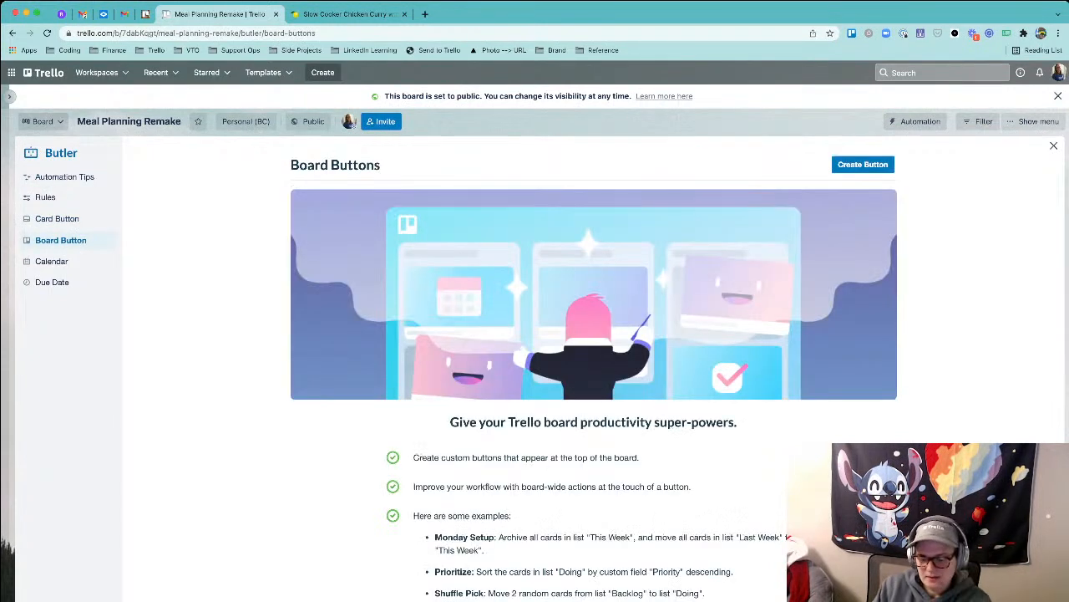
pyautogui.click(863, 164)
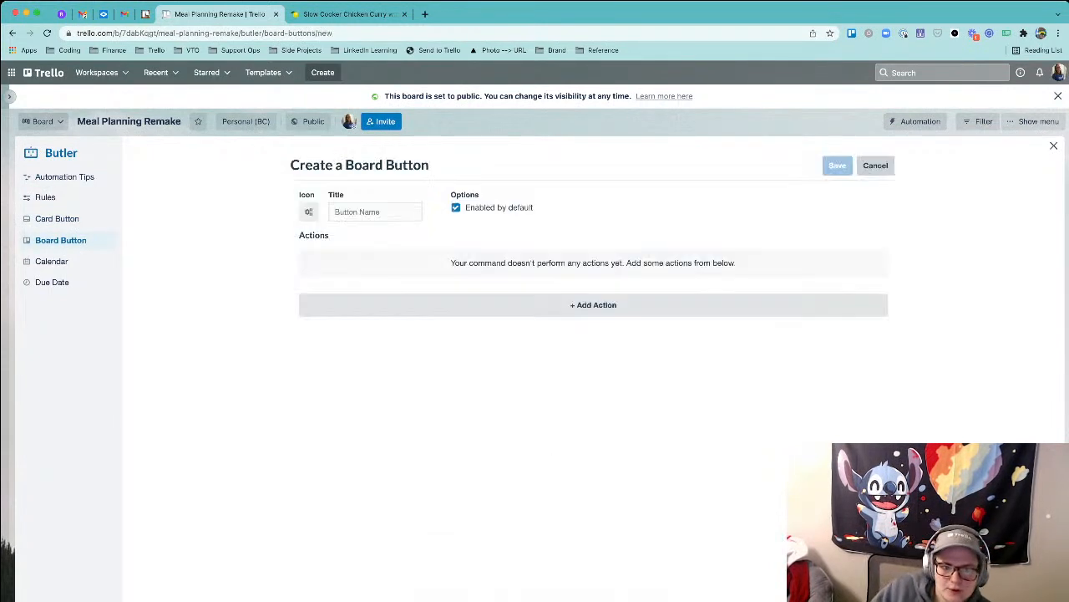
pyautogui.write('Pick a Meal')
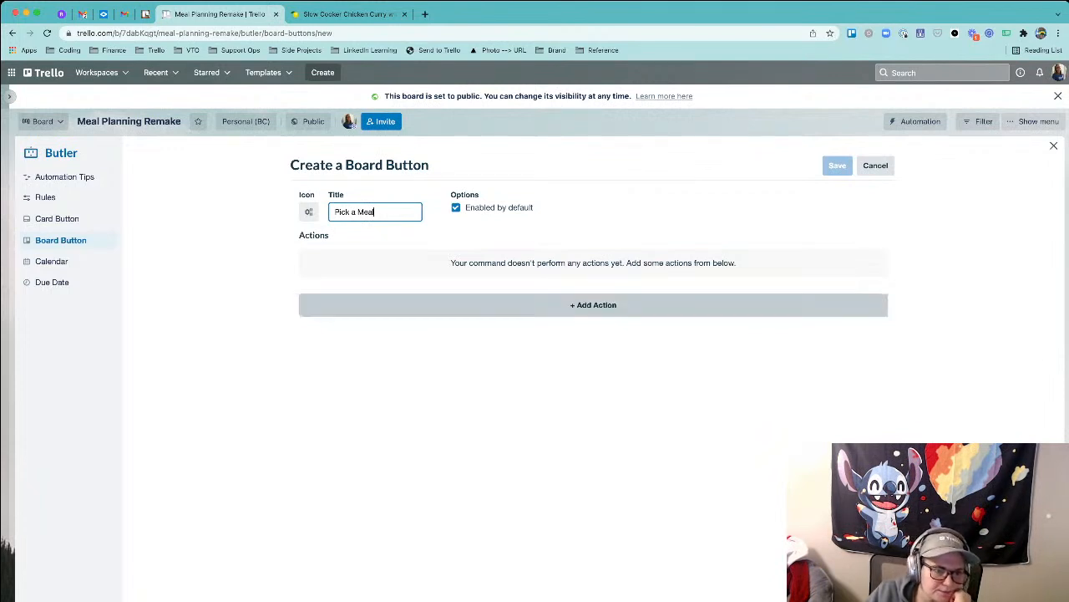
# - Start adding an action to the Pick a Meal board button and bring up the actions for moving cards
pyautogui.click(594, 305)
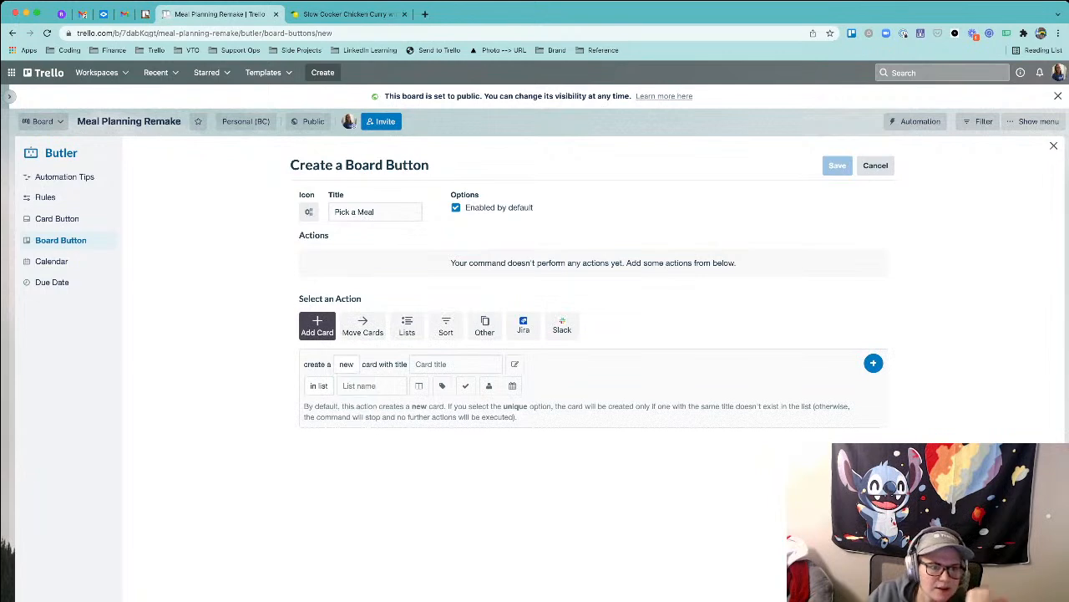
pyautogui.moveTo(347, 364)
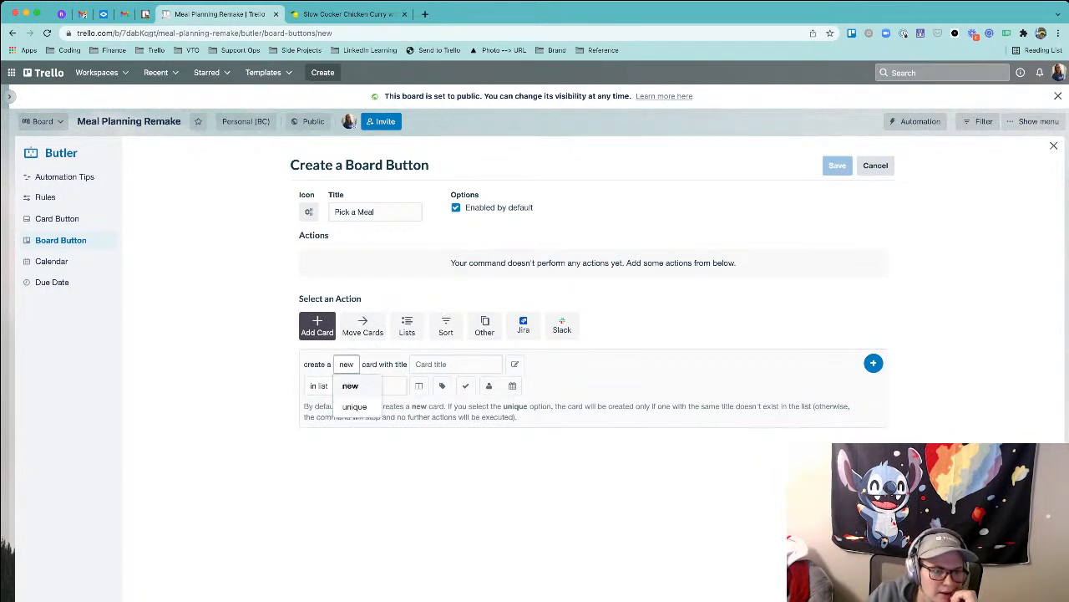
pyautogui.click(407, 326)
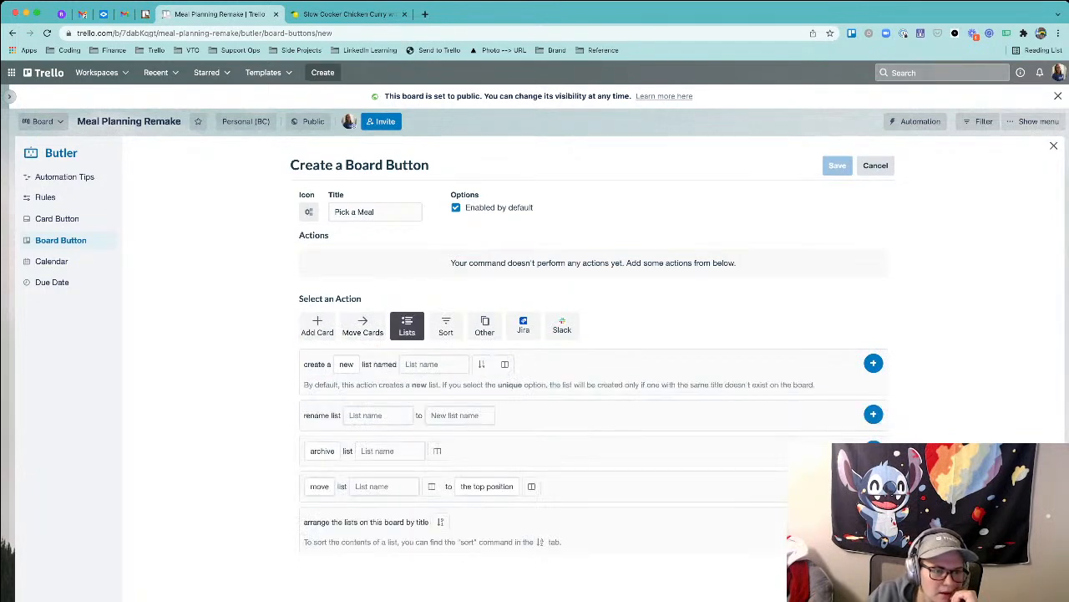
pyautogui.click(445, 326)
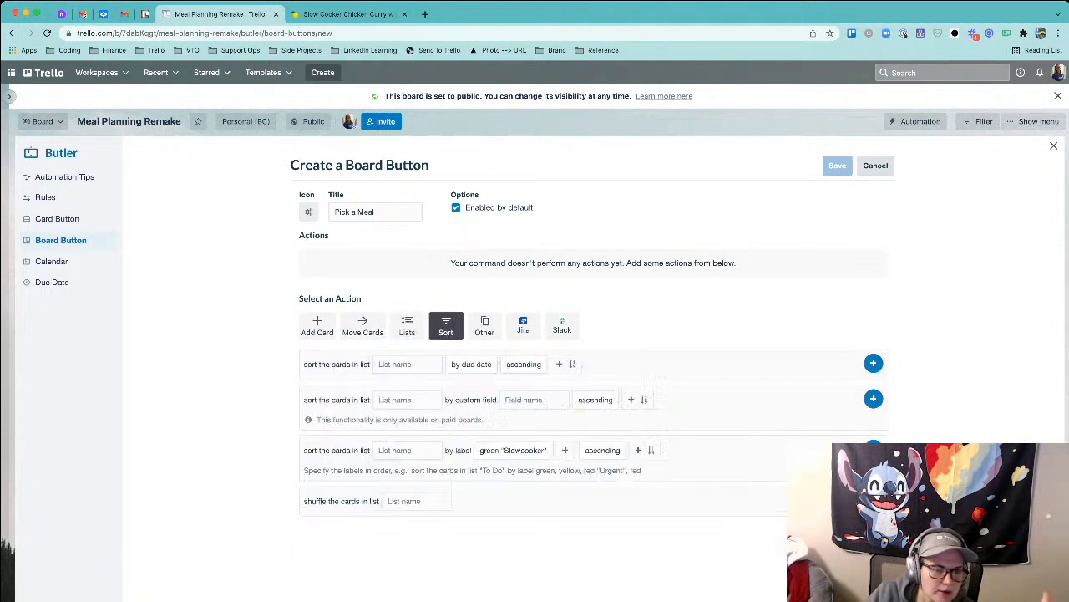
pyautogui.click(407, 326)
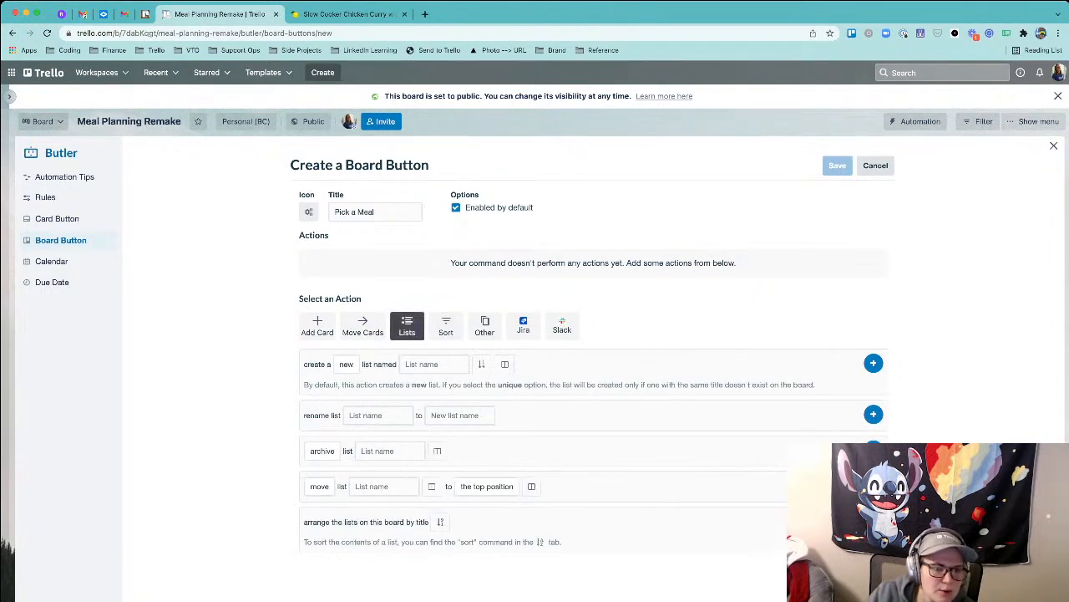
pyautogui.click(363, 326)
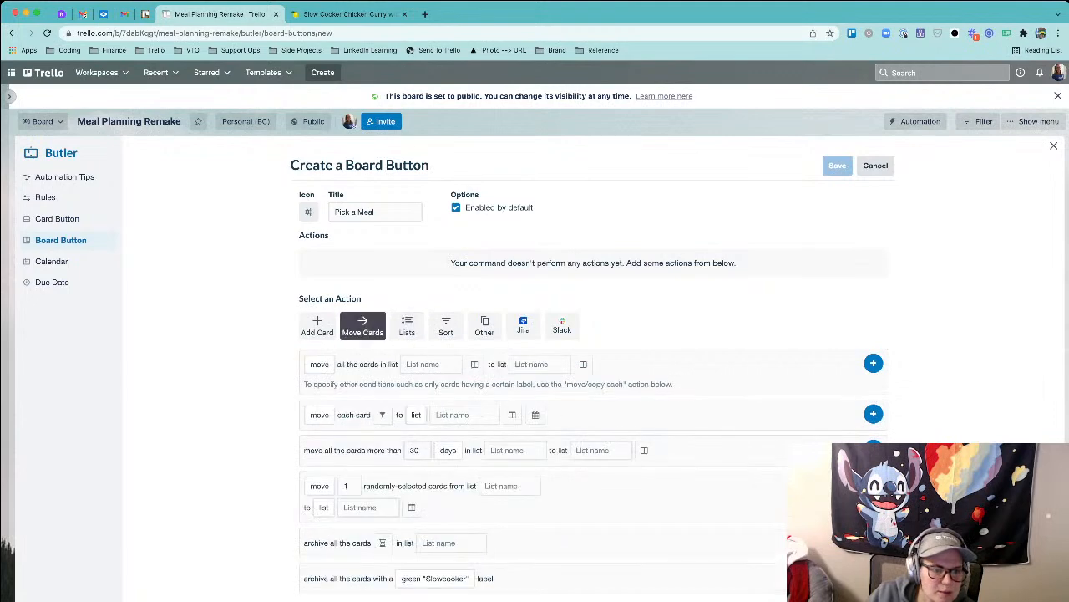
# - Add an action moving 1 randomly-selected card from Recipe Bank to Meals On Deck, save the board button and close the automation editor
pyautogui.click(319, 485)
pyautogui.click(323, 507)
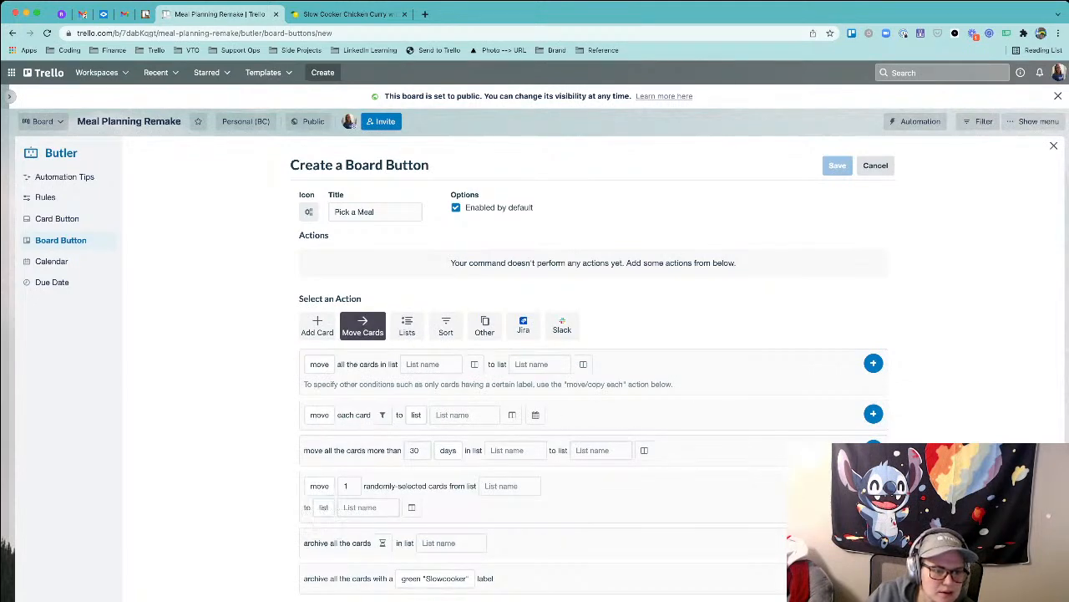
pyautogui.click(509, 486)
pyautogui.click(508, 577)
pyautogui.click(368, 508)
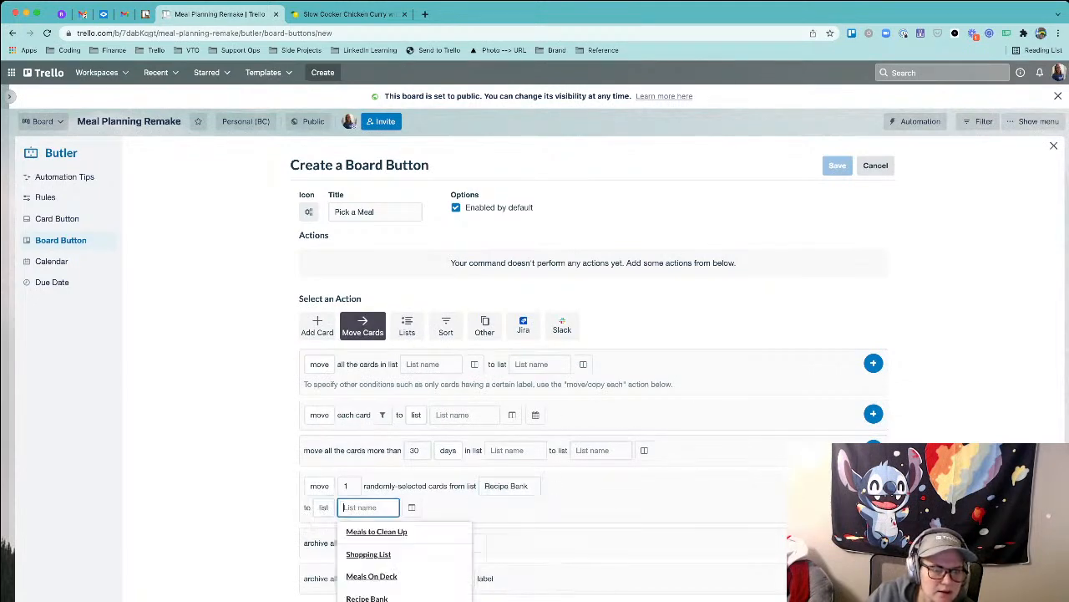
pyautogui.click(371, 576)
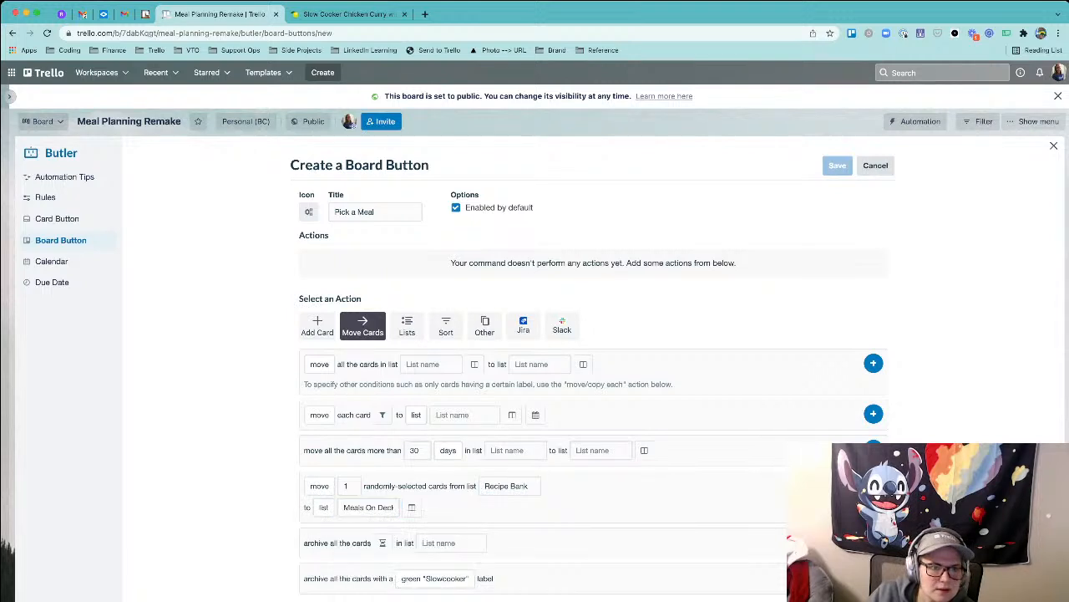
pyautogui.click(873, 485)
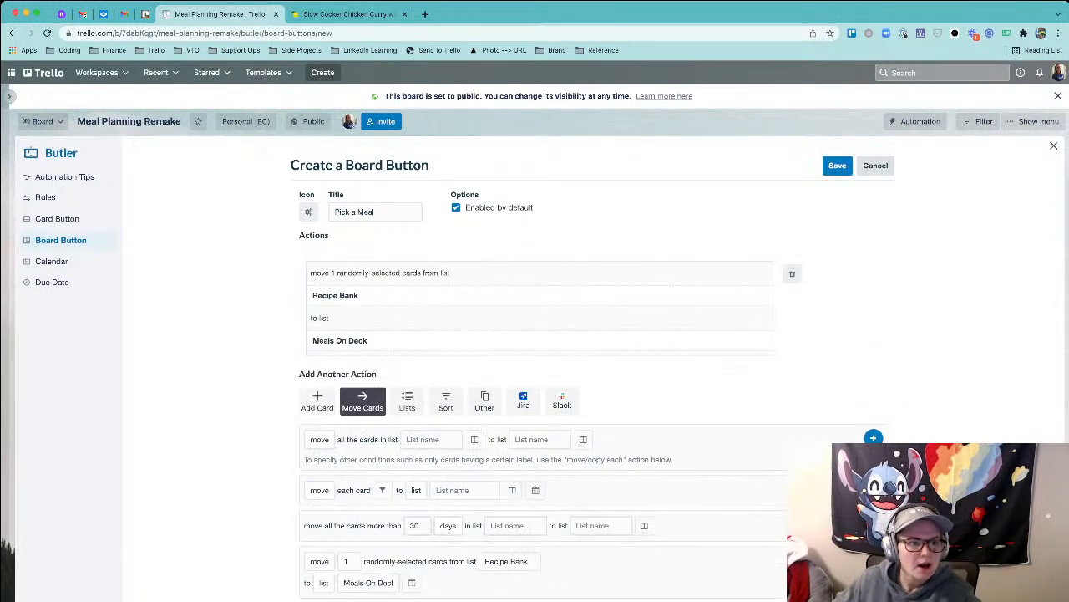
pyautogui.click(837, 165)
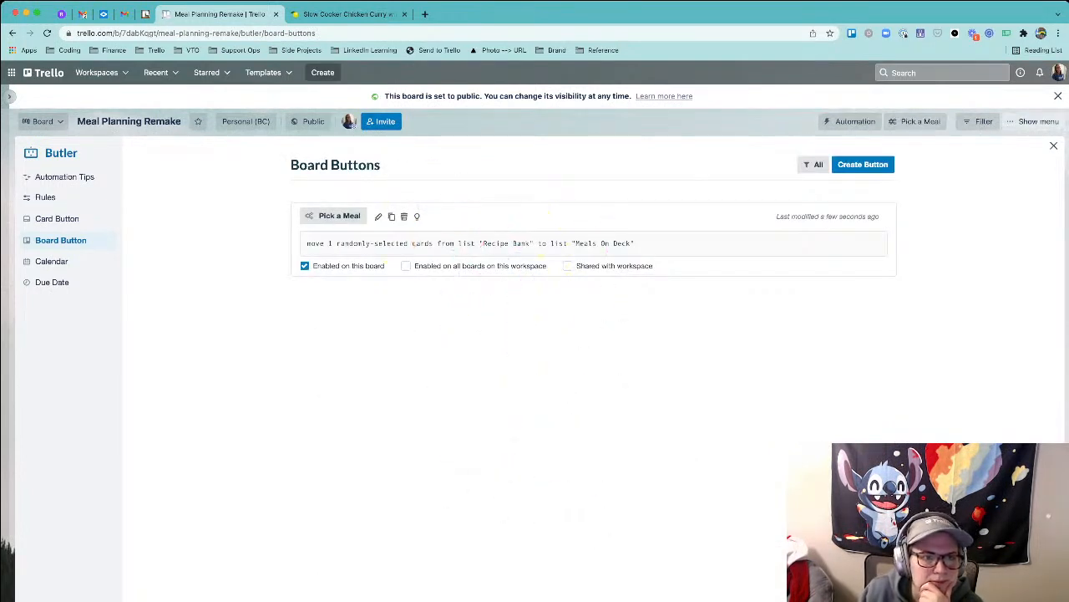
pyautogui.click(1054, 146)
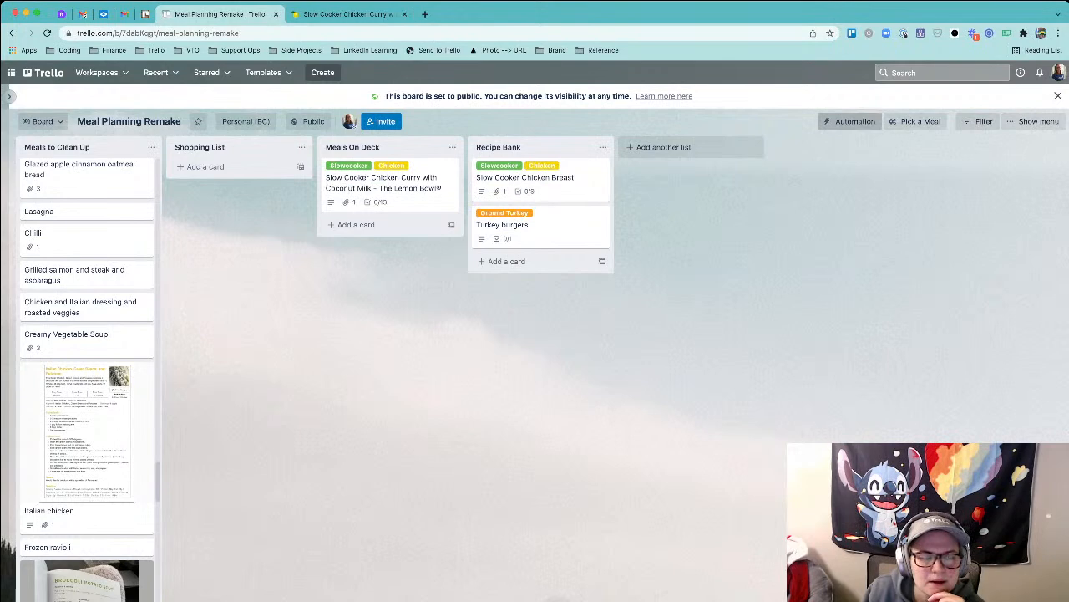
pyautogui.click(851, 121)
pyautogui.click(853, 215)
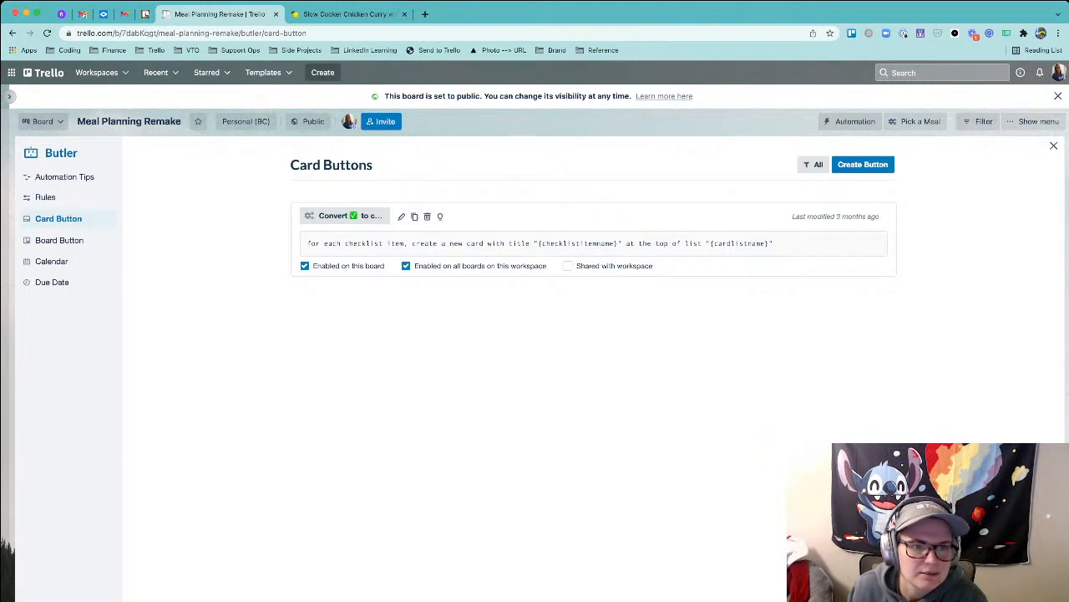
pyautogui.press('Escape')
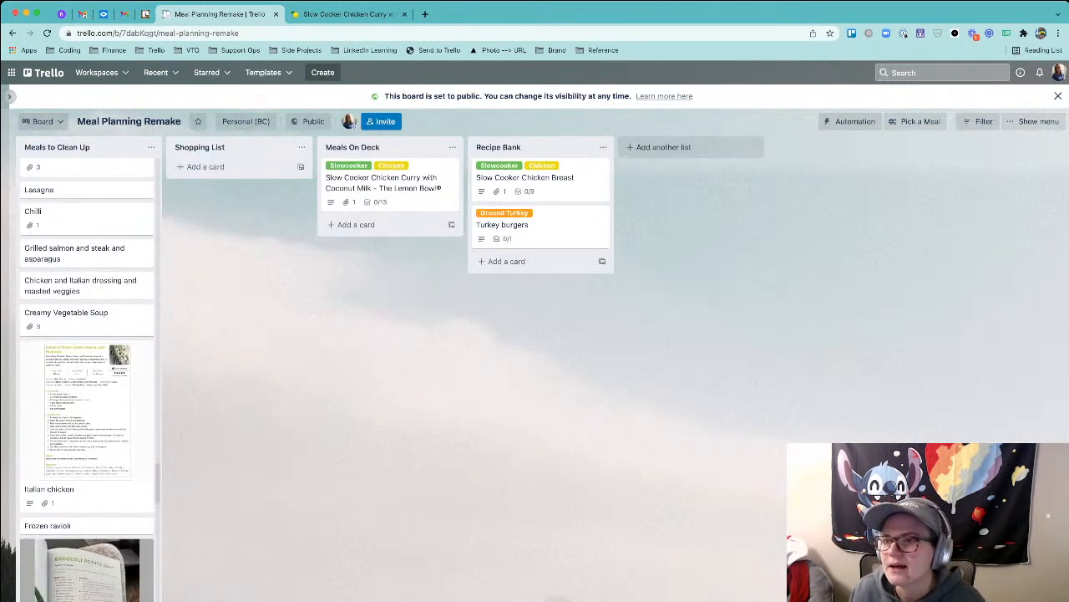
pyautogui.click(535, 147)
pyautogui.click(534, 147)
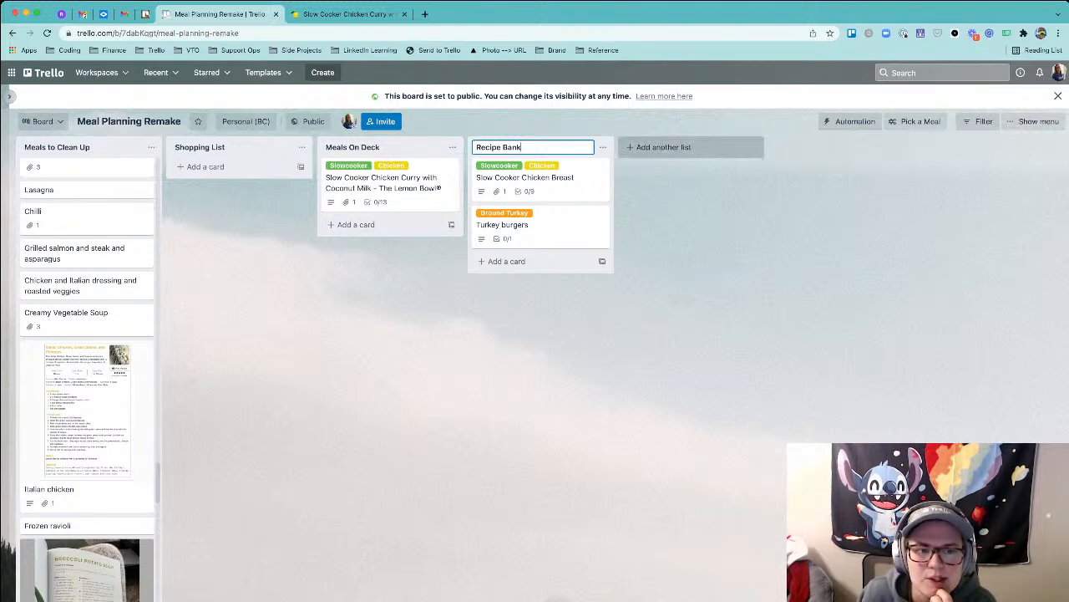
pyautogui.click(669, 201)
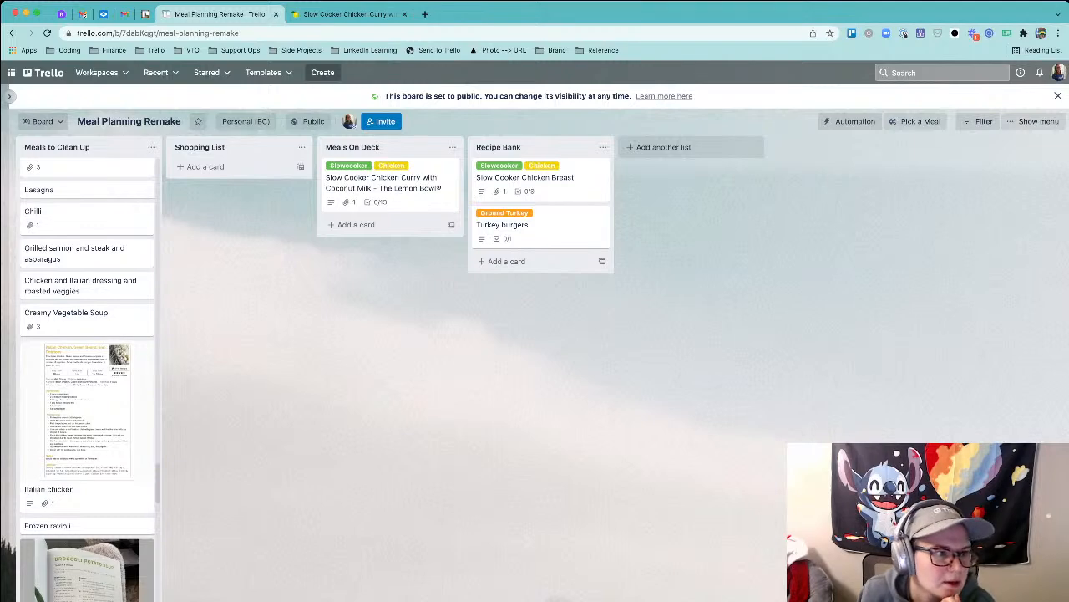
# - Start another board button in the board's automation and title it "Swap Meal"
pyautogui.click(853, 122)
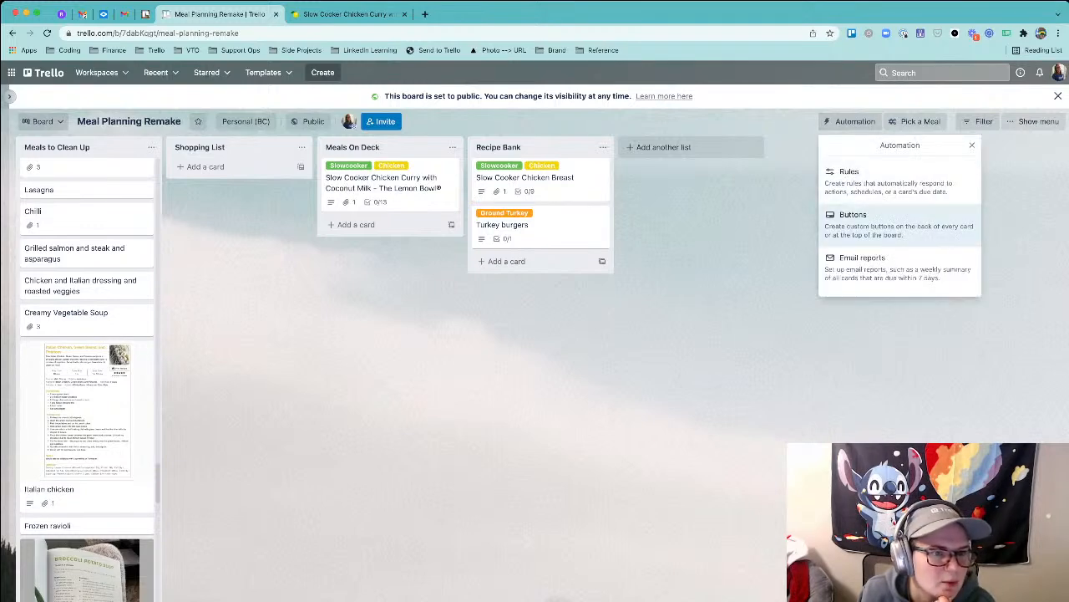
pyautogui.click(911, 218)
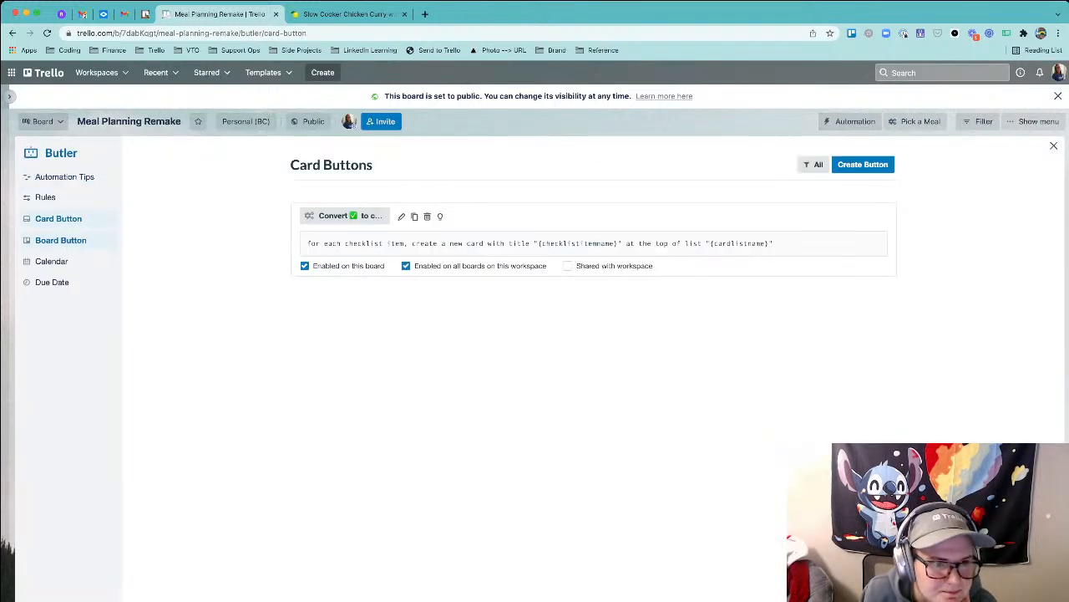
pyautogui.click(61, 240)
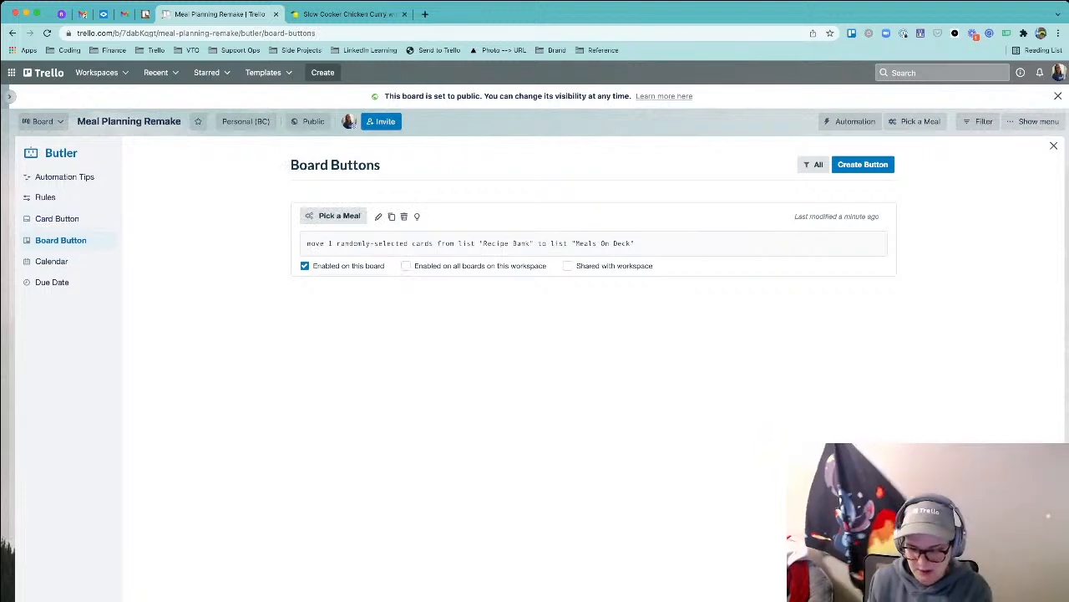
pyautogui.click(863, 165)
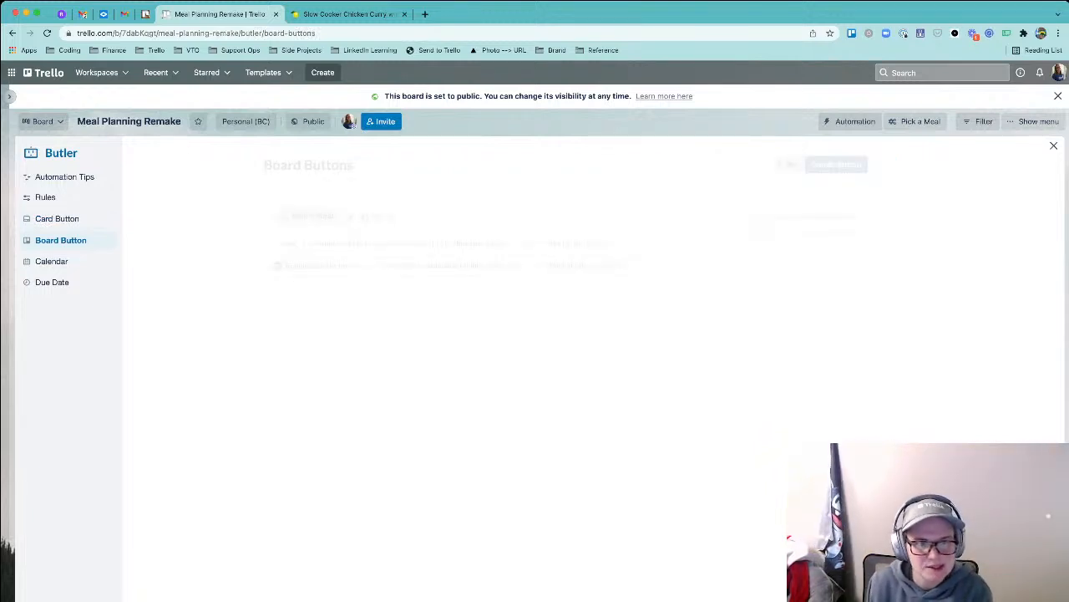
pyautogui.click(375, 212)
pyautogui.write('Swap meal')
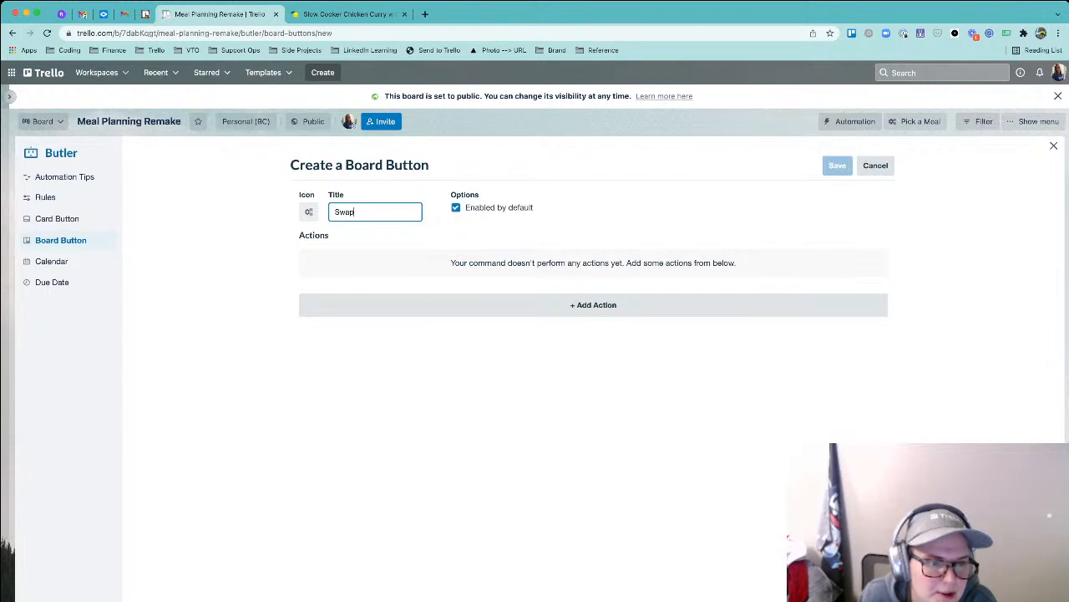
pyautogui.press('BackSpace')
pyautogui.press('BackSpace')
pyautogui.press('BackSpace')
pyautogui.press('BackSpace')
pyautogui.write('Meal')
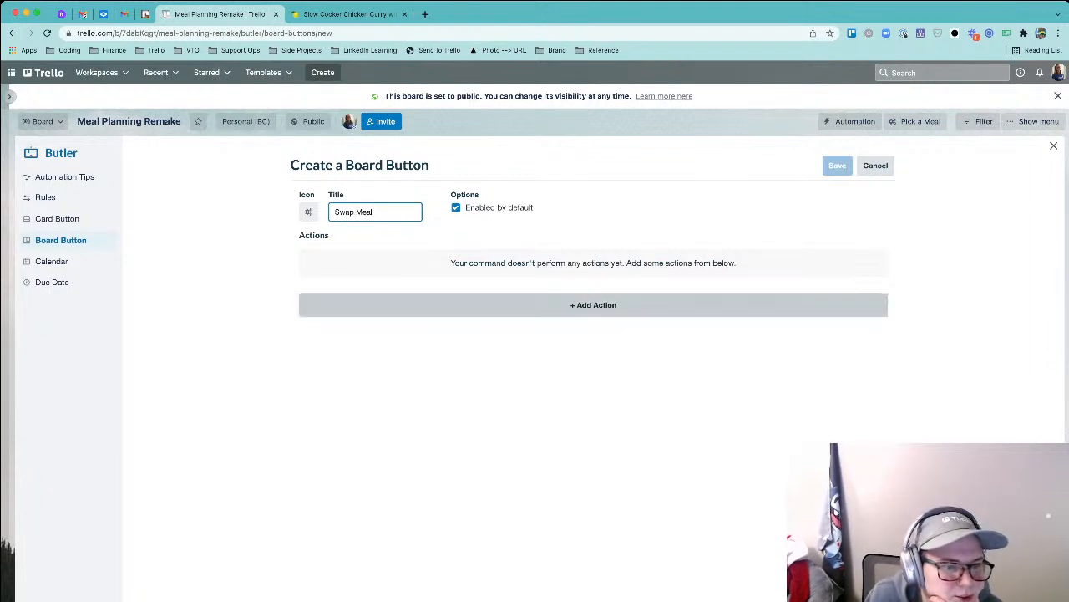
# - Examine the card-moving, list and sorting actions available for the Swap Meal button, and leave the automation editor without saving
pyautogui.click(593, 305)
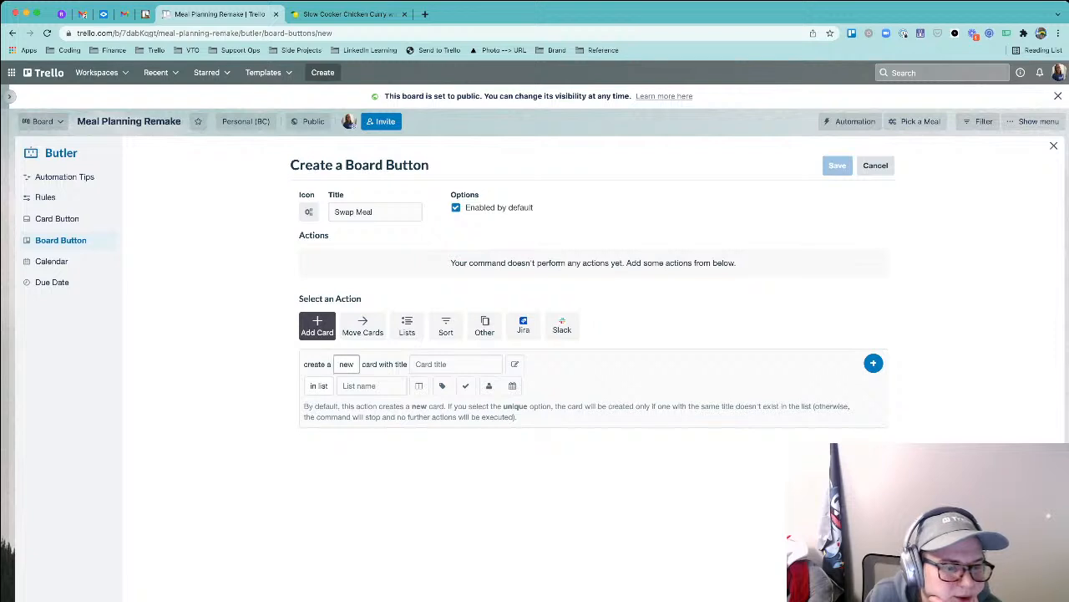
pyautogui.click(363, 325)
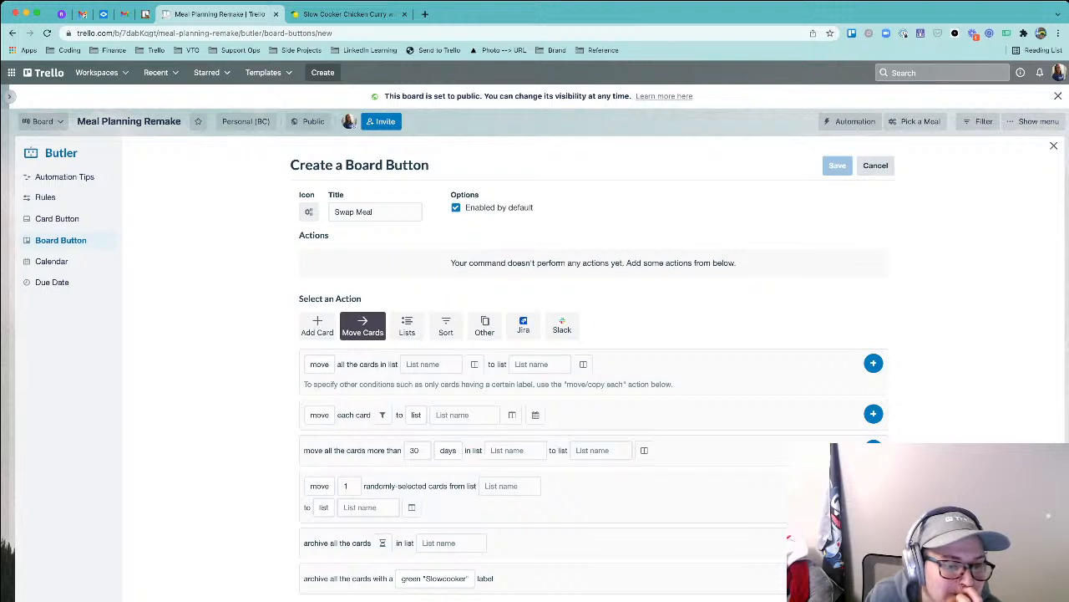
pyautogui.click(324, 507)
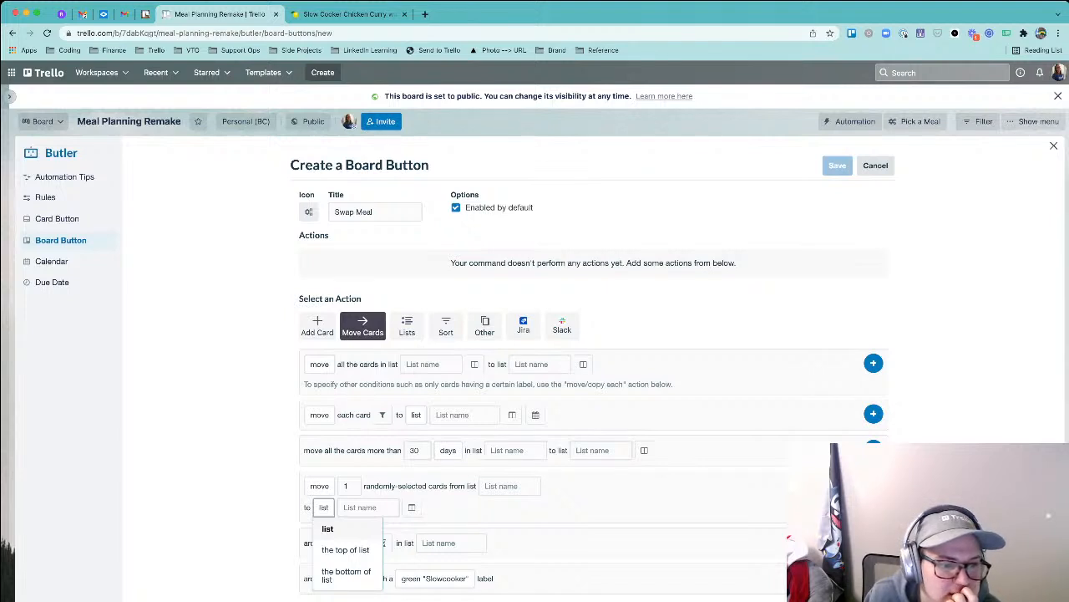
pyautogui.click(324, 508)
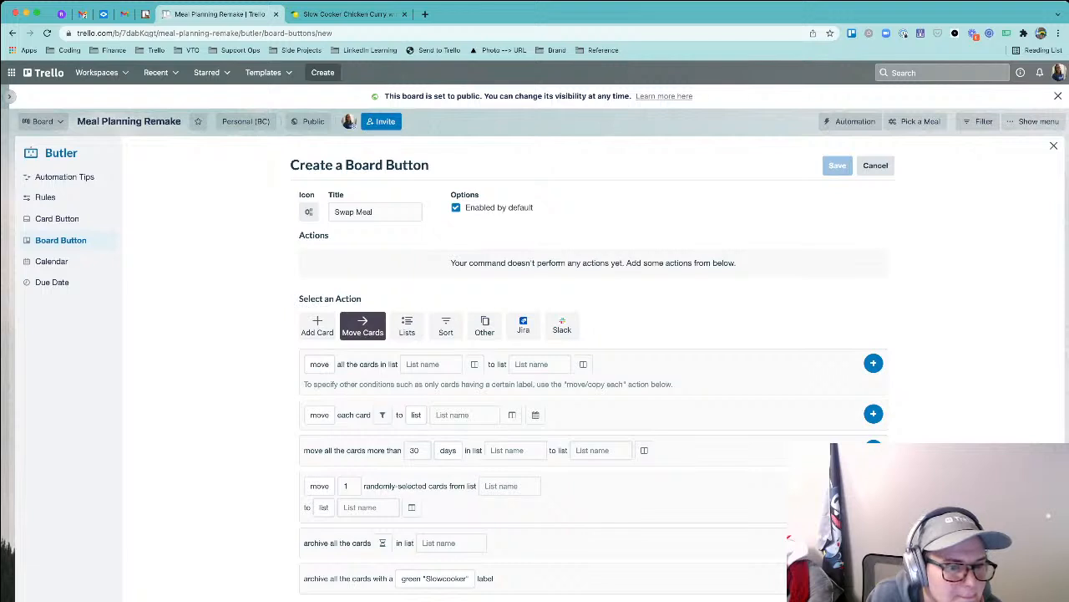
pyautogui.moveTo(319, 365)
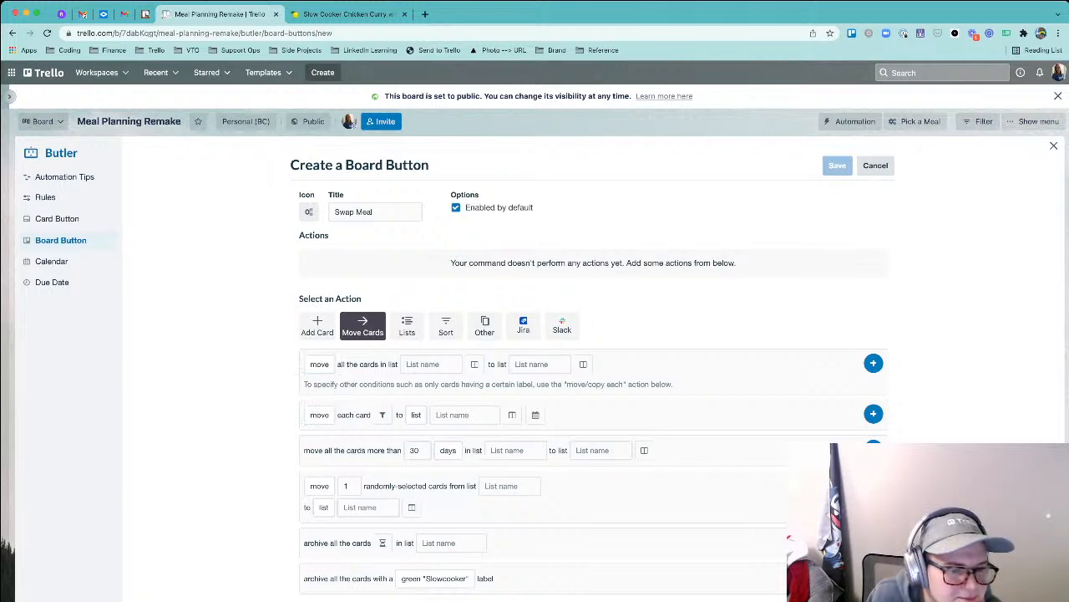
pyautogui.click(407, 326)
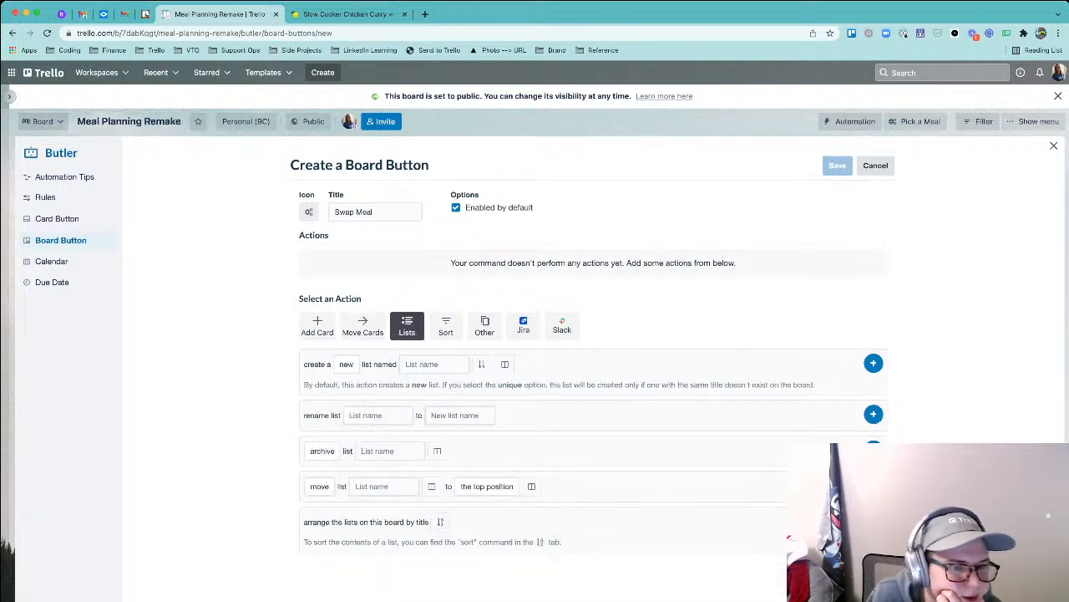
pyautogui.click(446, 326)
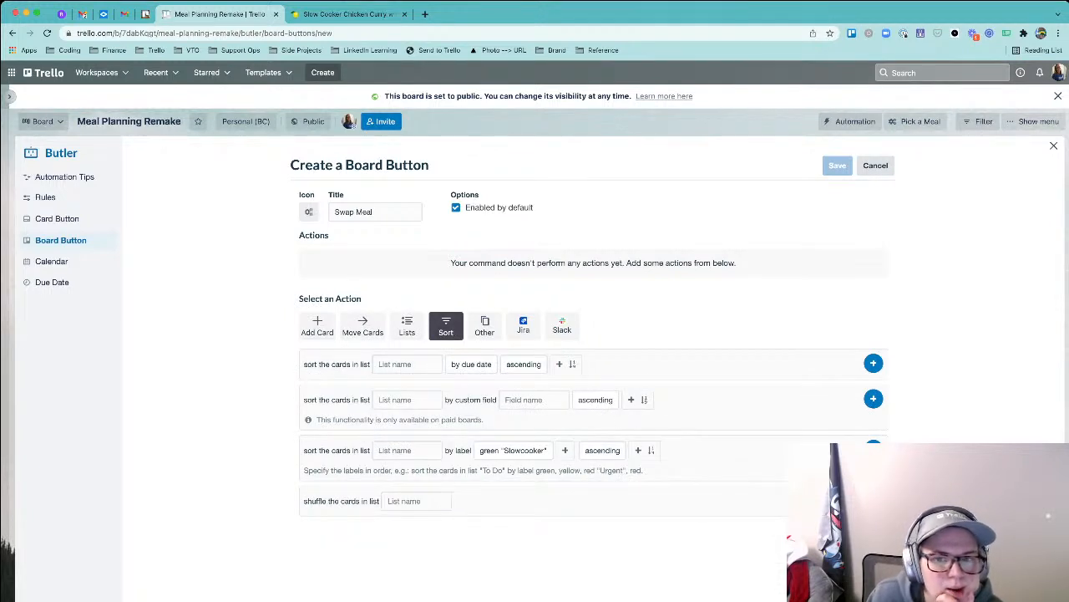
pyautogui.click(362, 326)
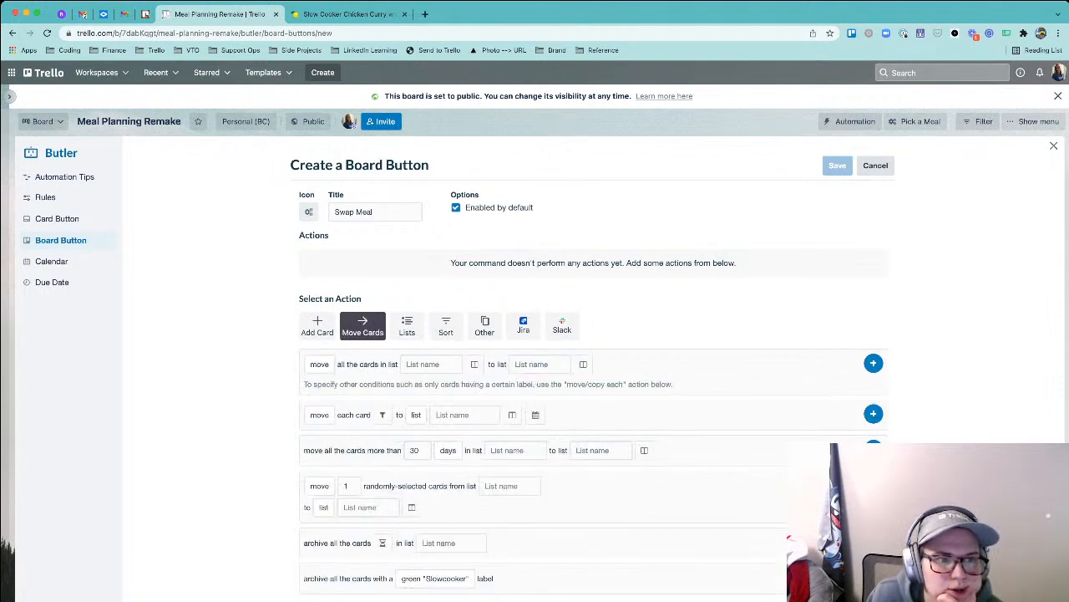
pyautogui.click(1054, 146)
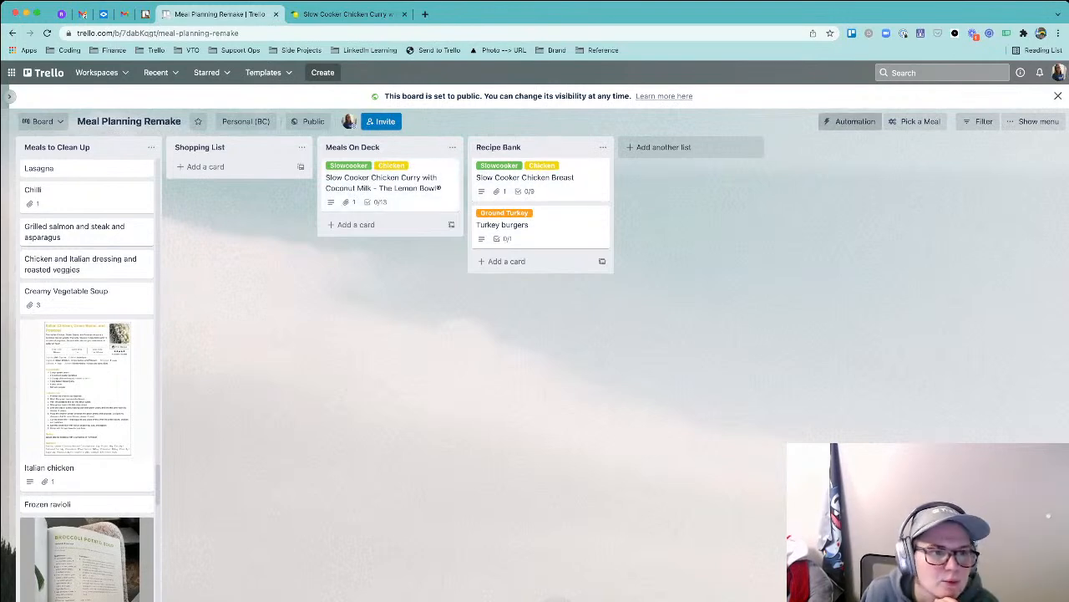
pyautogui.click(851, 121)
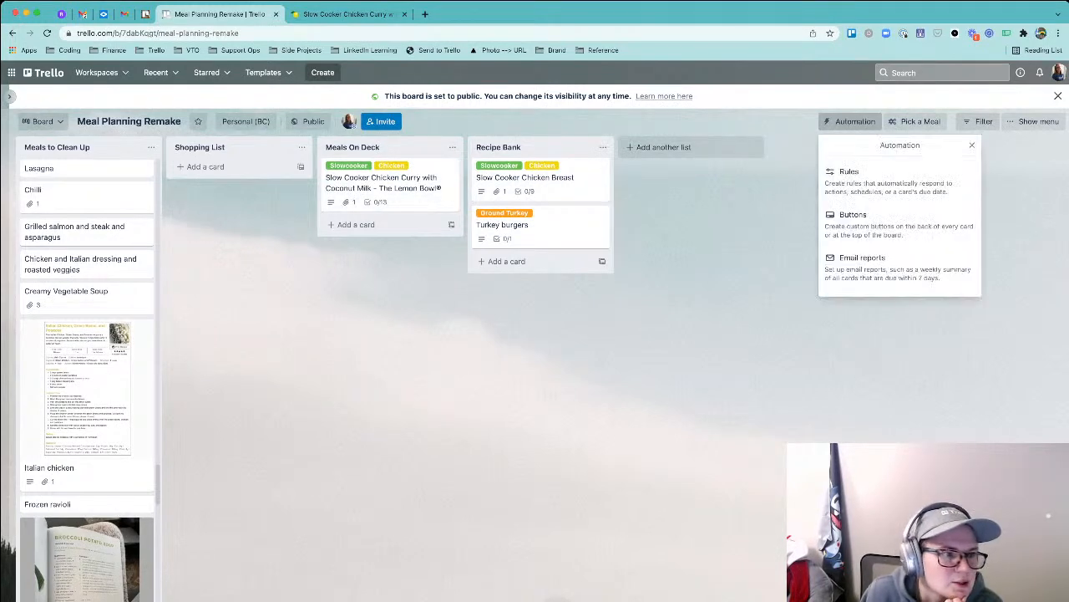
pyautogui.click(869, 179)
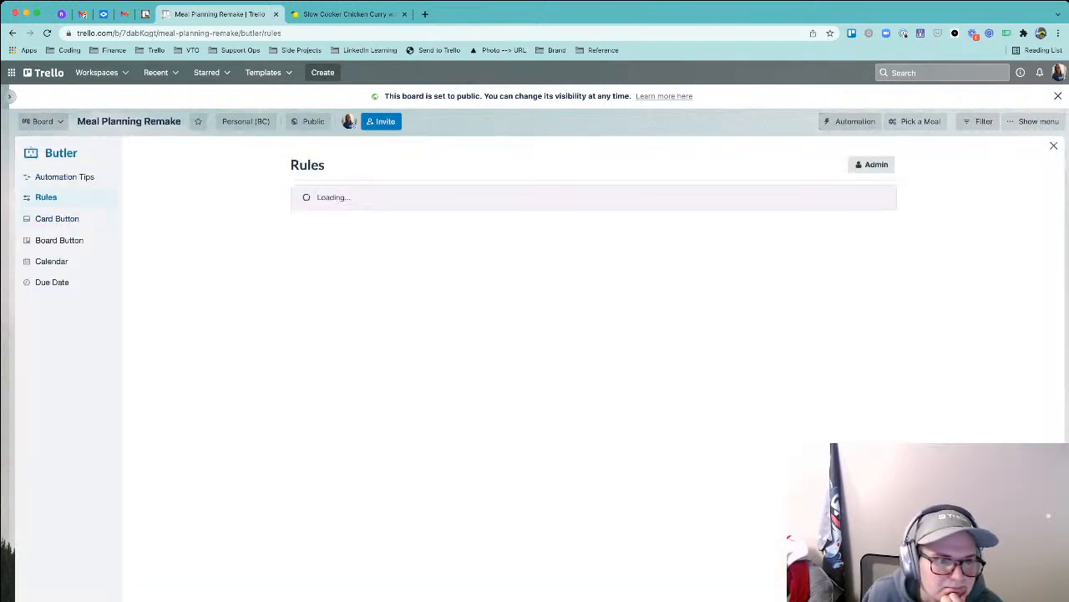
pyautogui.click(867, 164)
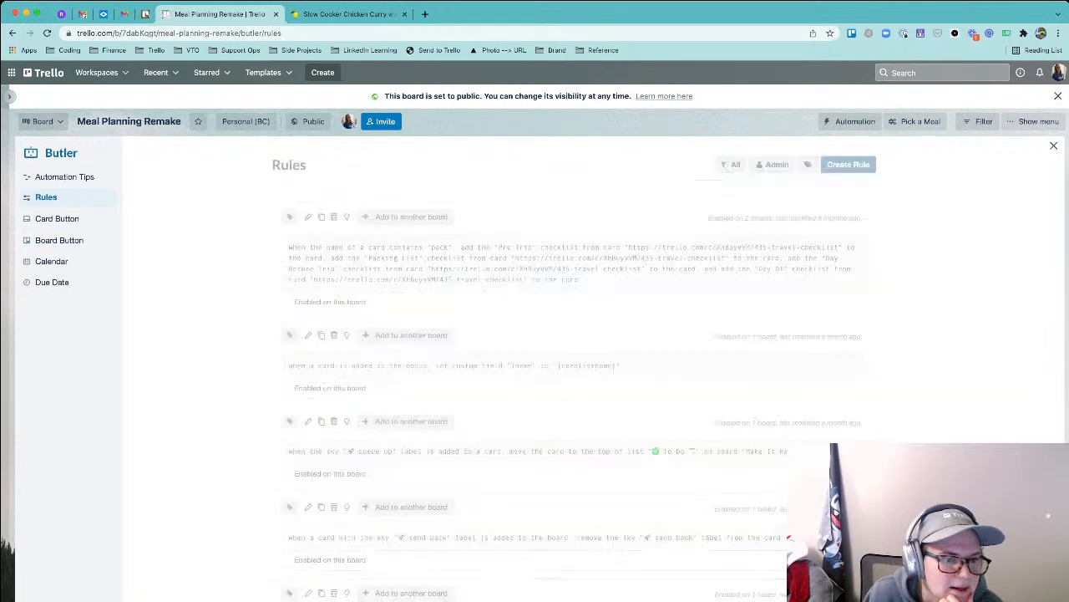
pyautogui.click(593, 261)
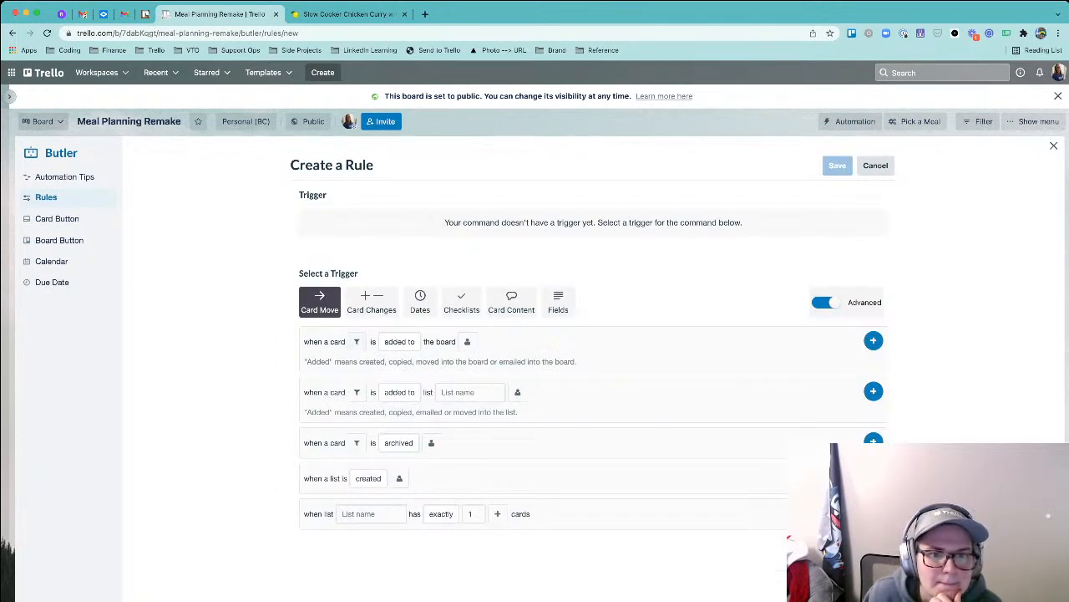
pyautogui.click(1053, 145)
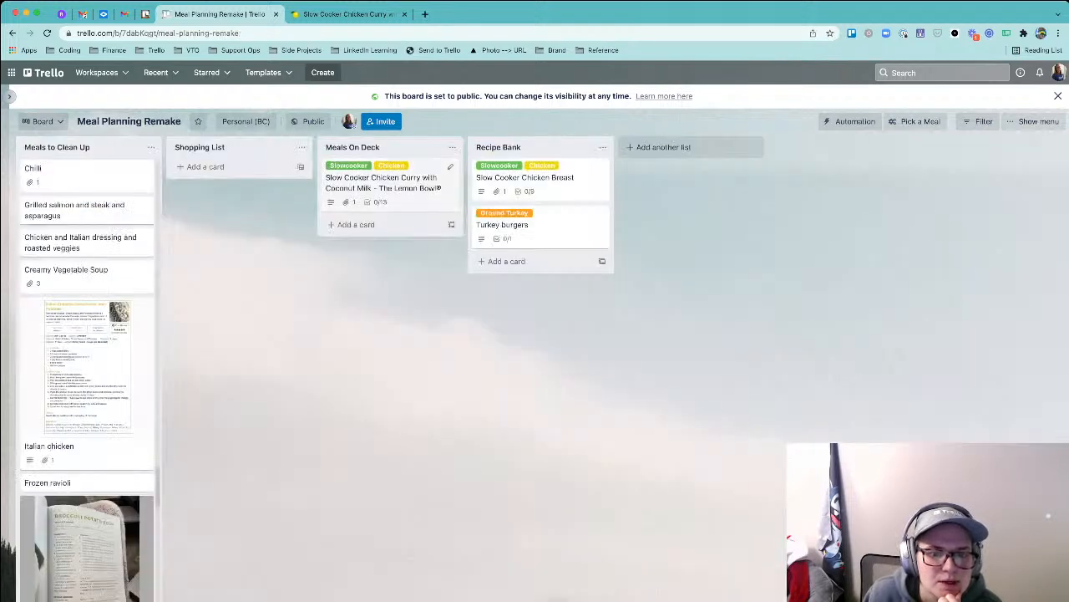
# - Create a sky-blue label named "🚀 swap" from the Slow Cooker Chicken Curry card in Meals On Deck, and close the card
pyautogui.click(384, 182)
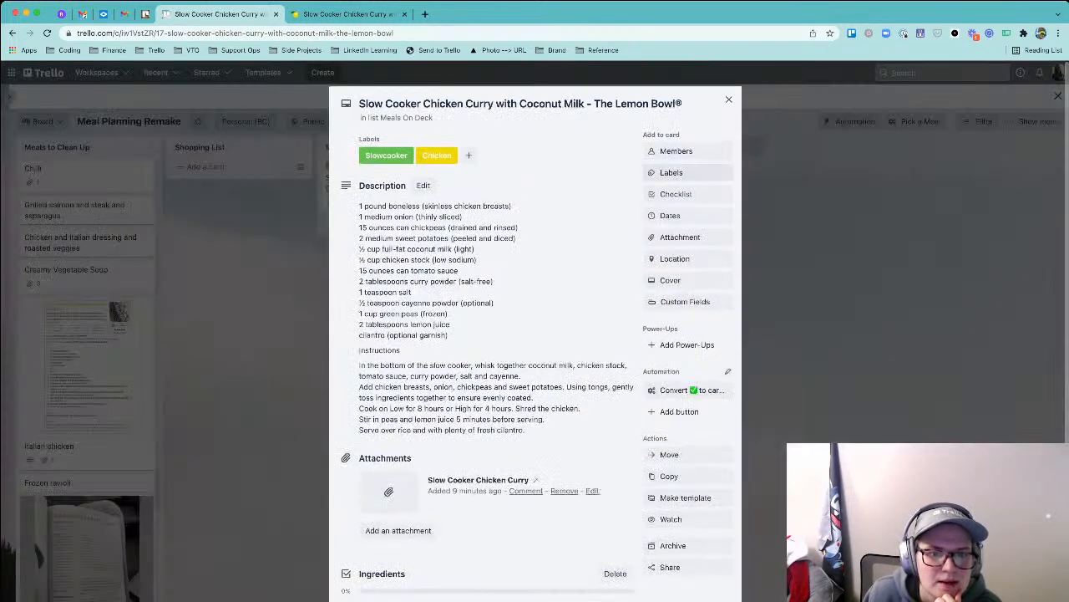
pyautogui.click(672, 172)
pyautogui.click(725, 384)
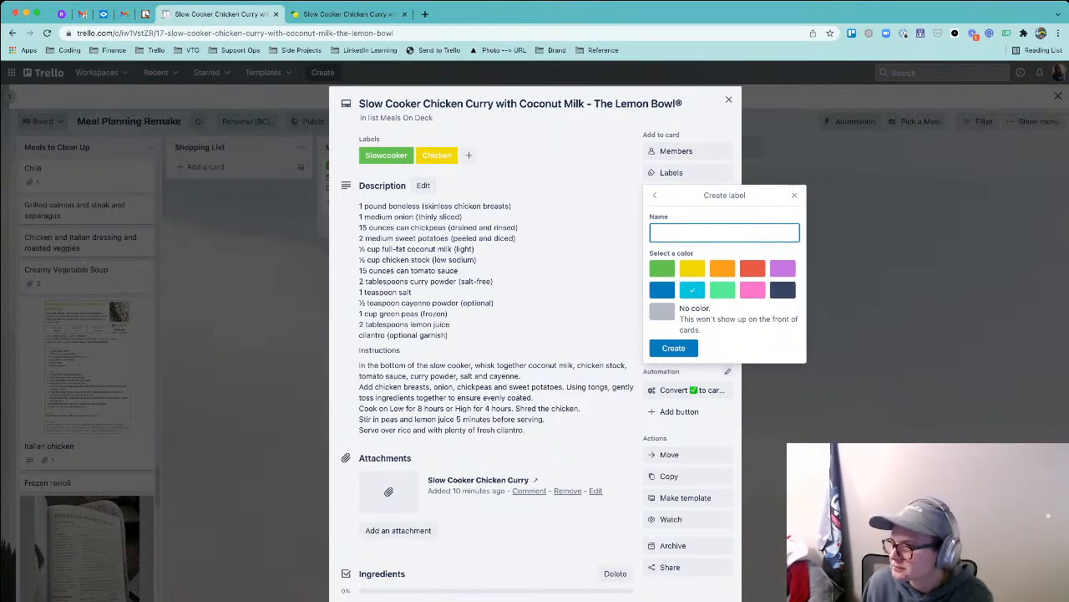
pyautogui.write('🚀')
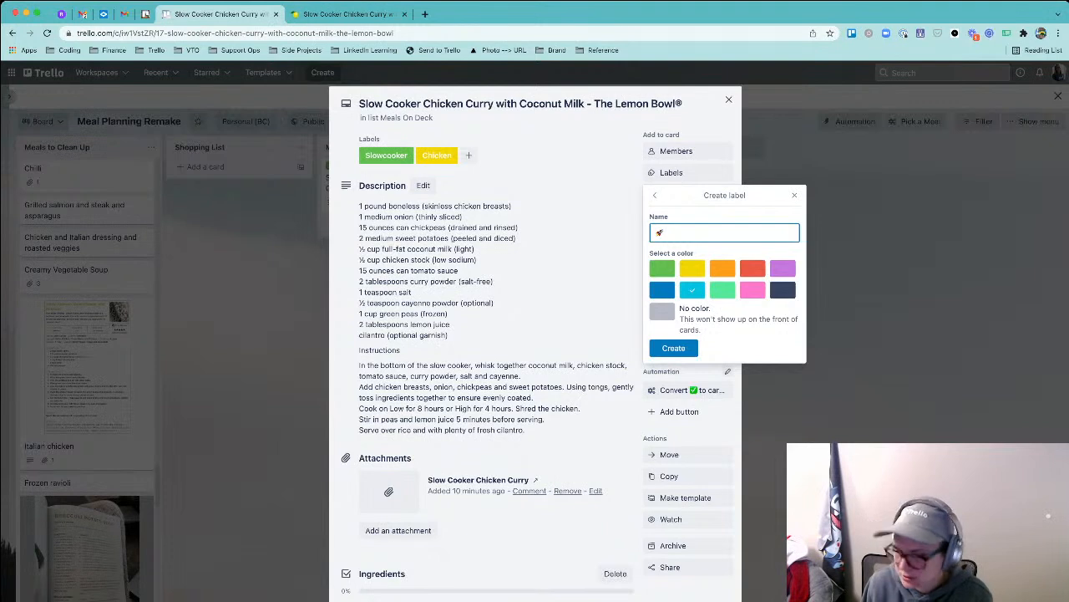
pyautogui.press('ctrl+super+space')
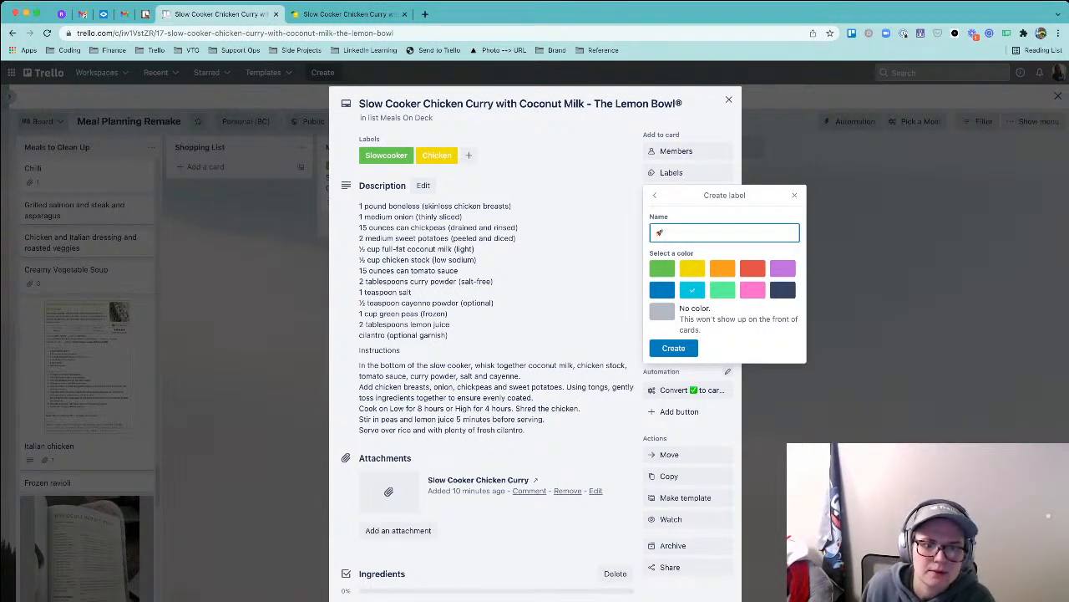
pyautogui.write('send')
pyautogui.press('BackSpace')
pyautogui.press('BackSpace')
pyautogui.press('BackSpace')
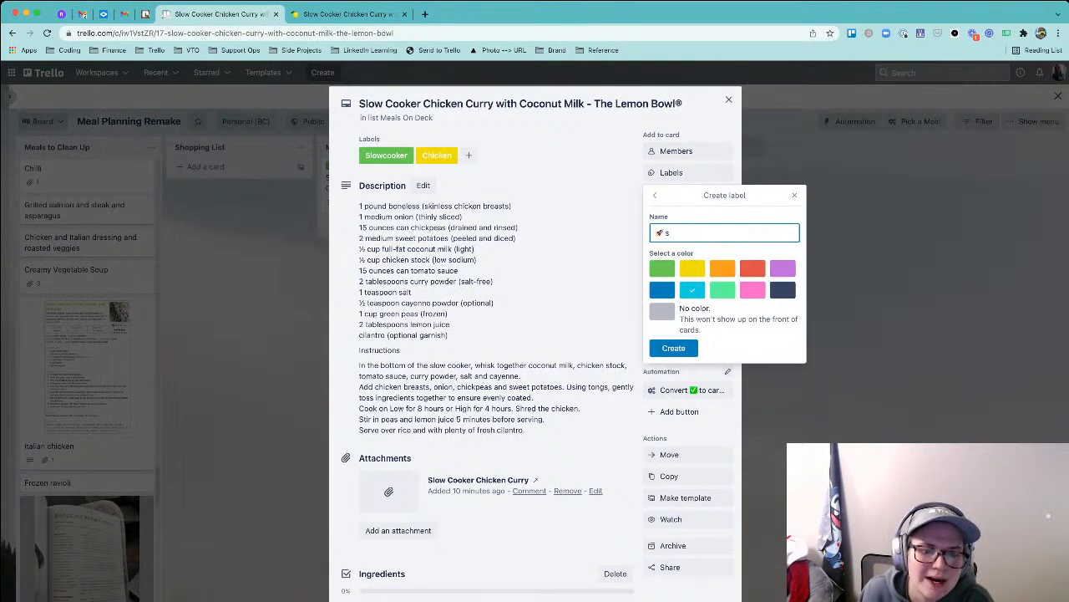
pyautogui.write('wap')
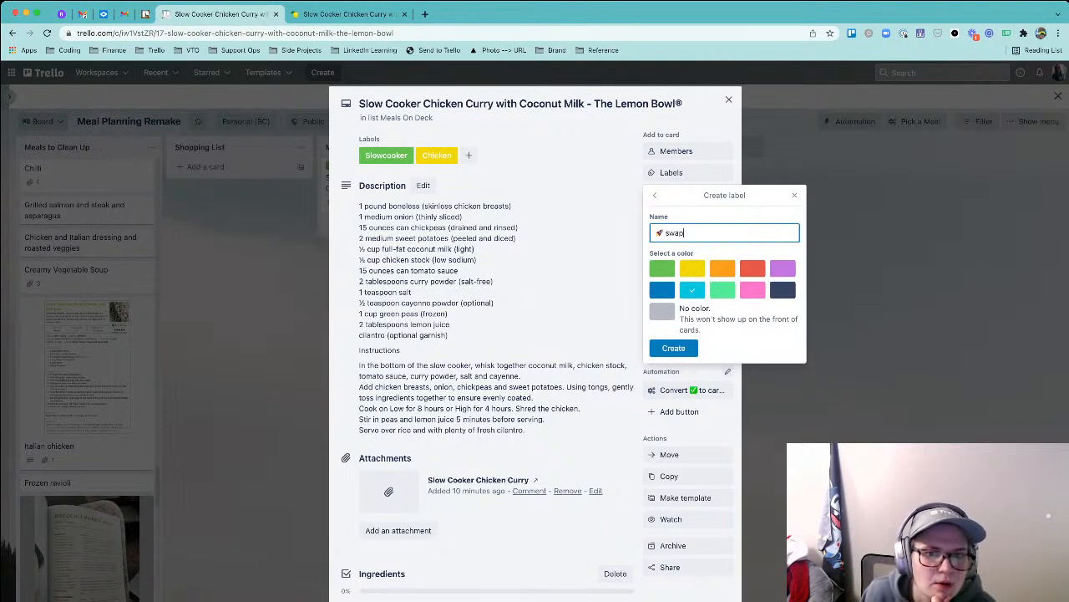
pyautogui.press('Return')
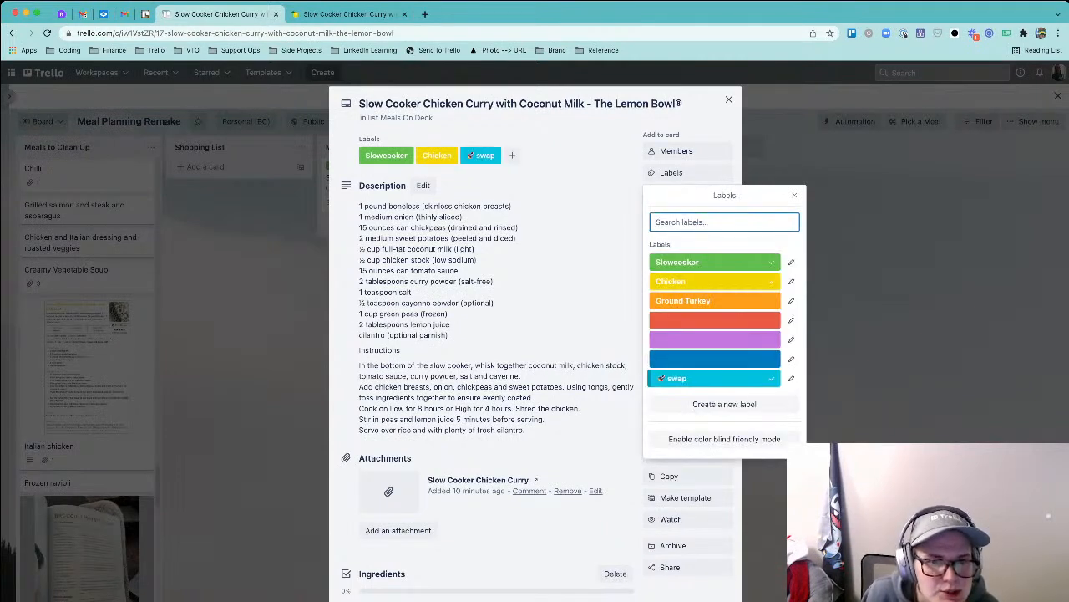
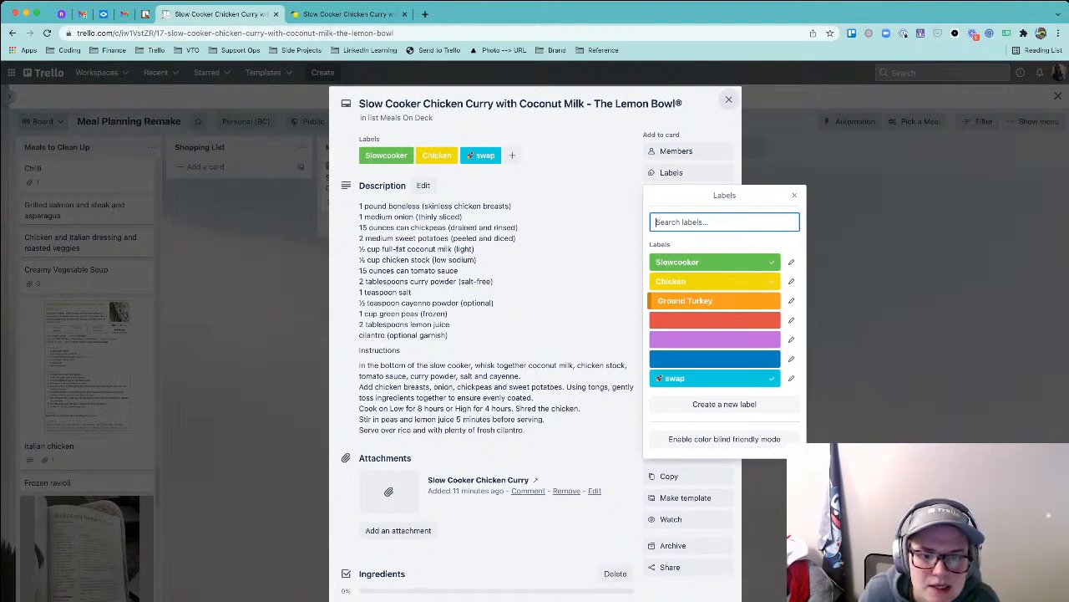
pyautogui.click(729, 100)
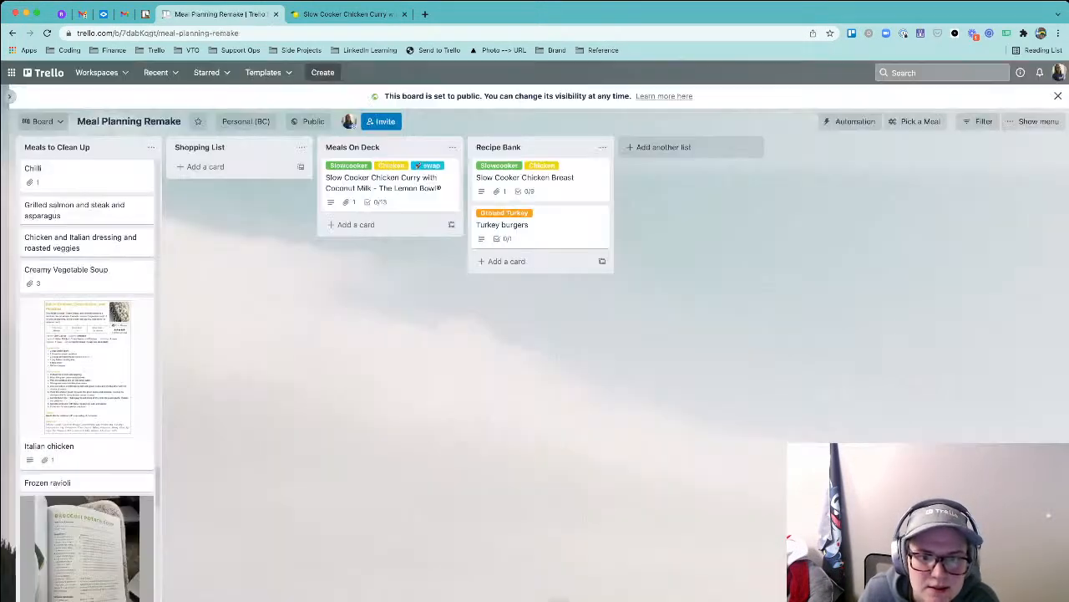
# - Remove the "🚀 swap" label from the Slow Cooker Chicken Curry card and close the card
pyautogui.click(383, 182)
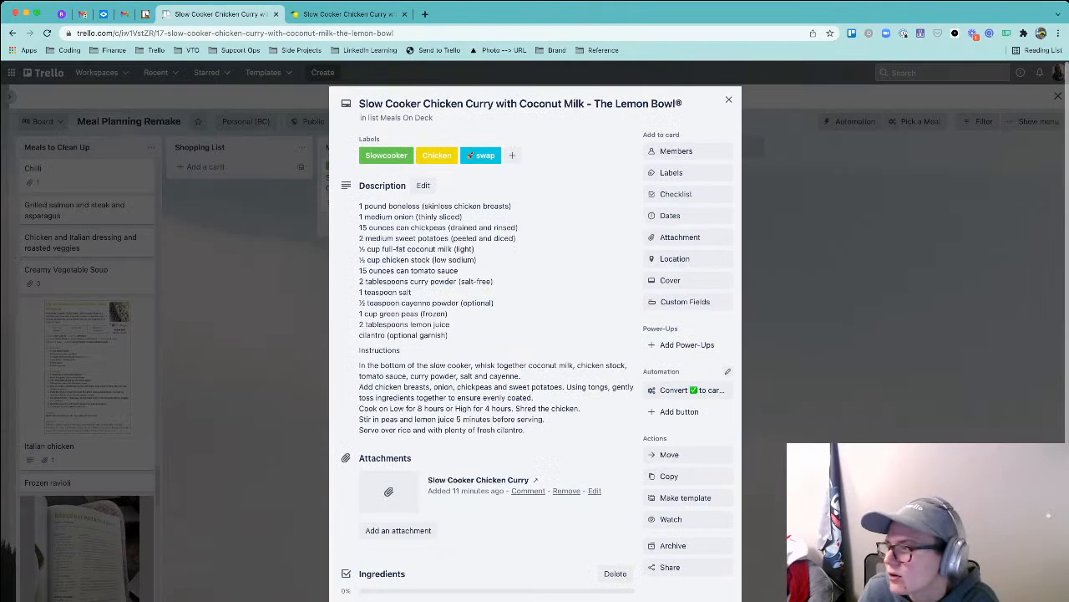
pyautogui.click(671, 173)
pyautogui.click(710, 378)
pyautogui.press('Escape')
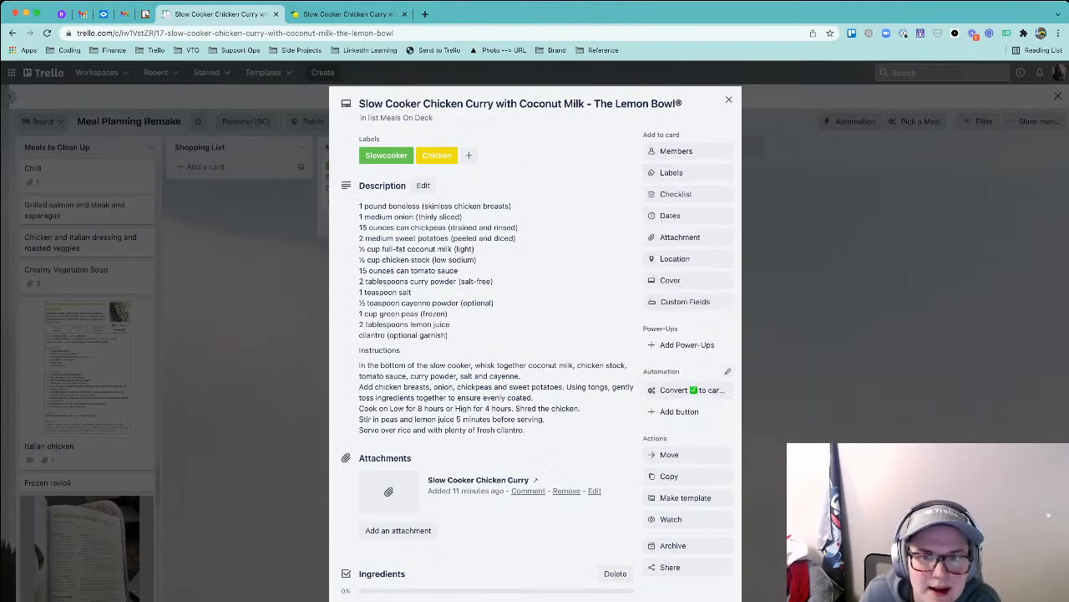
pyautogui.click(728, 99)
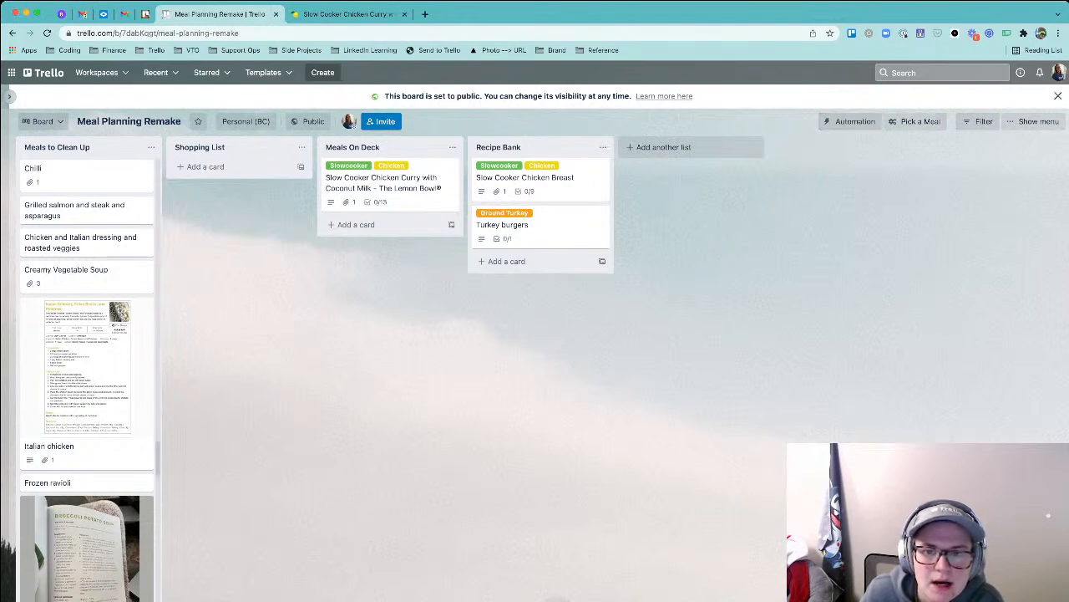
# - Start a new automation rule triggered when the sky "🚀 swap" label is added to a card
pyautogui.click(850, 122)
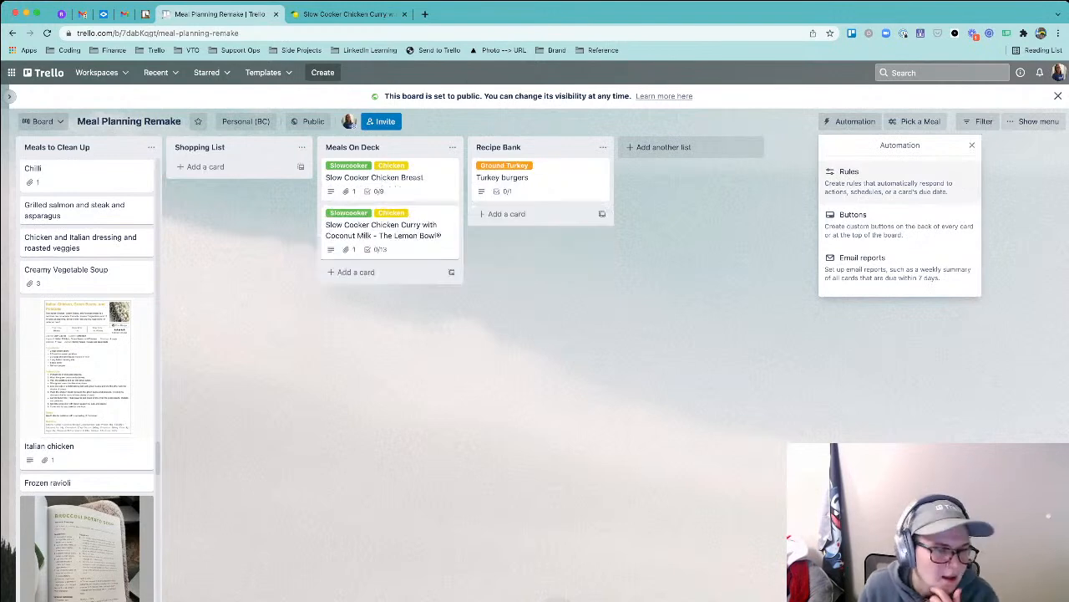
pyautogui.click(900, 183)
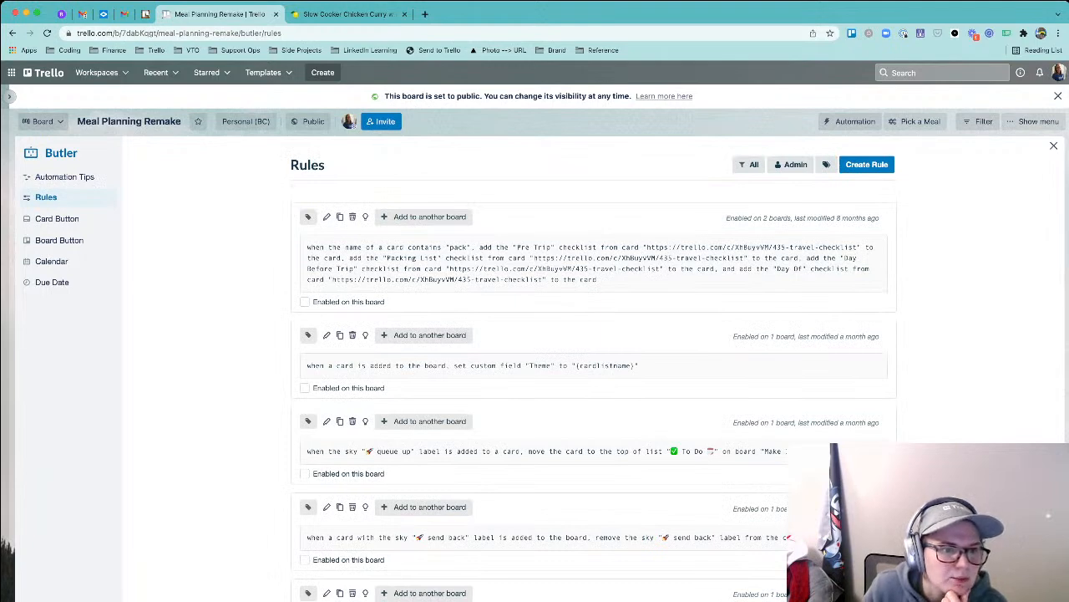
pyautogui.click(866, 164)
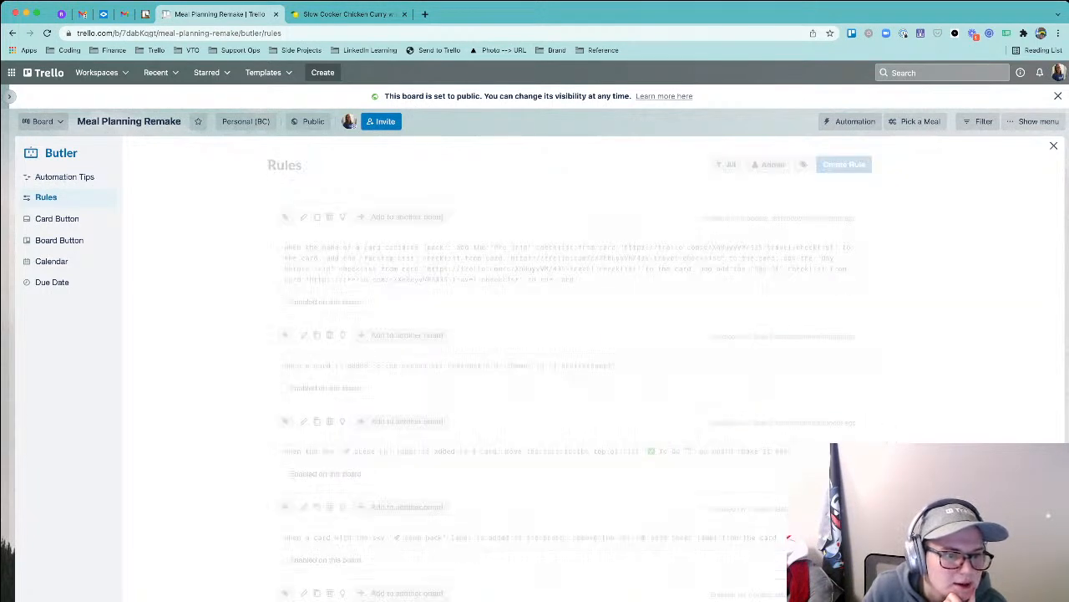
pyautogui.click(593, 260)
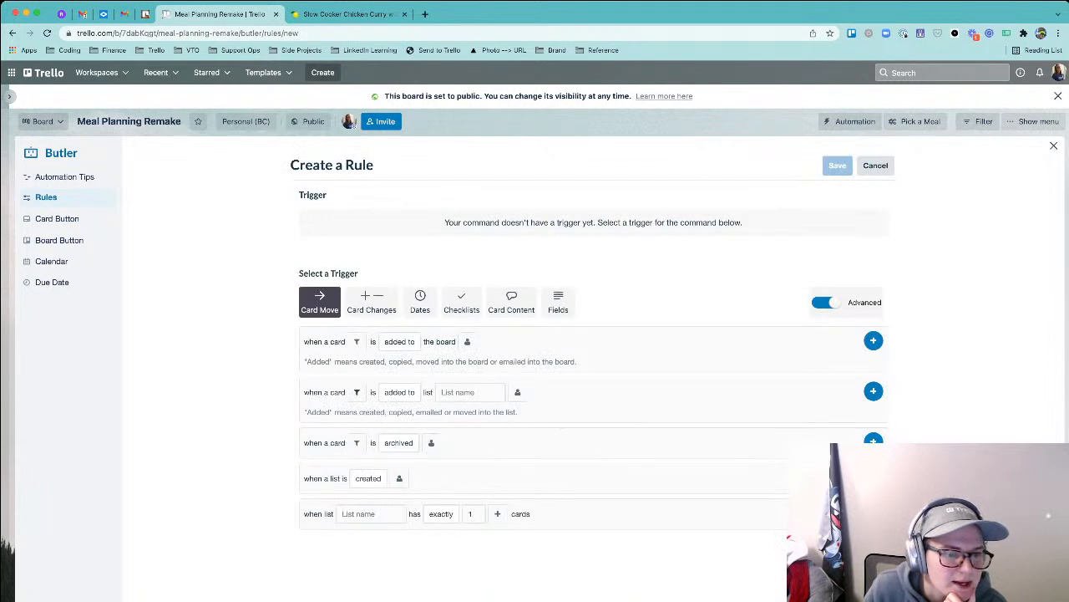
pyautogui.click(372, 302)
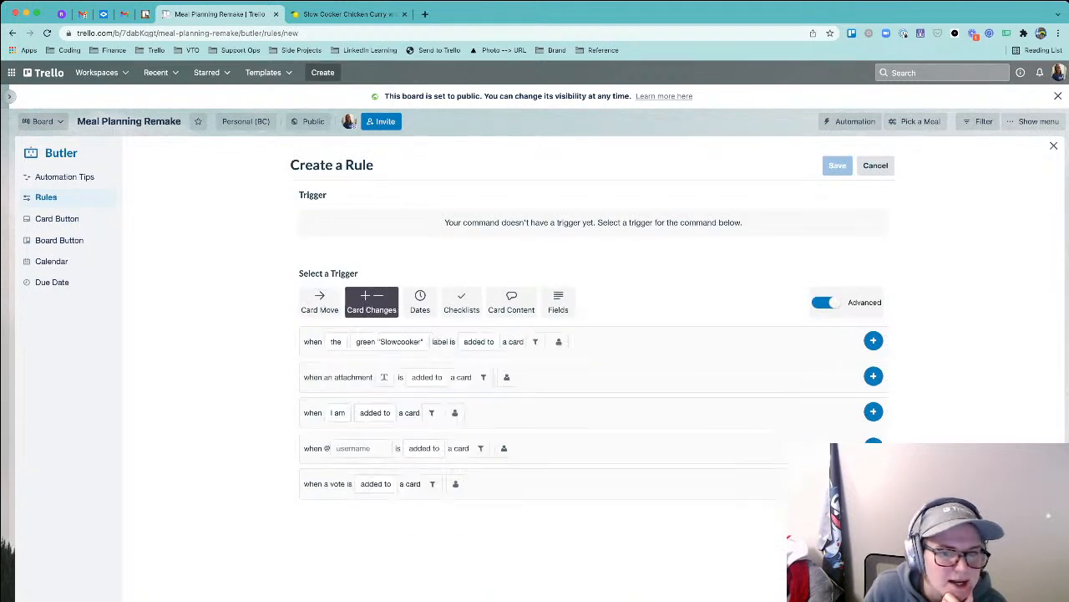
pyautogui.click(390, 341)
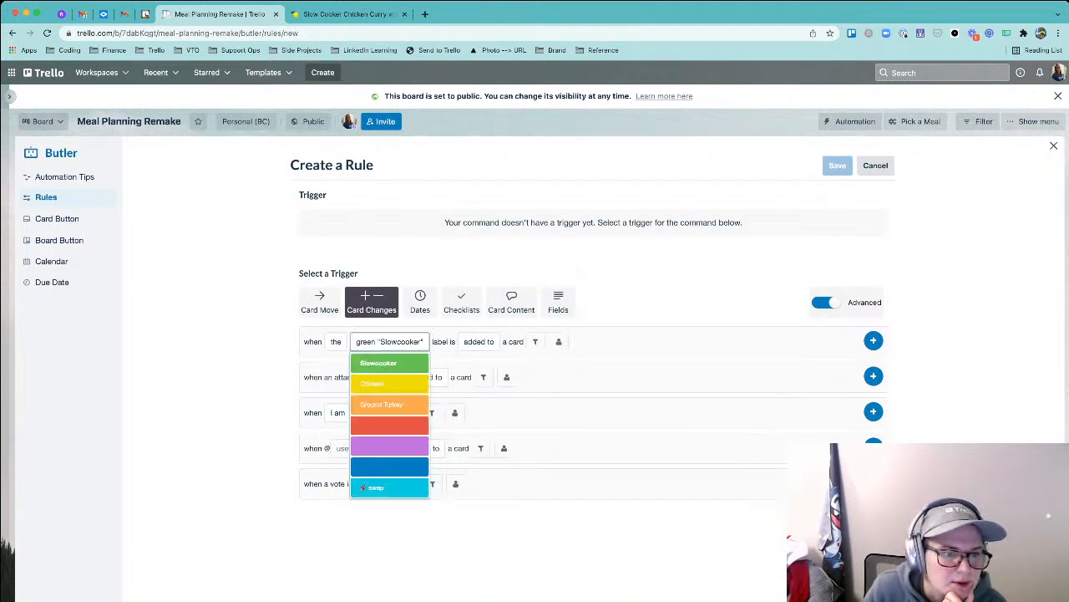
pyautogui.click(389, 487)
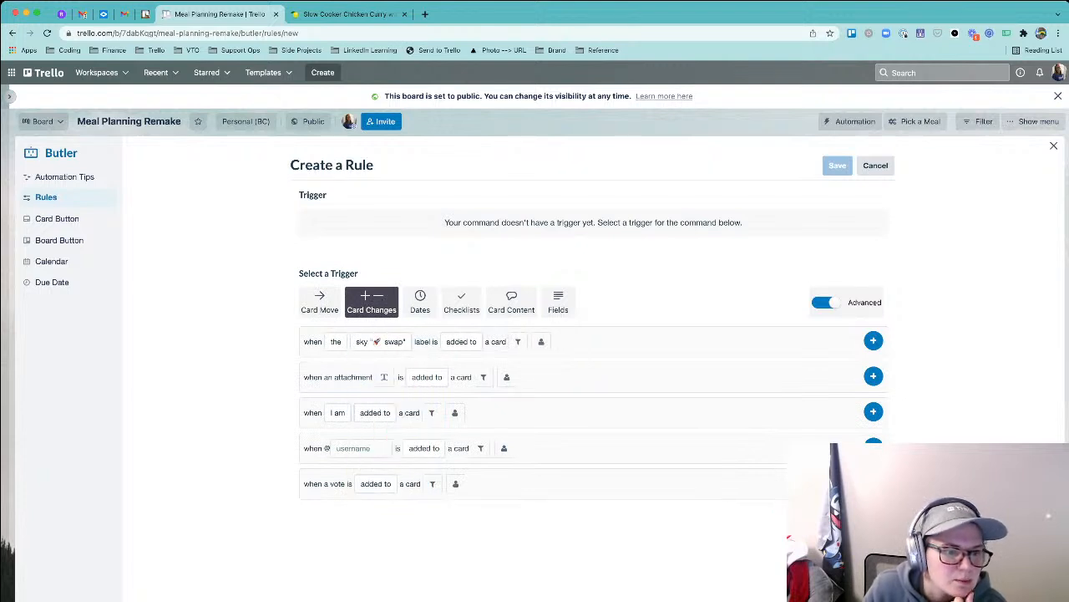
pyautogui.click(873, 340)
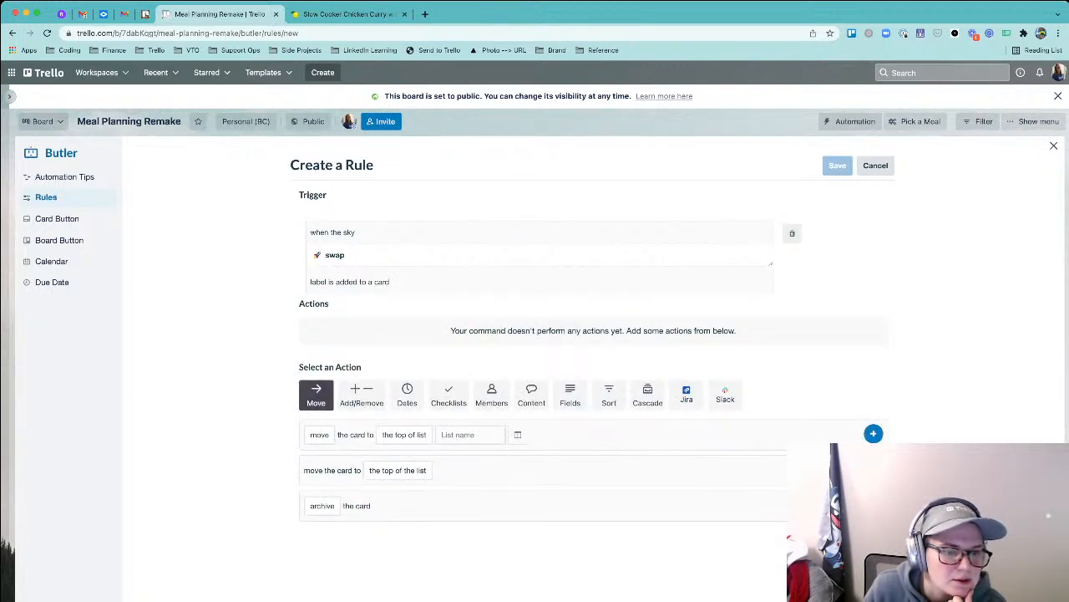
# - Add an action to the swap rule that moves the card to the top of list Recipe Bank
pyautogui.click(404, 435)
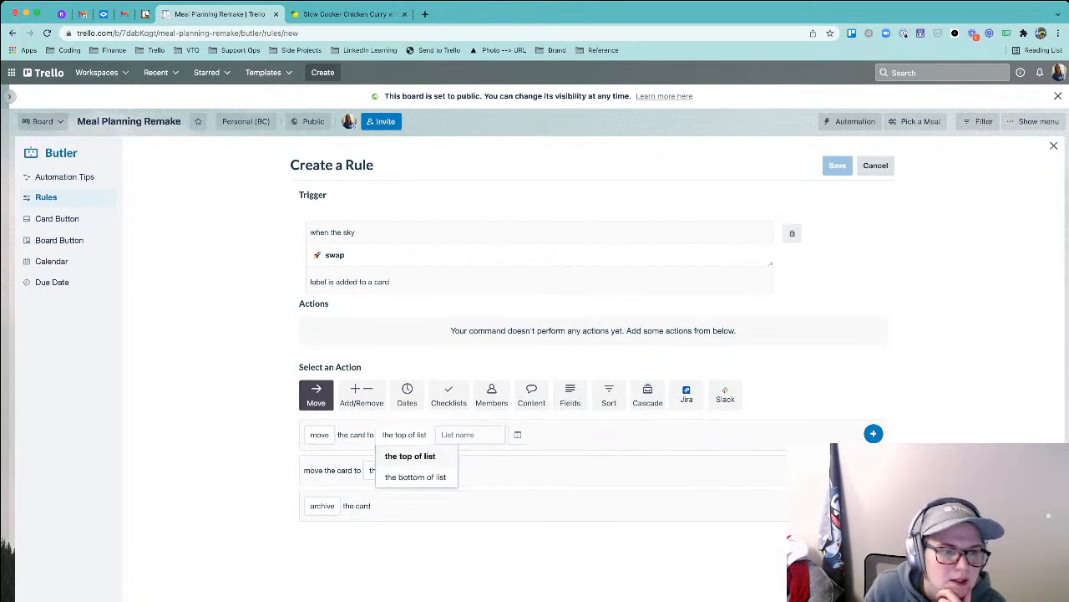
pyautogui.click(469, 434)
pyautogui.click(465, 524)
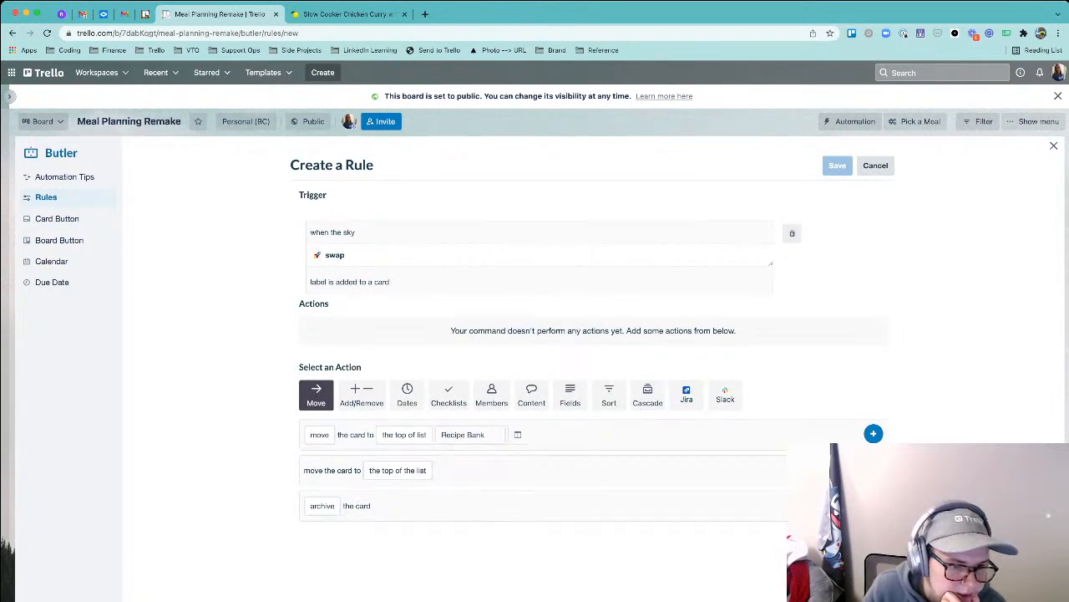
pyautogui.click(874, 433)
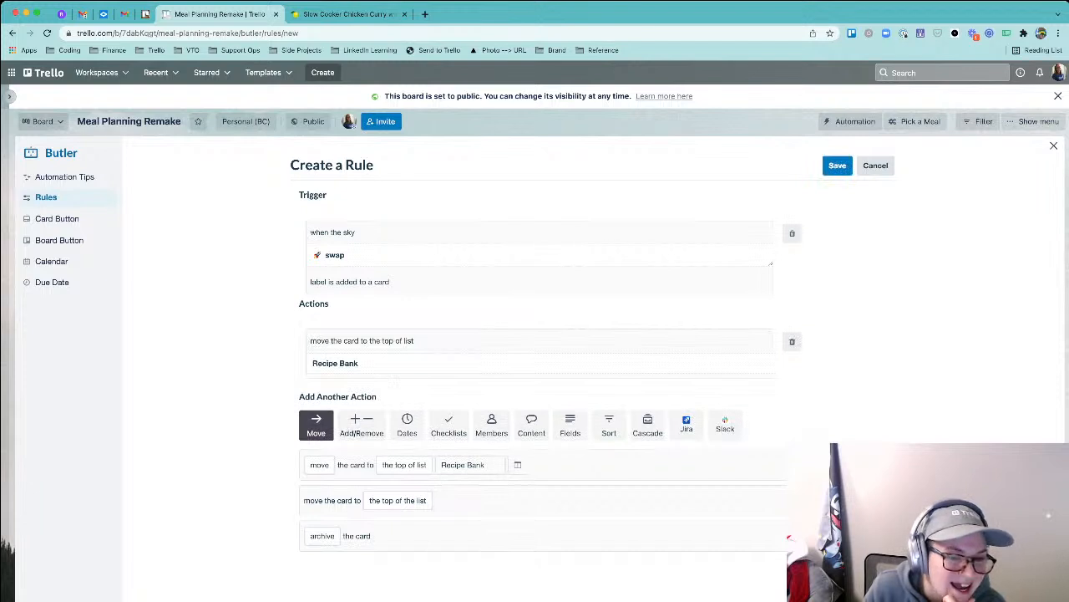
# - Look through the action categories for the swap rule, from Move and Add/Remove to Fields and Sort, for a second action
pyautogui.click(570, 425)
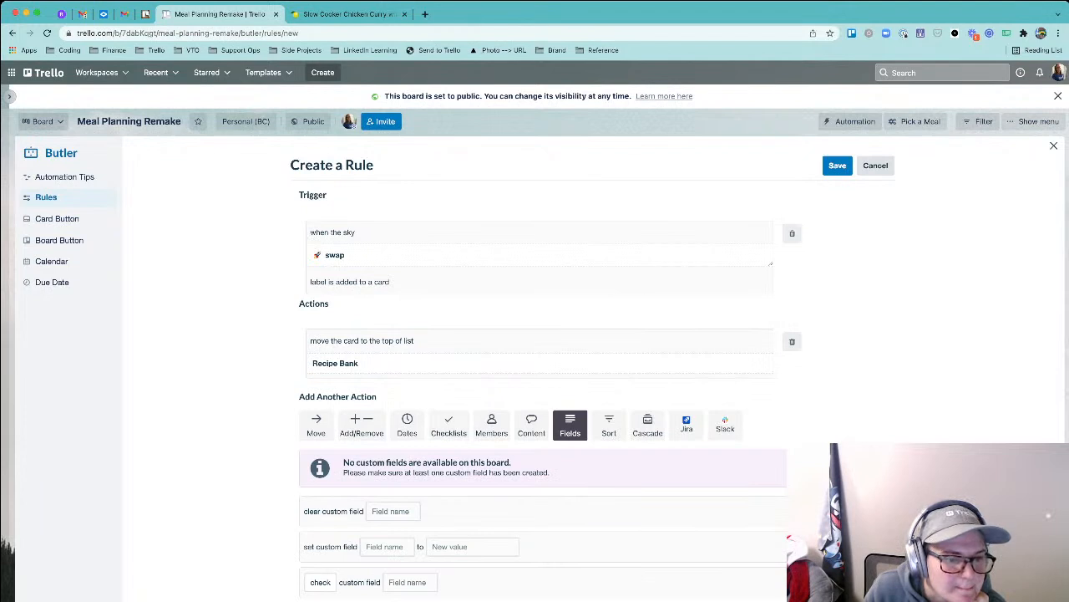
pyautogui.click(609, 425)
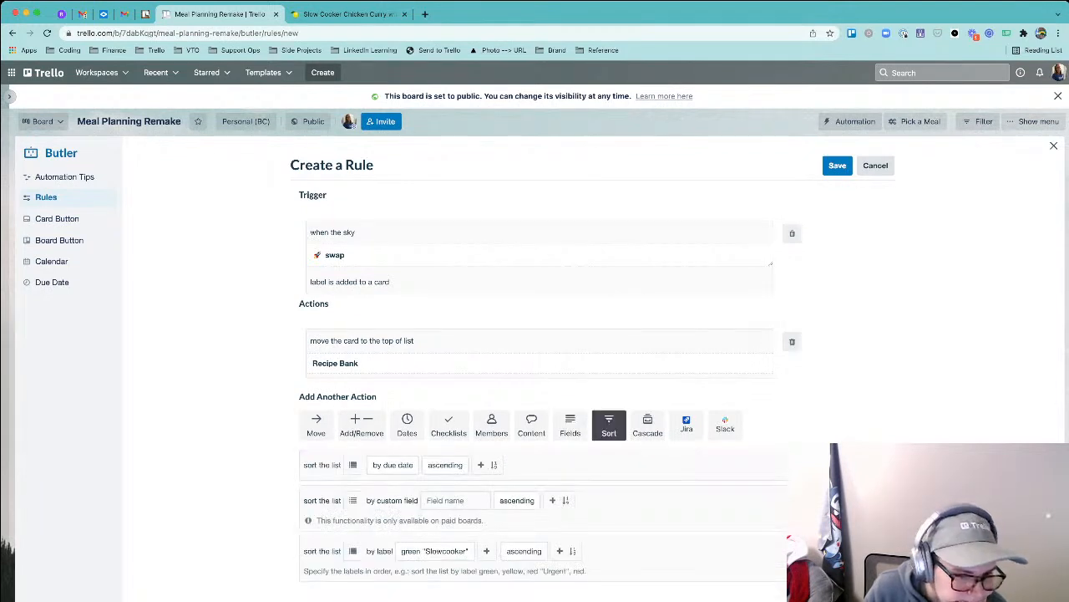
pyautogui.click(361, 426)
pyautogui.click(316, 425)
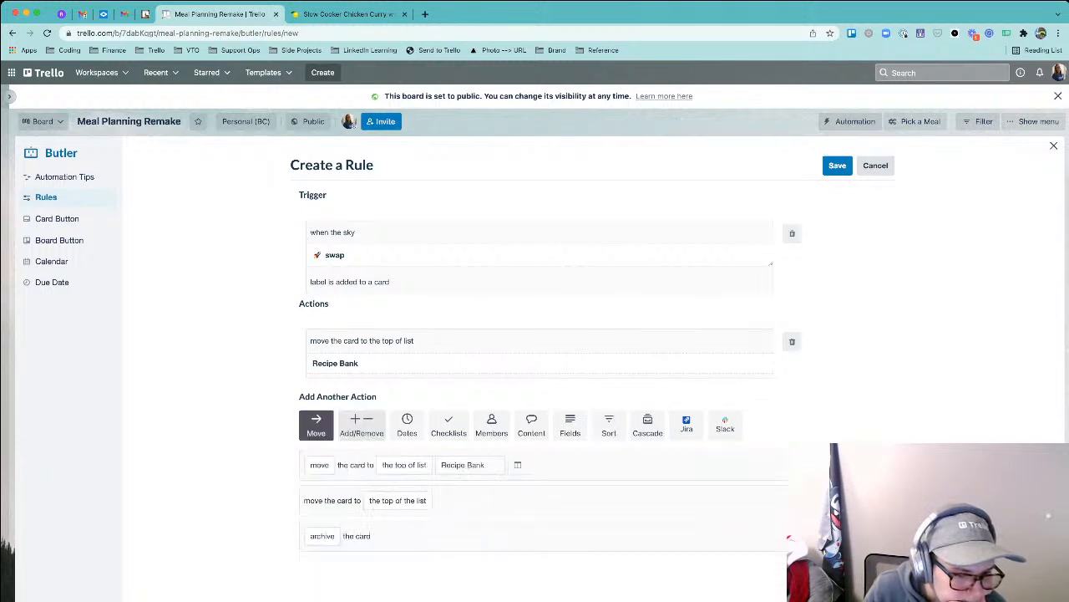
pyautogui.click(362, 425)
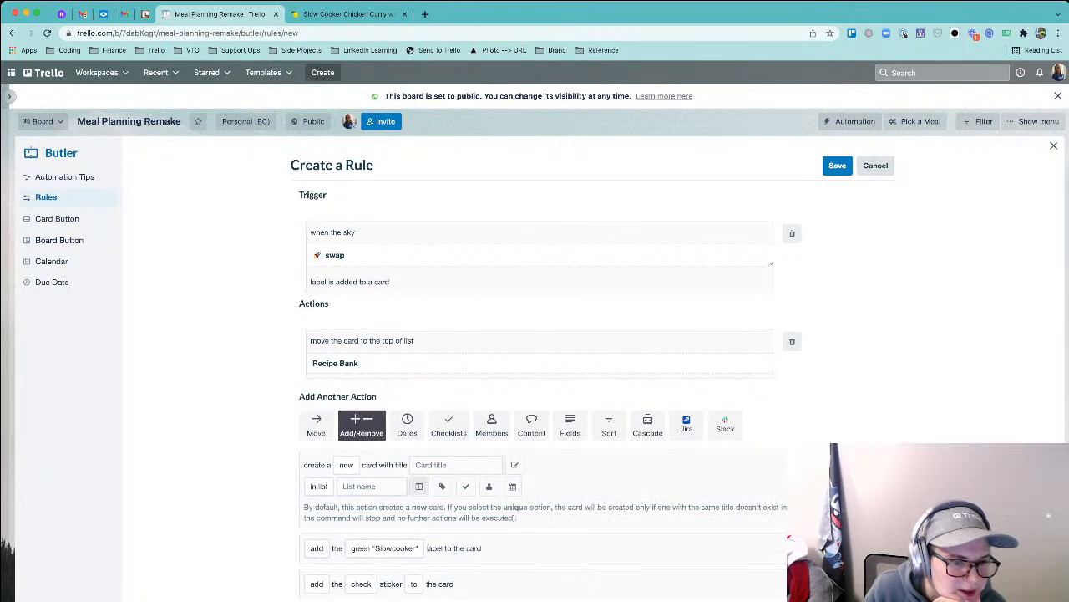
pyautogui.click(407, 426)
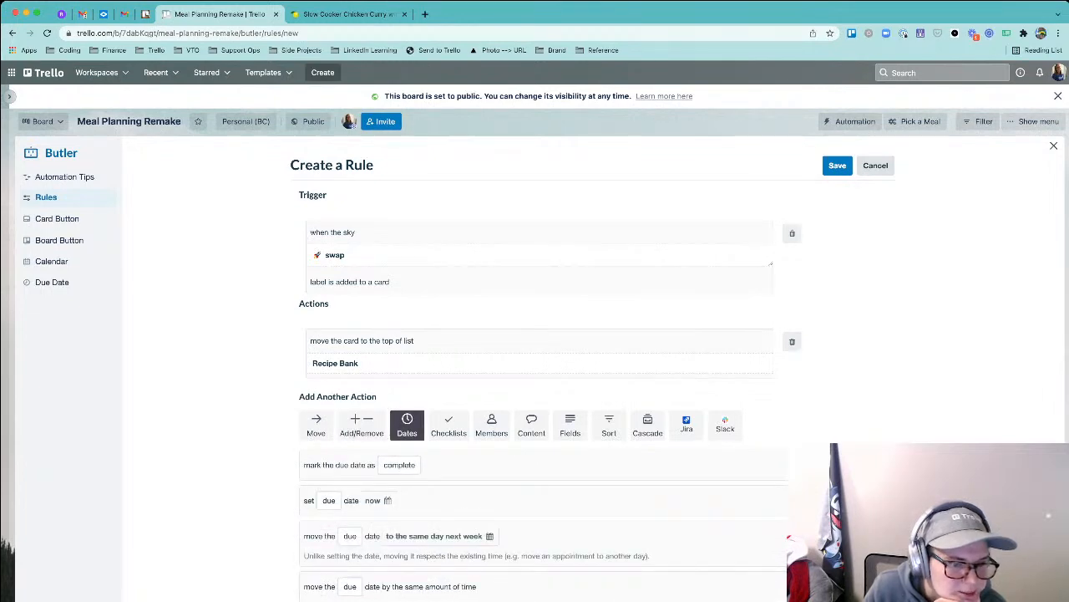
pyautogui.click(449, 426)
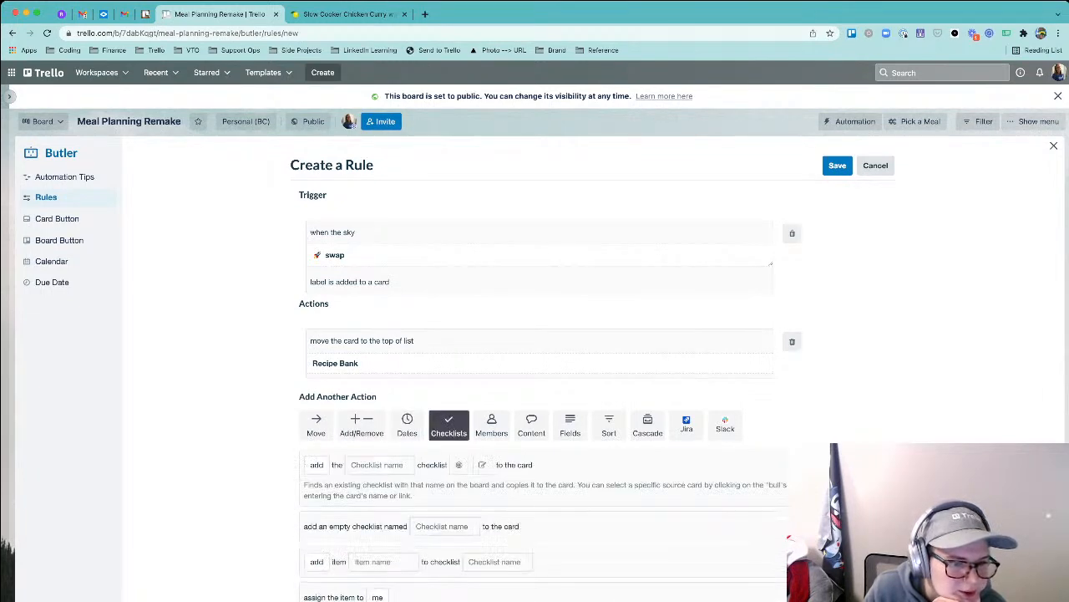
pyautogui.click(491, 425)
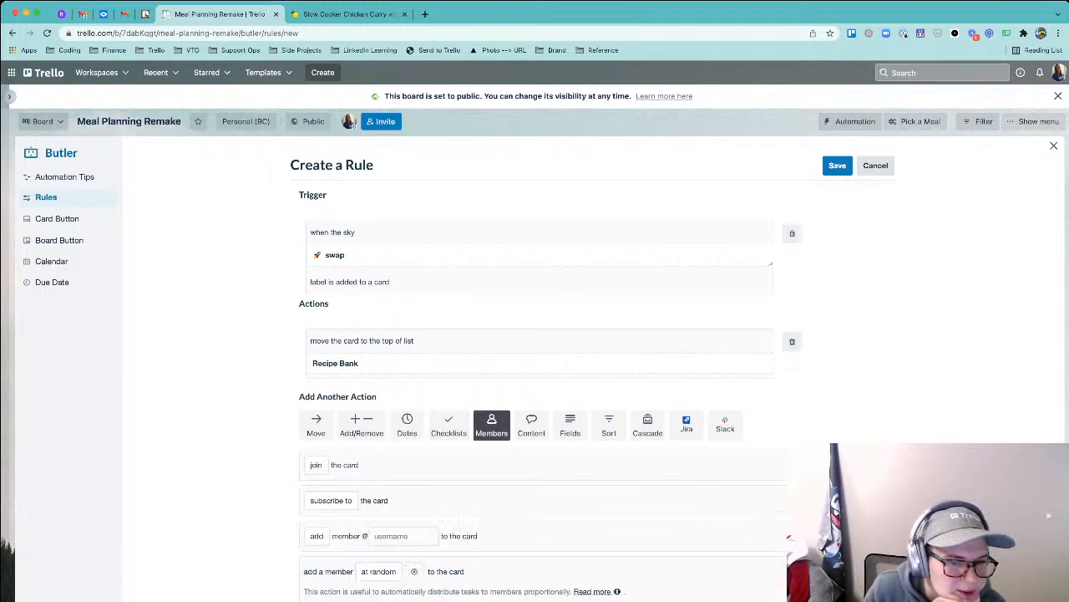
pyautogui.click(532, 425)
pyautogui.scroll(-3, 597, 393)
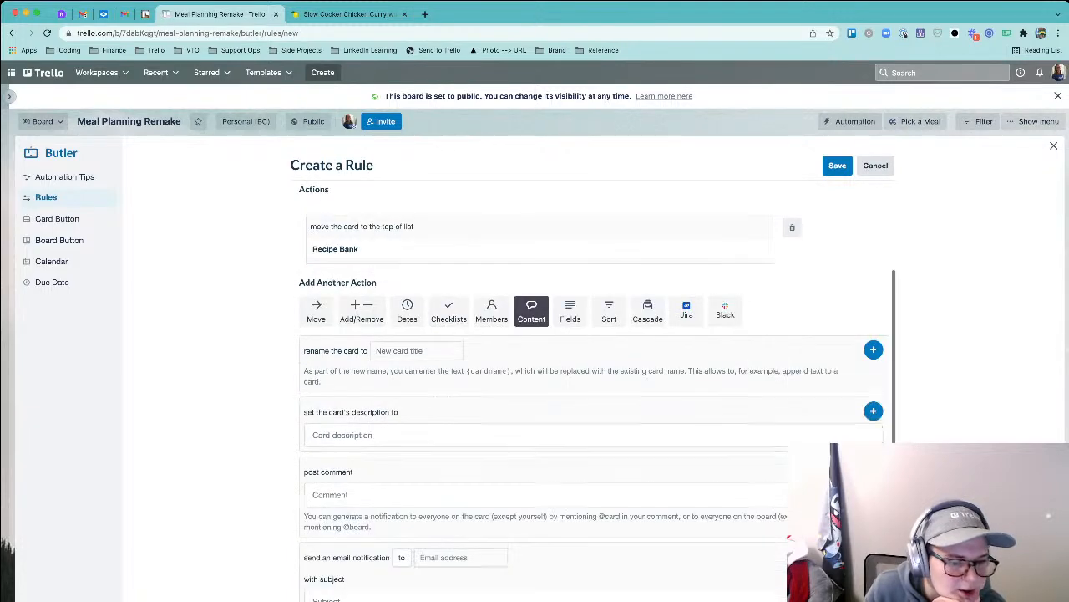
pyautogui.scroll(3, 597, 393)
pyautogui.click(570, 425)
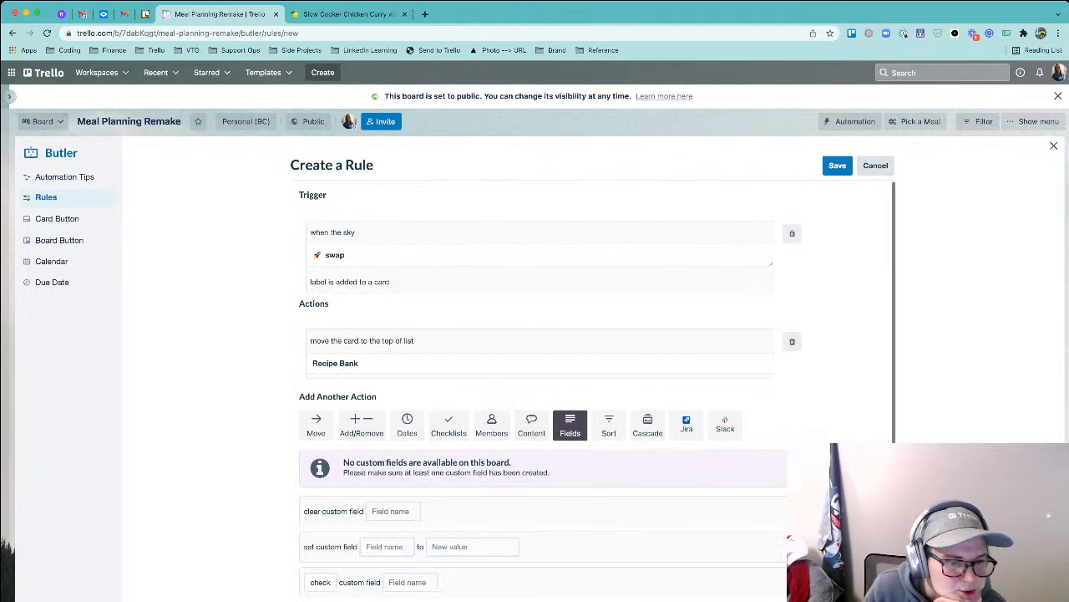
pyautogui.scroll(-1, 570, 425)
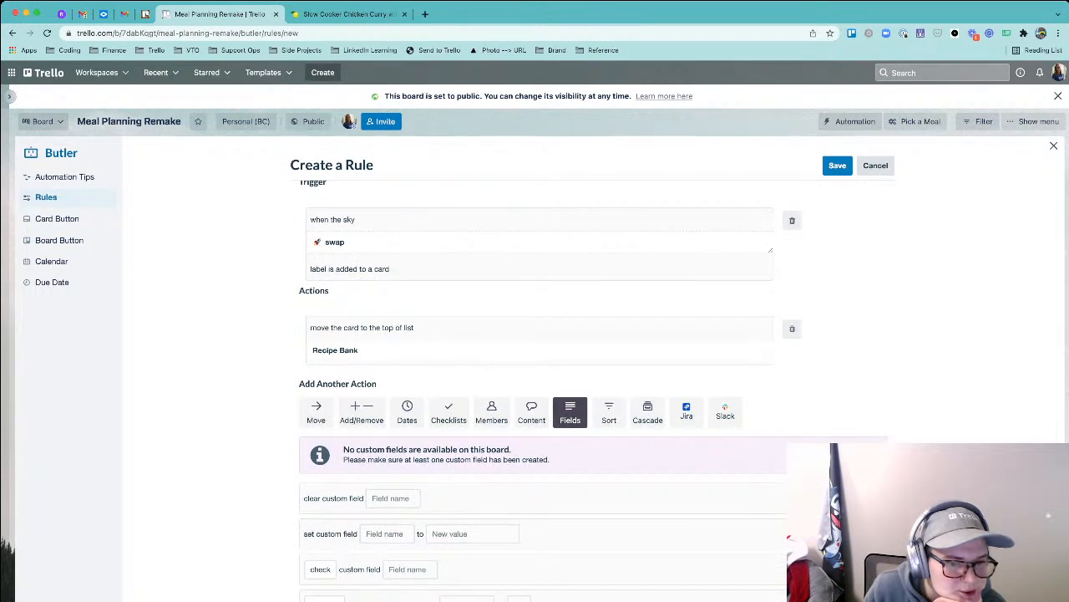
pyautogui.click(609, 413)
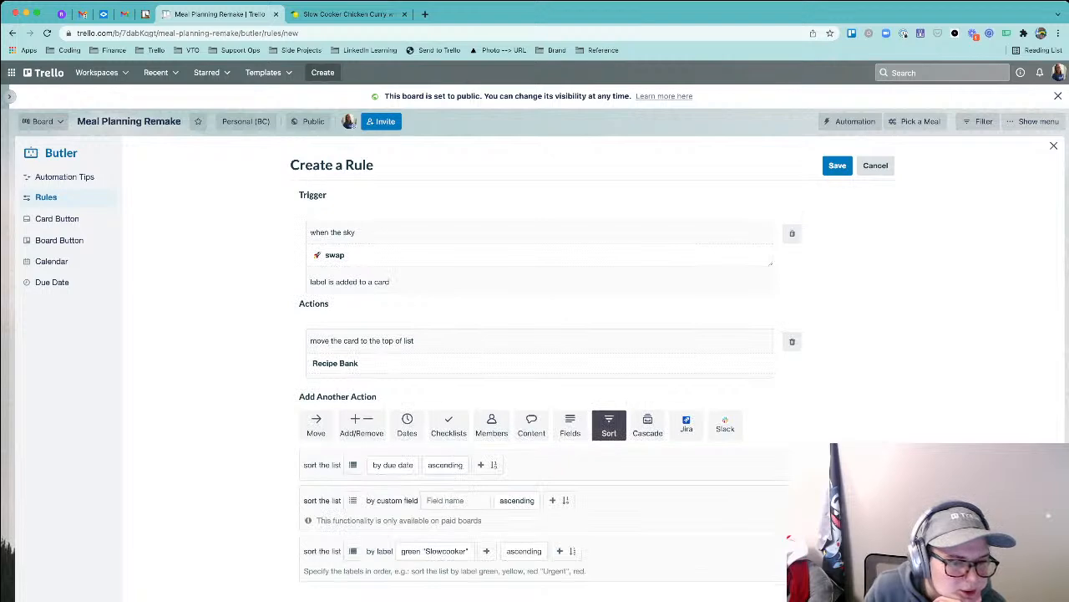
# - Examine the Cascade actions, including the options for finding a card by title
pyautogui.click(647, 426)
pyautogui.scroll(-5, 598, 391)
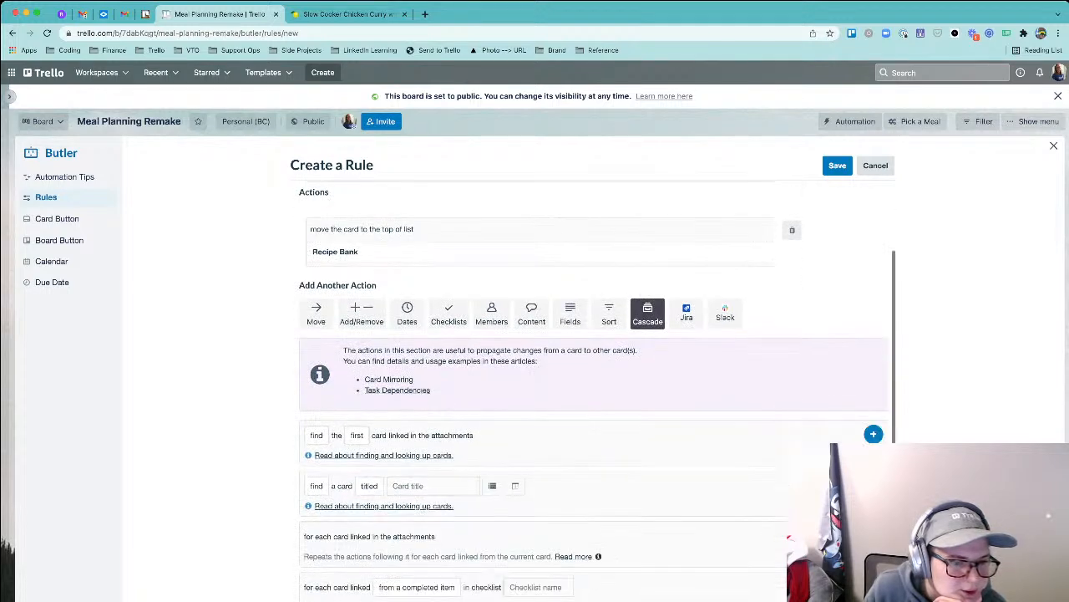
pyautogui.click(317, 438)
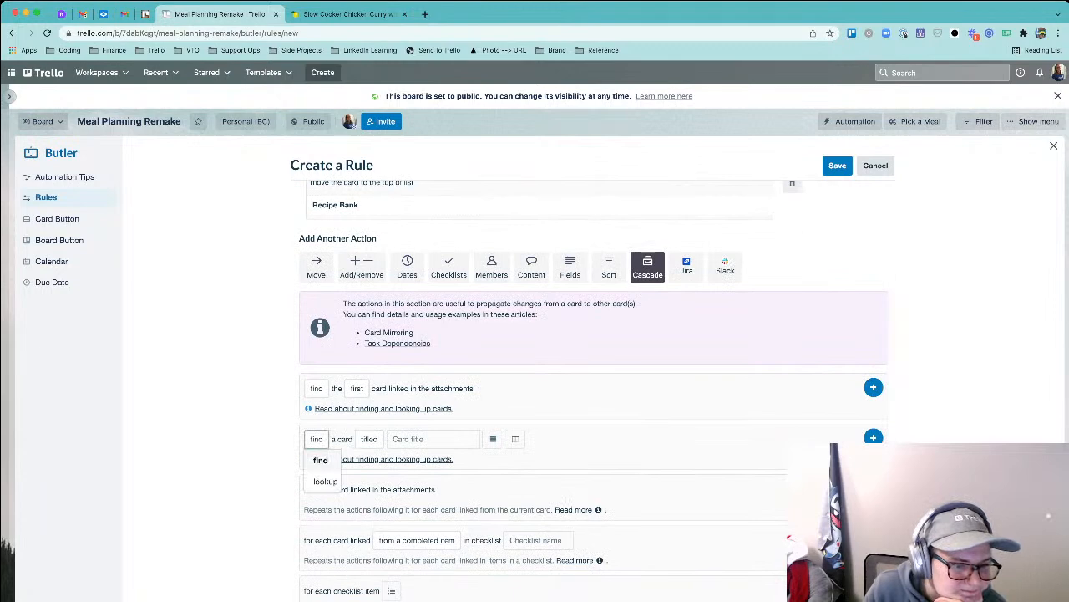
pyautogui.click(369, 439)
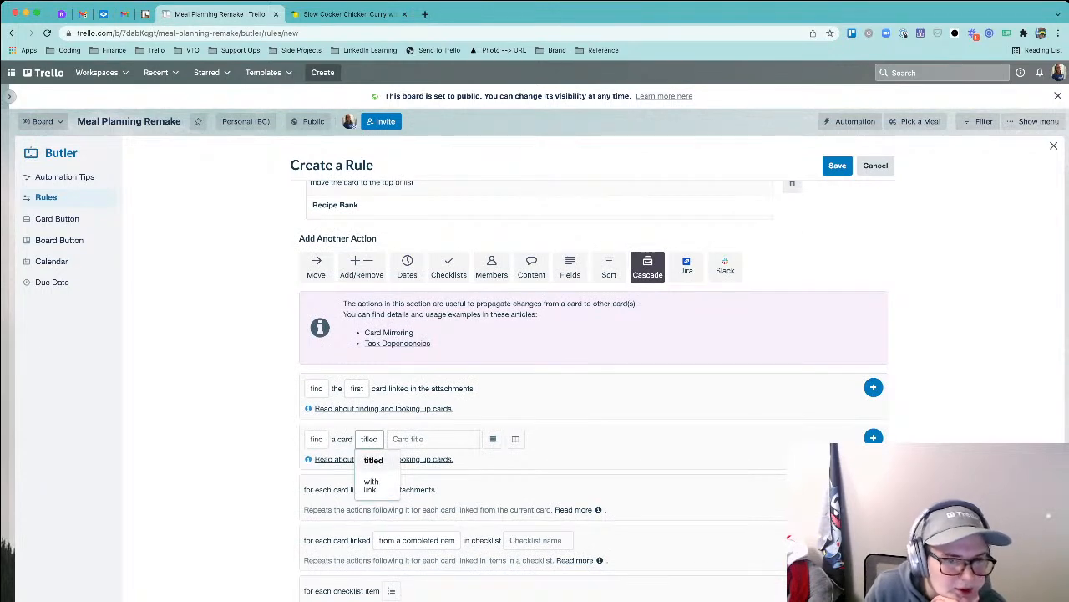
pyautogui.click(373, 461)
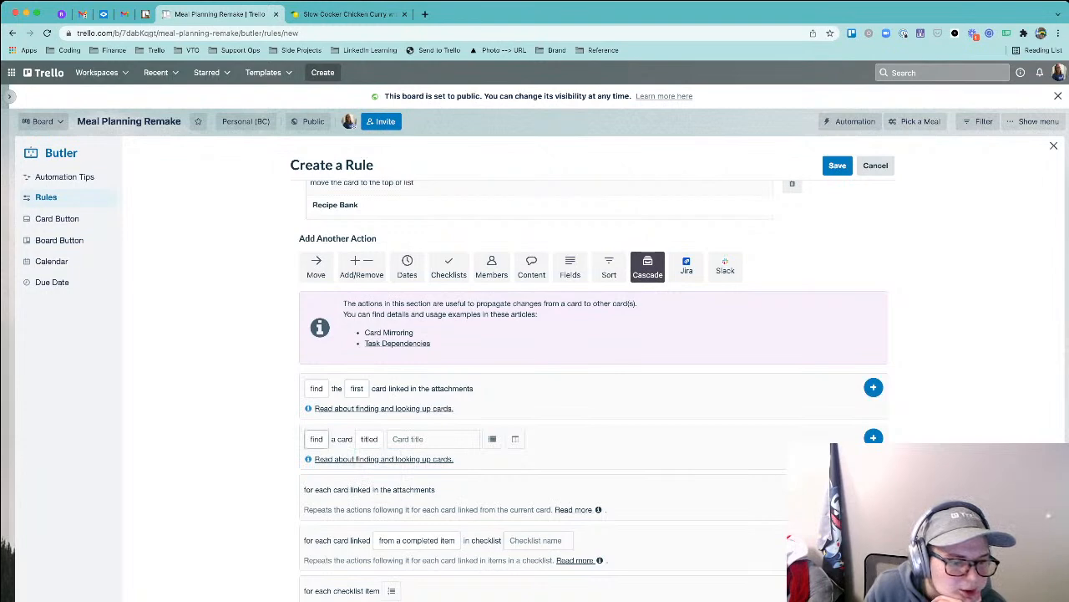
pyautogui.scroll(-4, 593, 384)
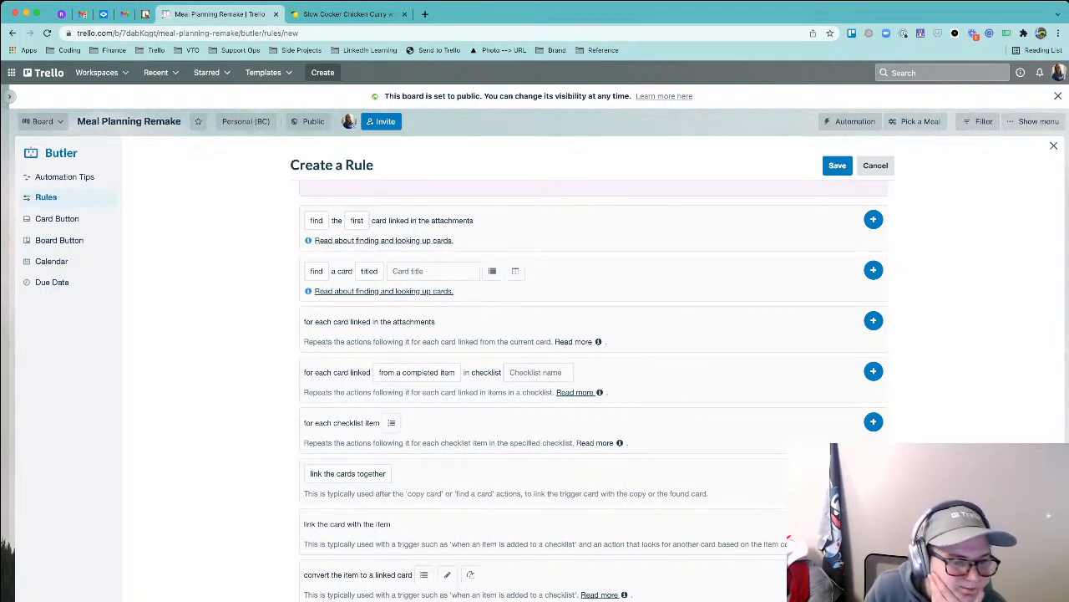
pyautogui.scroll(5, 593, 393)
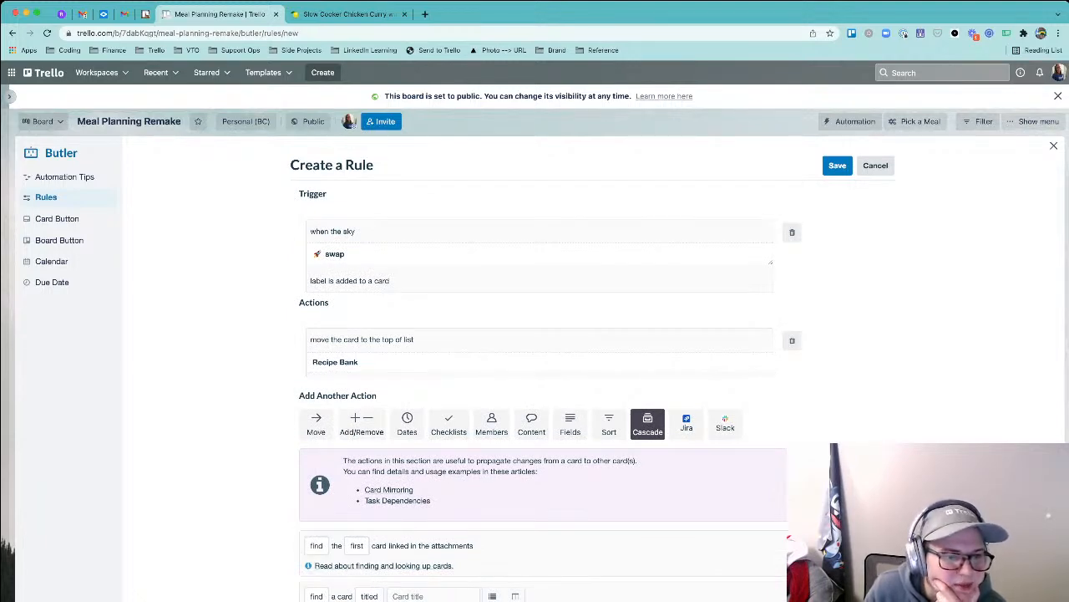
# - Save the "🚀 swap" label rule and return to the board
pyautogui.doubleClick(335, 254)
pyautogui.click(335, 254)
pyautogui.scroll(1, 539, 367)
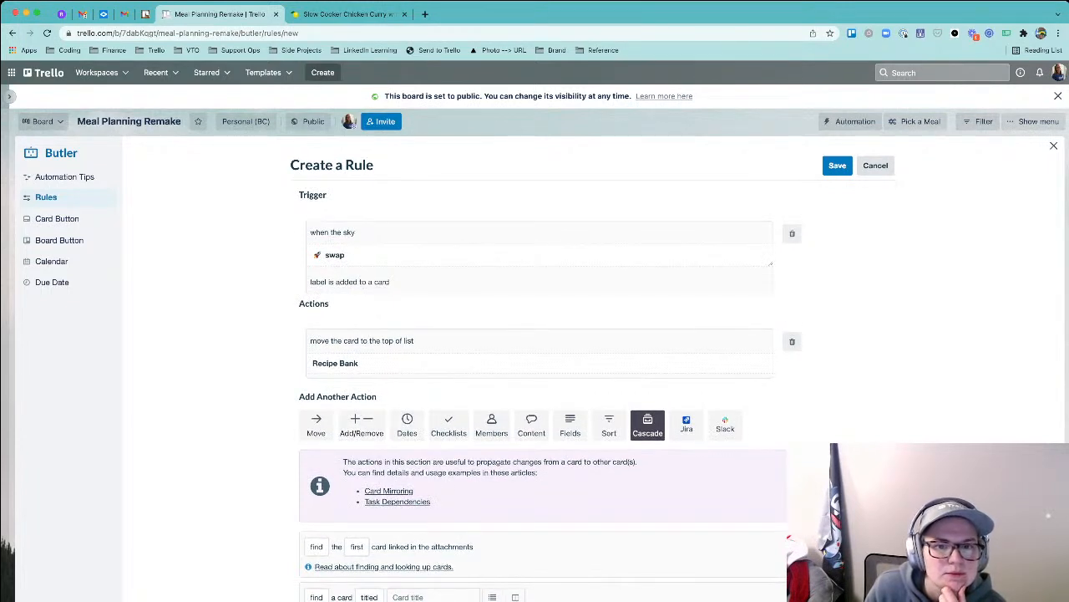
pyautogui.click(838, 166)
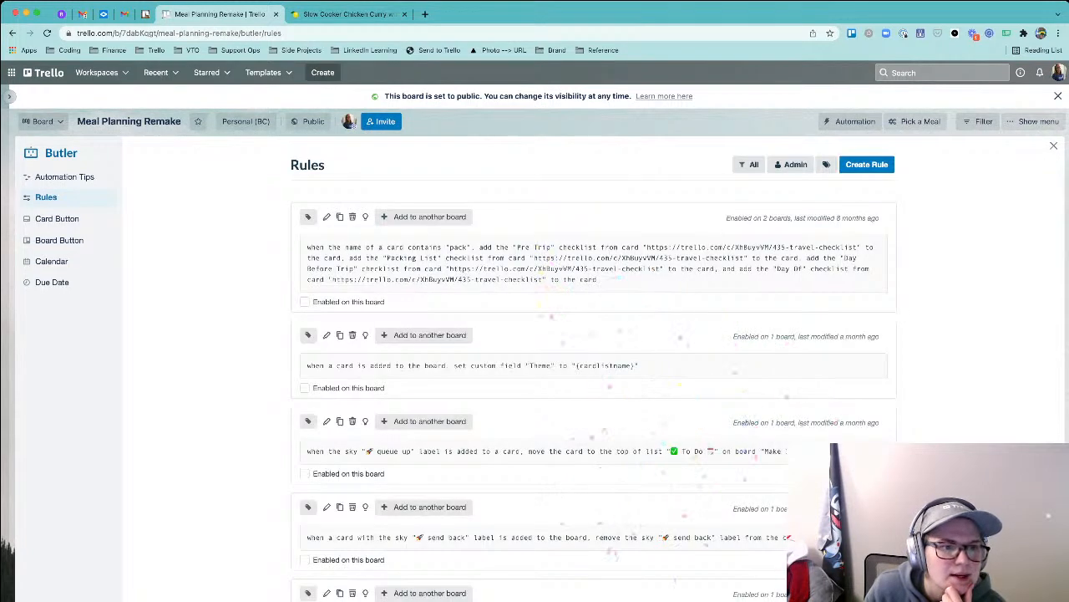
pyautogui.press('Escape')
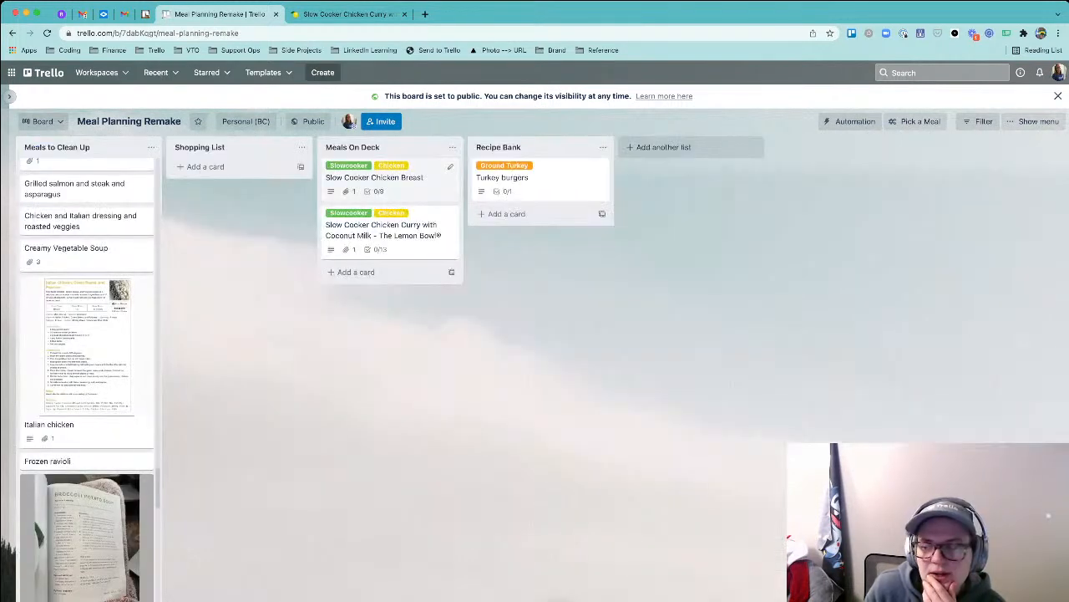
# - Rename the sky "🚀 swap" label to "🚀 veto" from the Slow Cooker Chicken Breast card, and close the card
pyautogui.click(384, 177)
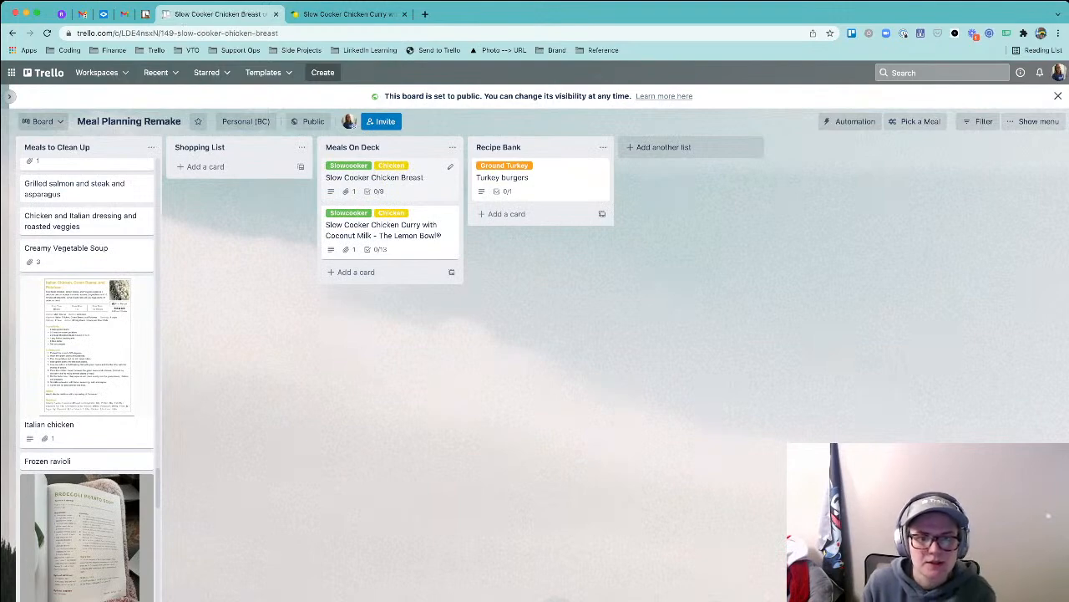
pyautogui.click(671, 172)
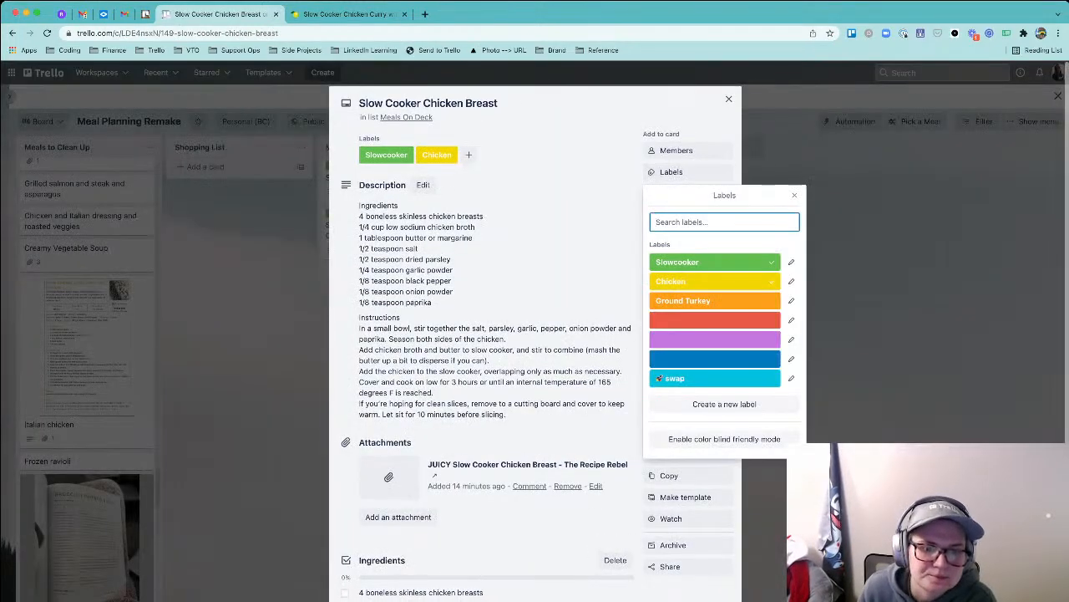
pyautogui.click(791, 379)
pyautogui.write('veto')
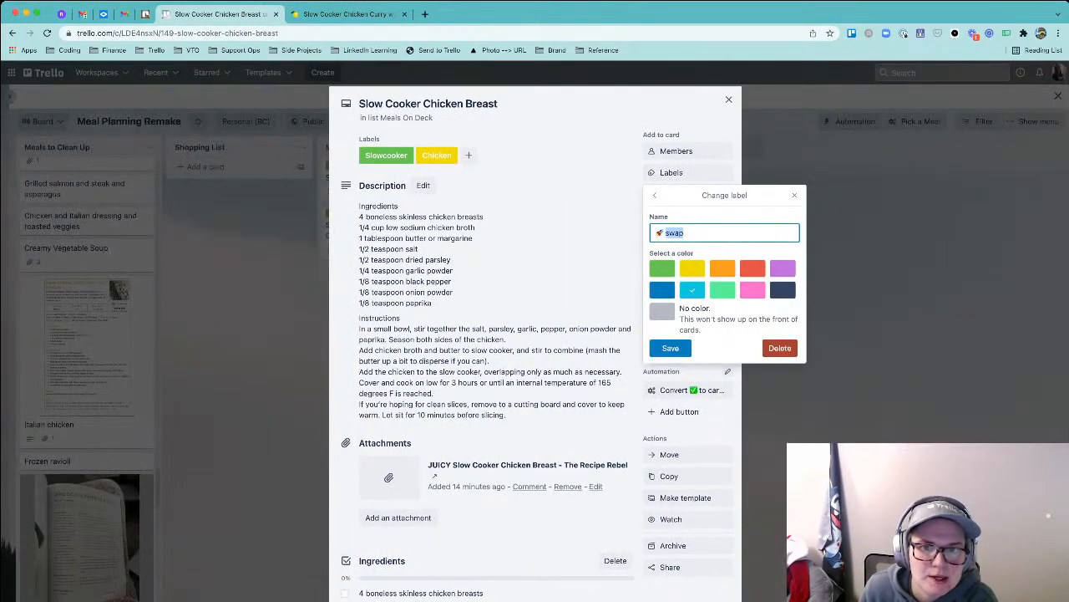
pyautogui.press('Return')
pyautogui.press('Escape')
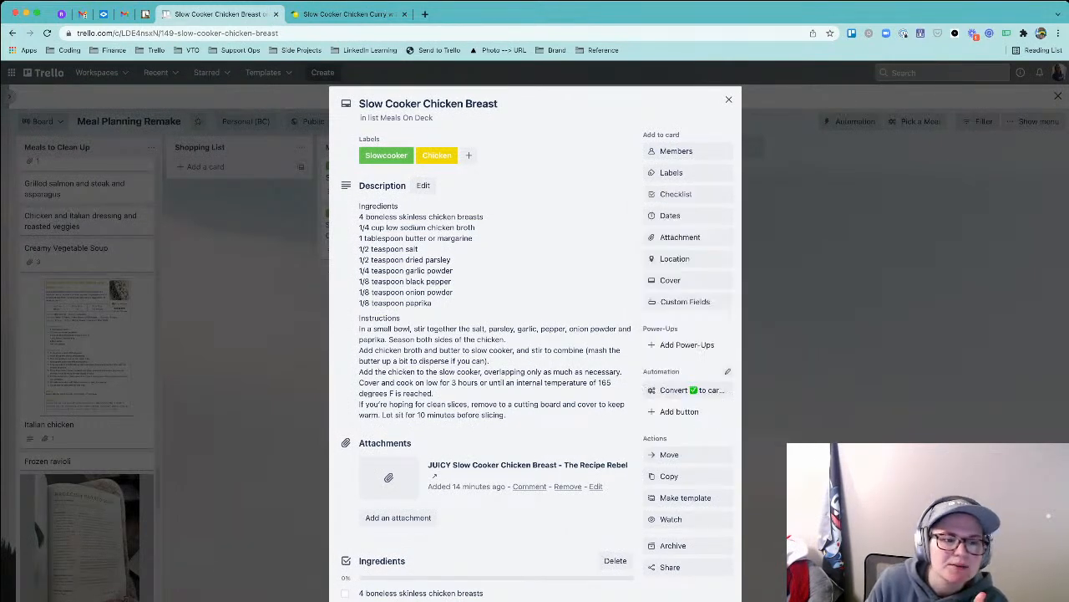
pyautogui.press('Escape')
# - Change the swap rule's trigger label to "🚀 veto", save the rule and return to the board
pyautogui.click(885, 181)
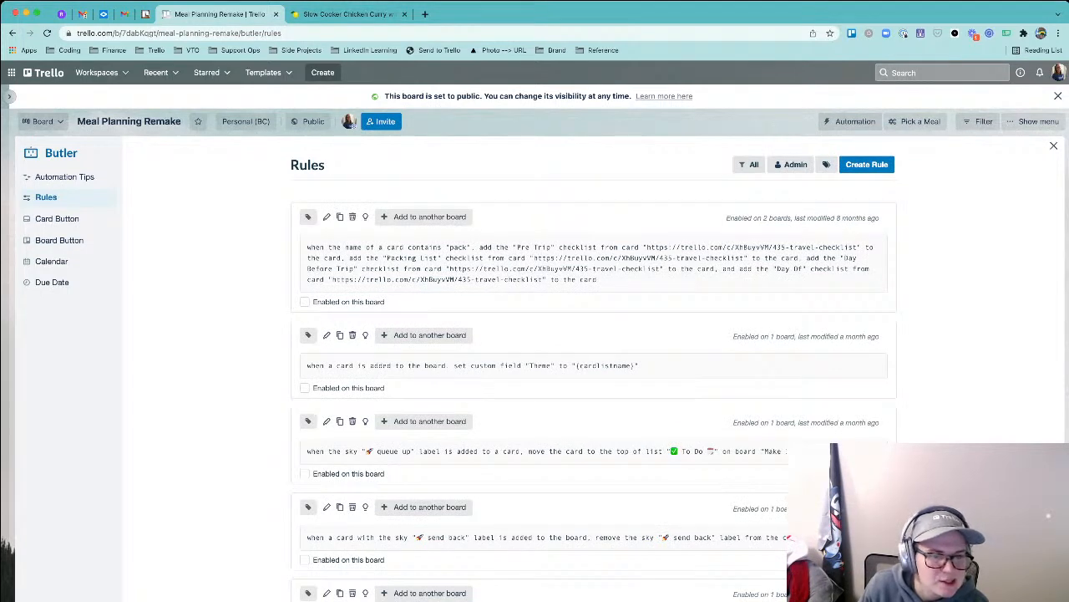
pyautogui.scroll(-10, 594, 376)
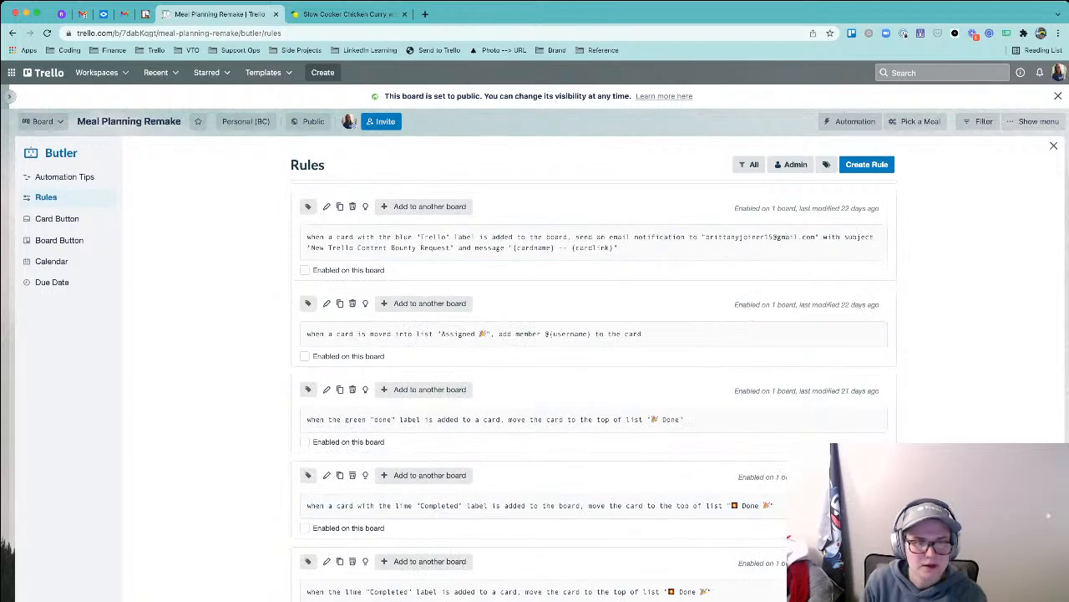
pyautogui.click(327, 390)
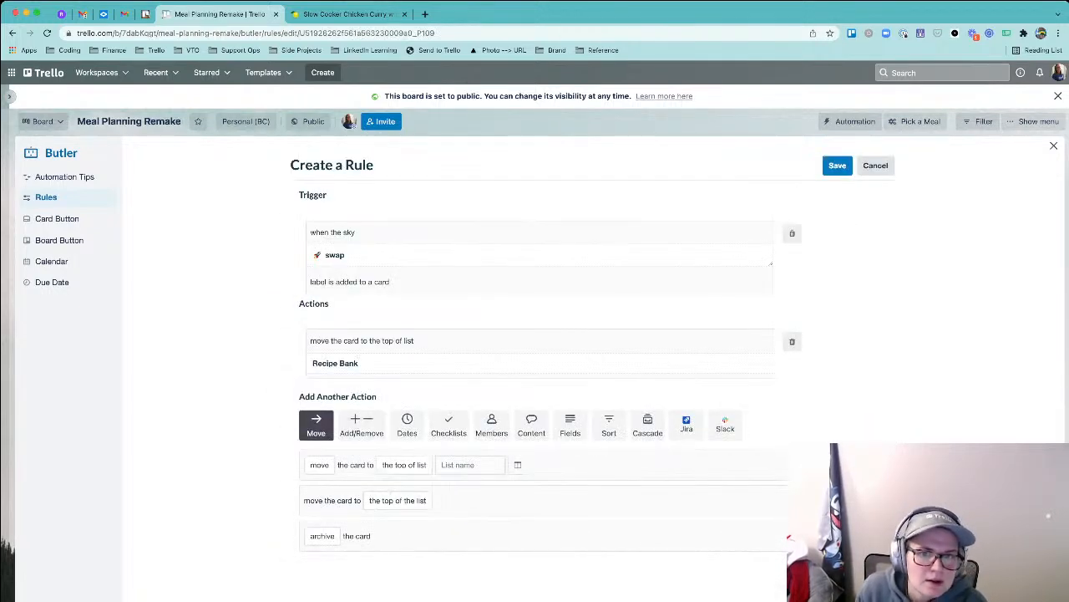
pyautogui.doubleClick(336, 255)
pyautogui.write('vet')
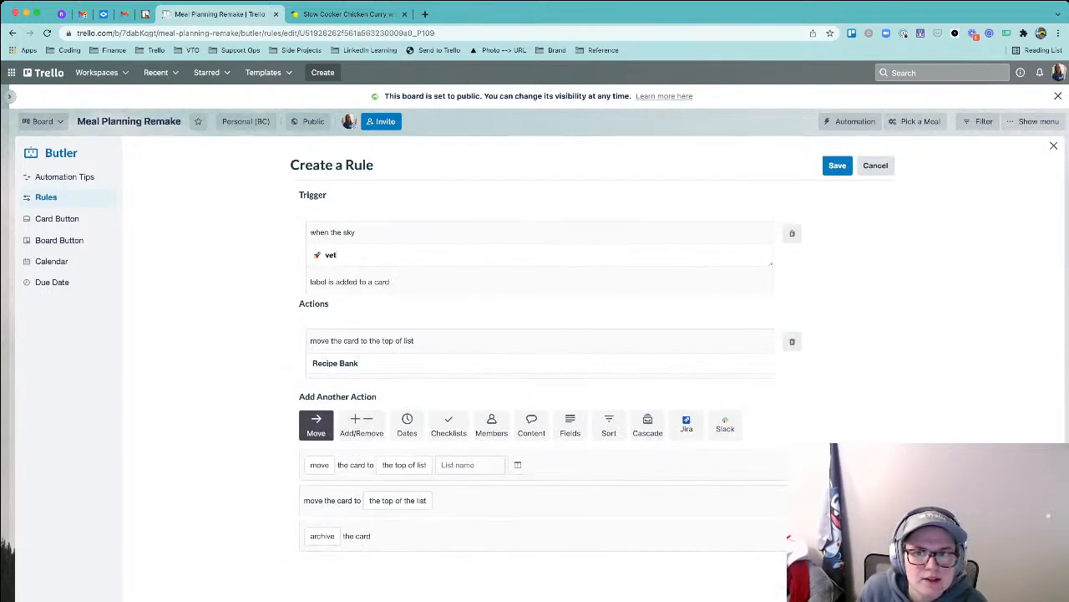
pyautogui.write('o')
pyautogui.click(837, 166)
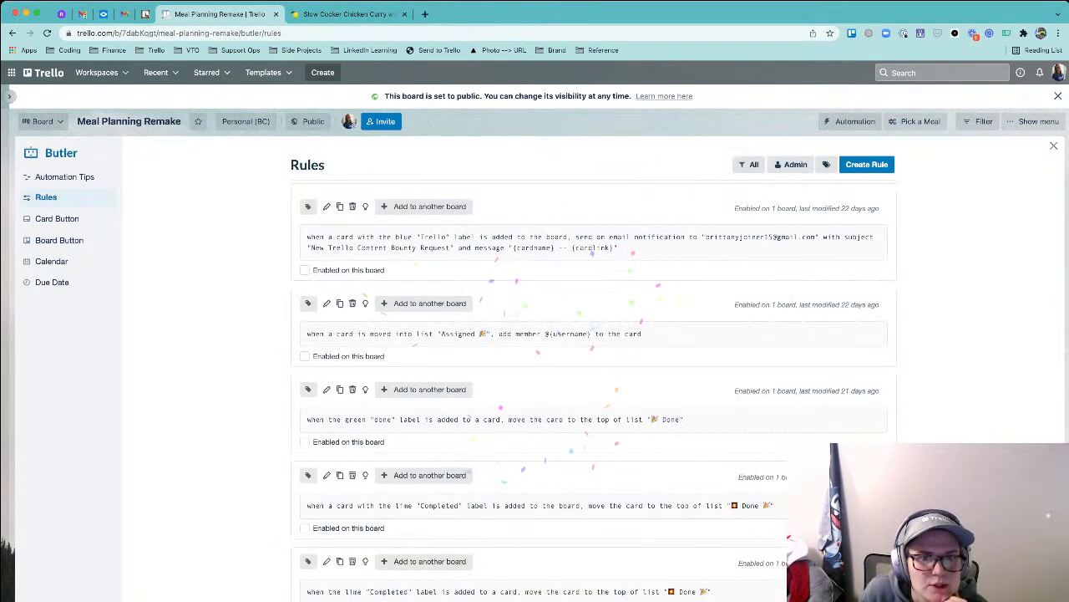
pyautogui.click(1054, 146)
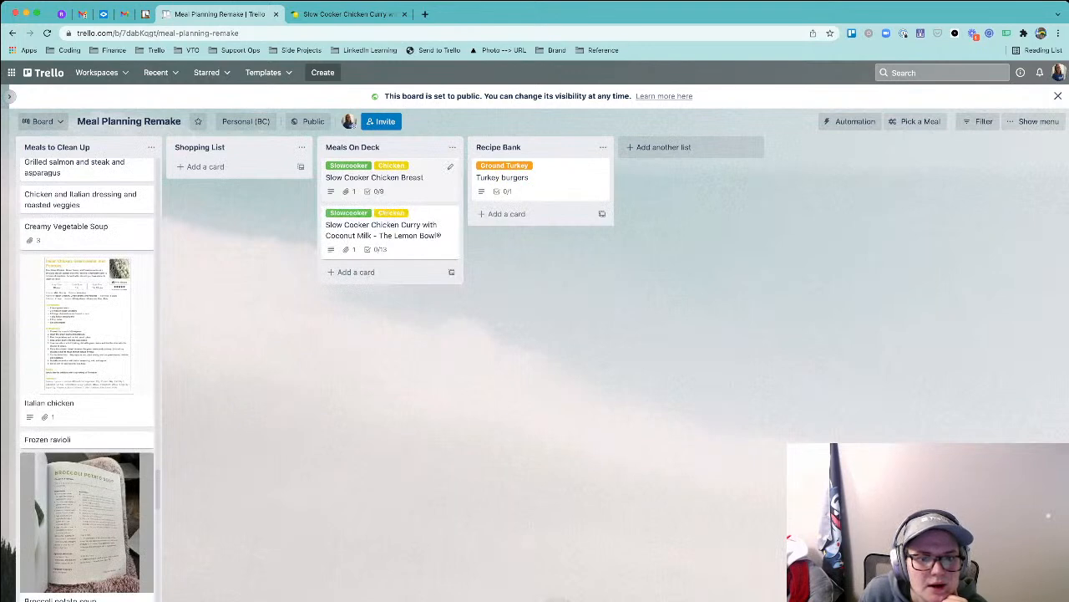
# - Add the "🚀 veto" label to the Slow Cooker Chicken Breast card in Meals On Deck and close the card
pyautogui.click(378, 177)
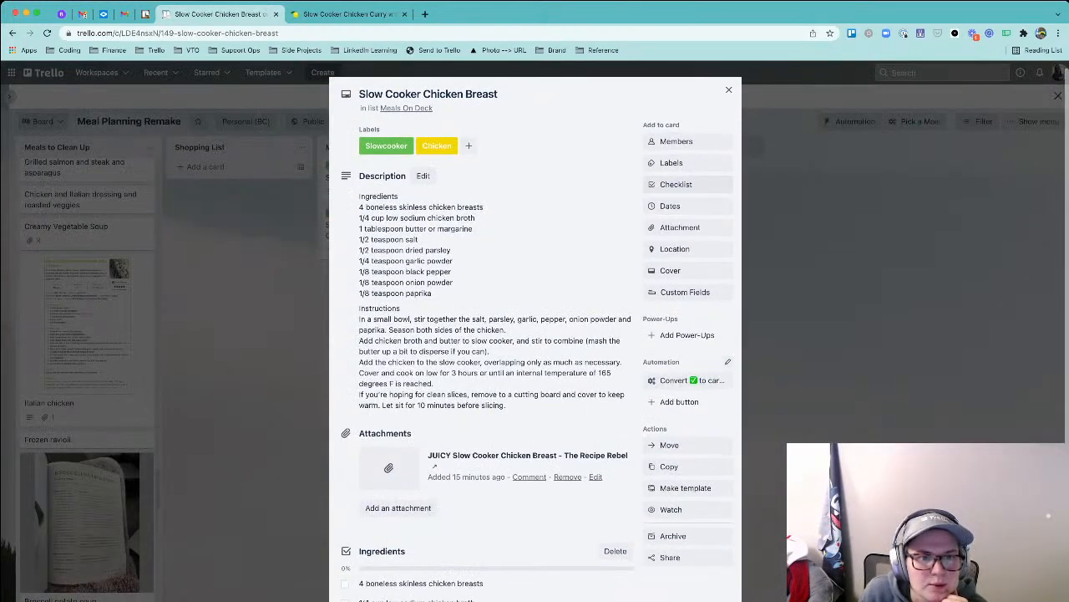
pyautogui.click(670, 162)
pyautogui.click(672, 369)
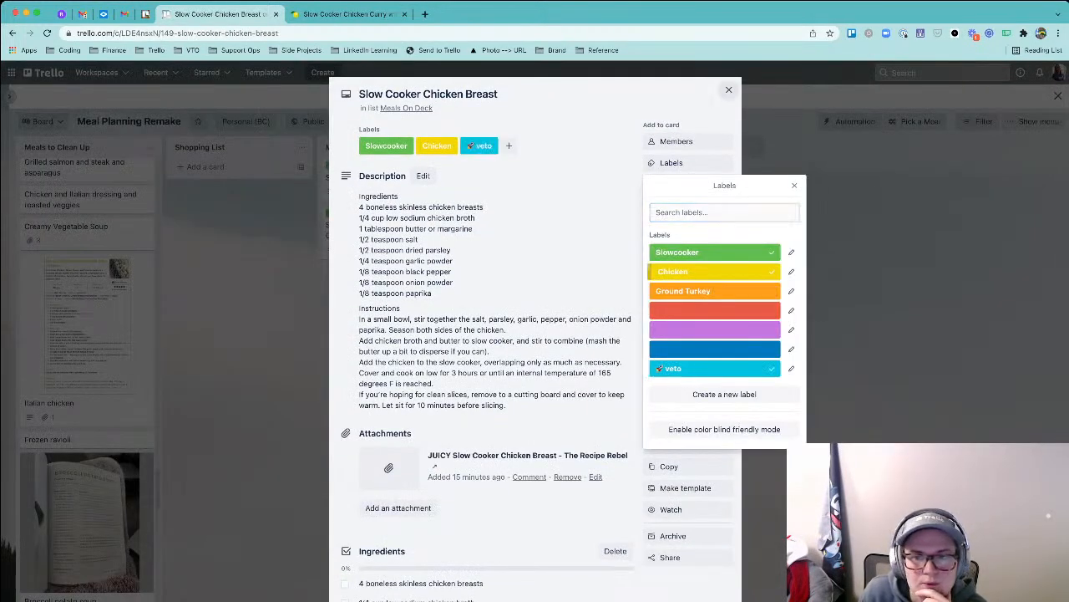
pyautogui.click(729, 90)
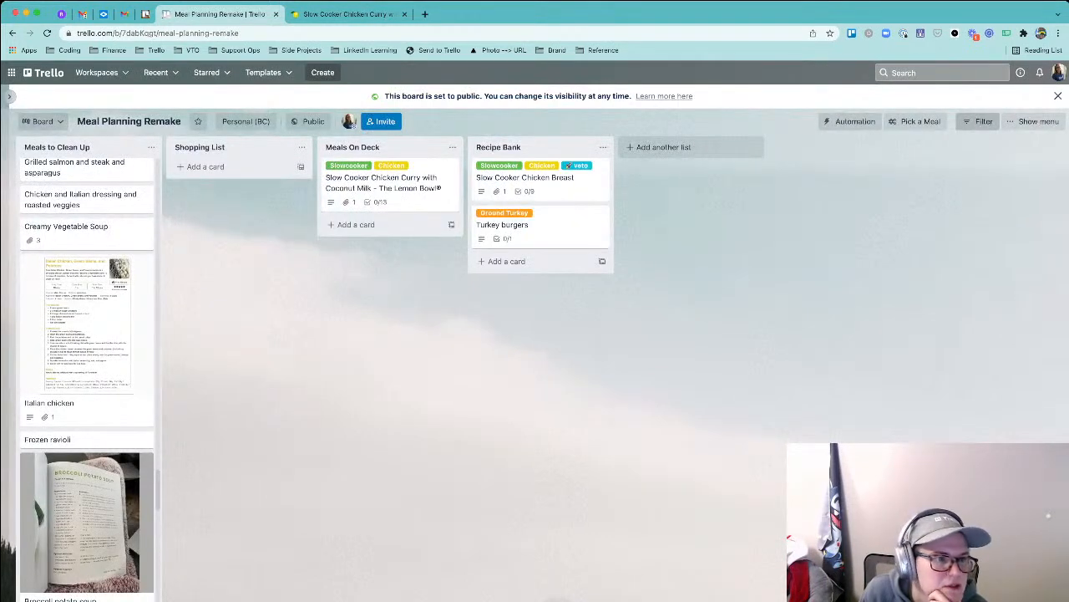
# - Open the board's automation rules and filter the list to enabled rules only
pyautogui.click(850, 121)
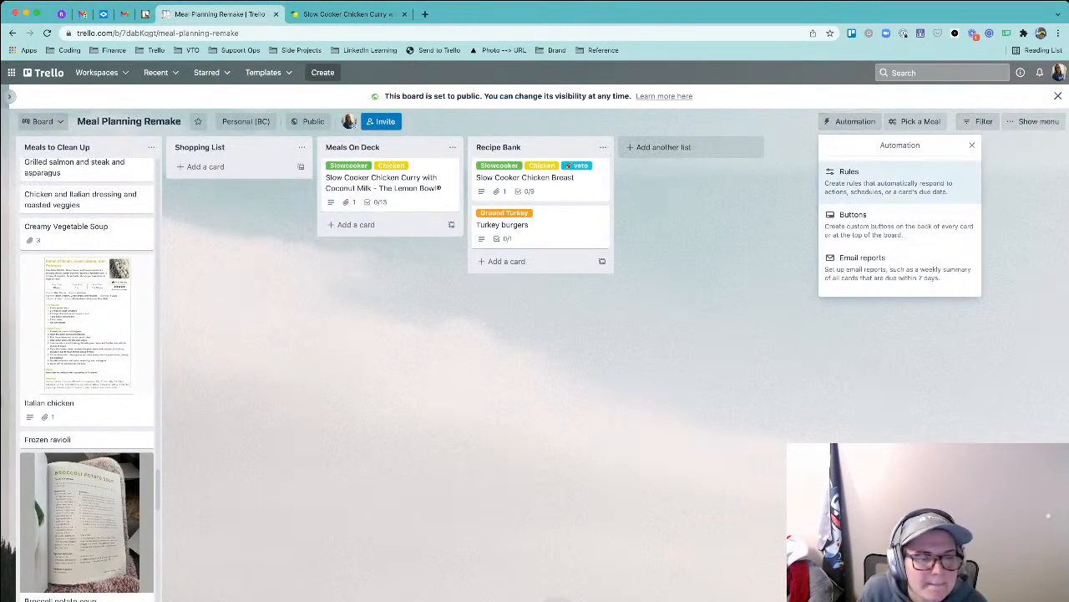
pyautogui.click(860, 179)
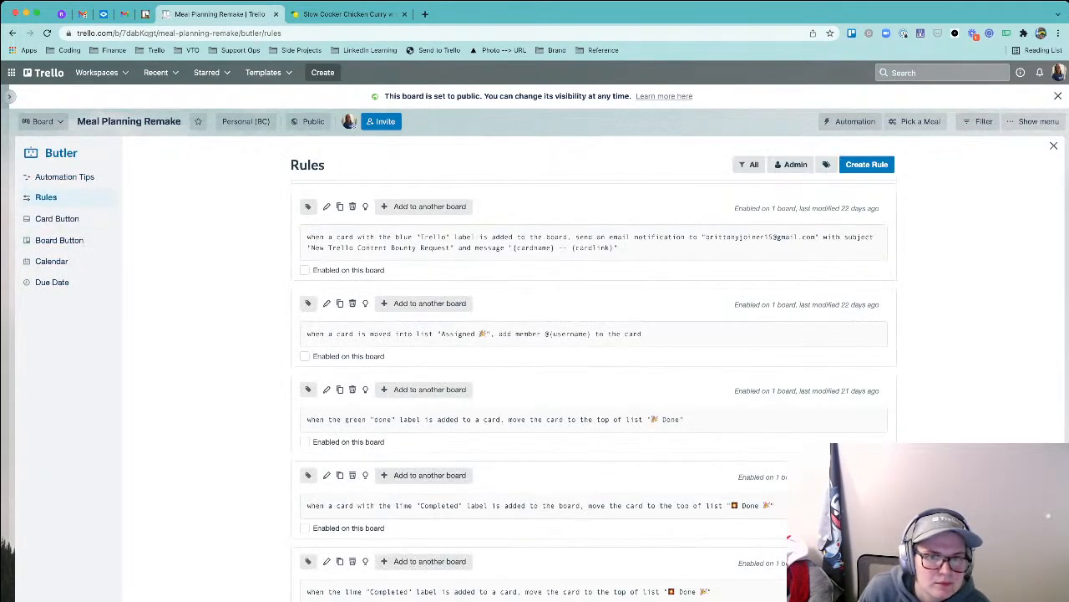
pyautogui.click(749, 165)
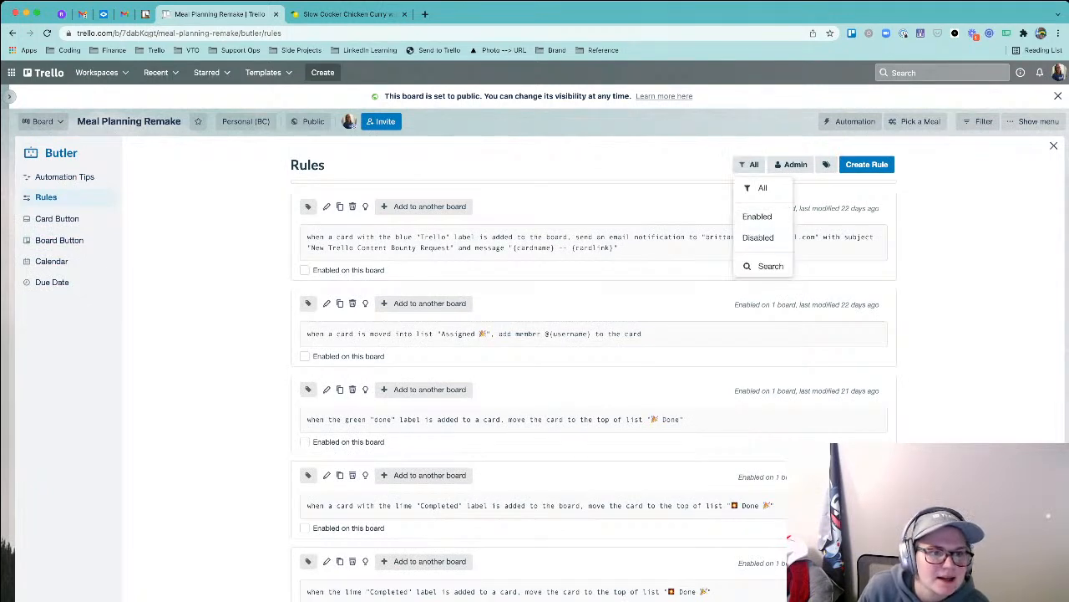
pyautogui.click(757, 217)
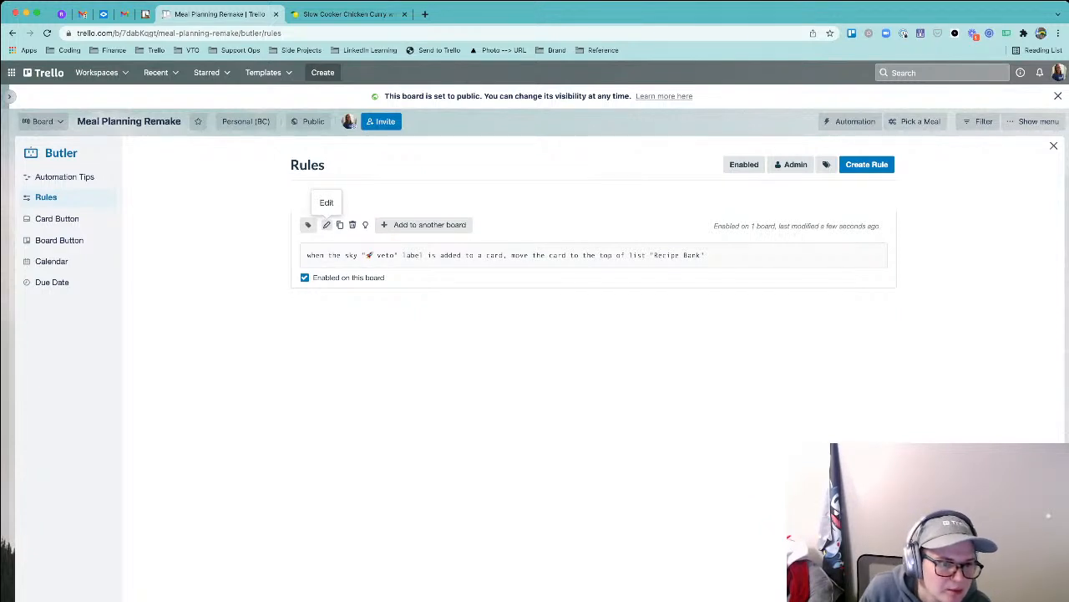
# - Add an action to the veto rule that removes the sky "🚀 veto" label from the card, save it and return to the board
pyautogui.click(327, 225)
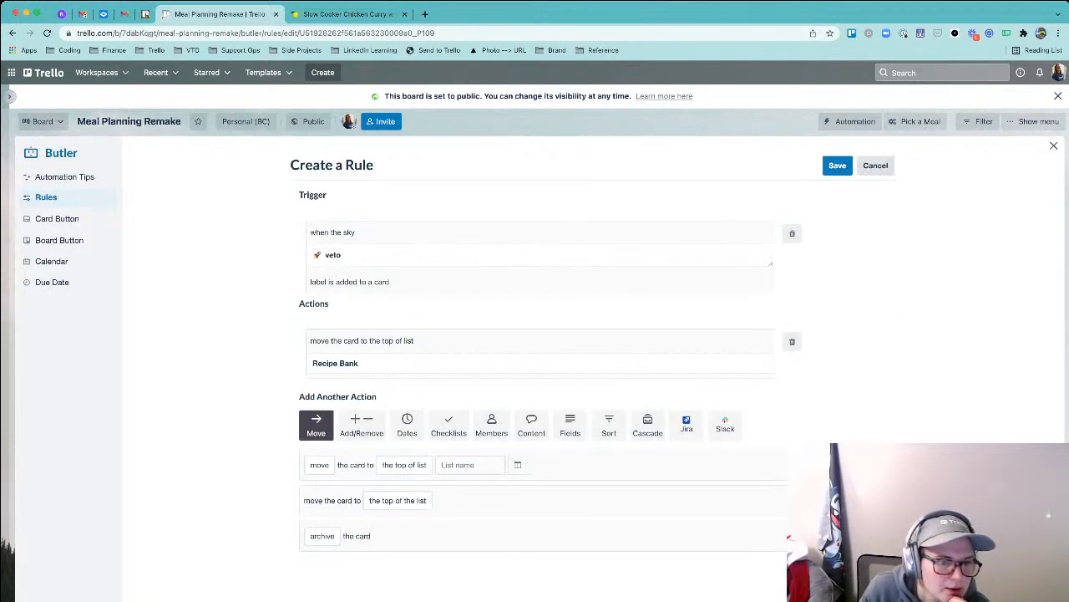
pyautogui.click(361, 424)
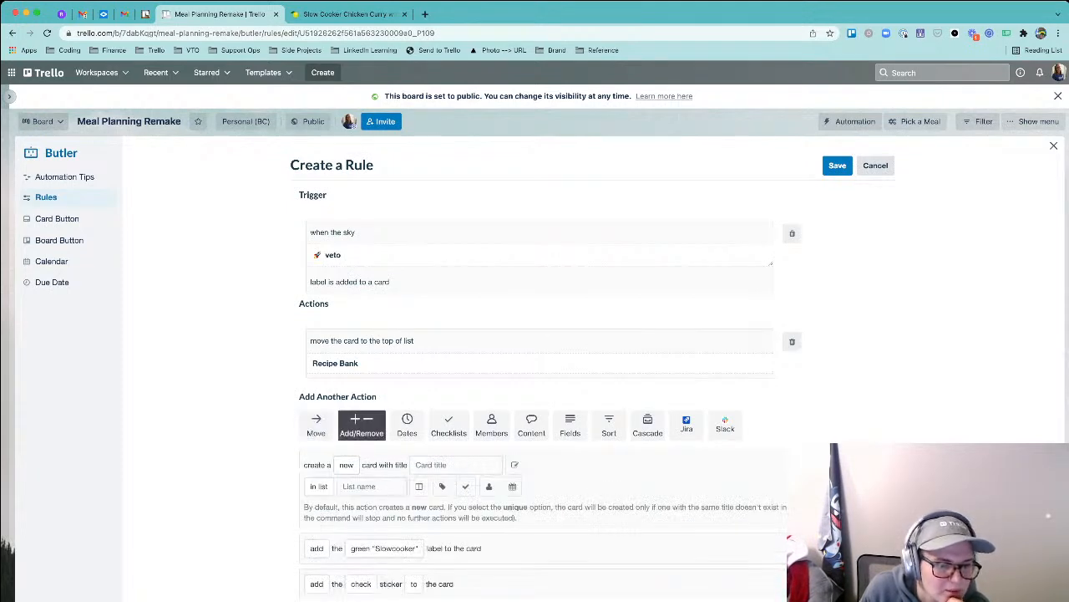
pyautogui.click(317, 549)
pyautogui.click(329, 589)
pyautogui.click(396, 549)
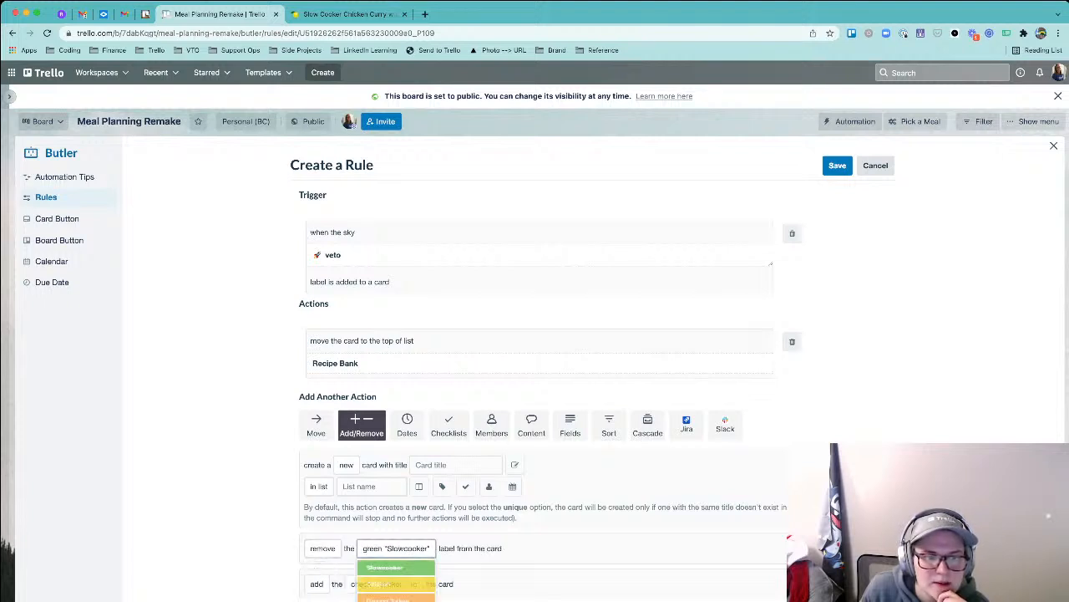
pyautogui.click(396, 599)
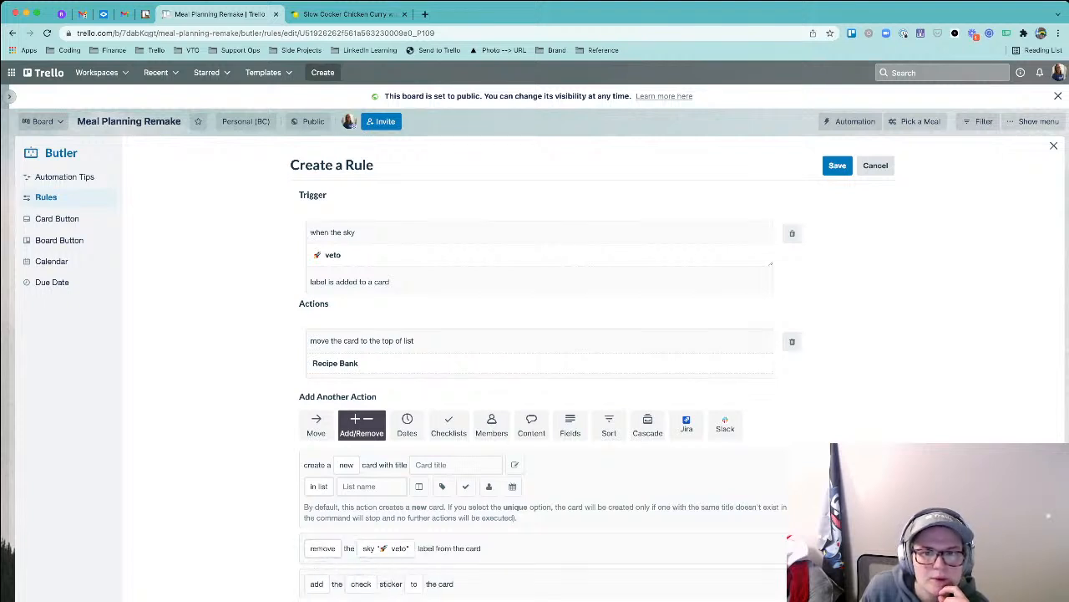
pyautogui.click(872, 549)
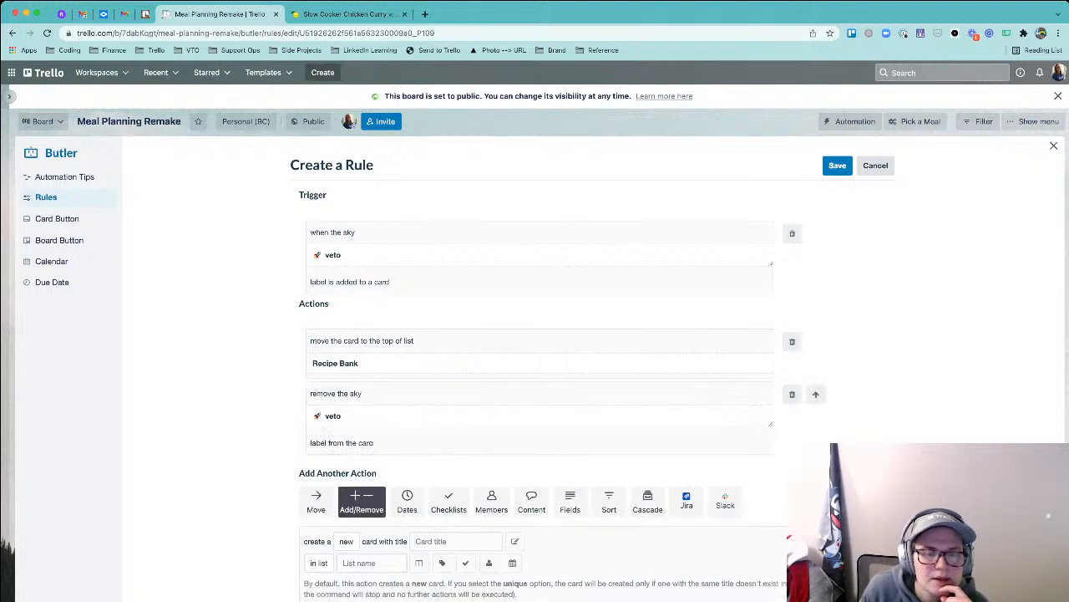
pyautogui.click(837, 165)
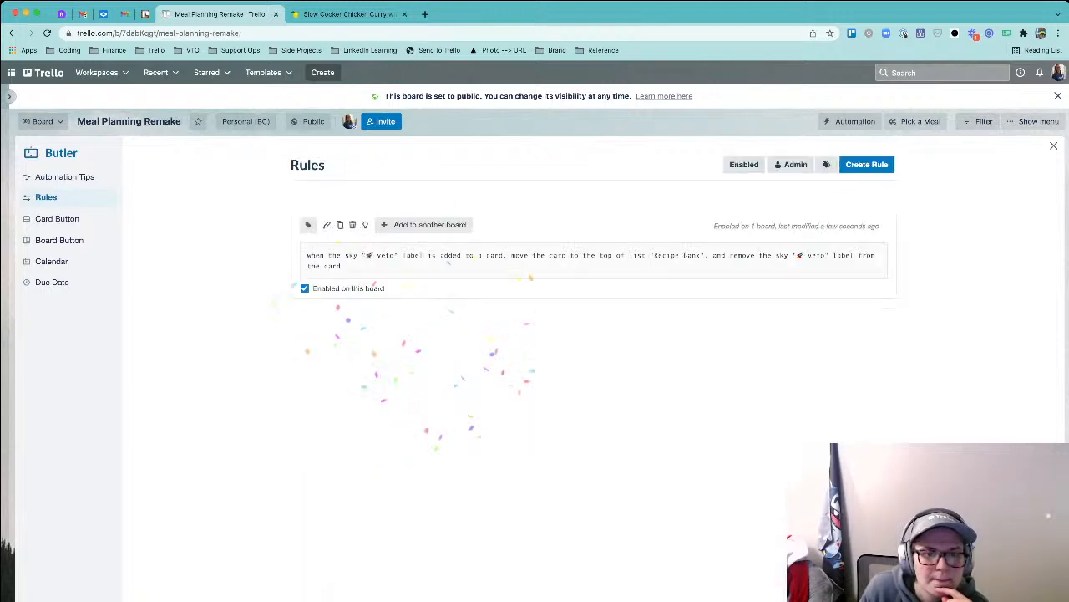
pyautogui.click(1053, 146)
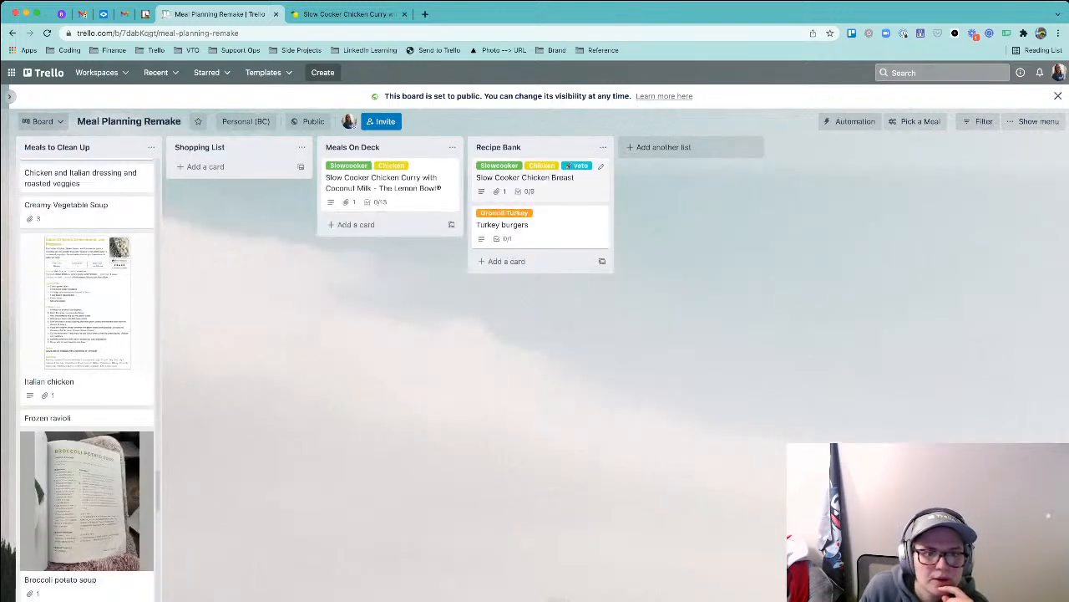
# - Remove the "🚀 veto" label from the Slow Cooker Chicken Breast card in Recipe Bank and close the card
pyautogui.click(534, 177)
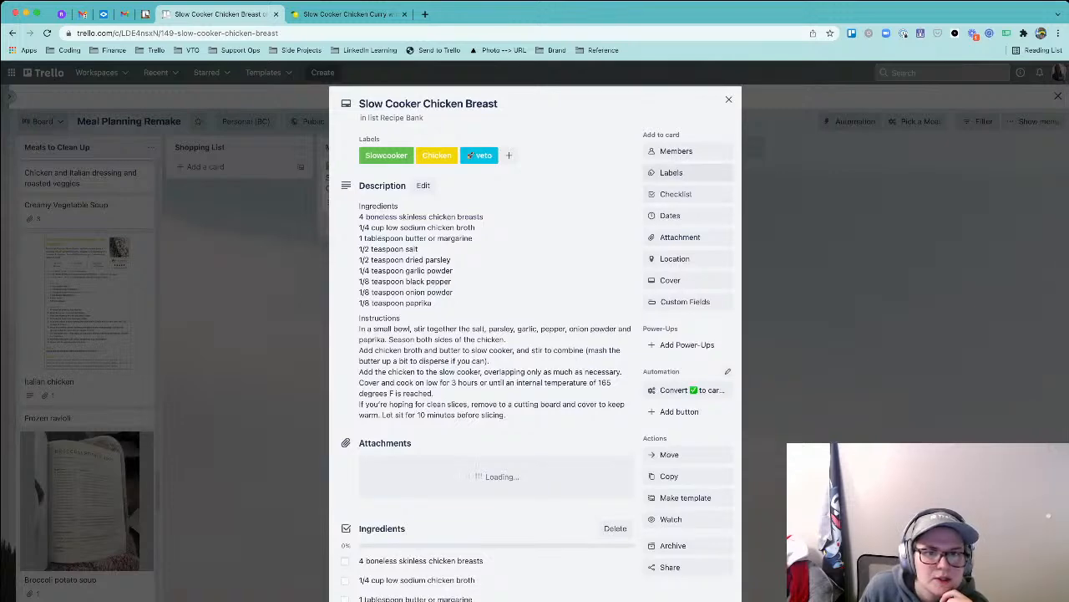
pyautogui.click(673, 172)
pyautogui.click(709, 379)
pyautogui.click(795, 196)
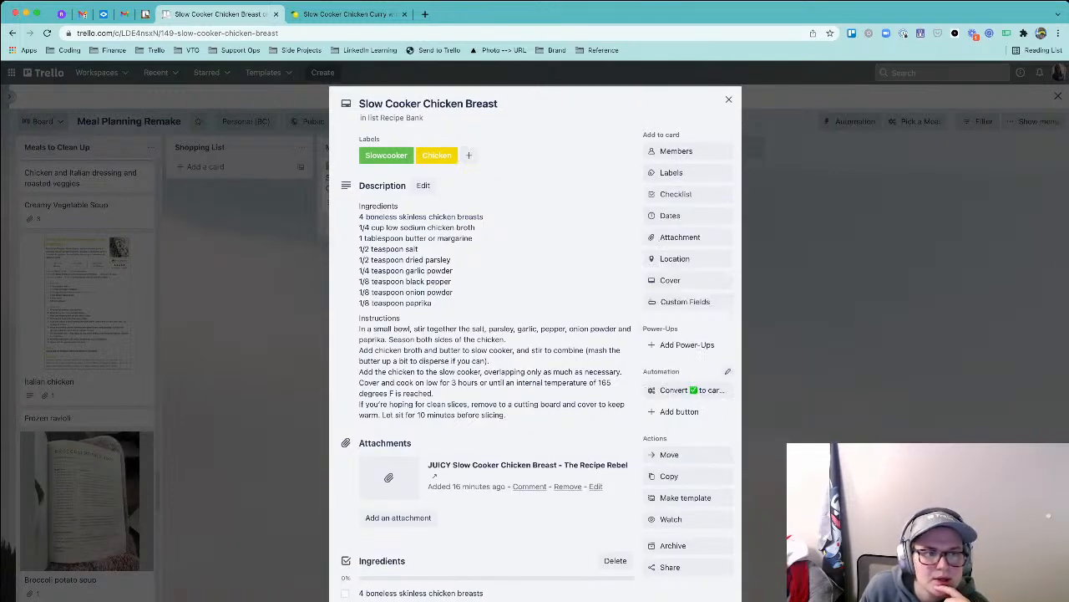
pyautogui.click(729, 99)
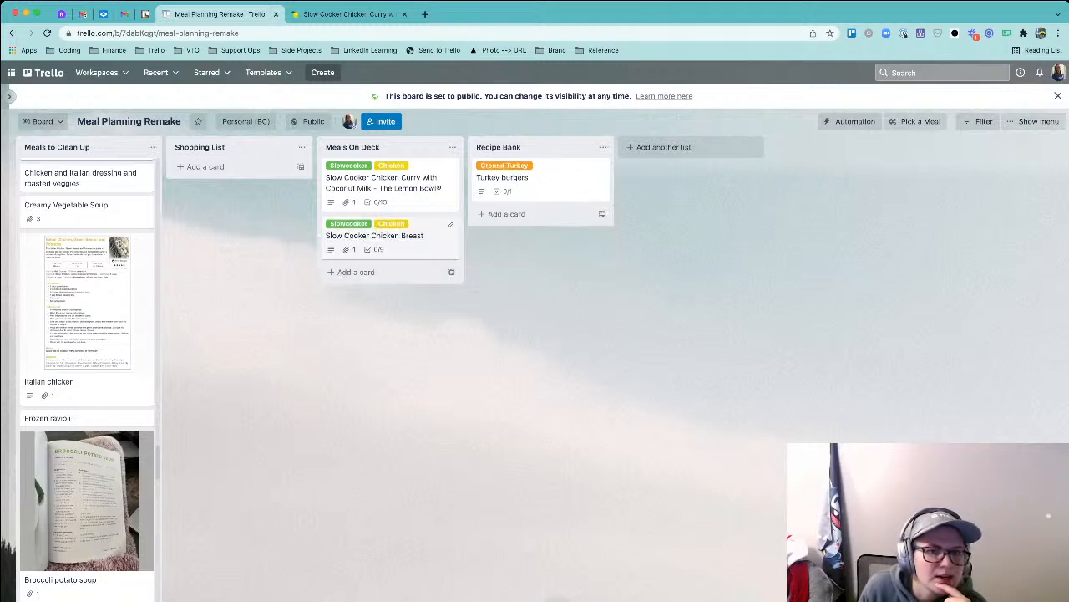
# - Add the "🚀 veto" label to the Slow Cooker Chicken Curry card in Meals On Deck, close it and run the Pick a Meal automation
pyautogui.click(384, 182)
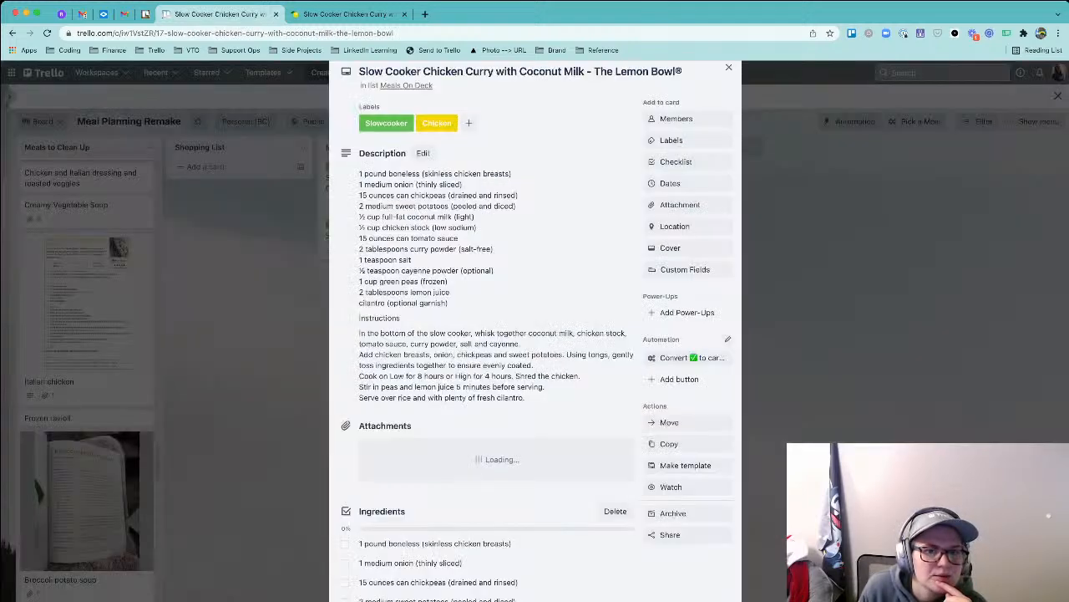
pyautogui.click(687, 173)
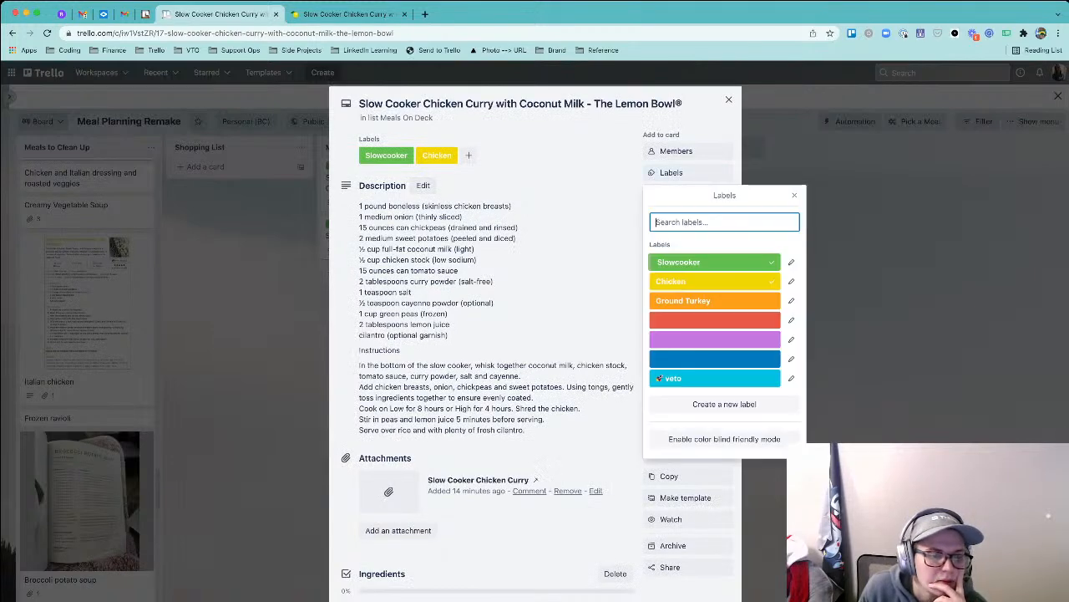
pyautogui.click(695, 379)
pyautogui.click(729, 100)
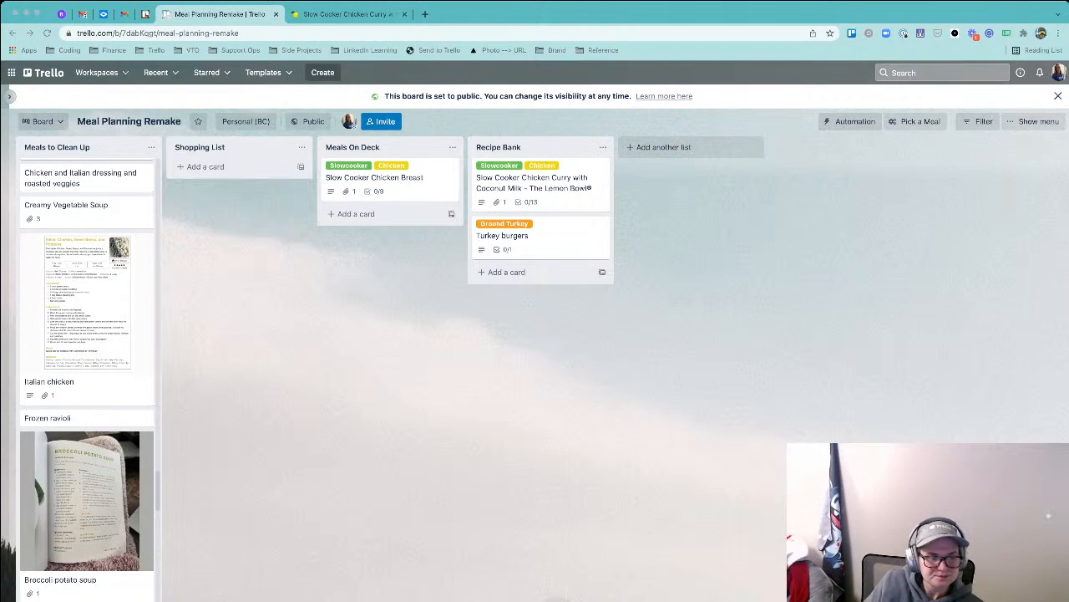
pyautogui.click(915, 122)
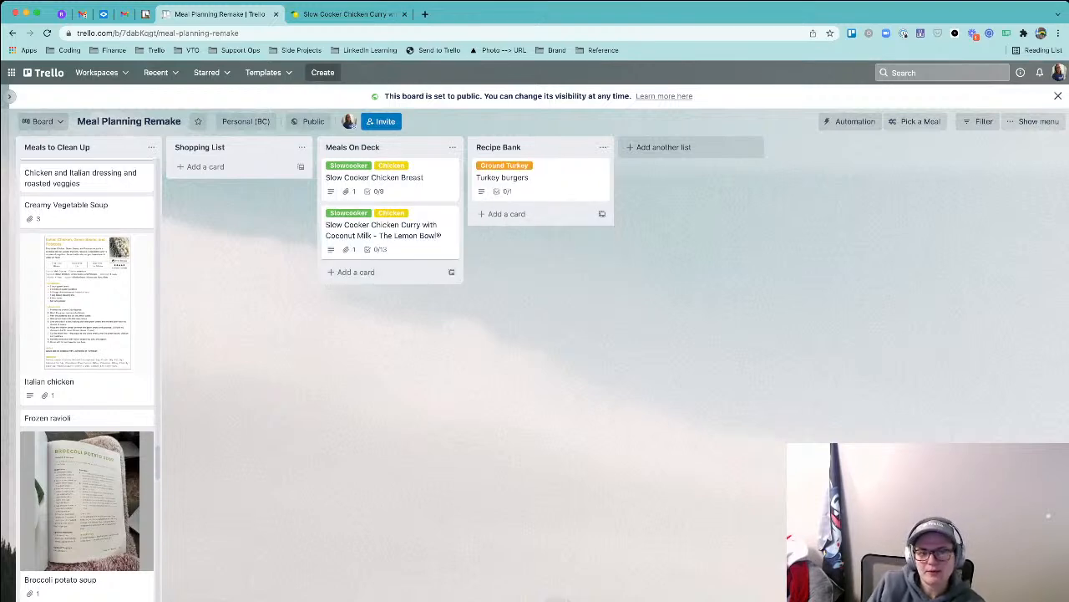
# - Add four lists after Recipe Bank named Slowcooker, Meat, NonMeat and New
pyautogui.click(679, 147)
pyautogui.write('Slow')
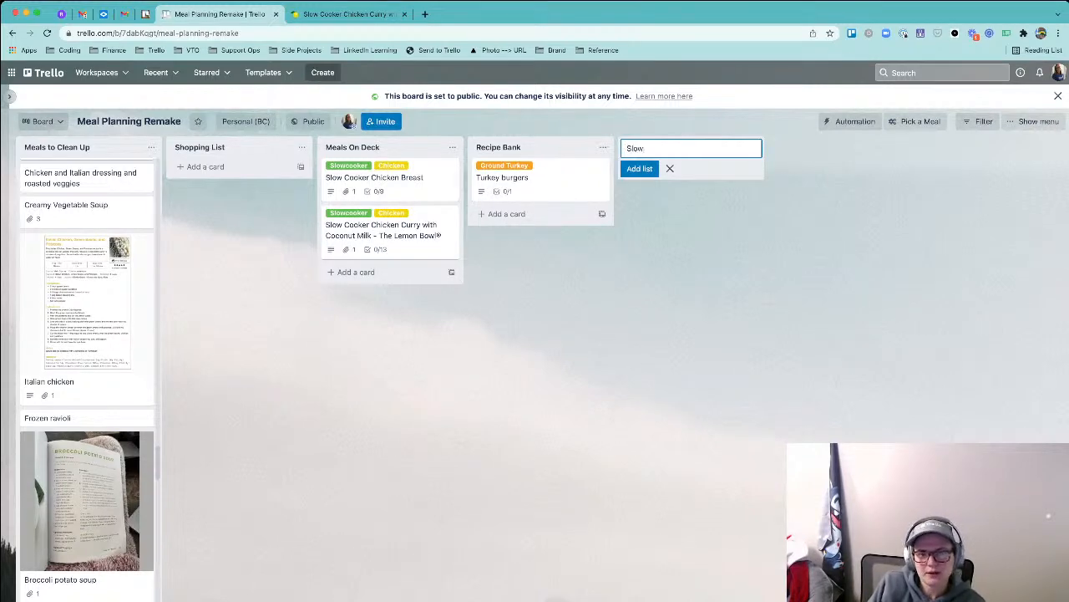
pyautogui.write('cooker')
pyautogui.press('Return')
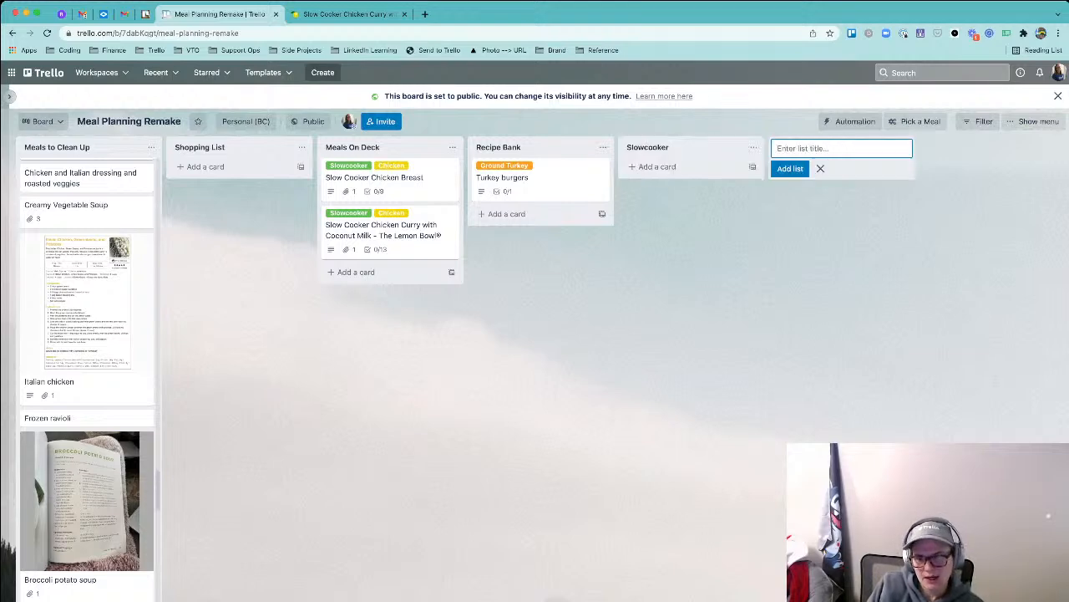
pyautogui.write('Meal')
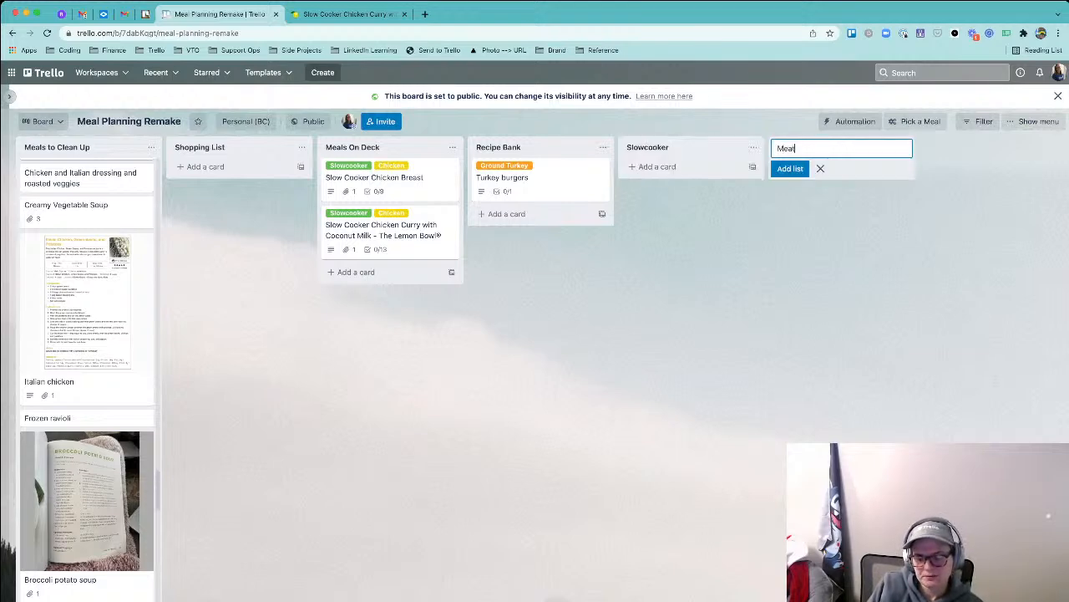
pyautogui.press('Return')
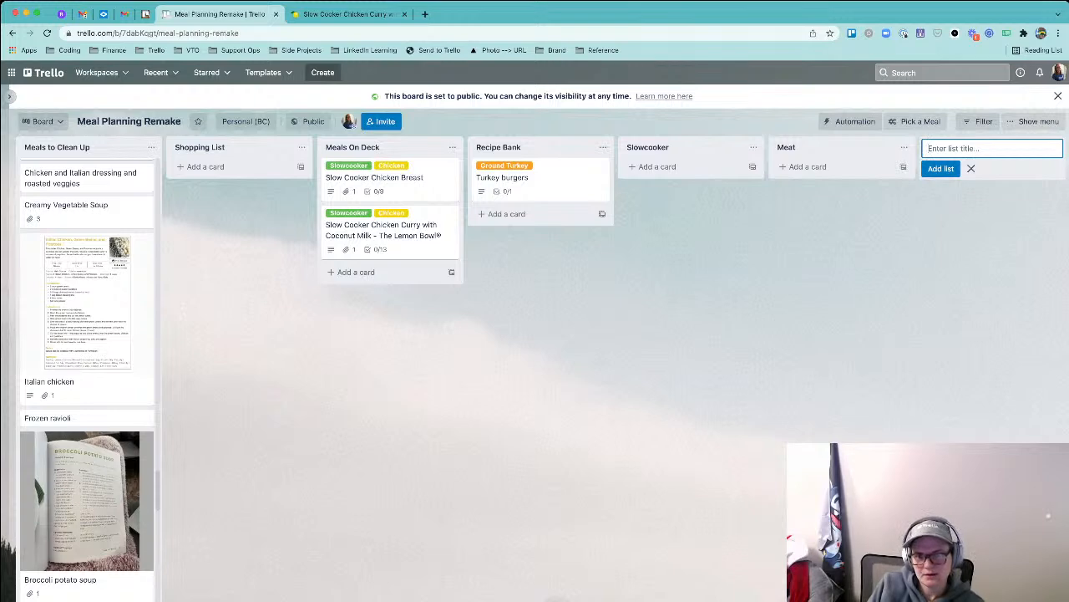
pyautogui.write('Non')
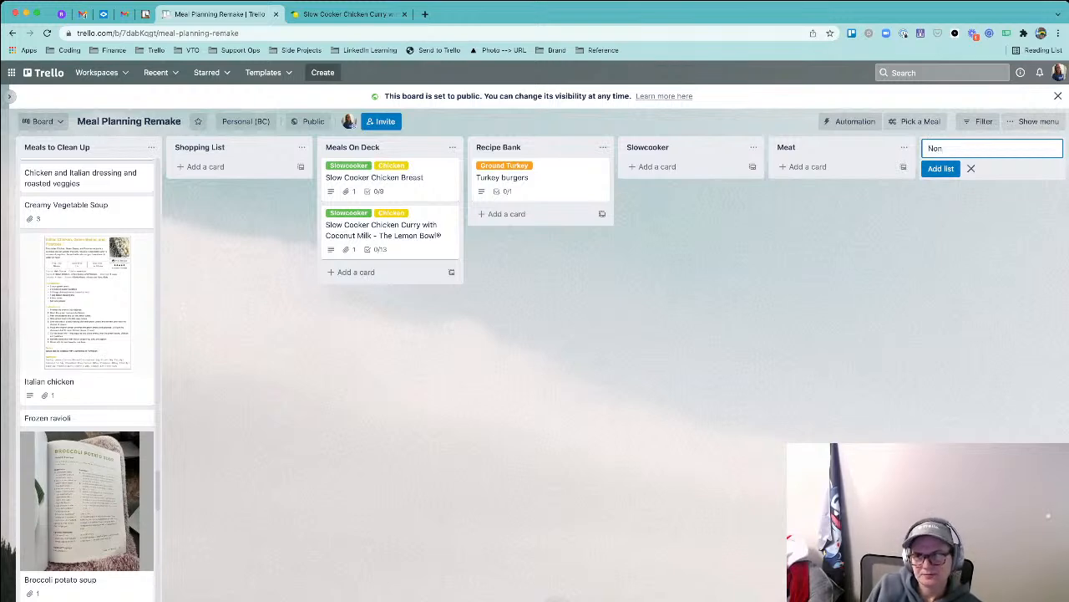
pyautogui.write('Meat')
pyautogui.press('Return')
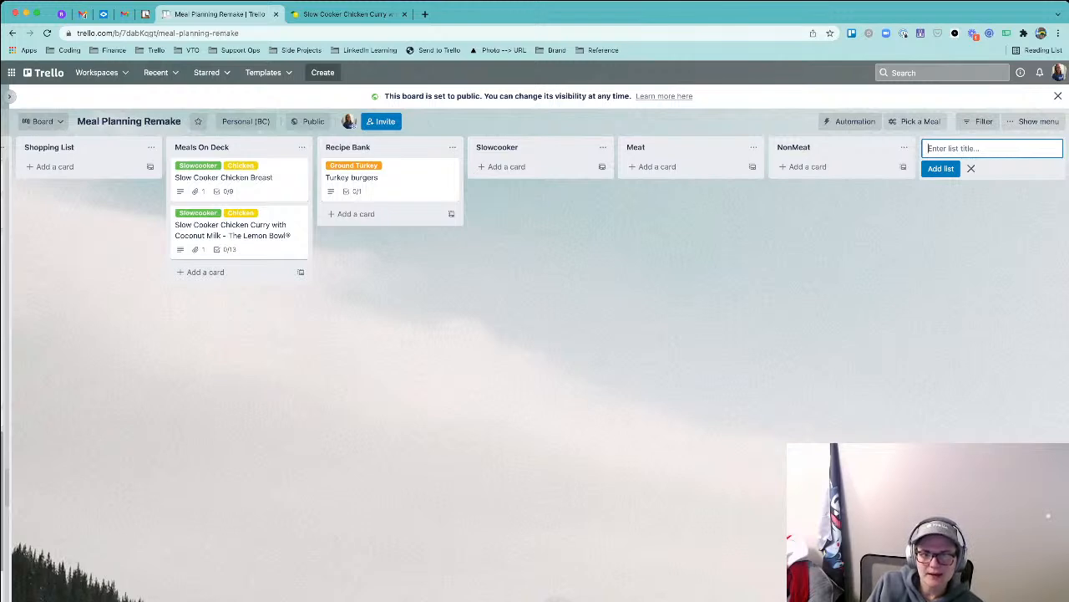
pyautogui.write('New')
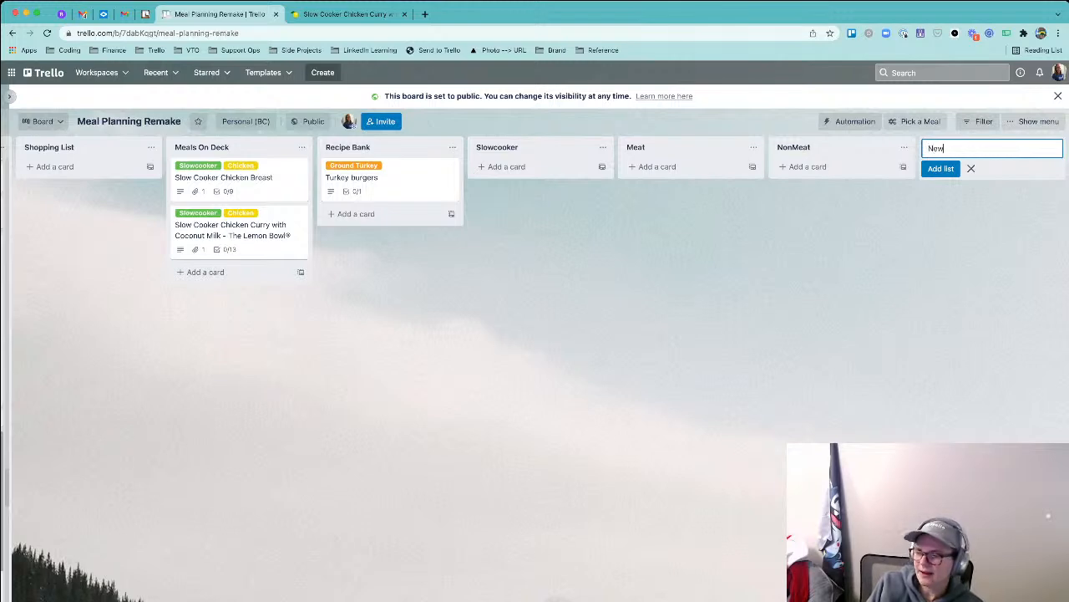
pyautogui.press('Return')
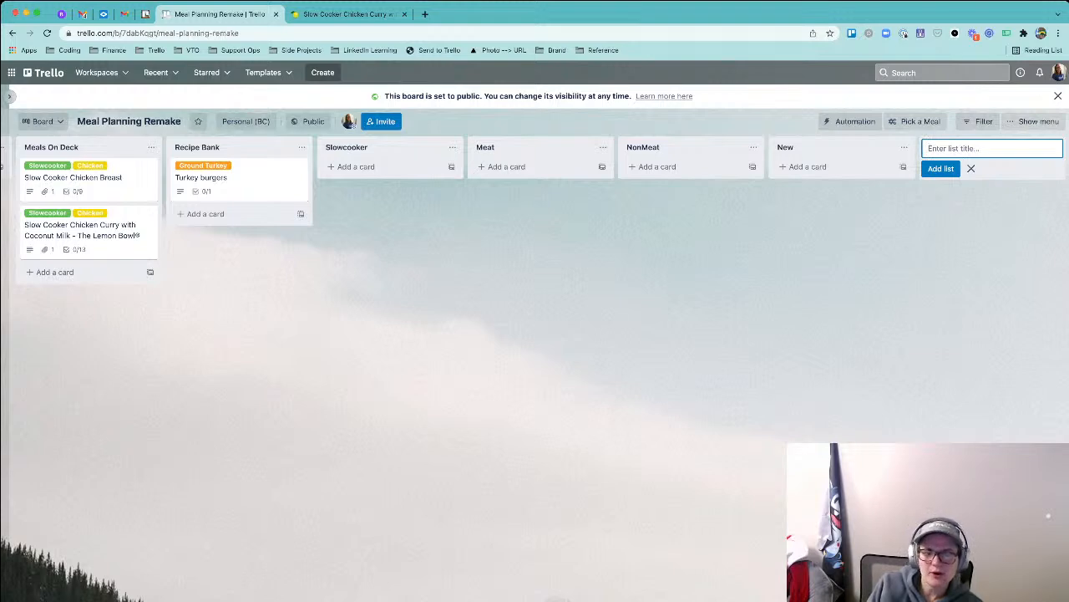
pyautogui.write('Oi')
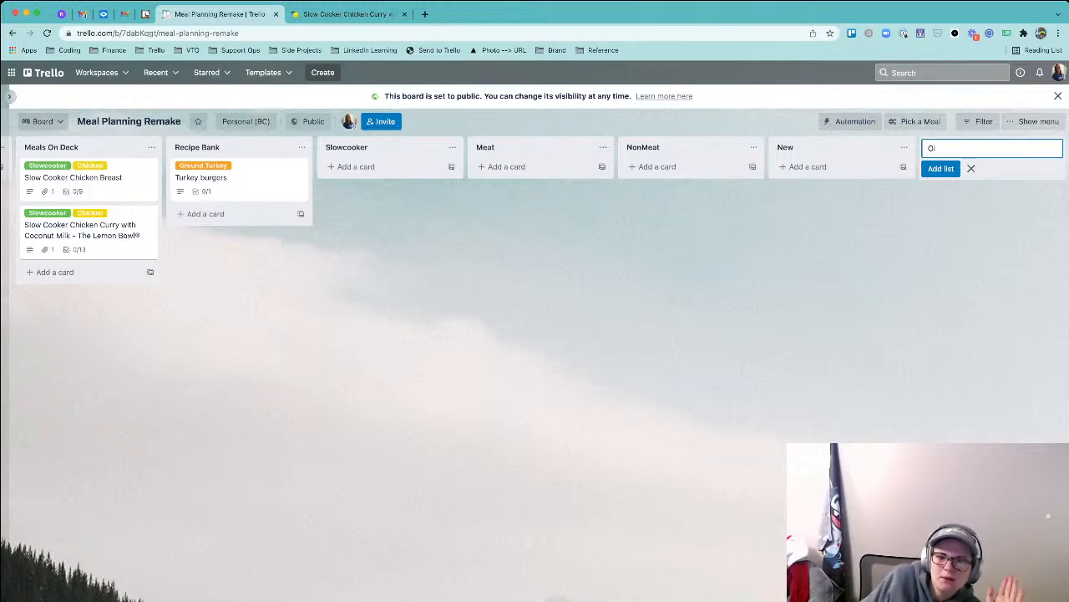
pyautogui.press('BackSpace')
pyautogui.press('BackSpace')
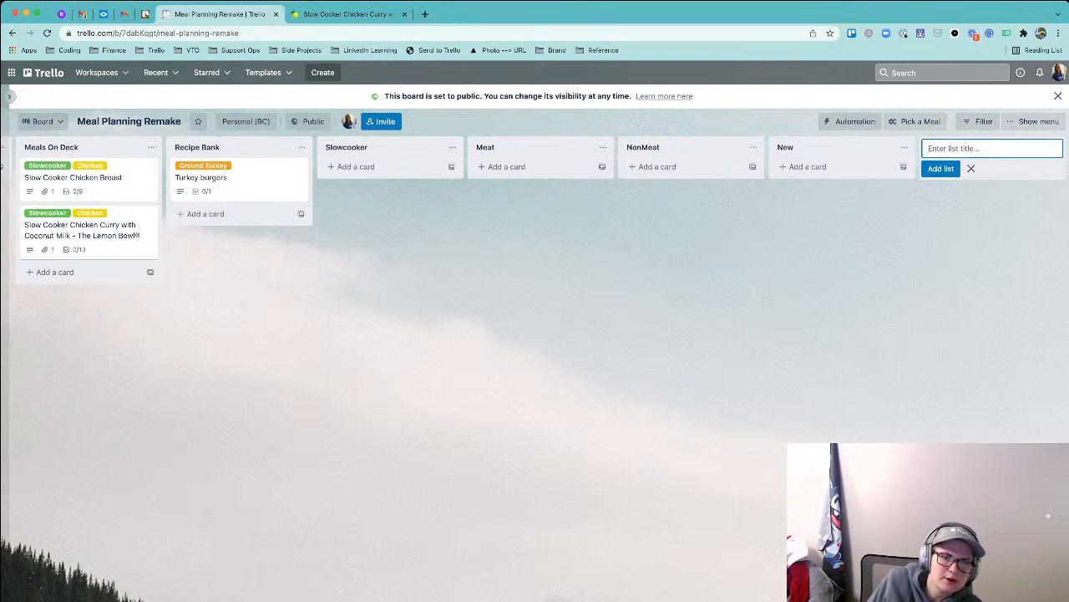
pyautogui.press('Escape')
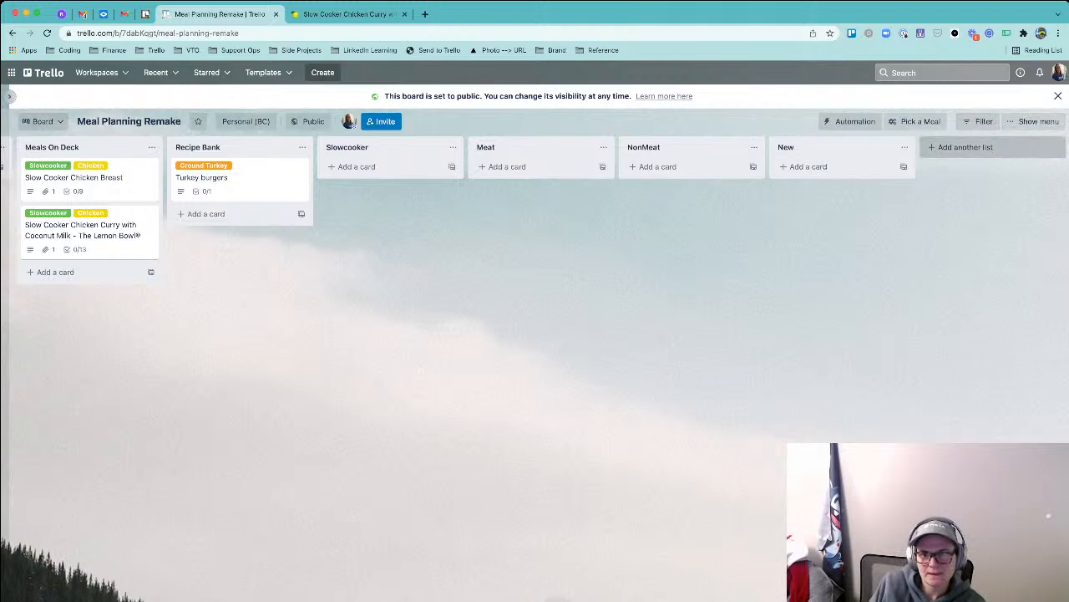
# - Add a list named Ultra Simple and place it between the NonMeat and New lists
pyautogui.click(966, 147)
pyautogui.write('Ultra')
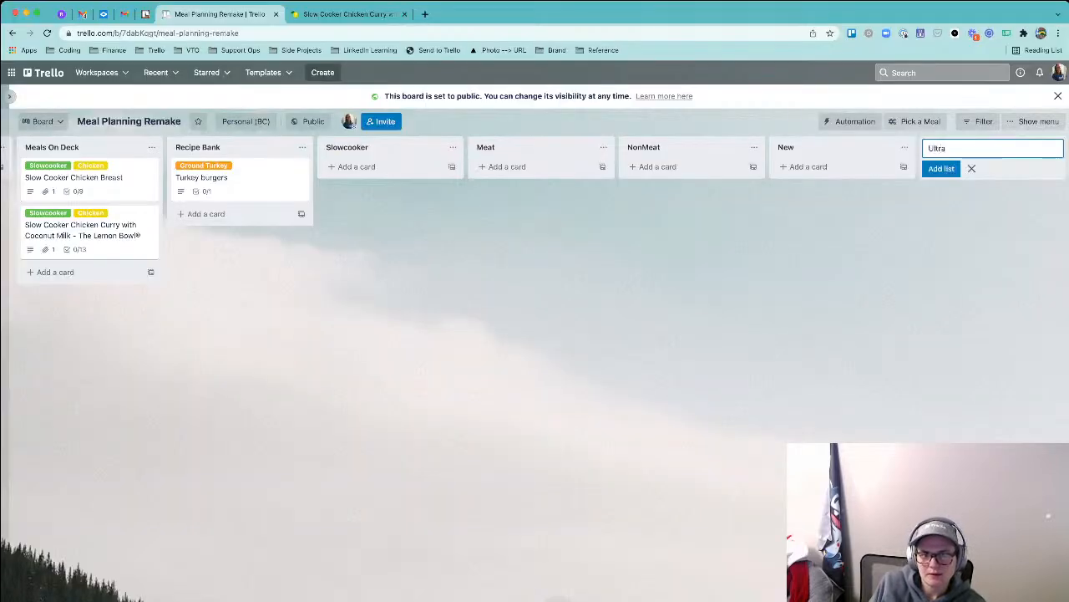
pyautogui.write('Simple')
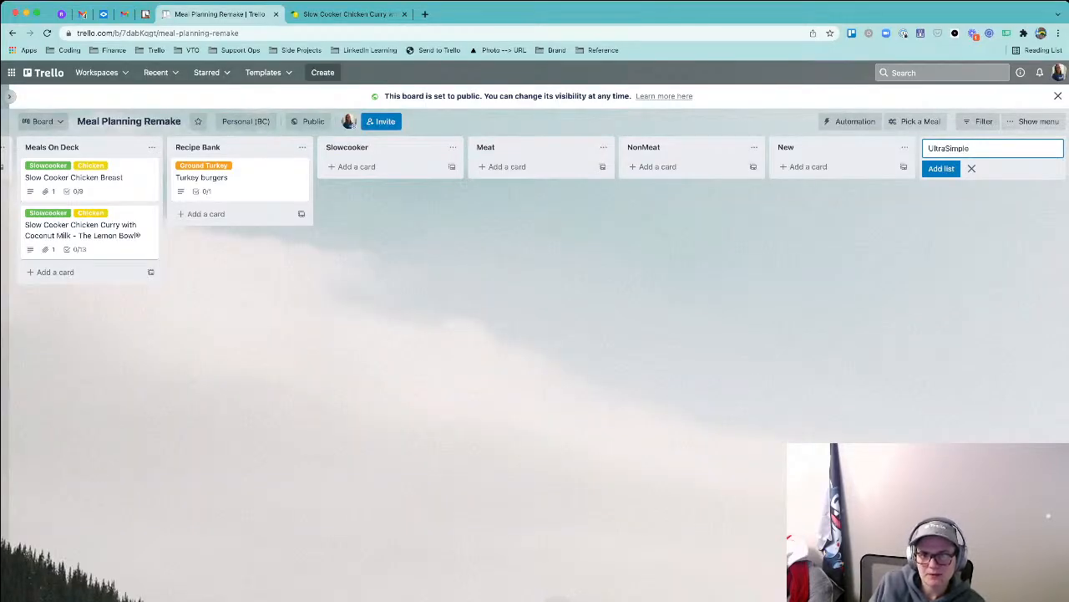
pyautogui.press('BackSpace')
pyautogui.press('BackSpace')
pyautogui.press('BackSpace')
pyautogui.press('BackSpace')
pyautogui.press('BackSpace')
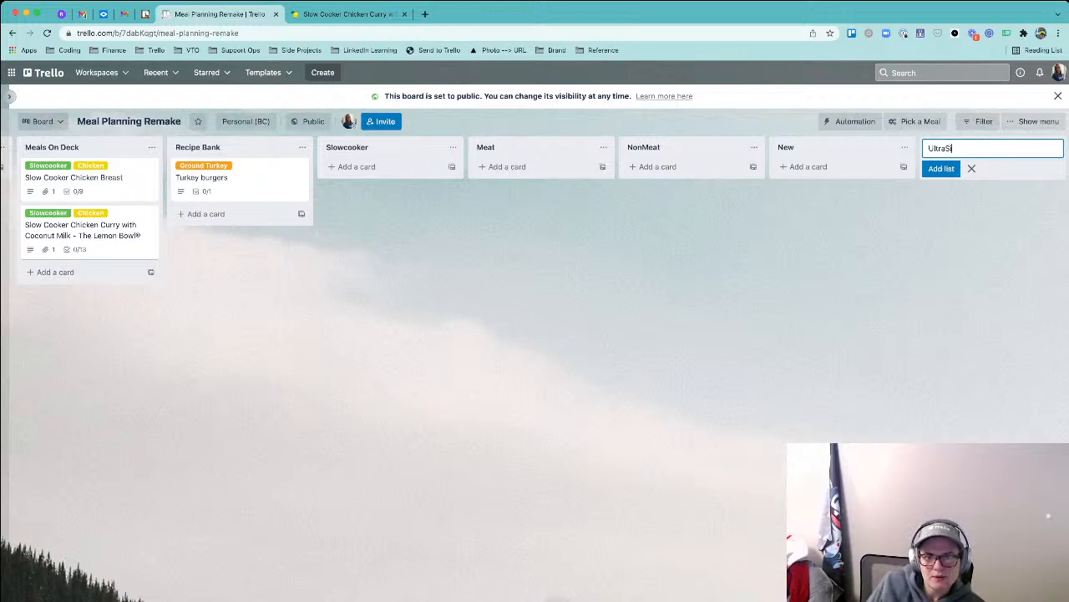
pyautogui.write('Simple')
pyautogui.press('Return')
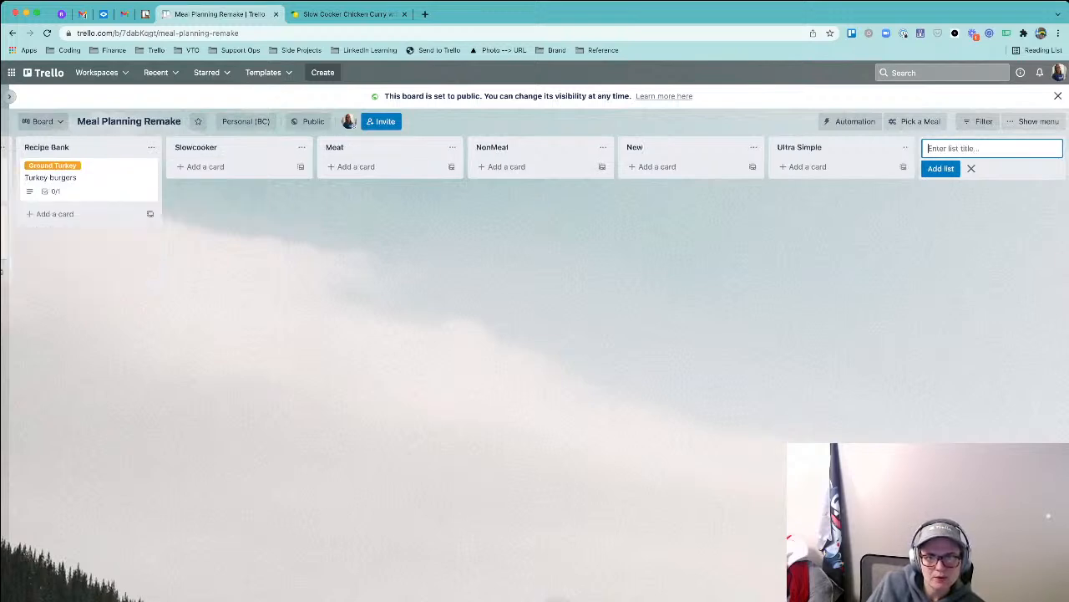
pyautogui.moveTo(848, 148); pyautogui.dragTo(802, 165)
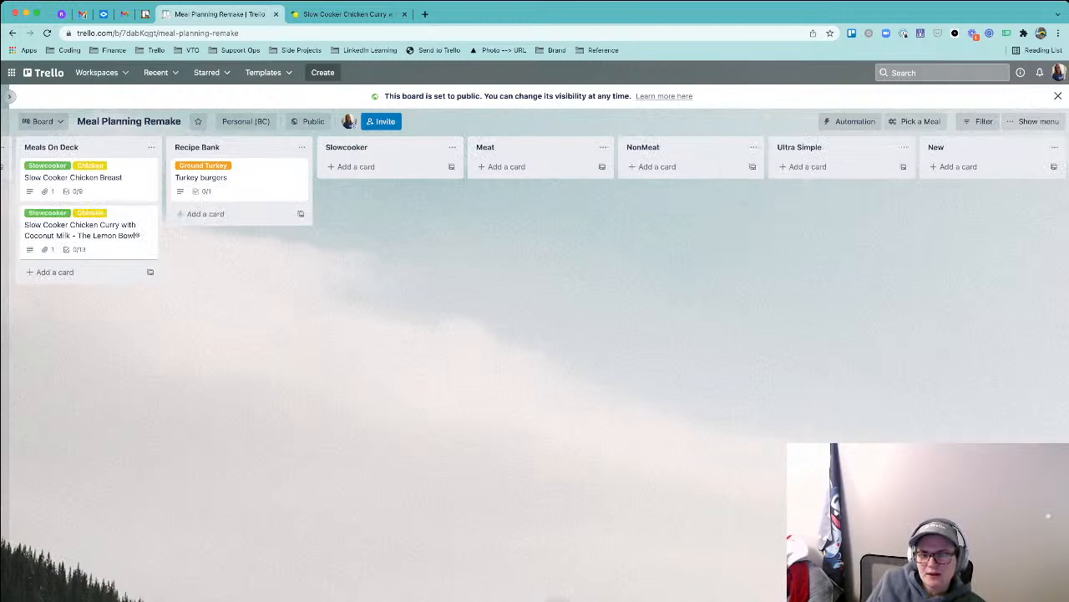
pyautogui.hscroll(-2, 802, 164)
pyautogui.hscroll(1, 535, 251)
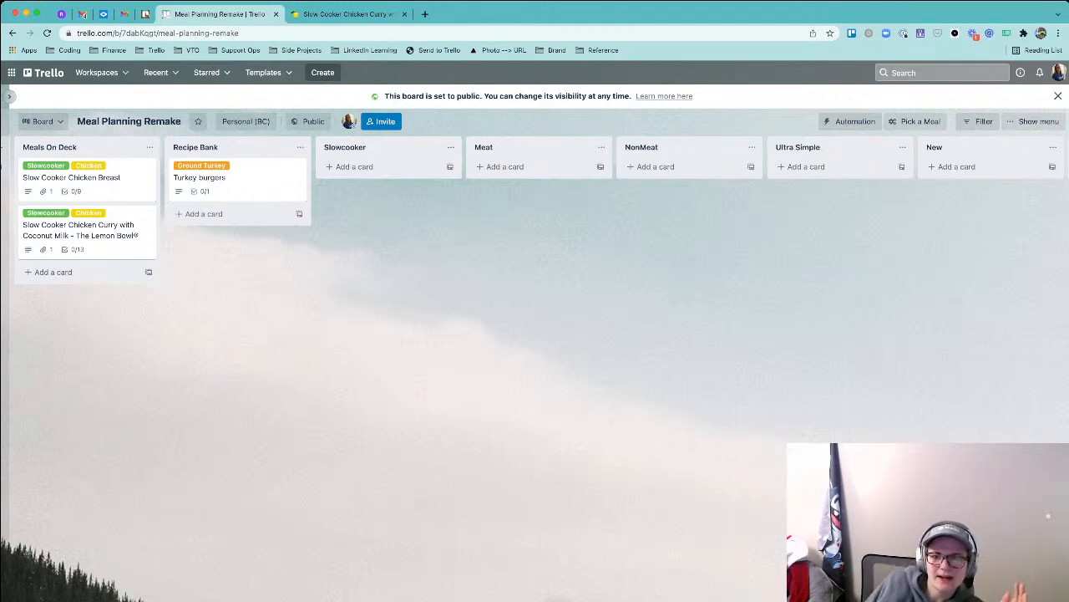
# - Dismiss the empty new-list entry after the New list
pyautogui.hscroll(2, 535, 250)
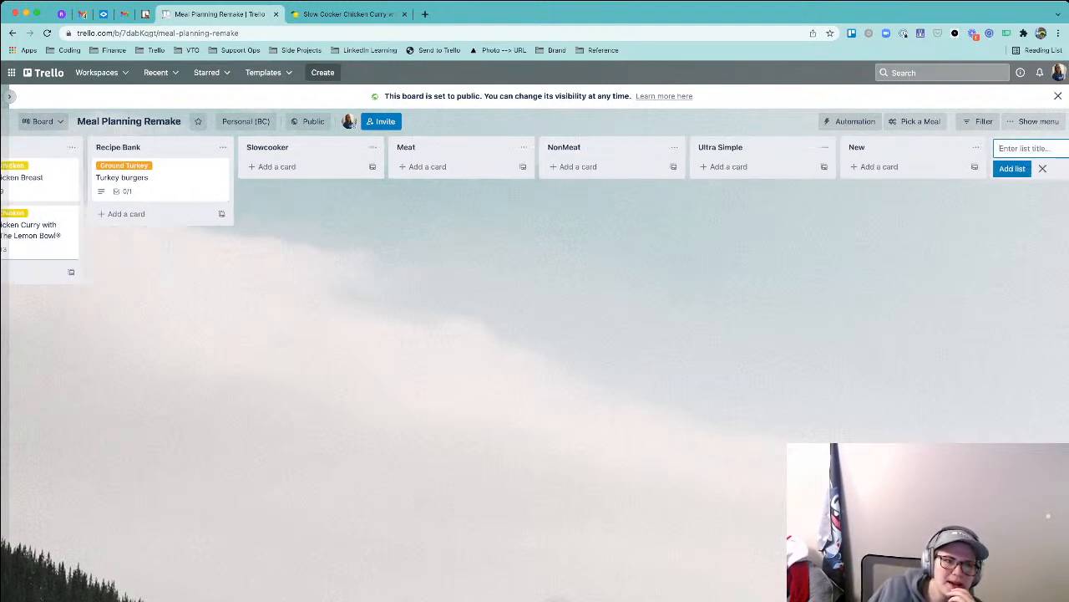
pyautogui.hscroll(1, 535, 251)
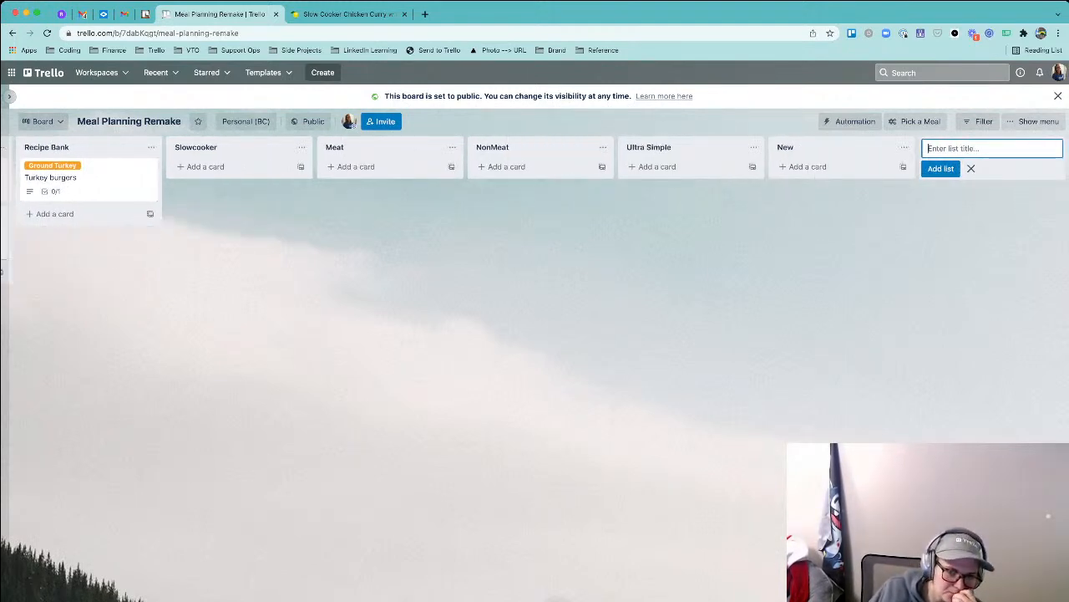
pyautogui.press('Escape')
pyautogui.hscroll(-3, 535, 250)
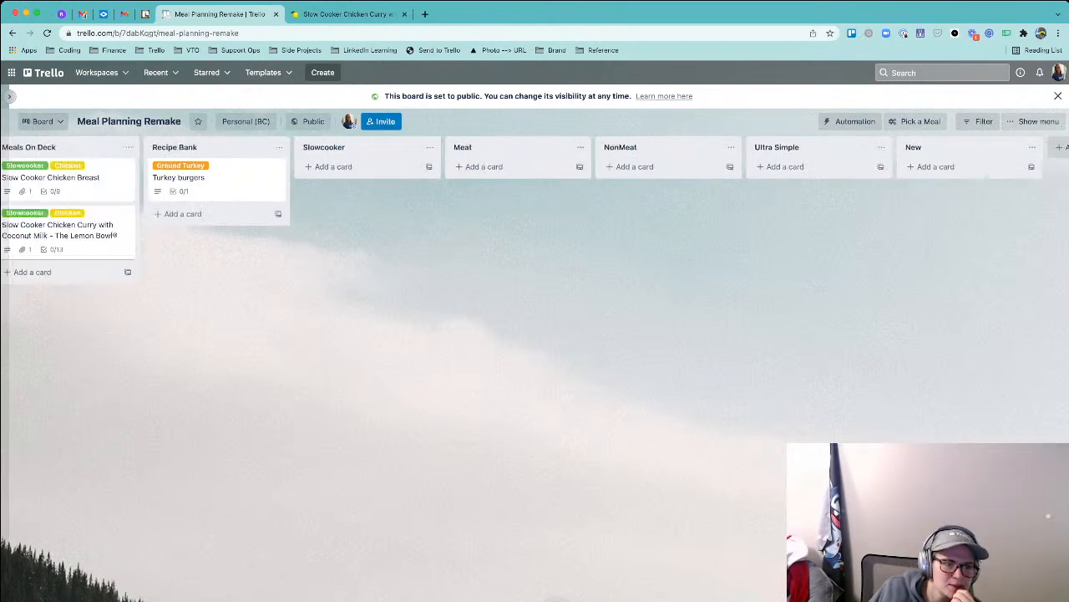
pyautogui.hscroll(2, 535, 250)
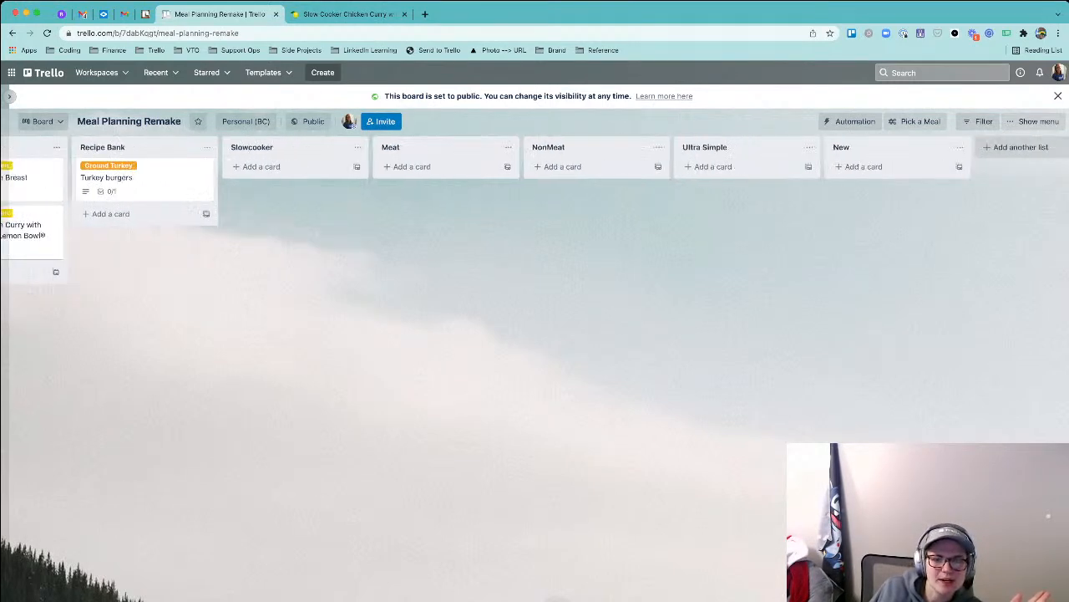
pyautogui.hscroll(-4, 535, 251)
pyautogui.hscroll(-1, 534, 148)
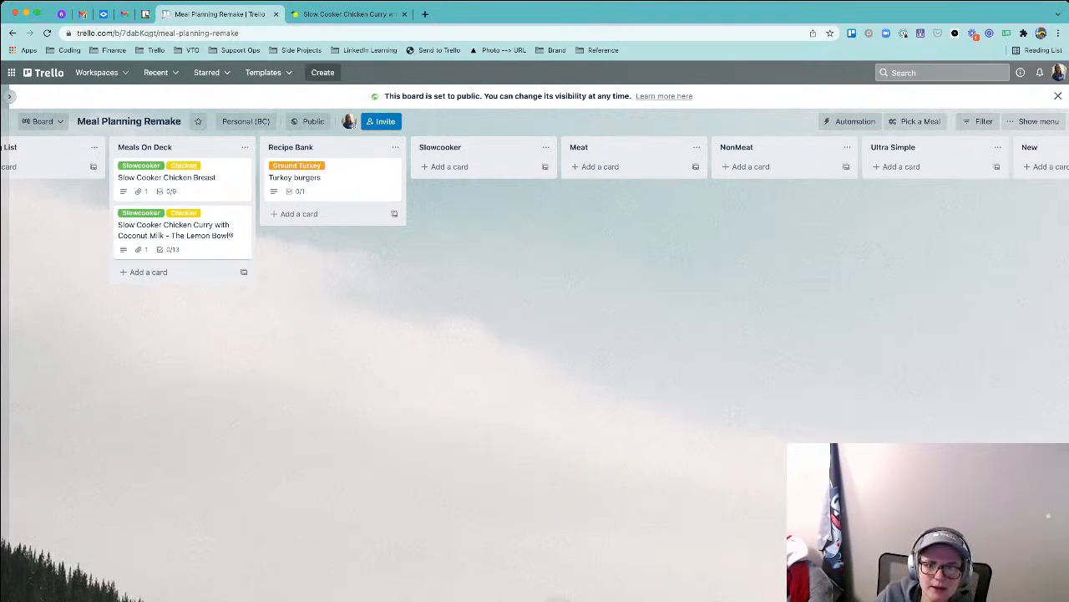
pyautogui.click(849, 121)
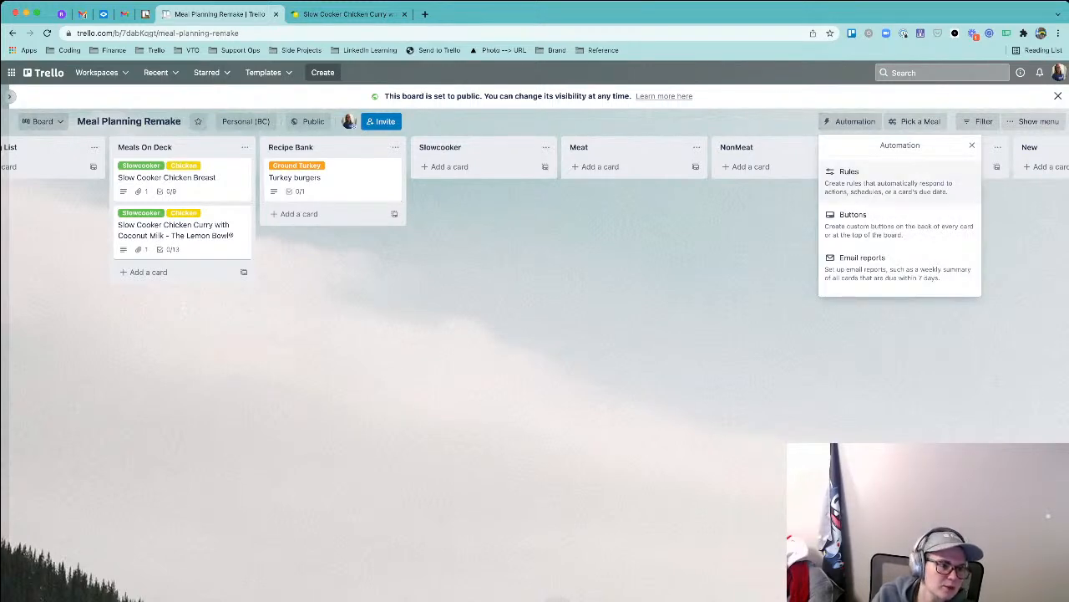
pyautogui.click(849, 175)
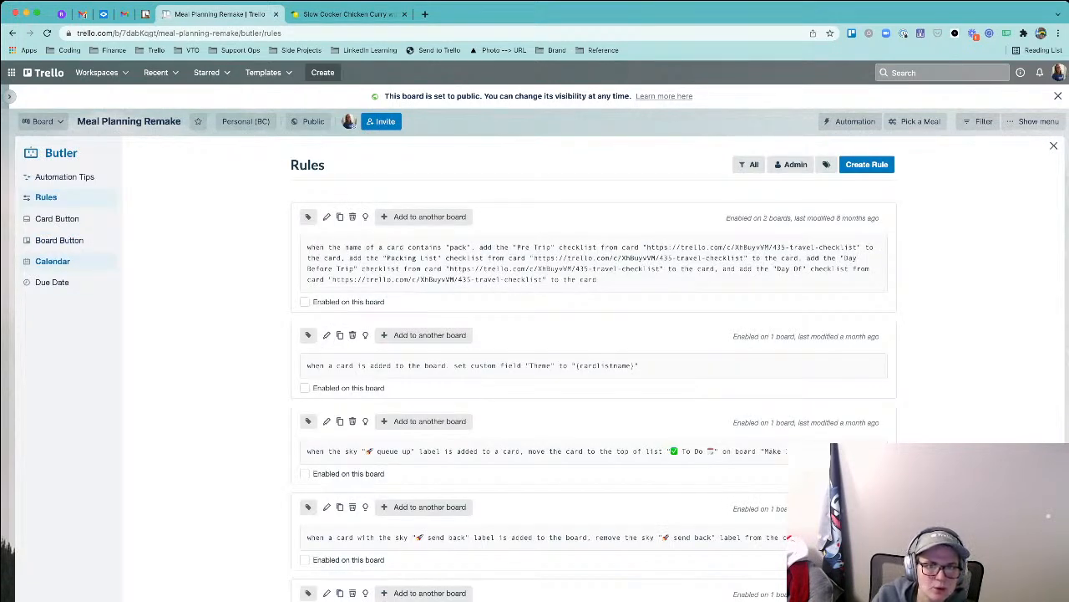
pyautogui.click(52, 261)
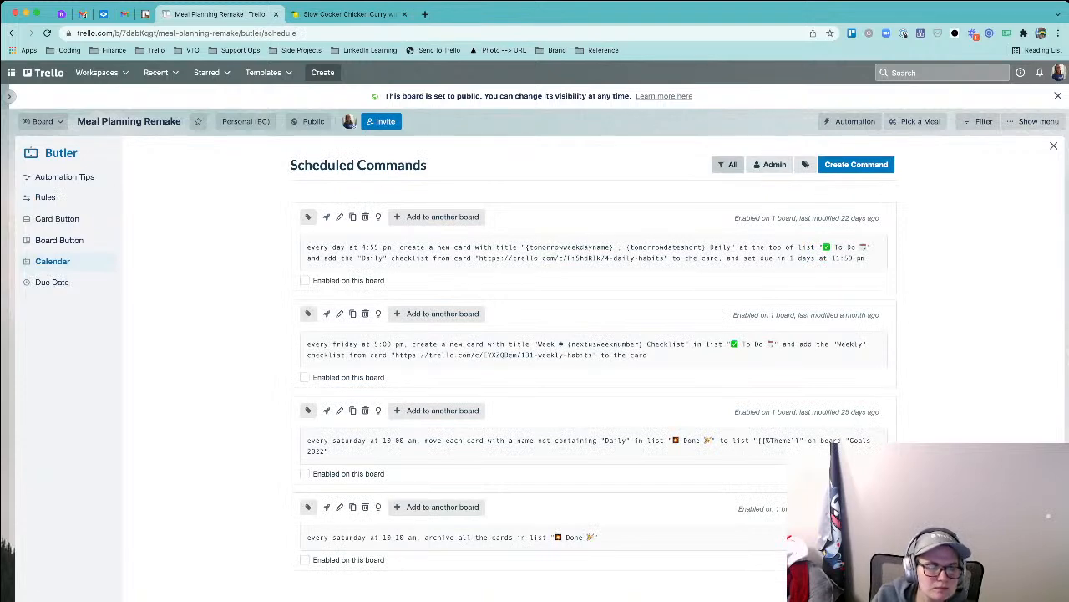
pyautogui.click(728, 163)
pyautogui.click(737, 216)
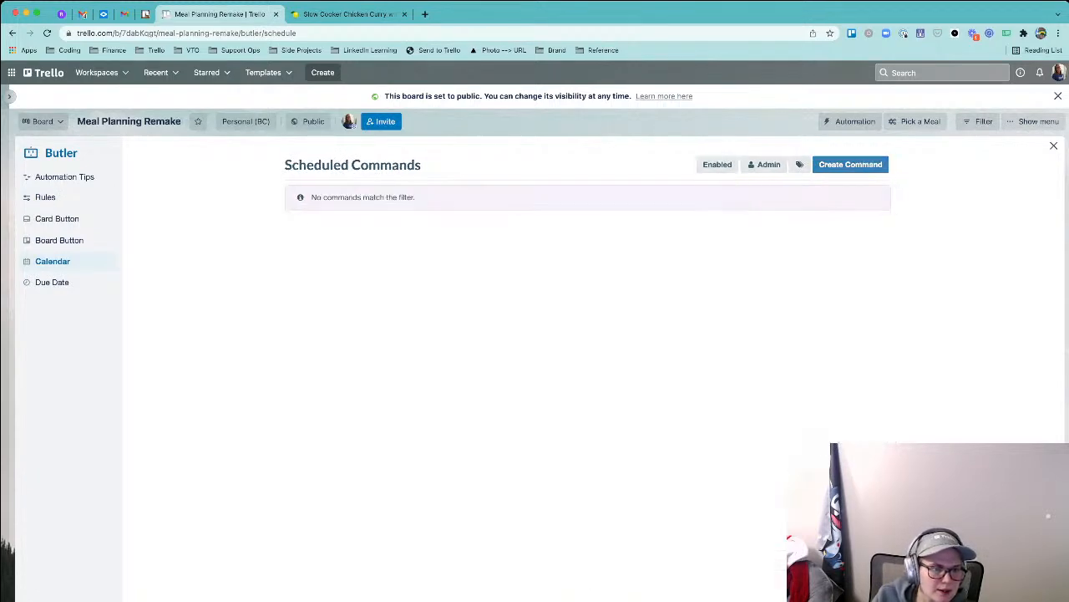
pyautogui.click(857, 164)
pyautogui.click(593, 261)
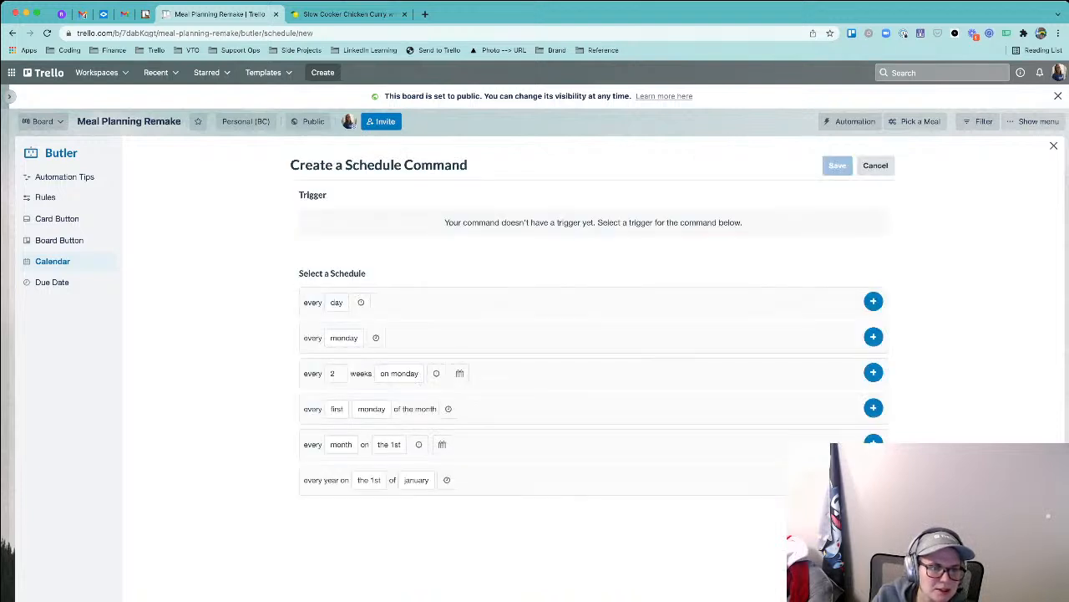
pyautogui.click(343, 338)
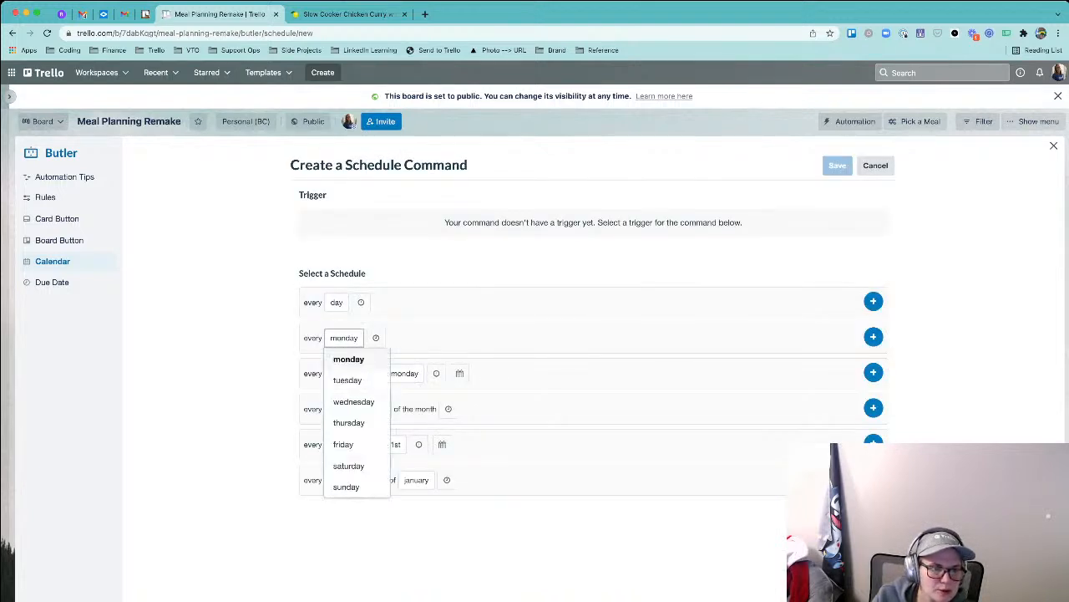
pyautogui.click(342, 444)
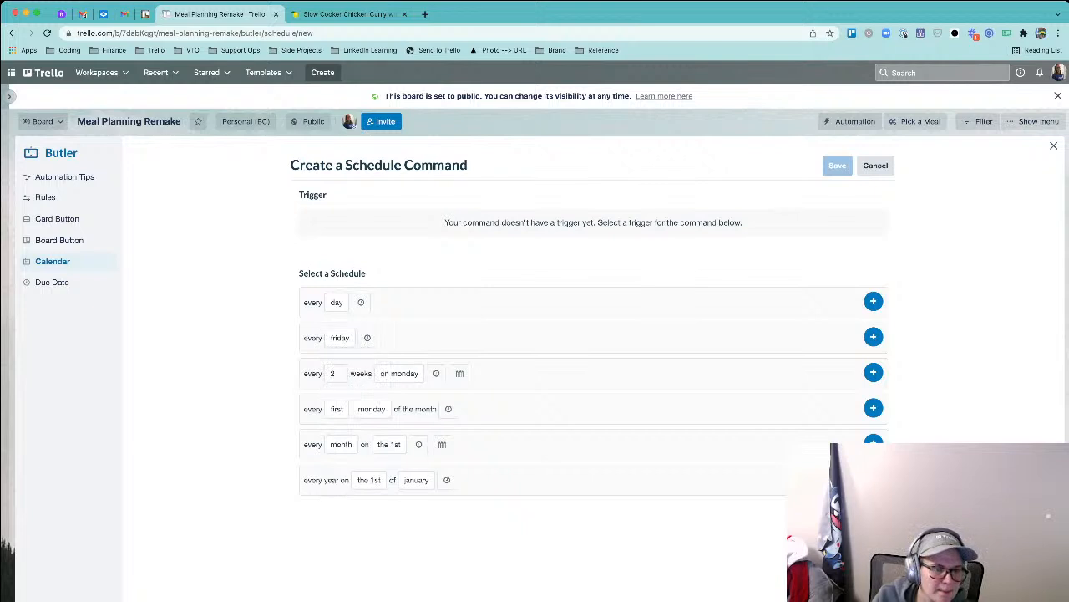
pyautogui.click(873, 336)
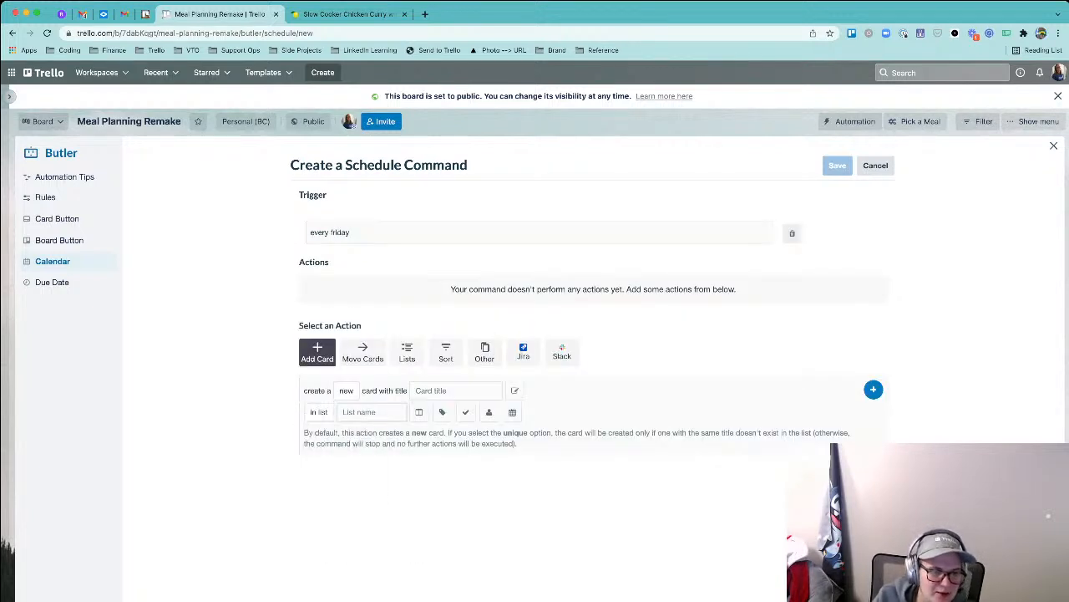
pyautogui.click(363, 352)
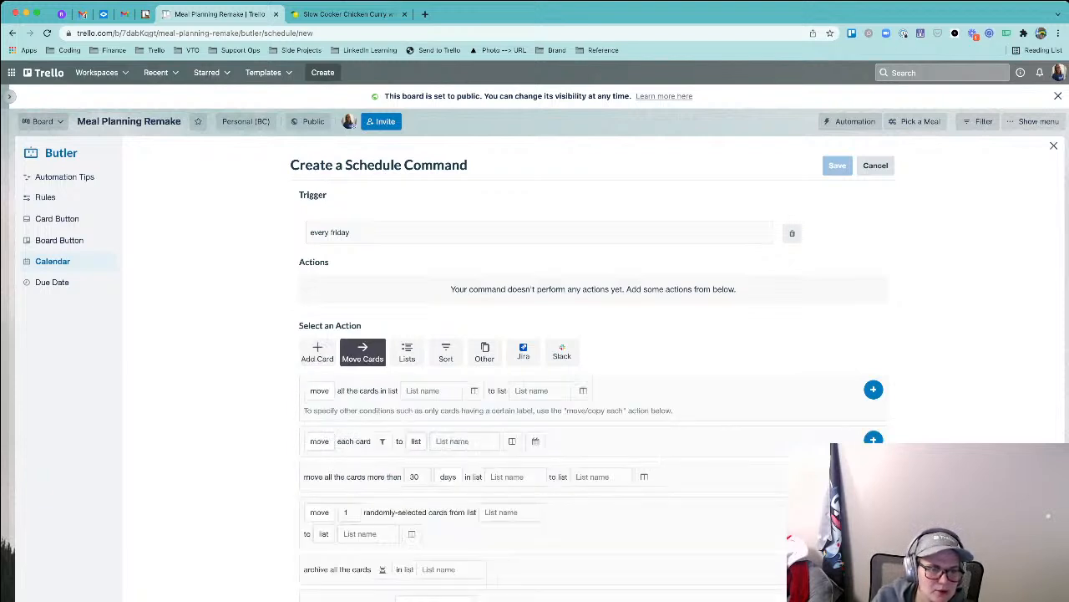
pyautogui.click(319, 512)
pyautogui.click(321, 533)
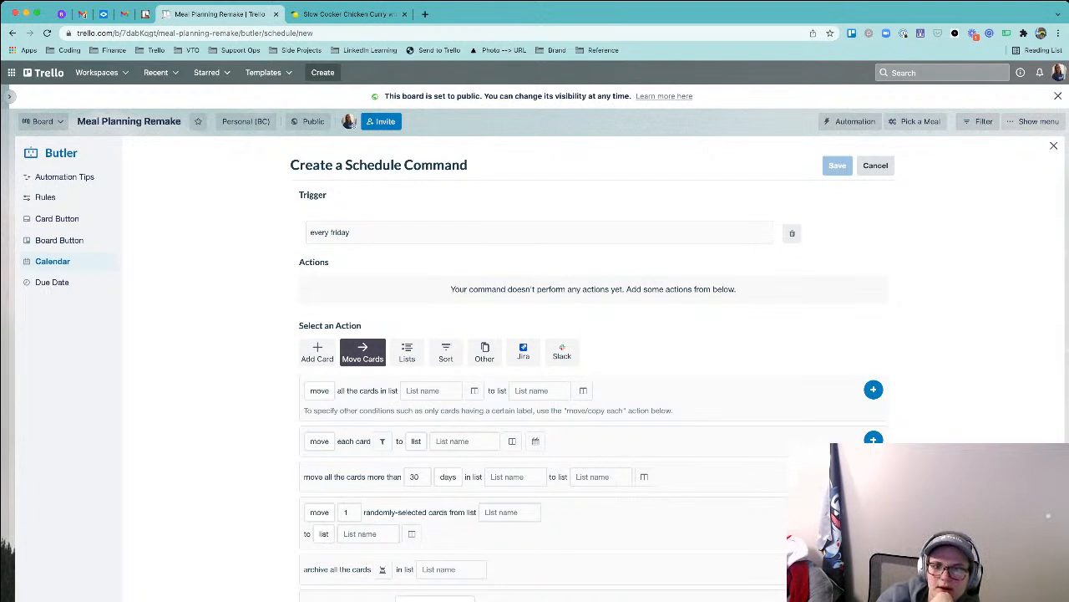
pyautogui.press('Escape')
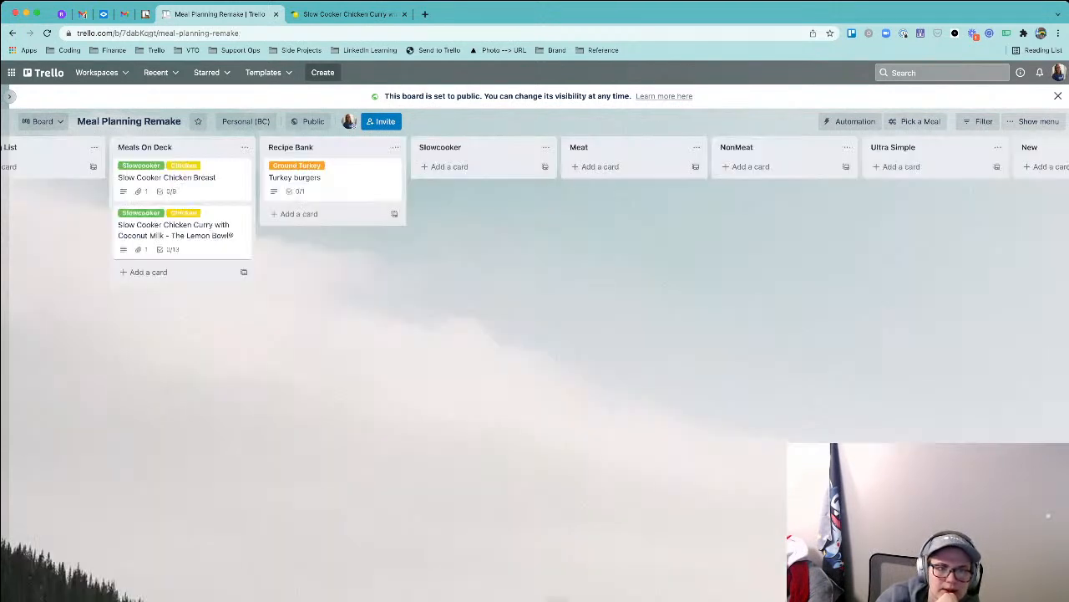
# - Archive the empty Slowcooker list
pyautogui.hscroll(1, 535, 334)
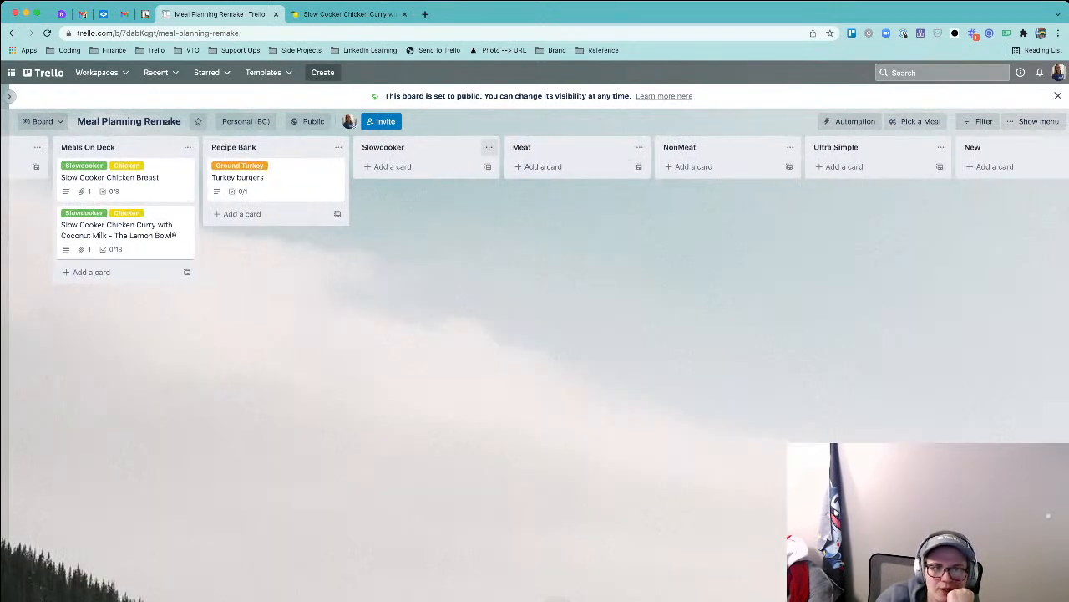
pyautogui.click(490, 147)
pyautogui.click(518, 413)
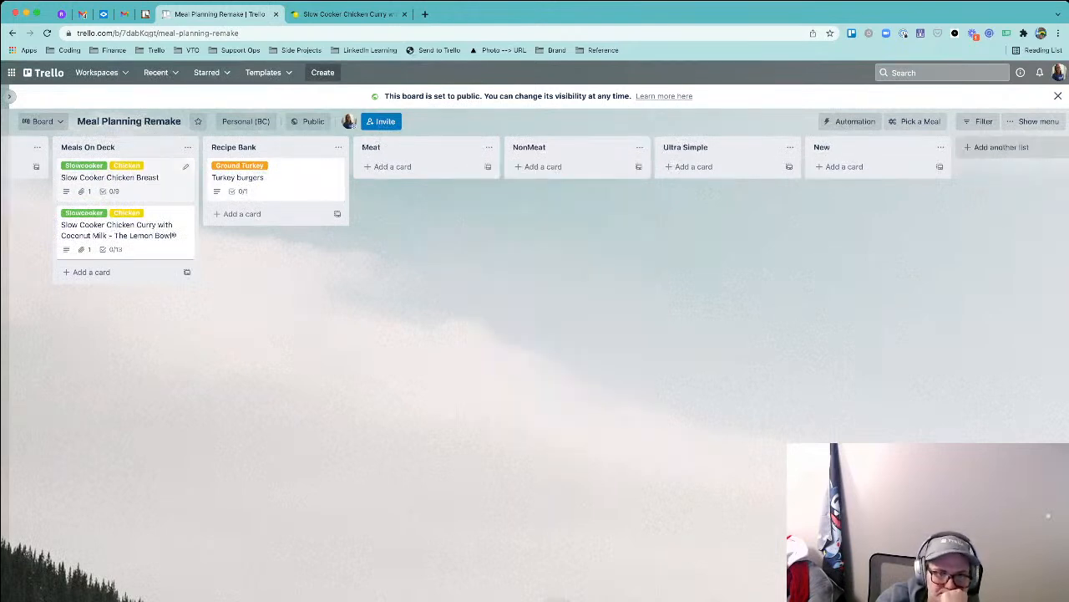
# - Move the Ultra Simple list between the Recipe Bank and Meat lists
pyautogui.moveTo(739, 147); pyautogui.dragTo(572, 155)
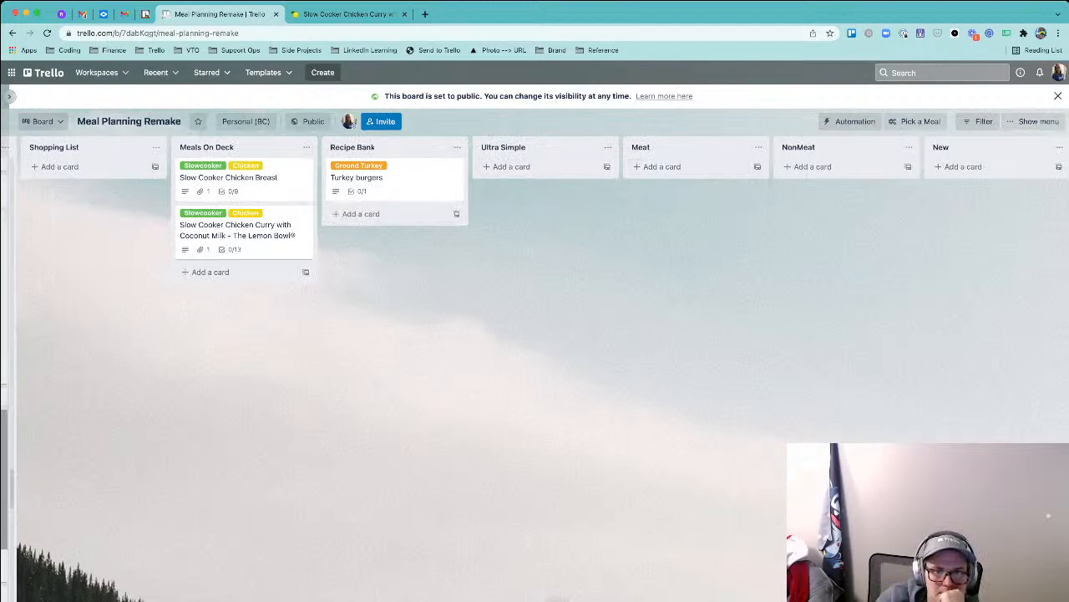
pyautogui.hscroll(3, 660, 166)
pyautogui.hscroll(-1, 534, 218)
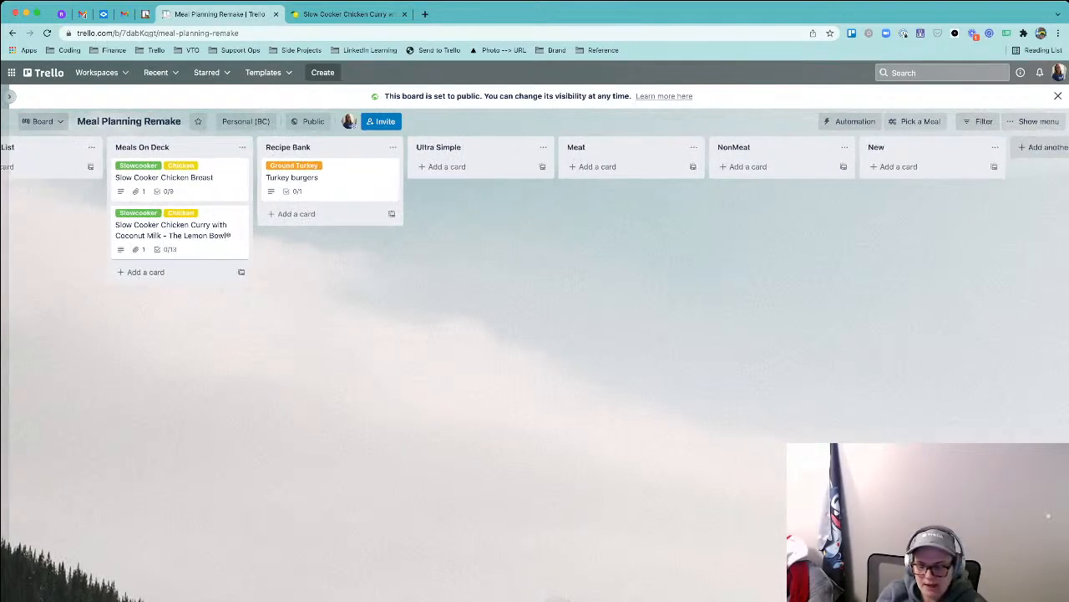
# - Rename the Meat list as Meatless
pyautogui.click(734, 147)
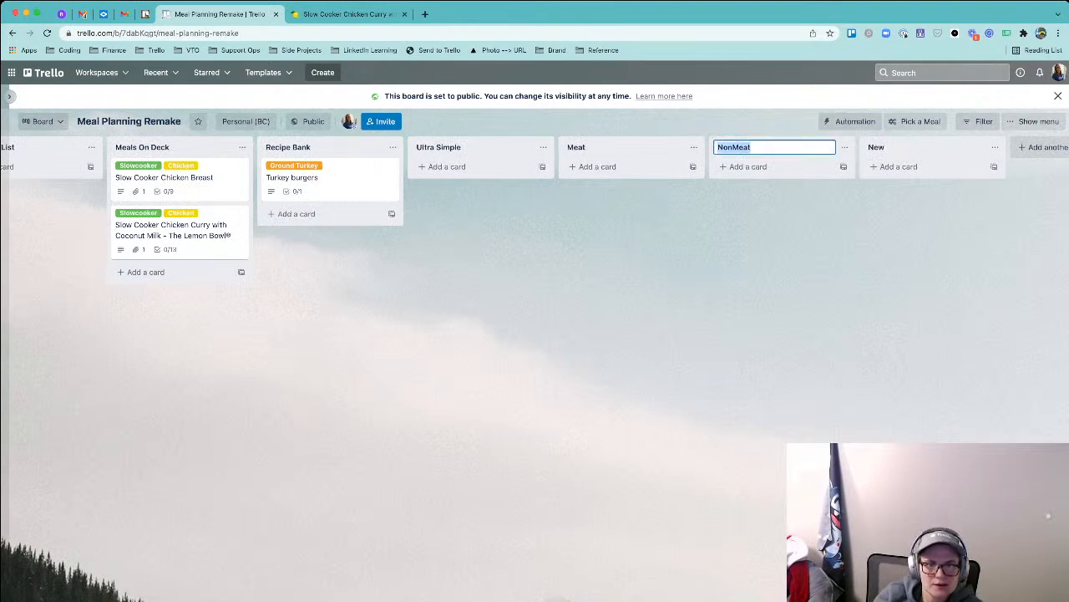
pyautogui.click(577, 147)
pyautogui.write('me')
pyautogui.press('BackSpace')
pyautogui.press('BackSpace')
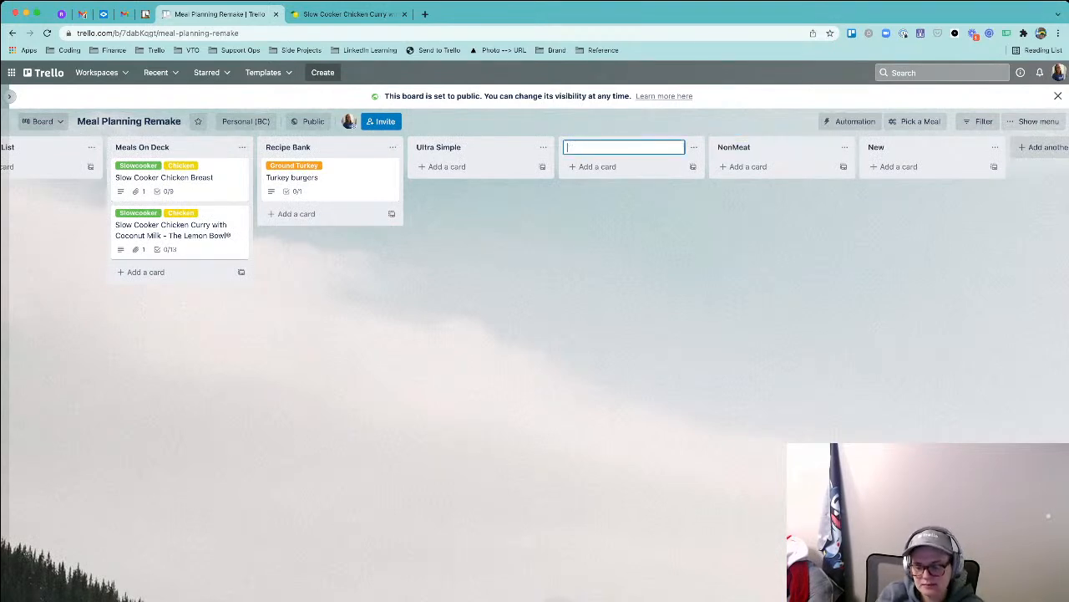
pyautogui.write('Meatless')
pyautogui.press('Return')
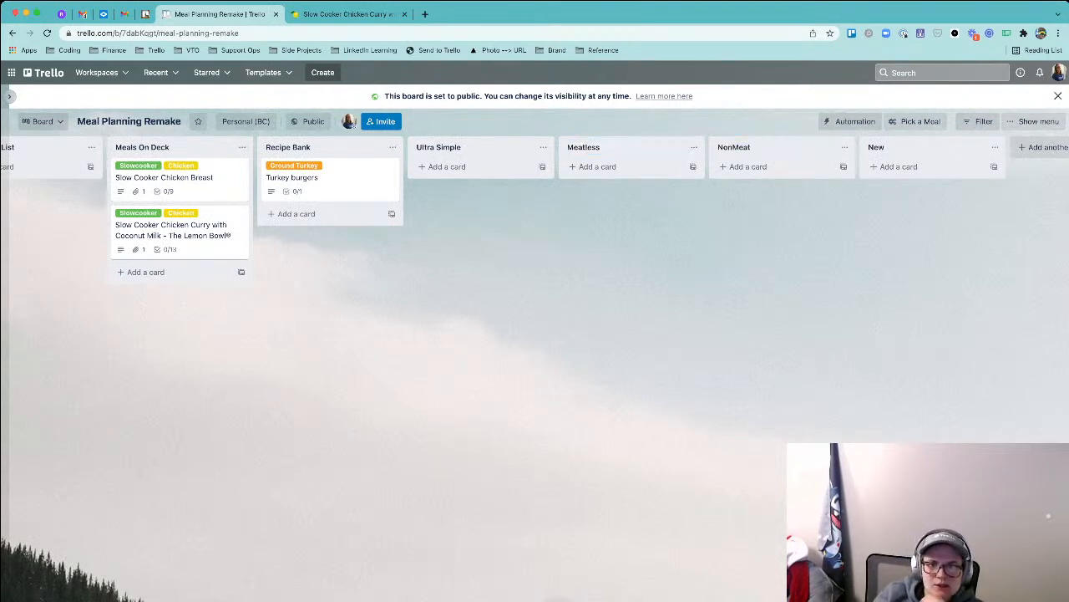
# - Rename the NonMeat list as Generic and place it between the Recipe Bank and Ultra Simple lists
pyautogui.click(735, 147)
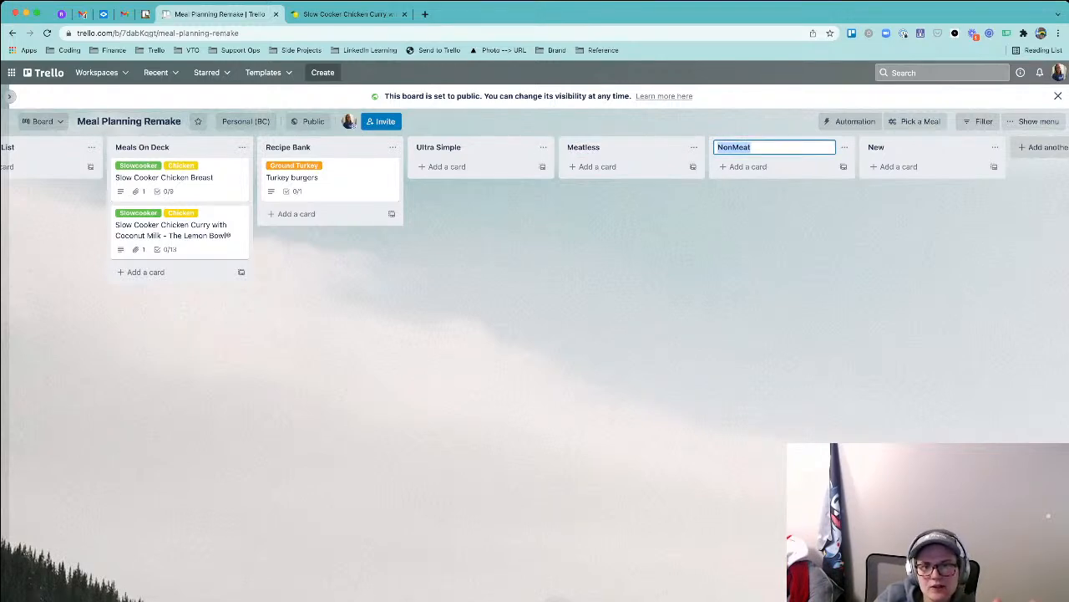
pyautogui.write('Generic')
pyautogui.press('Return')
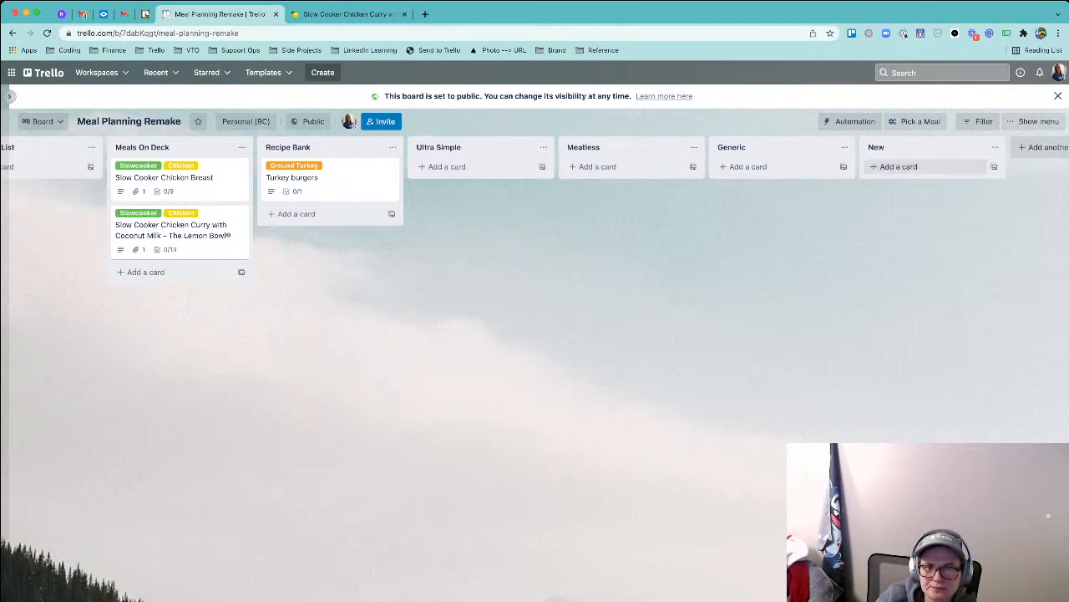
pyautogui.moveTo(752, 148); pyautogui.dragTo(543, 154)
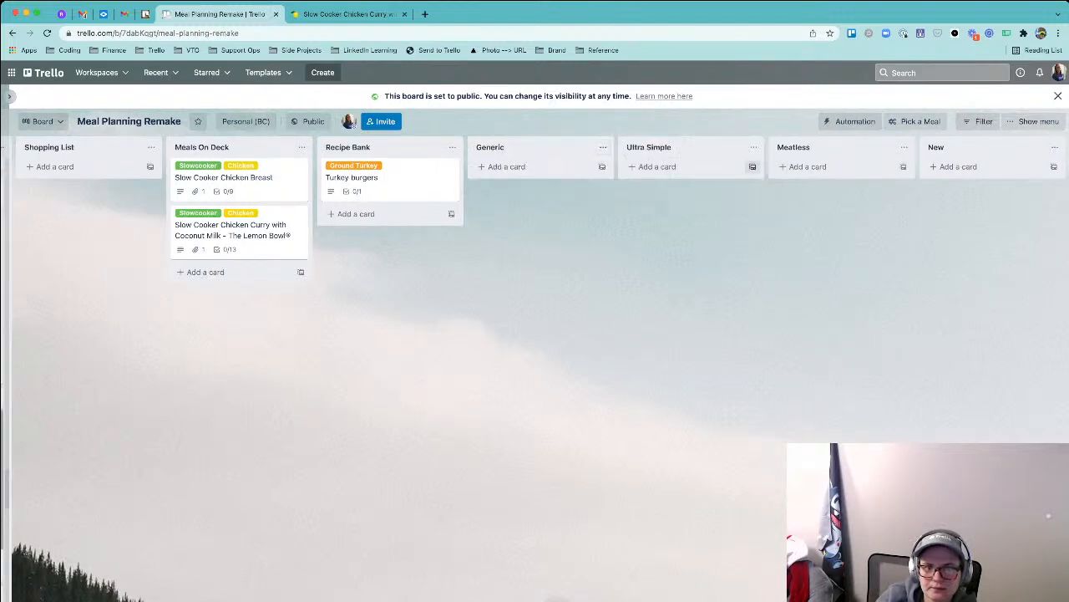
pyautogui.hscroll(3, 585, 166)
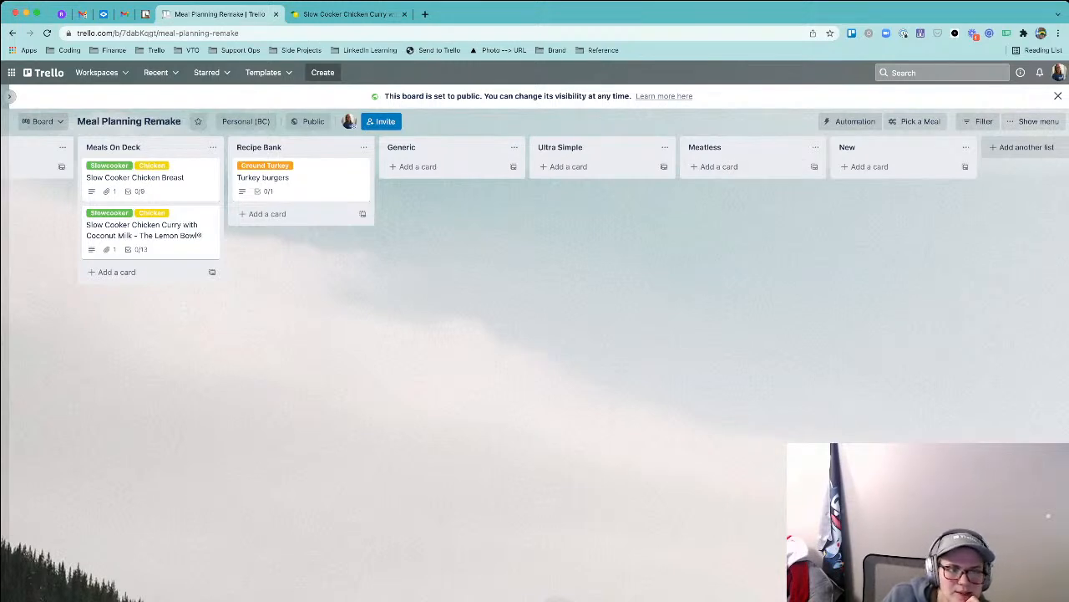
# - Move the Turkey burgers card from Recipe Bank to Generic, and both slow cooker chicken cards from Meals On Deck to Ultra Simple
pyautogui.hscroll(-3, 535, 209)
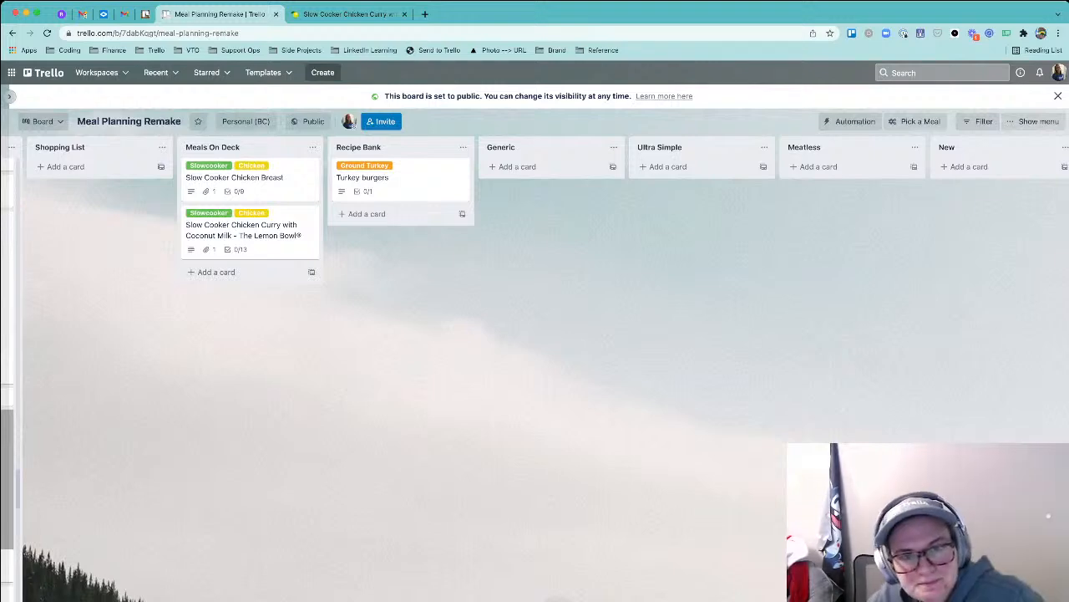
pyautogui.hscroll(3, 535, 209)
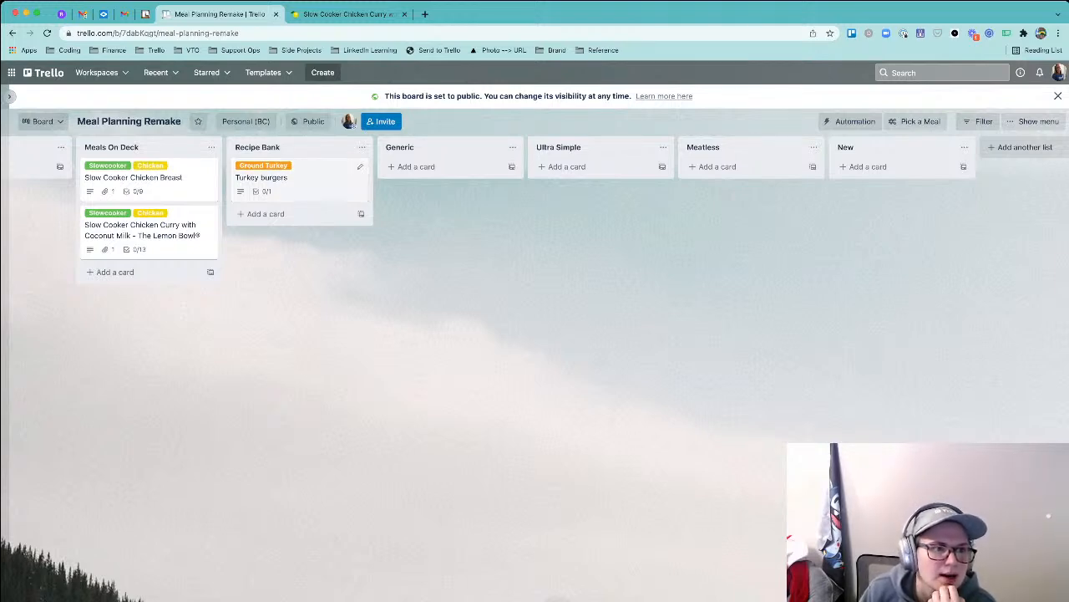
pyautogui.moveTo(275, 177); pyautogui.dragTo(428, 177)
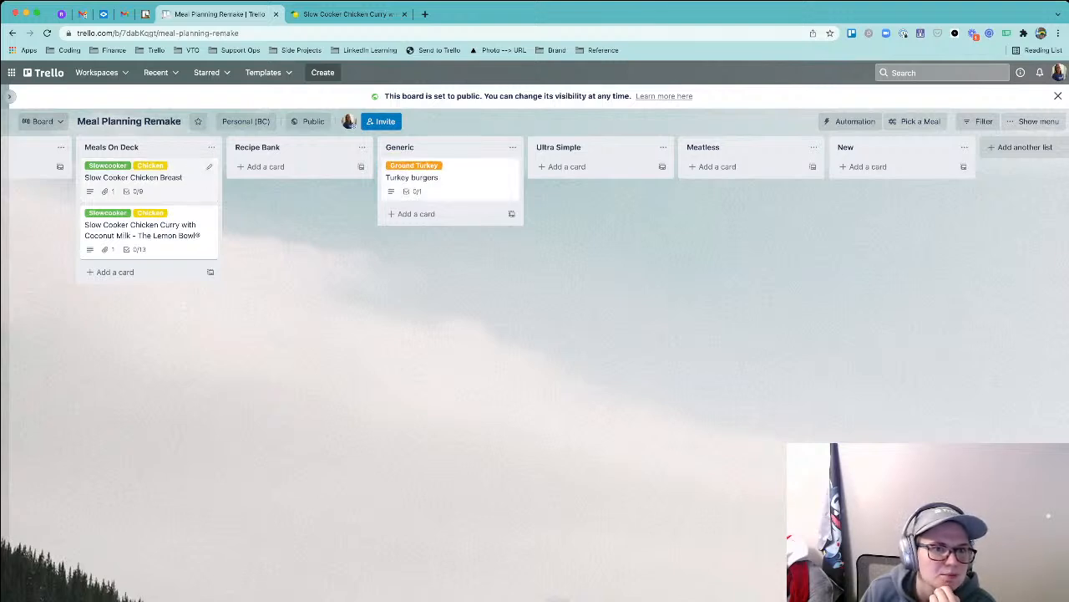
pyautogui.moveTo(142, 177); pyautogui.dragTo(595, 230)
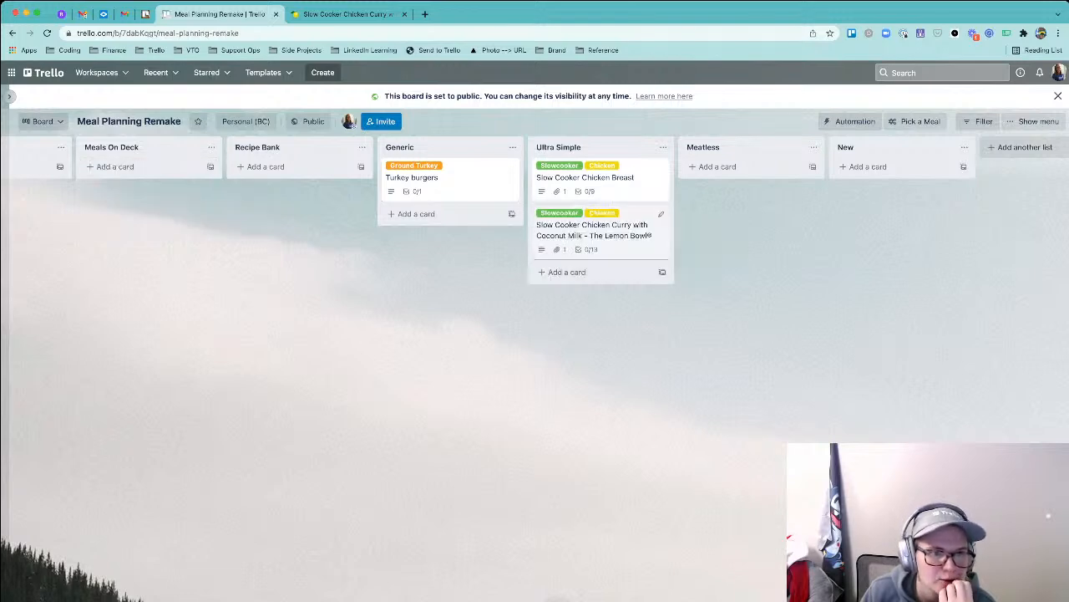
# - Archive the emptied Recipe Bank list
pyautogui.hscroll(-5, 649, 236)
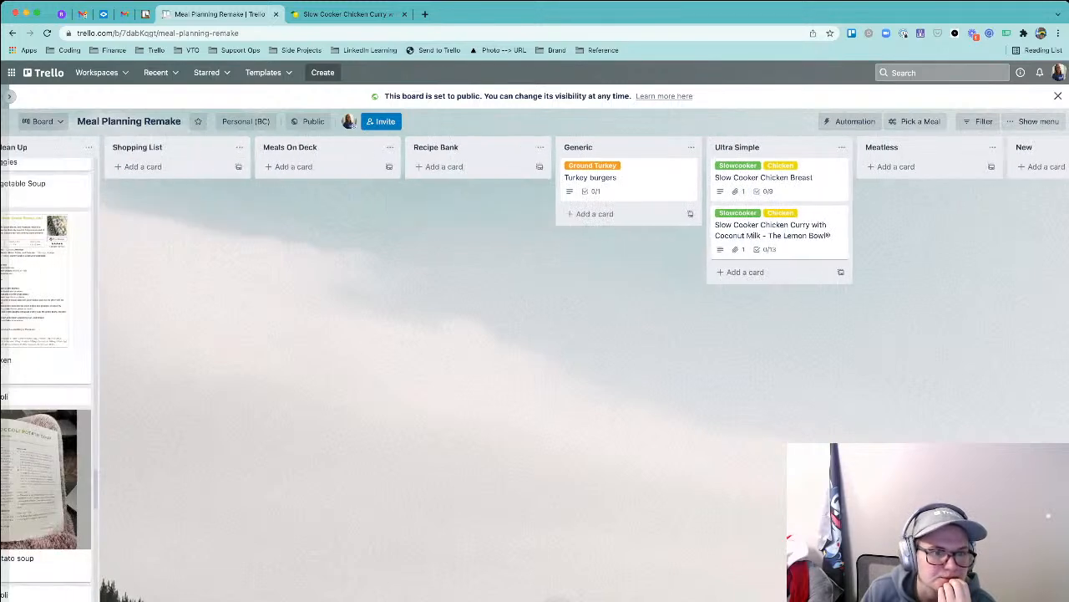
pyautogui.click(540, 148)
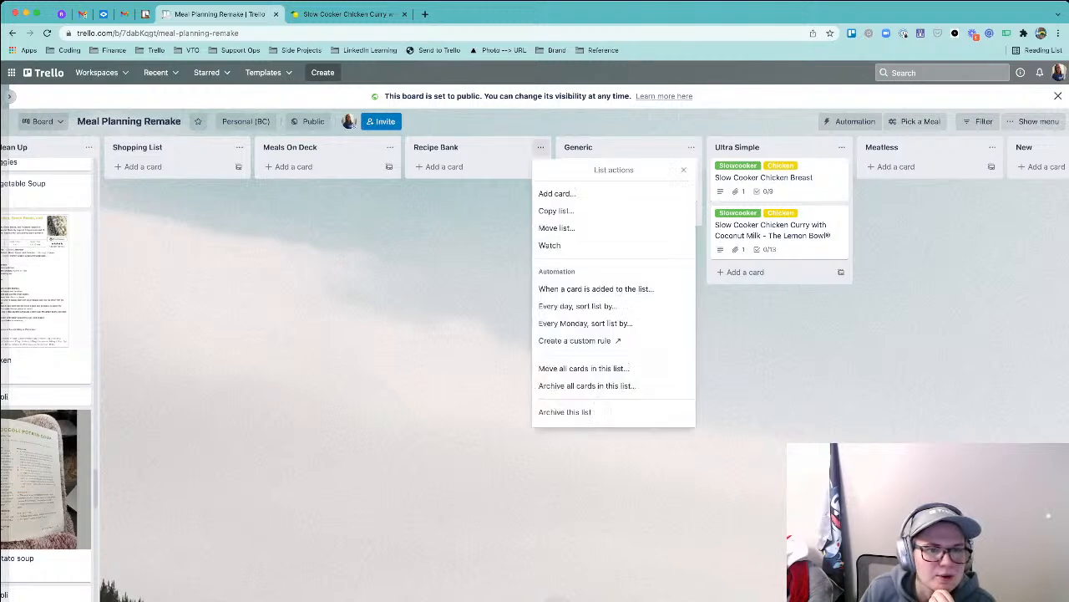
pyautogui.click(601, 411)
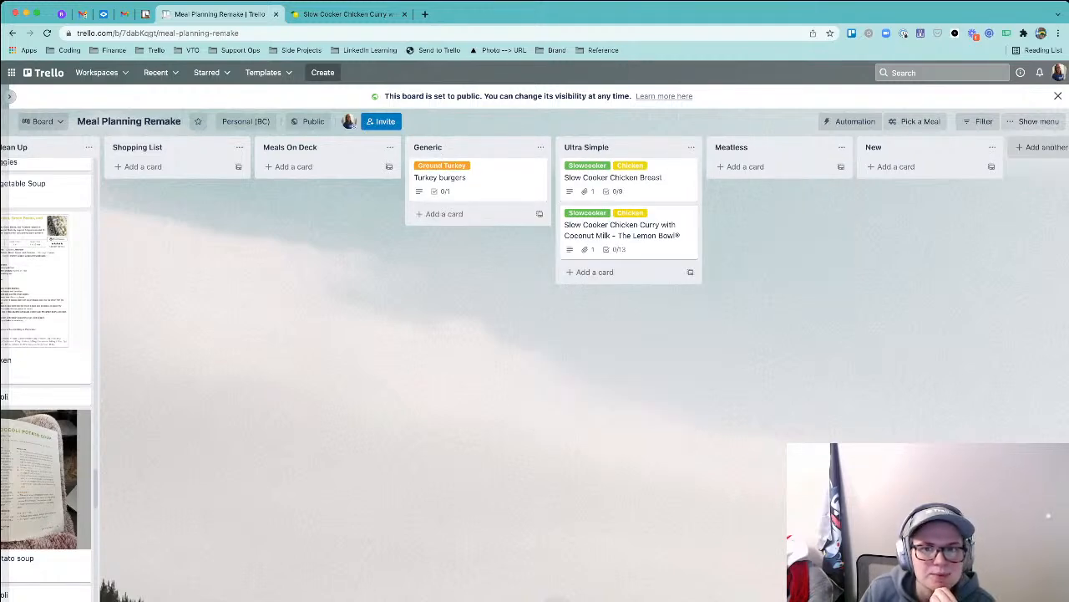
pyautogui.hscroll(-2, 534, 334)
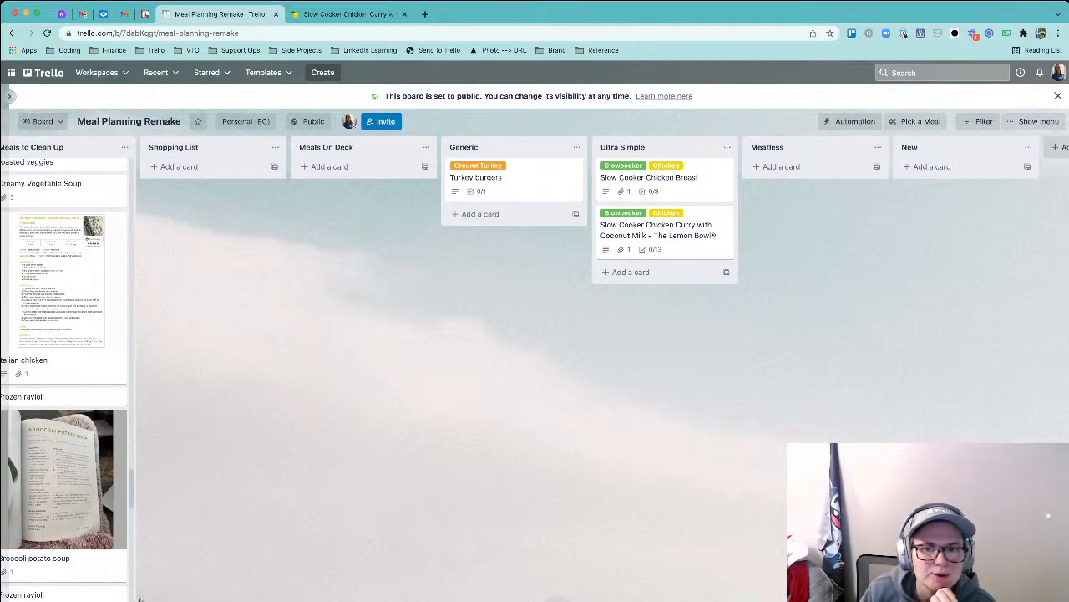
pyautogui.hscroll(2, 534, 335)
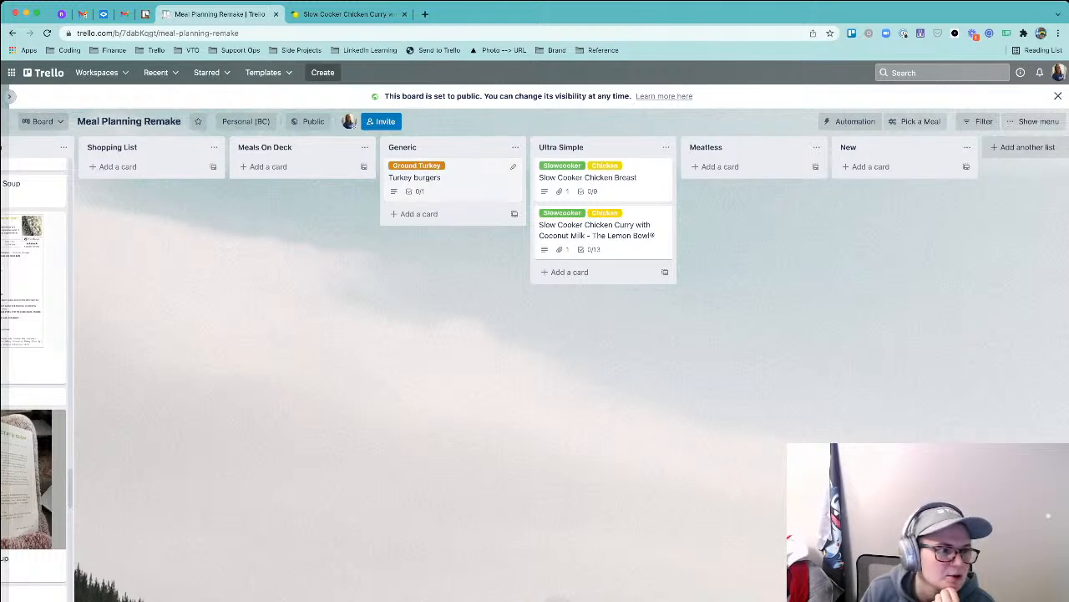
pyautogui.hscroll(-2, 602, 180)
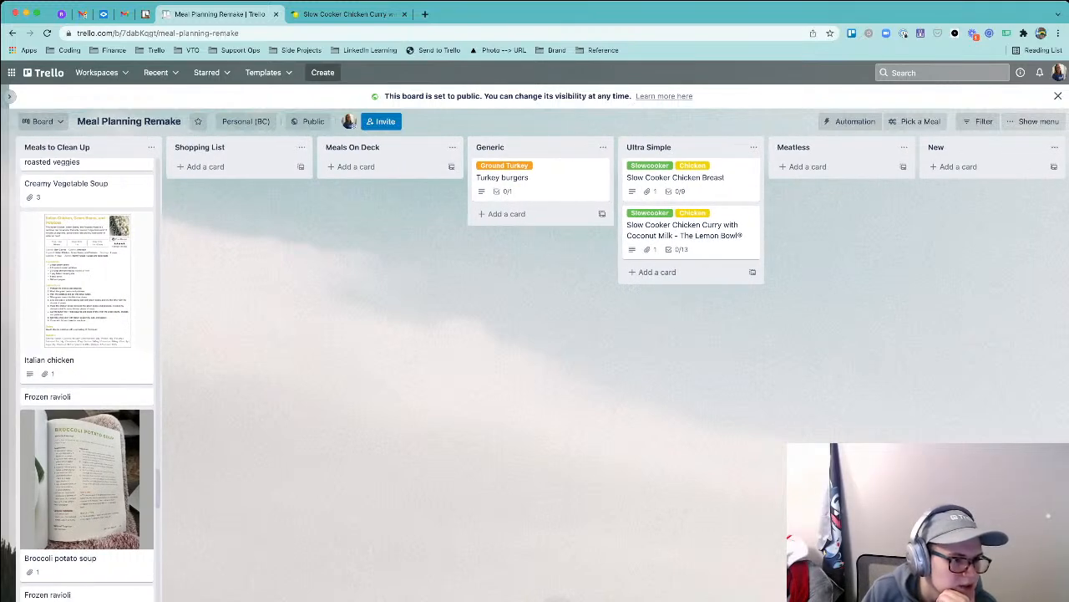
# - Look through the recipe cards in the Meals to Clean Up list and check the Lentil Barley Salad card's details
pyautogui.scroll(-10, 87, 376)
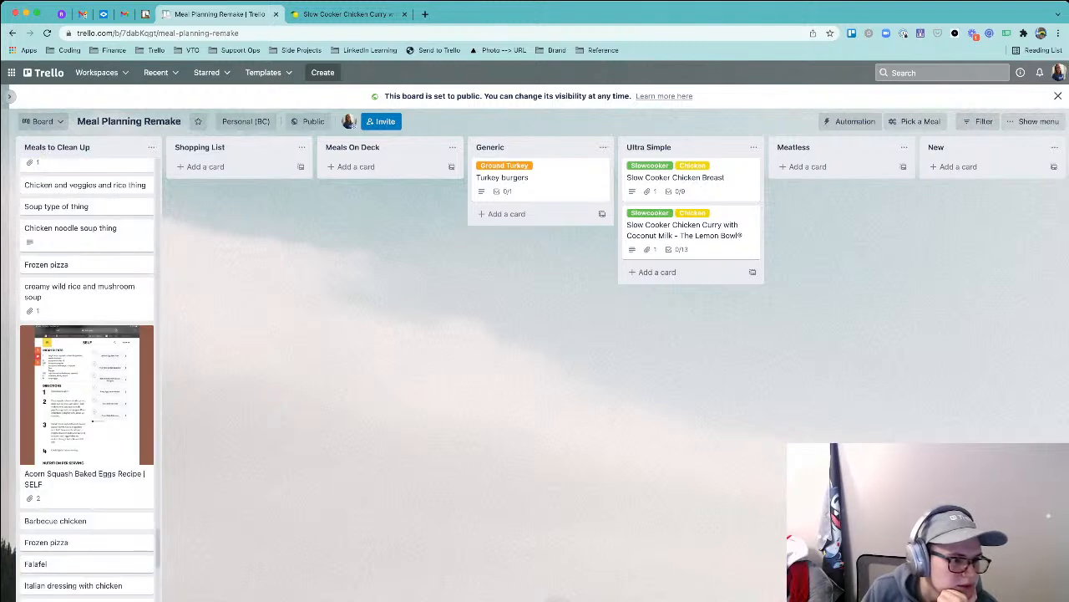
pyautogui.scroll(-5, 87, 376)
pyautogui.scroll(3, 87, 292)
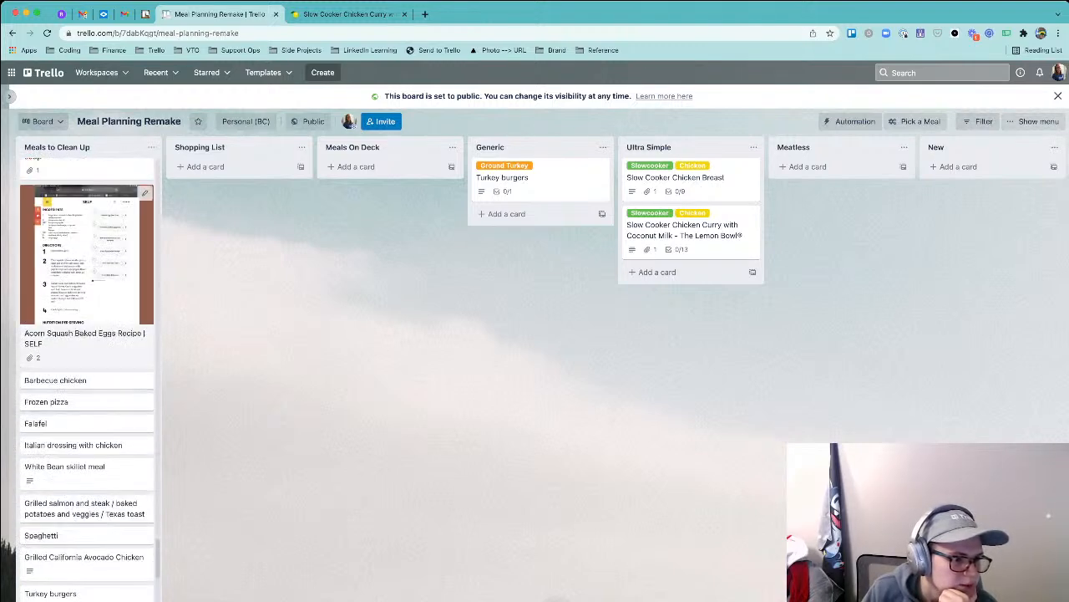
pyautogui.scroll(-10, 87, 376)
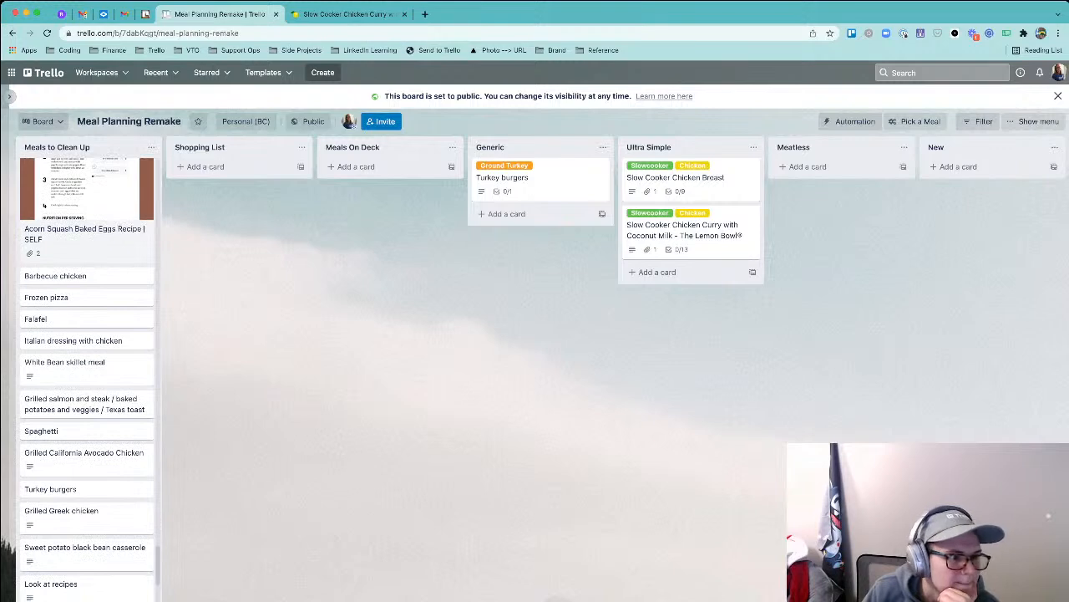
pyautogui.scroll(-15, 87, 376)
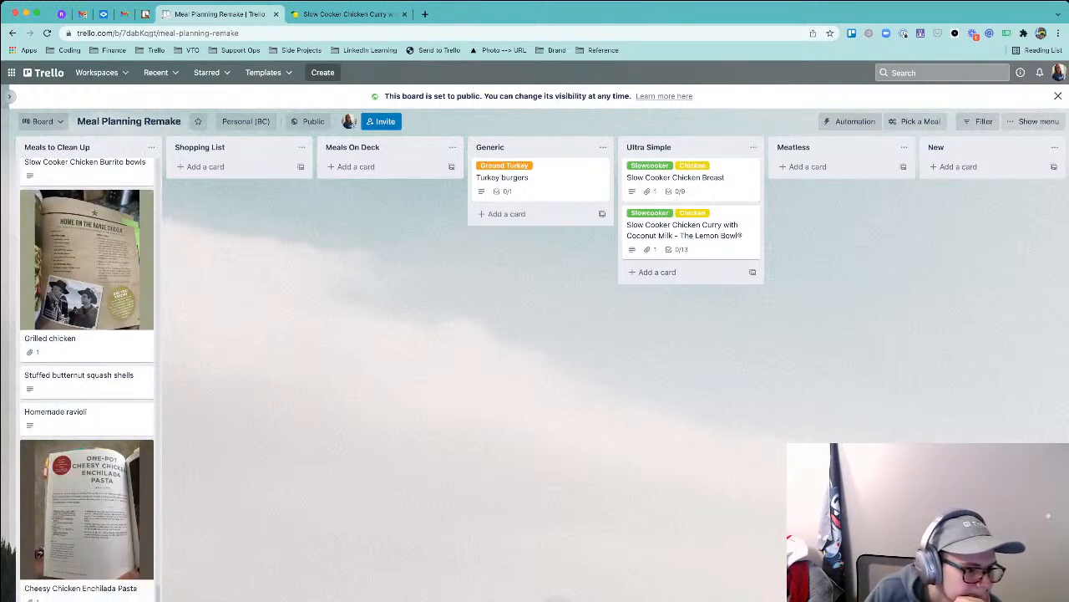
pyautogui.scroll(-10, 87, 376)
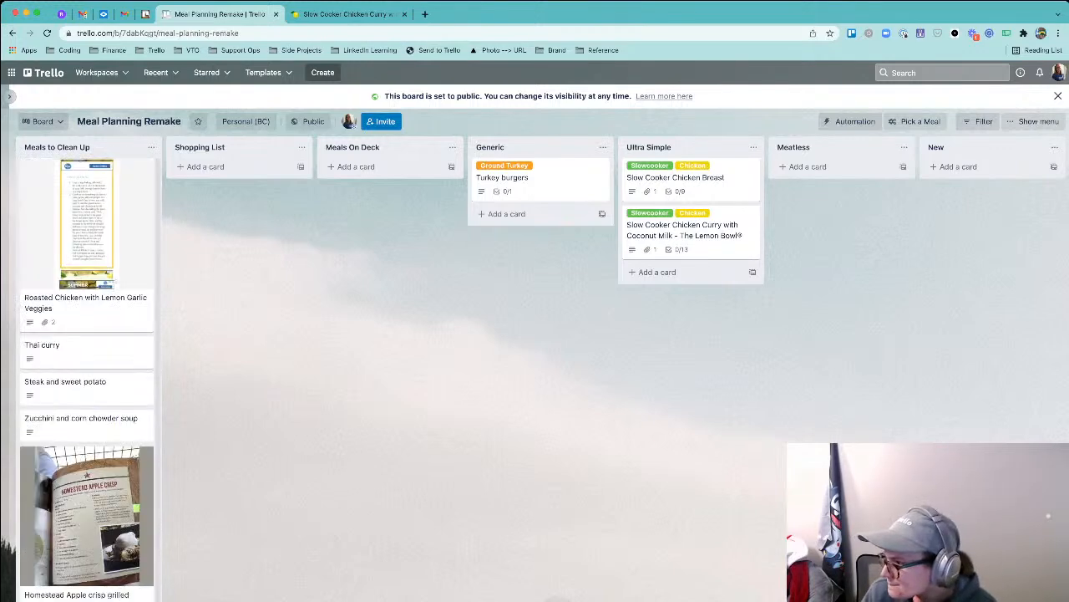
pyautogui.scroll(-4, 86, 376)
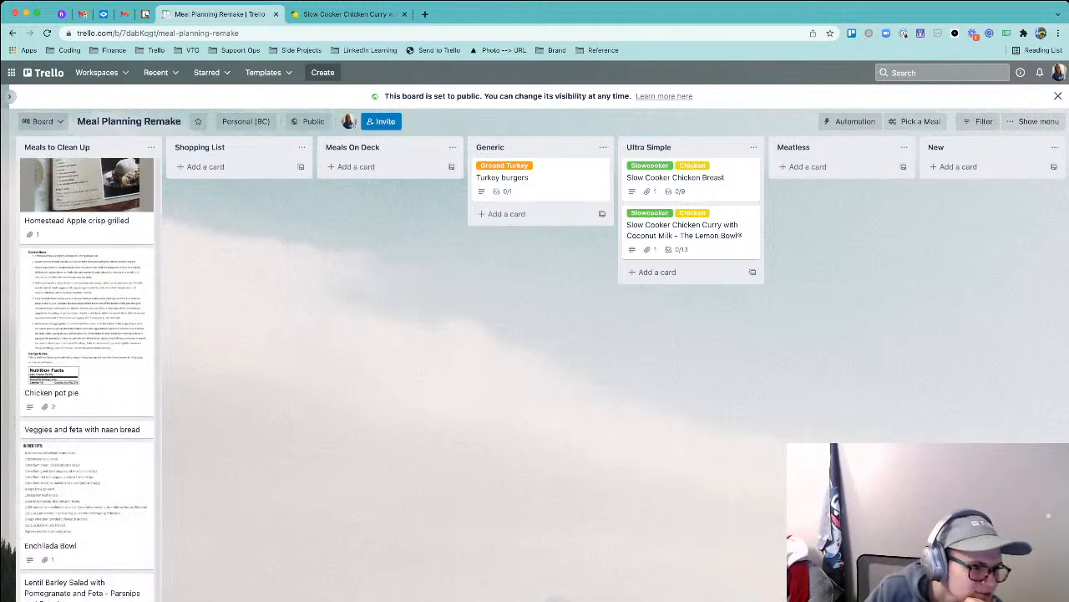
pyautogui.scroll(-5, 87, 376)
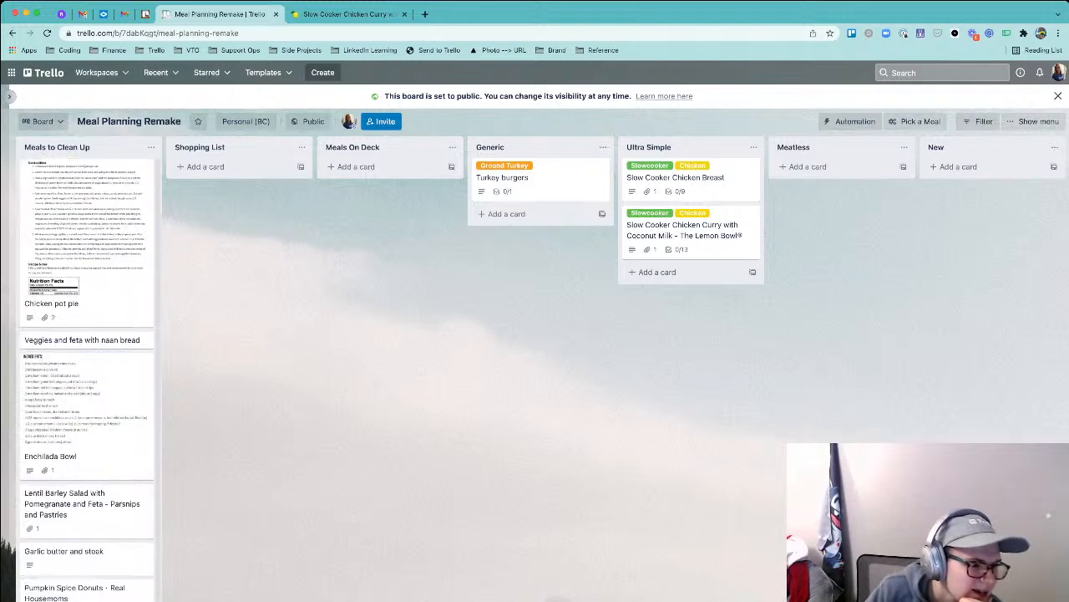
pyautogui.scroll(-3, 87, 376)
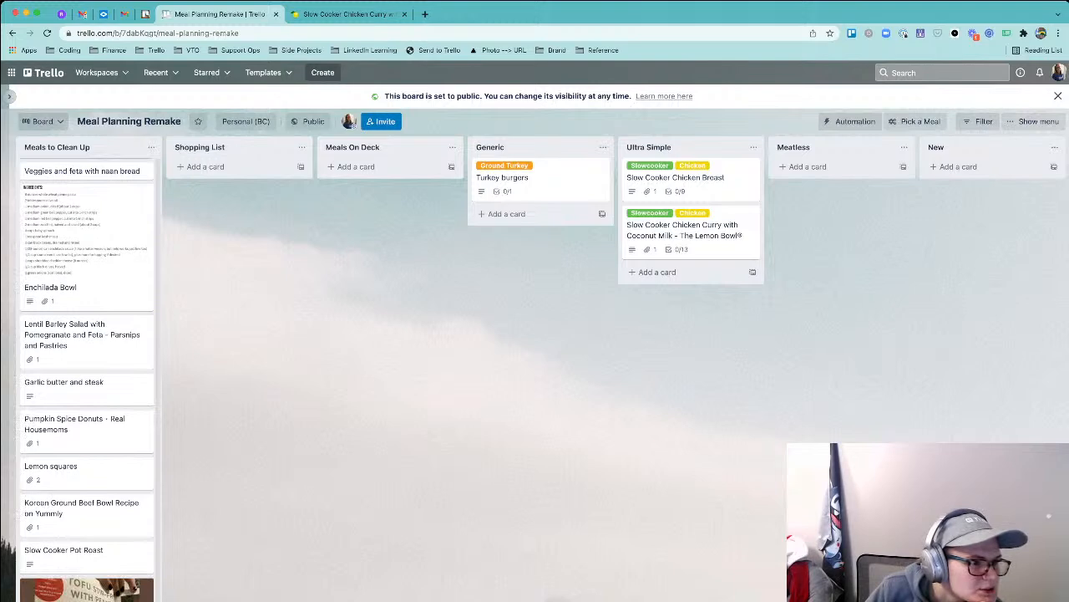
pyautogui.scroll(-2, 87, 376)
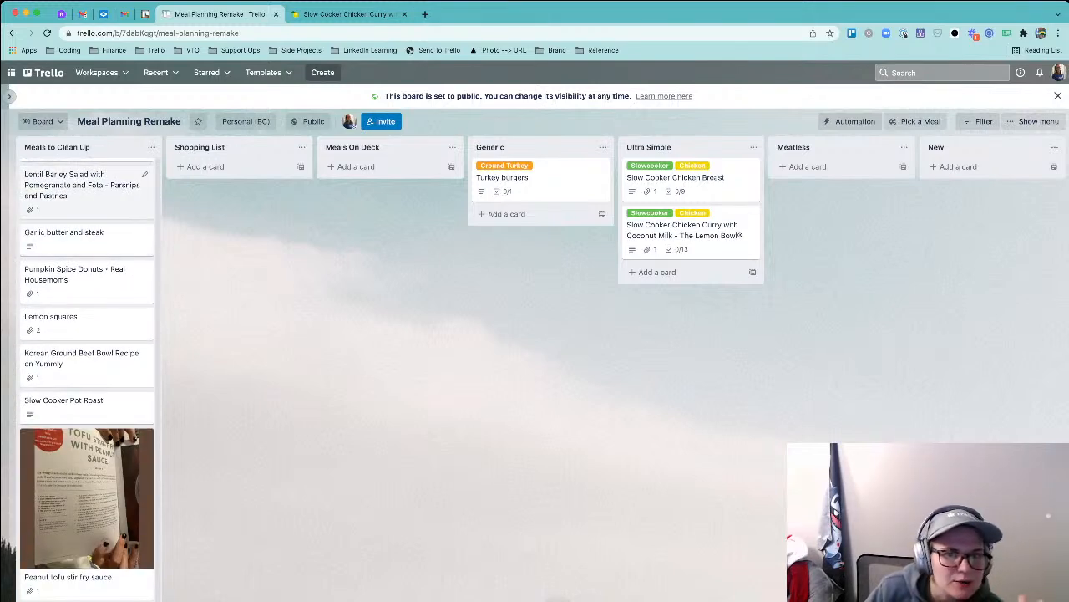
pyautogui.click(82, 185)
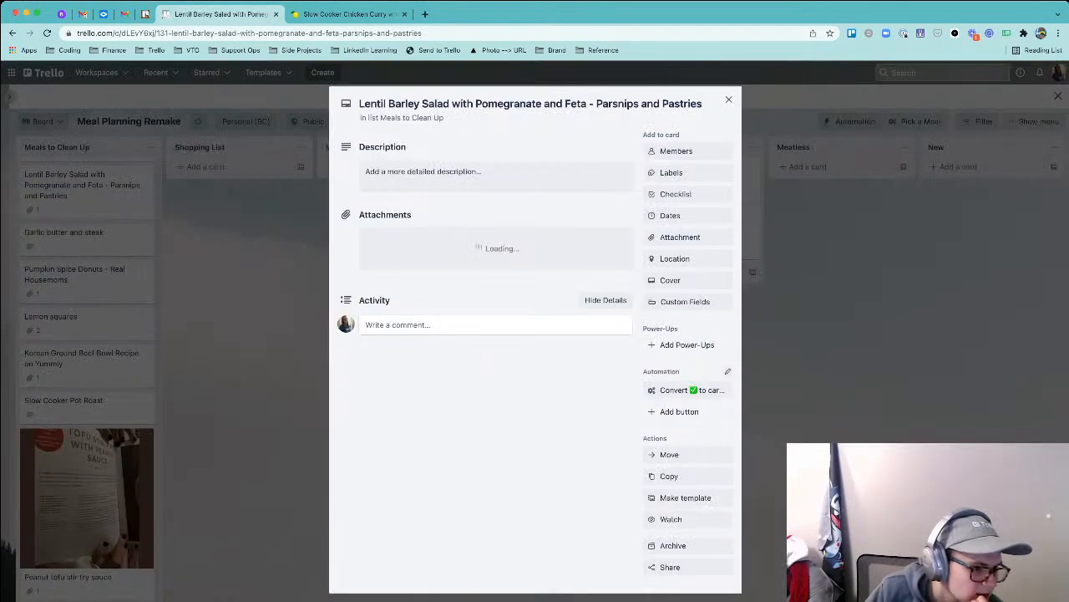
pyautogui.click(729, 100)
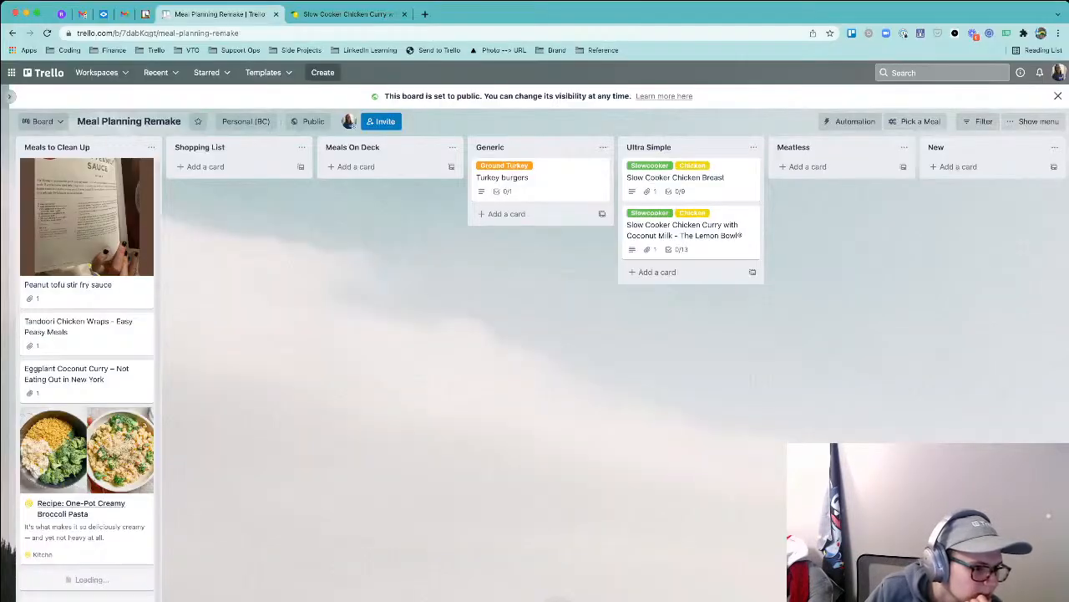
# - Browse the remaining cards in Meals to Clean Up and open the One-Pot Creamy Broccoli Pasta recipe link
pyautogui.scroll(-5, 87, 401)
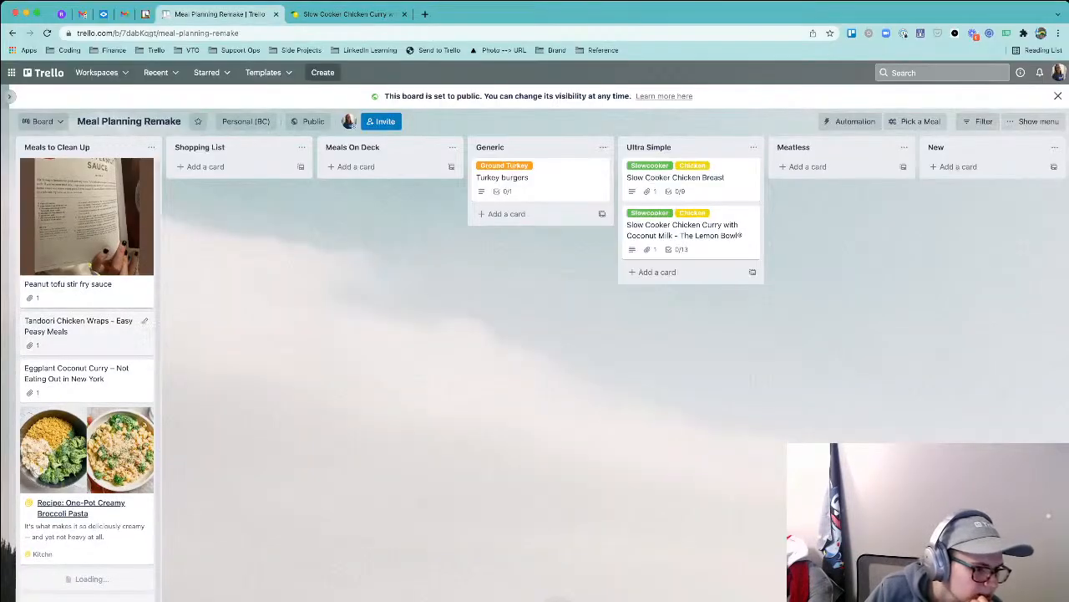
pyautogui.scroll(-3, 87, 376)
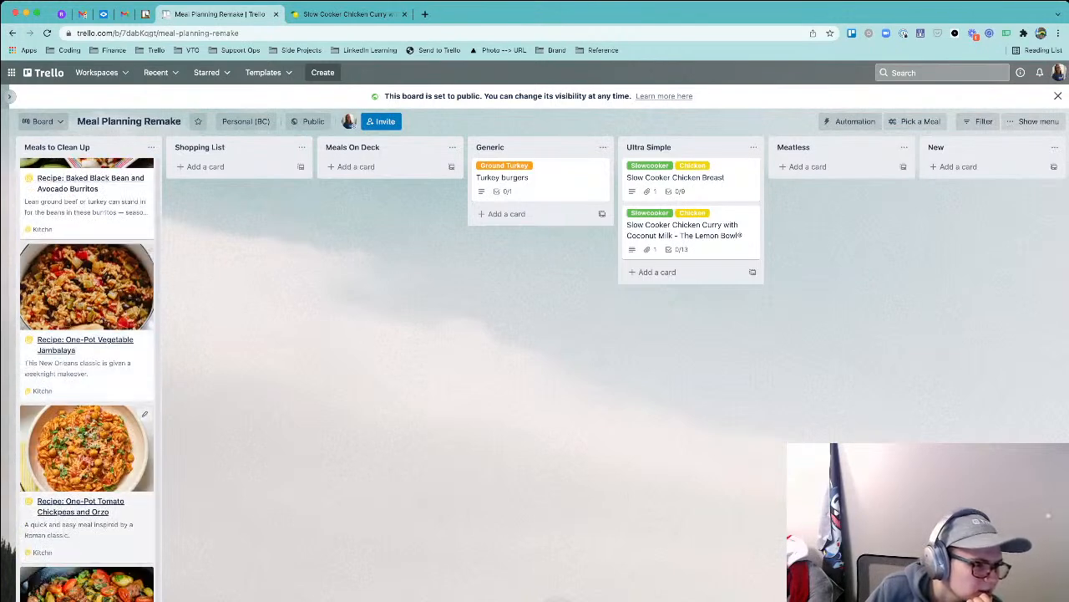
pyautogui.scroll(7, 87, 376)
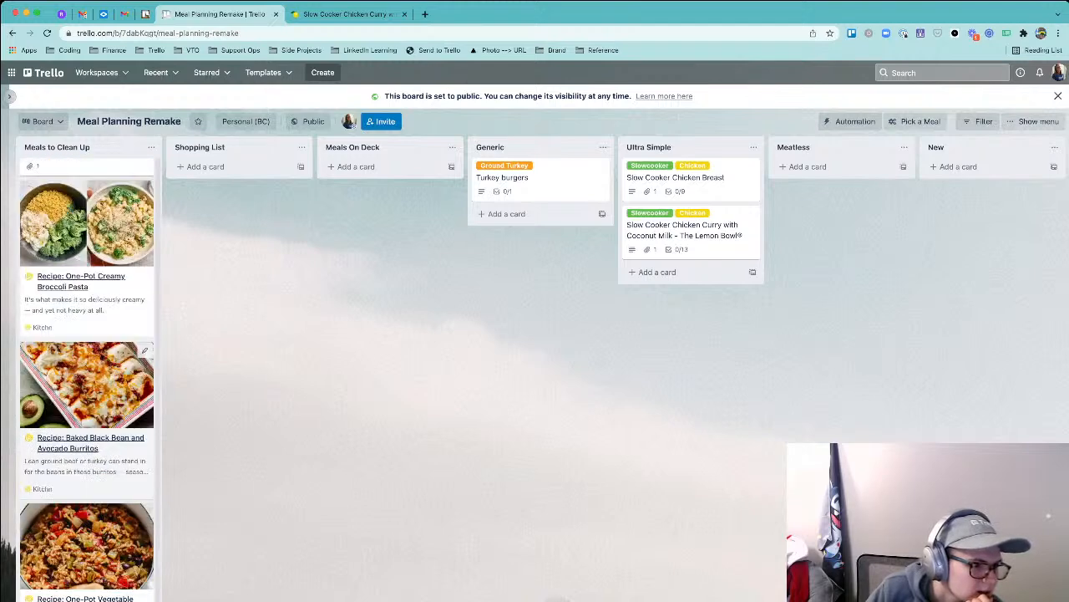
pyautogui.scroll(10, 87, 376)
pyautogui.scroll(-6, 86, 376)
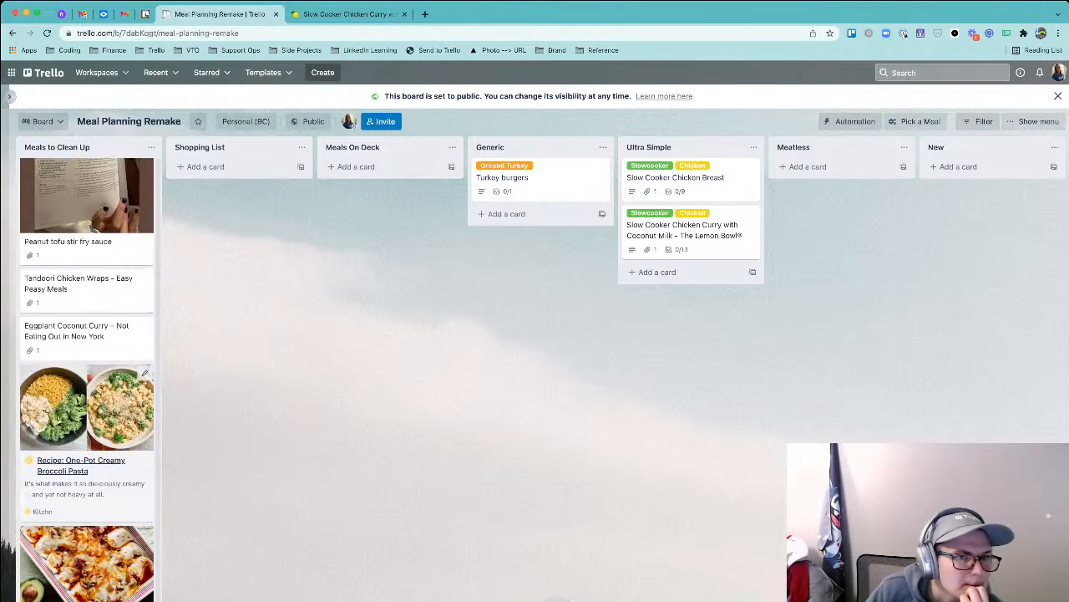
pyautogui.scroll(-3, 86, 376)
pyautogui.click(81, 334)
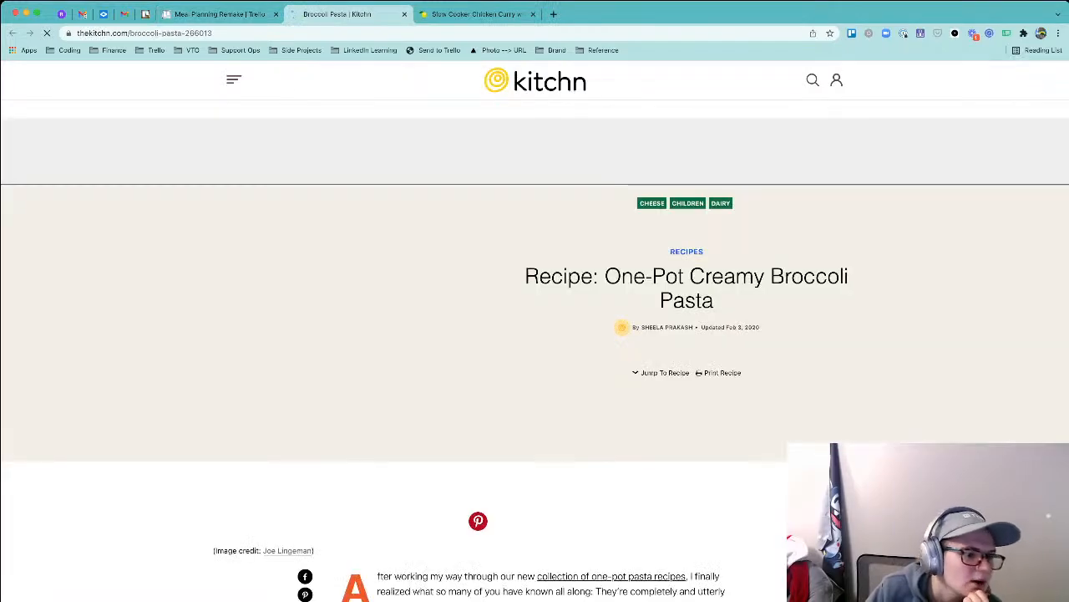
# - Open the Baked Black Bean and Avocado Burritos recipe from the board, close the broccoli pasta page and return to the board
pyautogui.click(220, 14)
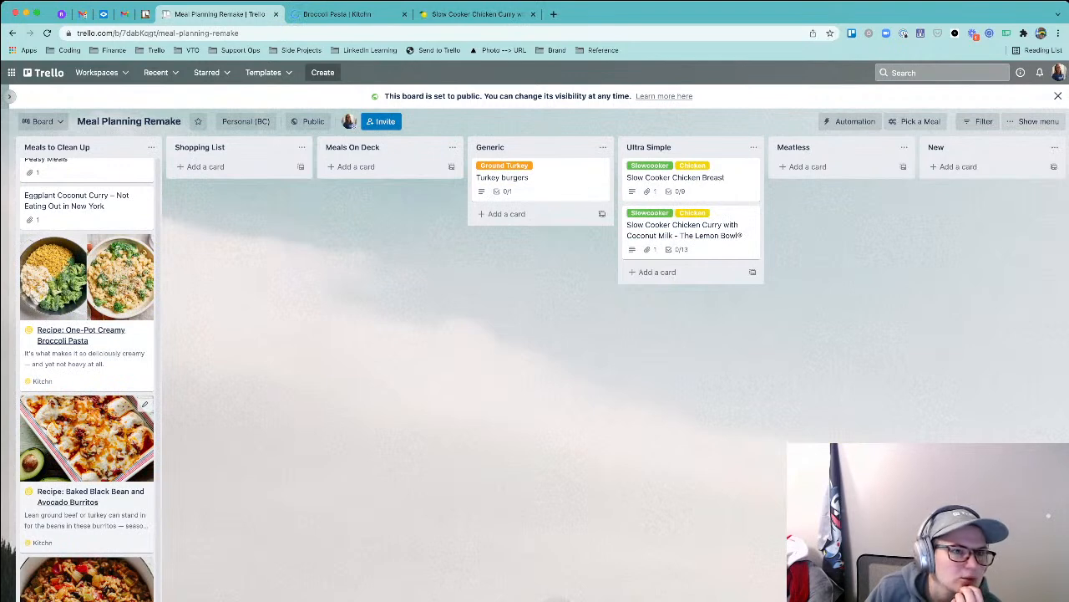
pyautogui.click(90, 497)
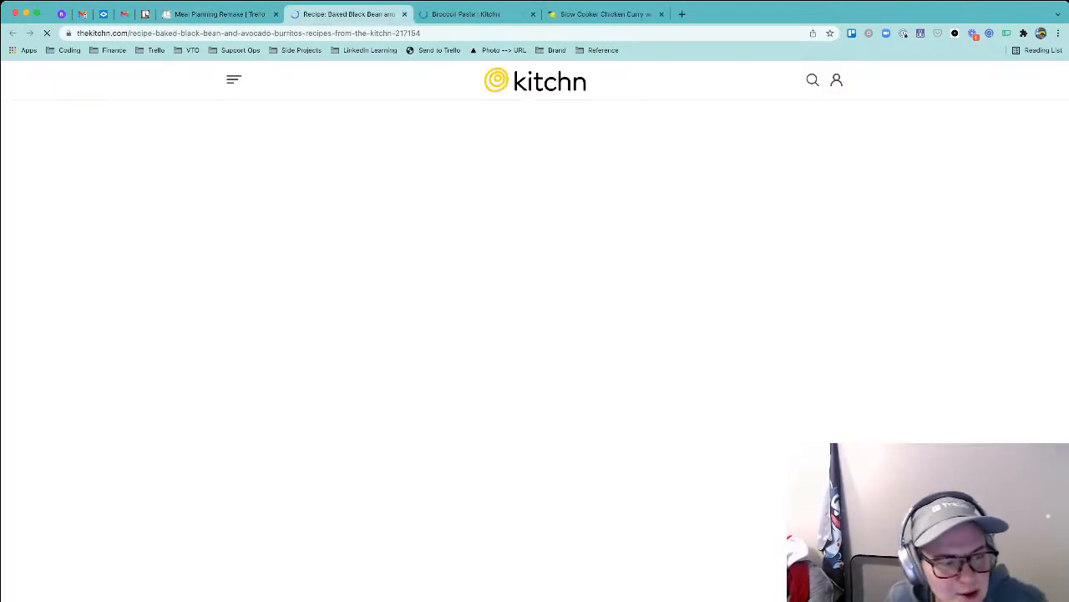
pyautogui.click(533, 14)
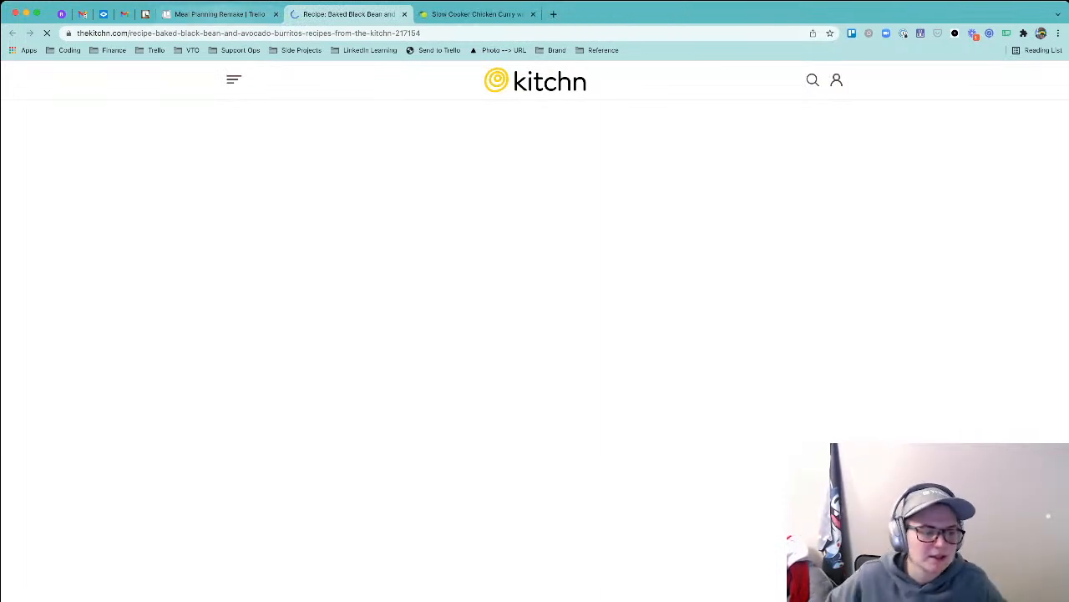
pyautogui.click(221, 14)
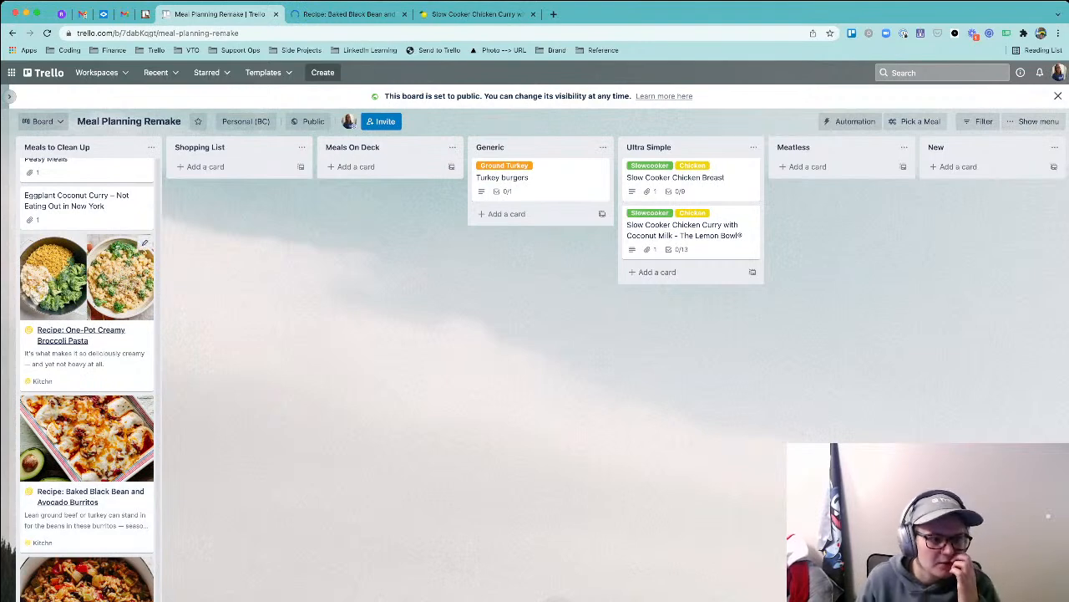
pyautogui.click(144, 243)
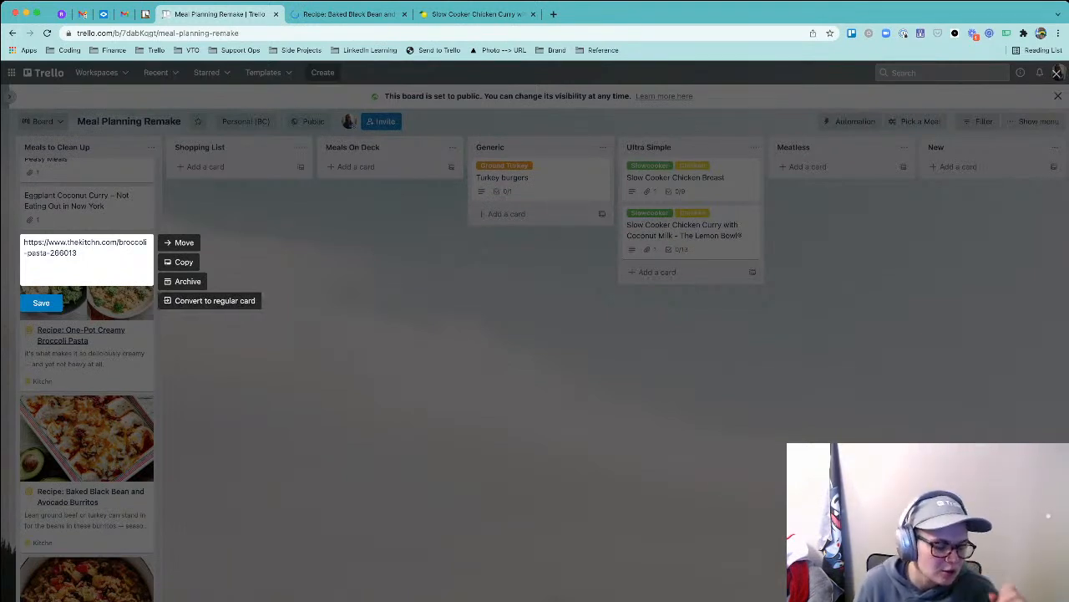
pyautogui.press('super+a')
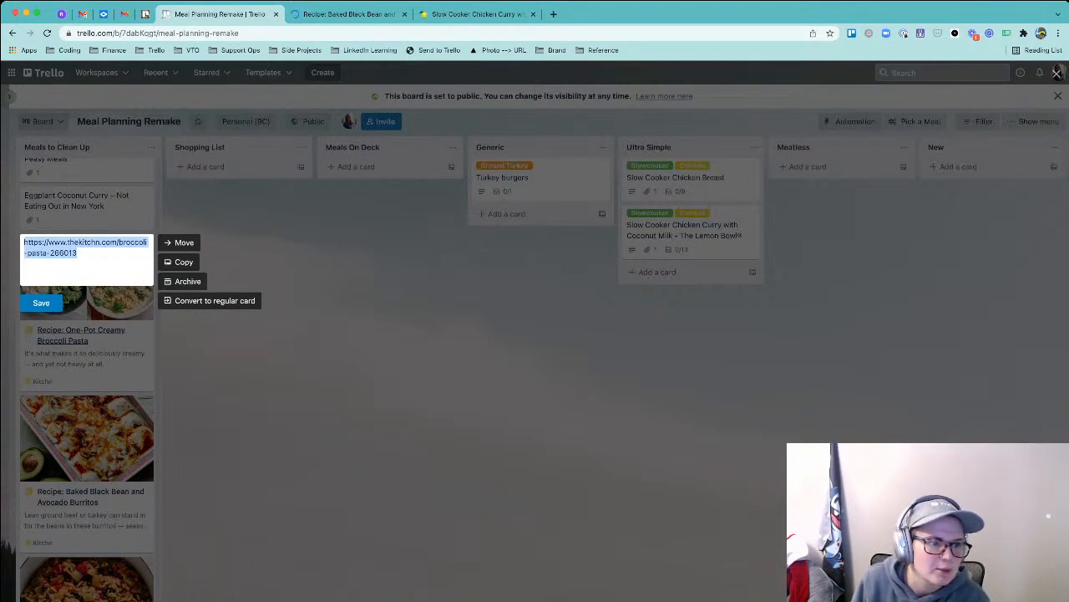
pyautogui.press('Escape')
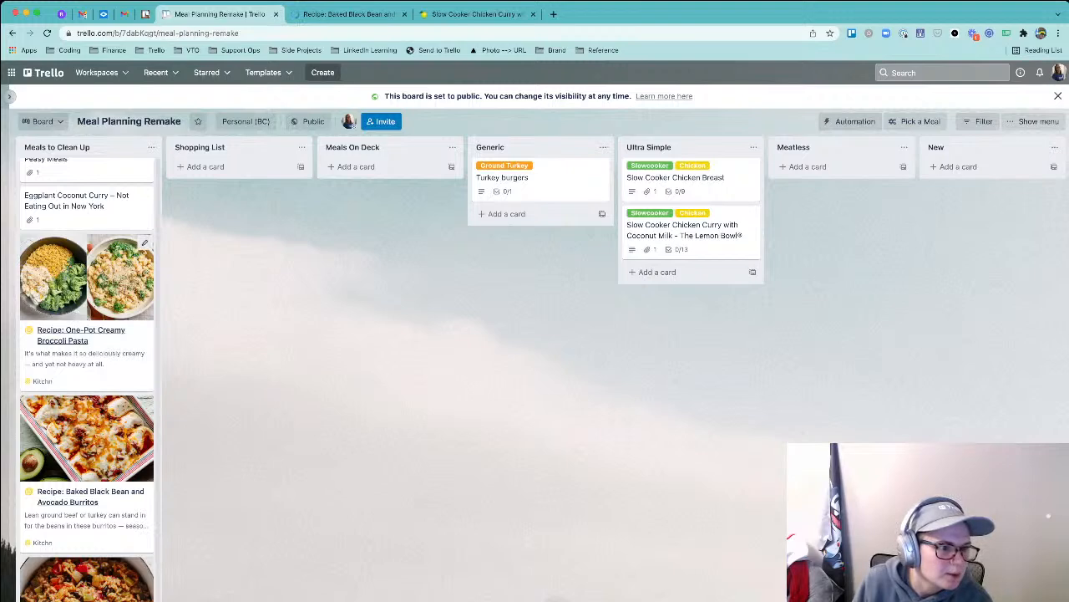
# - Convert the One-Pot Creamy Broccoli Pasta link card into a regular card
pyautogui.scroll(2, 84, 376)
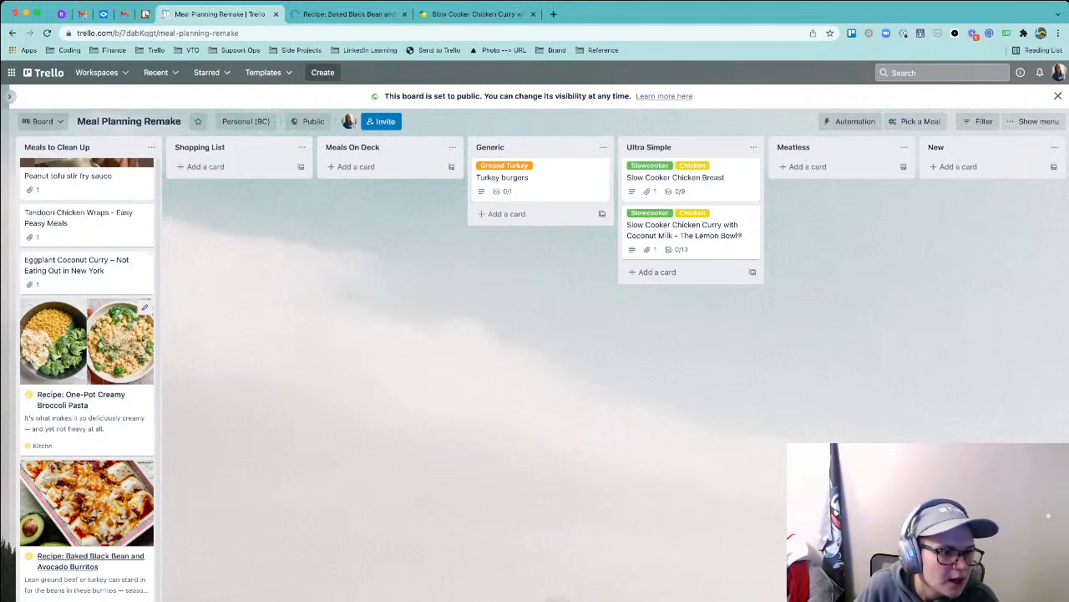
pyautogui.click(145, 308)
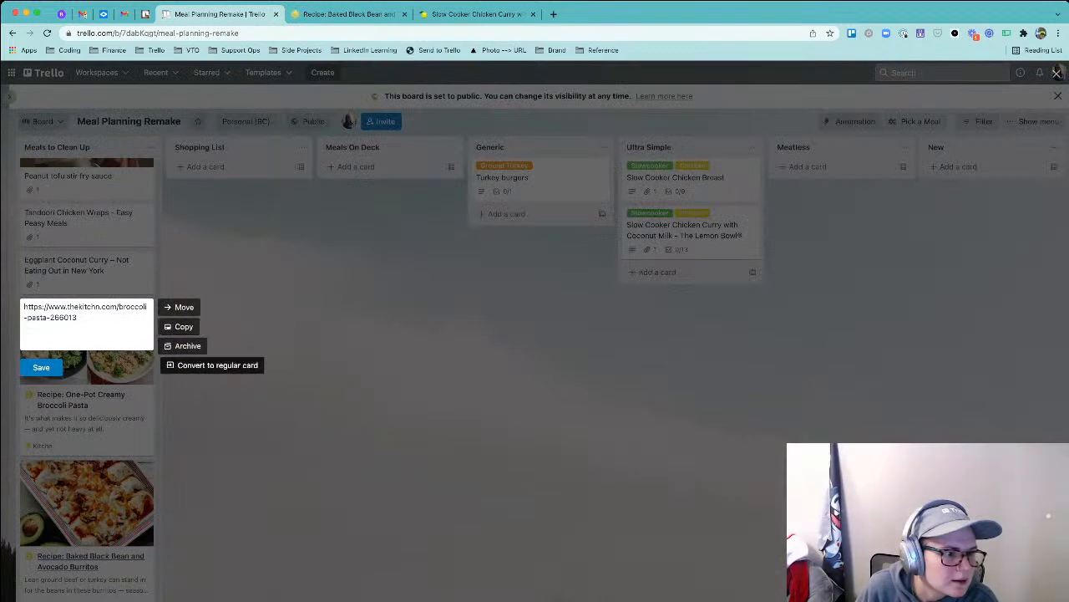
pyautogui.click(213, 365)
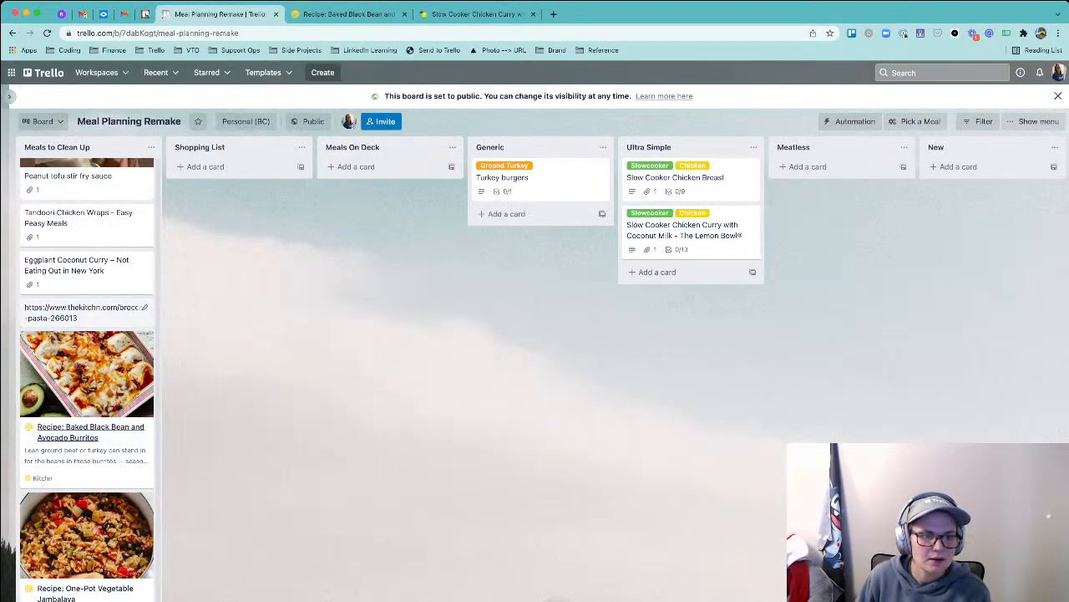
# - Copy the recipe URL from the converted broccoli pasta card's title and load it in a new browser tab
pyautogui.click(80, 312)
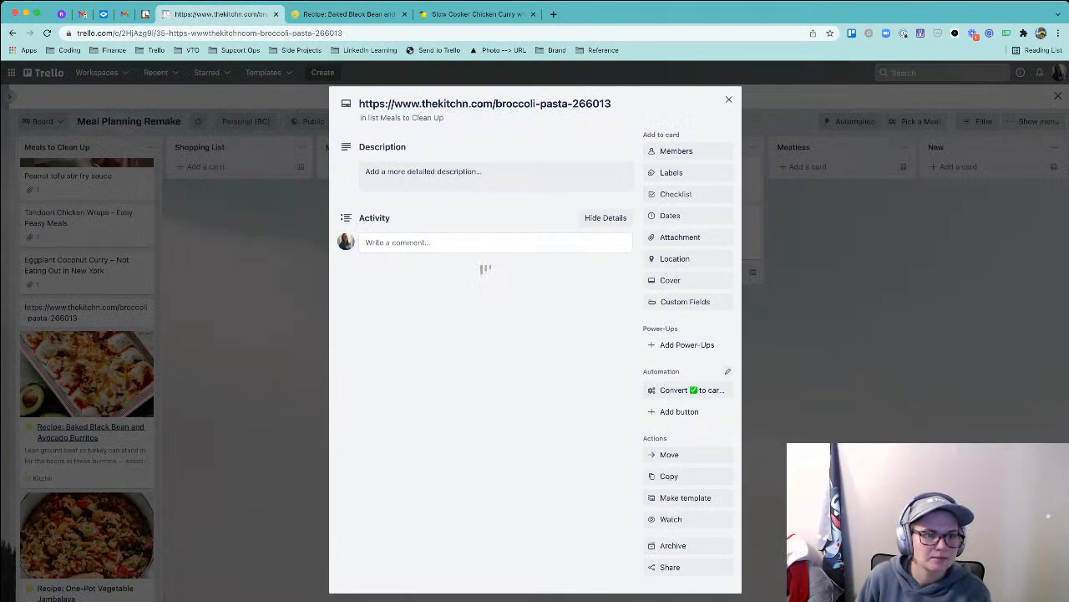
pyautogui.click(486, 104)
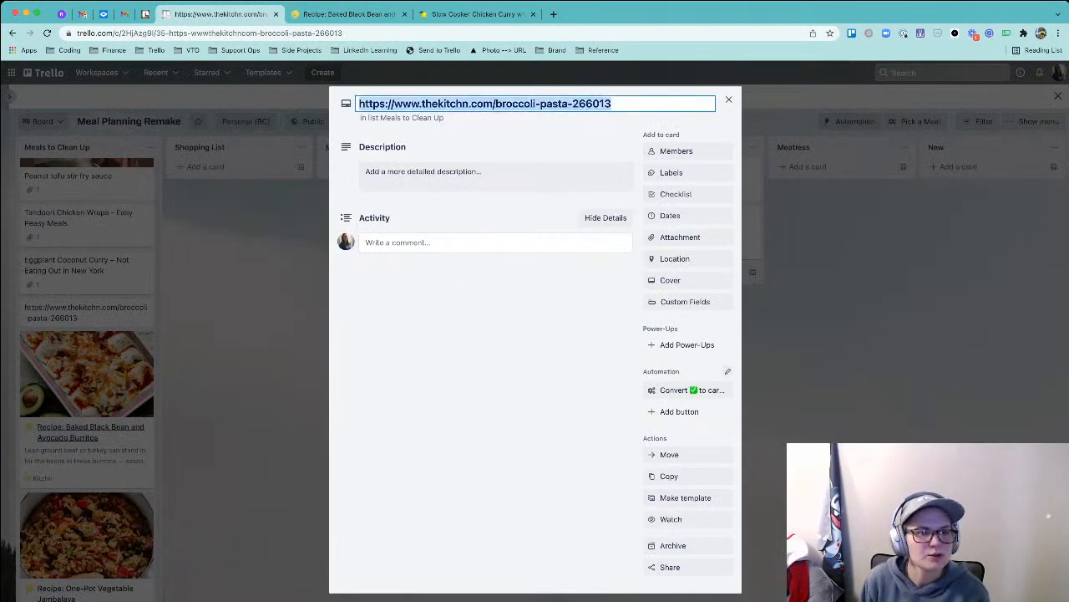
pyautogui.press('Escape')
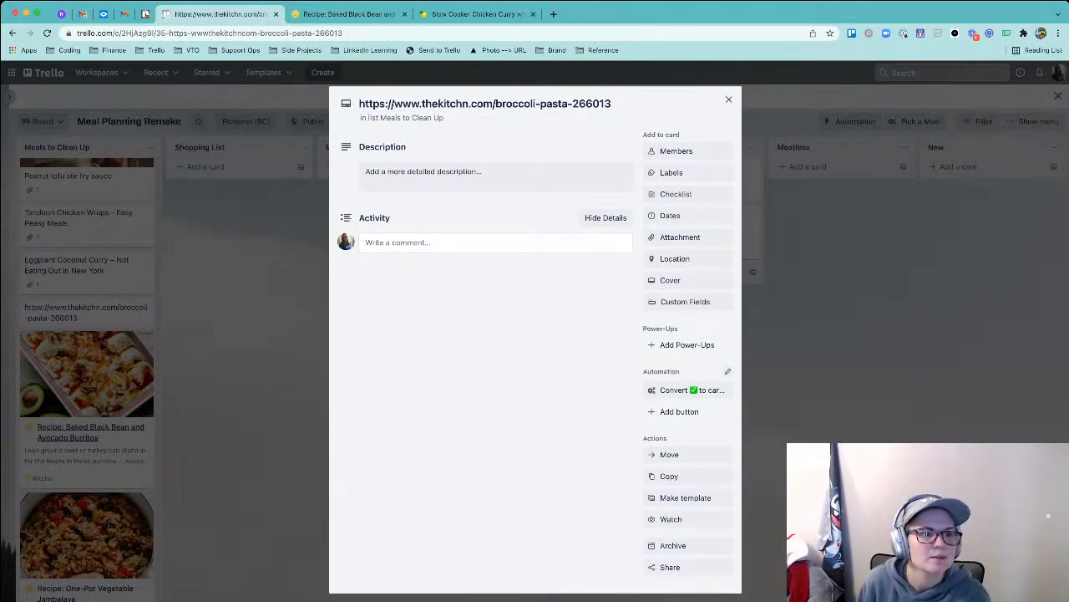
pyautogui.click(486, 104)
pyautogui.press('super+c')
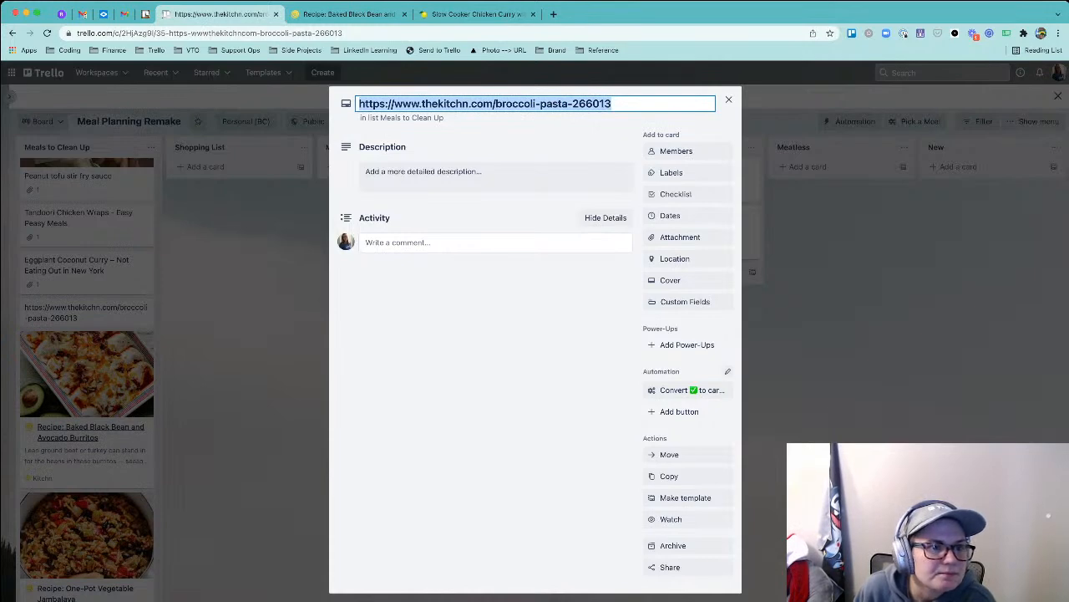
pyautogui.press('super+t')
pyautogui.press('super+v')
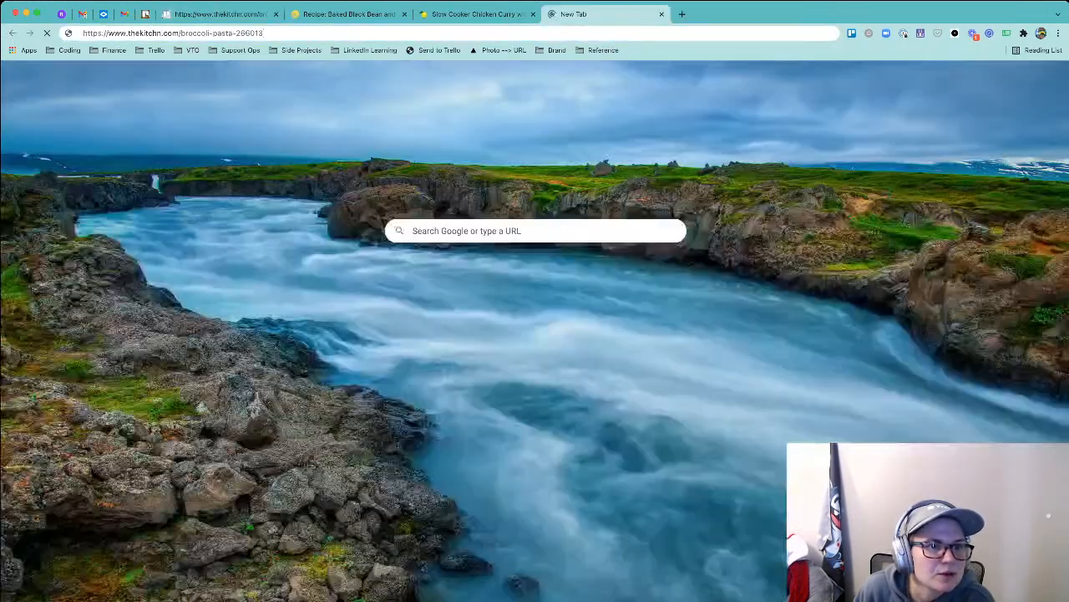
pyautogui.press('Return')
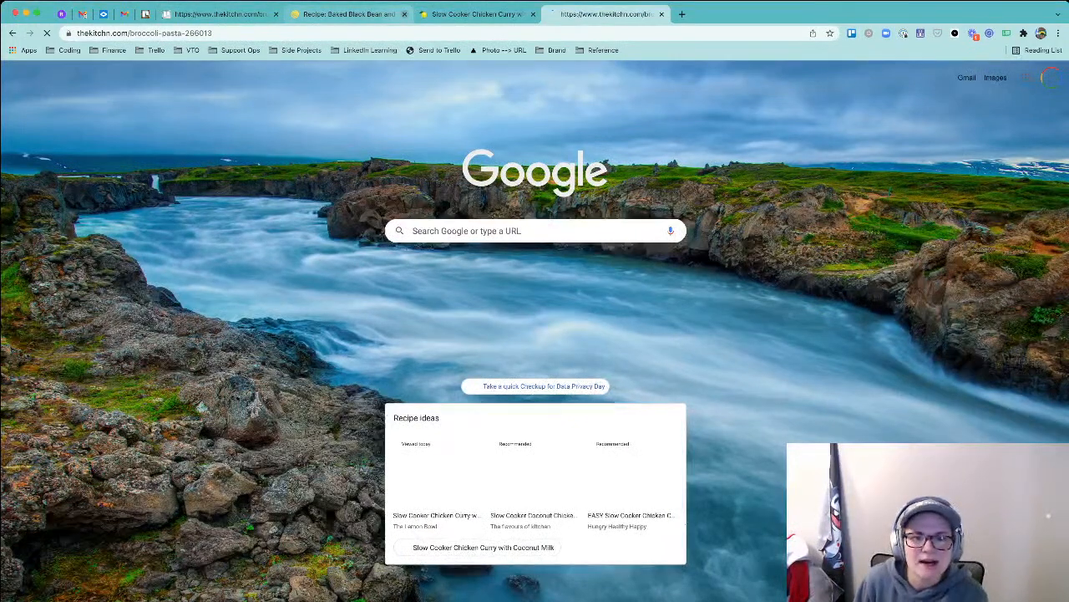
# - Close the burritos recipe page and the open broccoli pasta card to return to the Meal Planning Remake board
pyautogui.click(404, 14)
pyautogui.click(221, 14)
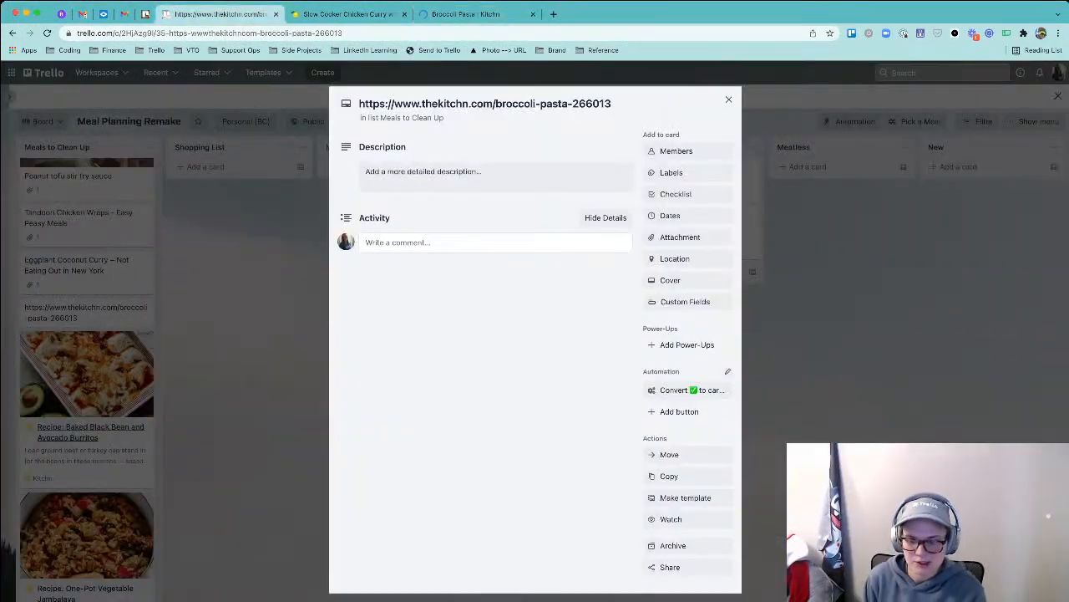
pyautogui.click(728, 99)
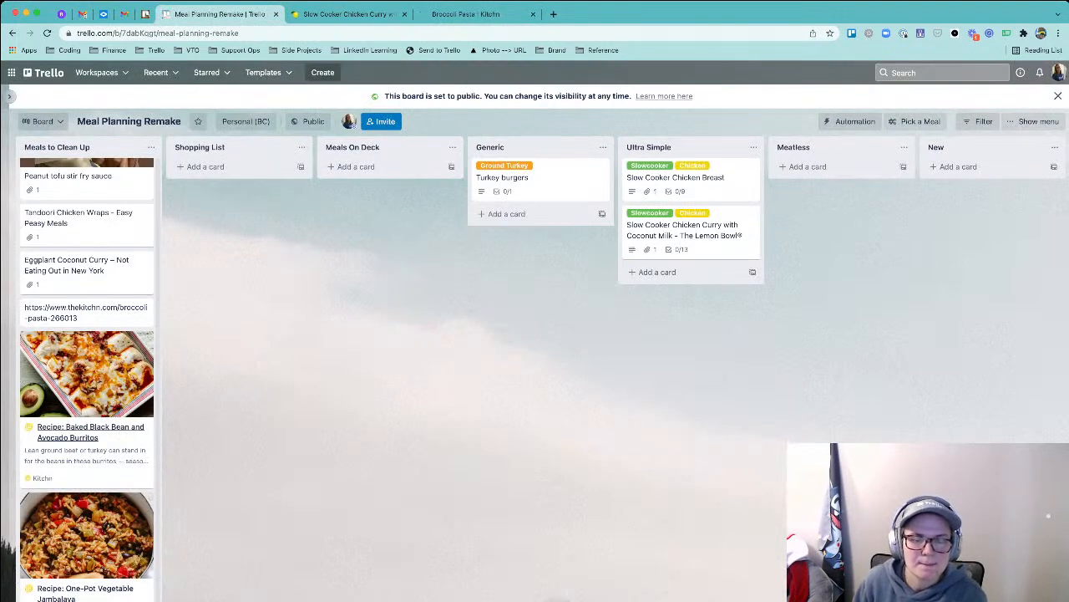
# - Add a card titled "Mac and cheese" to the Meatless list
pyautogui.hscroll(3, 702, 209)
pyautogui.click(697, 167)
pyautogui.write('Mac')
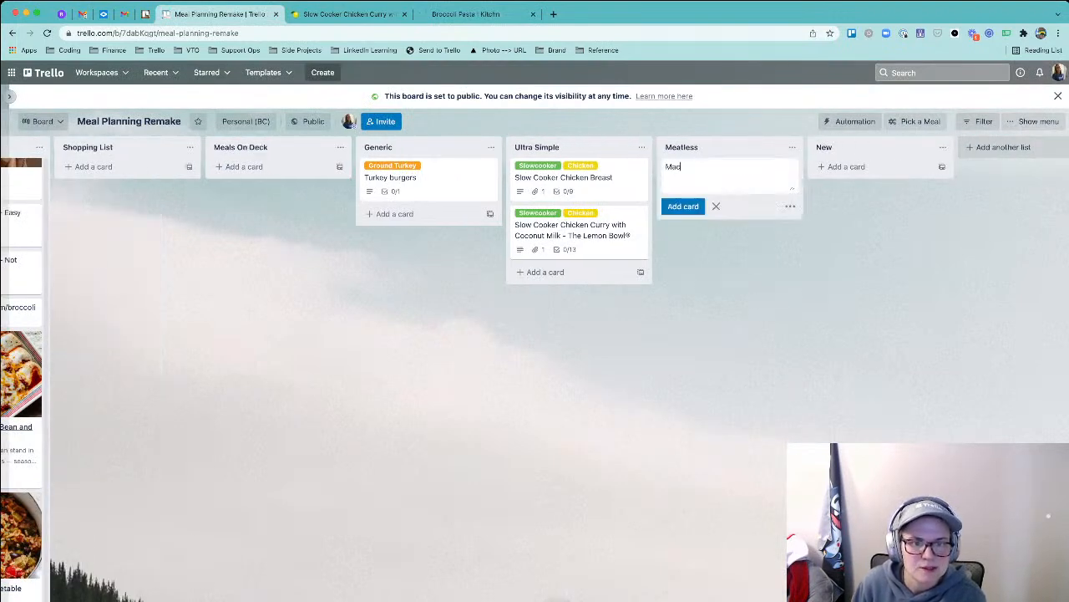
pyautogui.write(' and cheese')
pyautogui.press('Return')
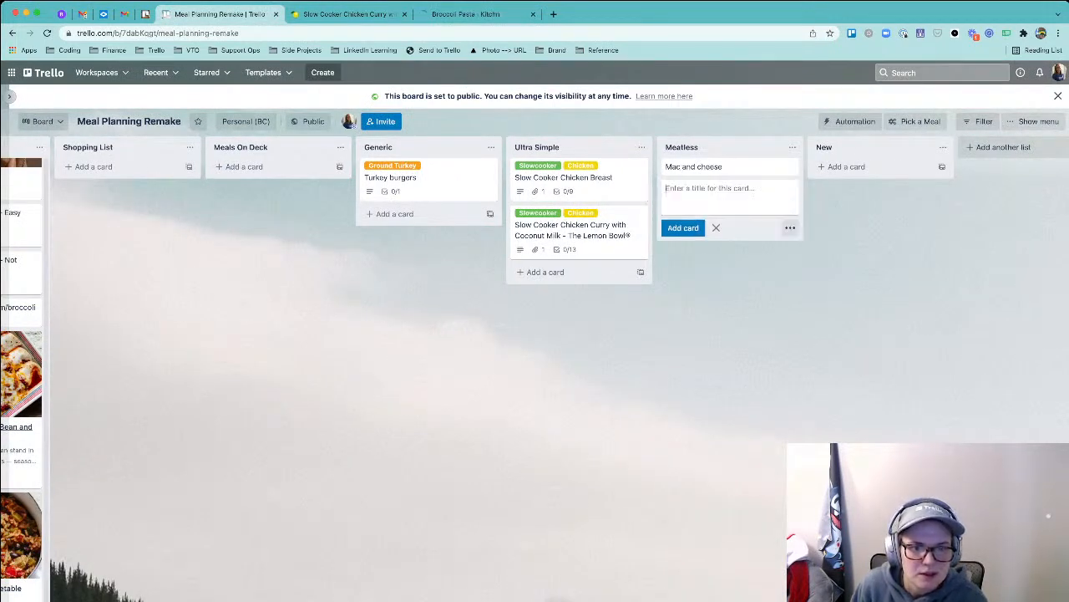
# - Add a checklist named "Ingredients" to the Mac and cheese card
pyautogui.click(693, 167)
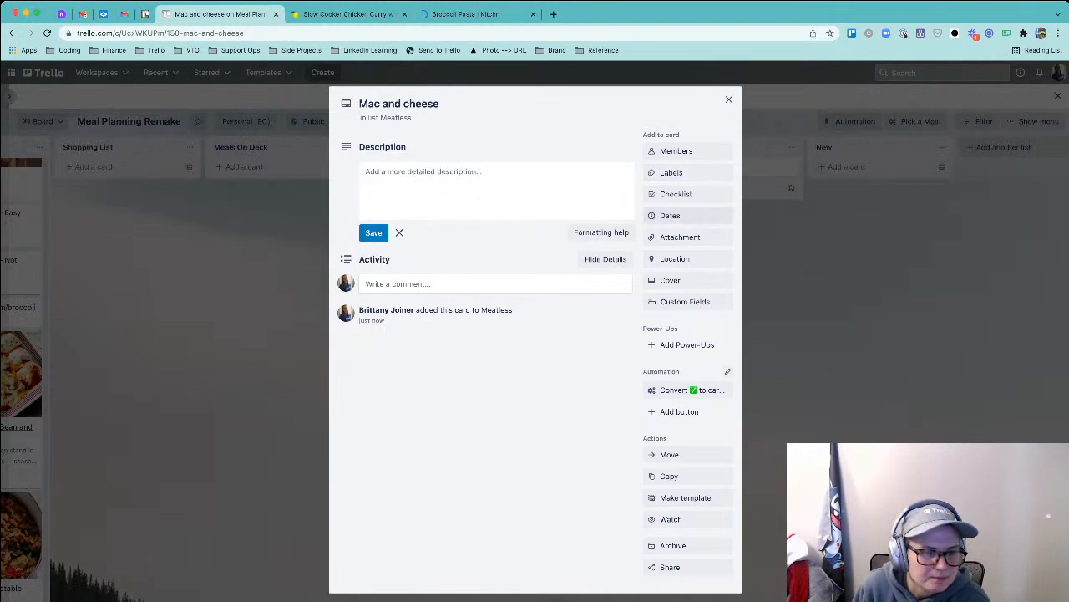
pyautogui.click(676, 194)
pyautogui.write('Ingredient')
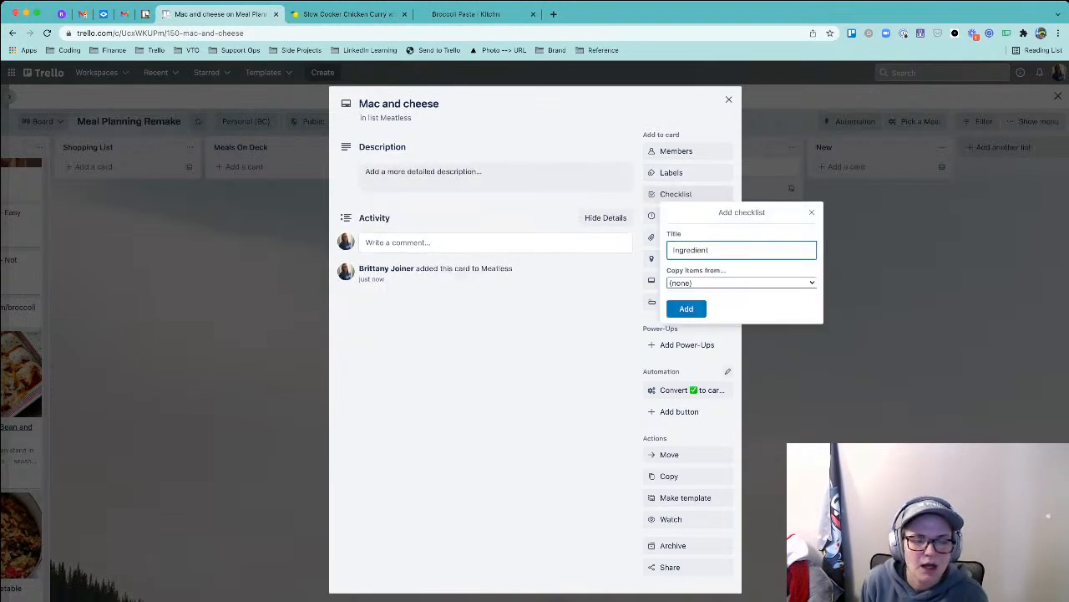
pyautogui.write('s')
pyautogui.press('Return')
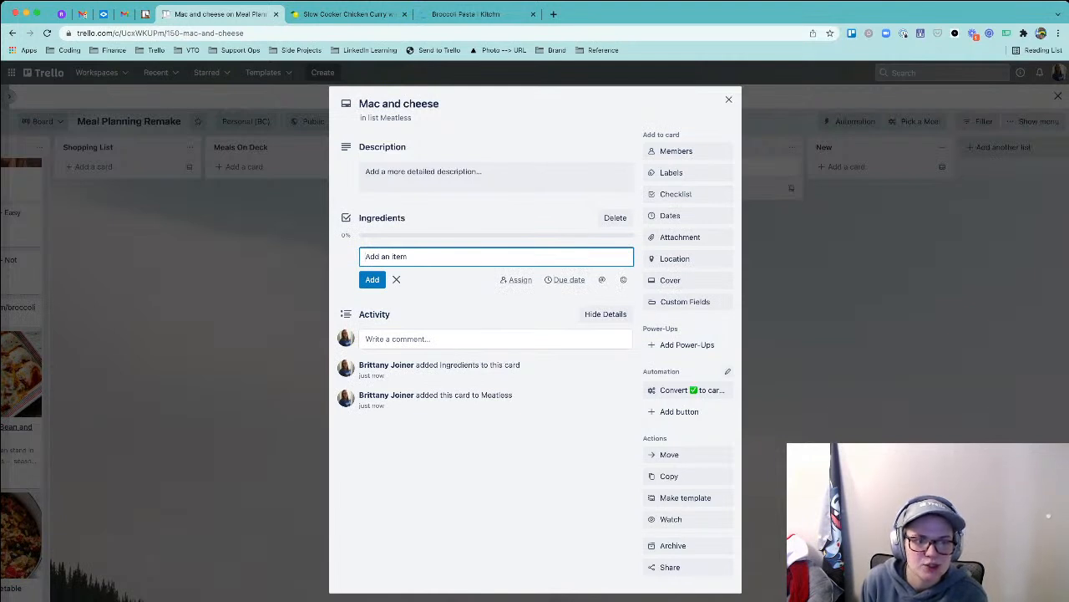
# - Add the item "Box of mac and cheese" to the Ingredients checklist and close the card
pyautogui.write('Box')
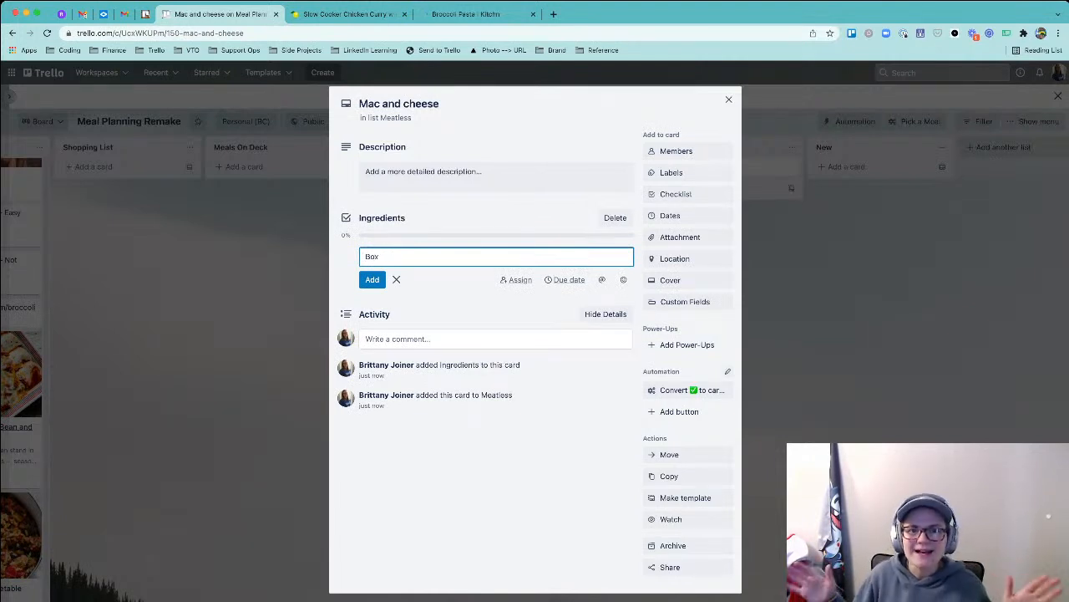
pyautogui.write(' of mac and cheese')
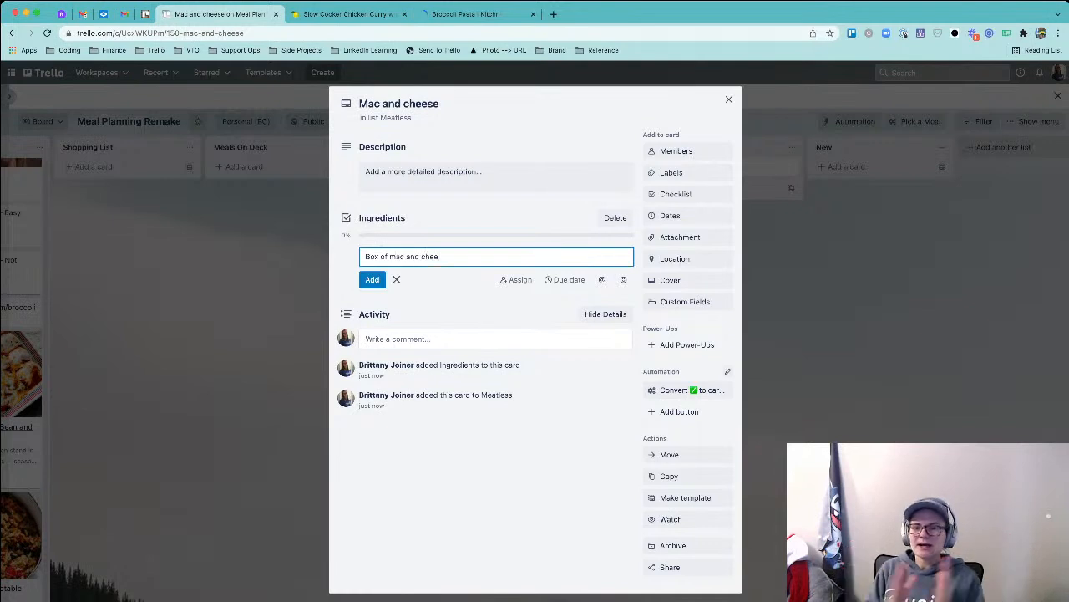
pyautogui.press('Return')
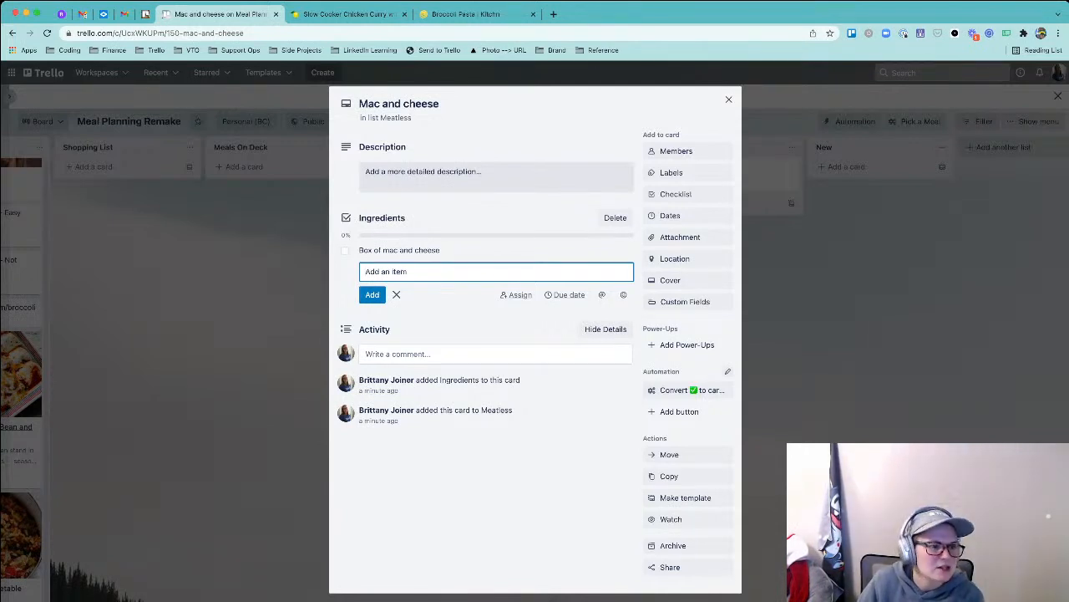
pyautogui.press('Escape')
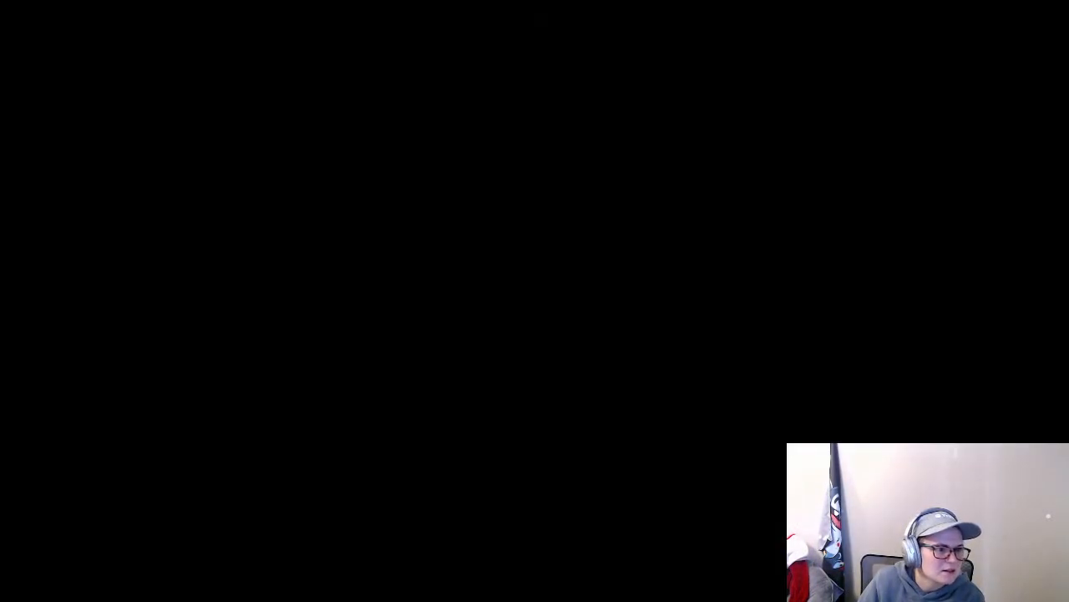
# - Look through the Meals to Clean Up list for more meals to sort
pyautogui.hscroll(-1, 534, 334)
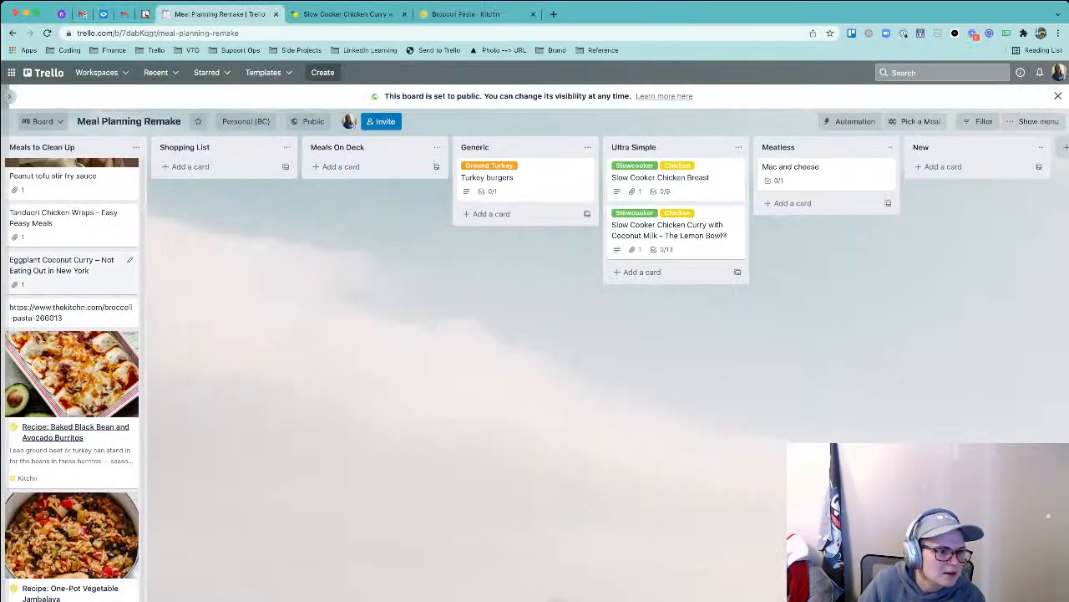
pyautogui.scroll(10, 71, 376)
pyautogui.scroll(15, 71, 376)
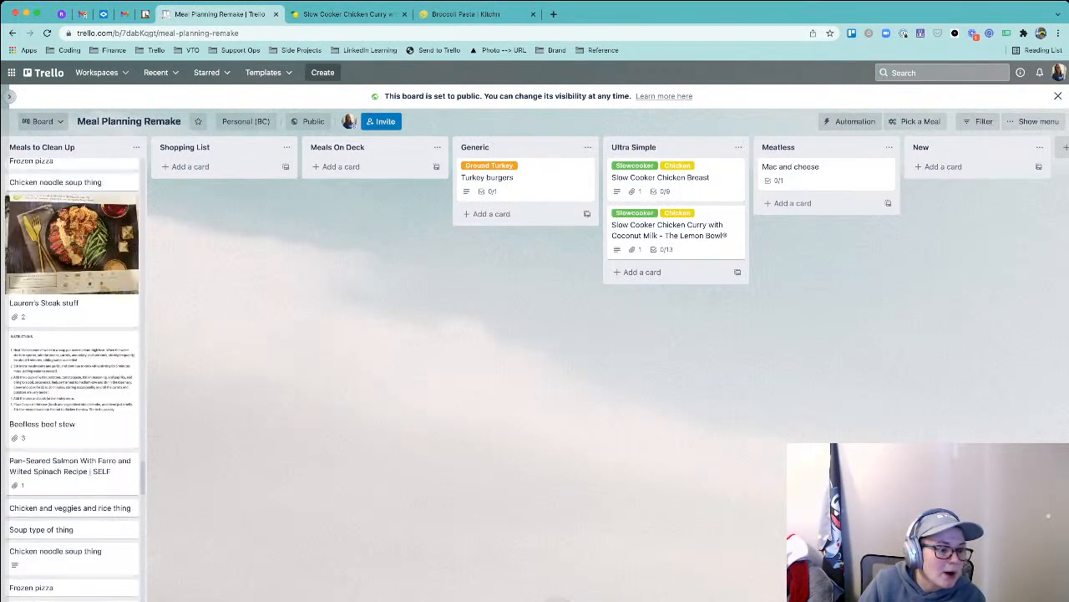
pyautogui.scroll(15, 71, 376)
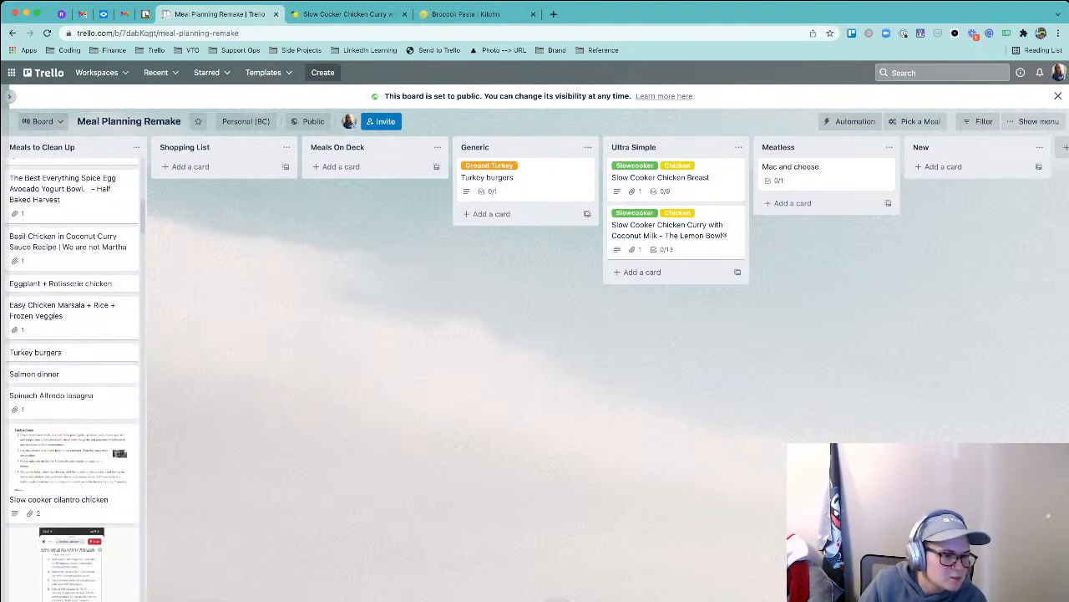
pyautogui.hscroll(-1, 535, 334)
pyautogui.scroll(-10, 87, 376)
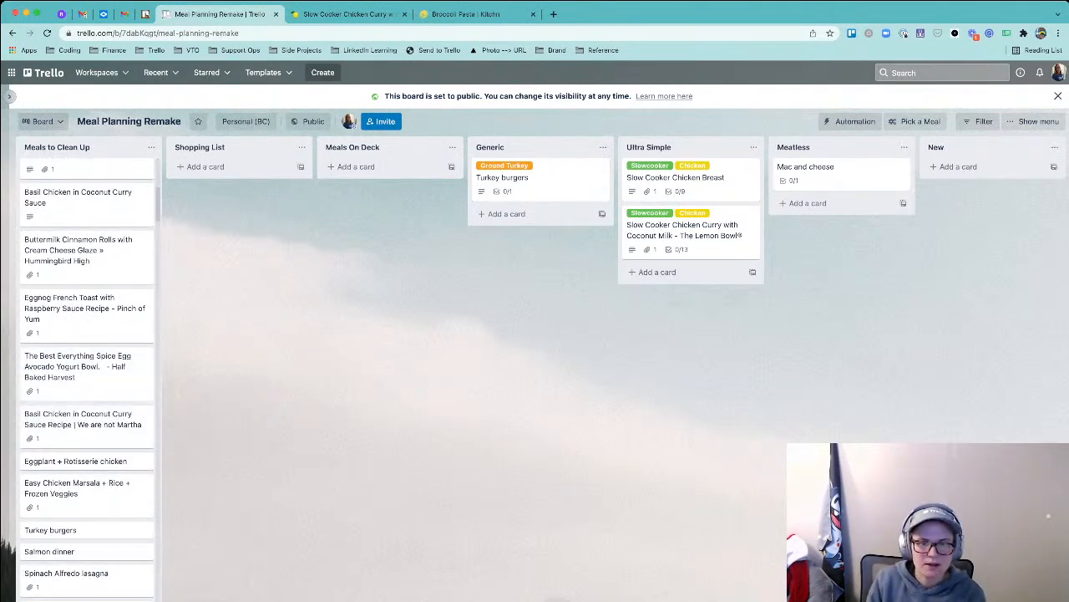
pyautogui.hscroll(3, 643, 226)
pyautogui.click(701, 204)
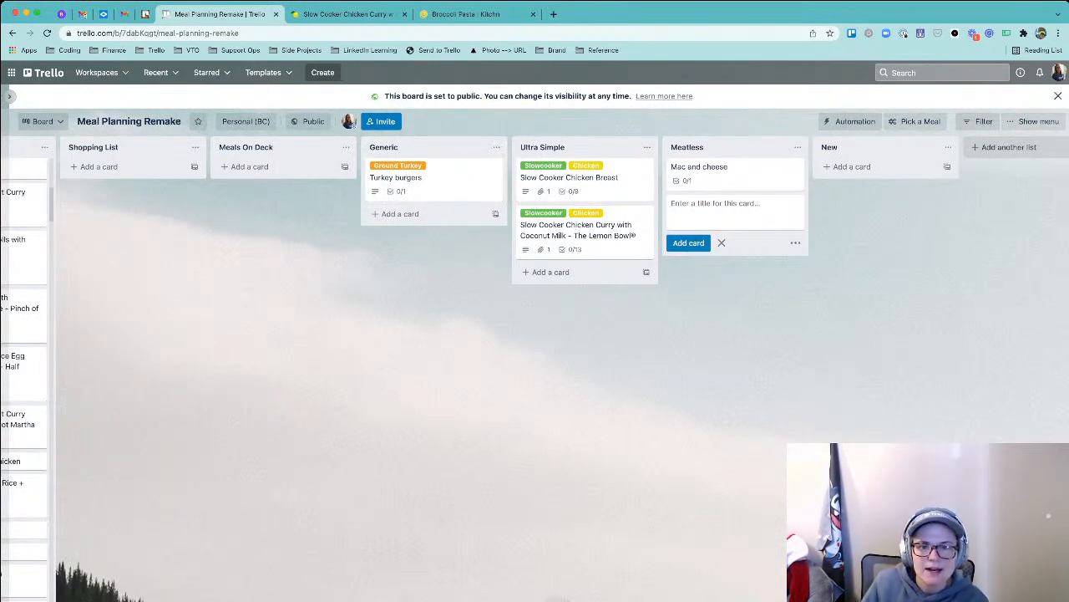
pyautogui.click(722, 243)
pyautogui.hscroll(-3, 535, 334)
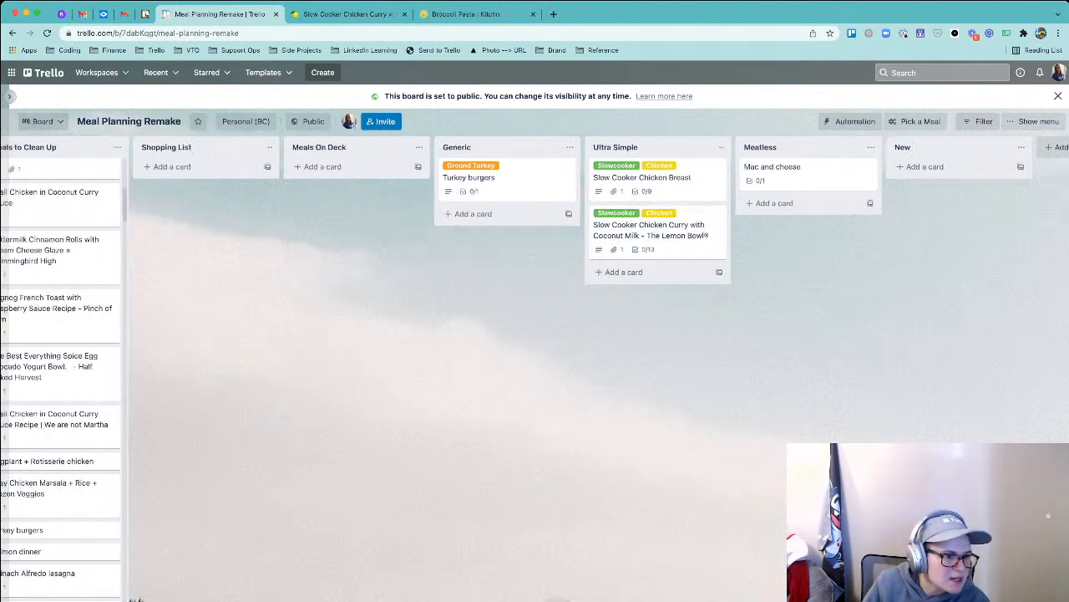
pyautogui.hscroll(2, 535, 334)
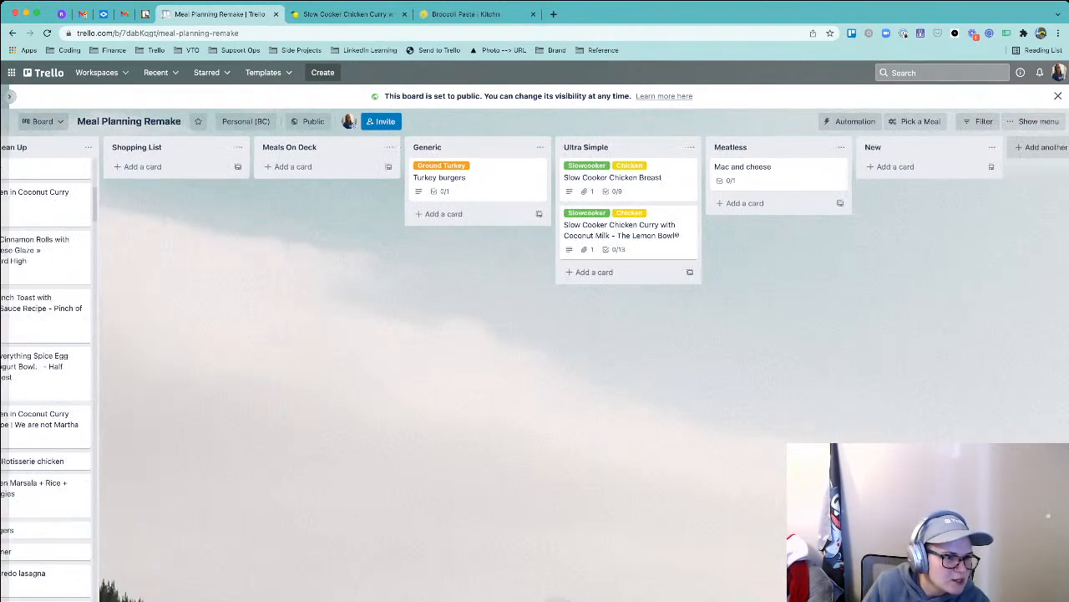
pyautogui.hscroll(-2, 534, 334)
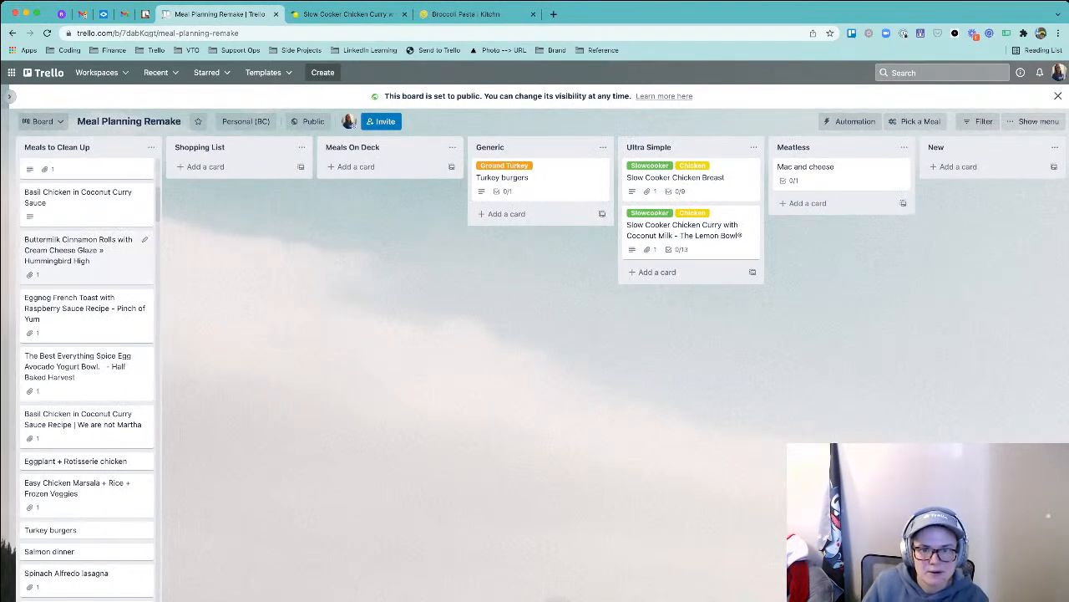
# - Add a placeholder card titled "Test" to the New list
pyautogui.scroll(5, 87, 376)
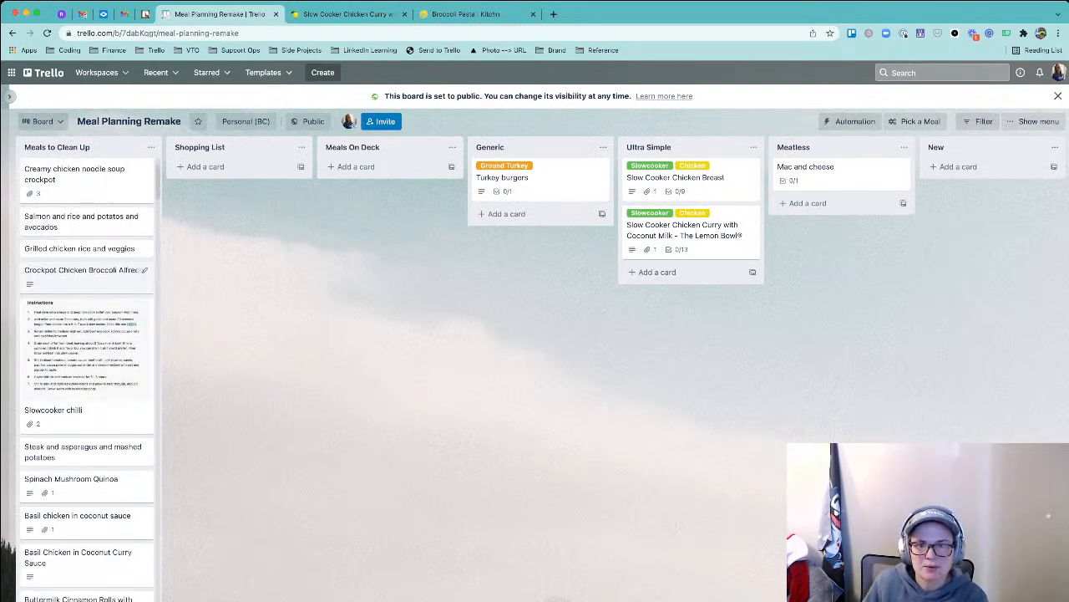
pyautogui.hscroll(4, 534, 334)
pyautogui.click(807, 167)
pyautogui.write('Test')
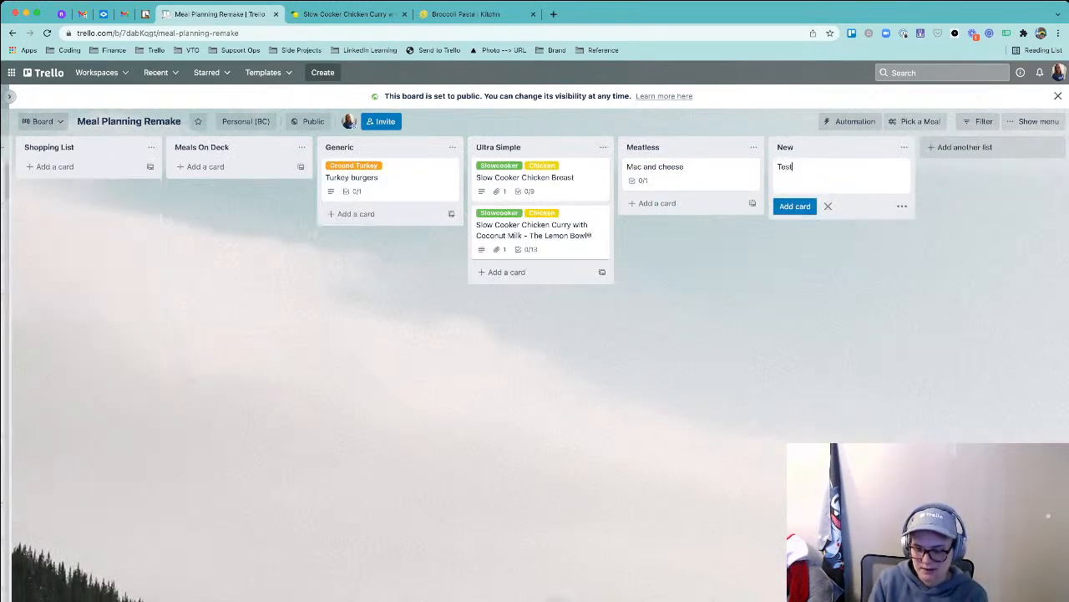
pyautogui.press('Return')
pyautogui.click(828, 227)
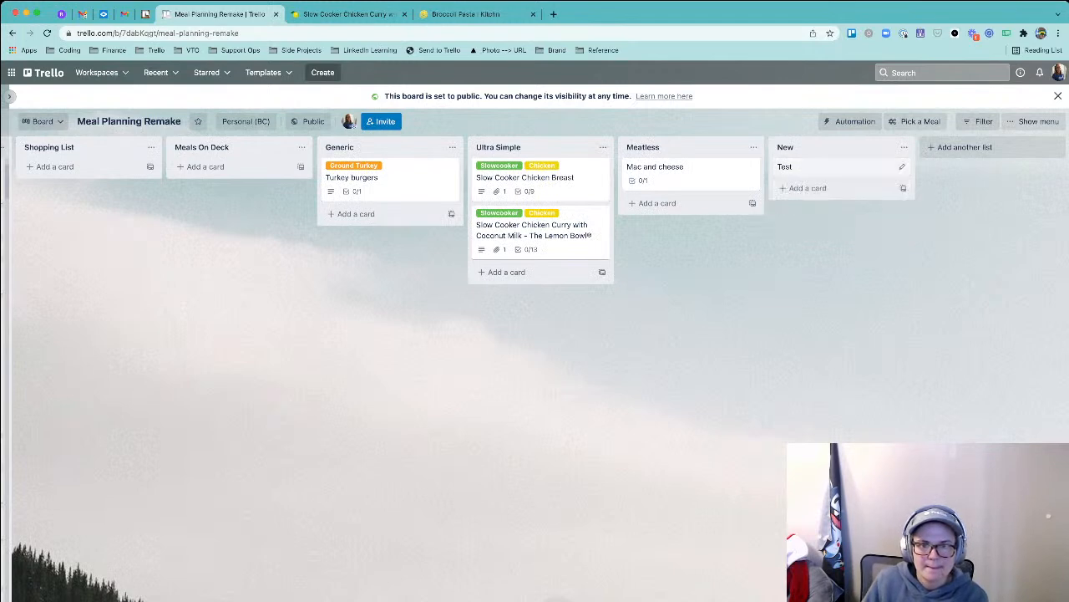
# - Rename the Test card in the New list to "Test newbie"
pyautogui.click(903, 166)
pyautogui.write('newbie')
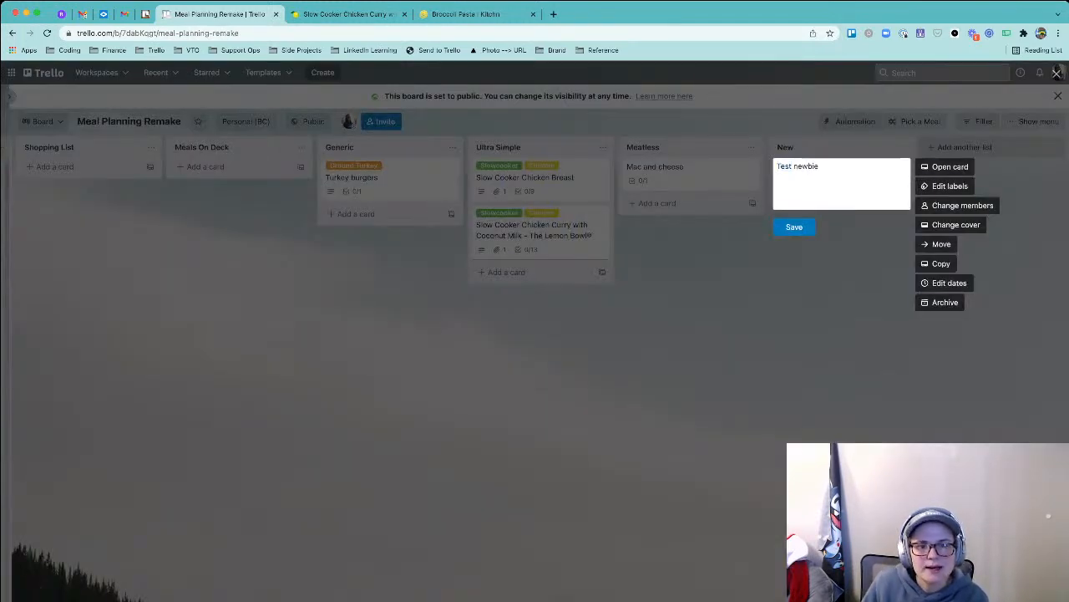
pyautogui.press('Return')
# - Open the Test newbie card and add a checklist named "Ingredient"
pyautogui.click(835, 166)
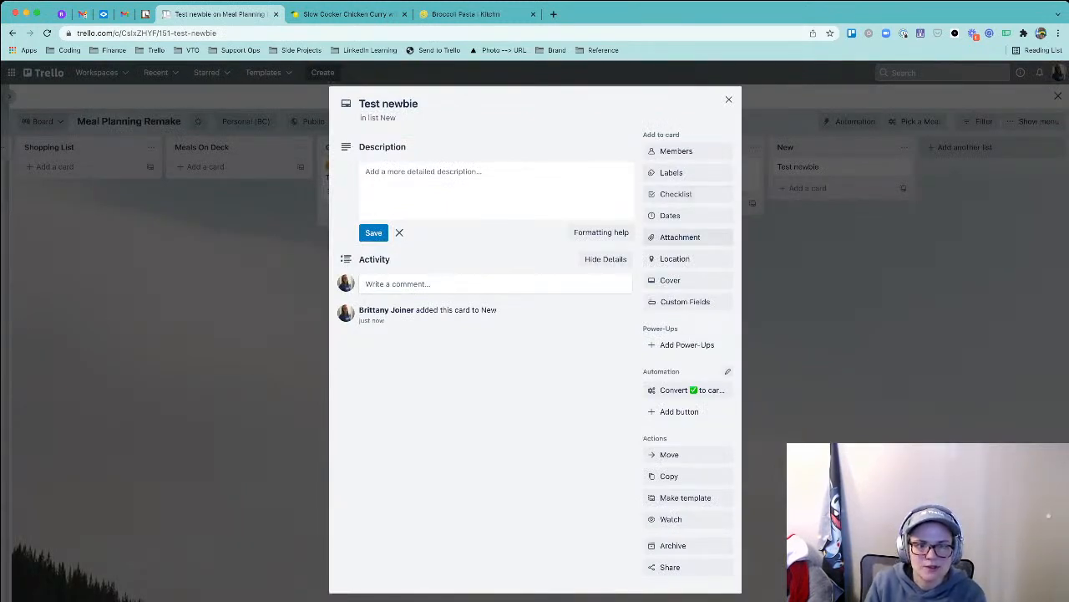
pyautogui.click(676, 194)
pyautogui.write('Ingredient')
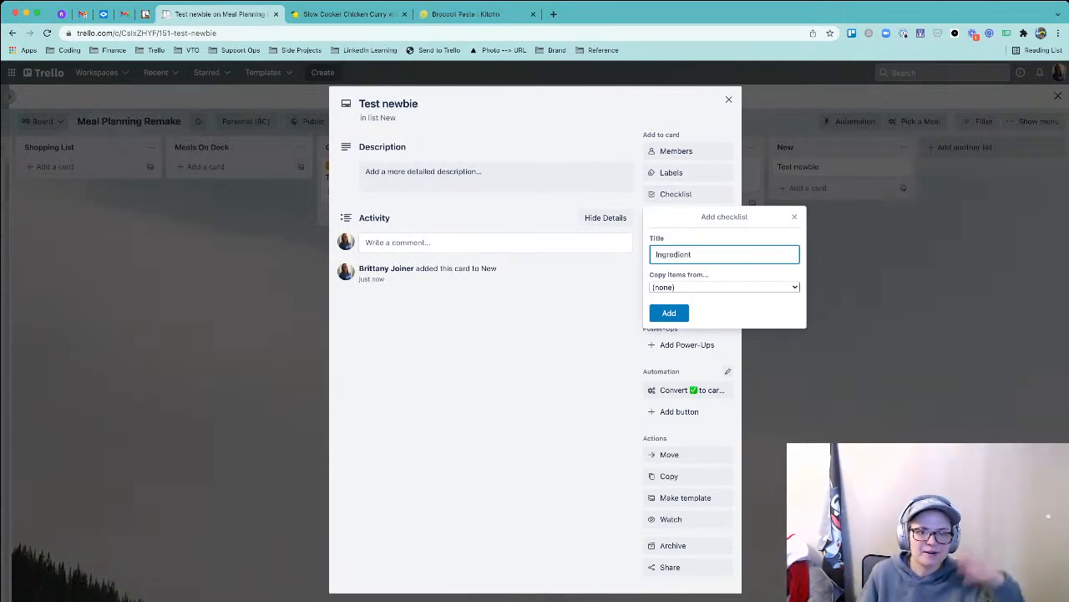
pyautogui.press('Return')
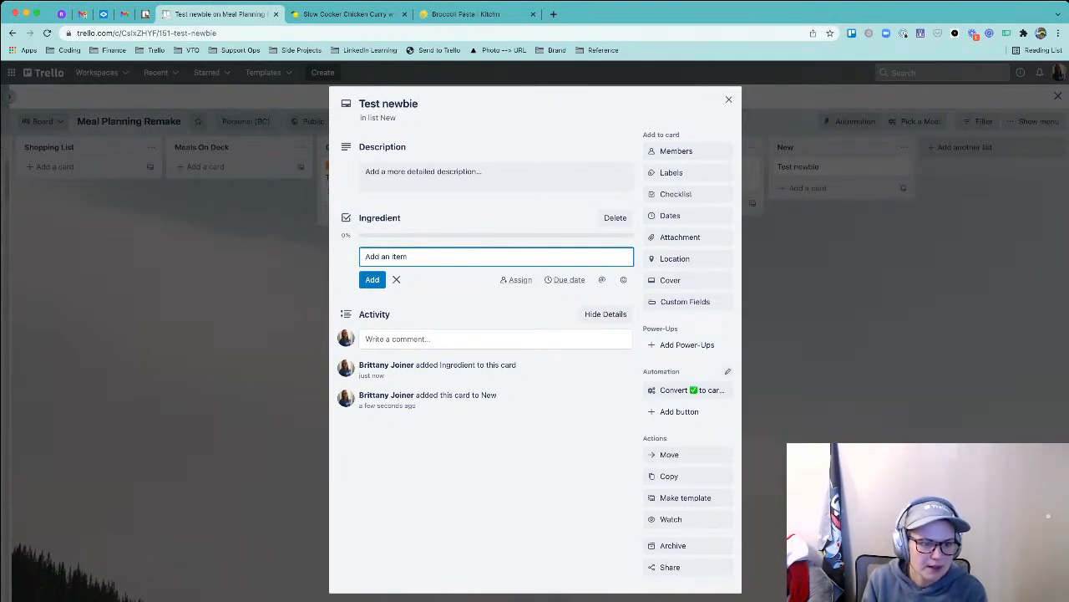
# - Add "Item 1" and "Item 2" to the Ingredient checklist and close the Test newbie card
pyautogui.write('Item 1 fo')
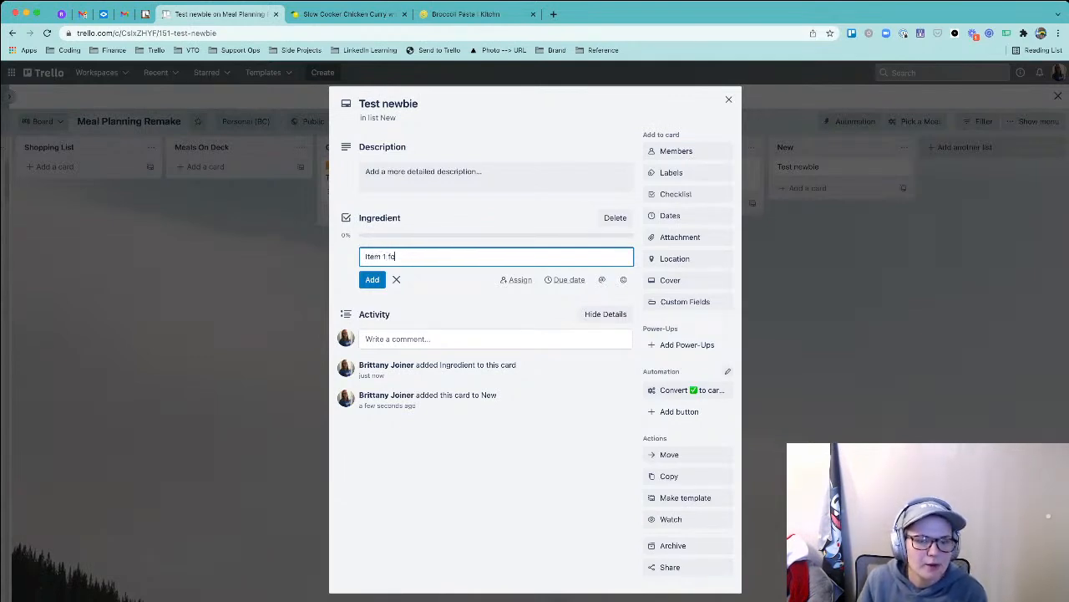
pyautogui.press('Return')
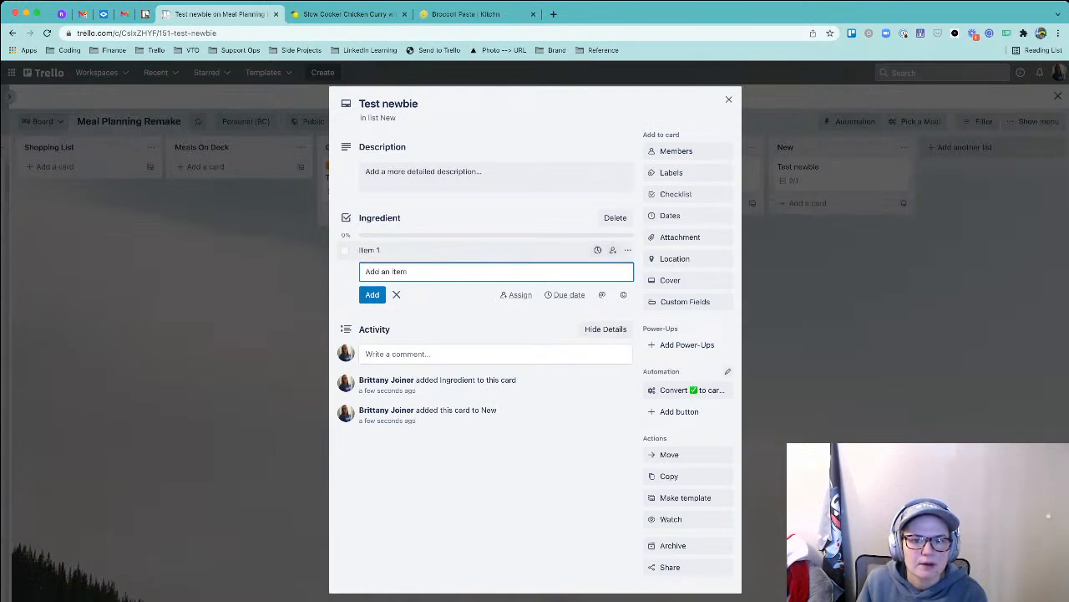
pyautogui.write('Item 2')
pyautogui.press('Return')
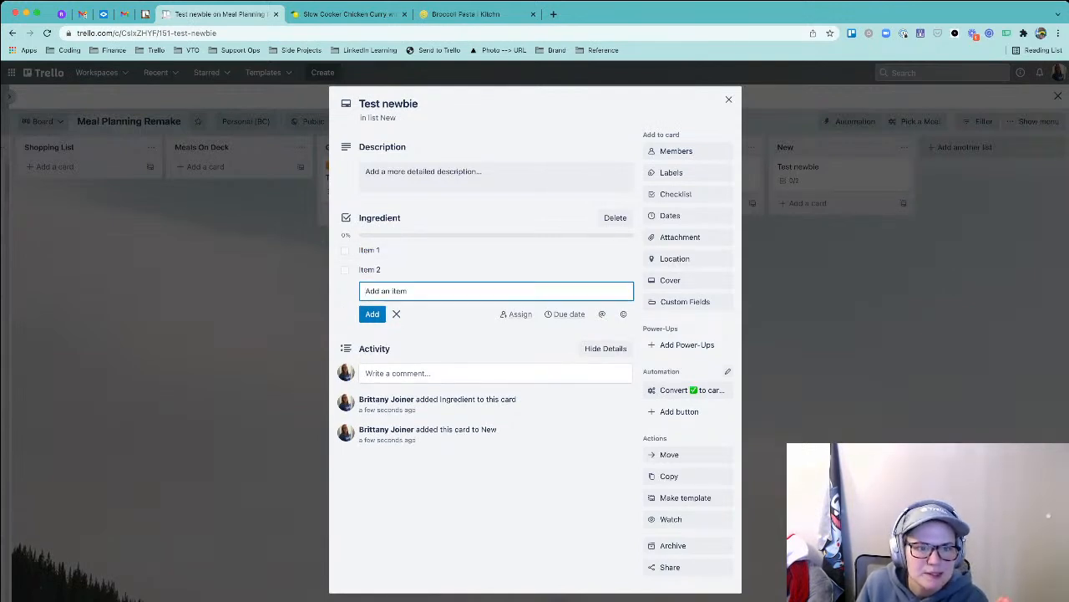
pyautogui.click(729, 99)
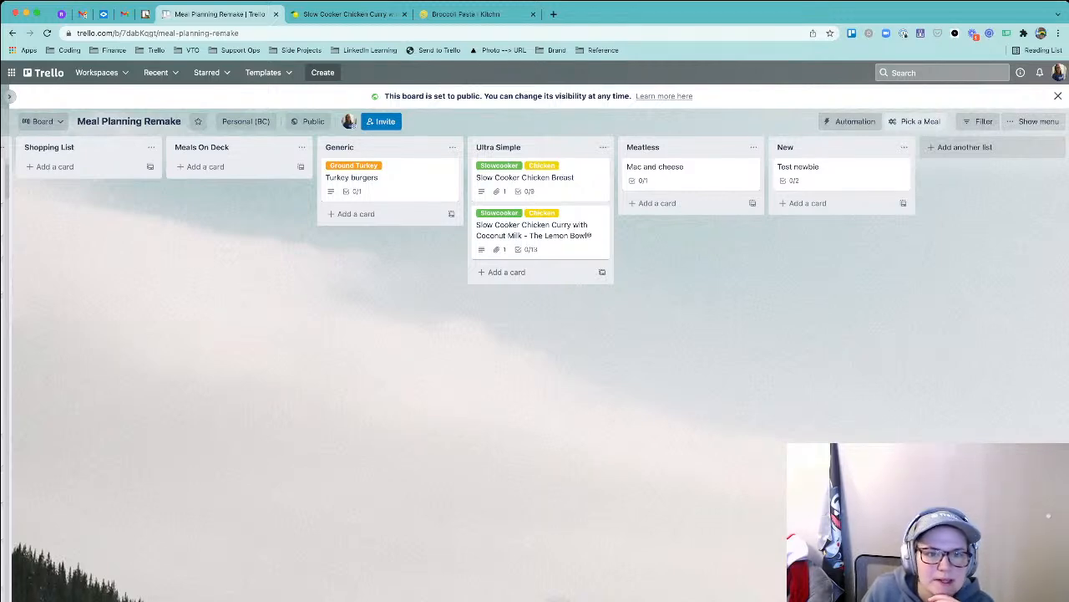
# - Open the Pick a Meal board button automation for editing and retitle it "Pick a Quick Meal"
pyautogui.click(850, 121)
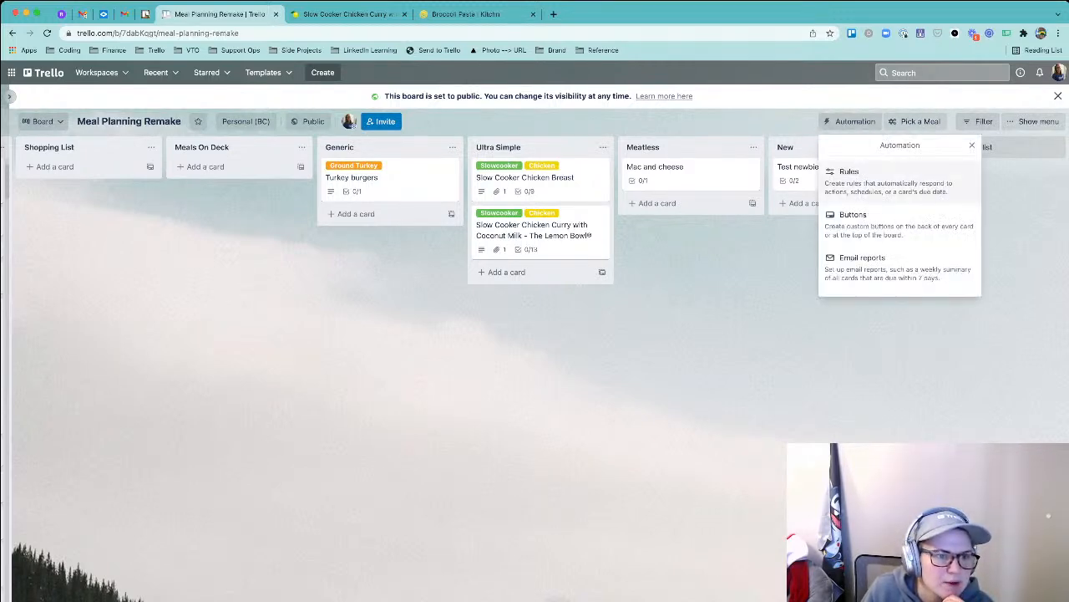
pyautogui.click(860, 222)
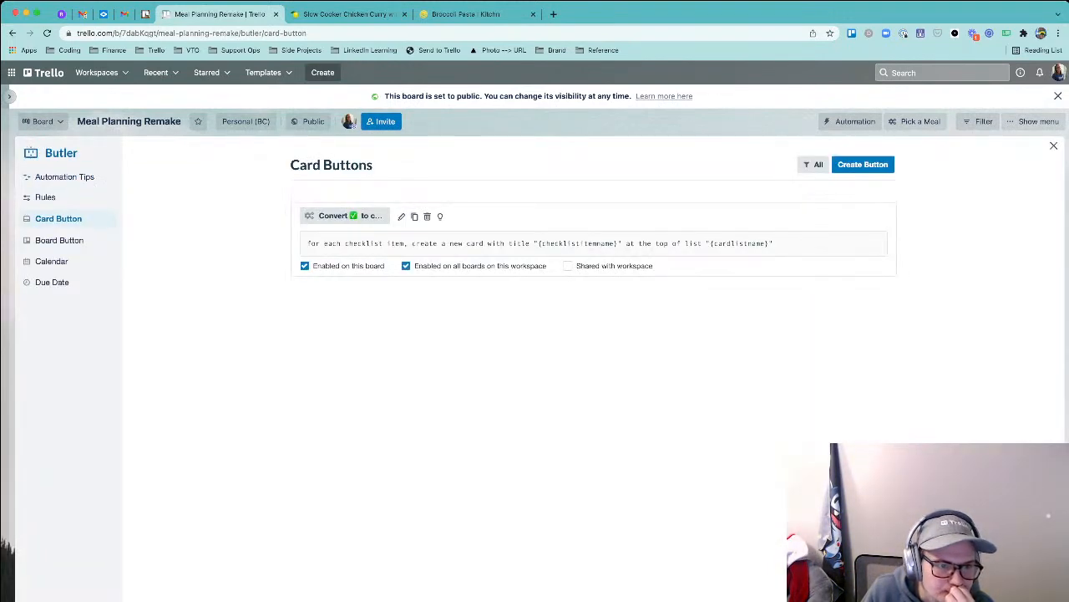
pyautogui.click(60, 240)
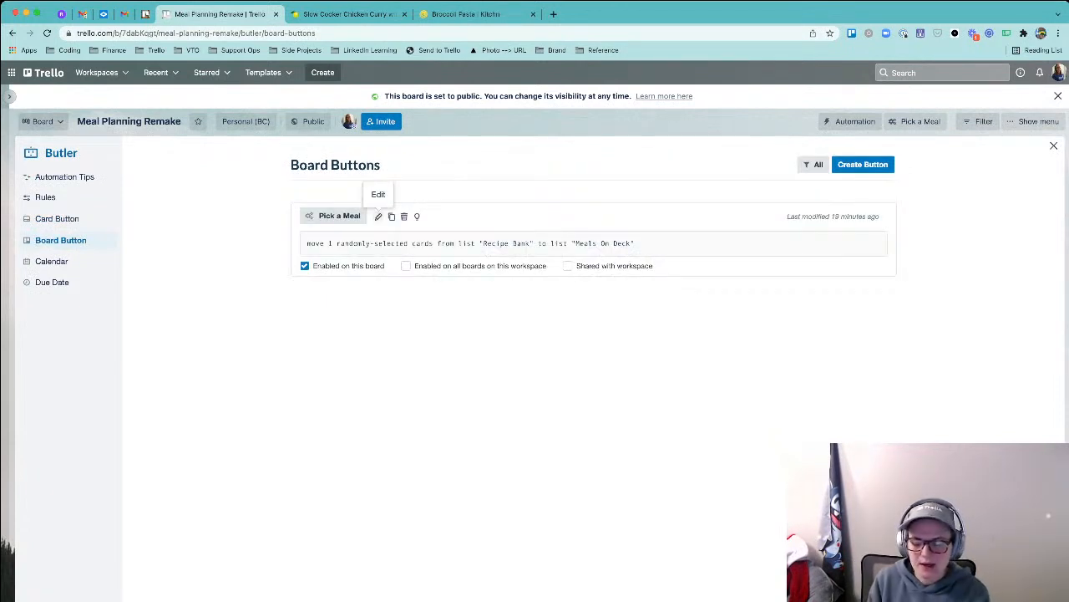
pyautogui.click(378, 216)
pyautogui.doubleClick(377, 214)
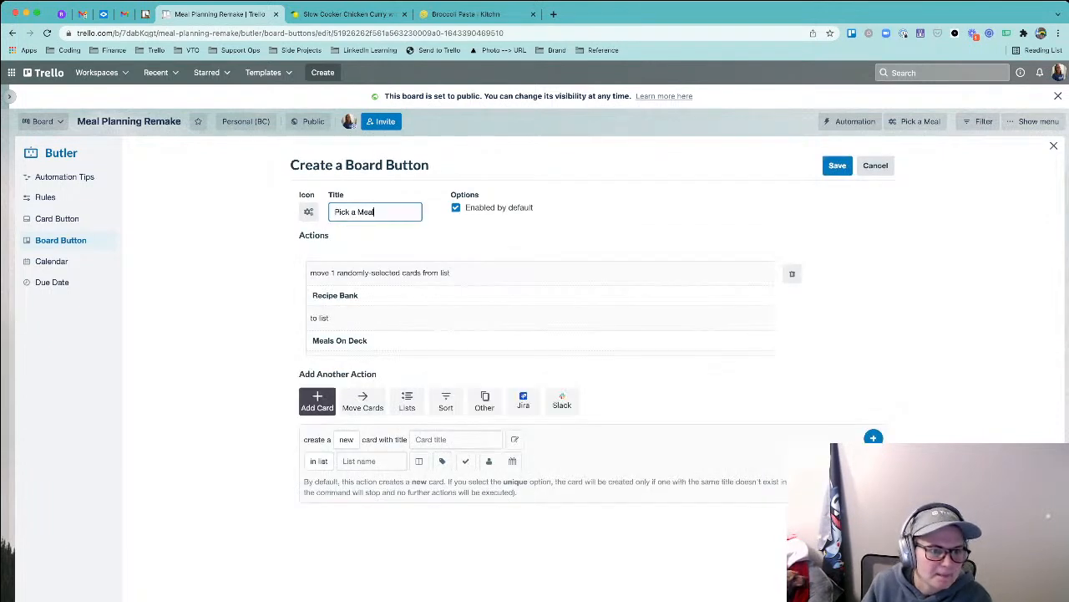
pyautogui.write('Quick Meal')
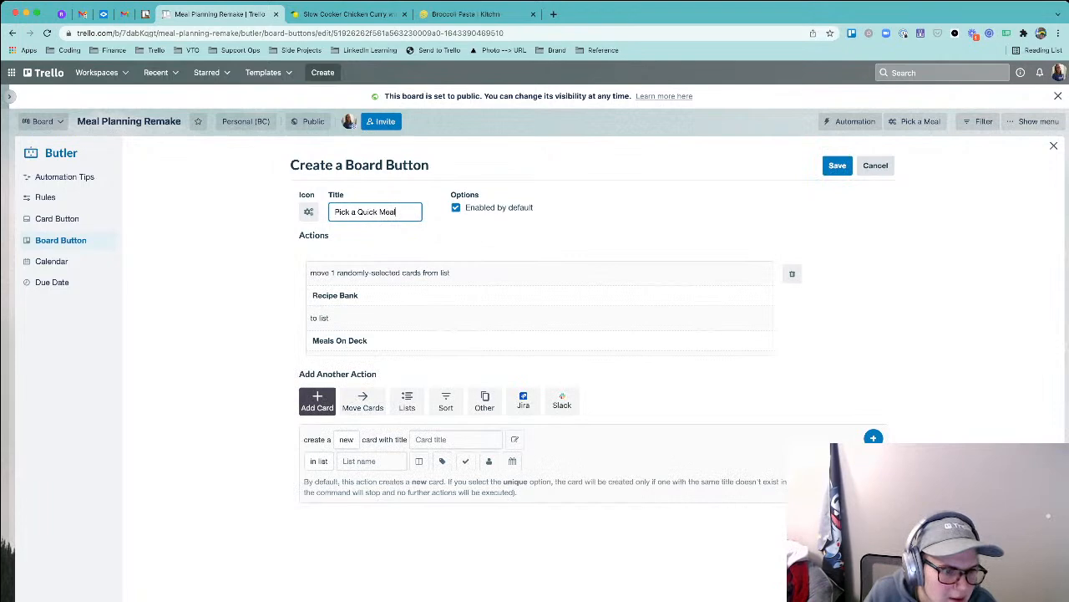
# - Set the source list of the button's random card move to Ultra Simple and save the button
pyautogui.click(335, 295)
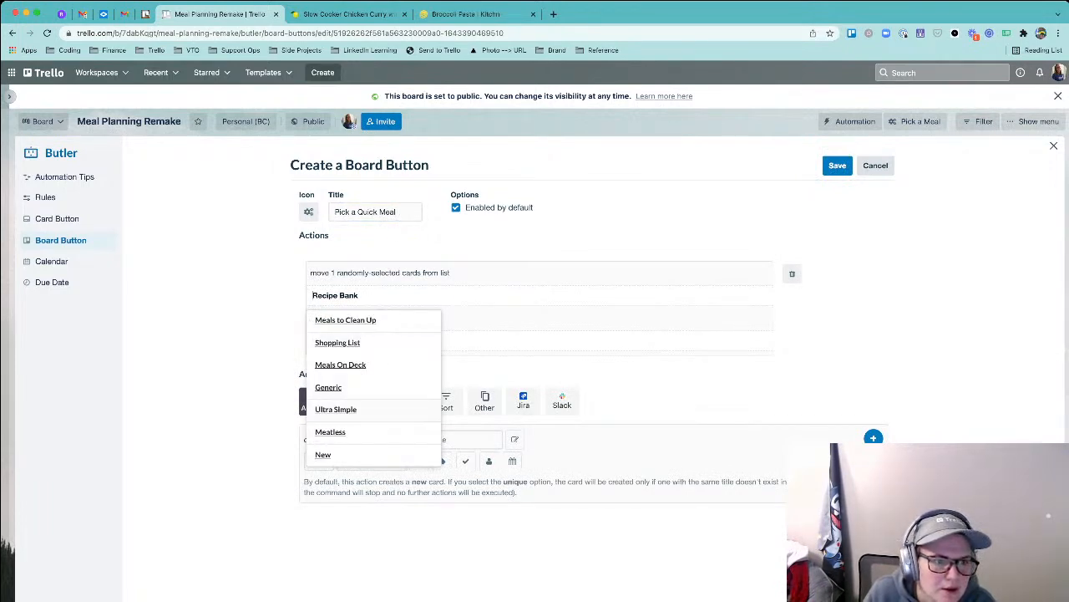
pyautogui.click(335, 408)
pyautogui.click(838, 164)
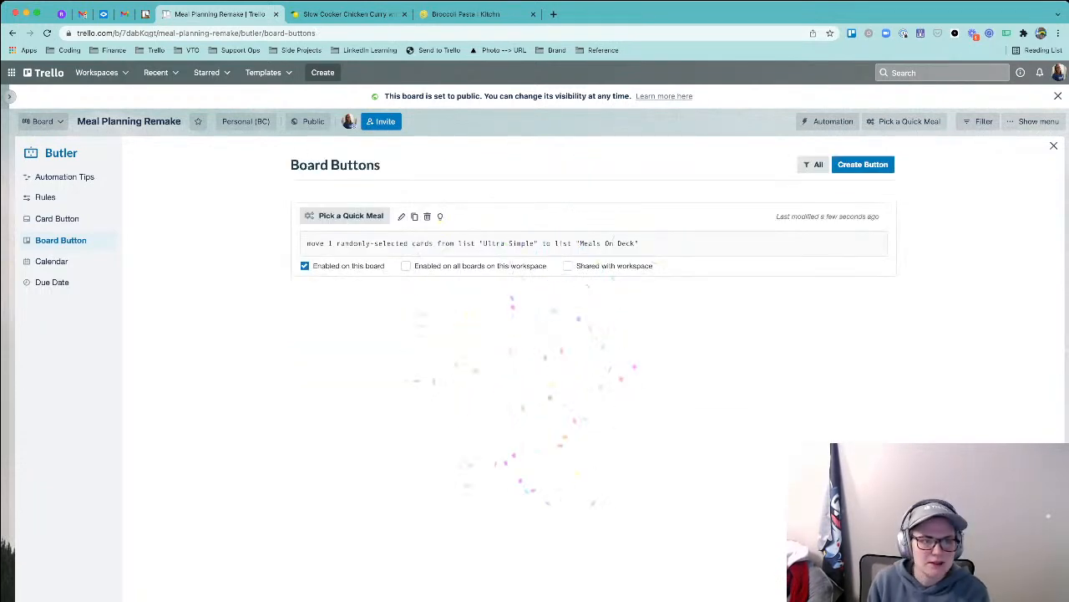
# - Duplicate the Pick a Quick Meal board button and title the copy "Pick a Meatless Meal"
pyautogui.click(401, 216)
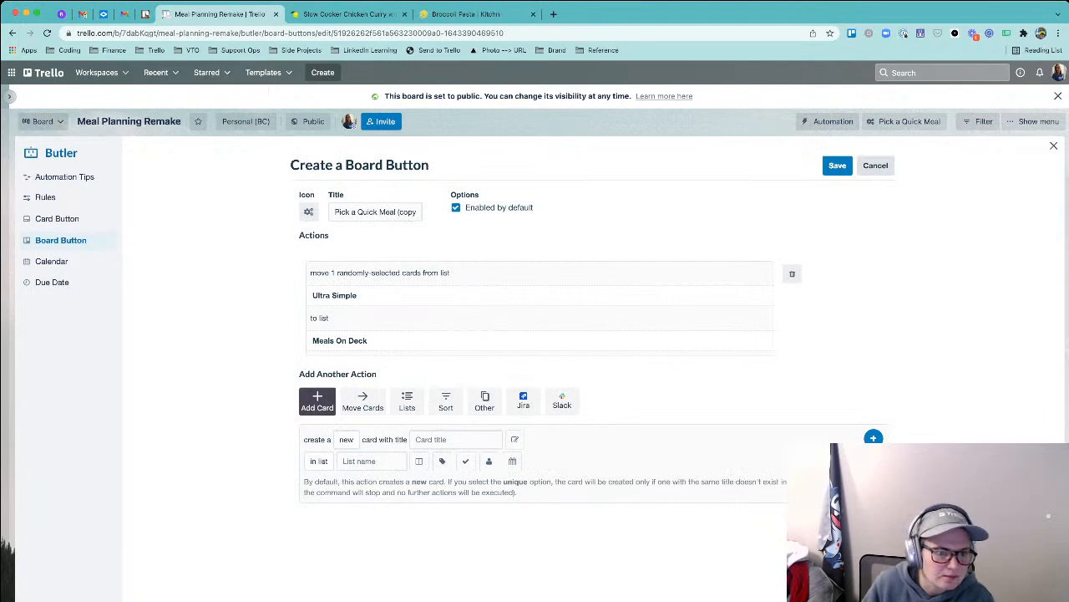
pyautogui.doubleClick(367, 213)
pyautogui.write('Meatless')
pyautogui.press('super+Right')
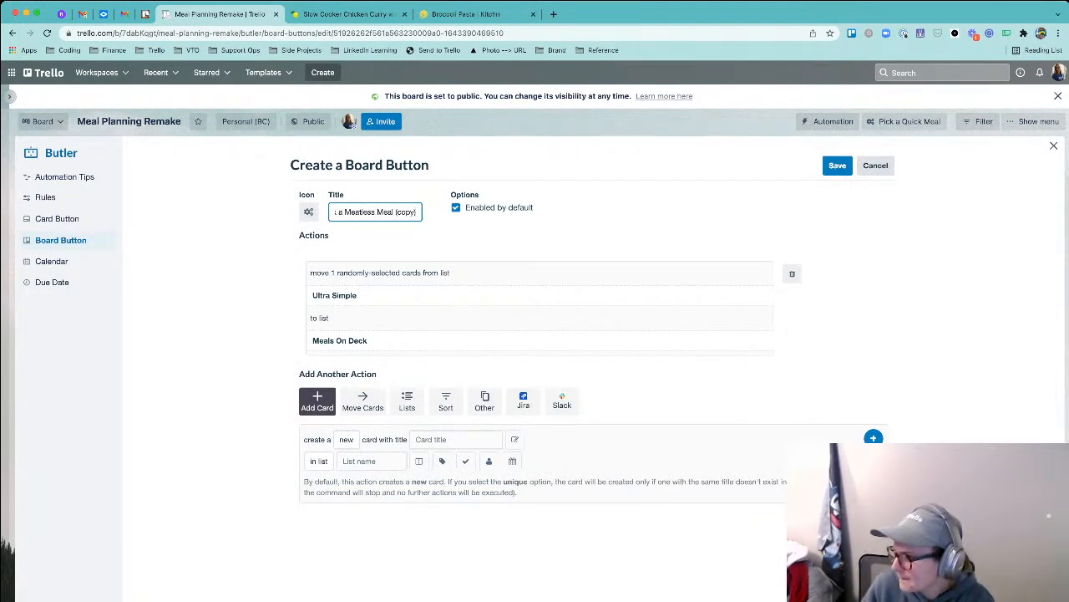
pyautogui.hotkey('alt', 'shift', 'Left')
pyautogui.hotkey('shift', 'Left')
pyautogui.press('BackSpace')
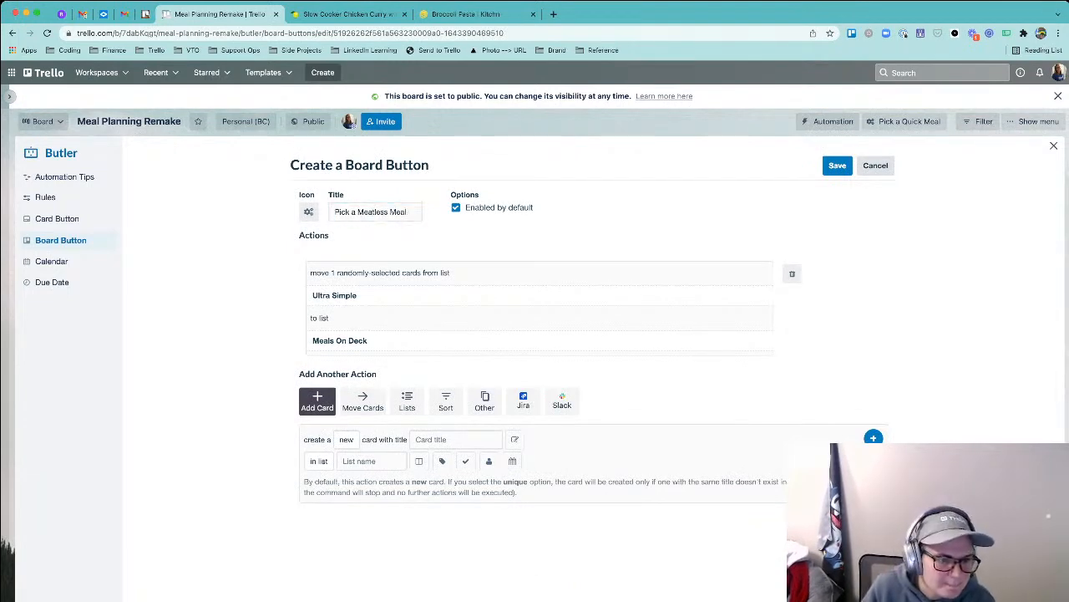
# - Set the source list of the Pick a Meatless Meal button's random card move to Meatless and save it
pyautogui.click(339, 340)
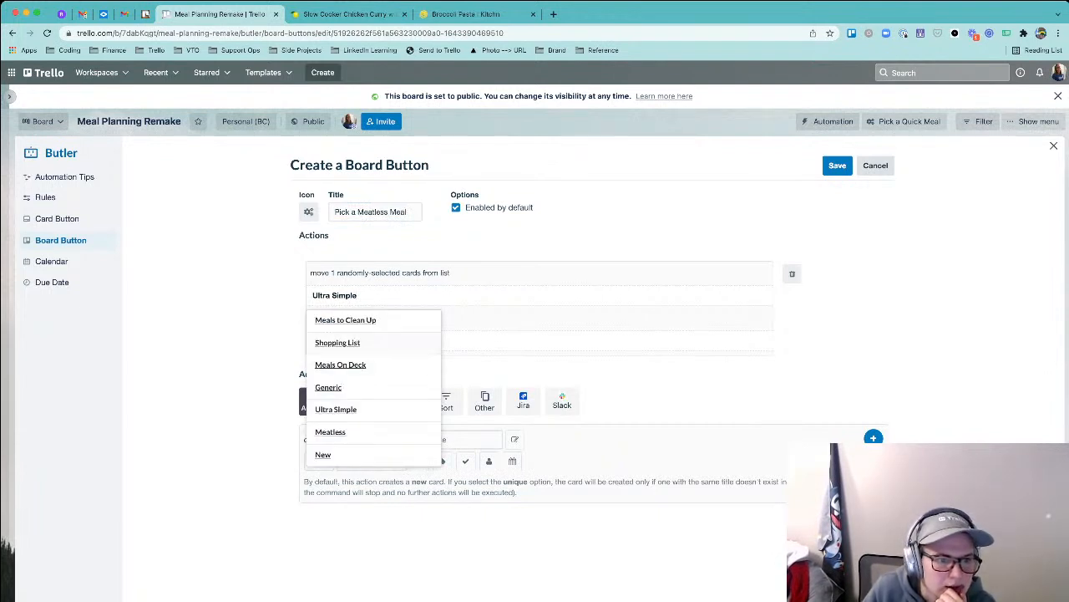
pyautogui.click(331, 432)
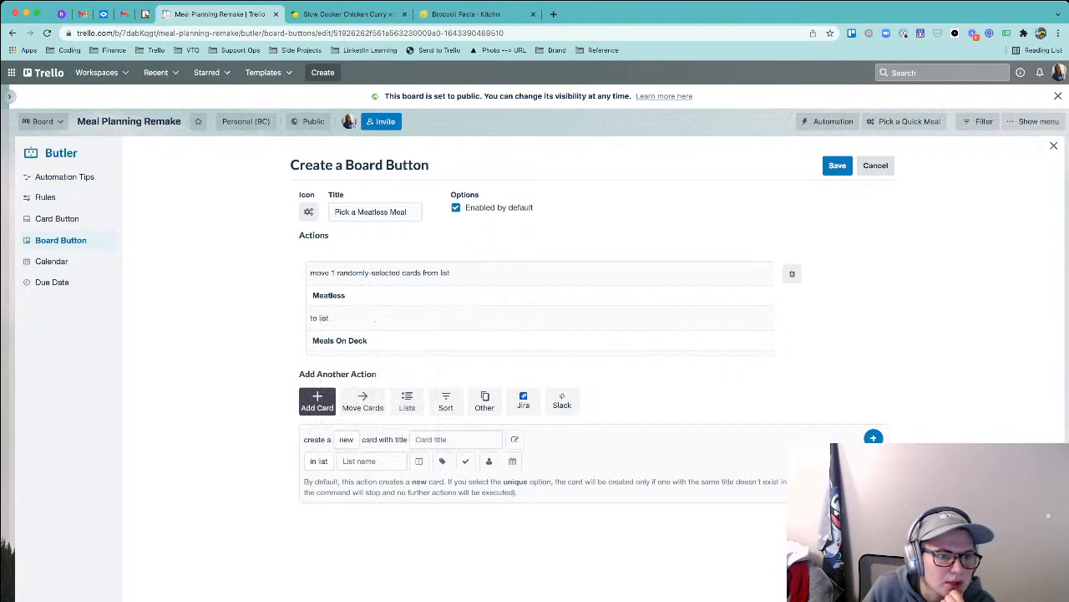
pyautogui.click(837, 165)
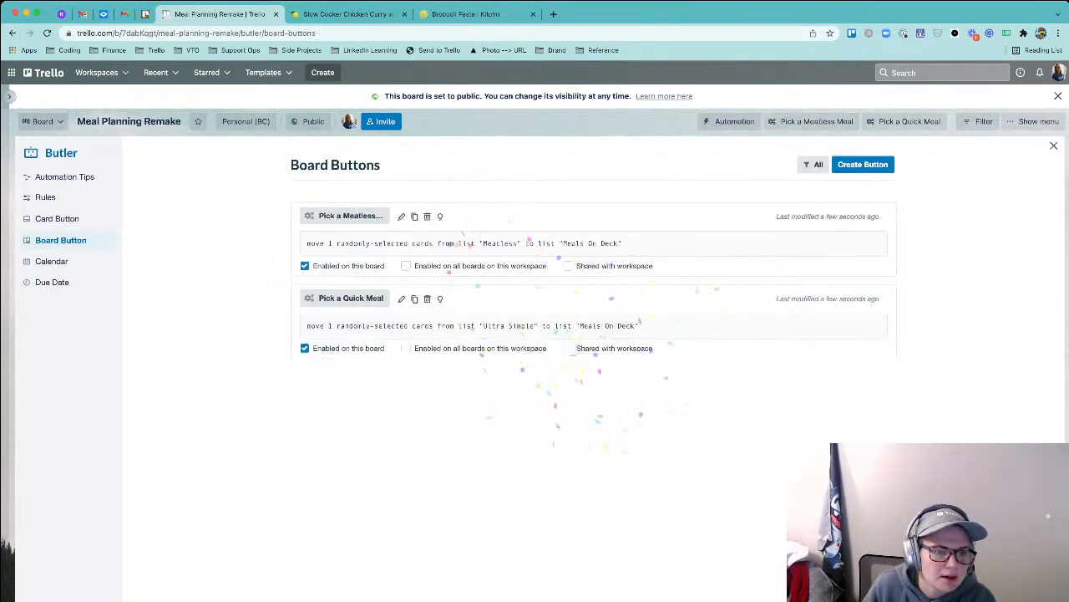
# - Duplicate the Pick a Quick Meal board button again and title the copy "Pick a New Meal"
pyautogui.click(415, 298)
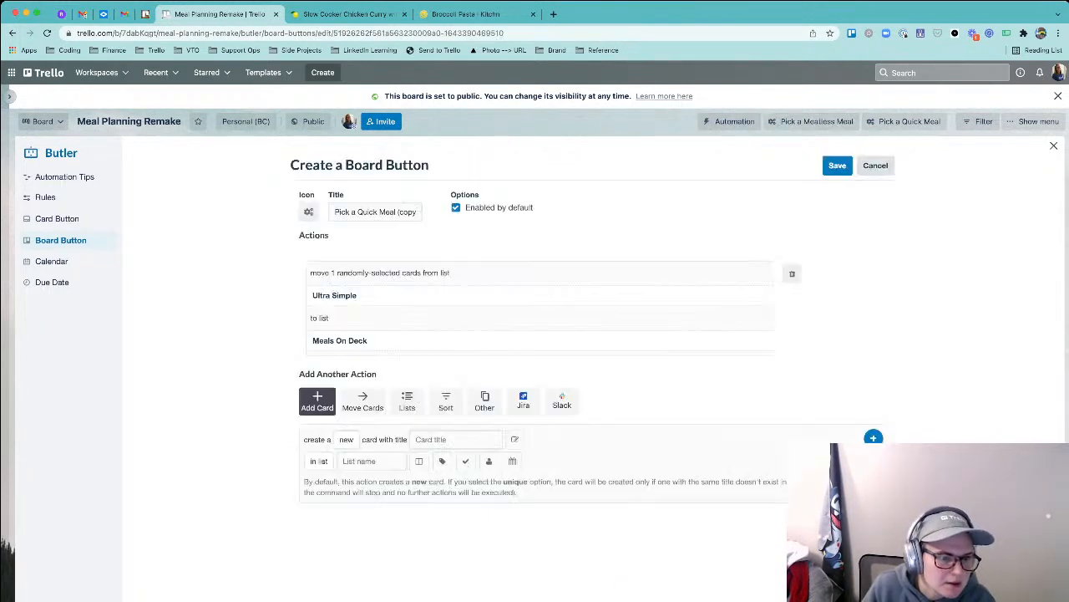
pyautogui.doubleClick(388, 212)
pyautogui.click(388, 211)
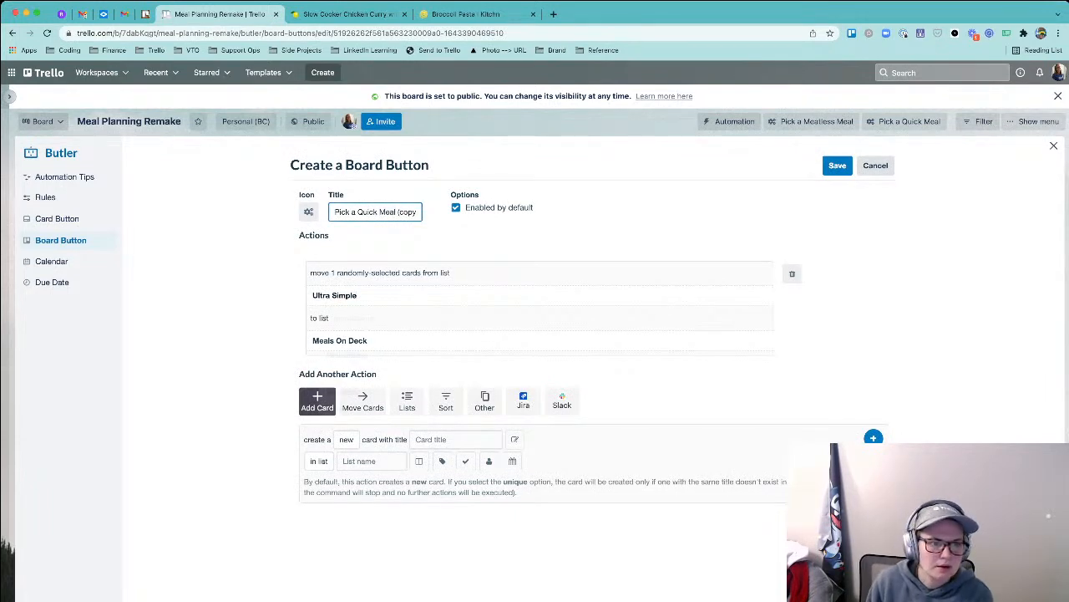
pyautogui.click(335, 296)
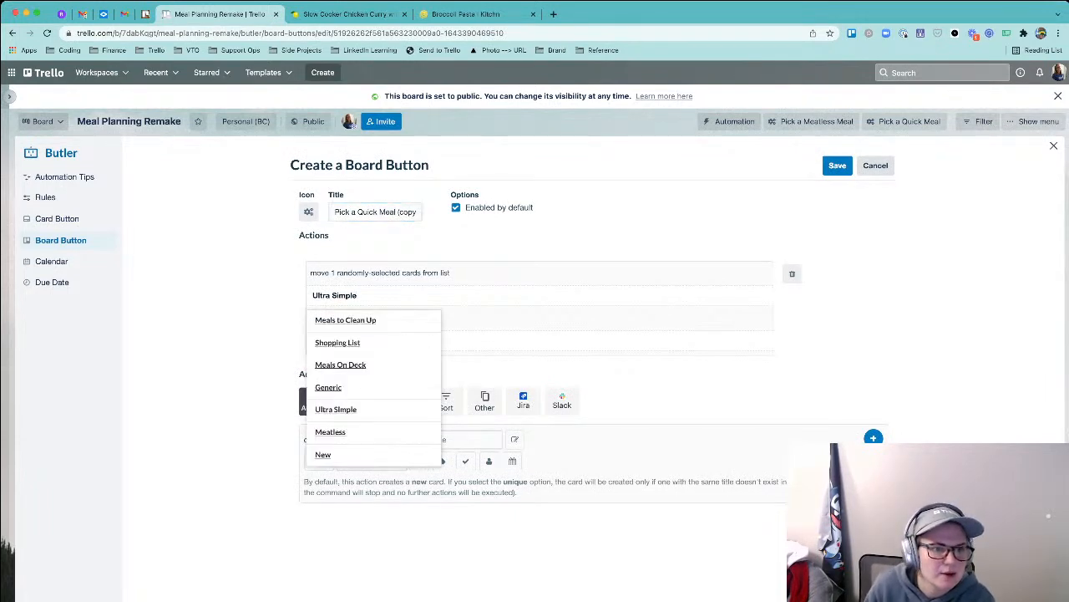
pyautogui.click(340, 364)
pyautogui.hotkey('alt', 'shift', 'Left')
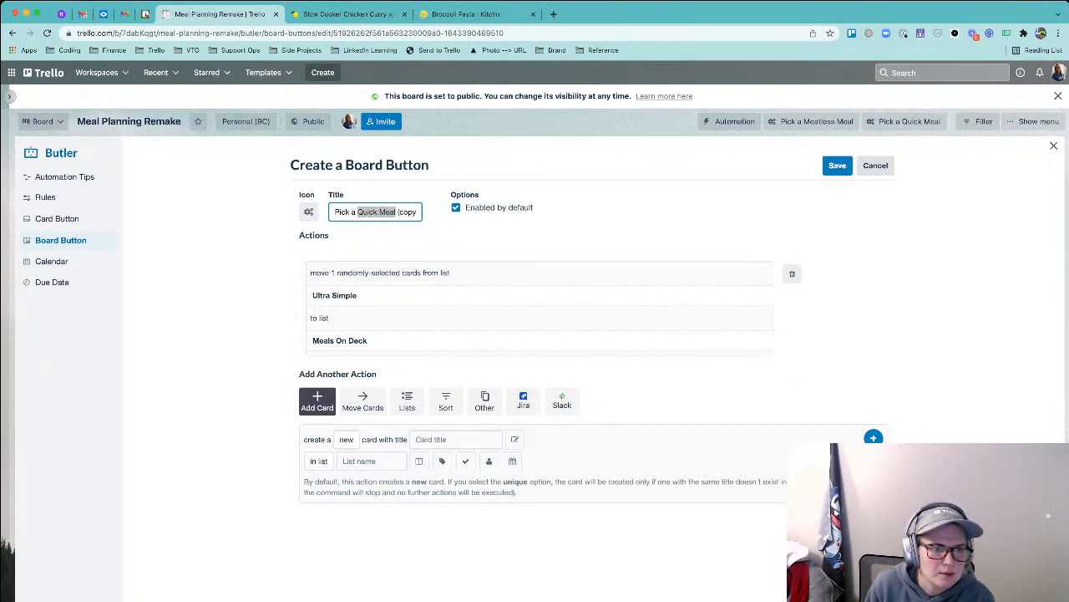
pyautogui.write('New')
pyautogui.hotkey('shift', 'End')
pyautogui.press('BackSpace')
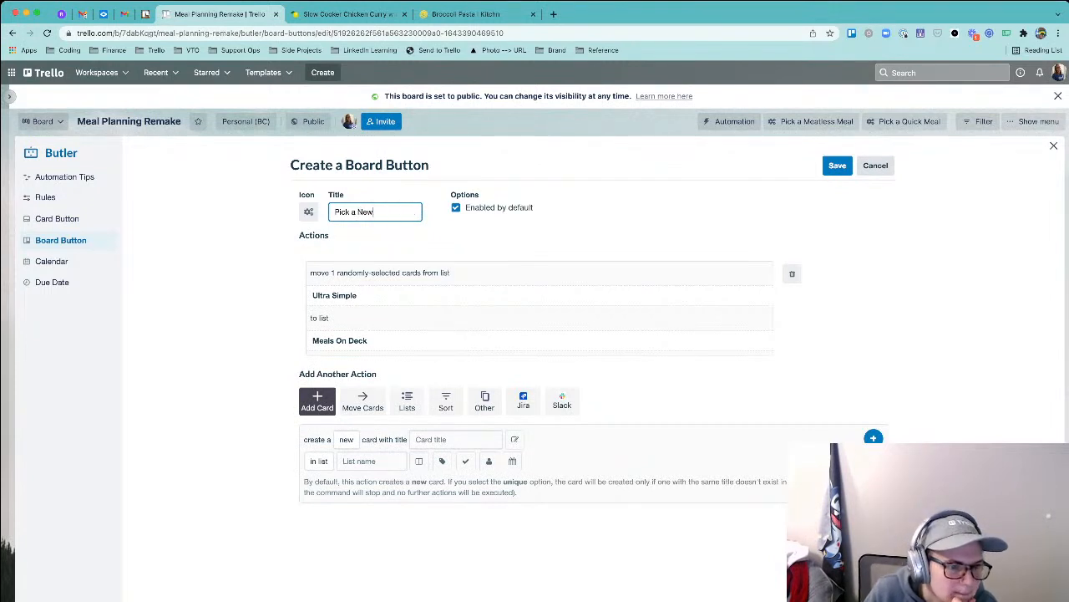
pyautogui.write('Meal')
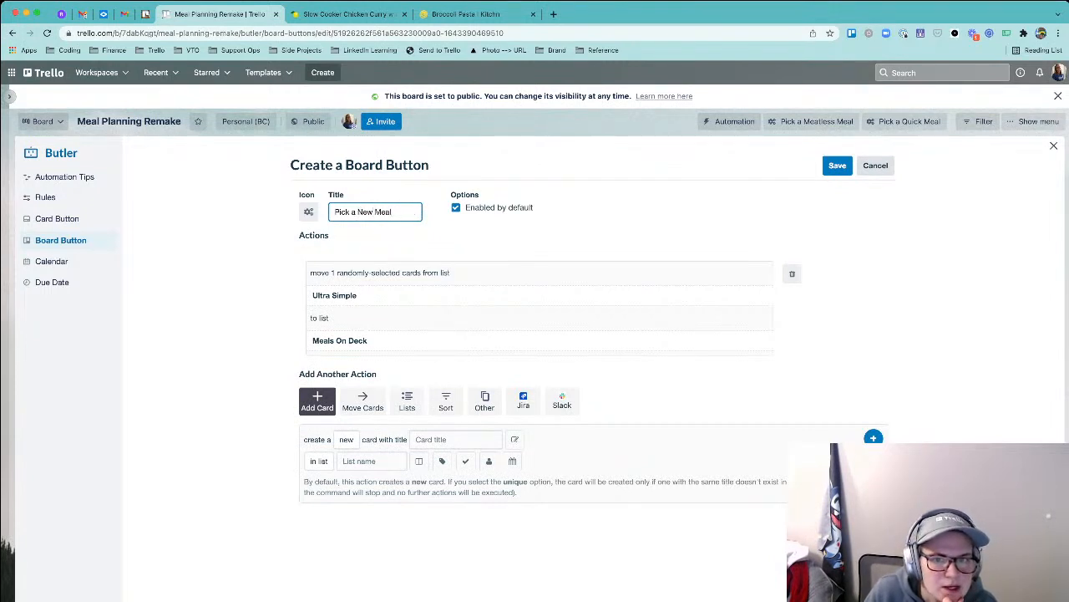
# - Set the source list of the Pick a New Meal button's random card move to New and save it
pyautogui.click(335, 296)
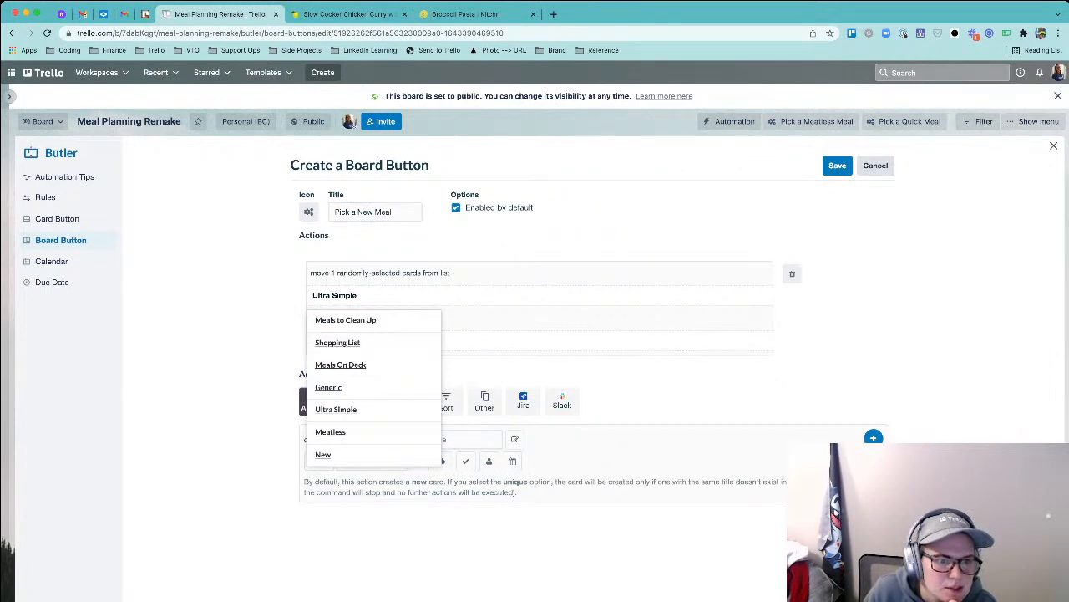
pyautogui.click(323, 454)
pyautogui.click(838, 165)
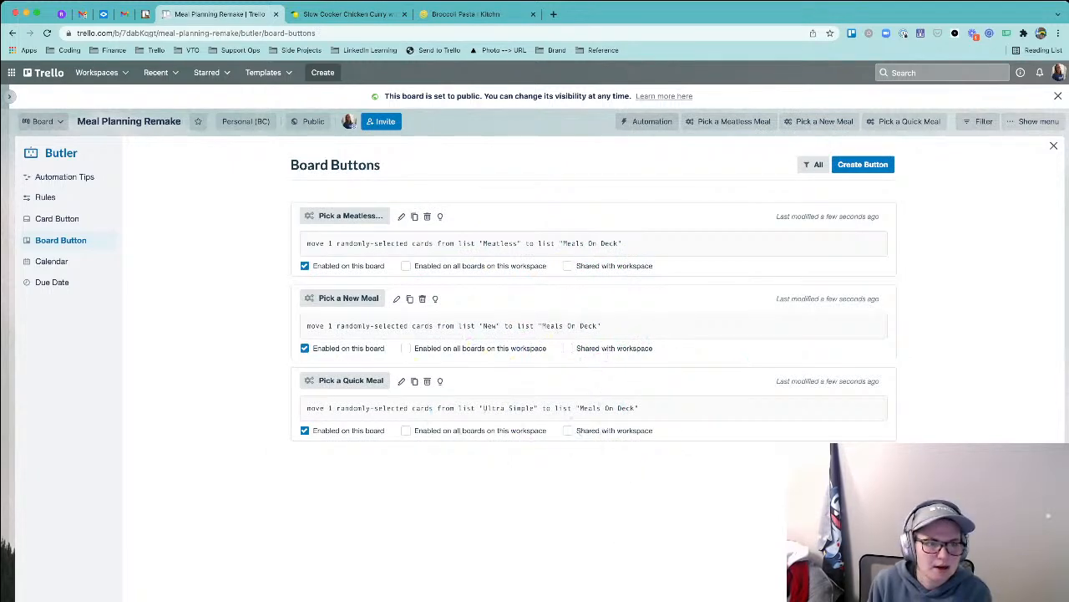
# - Make another copy of the Pick a Quick Meal board button and title it "Pick a Generic Meal"
pyautogui.click(415, 381)
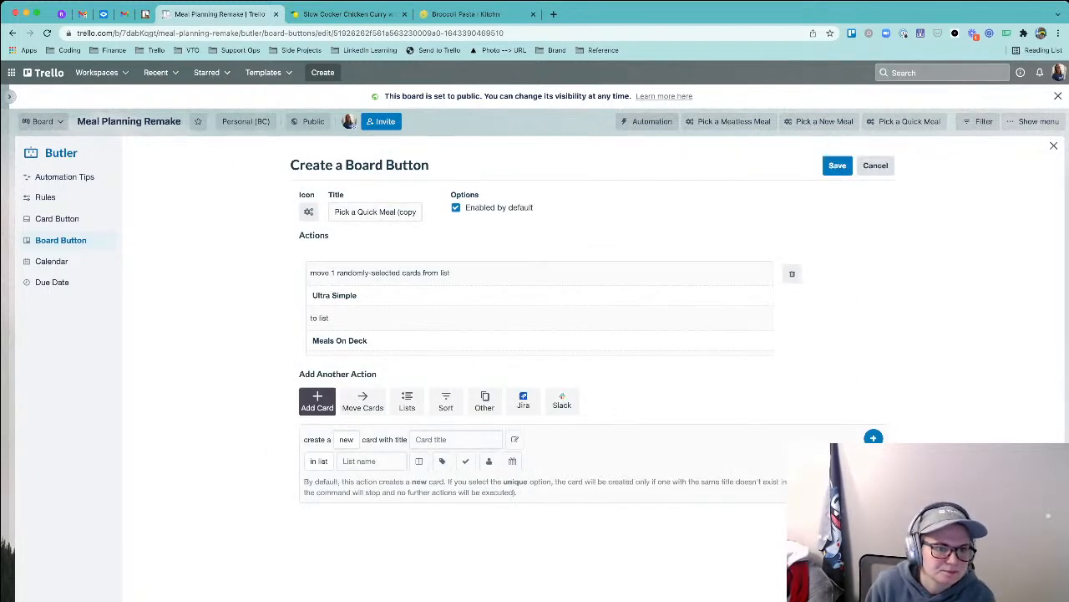
pyautogui.doubleClick(368, 213)
pyautogui.write('Generic')
pyautogui.press('super+Right')
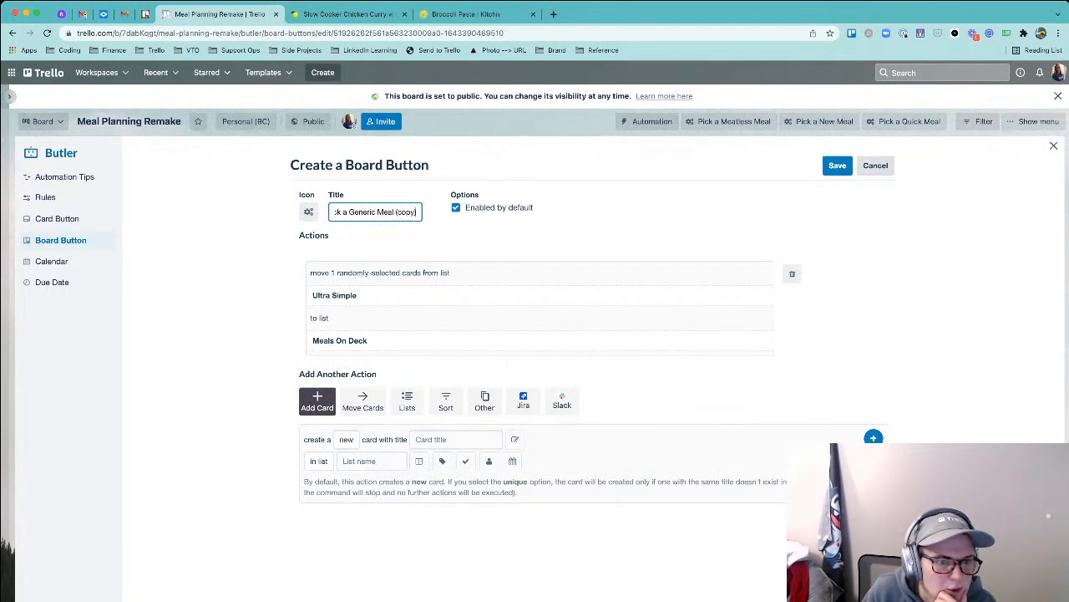
pyautogui.hotkey('shift', 'Left')
pyautogui.hotkey('shift', 'Left')
pyautogui.hotkey('shift', 'Left')
pyautogui.hotkey('shift', 'Left')
pyautogui.hotkey('shift', 'Left')
pyautogui.hotkey('shift', 'Left')
pyautogui.hotkey('shift', 'Left')
pyautogui.press('BackSpace')
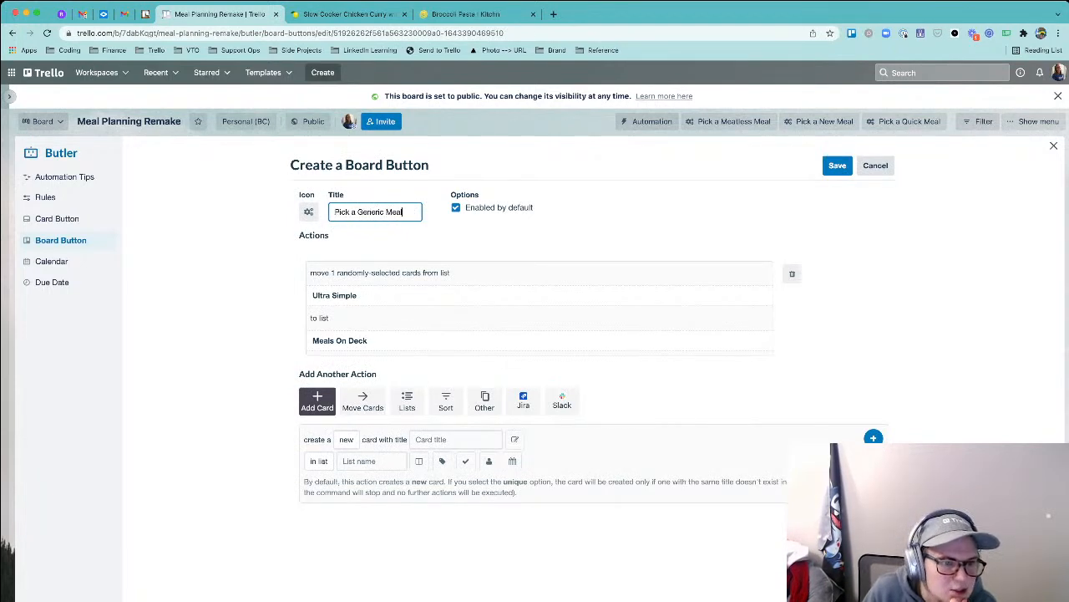
# - Set the source list of the Pick a Generic Meal button's random card move to Generic and save it
pyautogui.click(314, 295)
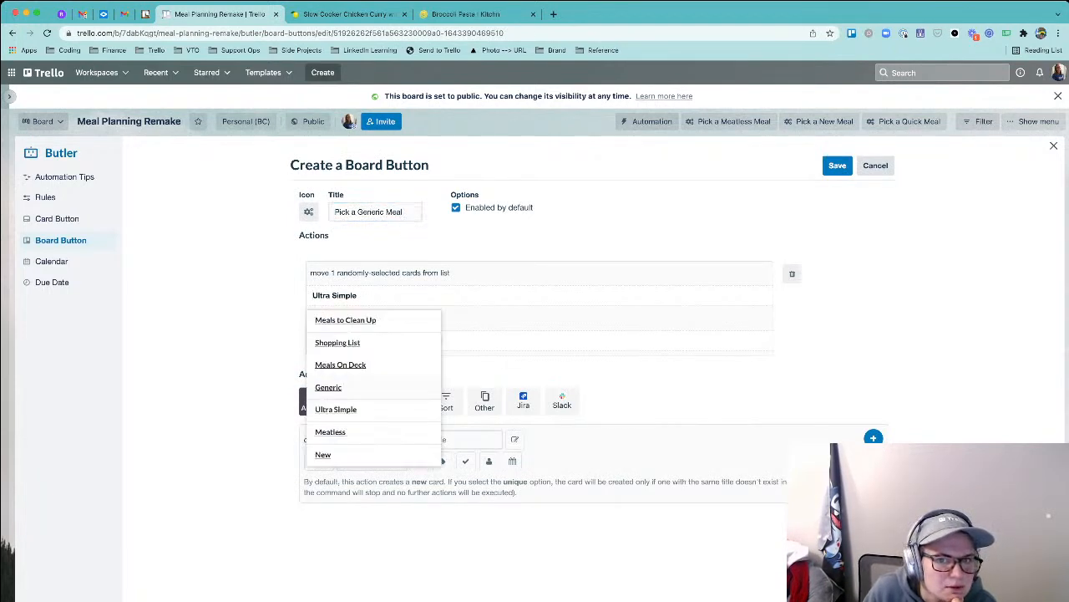
pyautogui.click(328, 387)
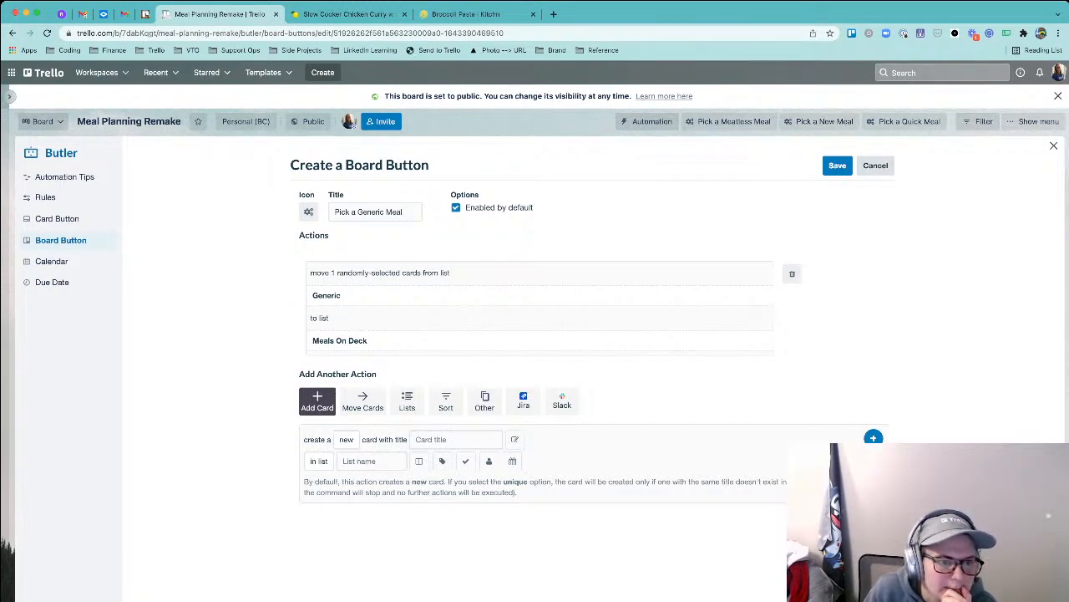
pyautogui.click(837, 164)
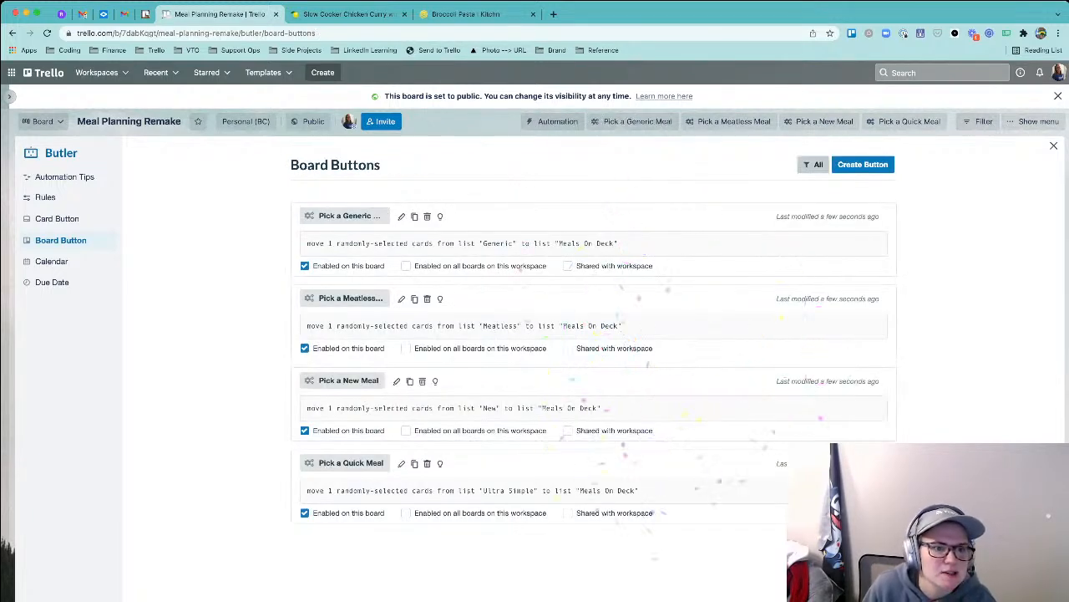
# - Duplicate the Pick a Quick Meal board button once more and title the copy "Pick Week's Meals"
pyautogui.click(415, 463)
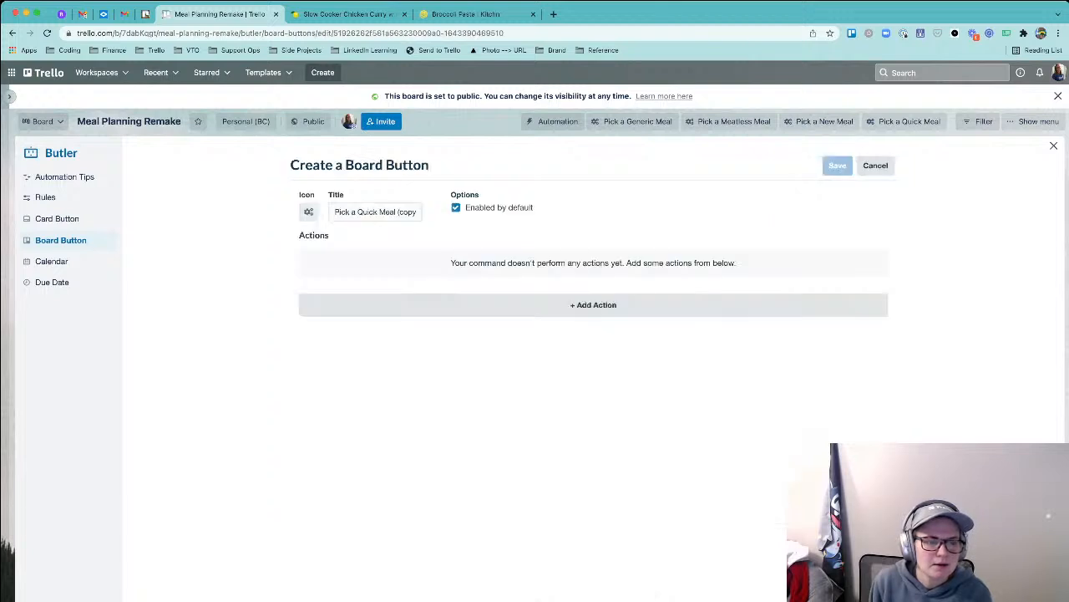
pyautogui.hotkey('ctrl', 'a')
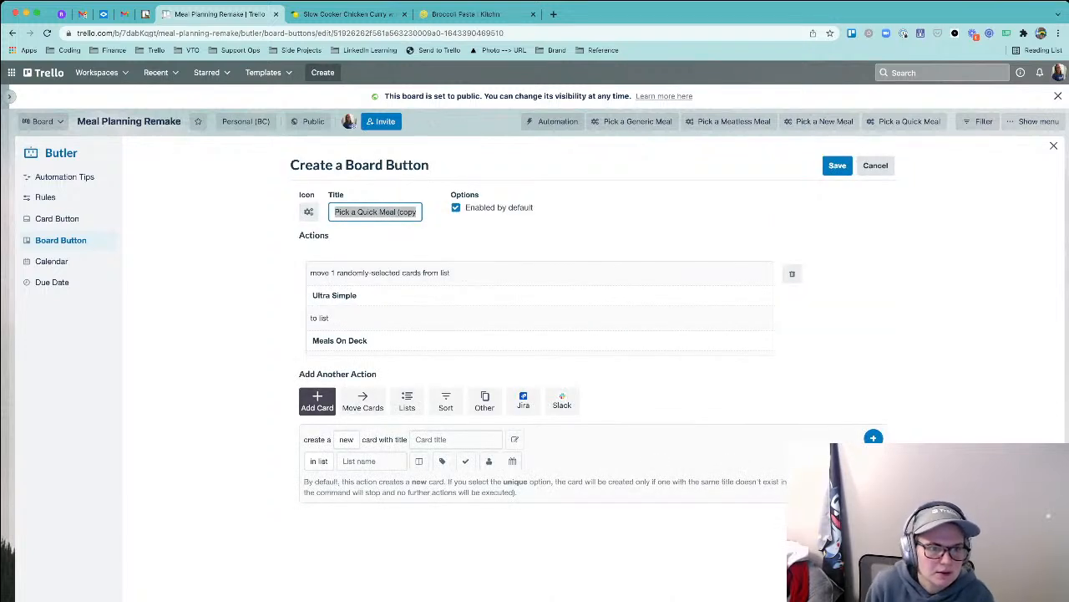
pyautogui.write("Pick Week's meals")
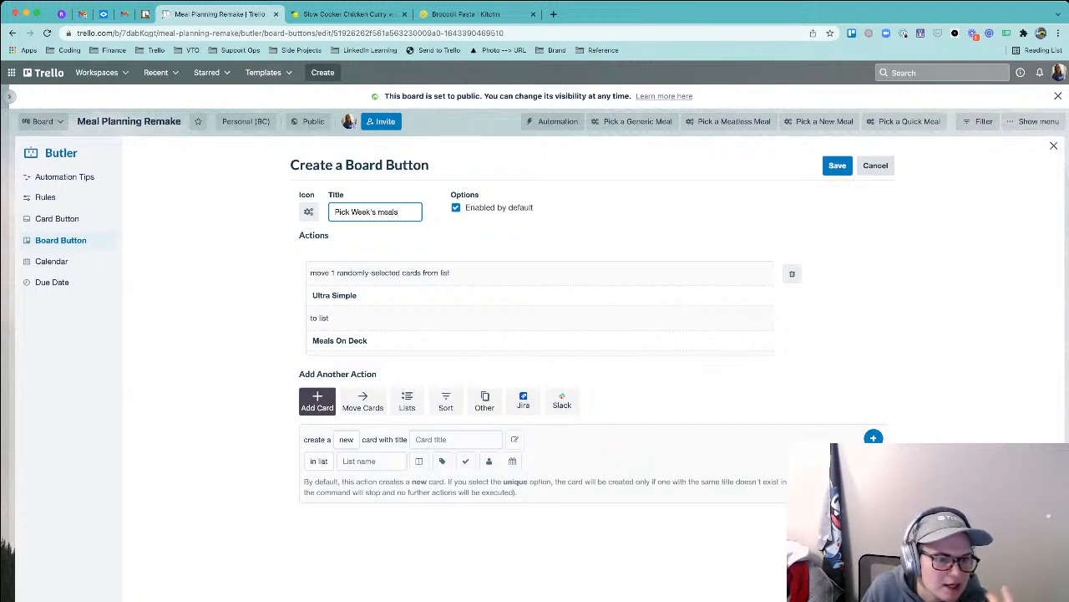
pyautogui.hotkey('alt', 'shift', 'Left')
pyautogui.write('Meals')
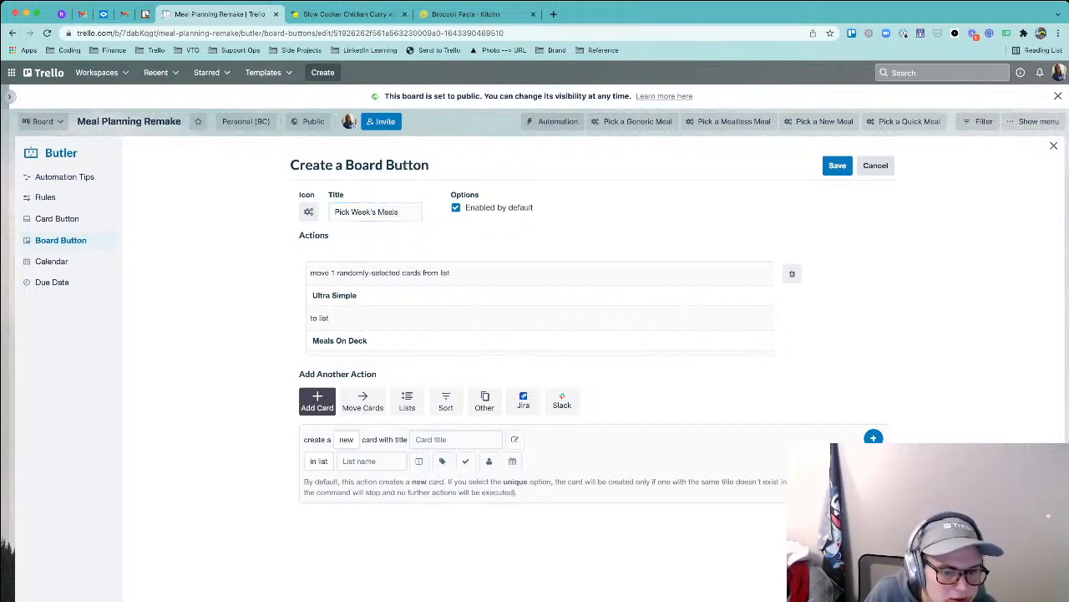
# - Add an action to the Pick Week's Meals button that moves 1 randomly selected card from Generic to Meals On Deck
pyautogui.click(363, 401)
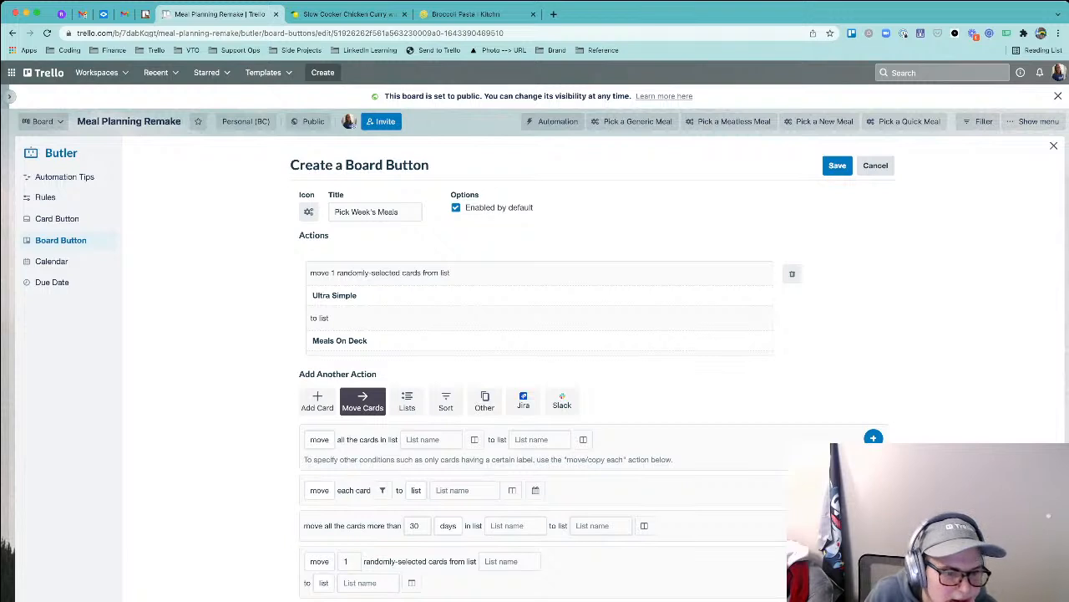
pyautogui.click(510, 561)
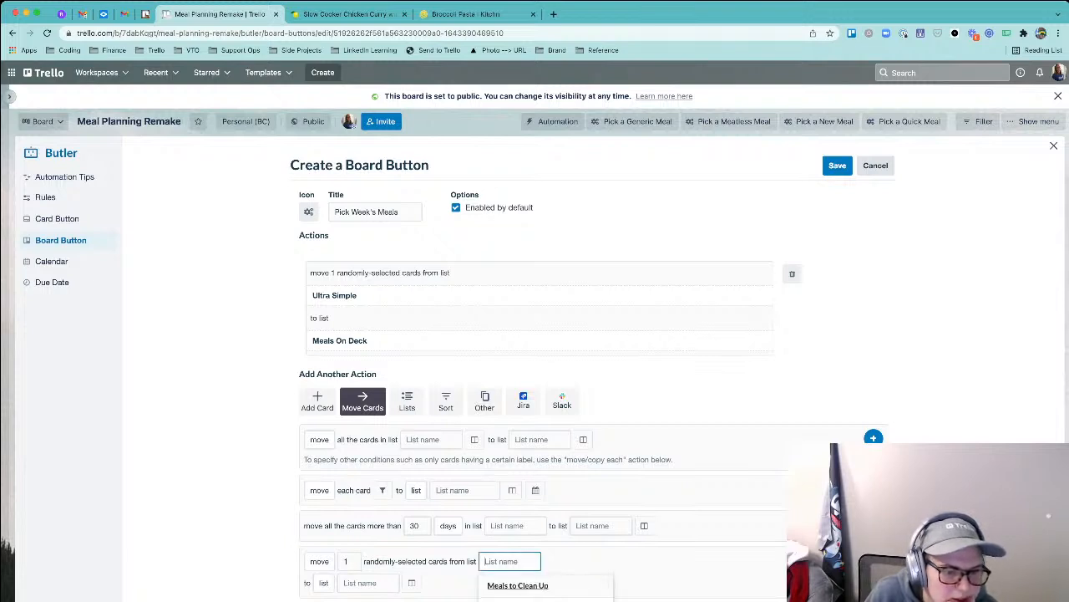
pyautogui.write('Generic')
pyautogui.press('Tab')
pyautogui.press('Tab')
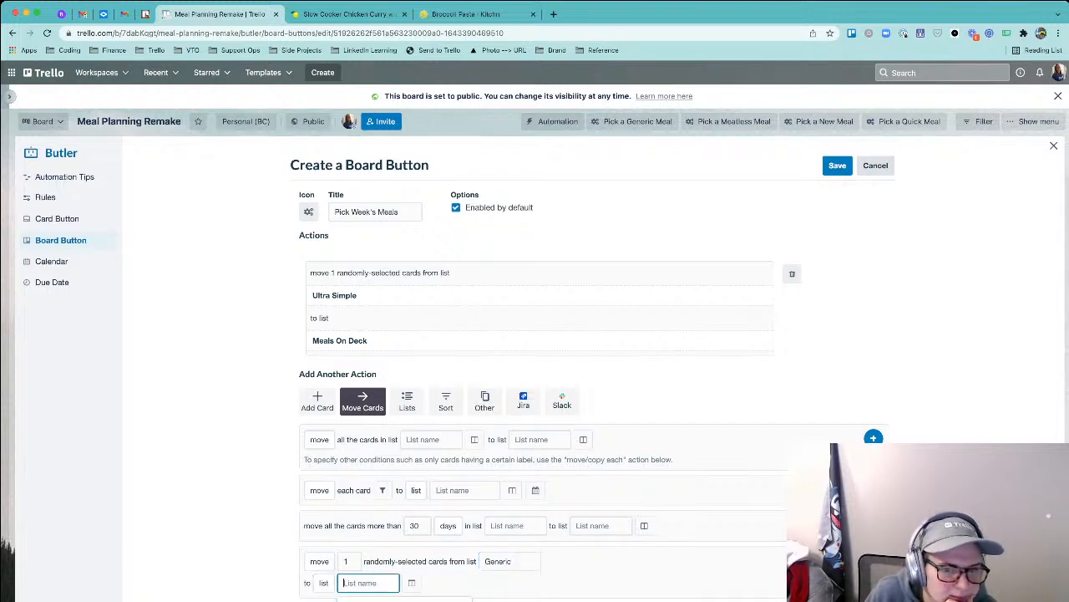
pyautogui.click(369, 600)
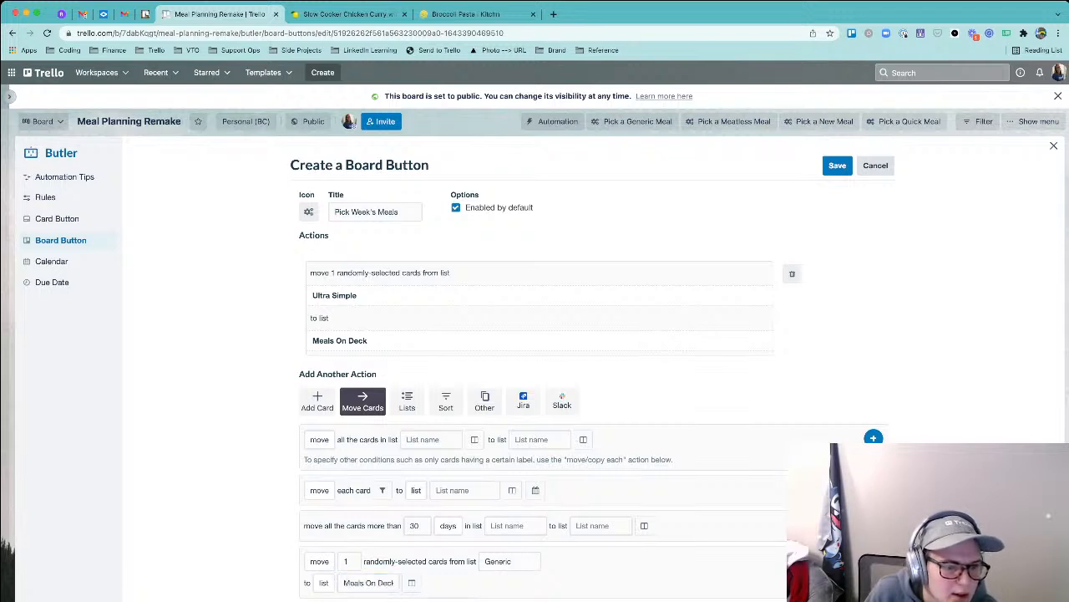
pyautogui.click(873, 560)
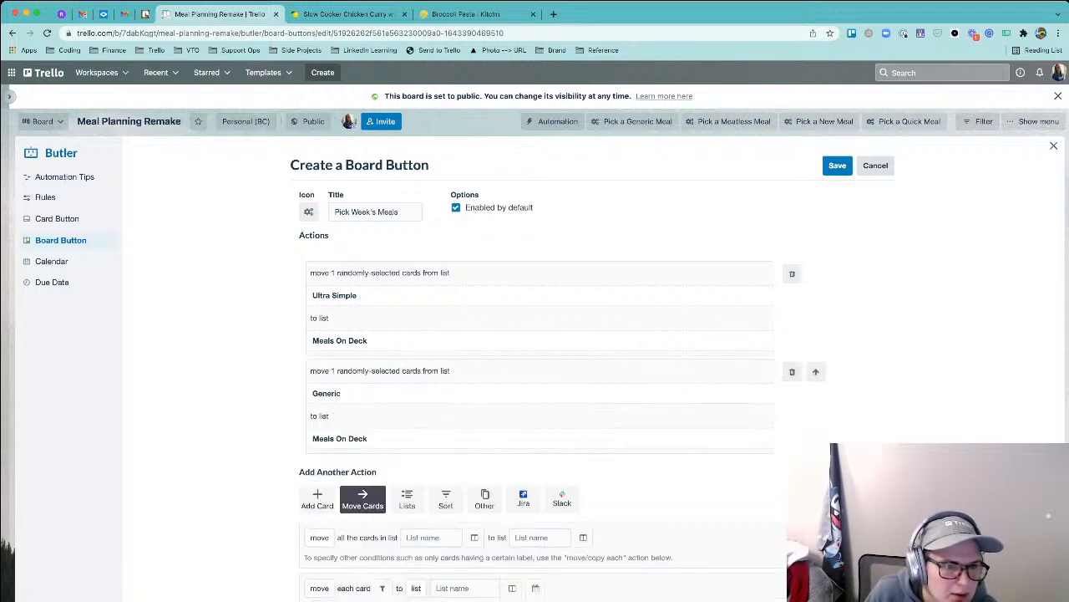
# - Add another action that moves 1 randomly selected card from the Meatless list to Meals On Deck
pyautogui.scroll(-2, 534, 376)
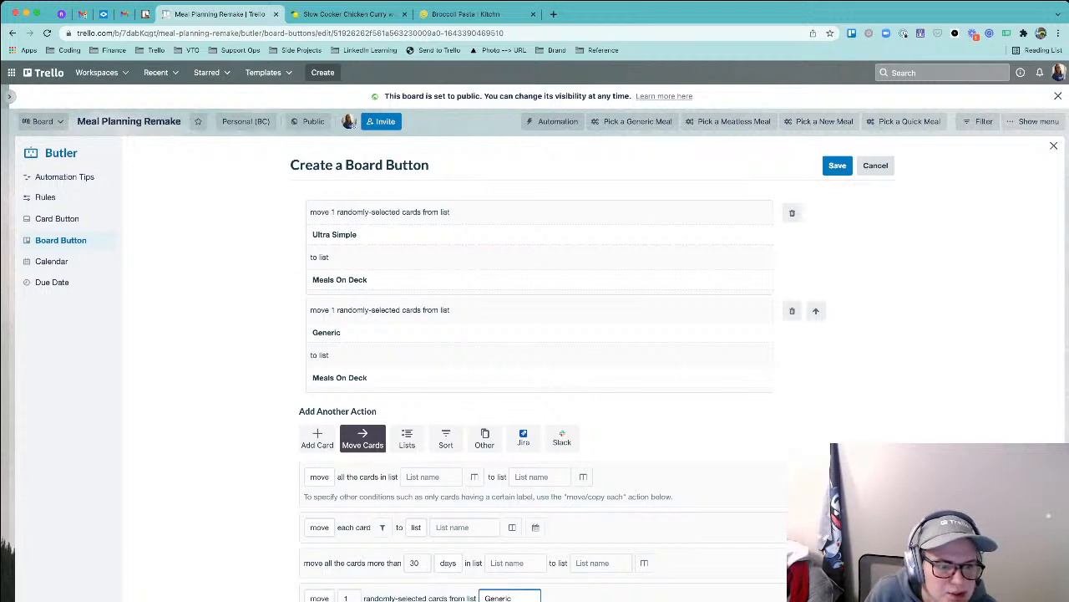
pyautogui.scroll(-2, 510, 596)
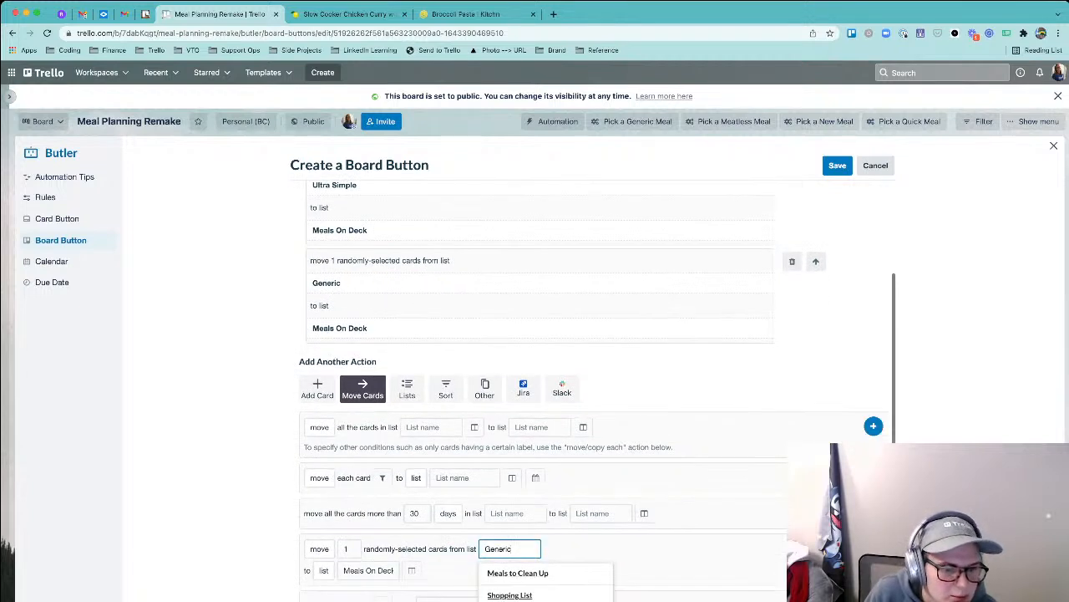
pyautogui.click(510, 595)
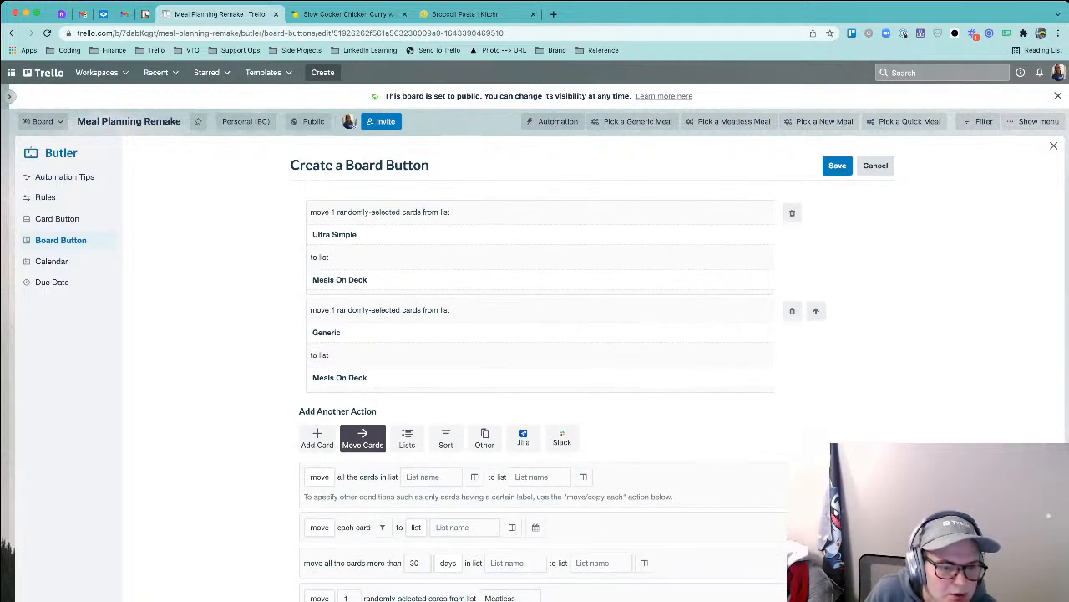
pyautogui.click(872, 597)
# - Add a further action that moves 1 randomly selected card from the New list to Meals On Deck
pyautogui.scroll(-3, 535, 384)
pyautogui.click(508, 598)
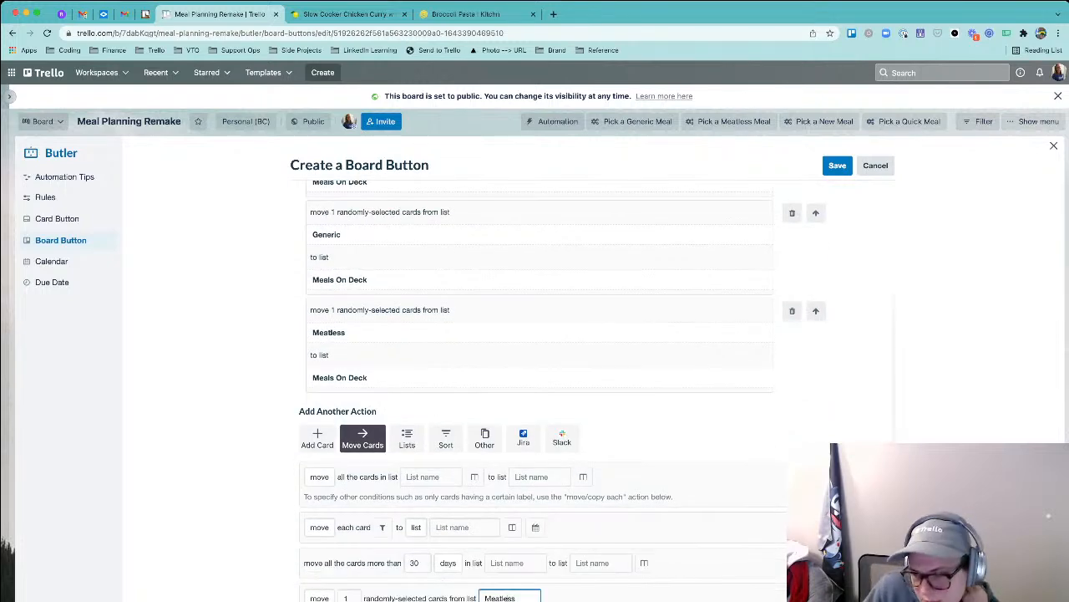
pyautogui.write('New')
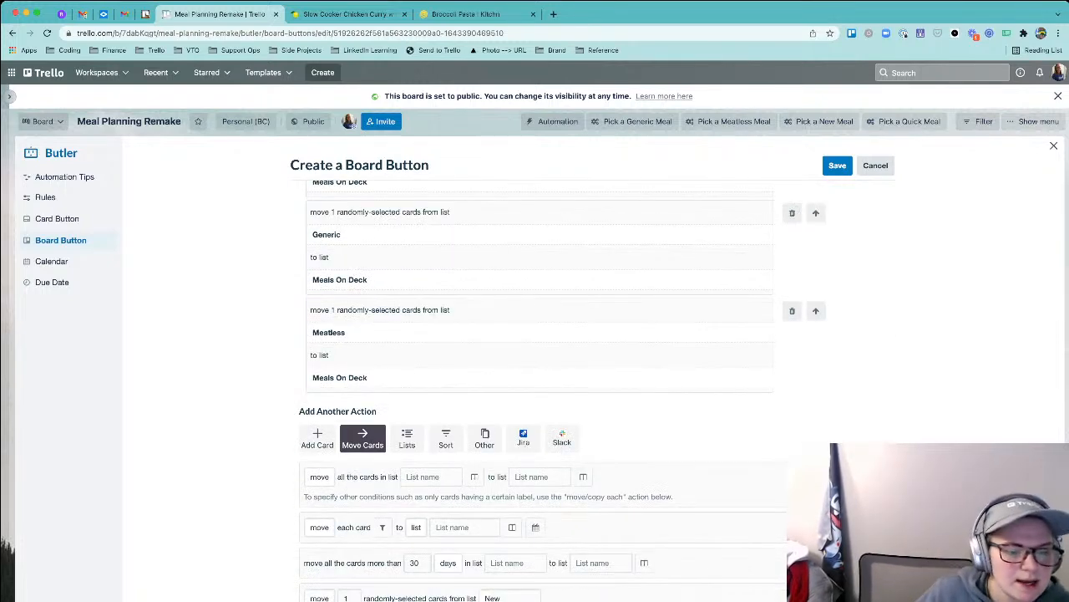
pyautogui.click(871, 598)
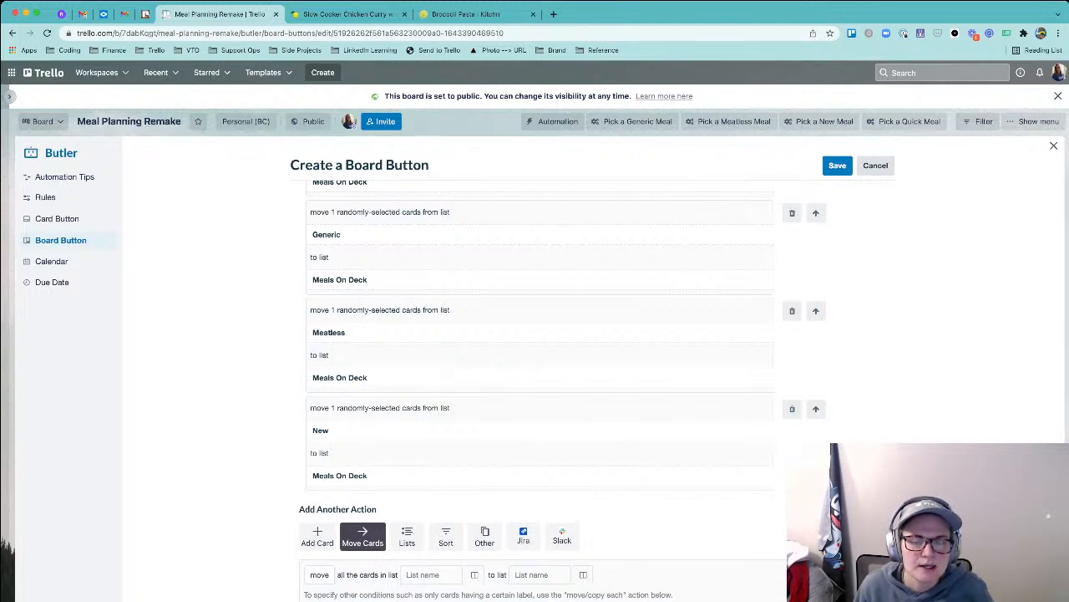
# - Save the Pick Week's Meals board button and return to the board
pyautogui.scroll(-1, 539, 385)
pyautogui.click(838, 165)
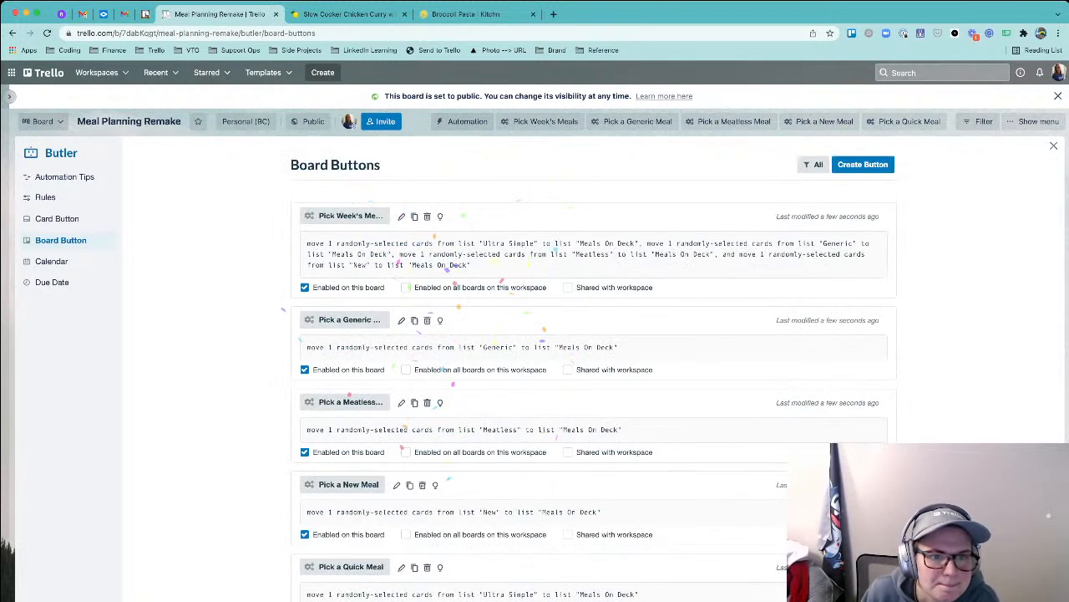
pyautogui.click(1053, 145)
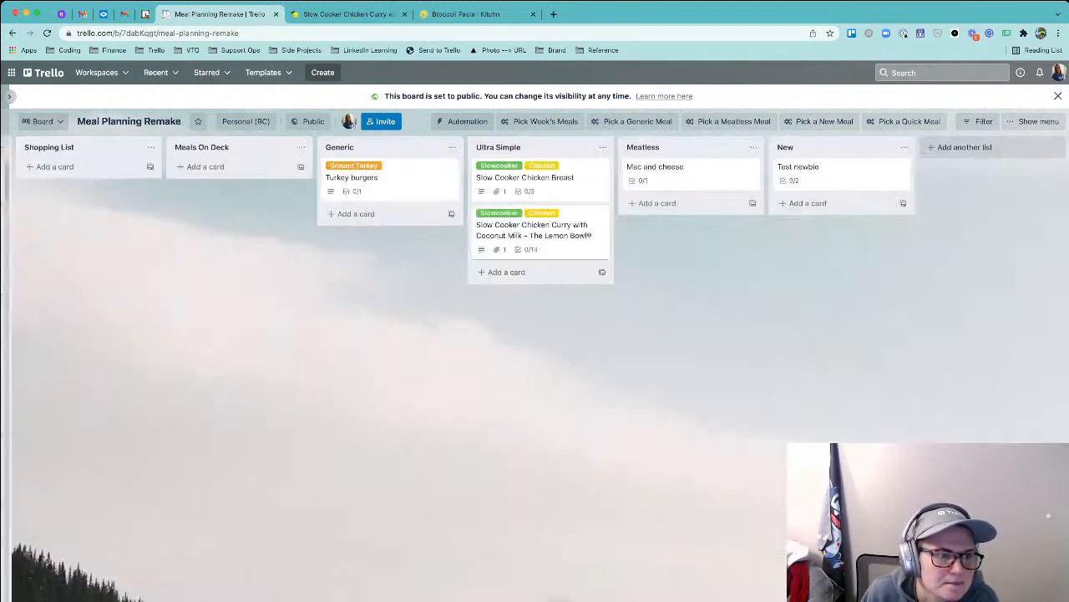
# - Move Crockpot Chicken Broccoli Alfredo from Meals to Clean Up to Meatless, and Steak and asparagus and mashed potatoes to New
pyautogui.hscroll(-2, 535, 359)
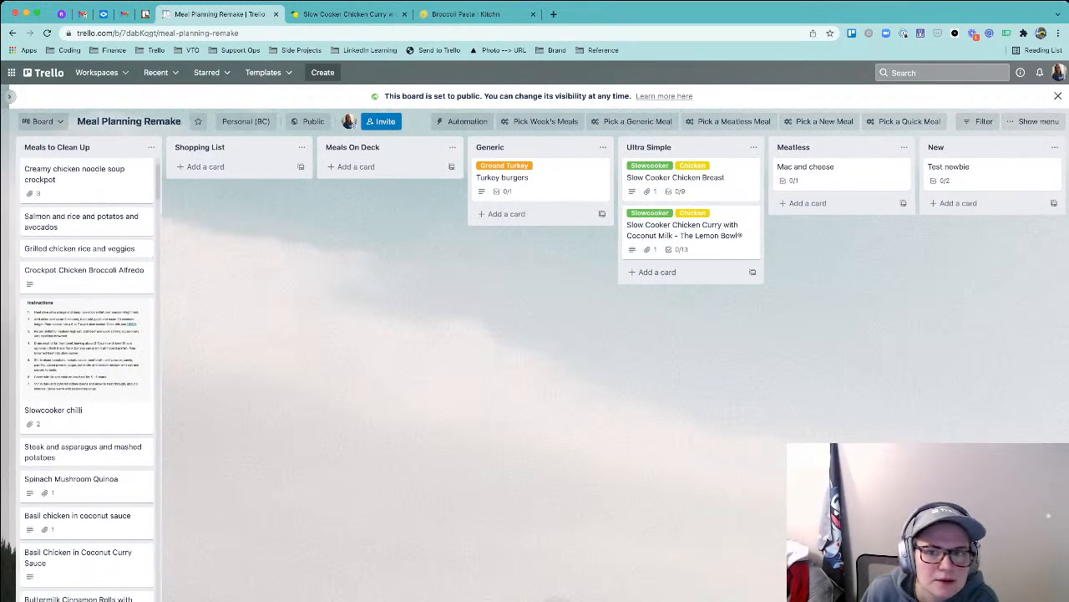
pyautogui.moveTo(84, 270); pyautogui.dragTo(836, 209)
pyautogui.moveTo(84, 415); pyautogui.dragTo(986, 209)
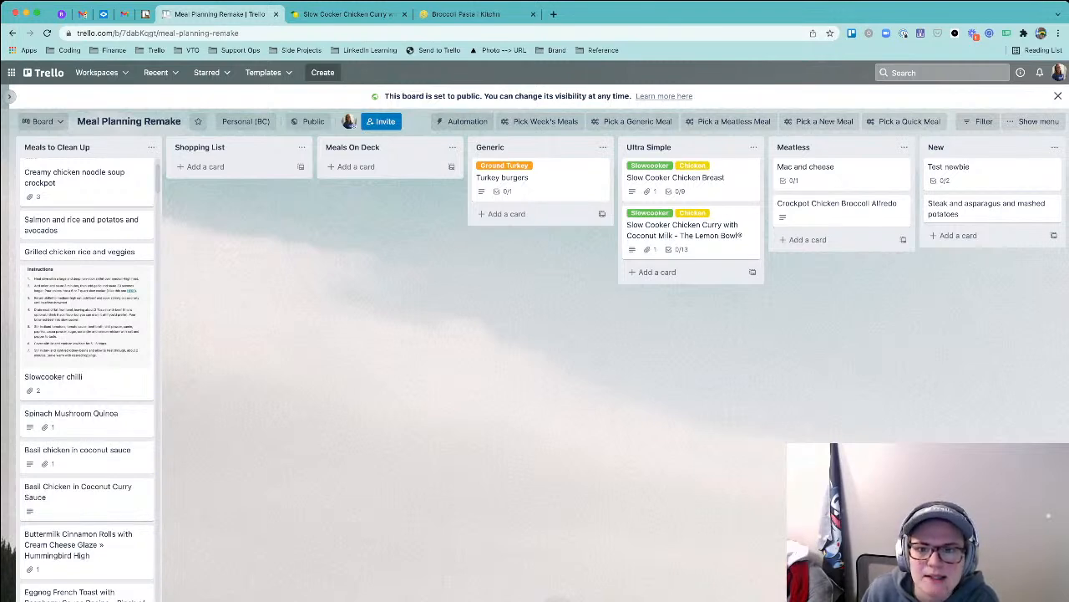
# - Empty Meals On Deck, moving Mac and cheese and Test newbie to Meatless, and Slow Cooker Chicken Curry and Turkey burgers to Generic
pyautogui.moveTo(393, 185); pyautogui.dragTo(675, 214)
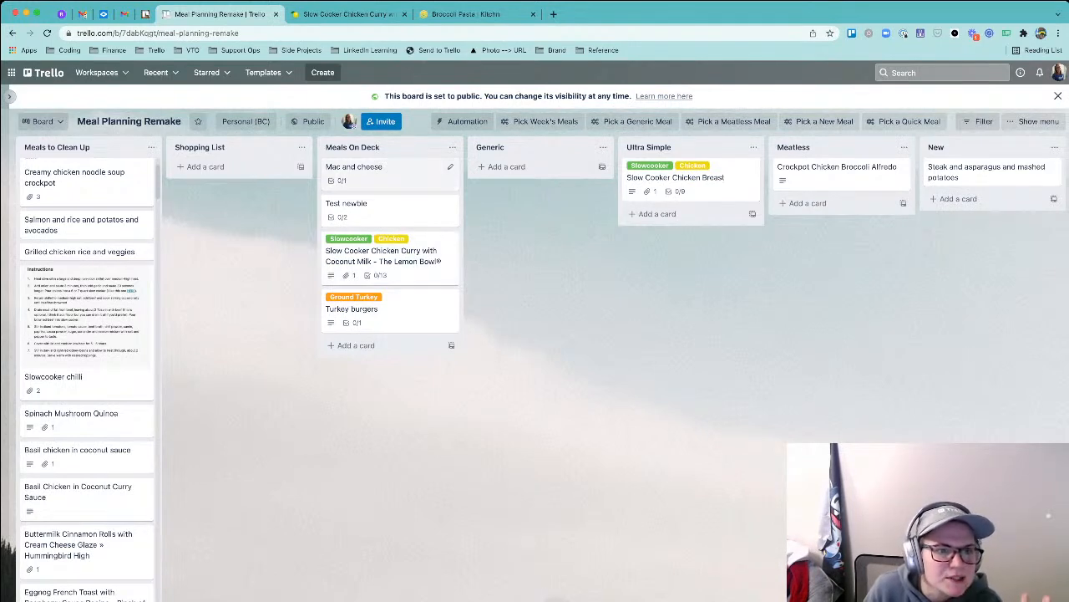
pyautogui.moveTo(359, 167); pyautogui.dragTo(836, 213)
pyautogui.moveTo(346, 166); pyautogui.dragTo(802, 242)
pyautogui.moveTo(380, 179); pyautogui.dragTo(501, 234)
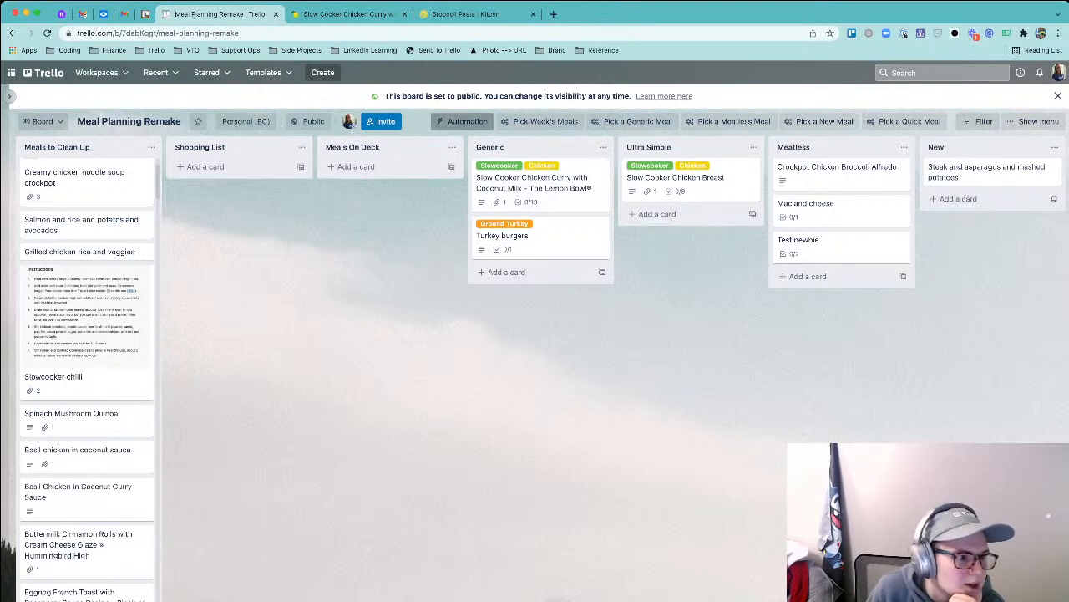
# - Start a new calendar-scheduled automation command and set its weekly trigger to Friday
pyautogui.click(462, 121)
pyautogui.click(468, 180)
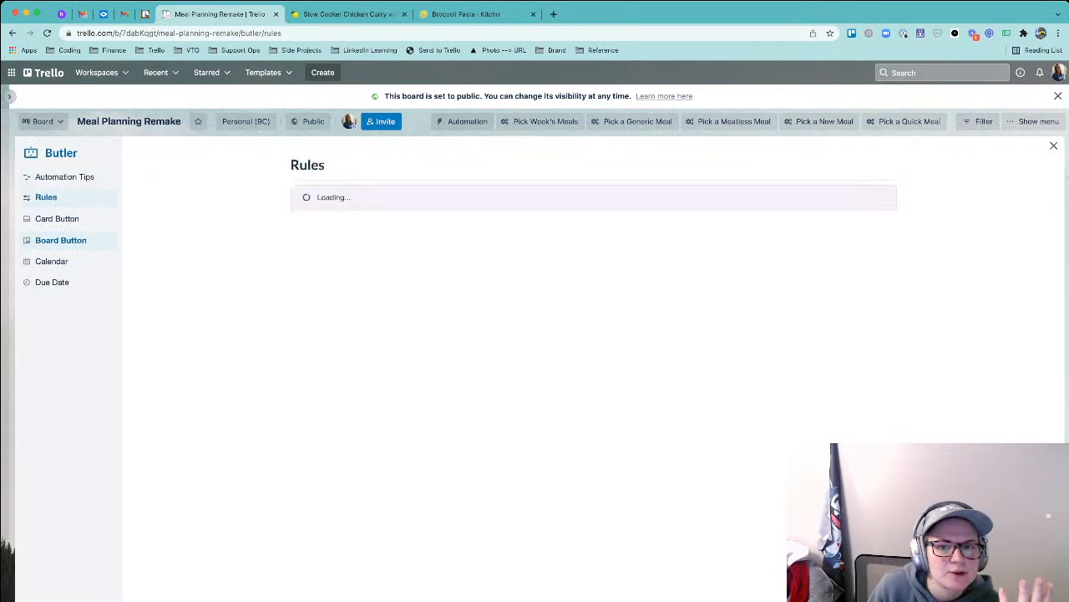
pyautogui.click(52, 261)
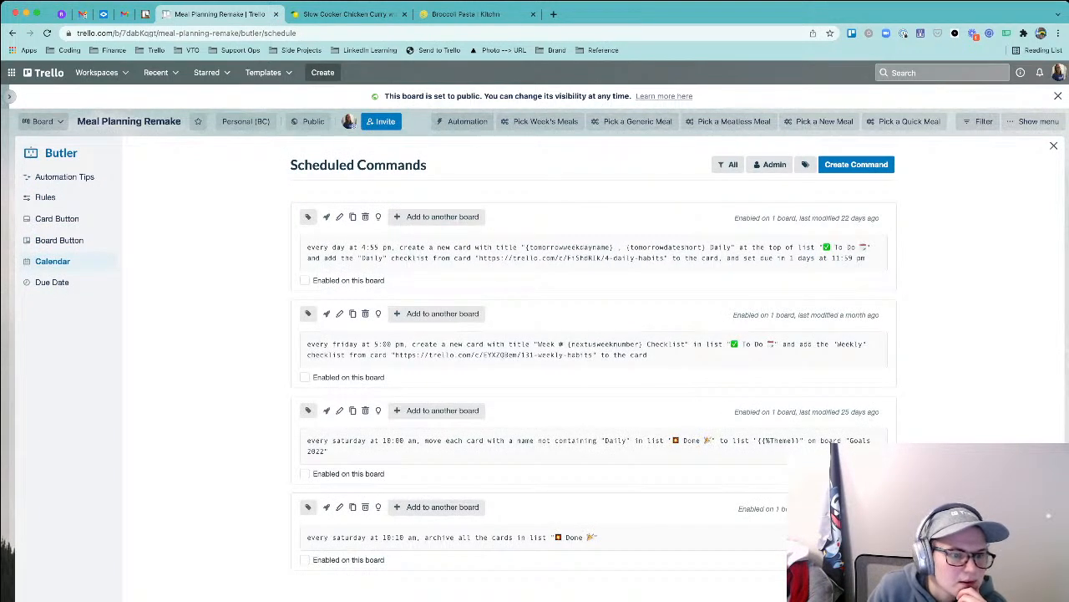
pyautogui.click(856, 164)
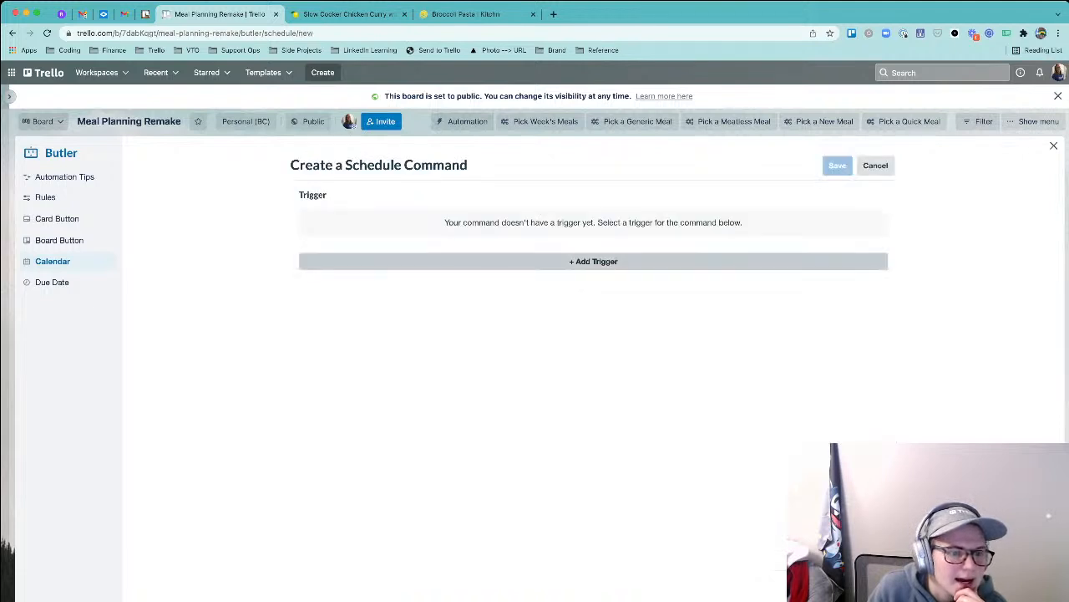
pyautogui.click(593, 261)
pyautogui.click(344, 337)
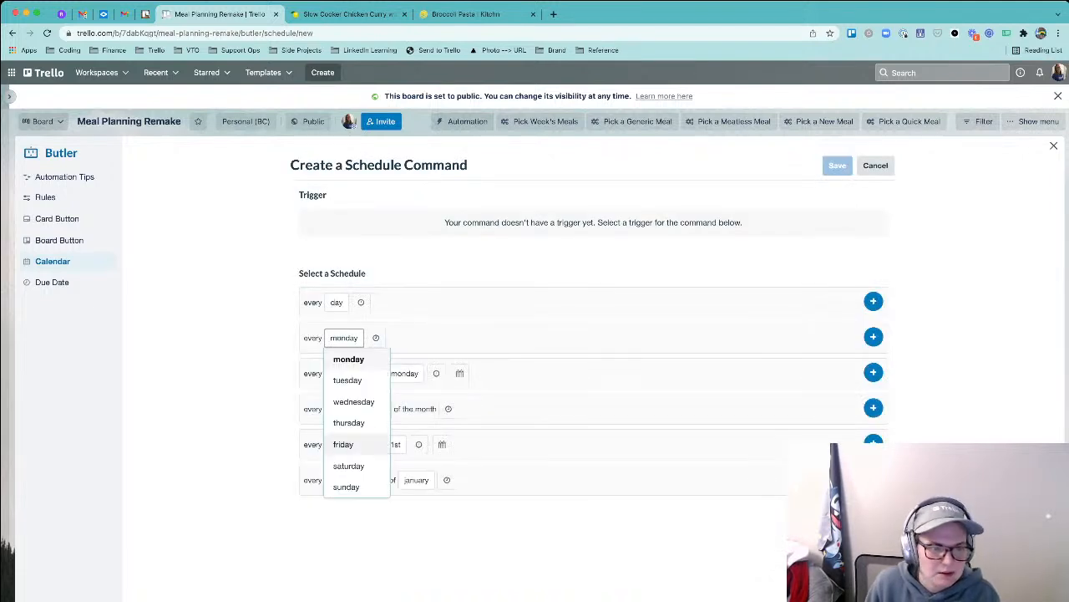
pyautogui.click(343, 444)
# - Give the Friday schedule a time of 5:00 pm and add it as the command's trigger
pyautogui.click(368, 337)
pyautogui.click(382, 340)
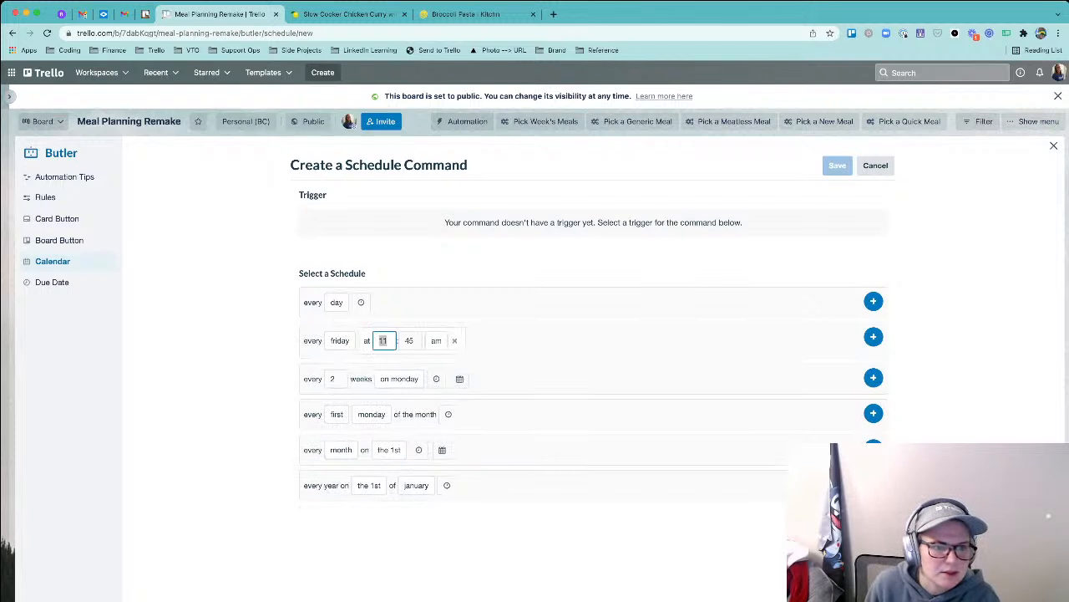
pyautogui.write('5')
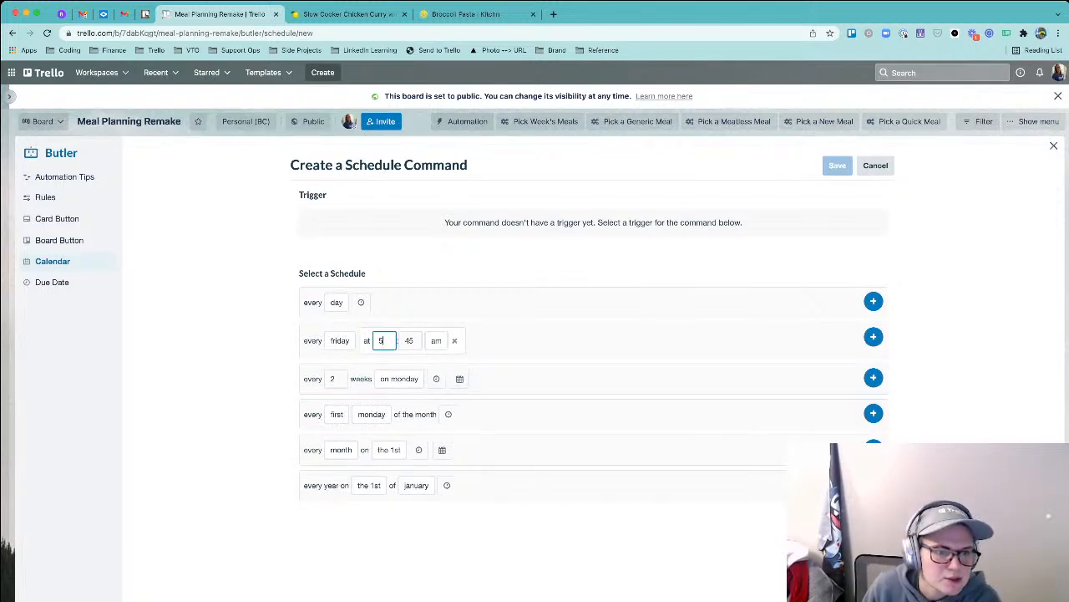
pyautogui.press('Tab')
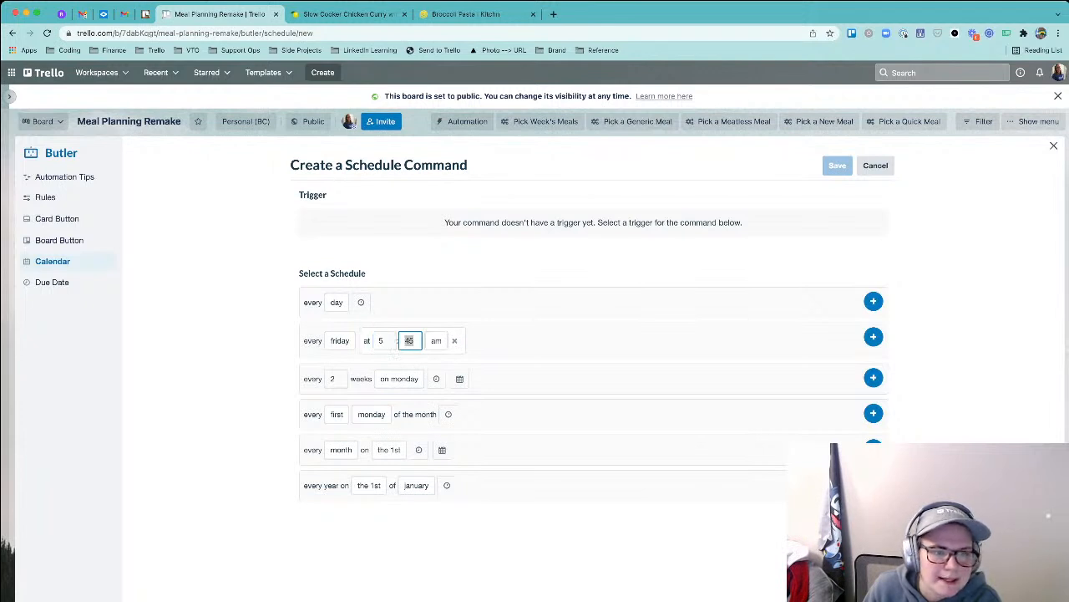
pyautogui.write('00')
pyautogui.press('Tab')
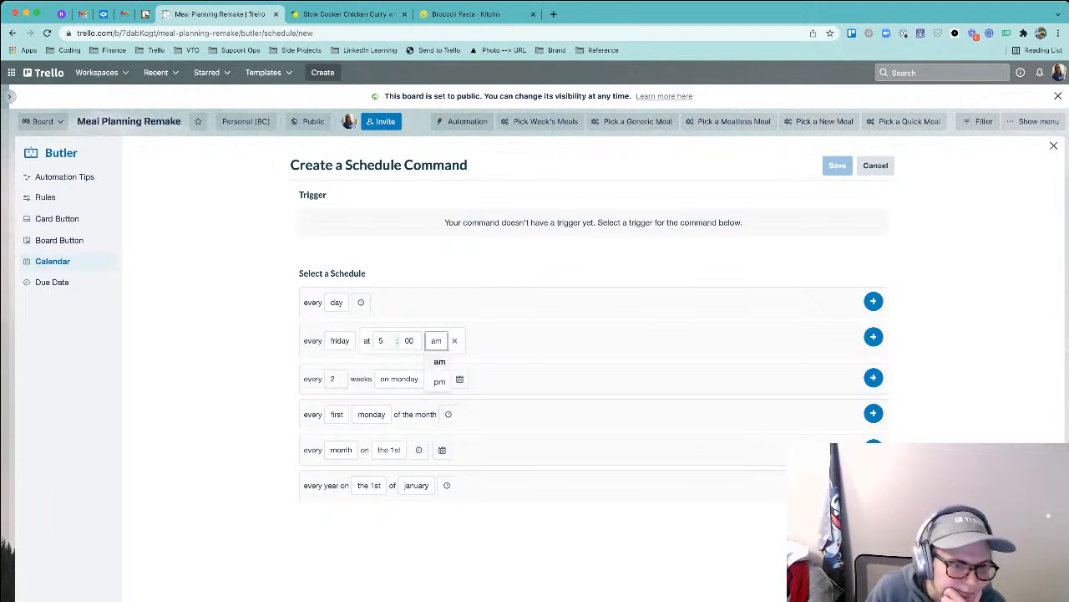
pyautogui.press('Down')
pyautogui.press('Return')
pyautogui.press('Tab')
pyautogui.press('Return')
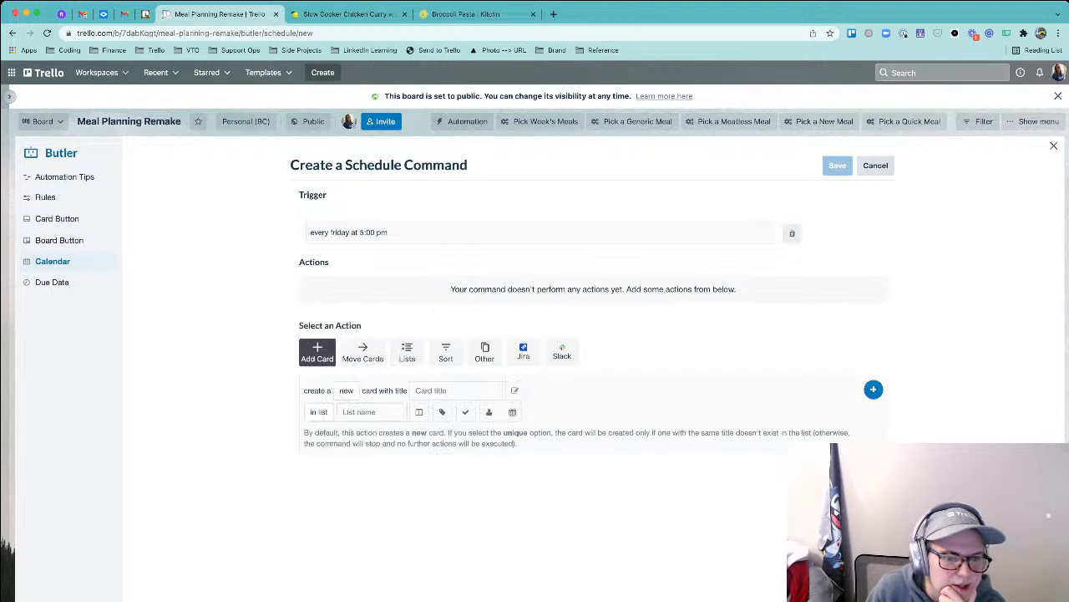
# - Add an action to the scheduled command that moves 1 randomly selected card from Generic to Meals On Deck
pyautogui.click(362, 352)
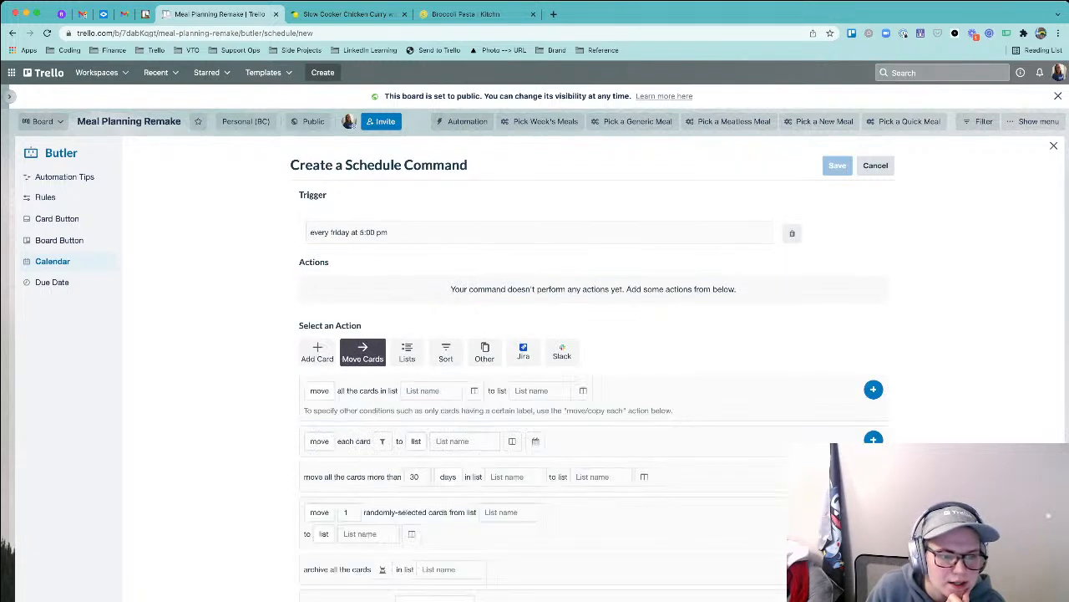
pyautogui.click(509, 512)
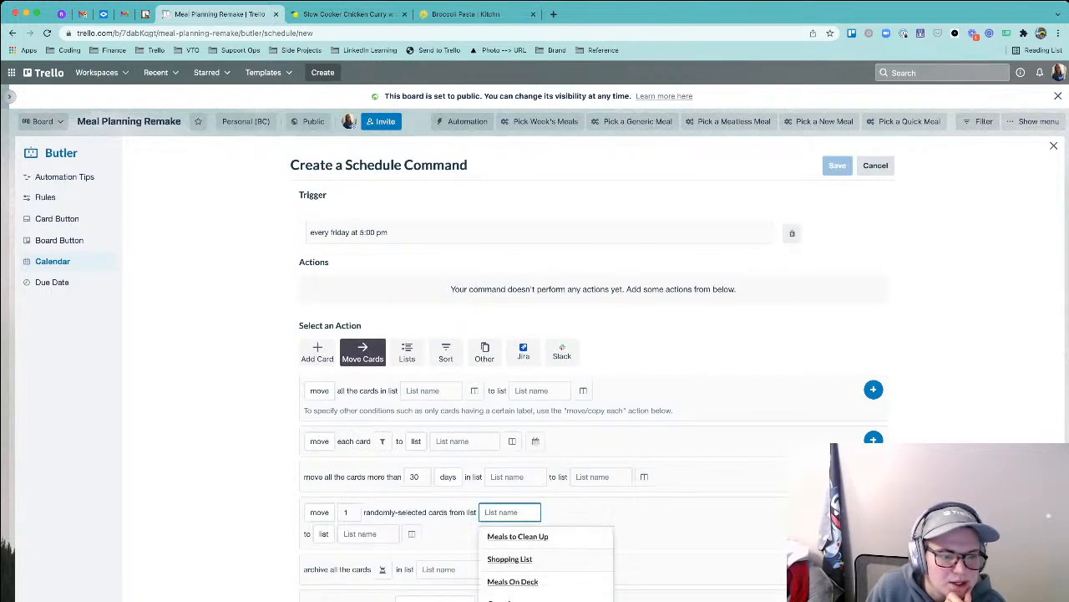
pyautogui.click(503, 600)
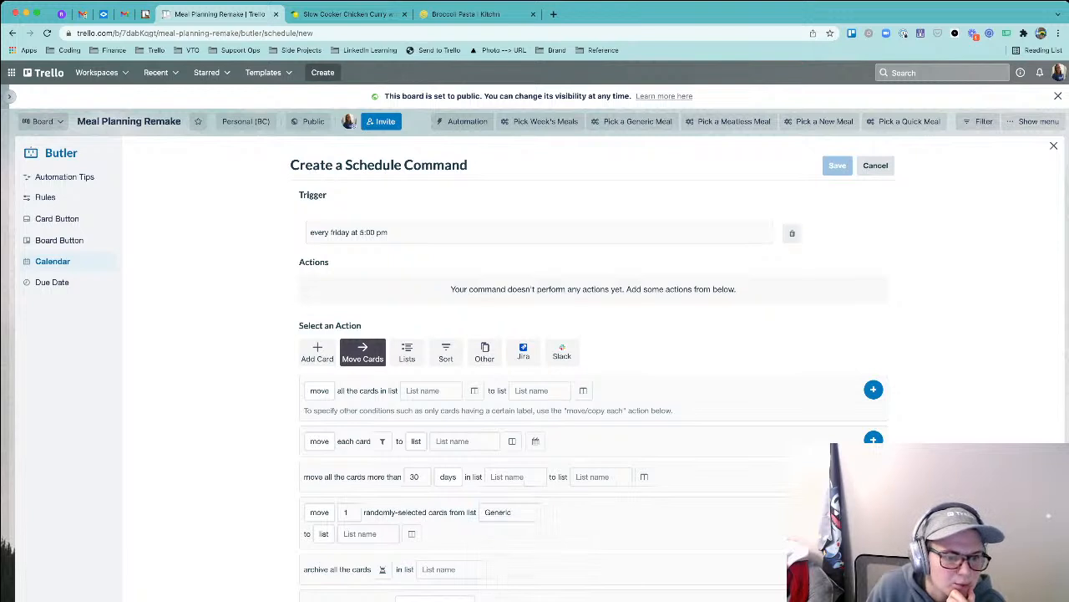
pyautogui.click(368, 534)
pyautogui.click(374, 599)
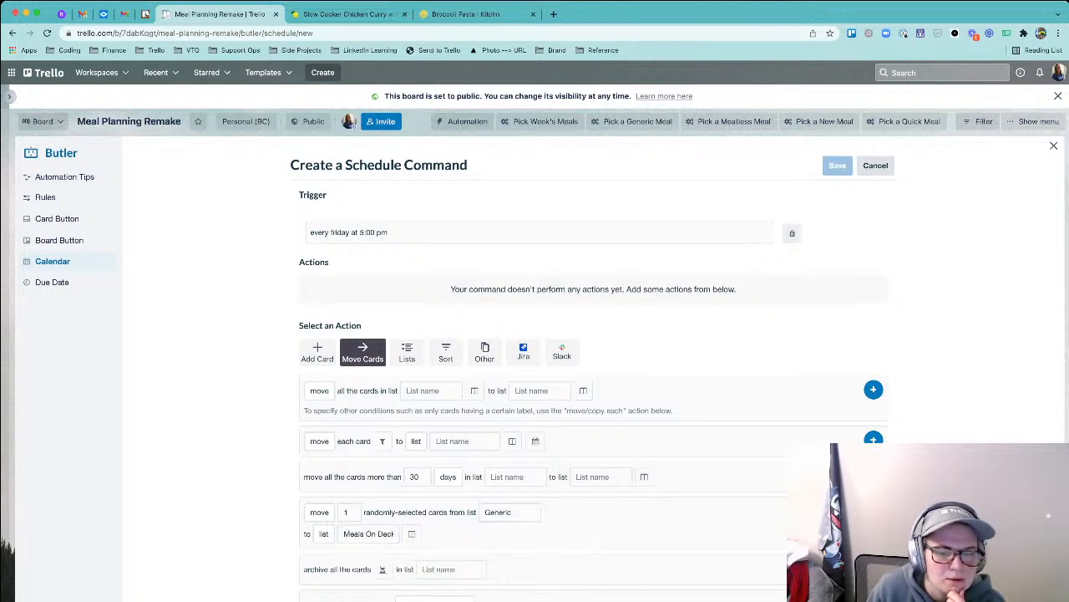
pyautogui.click(873, 512)
# - Add a second scheduled action that moves 1 randomly selected card from Ultra Simple to Meals On Deck
pyautogui.click(510, 587)
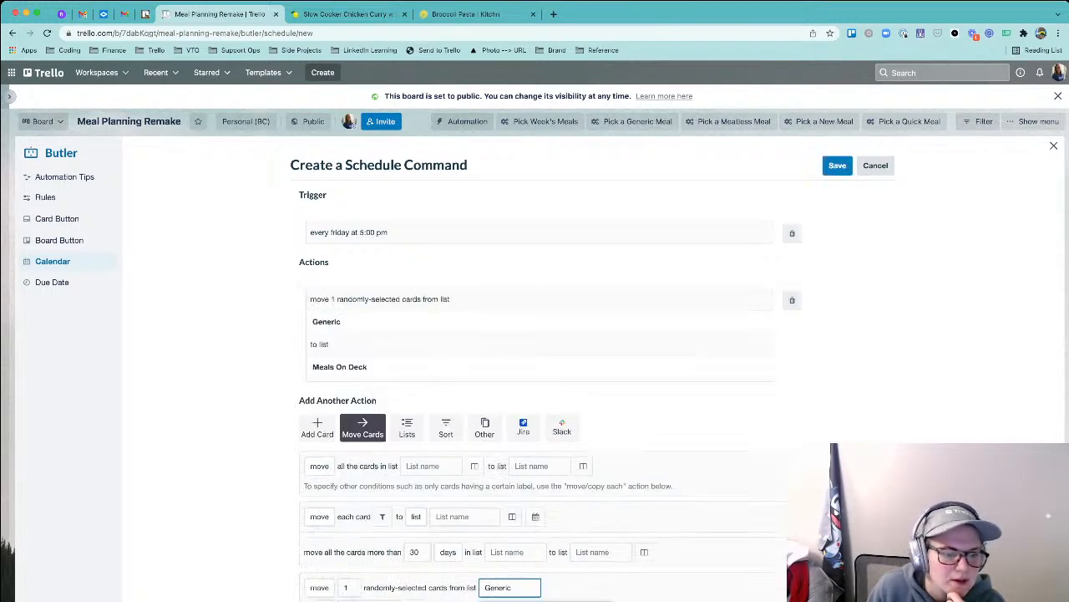
pyautogui.scroll(-1, 510, 587)
pyautogui.click(518, 598)
pyautogui.click(873, 587)
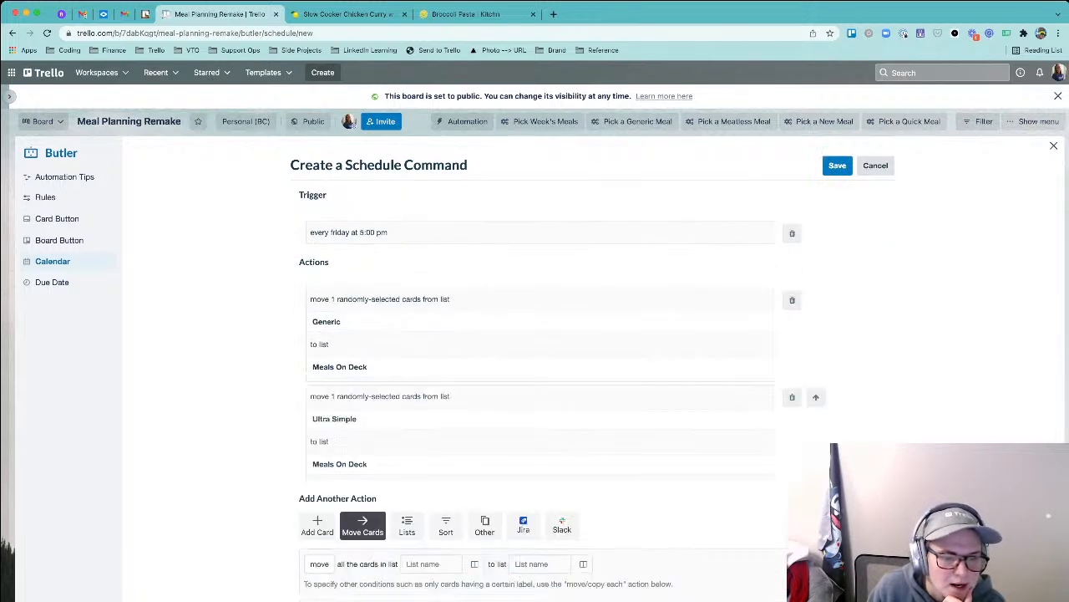
# - Add a third scheduled action that moves 1 randomly selected card from Meatless to Meals On Deck
pyautogui.scroll(-3, 597, 396)
pyautogui.click(510, 598)
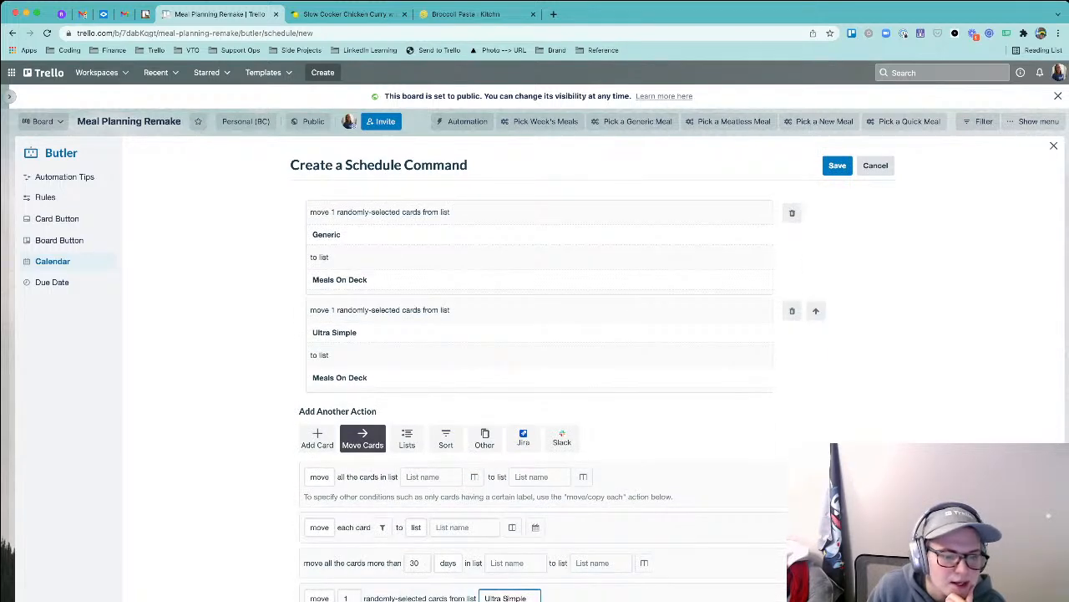
pyautogui.scroll(-1, 510, 598)
pyautogui.click(518, 598)
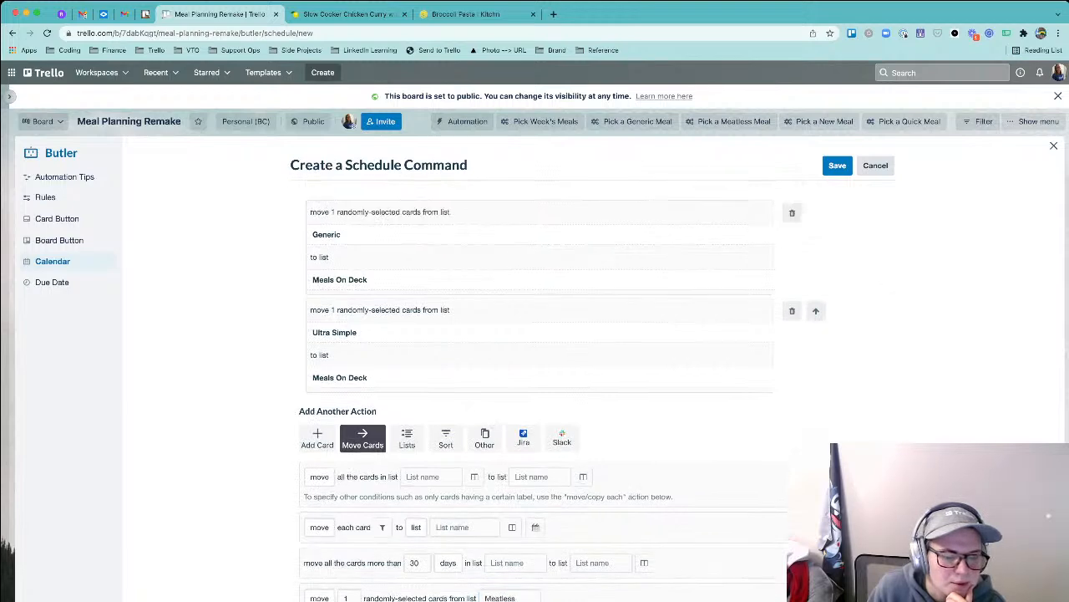
pyautogui.click(873, 596)
# - Add a fourth scheduled action that moves 1 randomly selected card from New to Meals On Deck
pyautogui.scroll(-3, 596, 396)
pyautogui.click(509, 597)
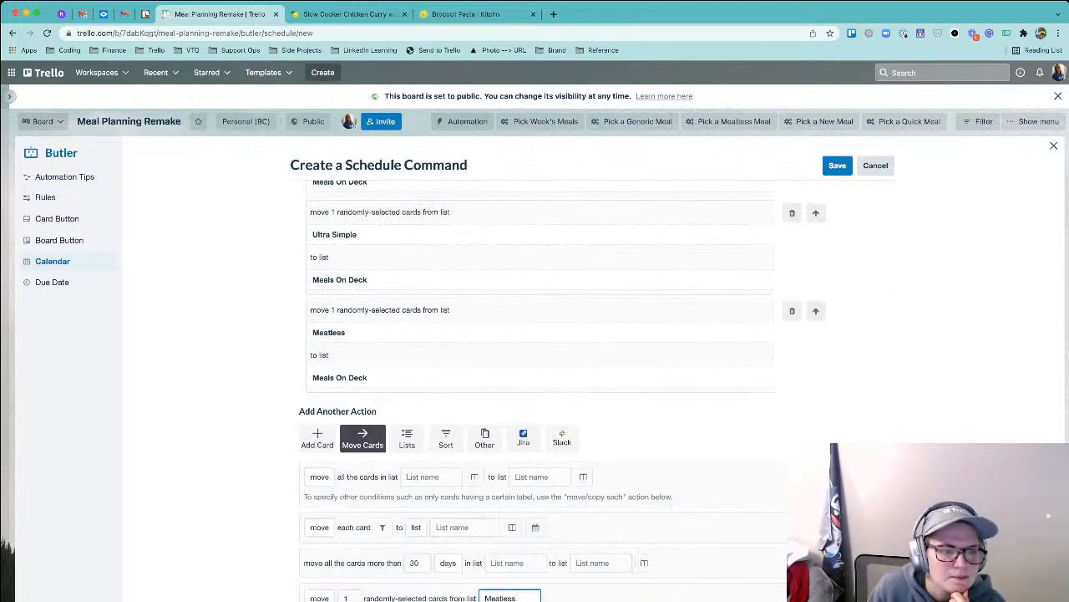
pyautogui.scroll(-1, 509, 597)
pyautogui.click(514, 598)
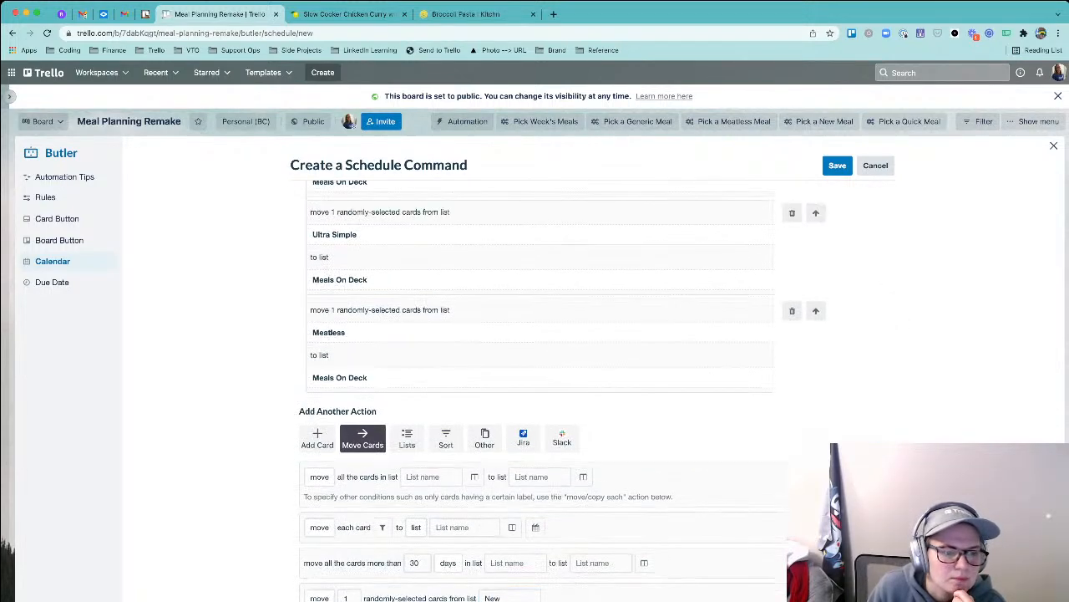
pyautogui.click(873, 597)
# - Save the Friday 5:00 pm scheduled command and return to the board
pyautogui.scroll(5, 596, 391)
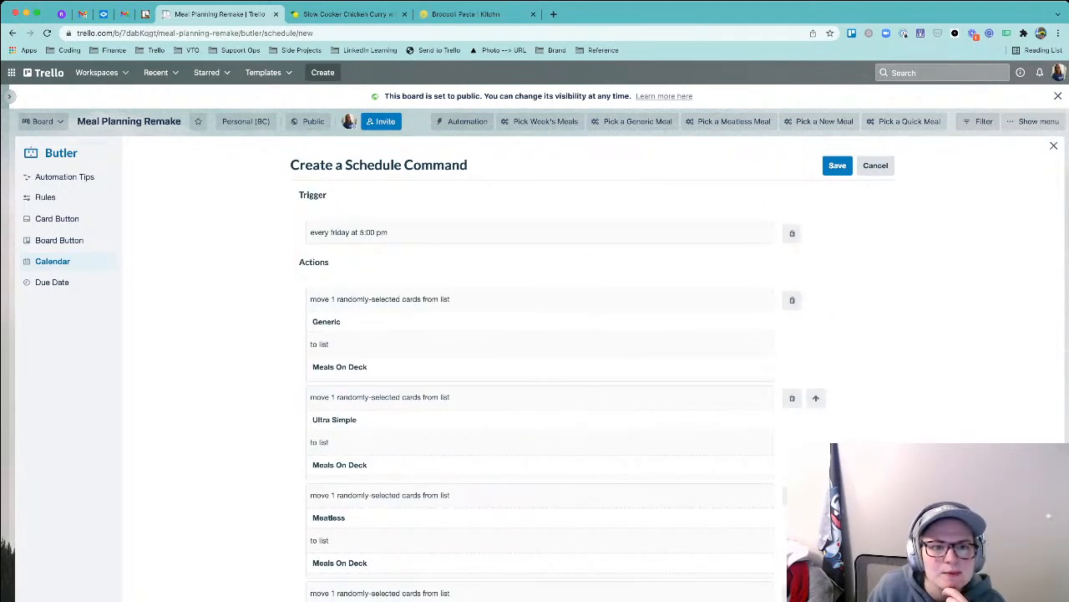
pyautogui.click(837, 165)
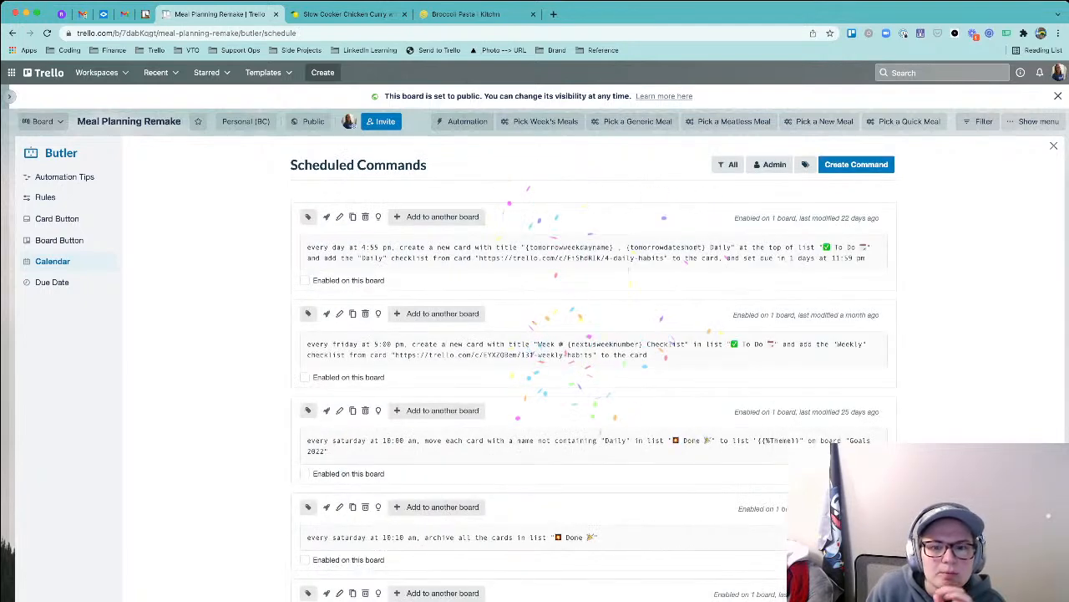
pyautogui.click(1053, 147)
pyautogui.click(1054, 147)
pyautogui.click(1055, 147)
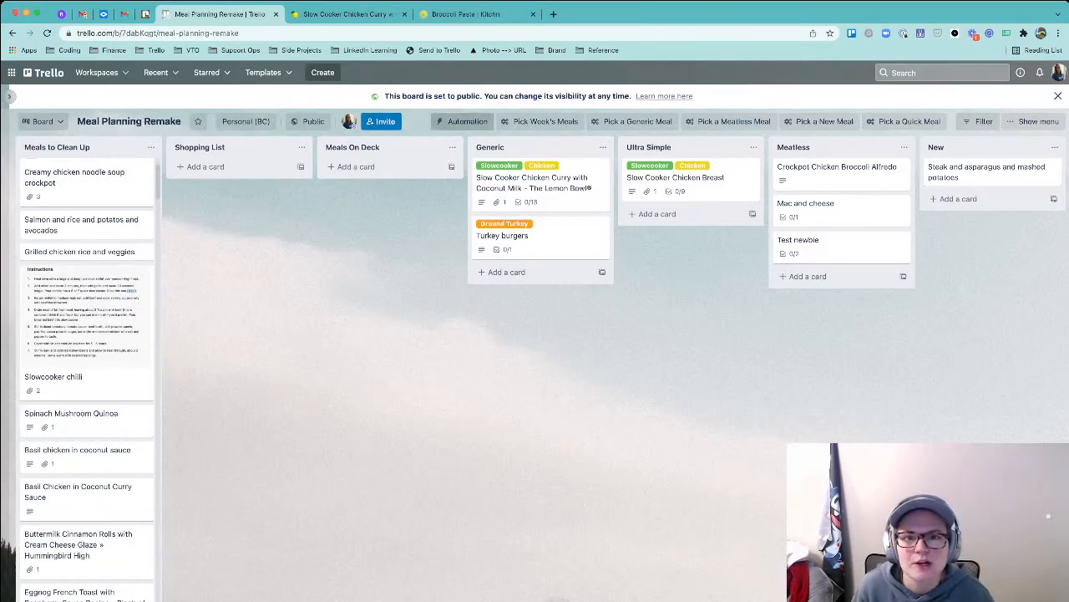
pyautogui.click(464, 121)
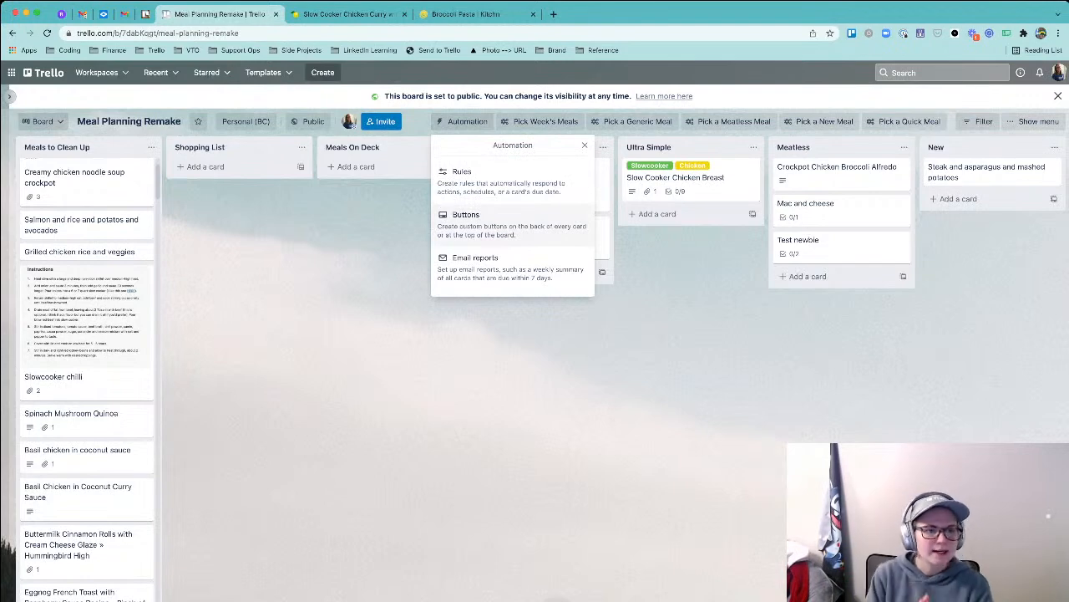
pyautogui.click(513, 224)
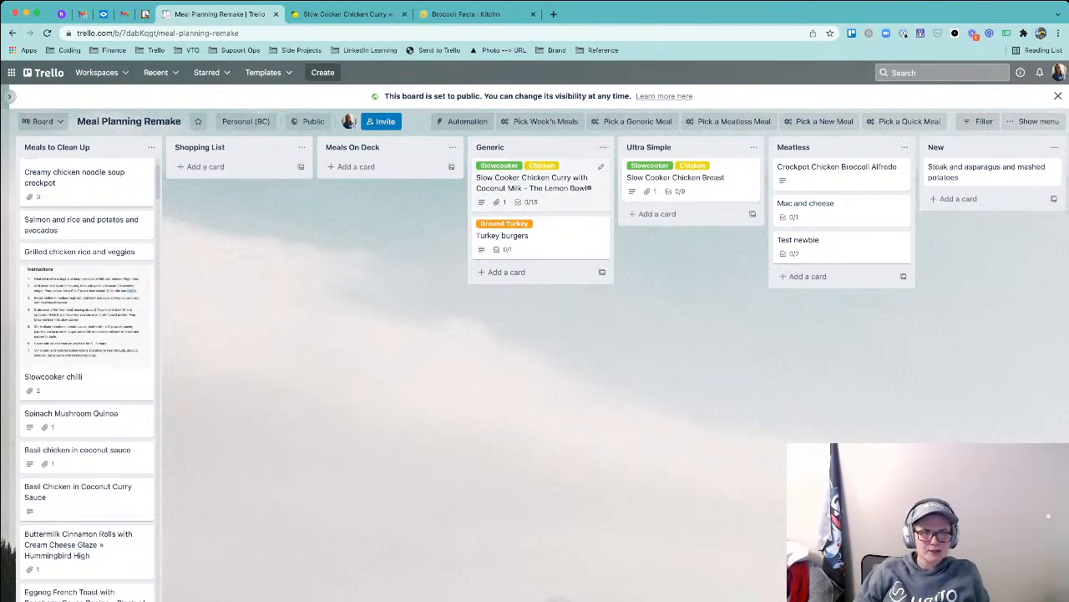
# - Start creating a new automation rule for the board and bring up the available triggers
pyautogui.click(462, 121)
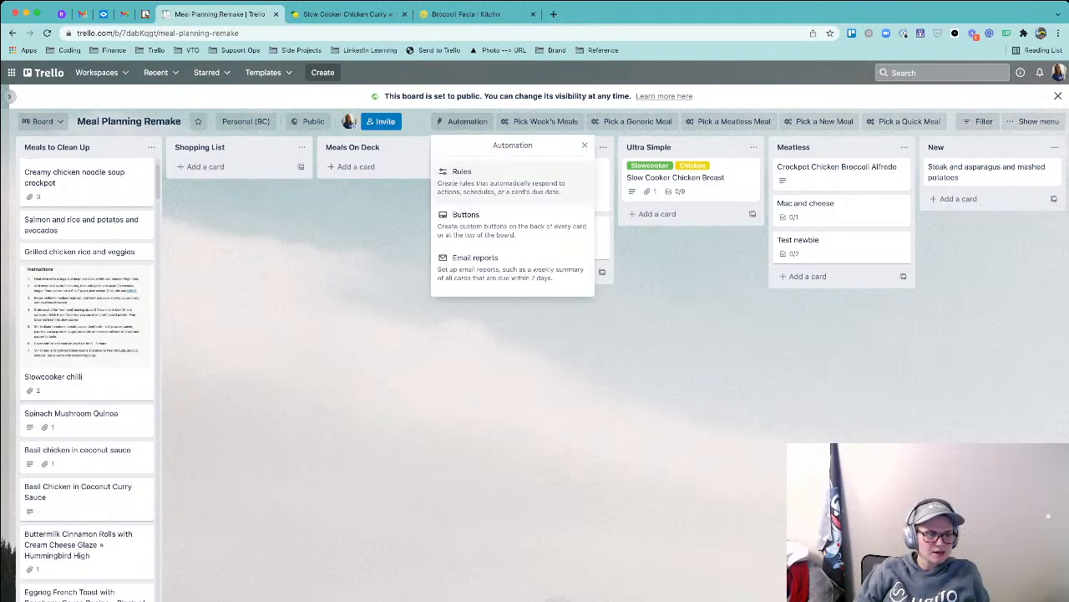
pyautogui.click(472, 179)
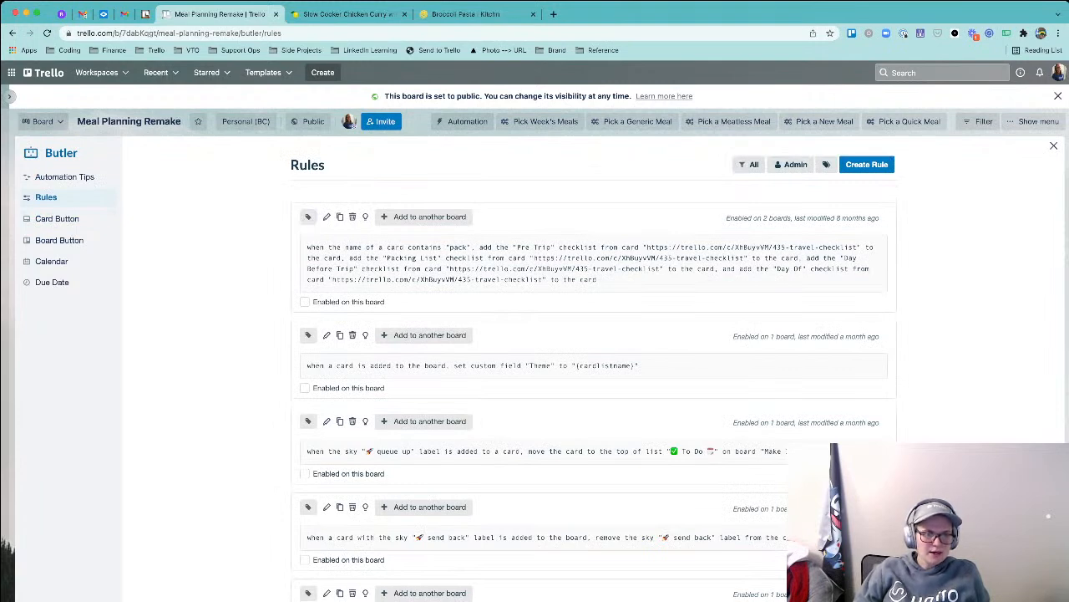
pyautogui.click(868, 165)
pyautogui.click(595, 260)
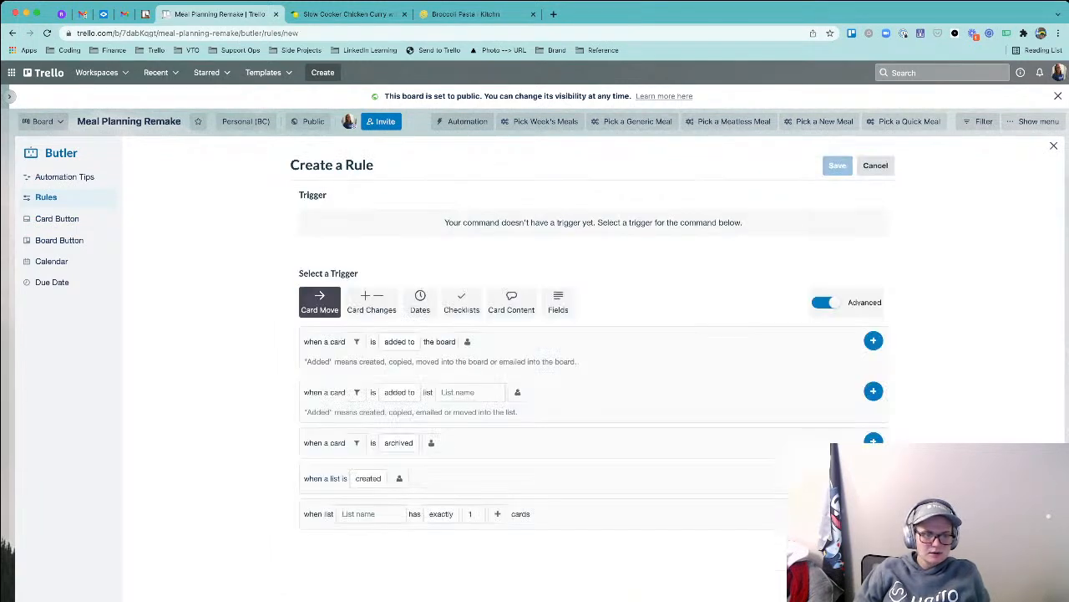
# - Set the rule's trigger to a card being added to the list Meals On Deck
pyautogui.click(400, 341)
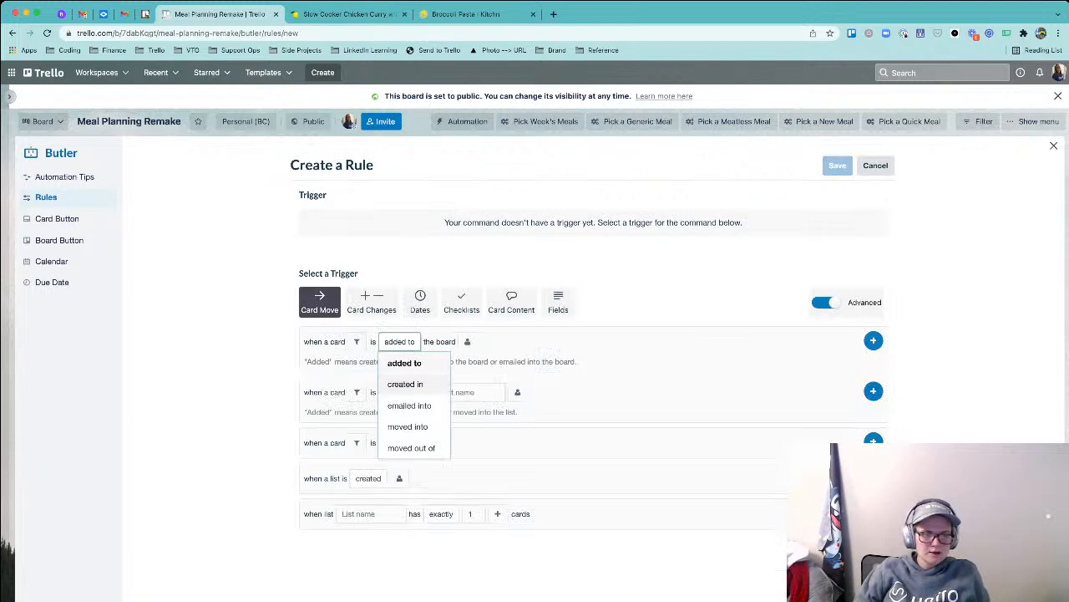
pyautogui.press('Escape')
pyautogui.click(399, 392)
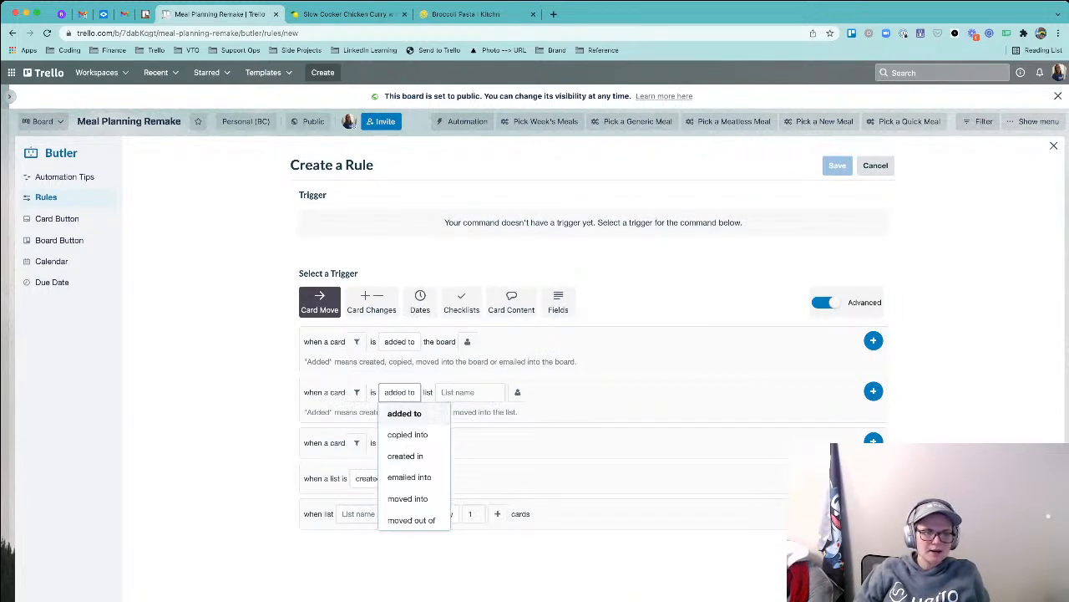
pyautogui.press('Escape')
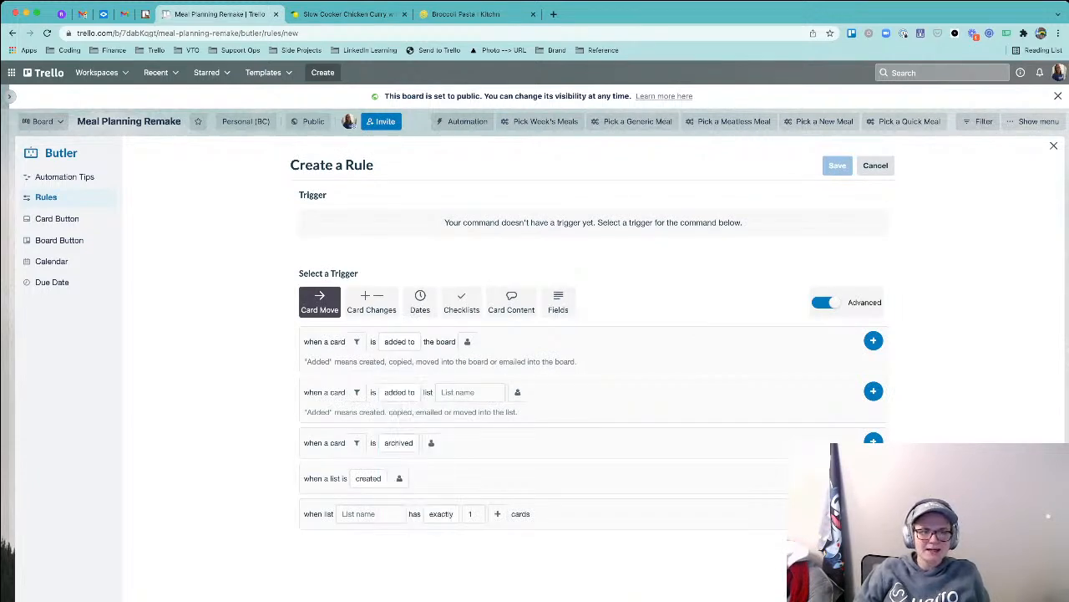
pyautogui.moveTo(304, 412); pyautogui.dragTo(518, 412)
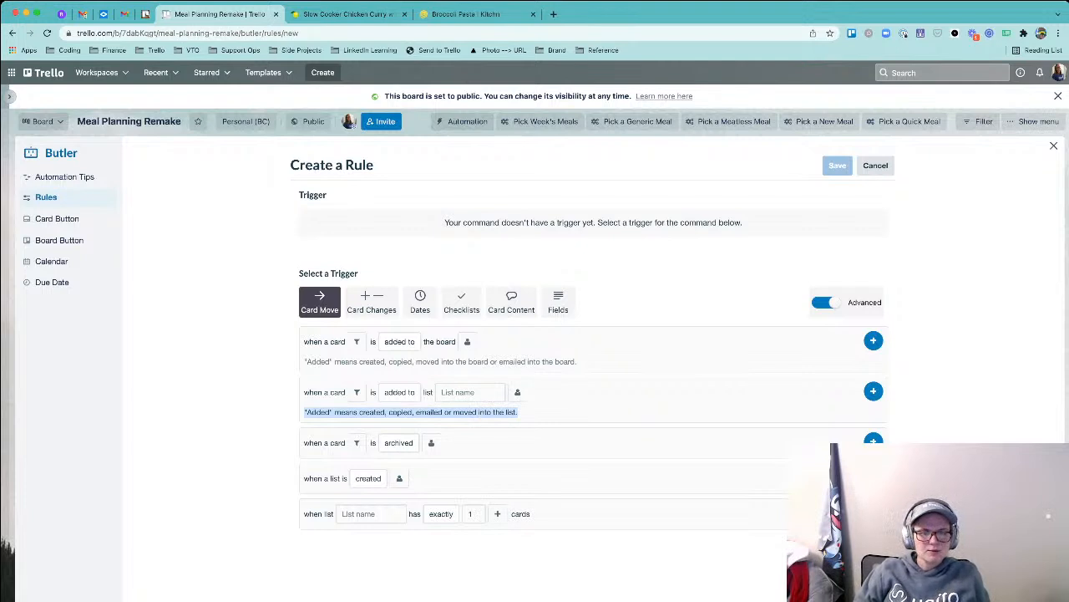
pyautogui.click(469, 392)
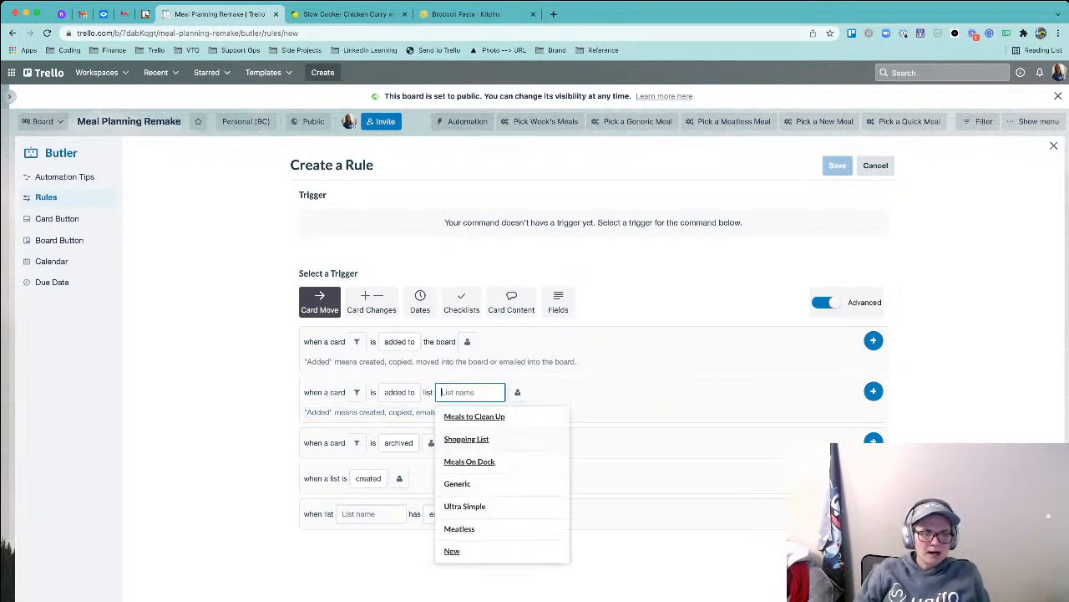
pyautogui.click(470, 461)
pyautogui.click(874, 391)
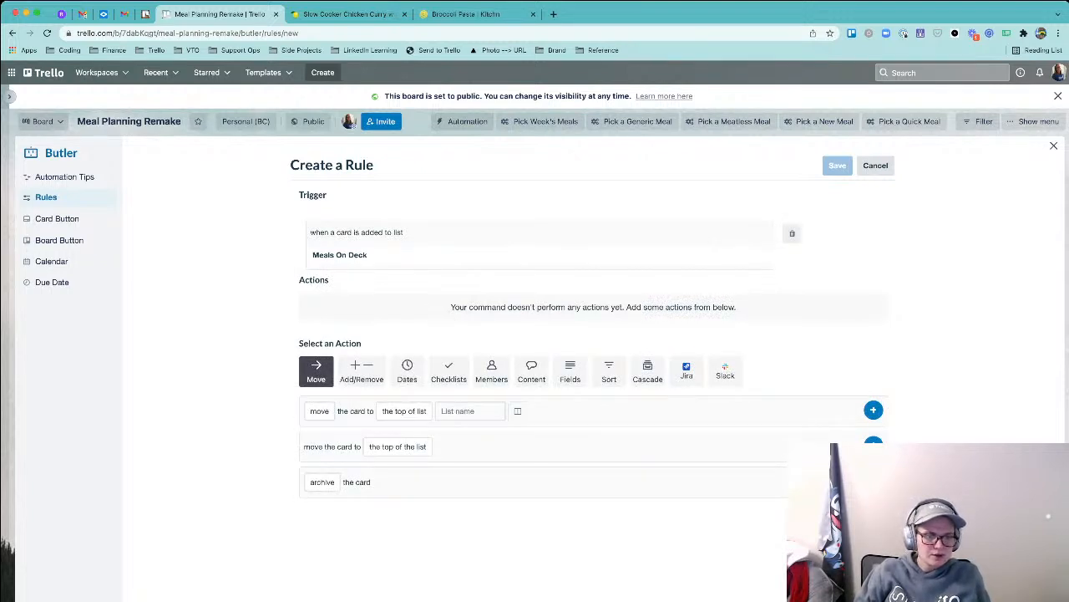
# - Add a Cascade action to the rule that repeats the following actions for each checklist item
pyautogui.click(448, 372)
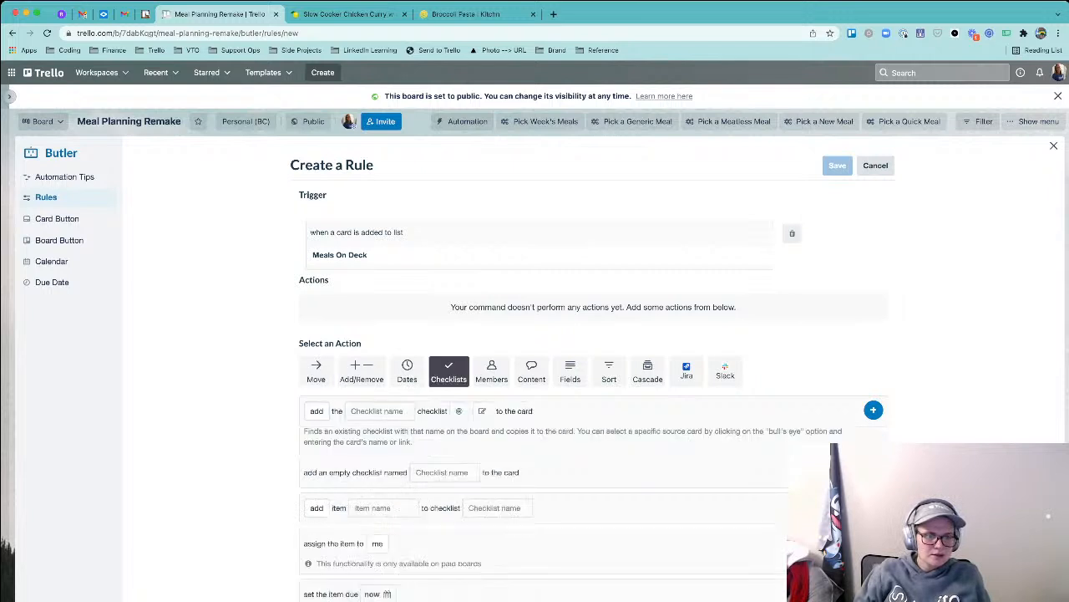
pyautogui.scroll(-2, 598, 396)
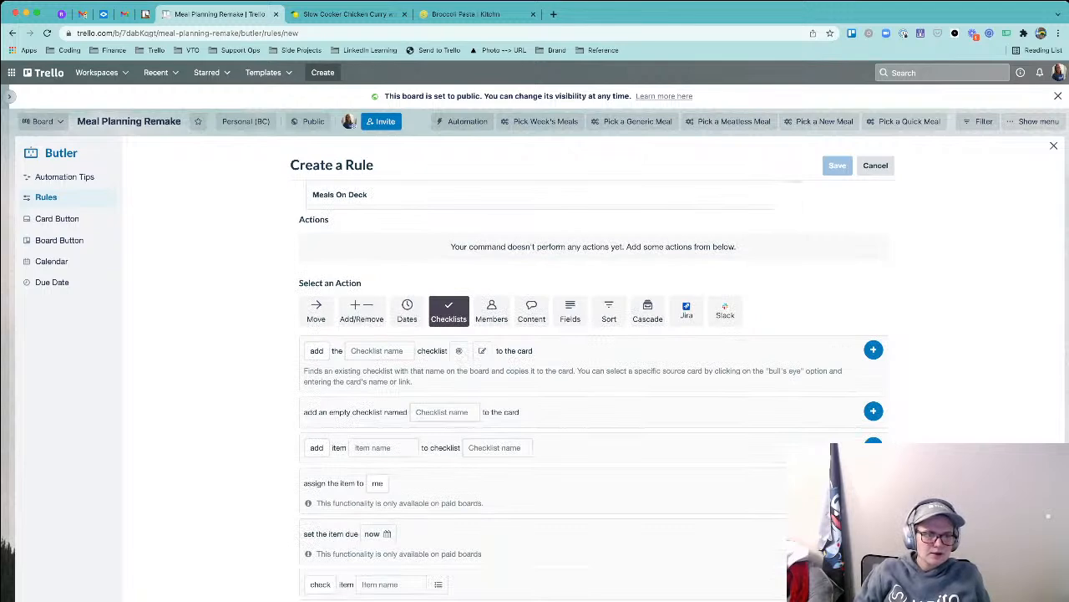
pyautogui.click(531, 312)
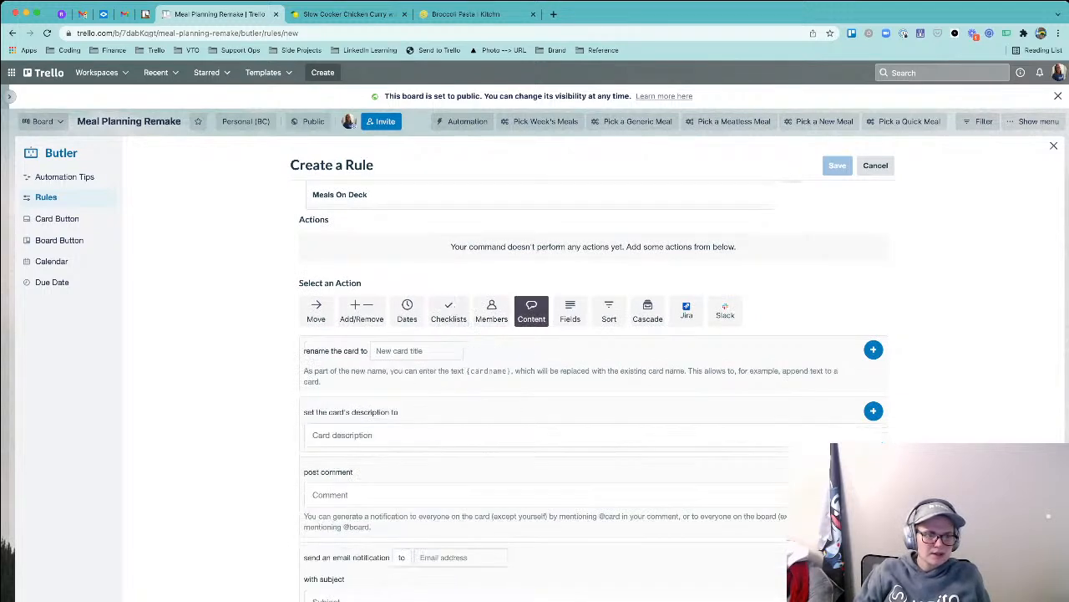
pyautogui.scroll(-1, 597, 392)
pyautogui.click(570, 269)
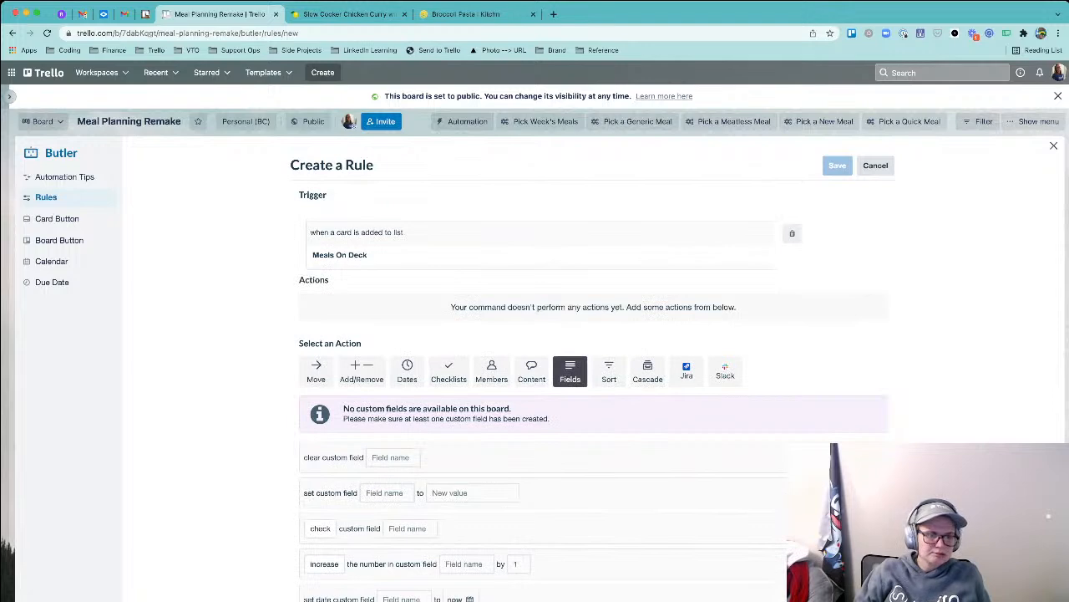
pyautogui.click(609, 371)
pyautogui.click(647, 371)
pyautogui.scroll(-4, 593, 393)
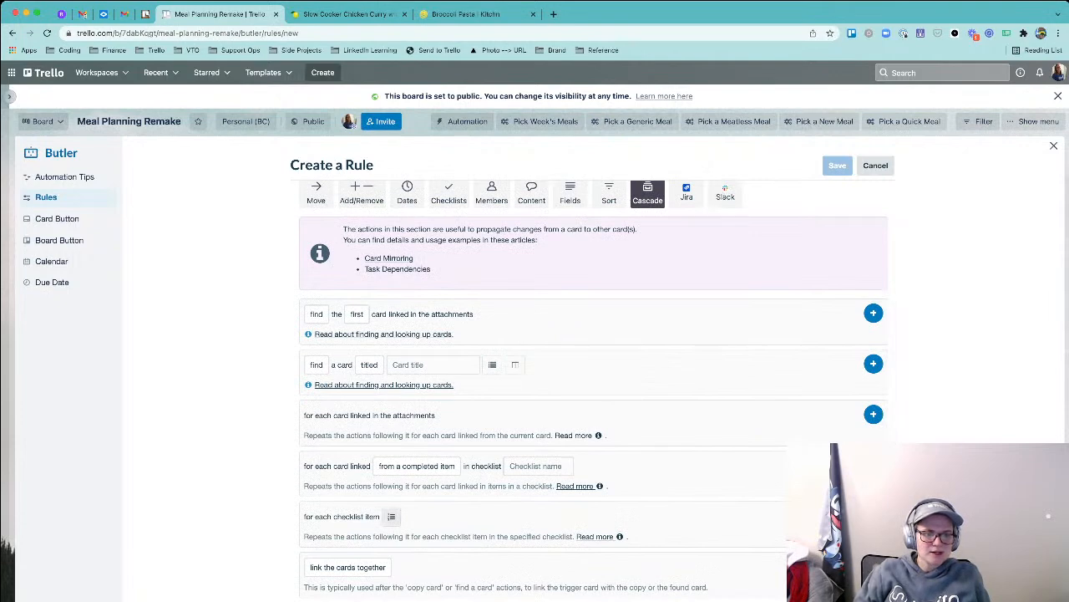
pyautogui.moveTo(345, 536); pyautogui.dragTo(573, 536)
pyautogui.click(572, 536)
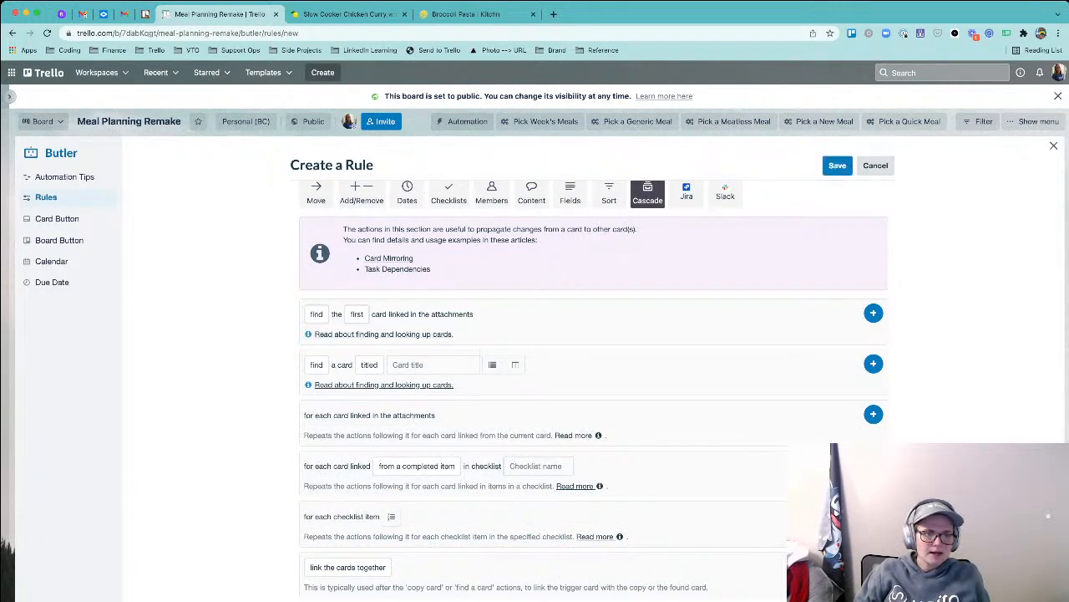
# - Examine the Add/Remove and Move actions for one that can follow the checklist item loop
pyautogui.scroll(3, 593, 384)
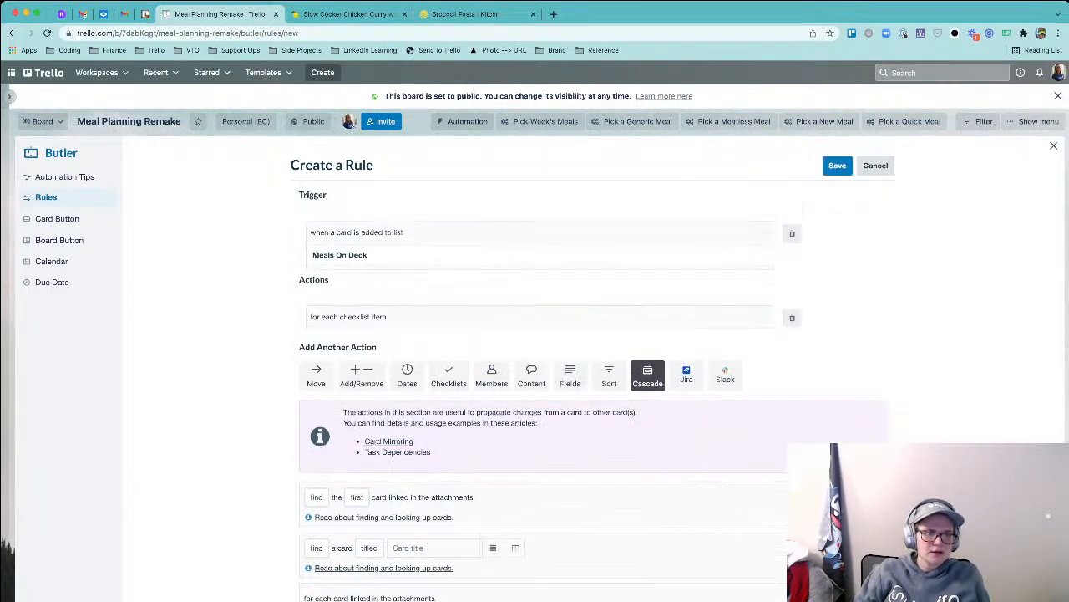
pyautogui.scroll(-2, 594, 385)
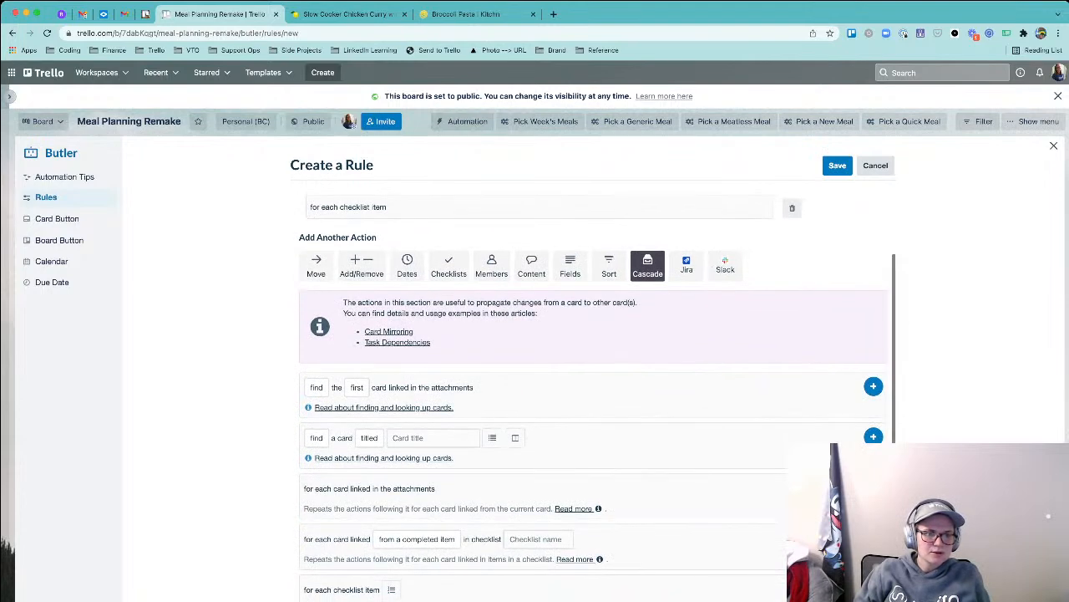
pyautogui.click(362, 265)
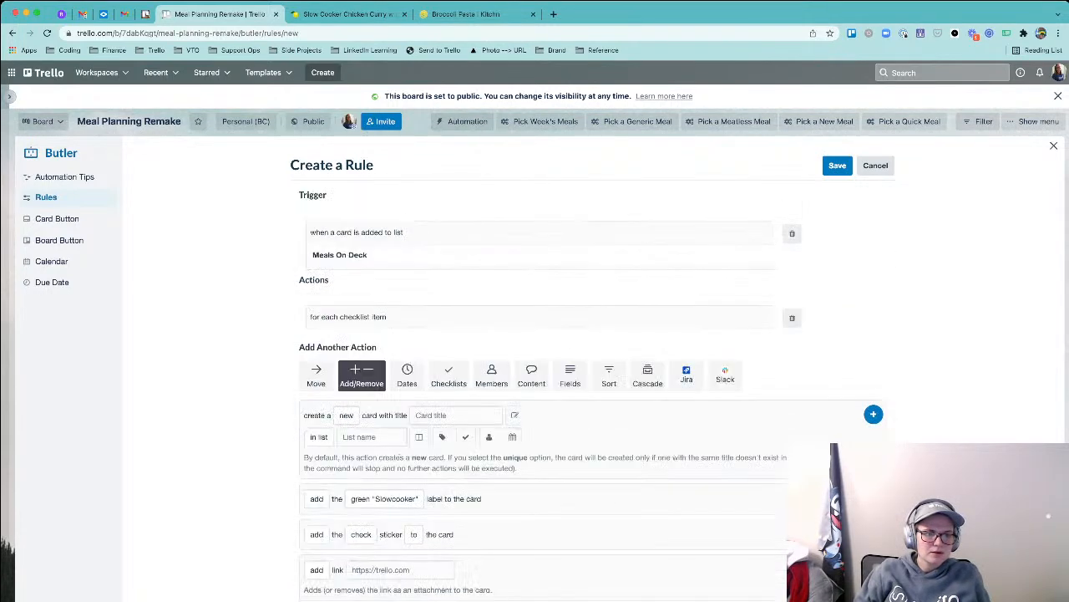
pyautogui.click(315, 374)
pyautogui.click(319, 414)
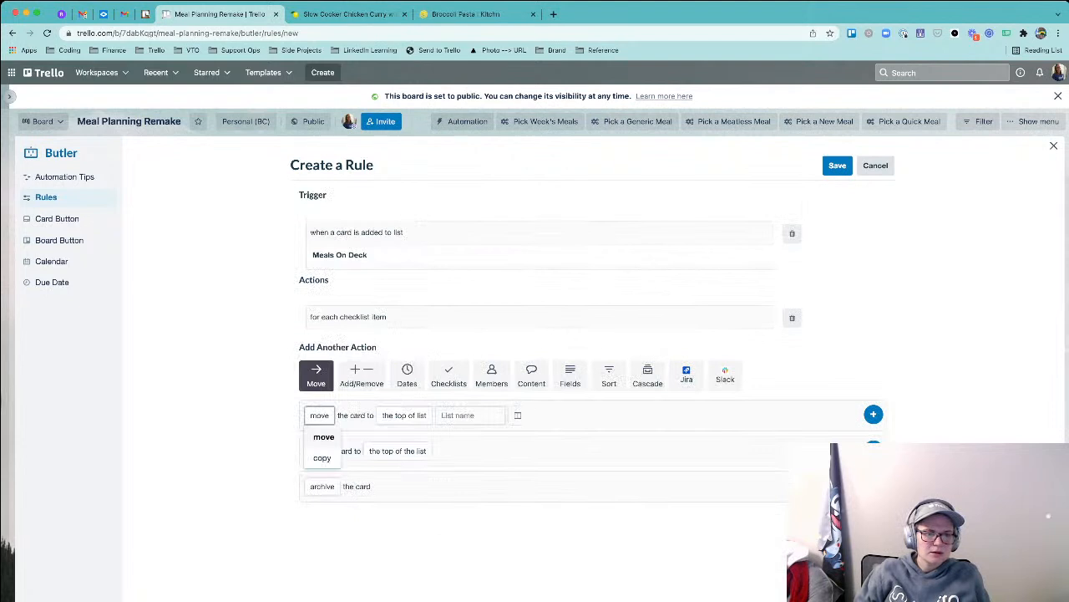
pyautogui.press('Escape')
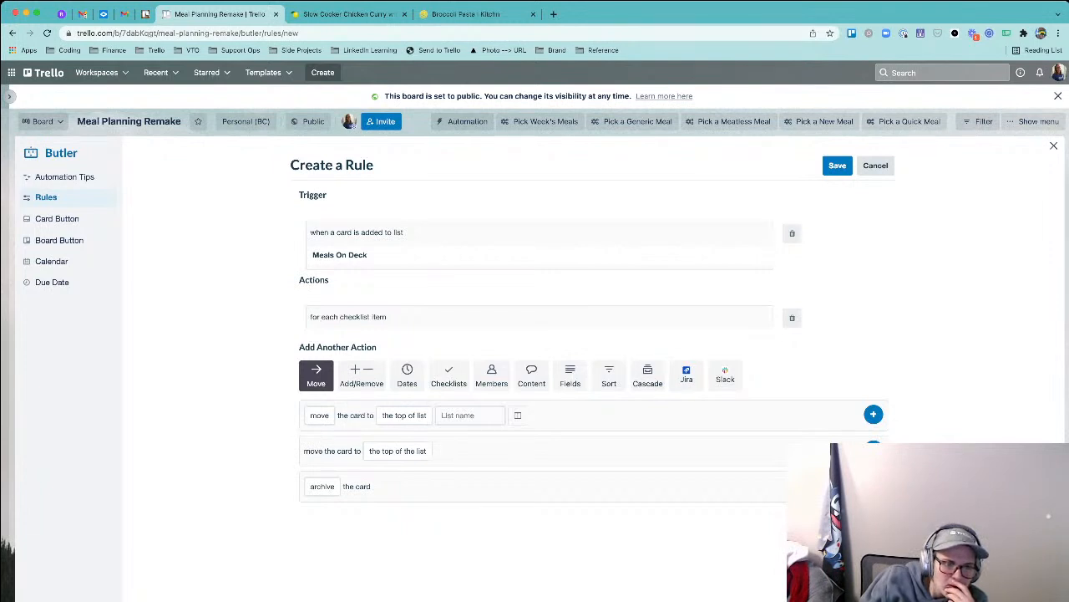
# - Examine the Cascade actions for finding cards, looping over linked cards and converting checklist items to linked cards
pyautogui.click(647, 375)
pyautogui.scroll(-1, 597, 391)
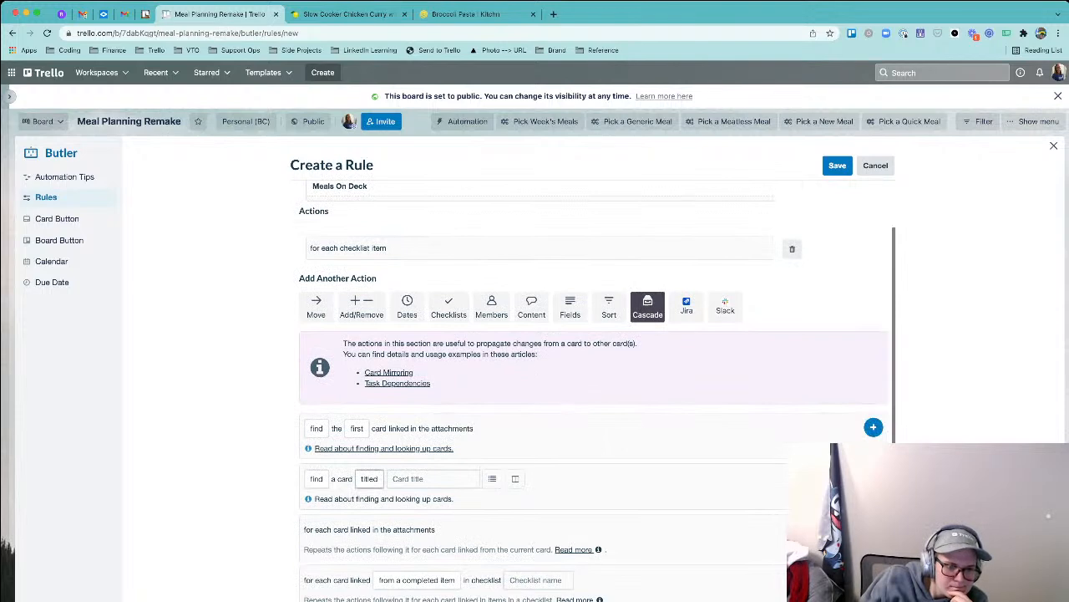
pyautogui.click(317, 478)
pyautogui.click(585, 479)
pyautogui.scroll(-1, 585, 479)
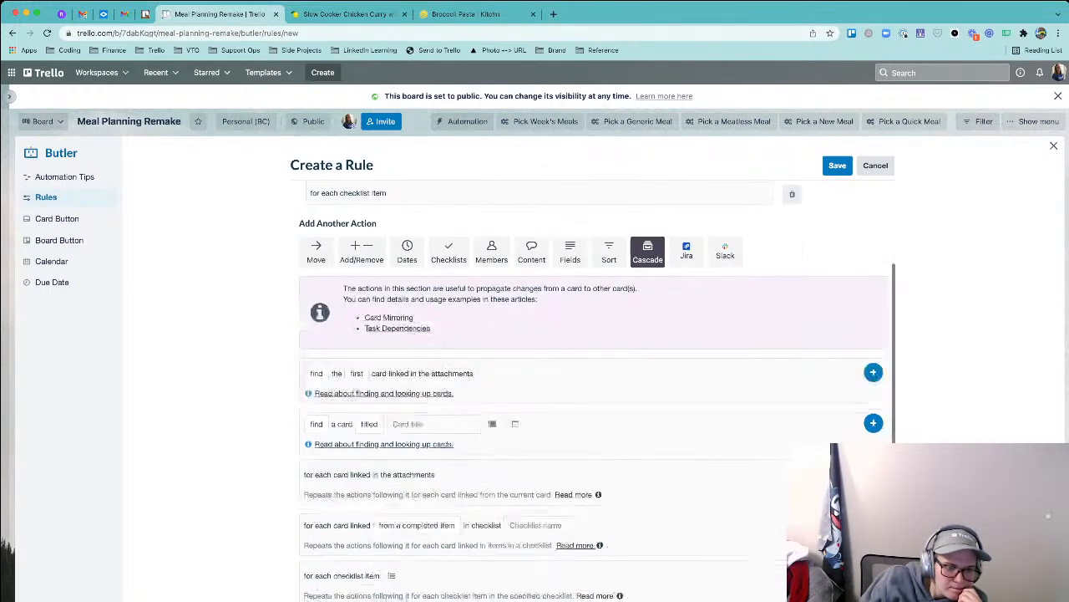
pyautogui.click(417, 525)
pyautogui.scroll(-2, 416, 524)
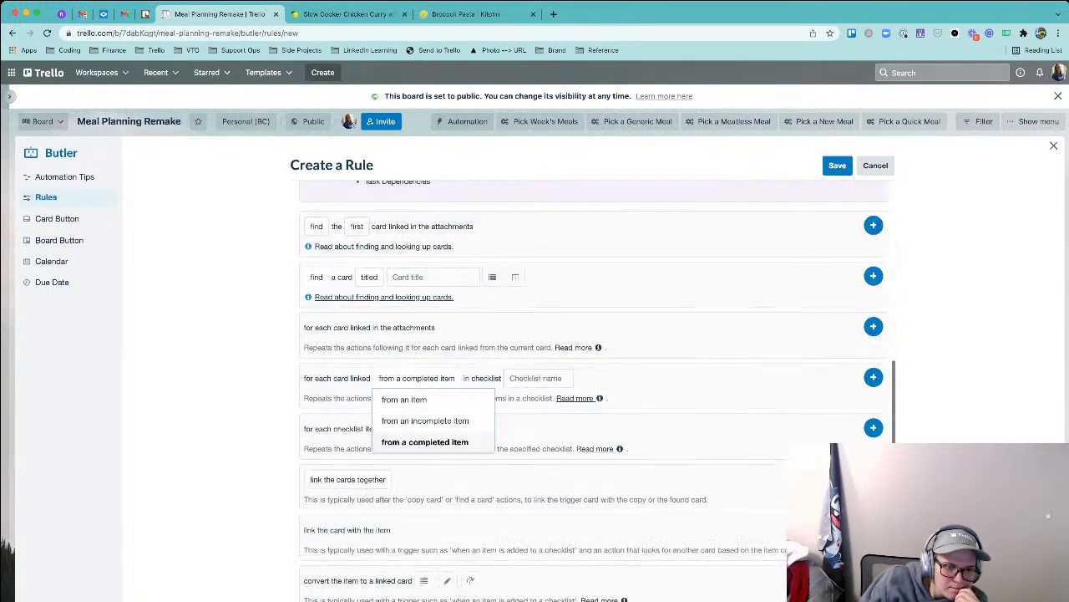
pyautogui.click(417, 525)
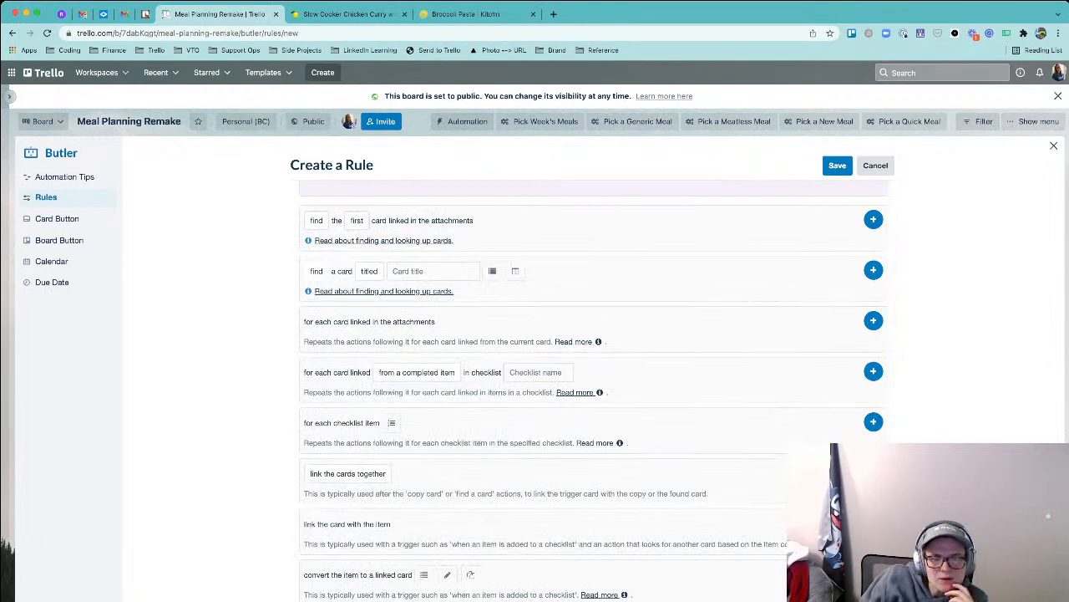
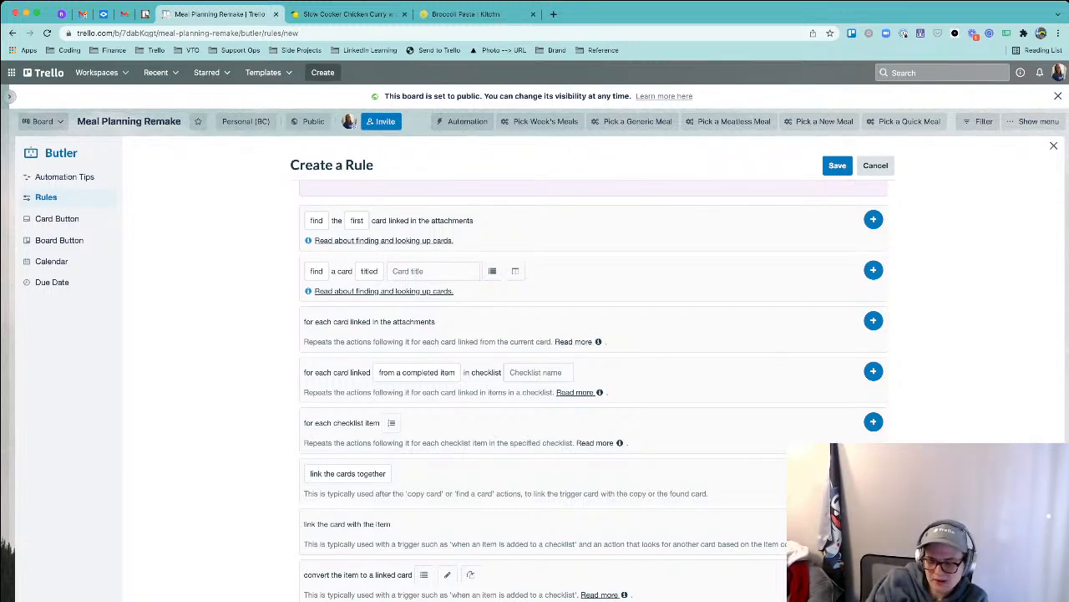
pyautogui.scroll(5, 594, 376)
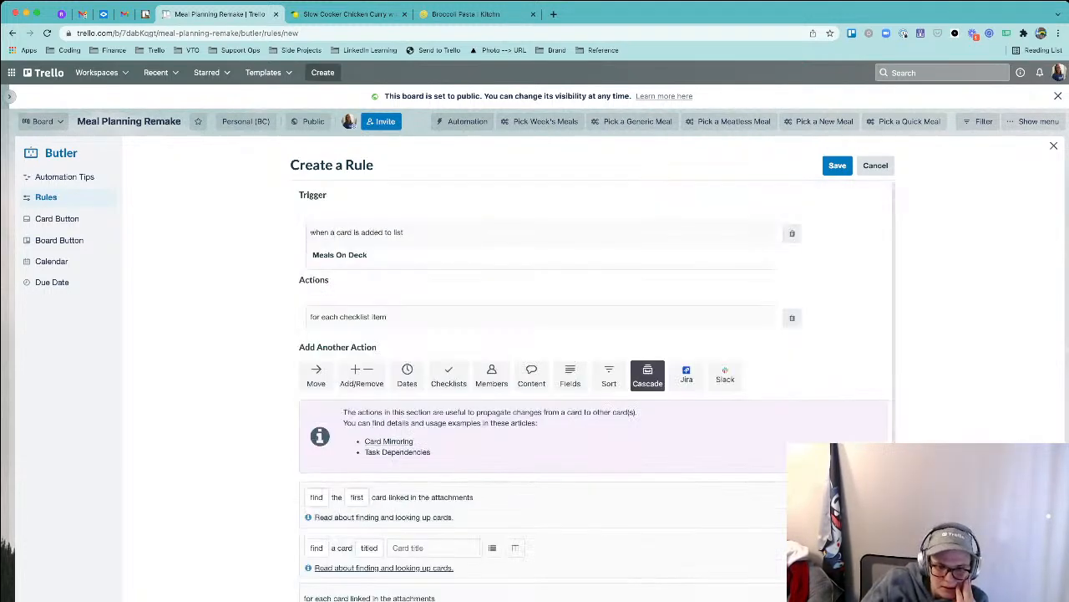
pyautogui.scroll(-5, 593, 376)
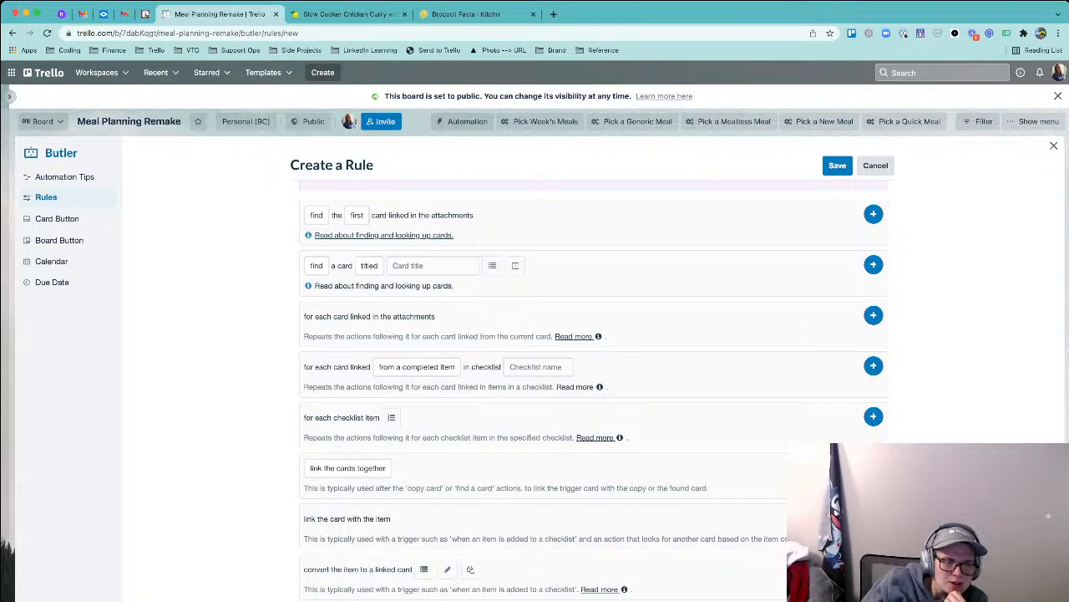
pyautogui.scroll(2, 594, 391)
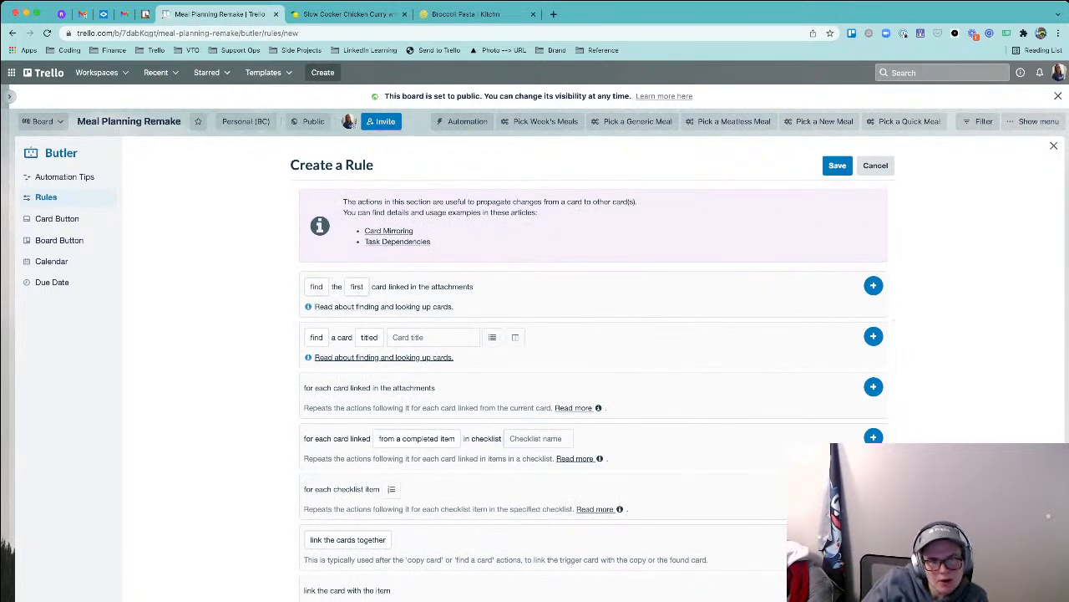
pyautogui.scroll(2, 593, 376)
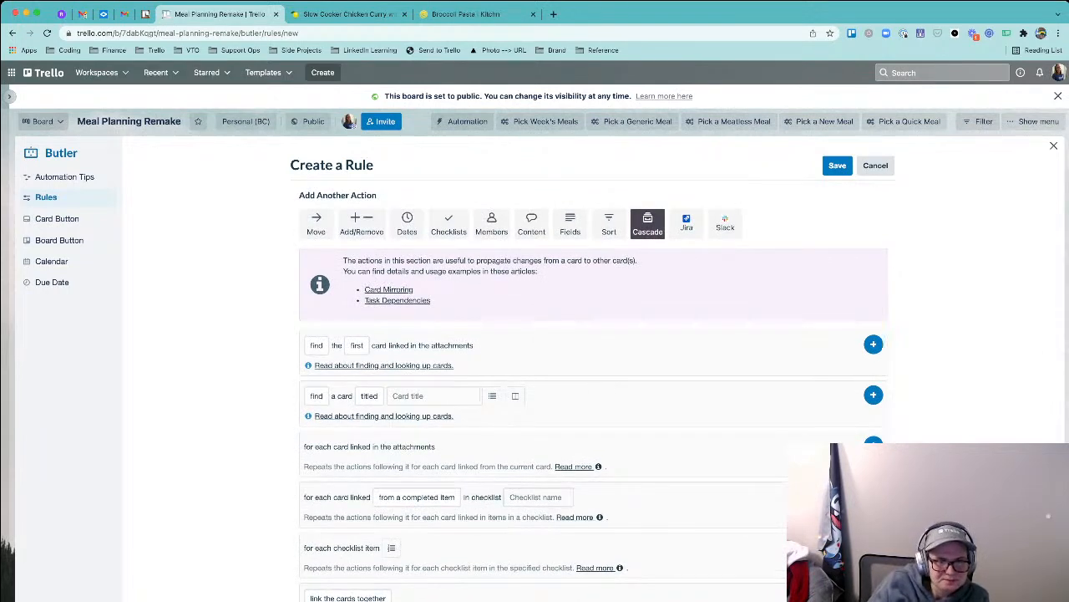
pyautogui.scroll(2, 593, 376)
pyautogui.scroll(1, 593, 376)
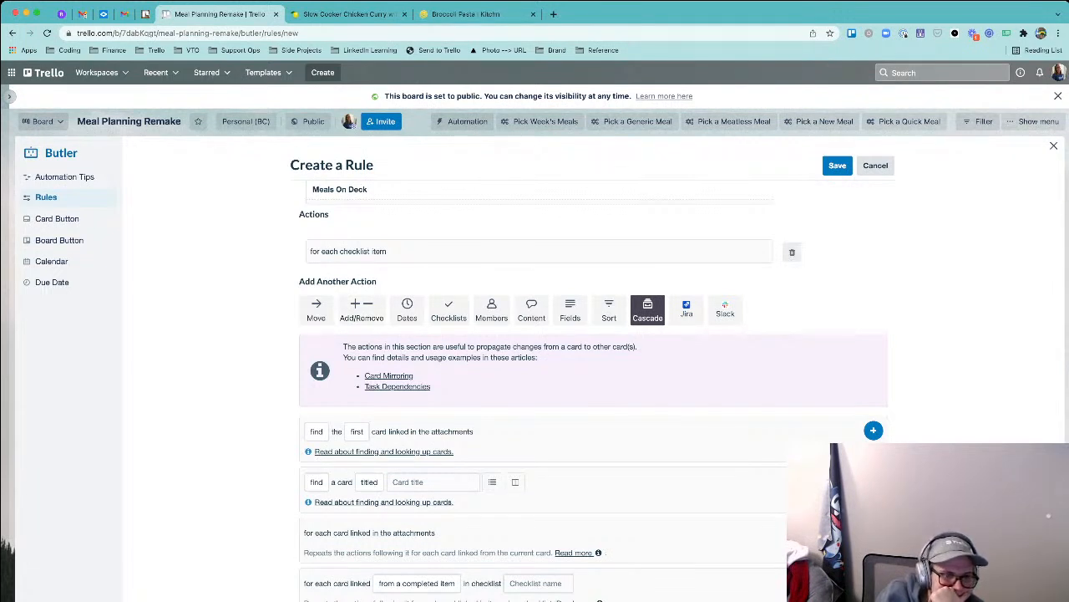
pyautogui.click(357, 431)
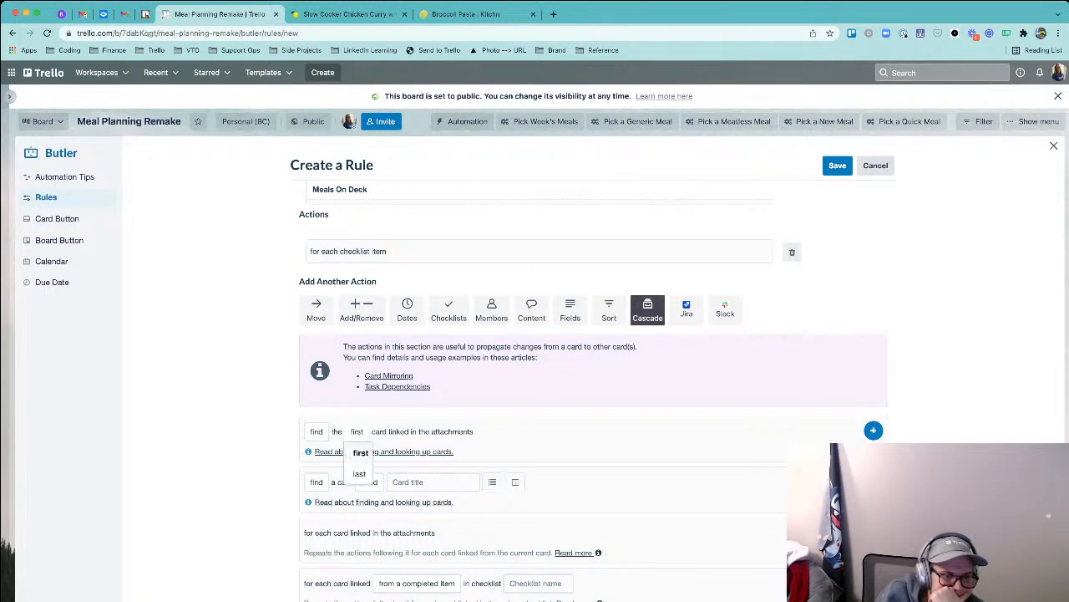
pyautogui.click(359, 453)
# - Check the Move actions, and open the create-card action with its type kept as new and its title ready for entry
pyautogui.click(316, 310)
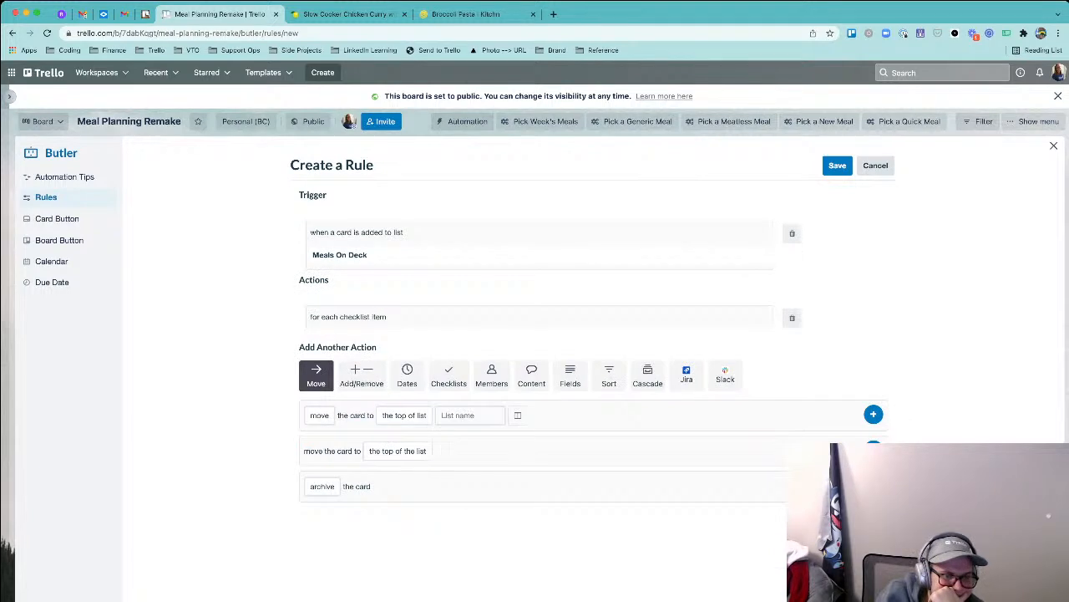
pyautogui.click(319, 414)
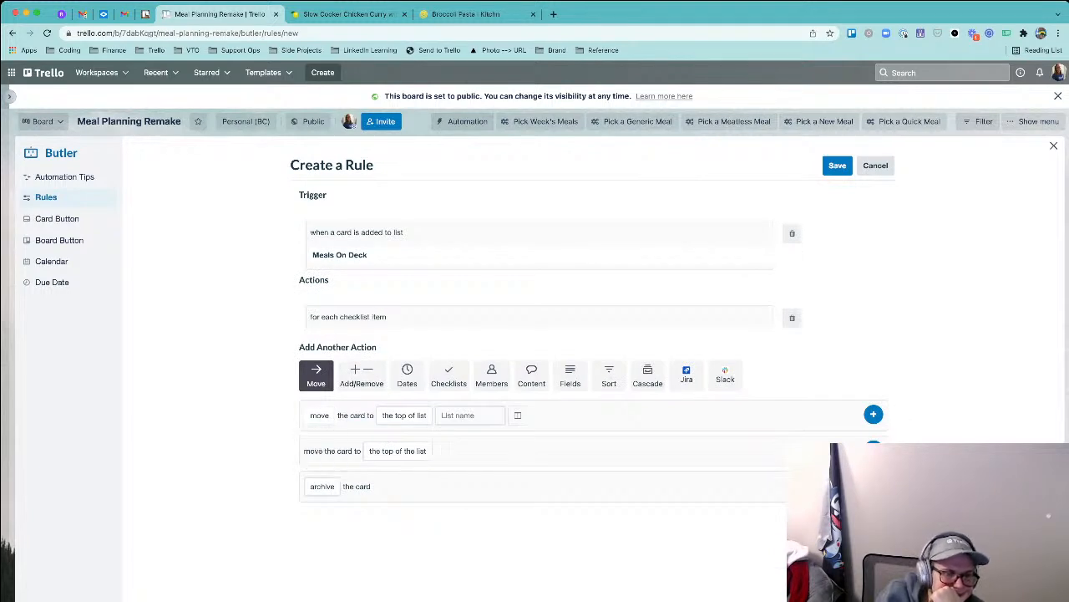
pyautogui.click(362, 375)
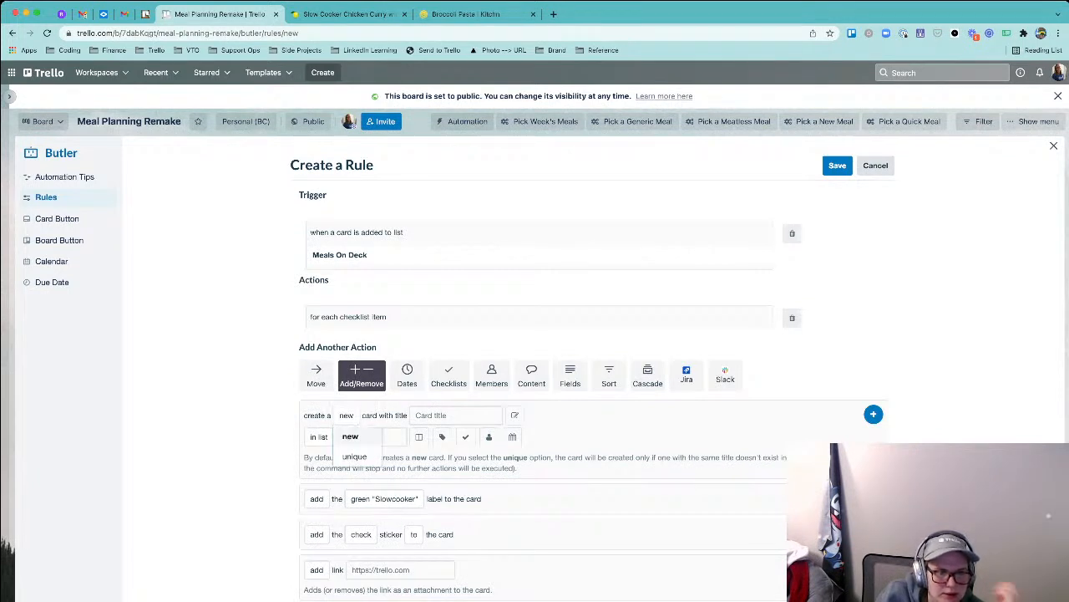
pyautogui.click(347, 415)
pyautogui.click(353, 437)
pyautogui.click(455, 415)
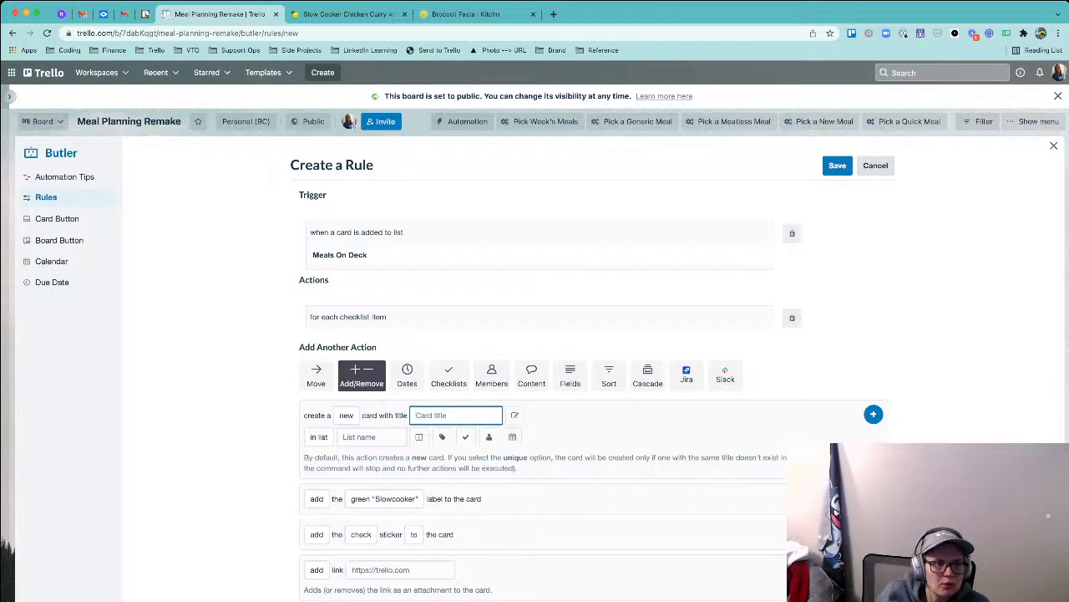
# - Search the web in a new tab for Butler variables and open the Trello help article on them
pyautogui.hotkey('ctrl', 't')
pyautogui.write('butler variab')
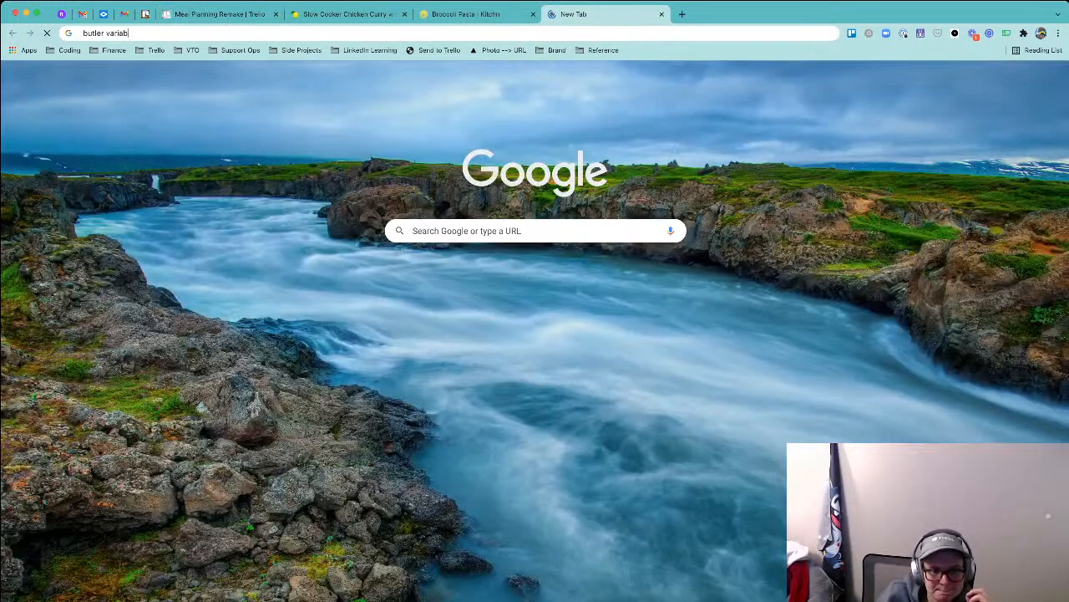
pyautogui.press('Return')
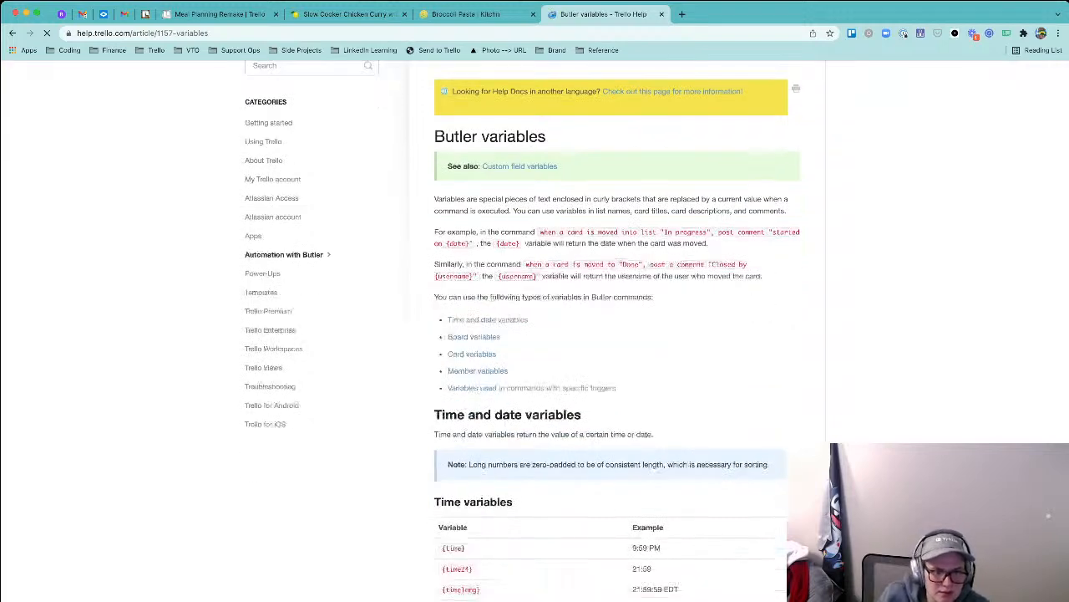
# - Search the article for "checklist item" and copy the variable {checklistitemname}
pyautogui.press('super+f')
pyautogui.write('checklist item')
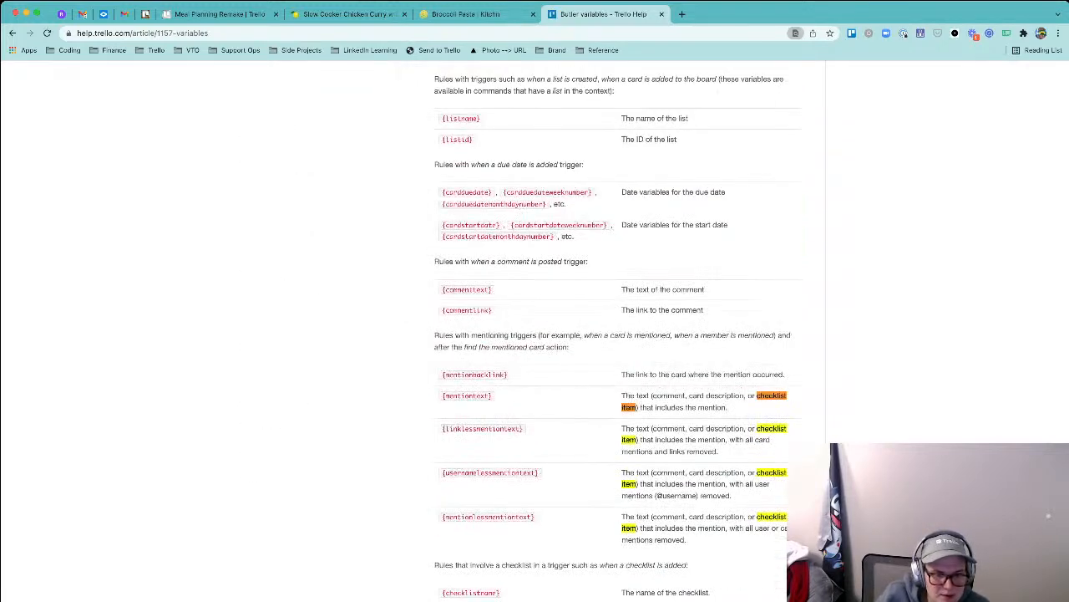
pyautogui.scroll(-3, 618, 334)
pyautogui.scroll(-1, 618, 334)
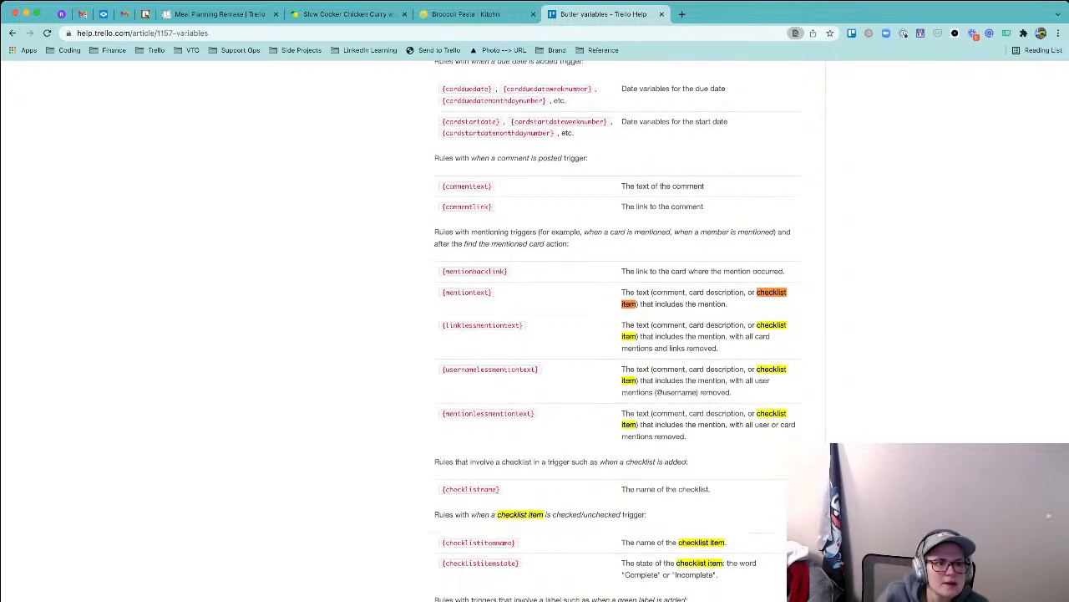
pyautogui.scroll(-1, 479, 535)
pyautogui.moveTo(442, 533); pyautogui.dragTo(516, 533)
pyautogui.press('super+c')
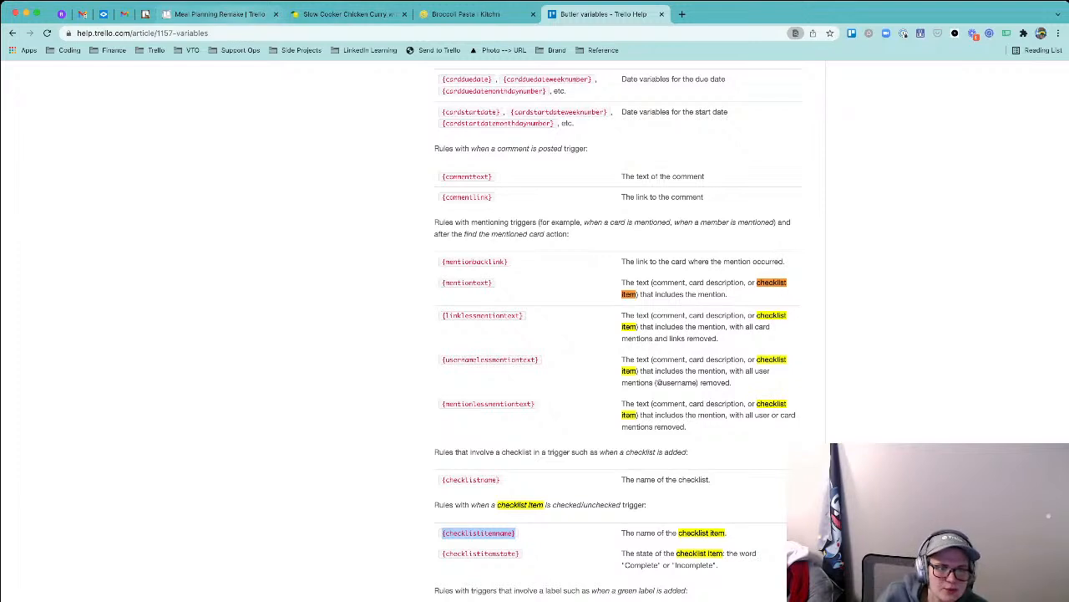
# - Add an action creating a new card titled {checklistitemname} in list Shopping List, and save the rule, returning to the board
pyautogui.click(219, 14)
pyautogui.press('super+v')
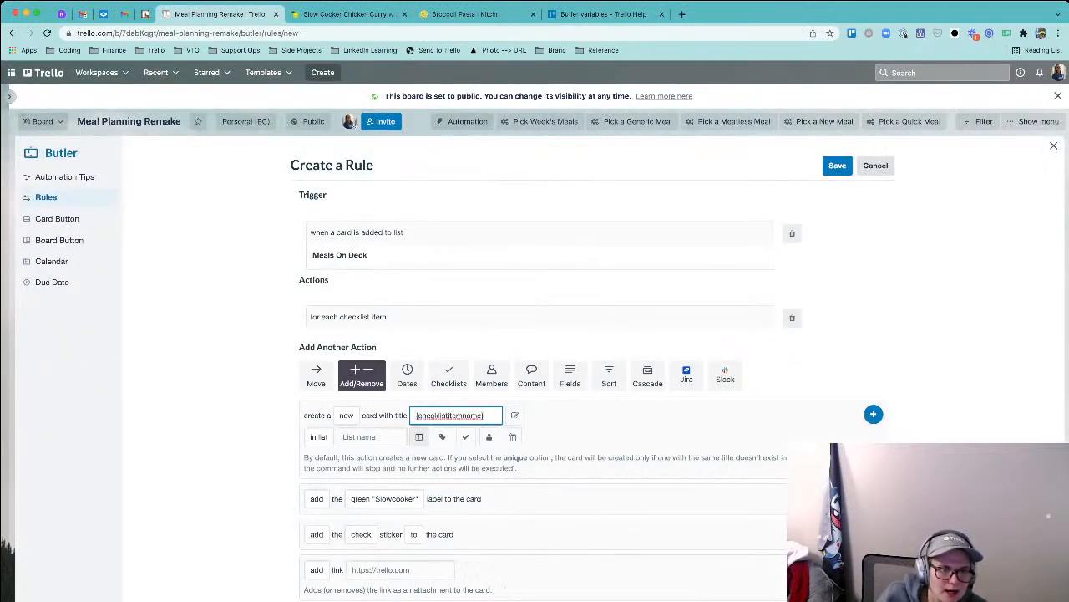
pyautogui.click(346, 414)
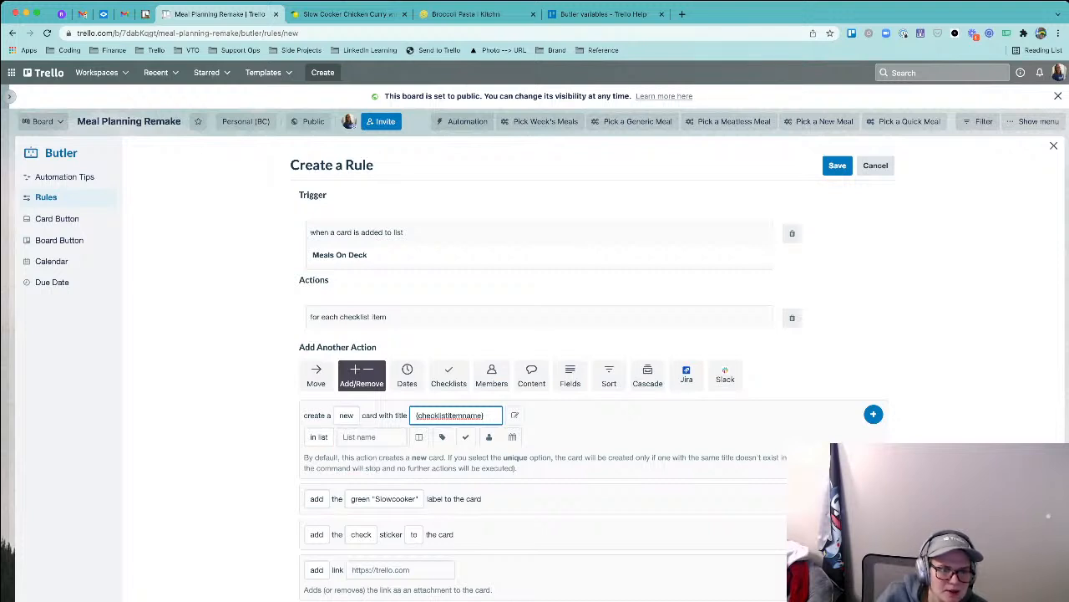
pyautogui.click(319, 436)
pyautogui.click(325, 458)
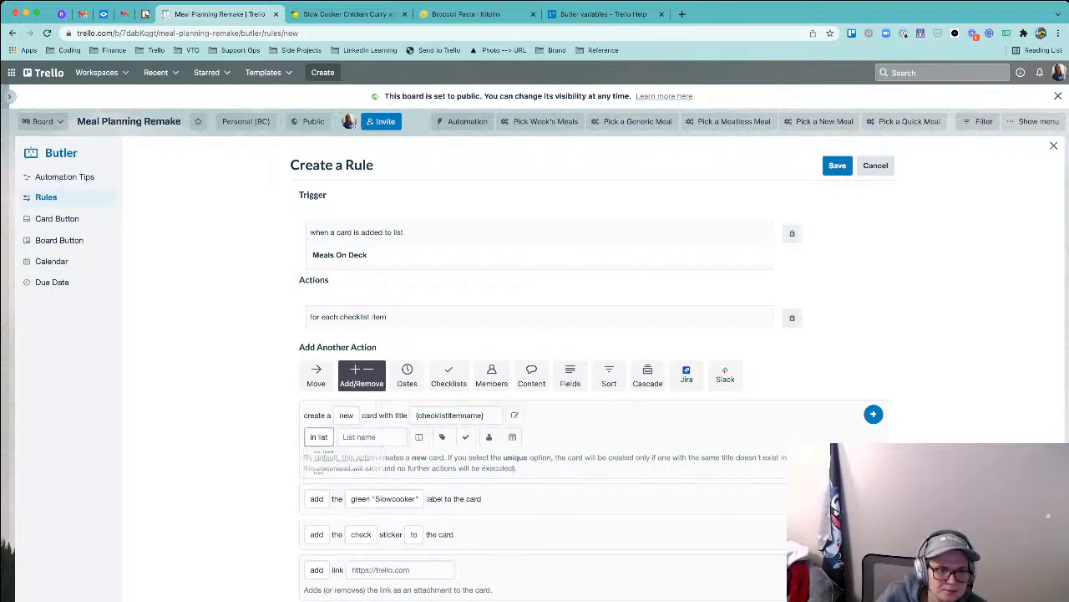
pyautogui.click(372, 437)
pyautogui.click(370, 481)
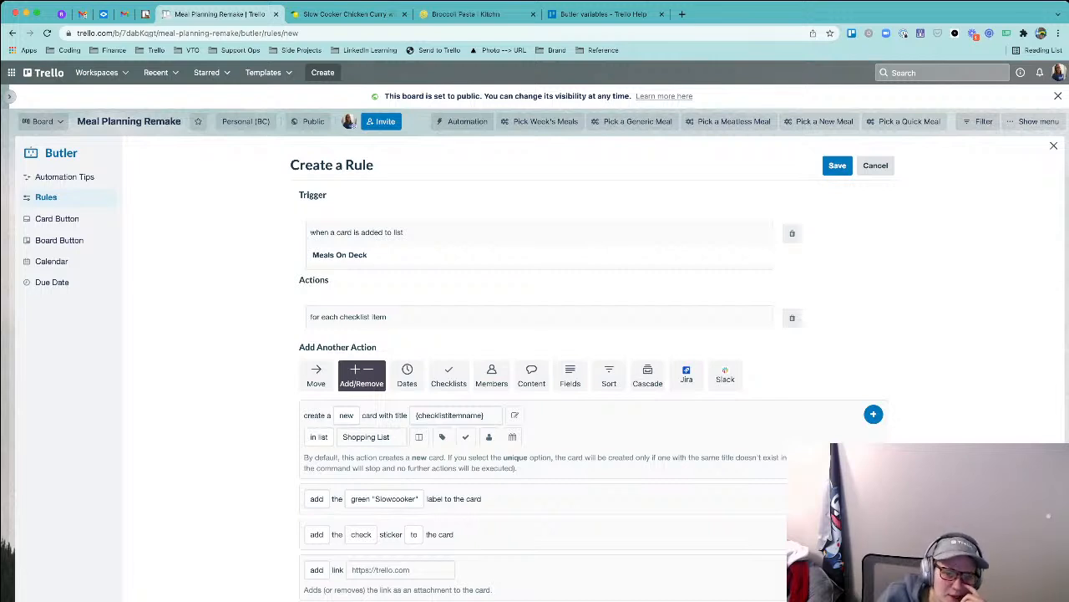
pyautogui.click(873, 414)
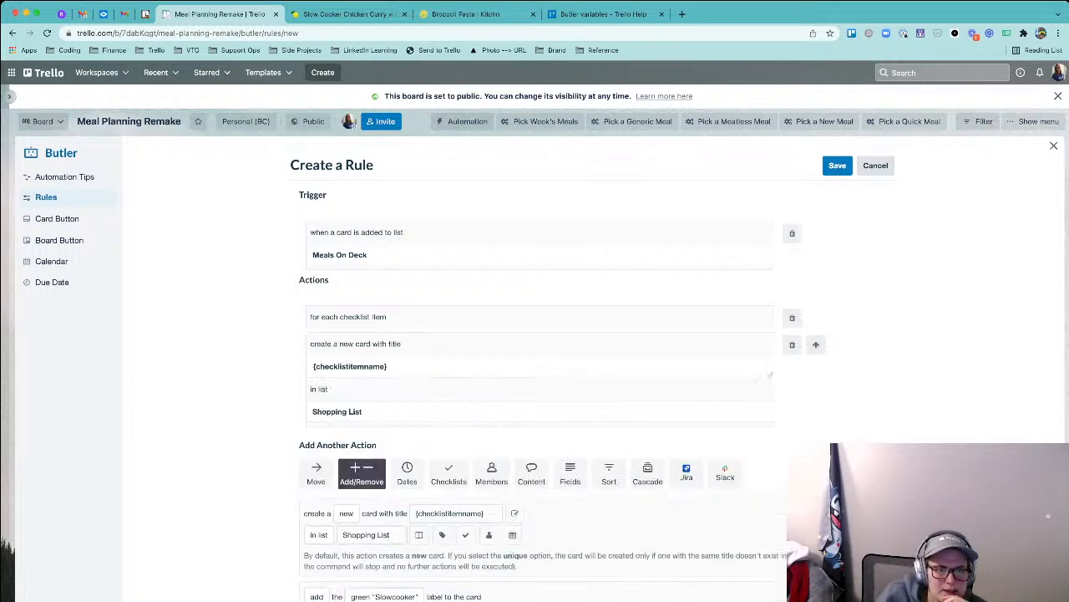
pyautogui.click(837, 165)
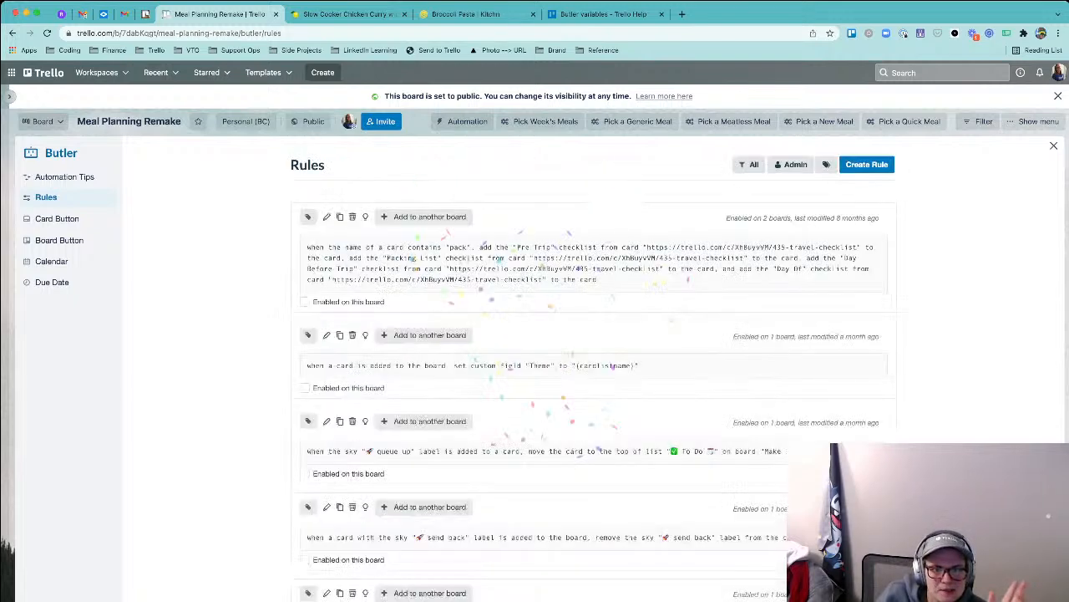
pyautogui.click(1054, 146)
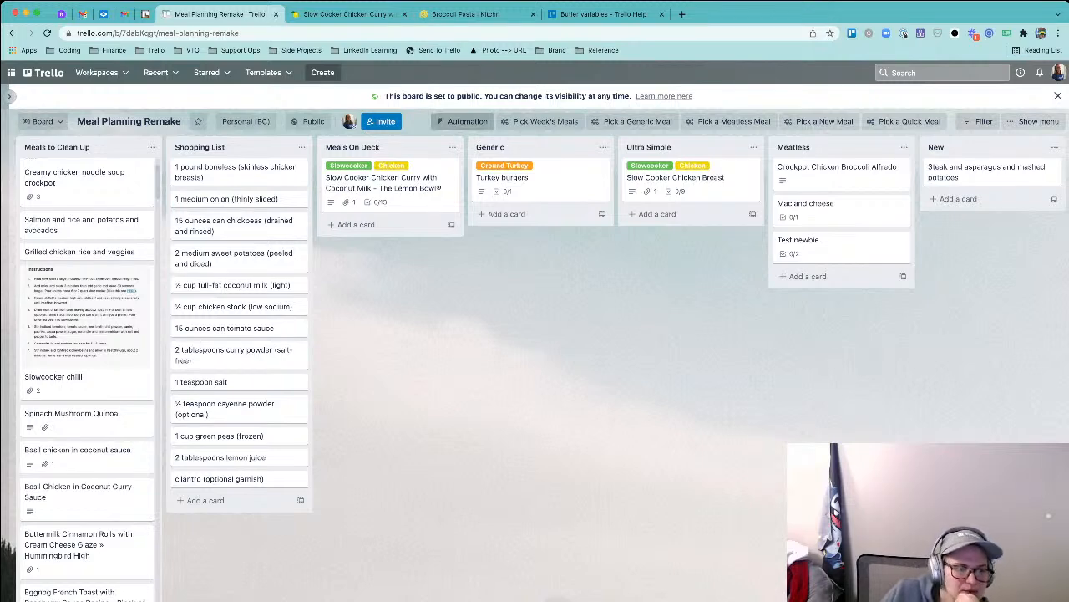
# - Start another rule and define its trigger as the name of a card containing "salt"
pyautogui.click(462, 121)
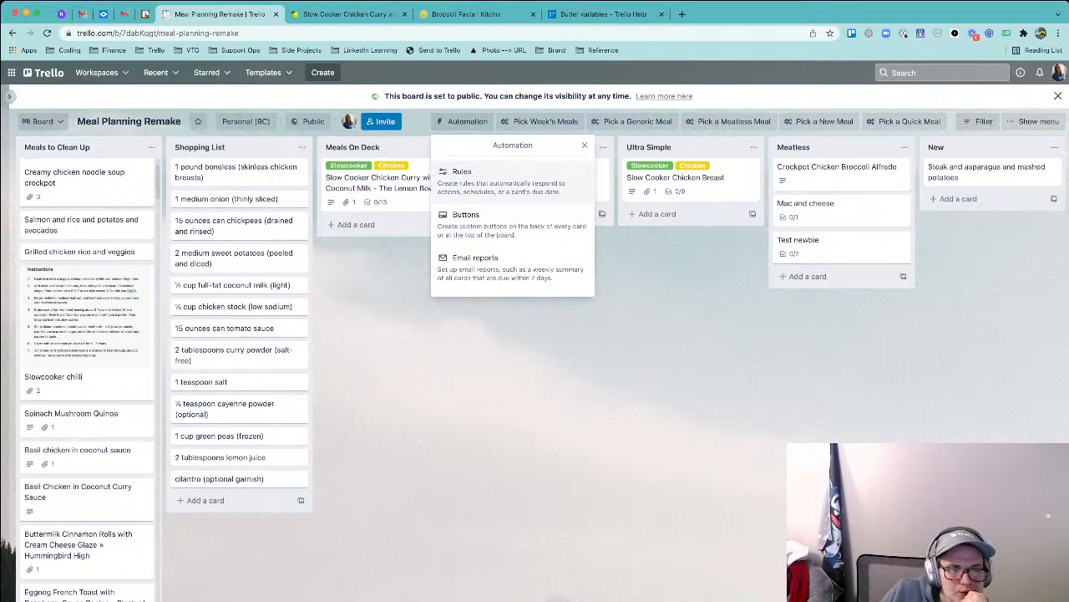
pyautogui.click(501, 177)
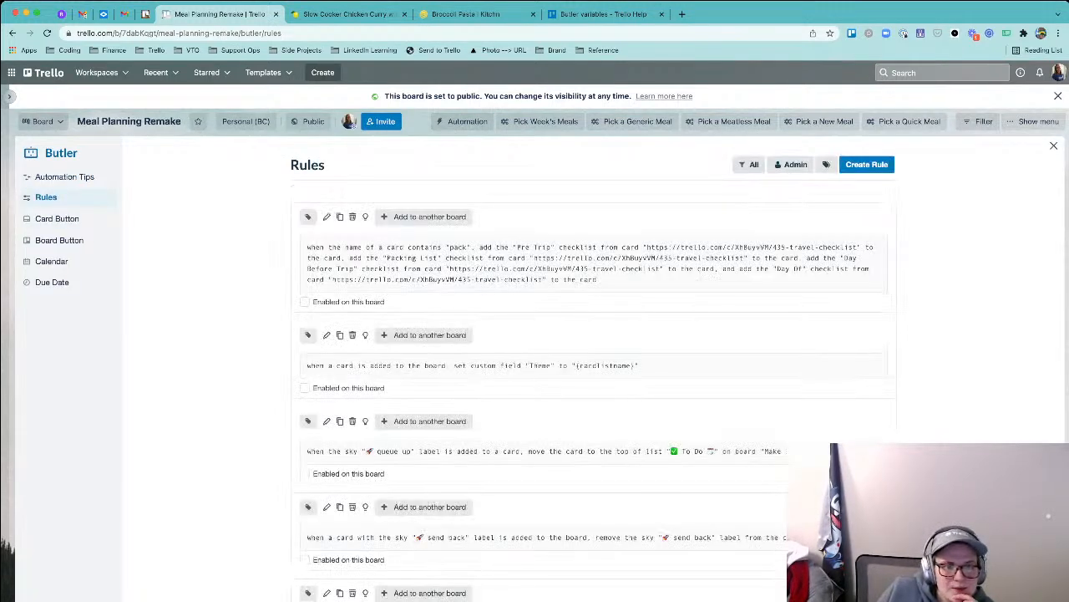
pyautogui.click(868, 165)
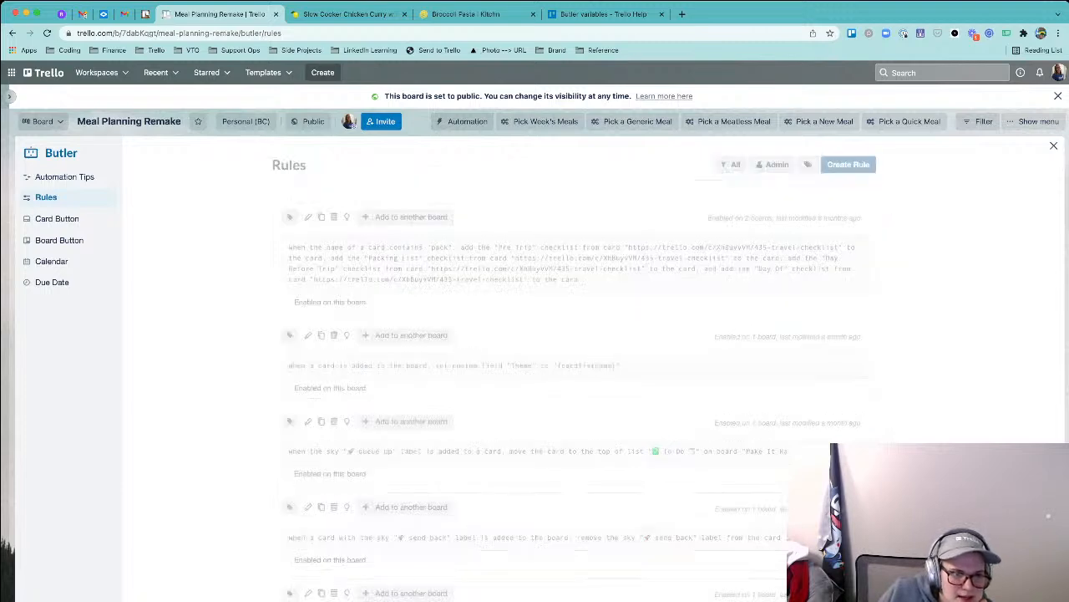
pyautogui.click(594, 261)
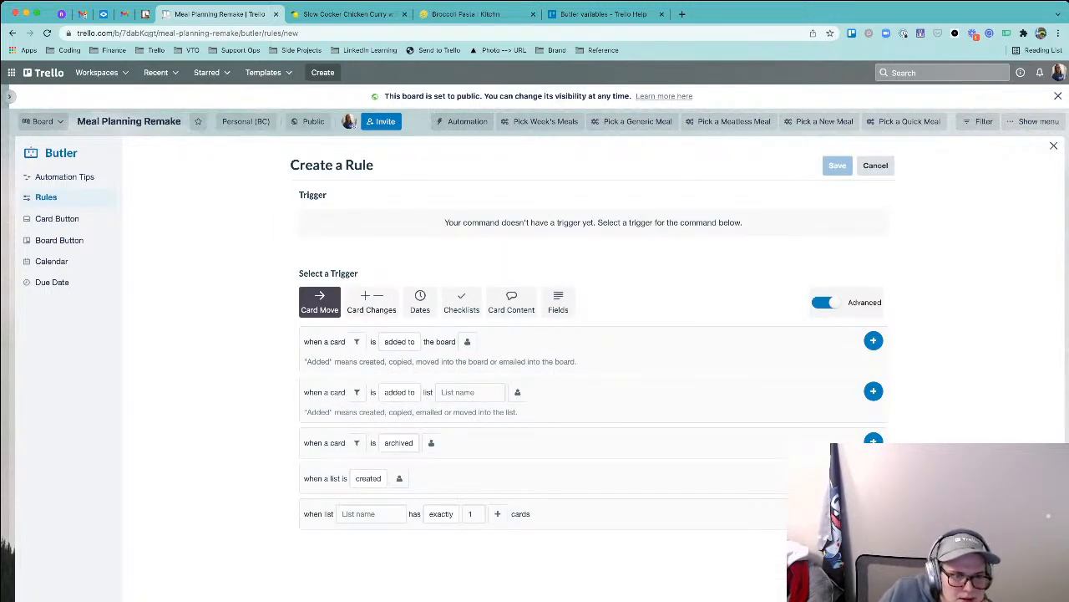
pyautogui.click(511, 301)
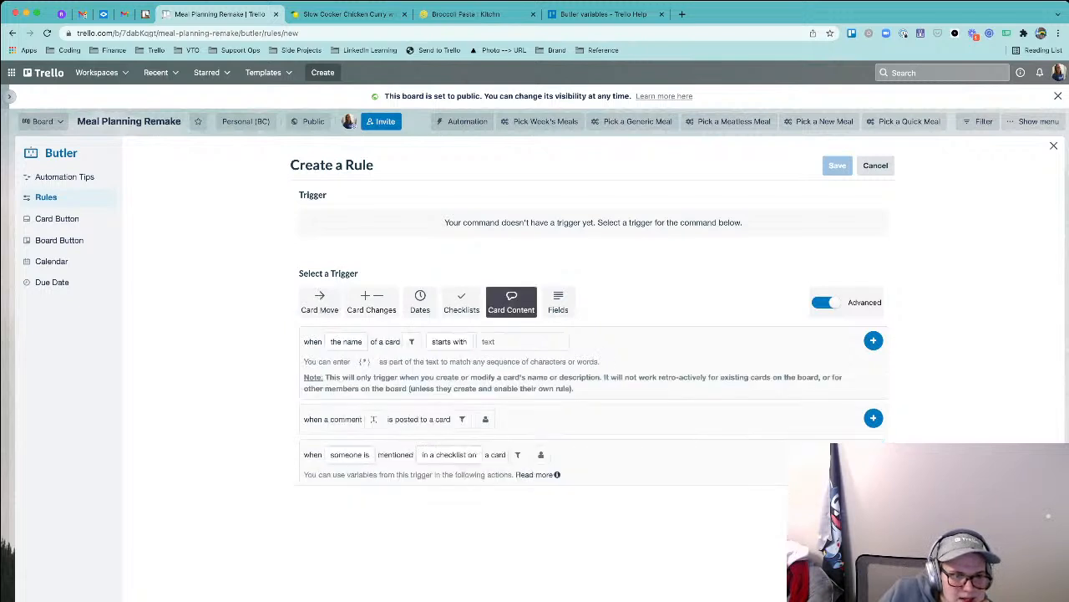
pyautogui.click(346, 341)
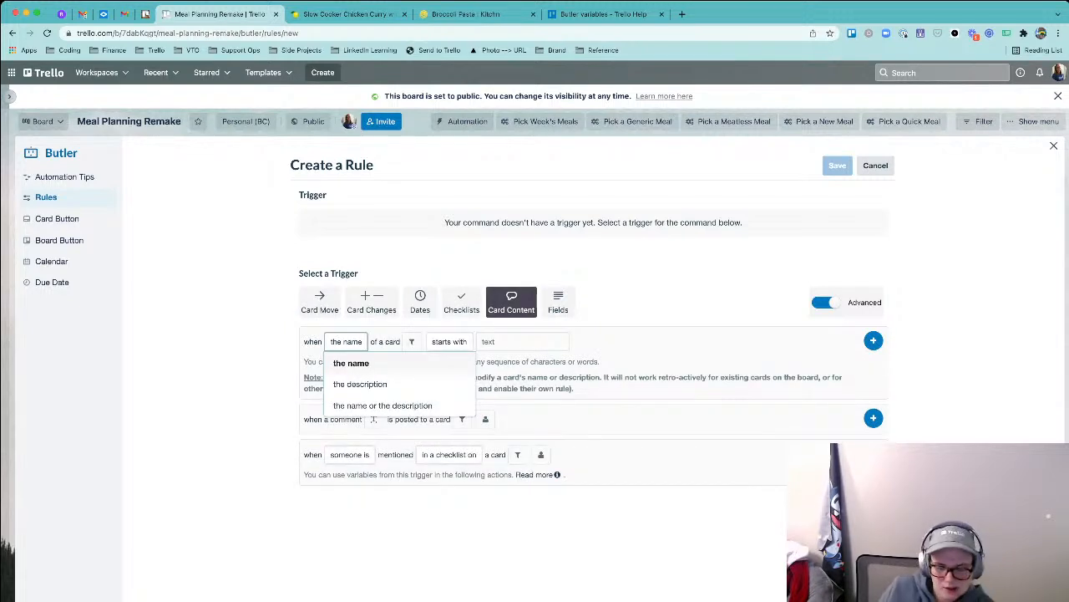
pyautogui.click(351, 363)
pyautogui.click(449, 341)
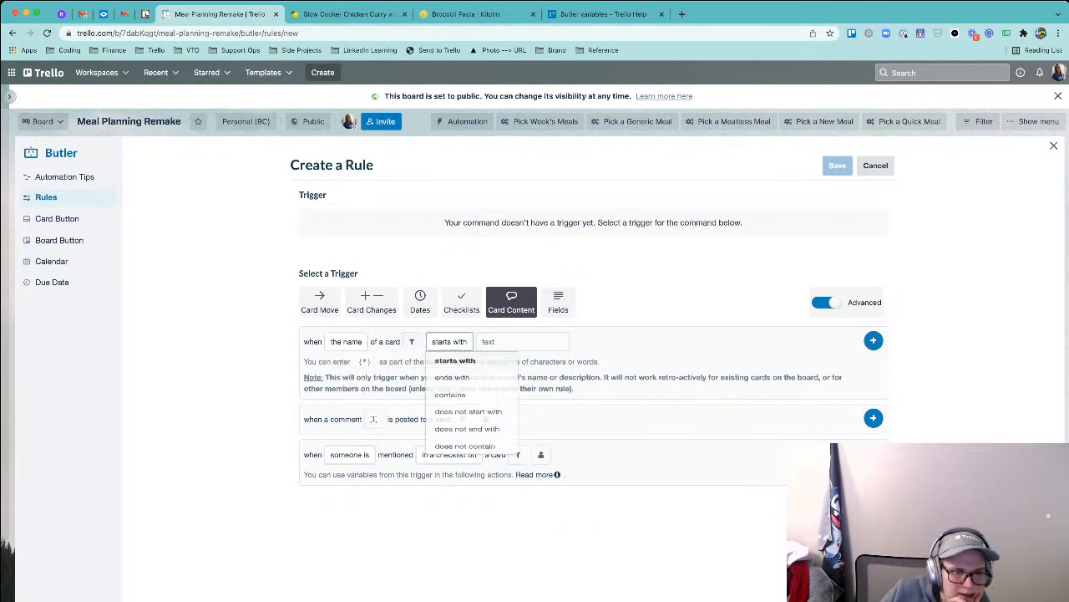
pyautogui.click(449, 405)
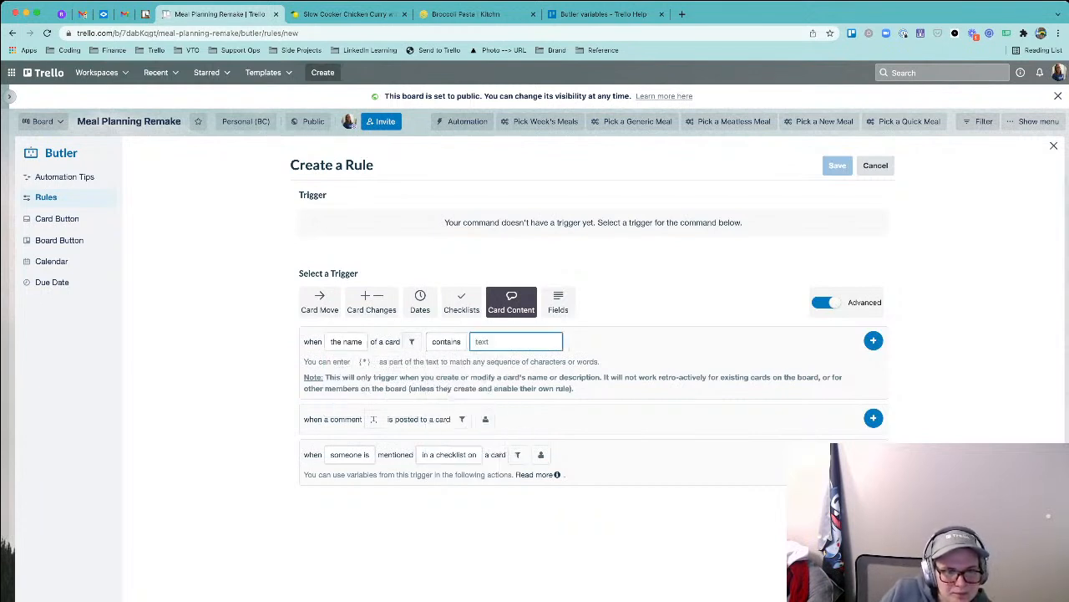
pyautogui.write('salt')
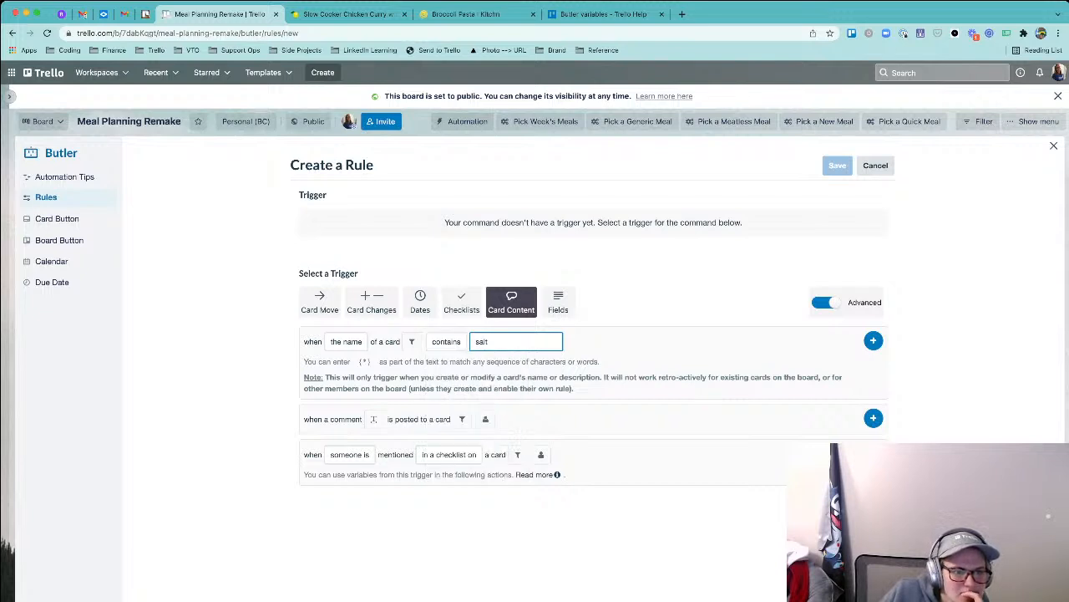
# - Limit the trigger to cards in list Shopping List and add an action that archives the card
pyautogui.click(411, 342)
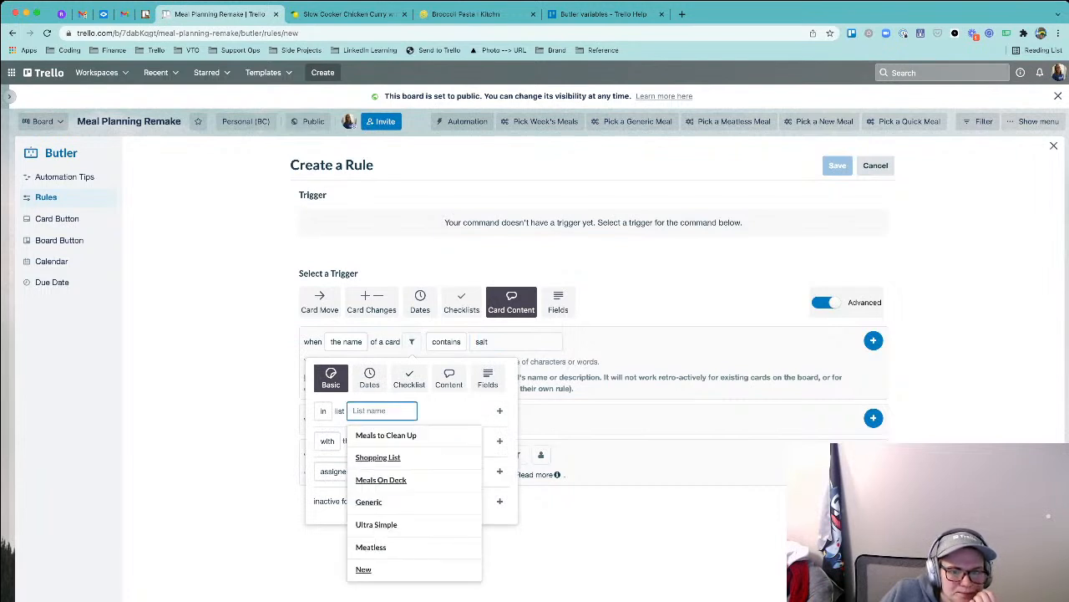
pyautogui.click(378, 457)
pyautogui.click(500, 410)
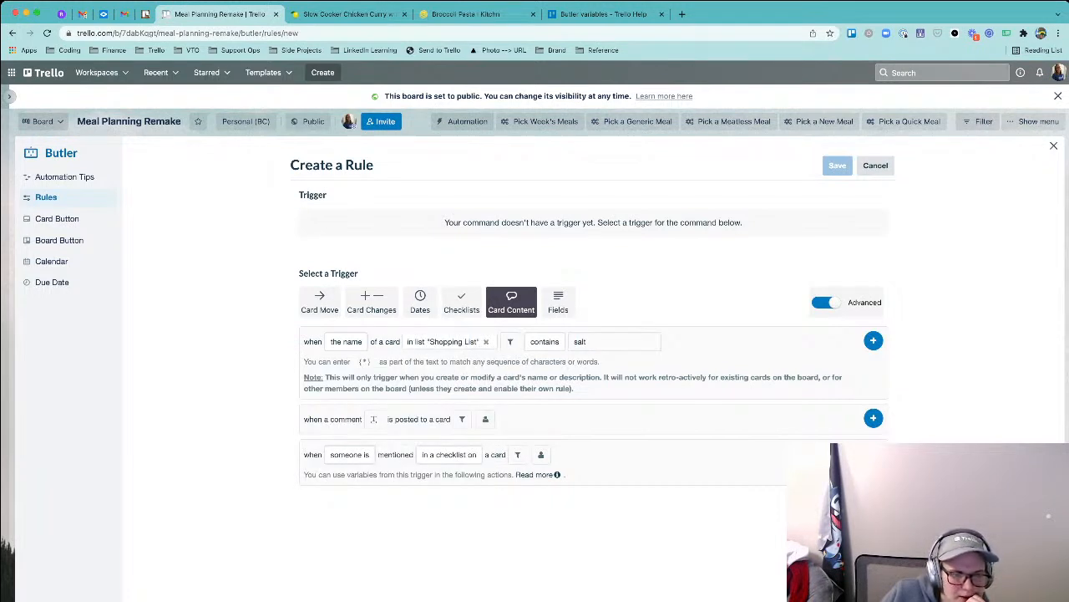
pyautogui.click(874, 341)
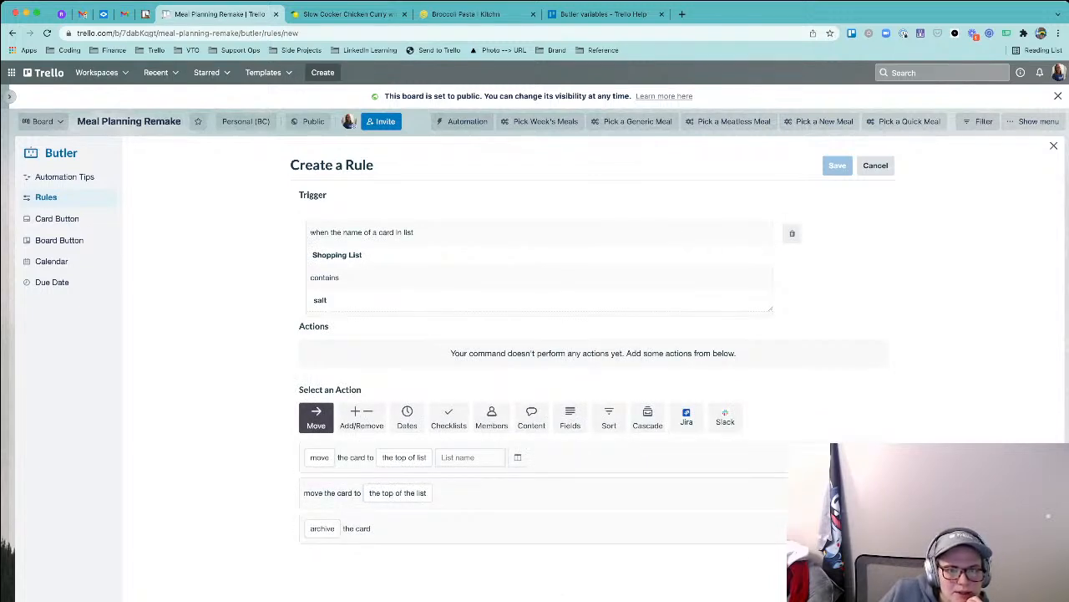
pyautogui.click(873, 528)
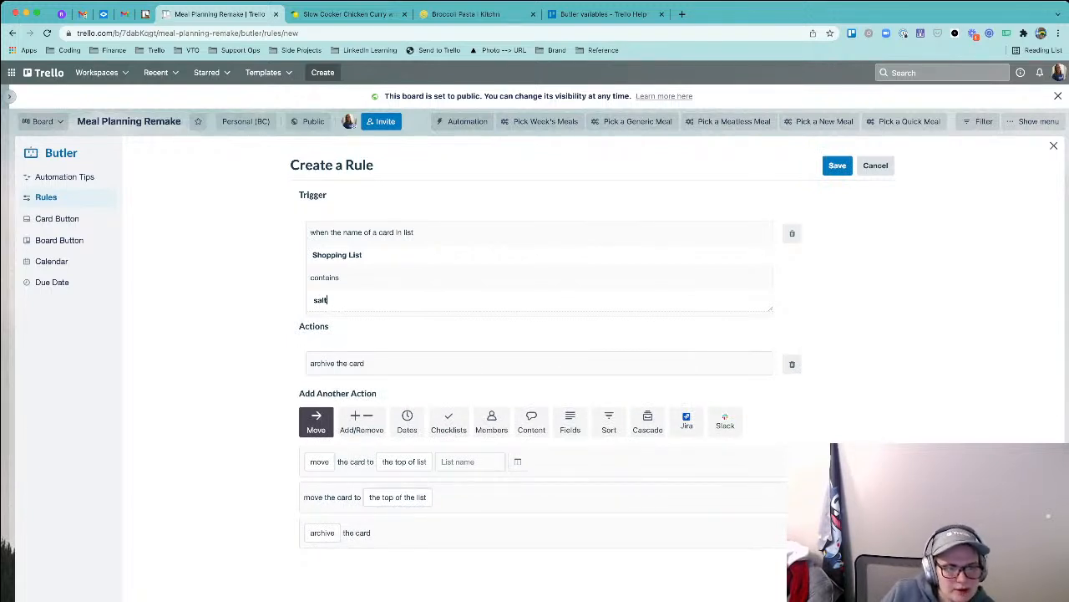
pyautogui.write(',pepper,')
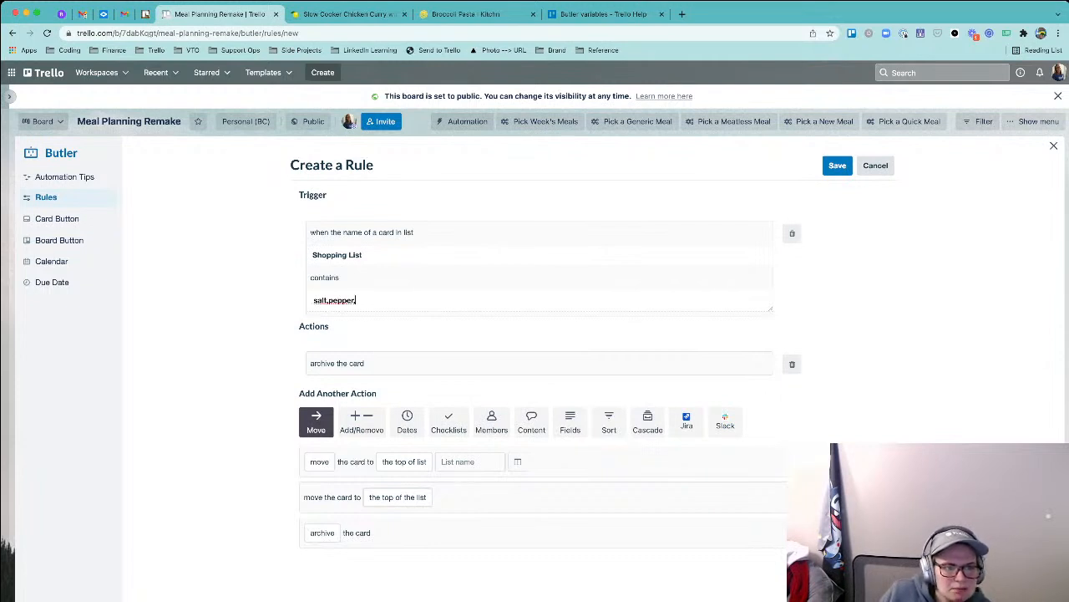
pyautogui.press('BackSpace')
pyautogui.press('BackSpace')
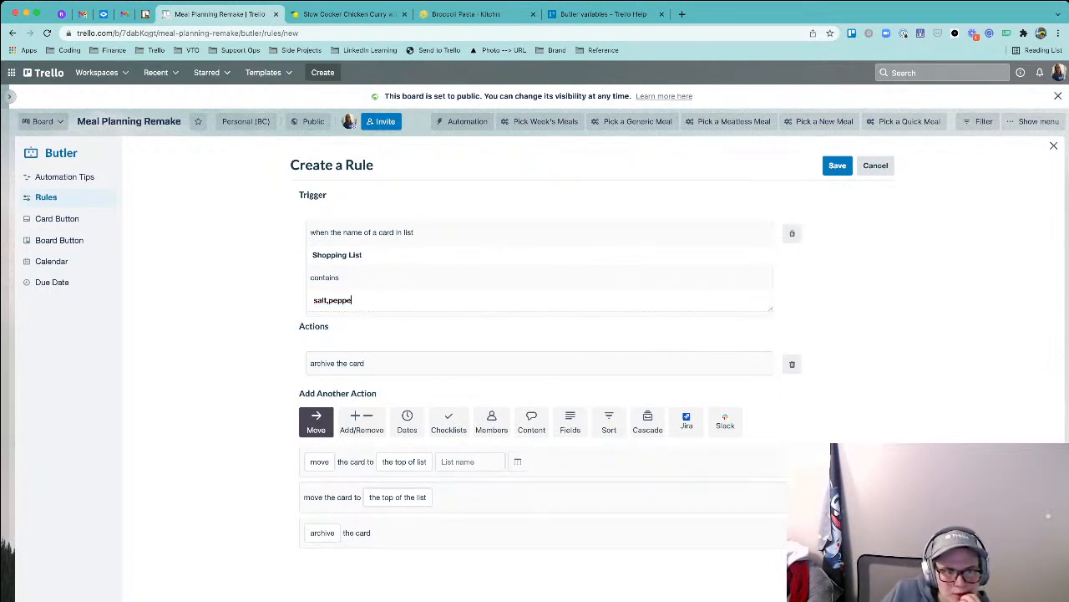
pyautogui.press('BackSpace')
pyautogui.press('BackSpace')
pyautogui.press('BackSpace')
pyautogui.press('BackSpace')
pyautogui.press('BackSpace')
pyautogui.press('BackSpace')
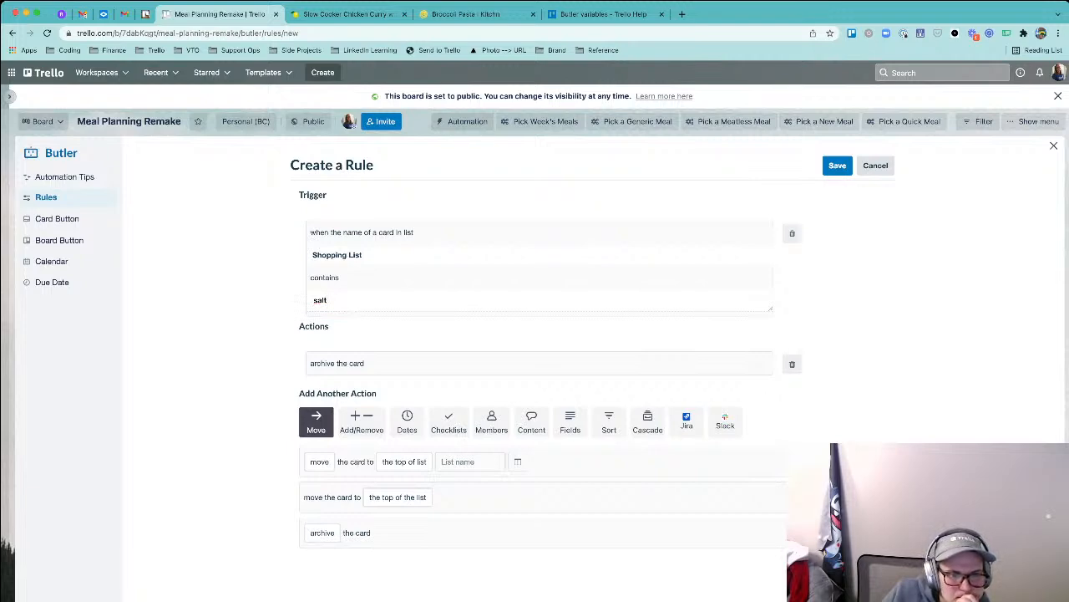
# - Check the Butler variables article, save the rule archiving Shopping List cards that contain "salt", and look over the rules list
pyautogui.click(590, 14)
pyautogui.scroll(8, 618, 334)
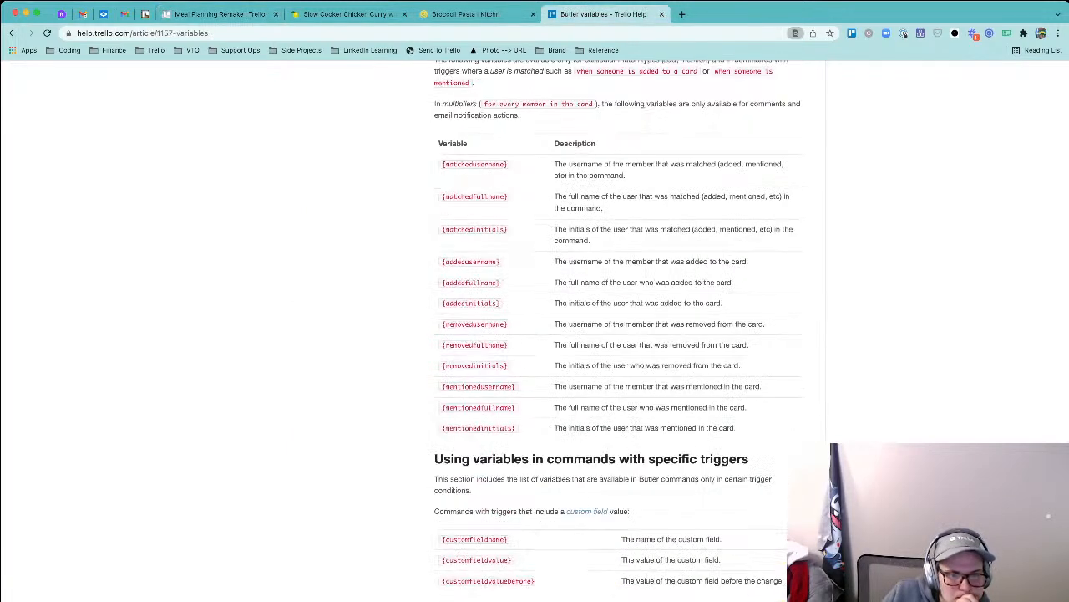
pyautogui.scroll(15, 618, 334)
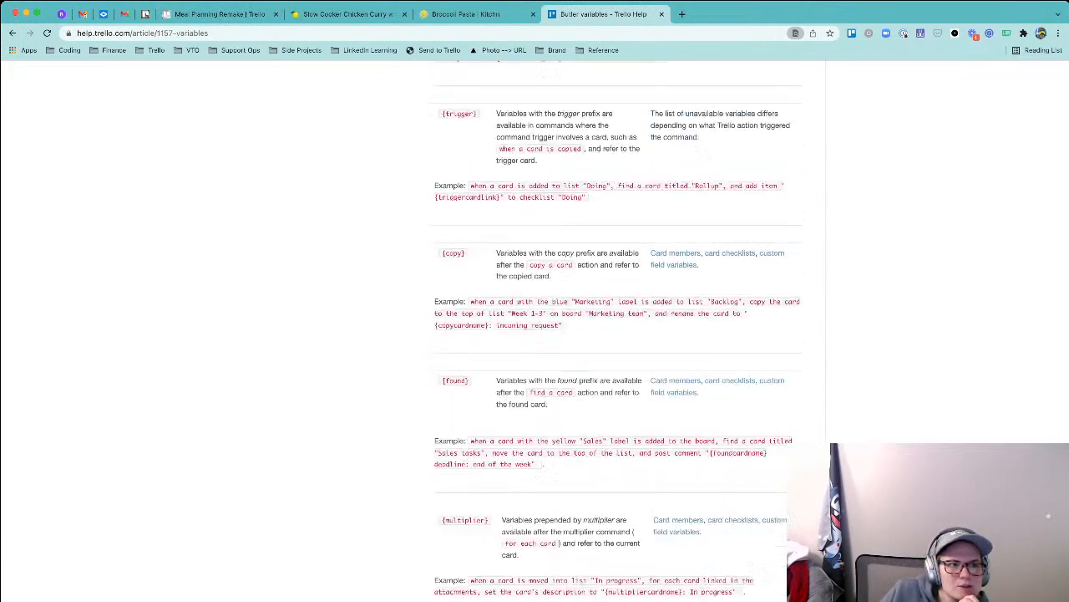
pyautogui.scroll(6, 618, 335)
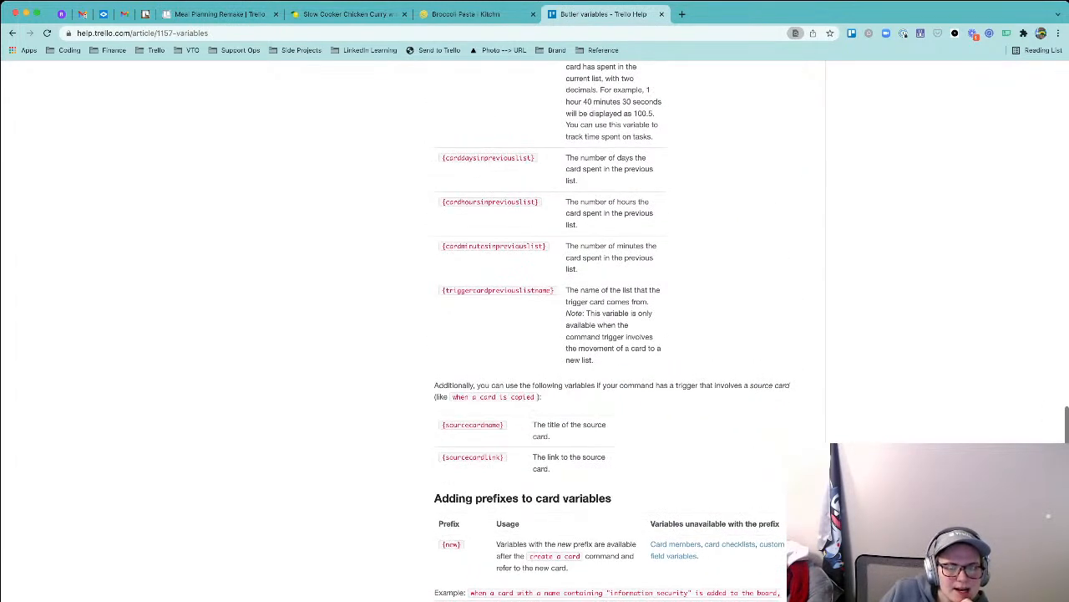
pyautogui.click(218, 14)
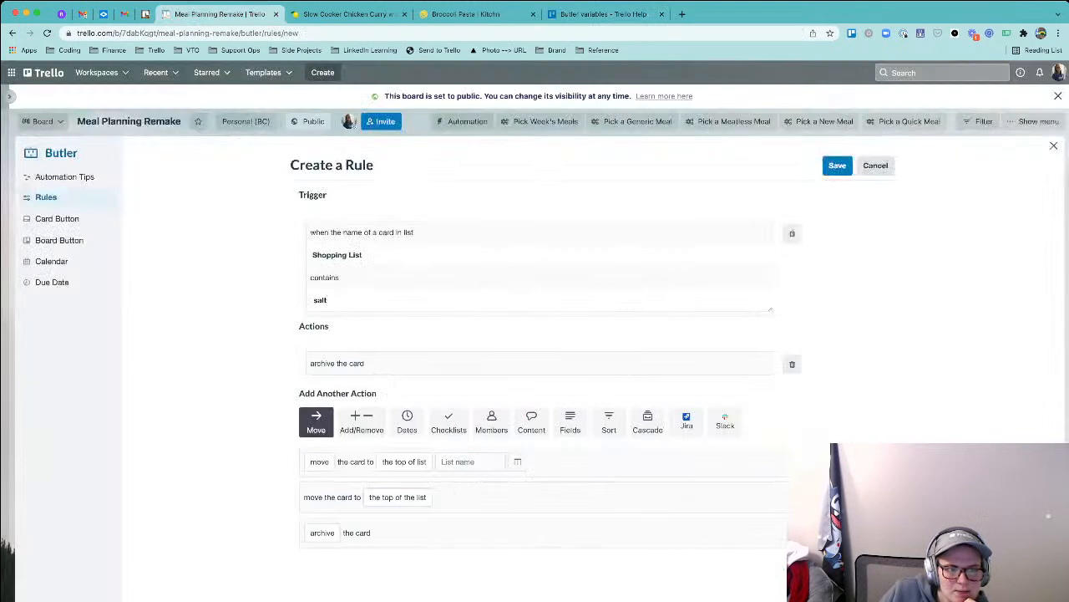
pyautogui.click(837, 166)
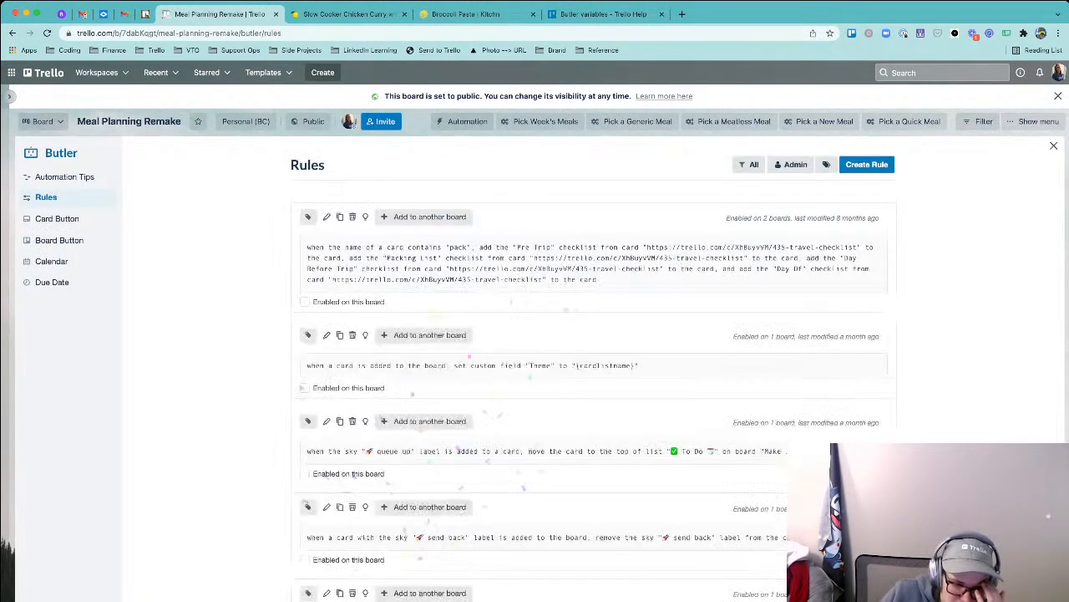
pyautogui.scroll(-13, 593, 376)
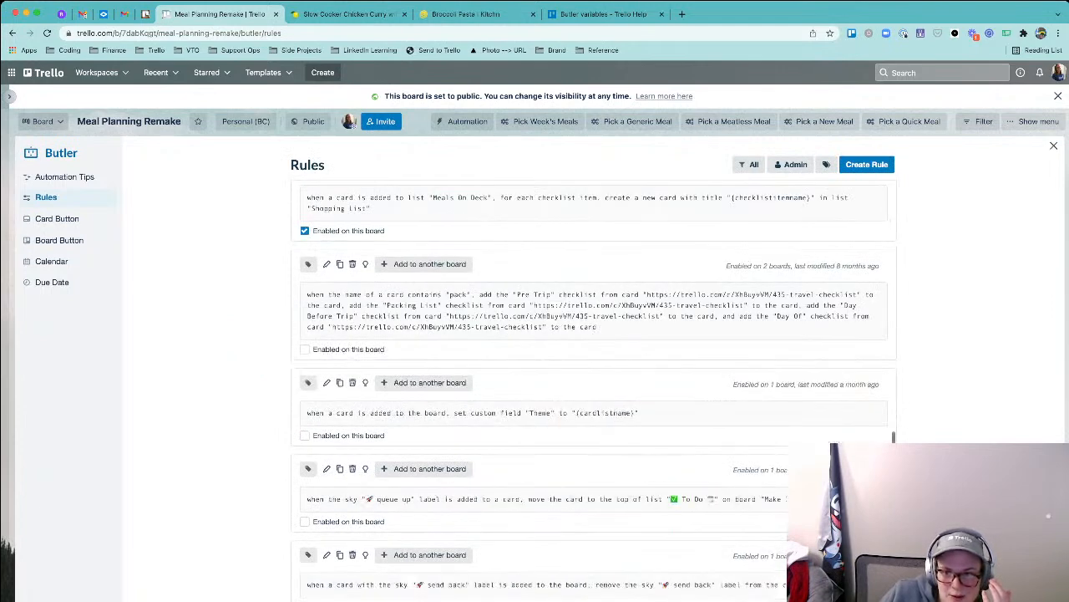
pyautogui.scroll(5, 593, 376)
pyautogui.scroll(10, 593, 393)
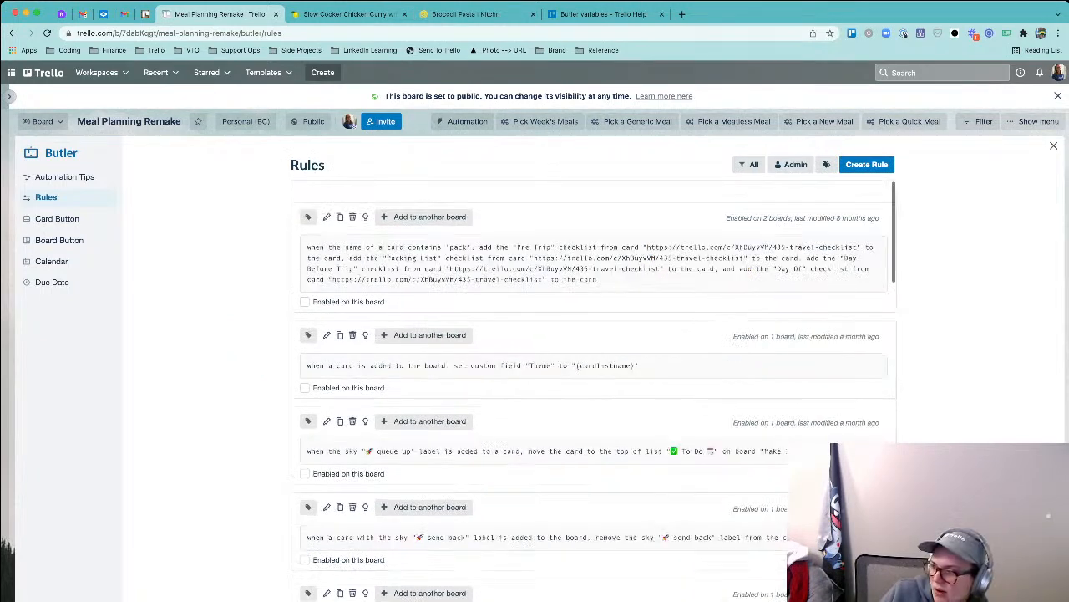
# - Return to the board and archive the "1 teaspoon salt" card in Shopping List
pyautogui.press('Escape')
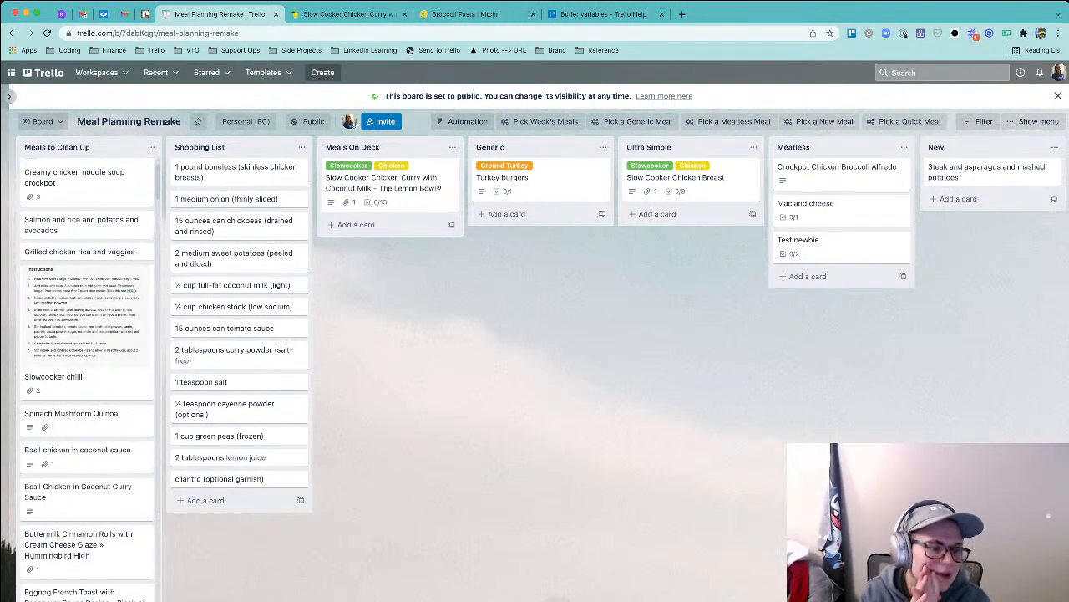
pyautogui.click(301, 382)
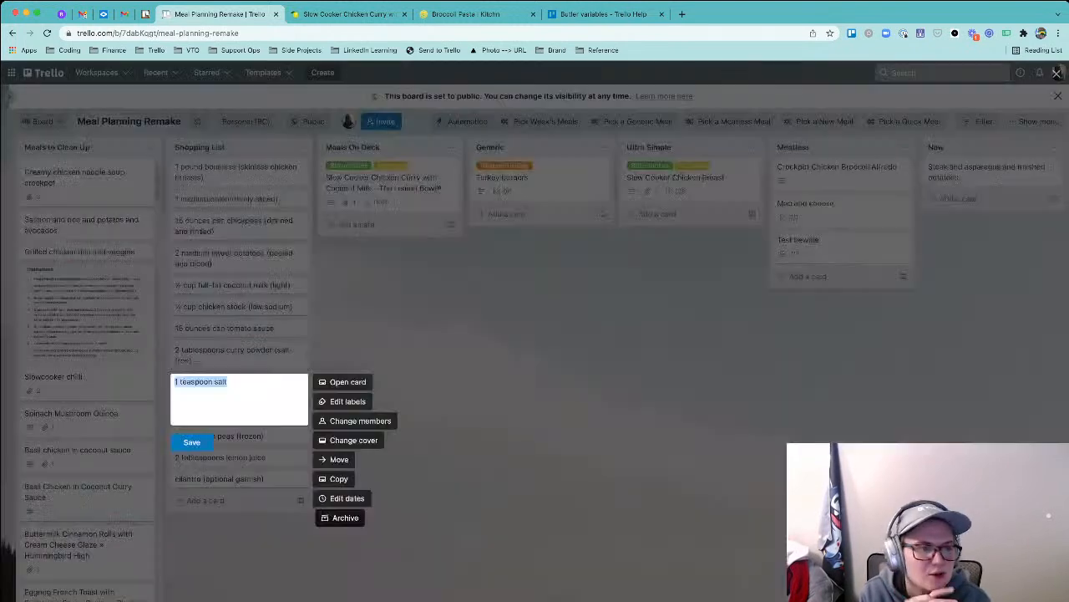
pyautogui.click(340, 518)
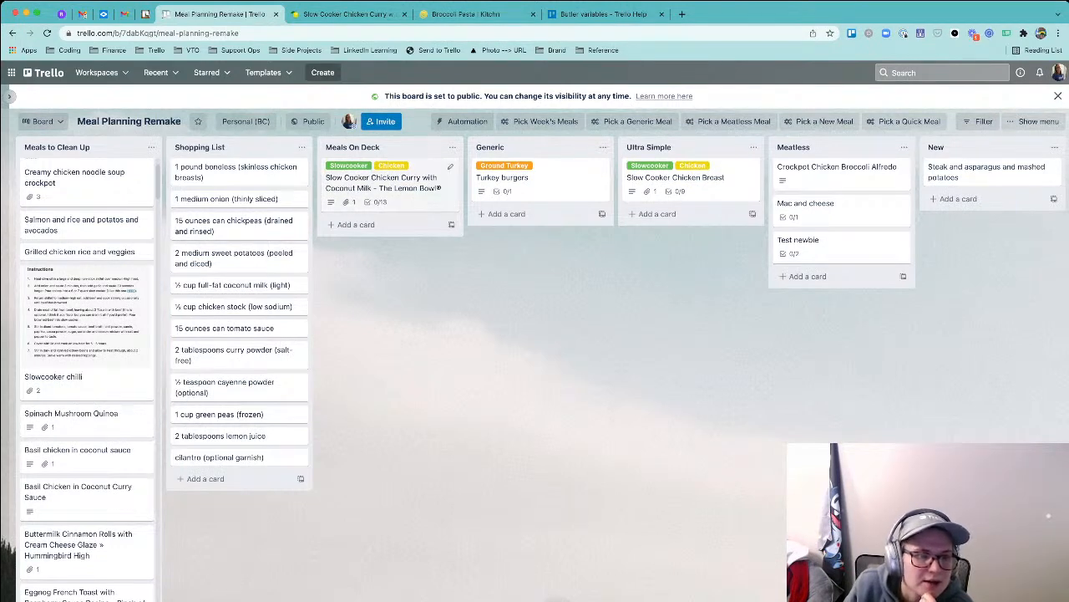
# - Review the description and Ingredients checklist of the Slow Cooker Chicken Curry card in Meals On Deck, and close the card
pyautogui.click(384, 181)
pyautogui.scroll(-5, 493, 376)
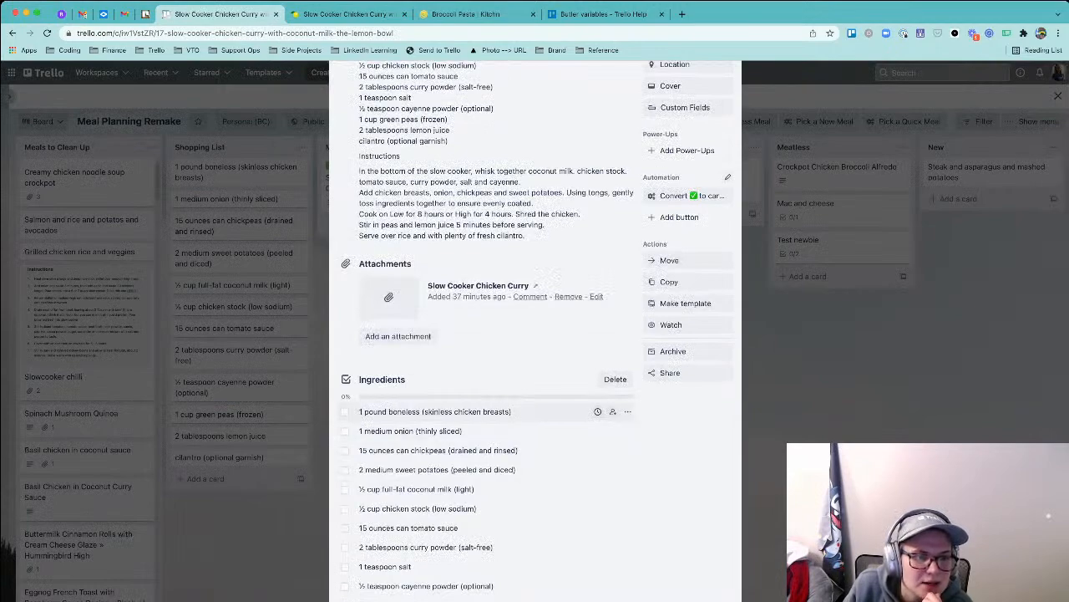
pyautogui.scroll(3, 535, 334)
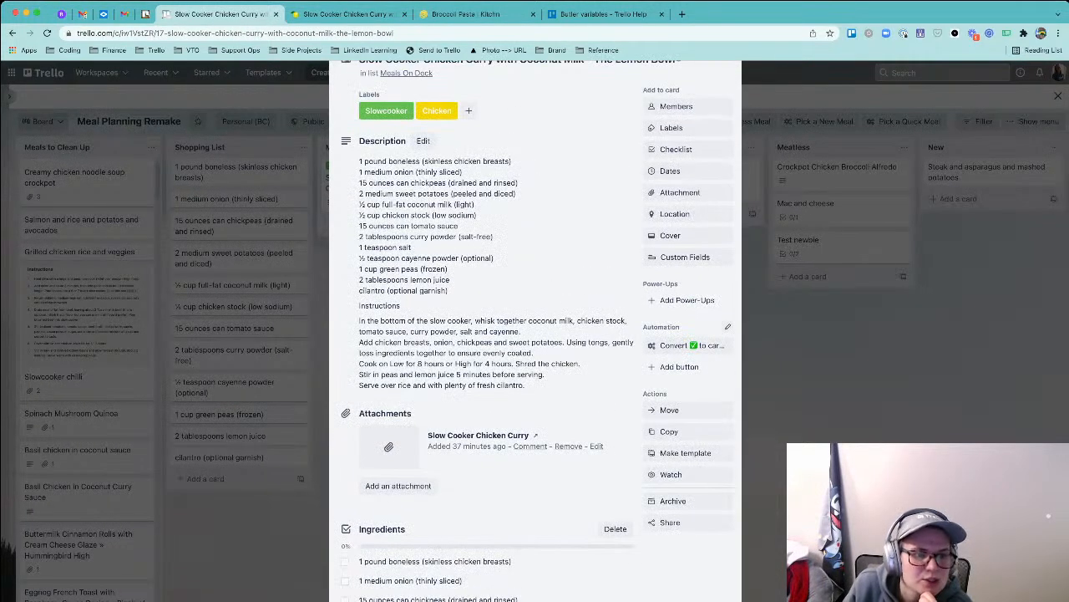
pyautogui.scroll(-4, 493, 393)
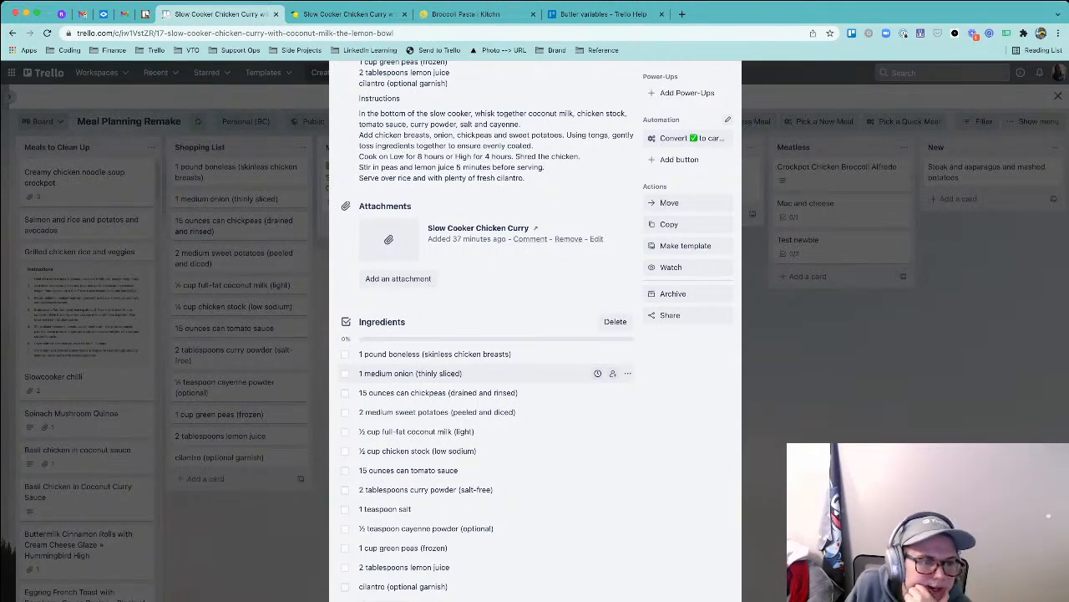
pyautogui.press('Escape')
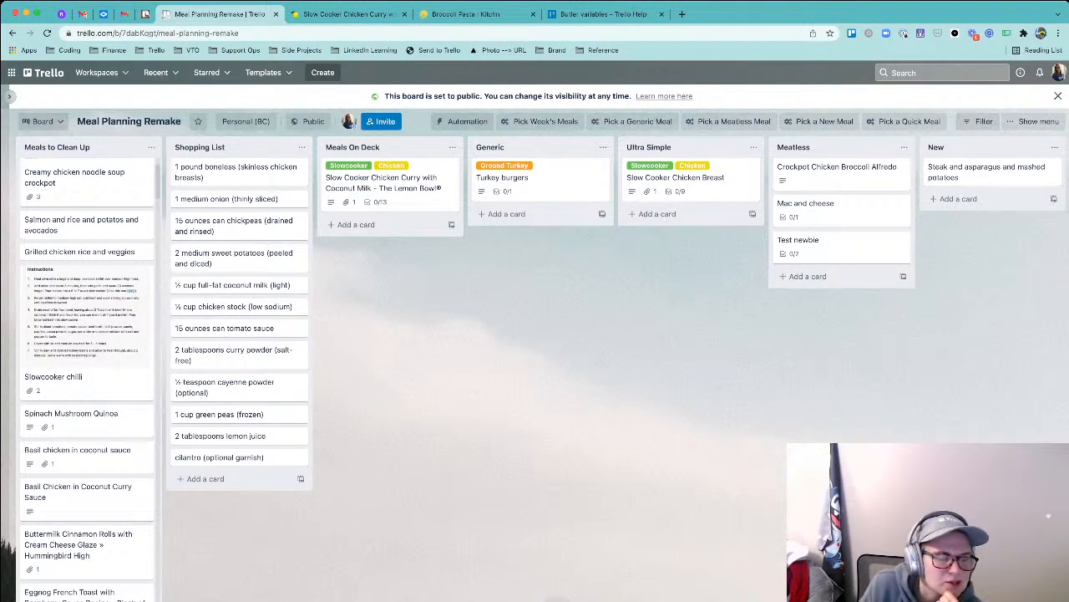
# - Open the list of automation rules for the board
pyautogui.click(462, 121)
pyautogui.click(468, 177)
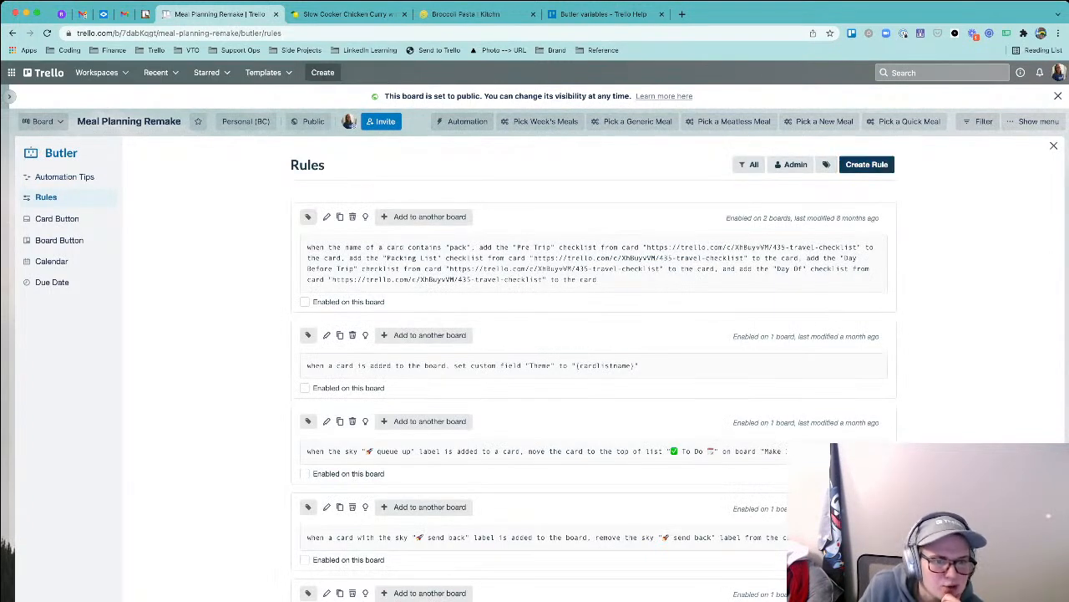
pyautogui.click(866, 165)
pyautogui.click(593, 261)
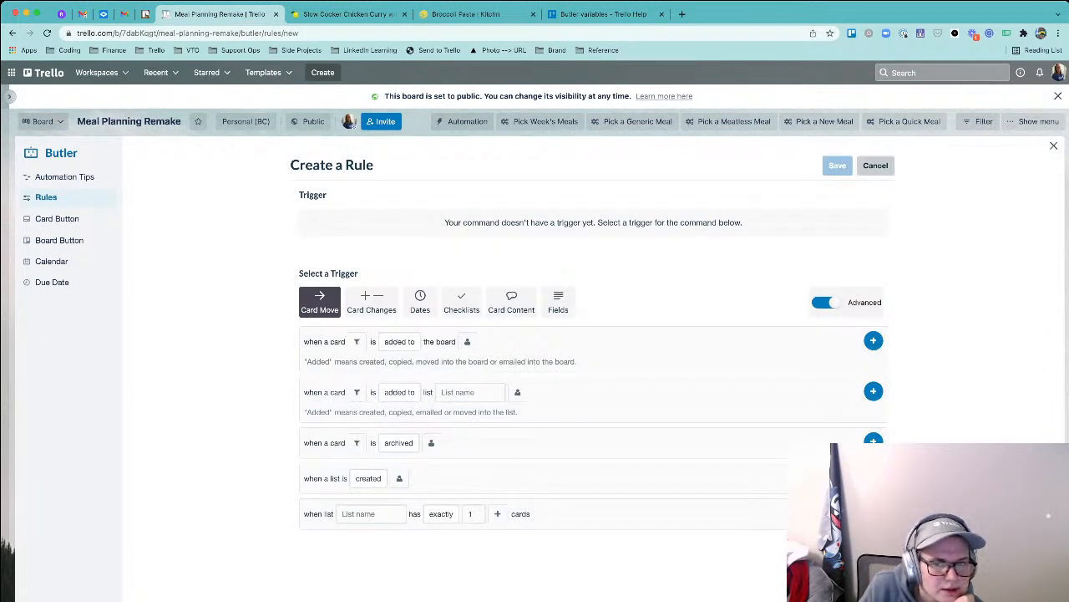
pyautogui.click(876, 166)
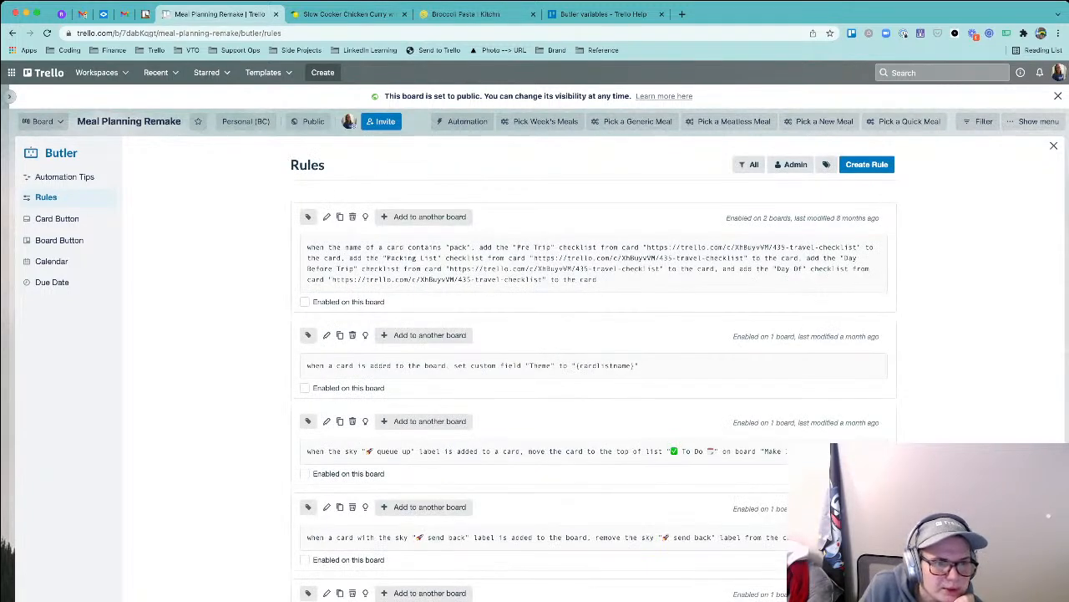
pyautogui.click(867, 165)
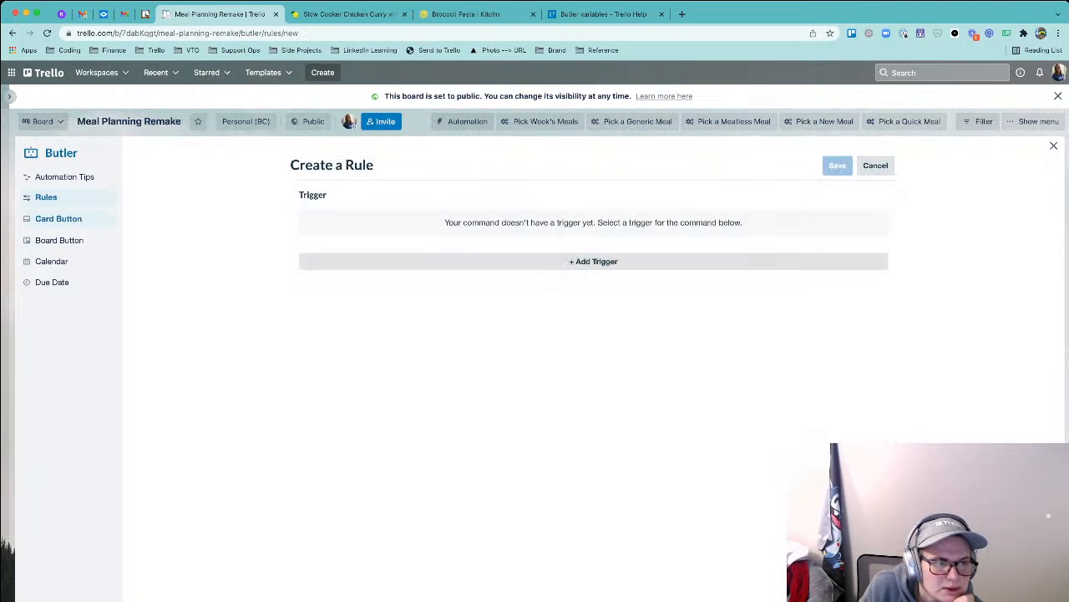
pyautogui.click(60, 240)
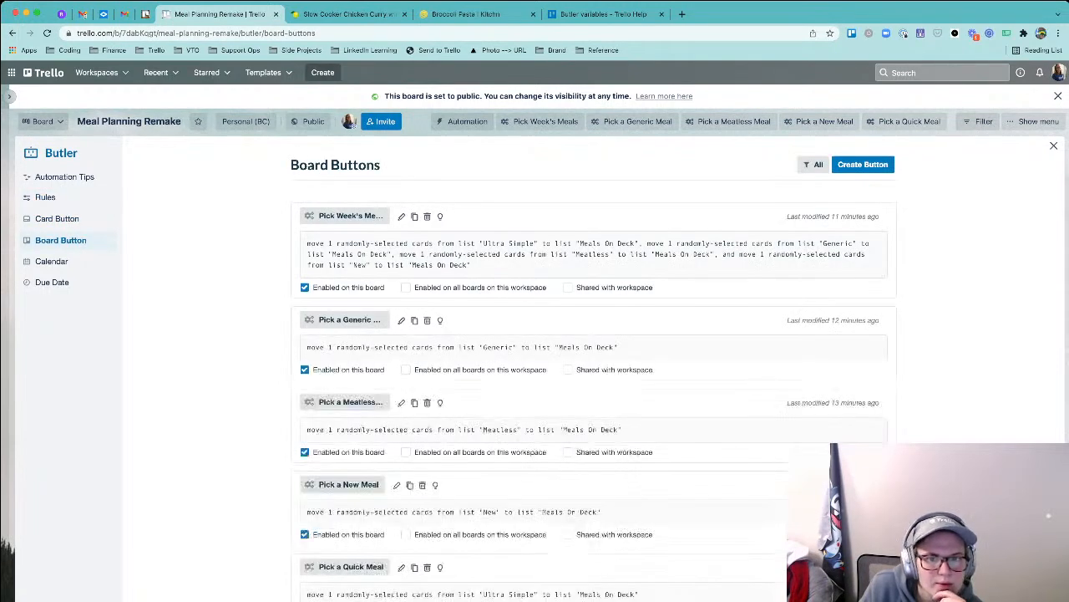
pyautogui.click(45, 198)
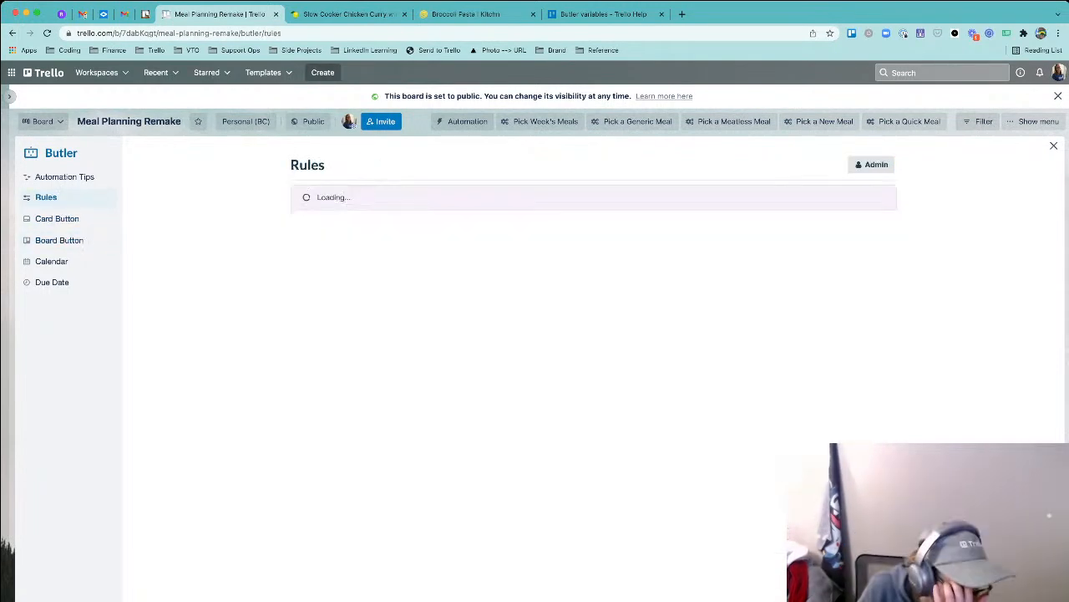
# - Start a new rule and browse the trigger types to the card content trigger based on the name of a card
pyautogui.click(866, 164)
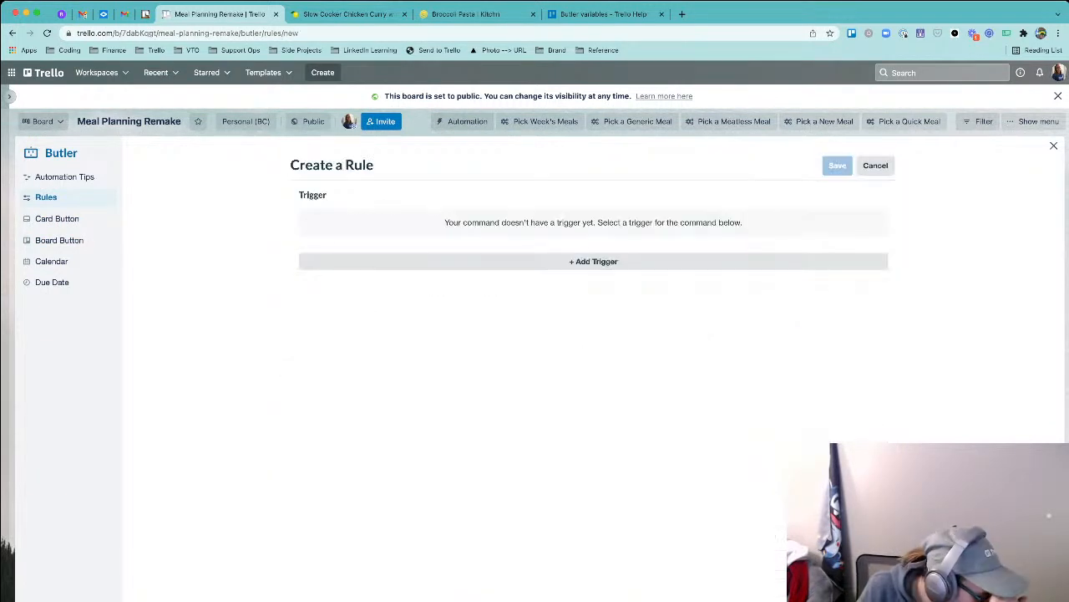
pyautogui.click(593, 261)
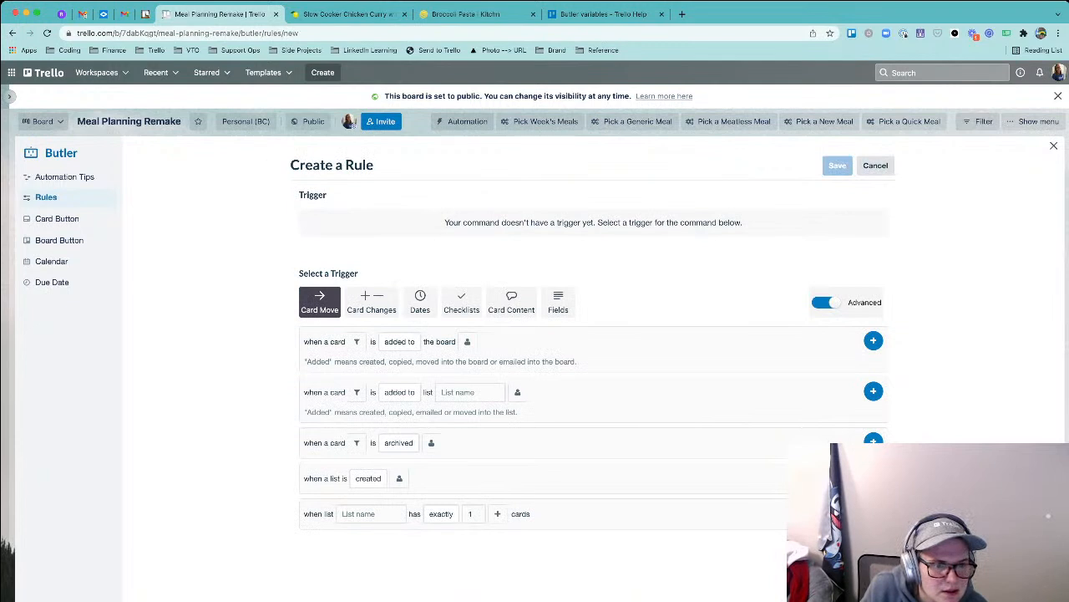
pyautogui.click(400, 342)
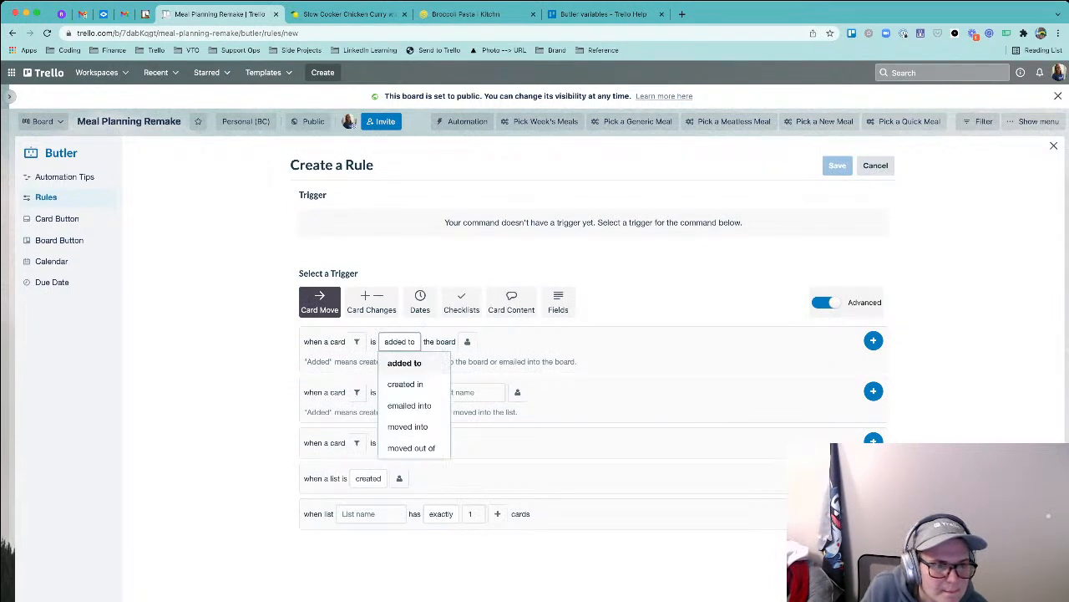
pyautogui.click(399, 342)
pyautogui.click(400, 342)
pyautogui.click(400, 342)
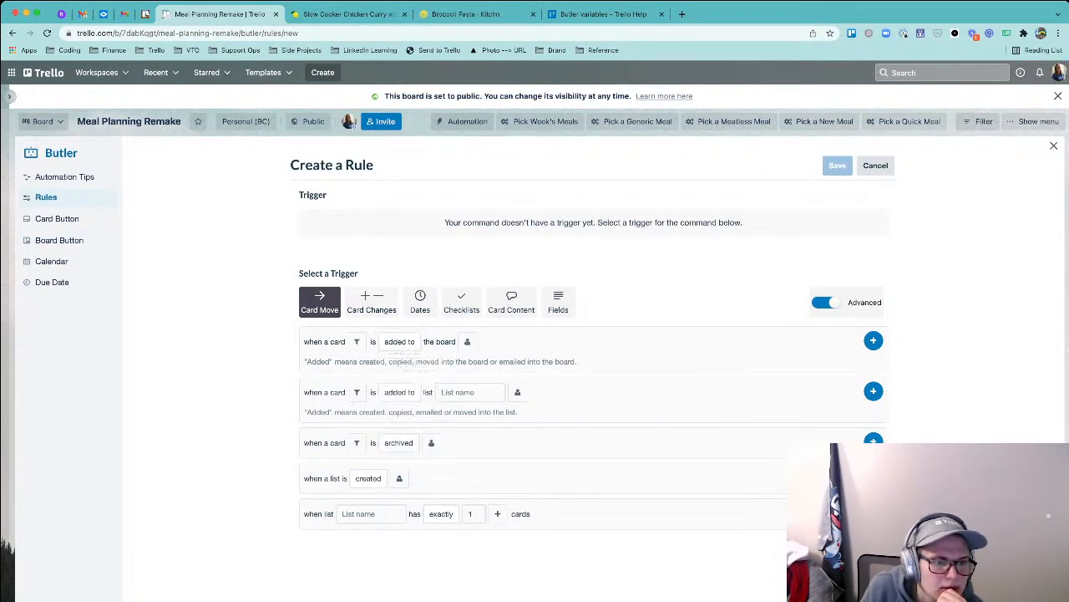
pyautogui.click(372, 301)
pyautogui.click(319, 300)
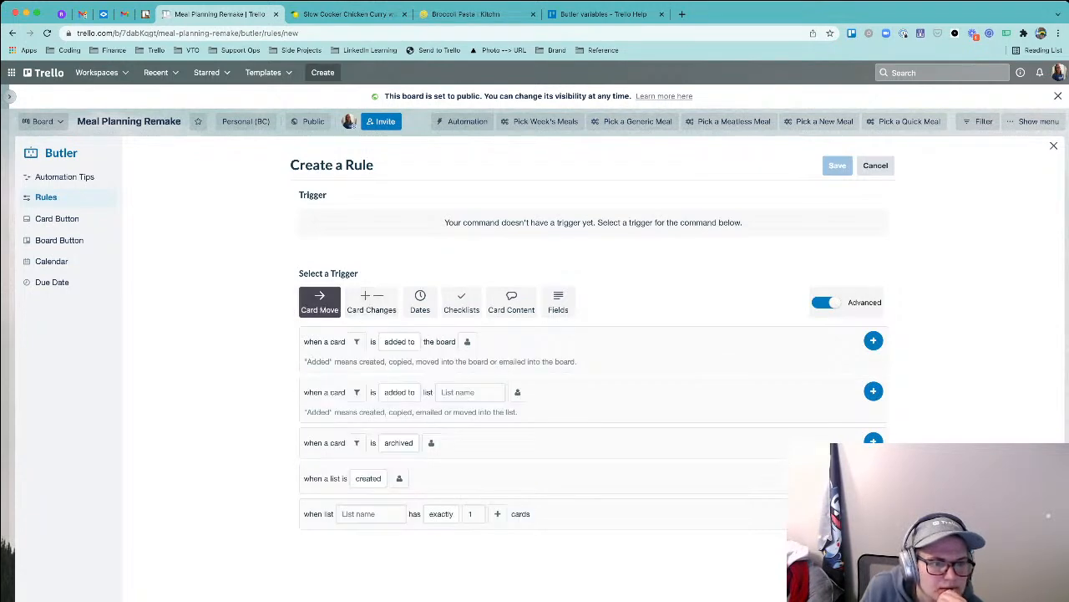
pyautogui.click(512, 301)
pyautogui.click(346, 342)
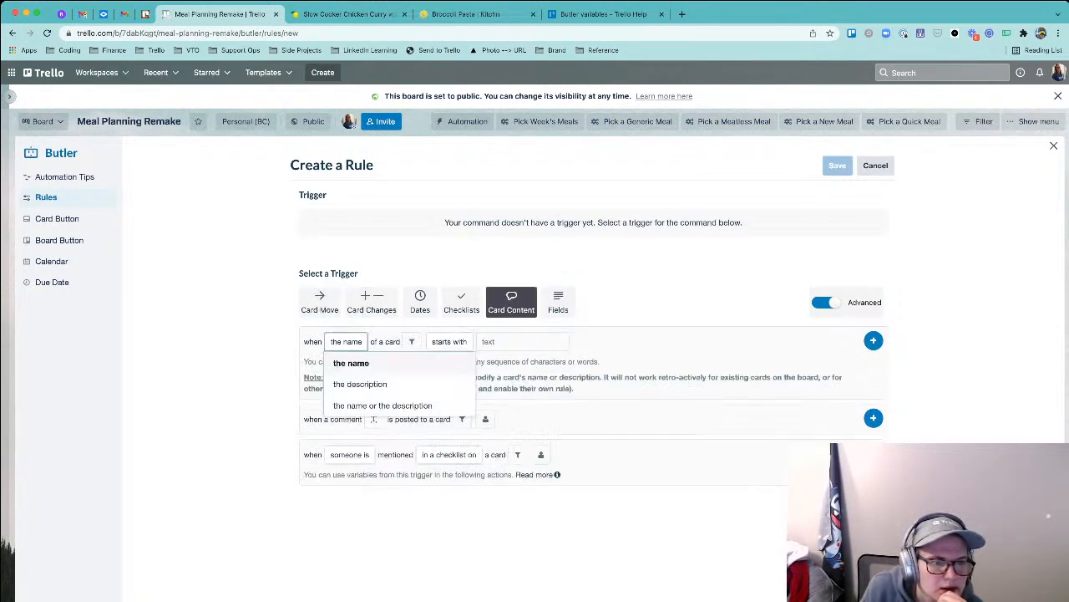
# - Limit the card name trigger to cards in list Shopping List and set its condition to contains
pyautogui.click(412, 342)
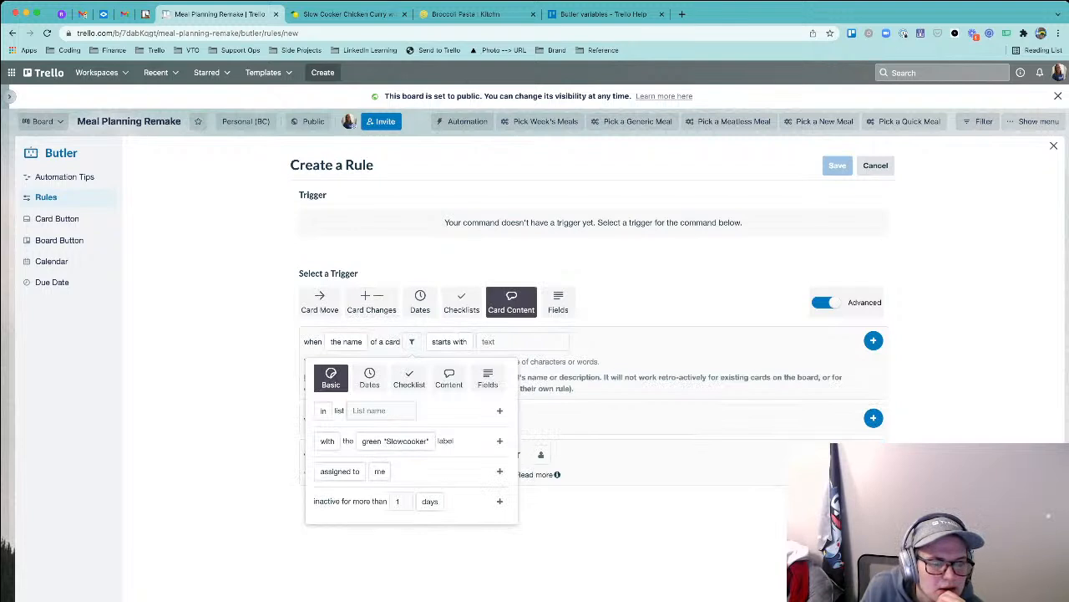
pyautogui.click(382, 411)
pyautogui.click(381, 455)
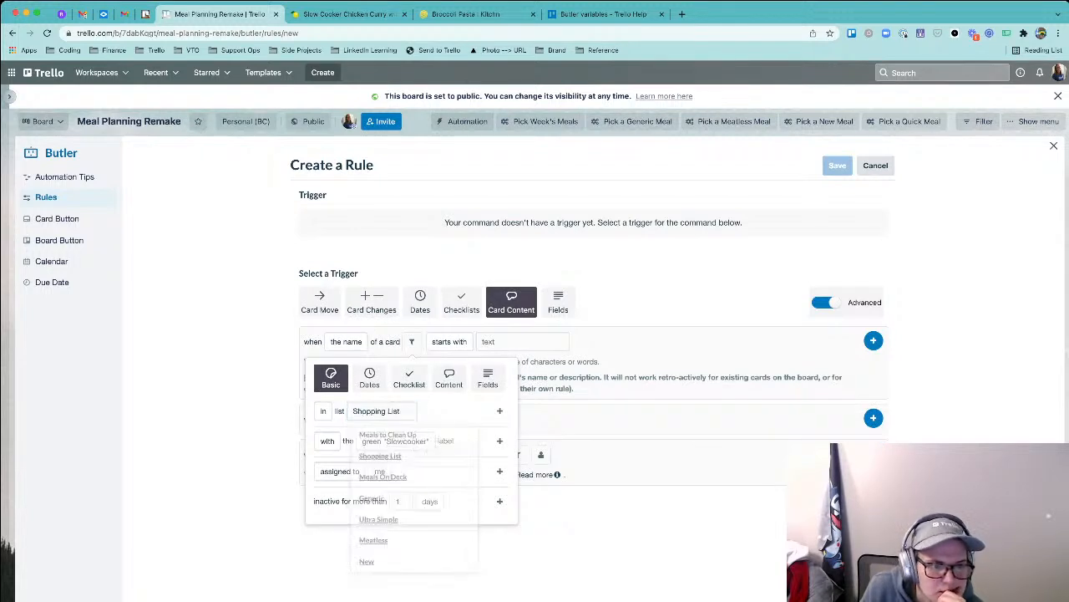
pyautogui.click(500, 411)
pyautogui.click(548, 342)
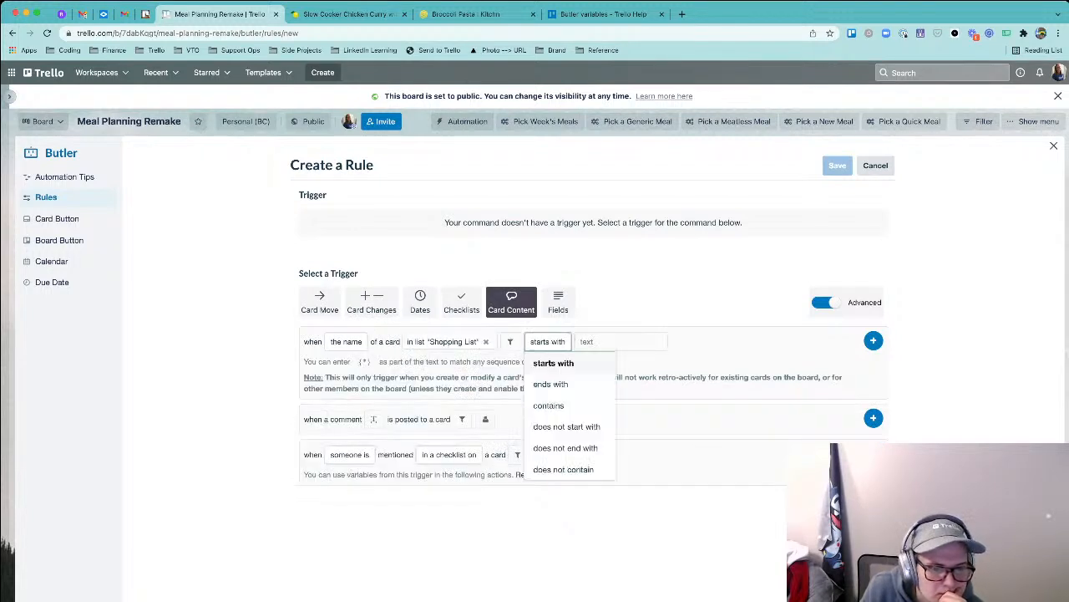
pyautogui.click(548, 405)
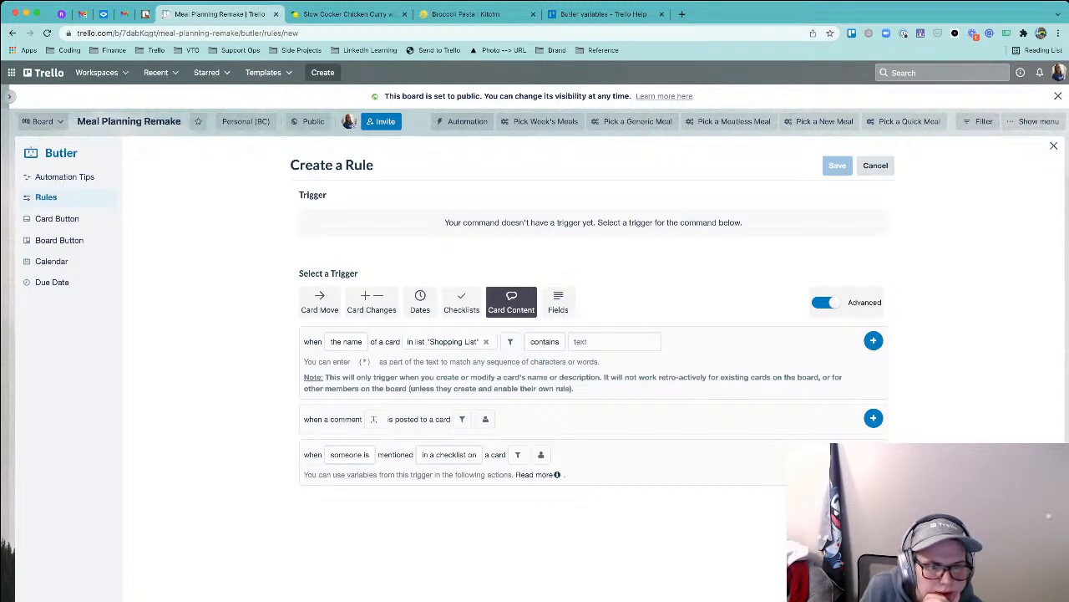
pyautogui.click(545, 341)
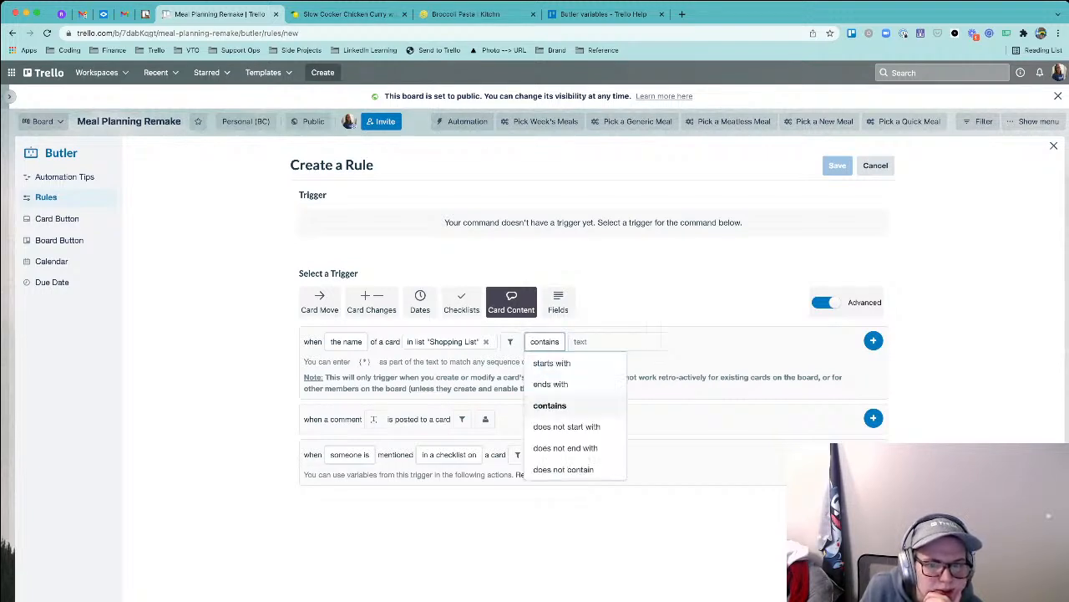
pyautogui.click(614, 341)
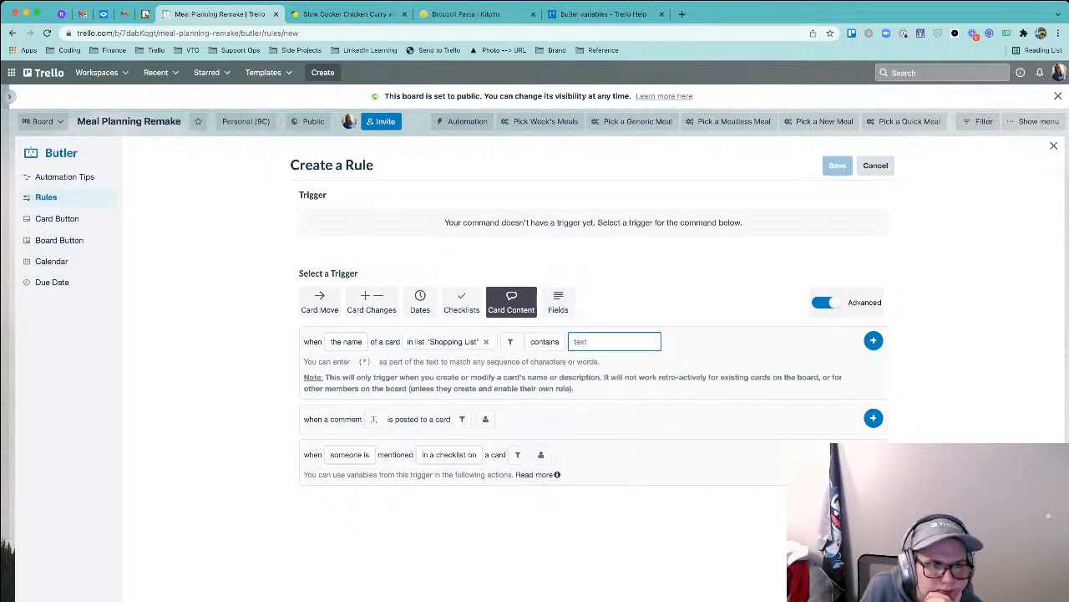
pyautogui.press('Return')
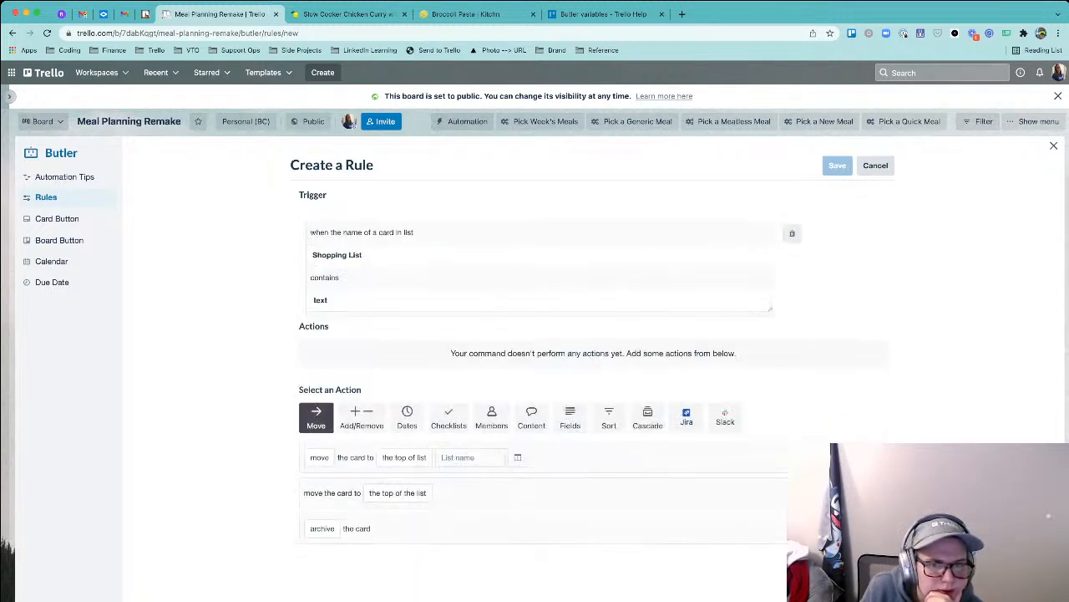
pyautogui.click(362, 255)
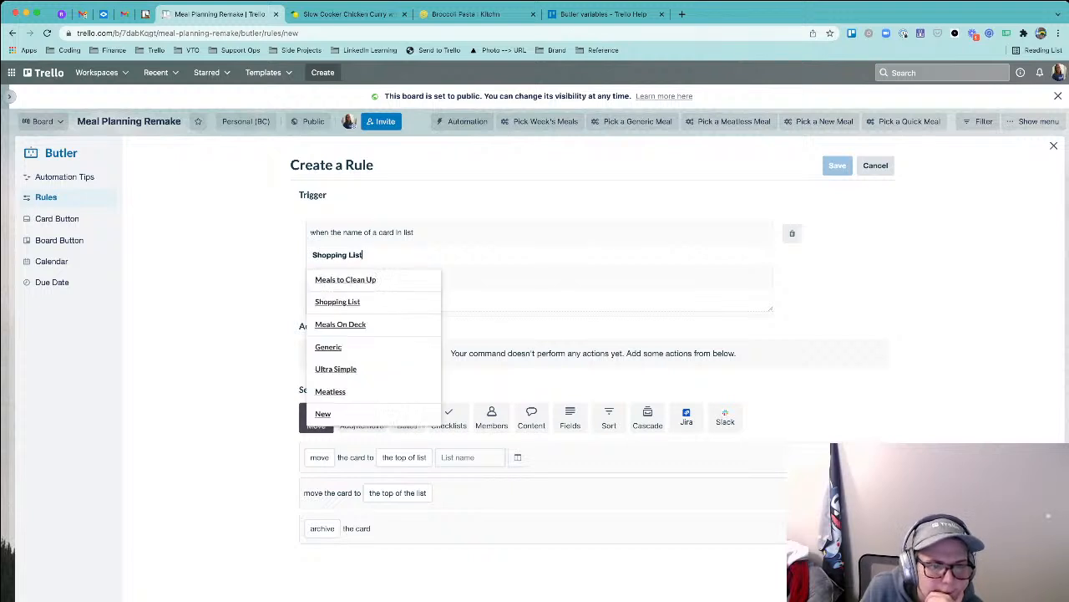
pyautogui.click(329, 300)
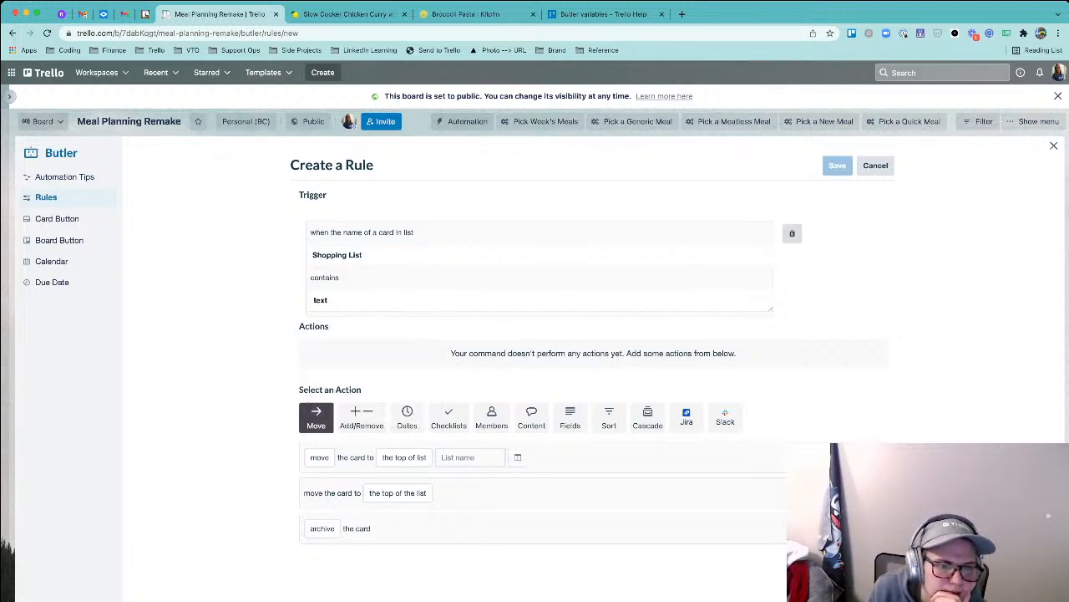
pyautogui.click(792, 234)
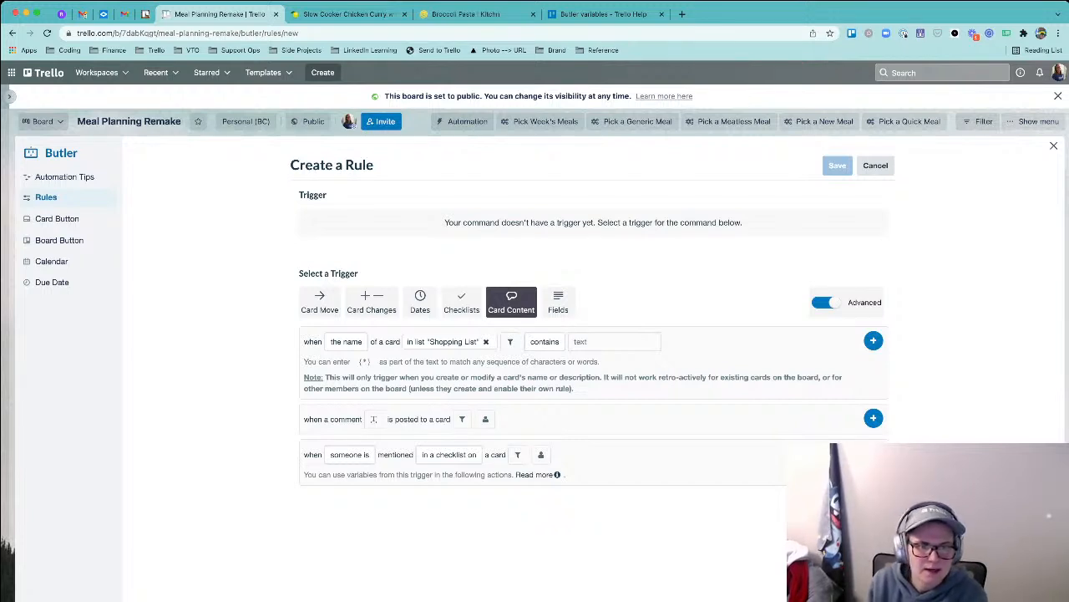
# - Set the card name trigger's contains text to "eggs,milk" and add the trigger to the rule
pyautogui.click(585, 341)
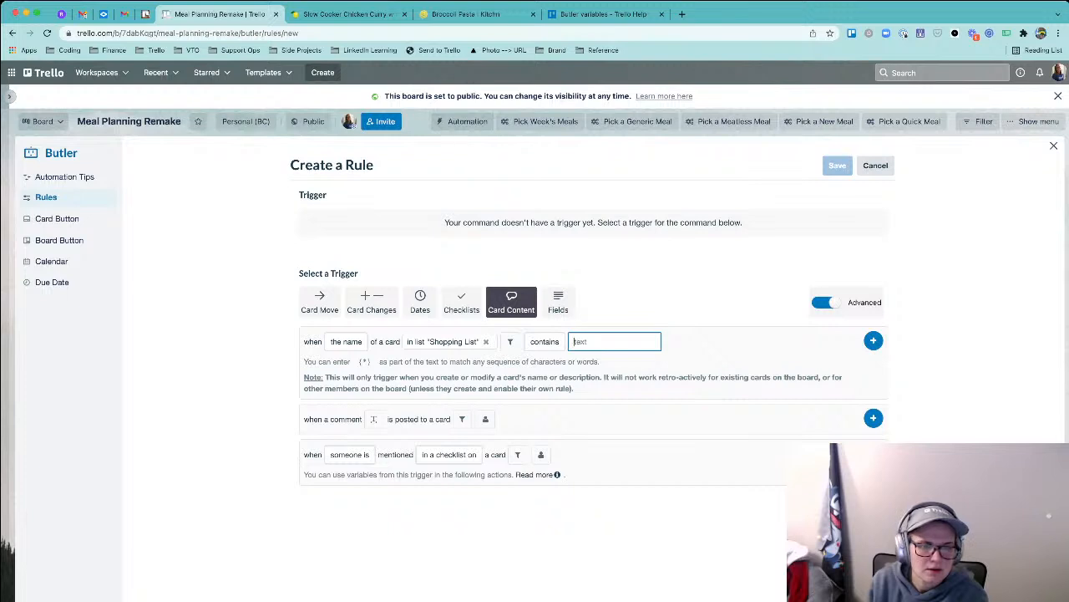
pyautogui.write('eggs, mil')
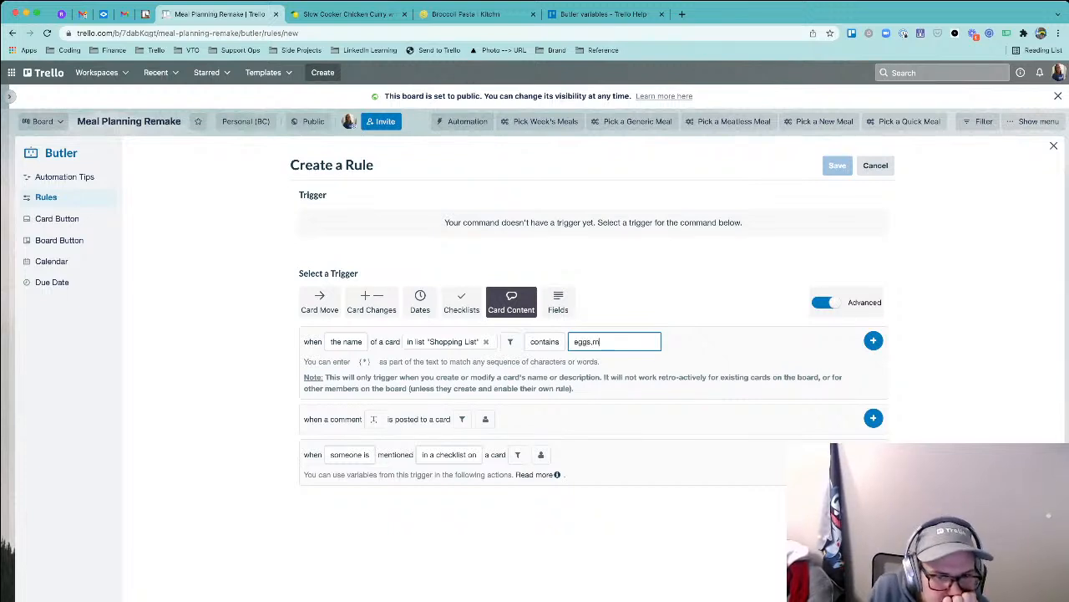
pyautogui.press('BackSpace')
pyautogui.press('BackSpace')
pyautogui.press('BackSpace')
pyautogui.write('milk')
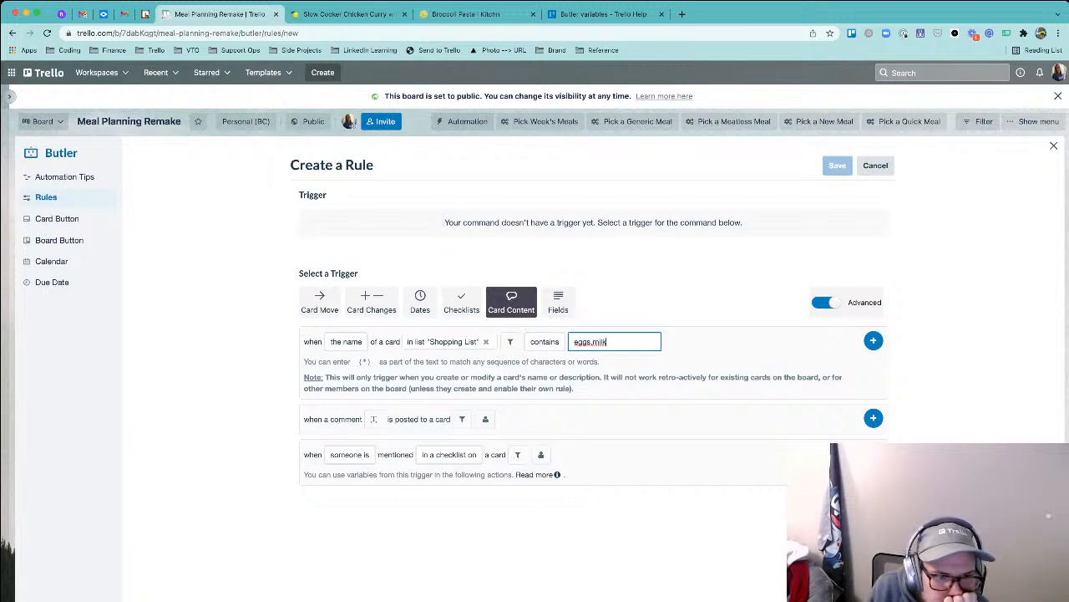
pyautogui.press('Return')
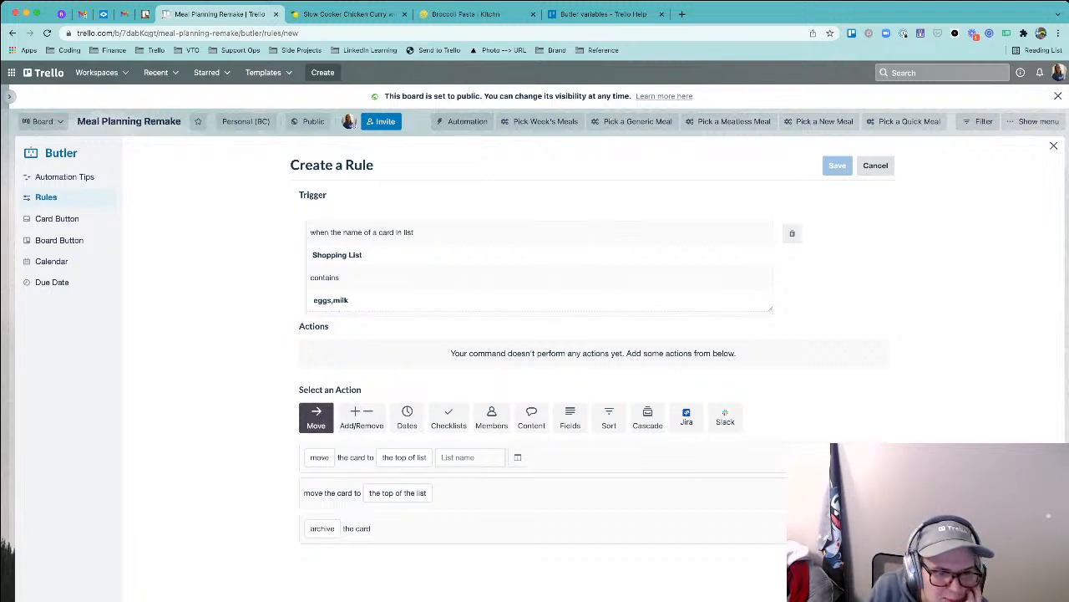
# - Give the rule an action that adds the purple label to the card, and save the rule
pyautogui.click(361, 417)
pyautogui.click(385, 541)
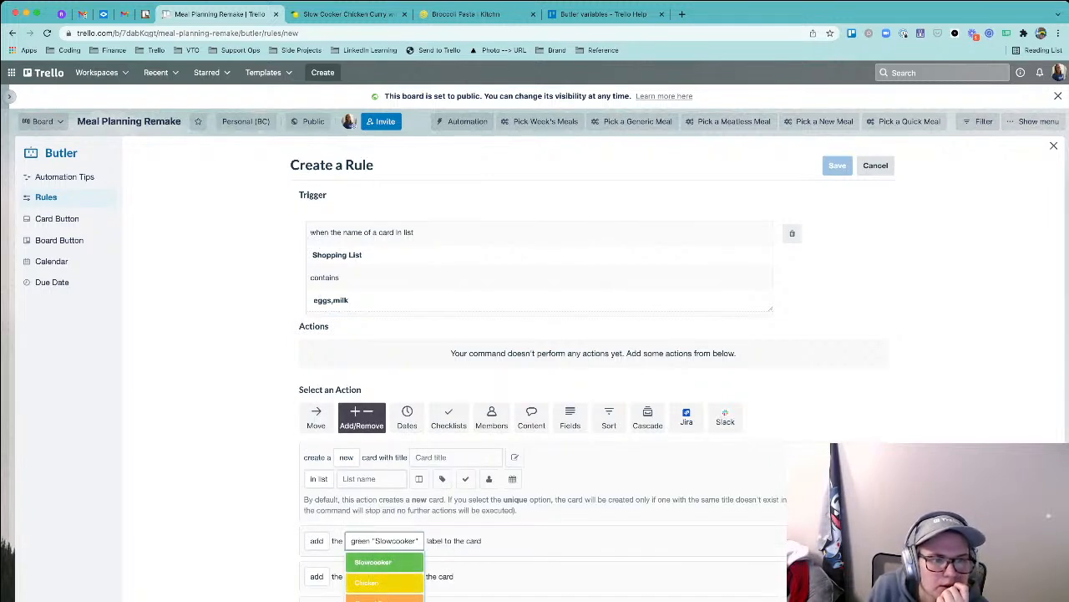
pyautogui.click(384, 600)
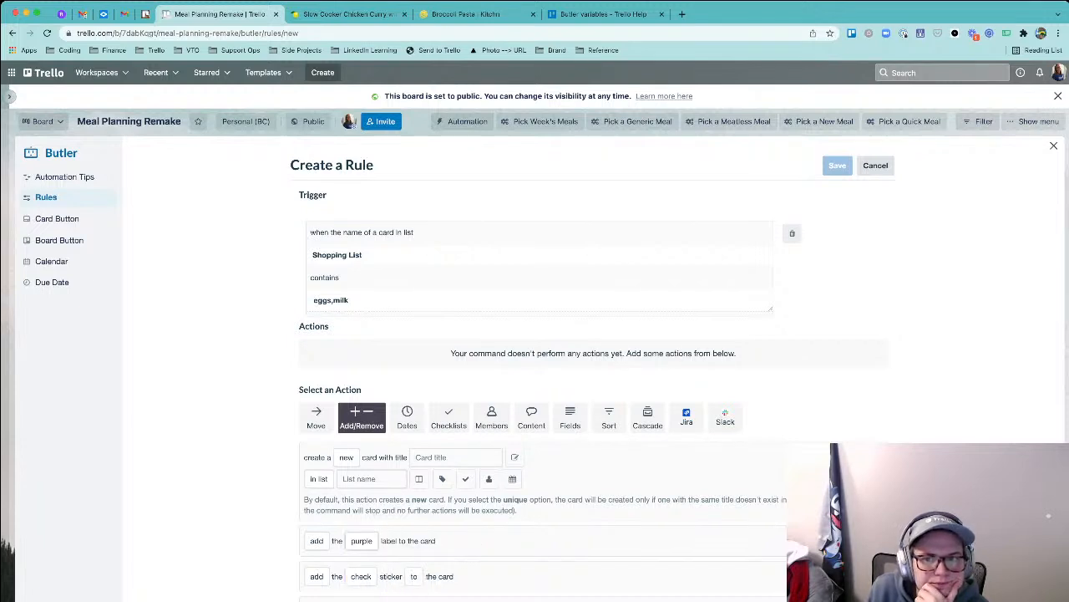
pyautogui.click(872, 540)
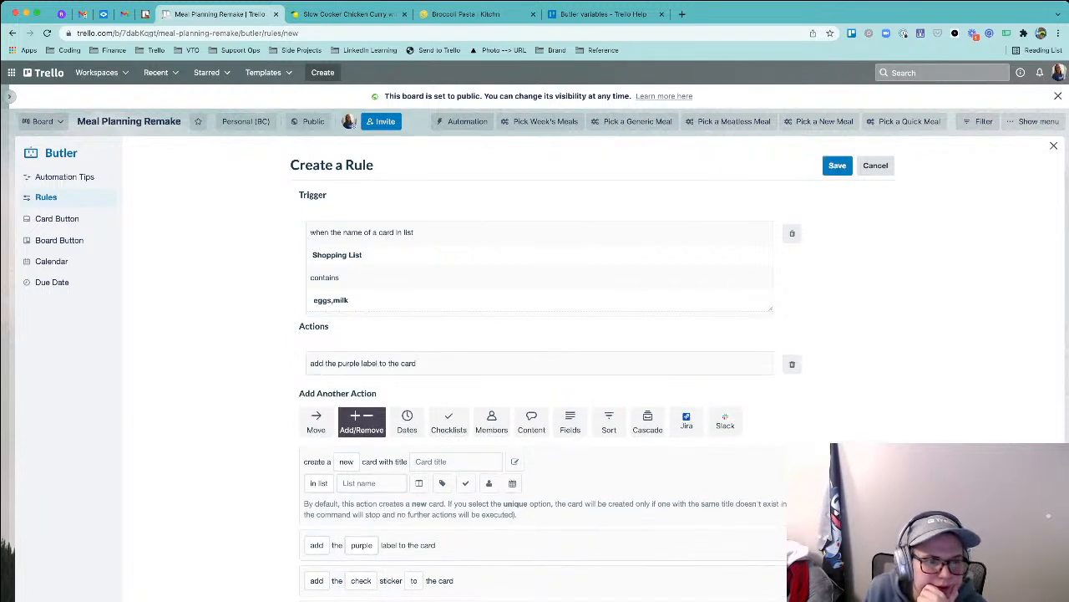
pyautogui.click(837, 164)
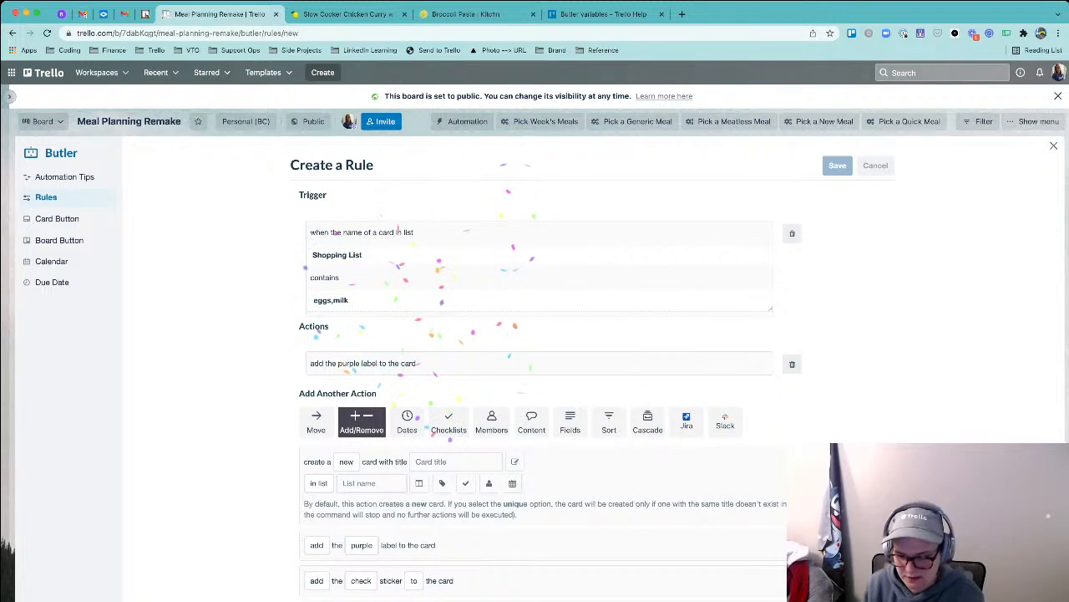
# - Return to the board and add the cards "eggs" and "milk" to the end of the Shopping List list
pyautogui.click(1053, 146)
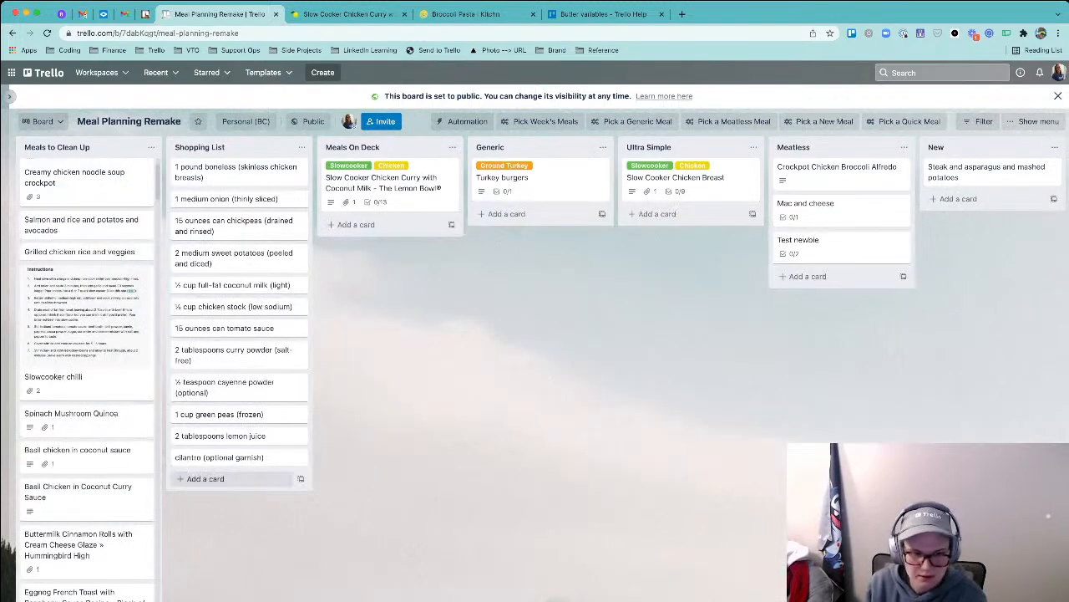
pyautogui.click(205, 478)
pyautogui.write('eggs')
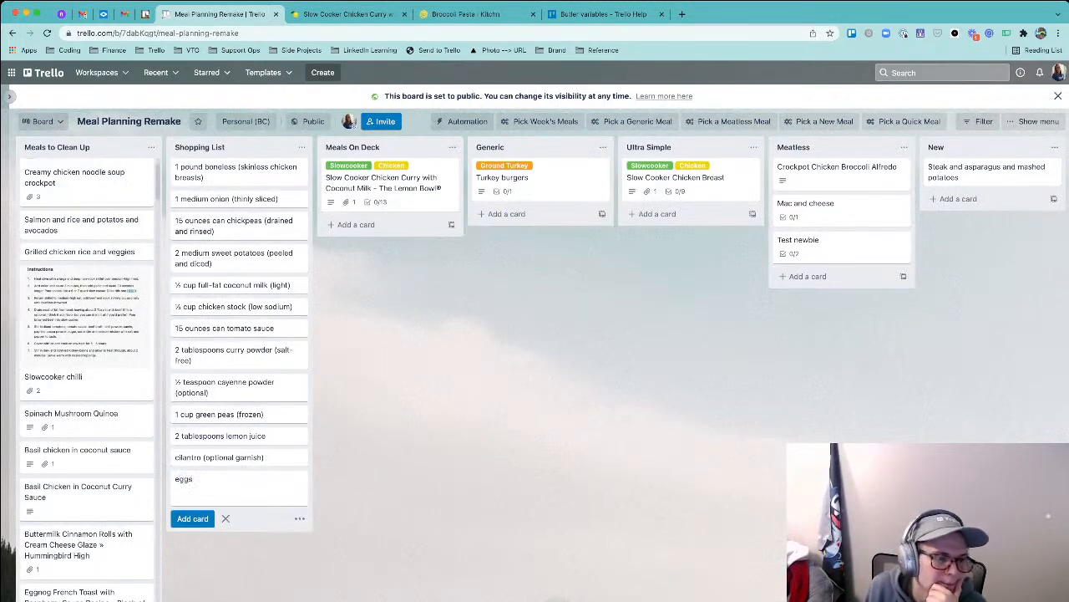
pyautogui.press('Return')
pyautogui.write('milk')
pyautogui.press('Return')
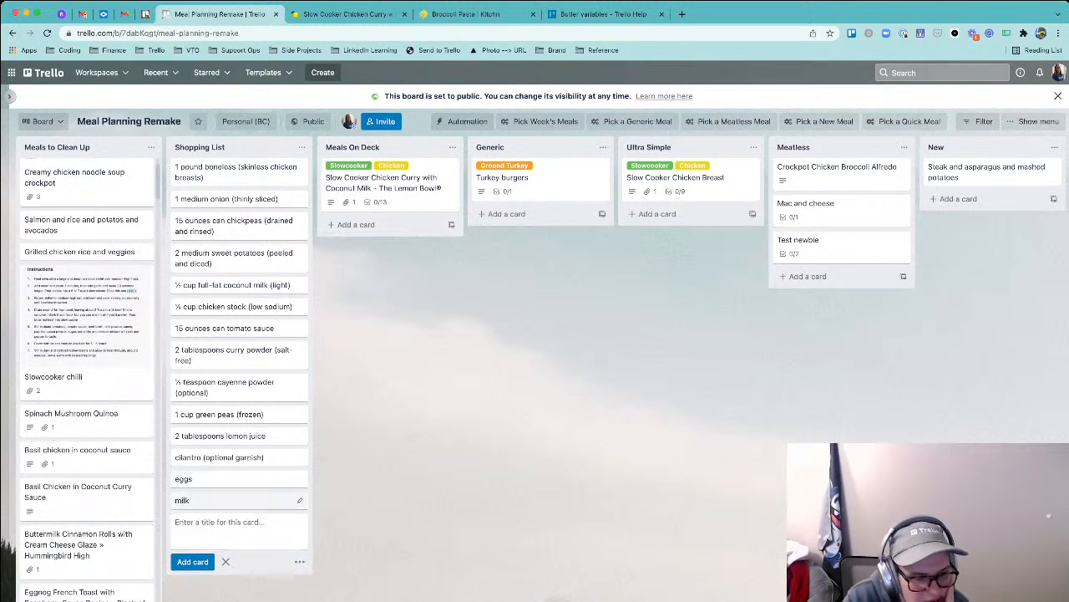
pyautogui.click(226, 561)
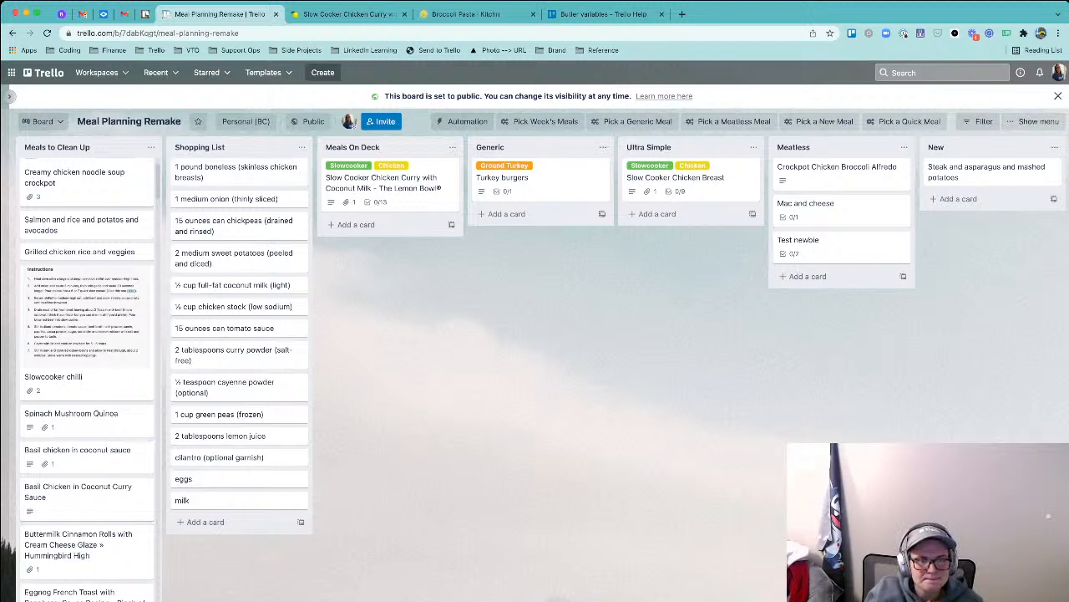
# - Open the "eggs,milk" Shopping List rule for editing, and remove its purple label action and its trigger
pyautogui.click(463, 121)
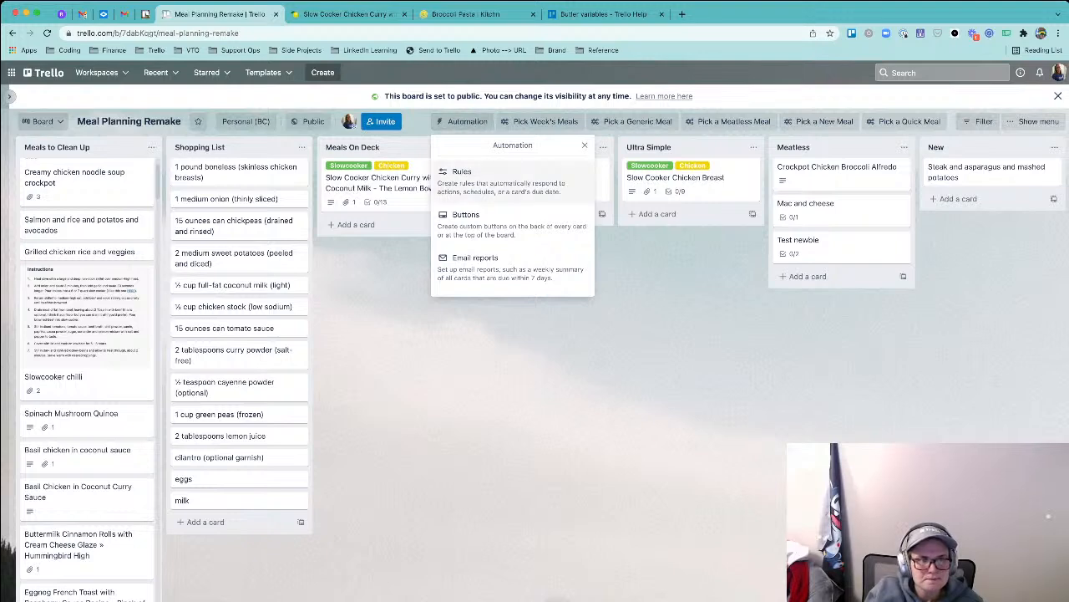
pyautogui.click(480, 177)
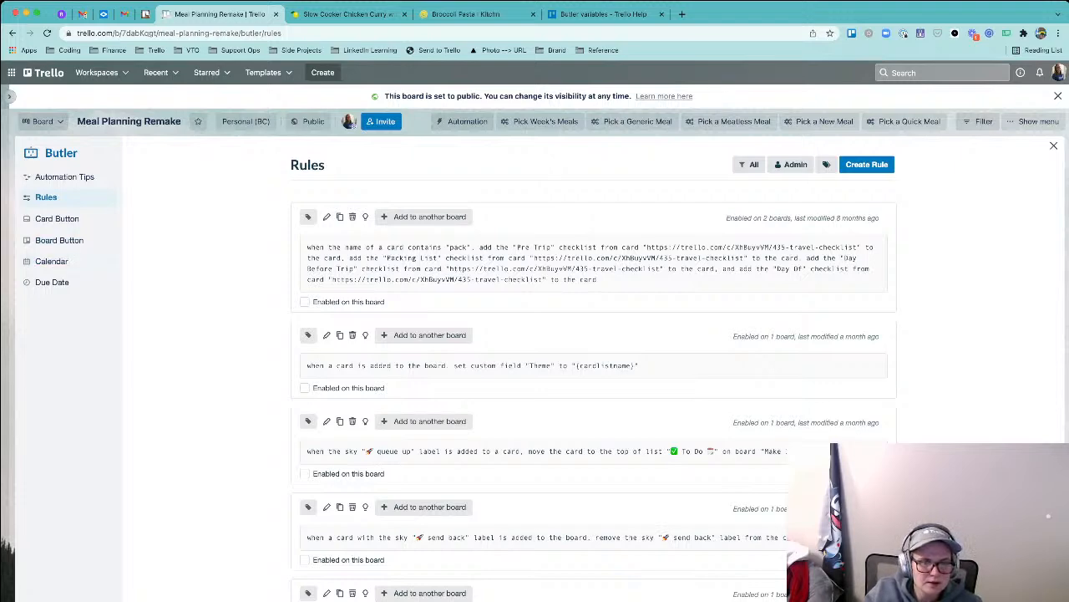
pyautogui.scroll(-15, 594, 376)
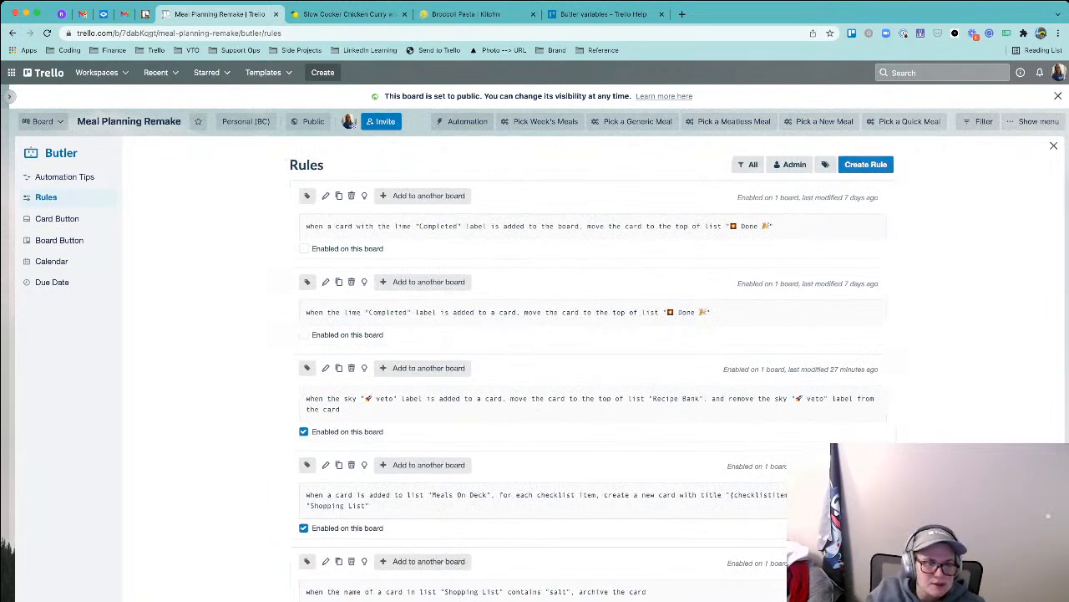
pyautogui.click(867, 164)
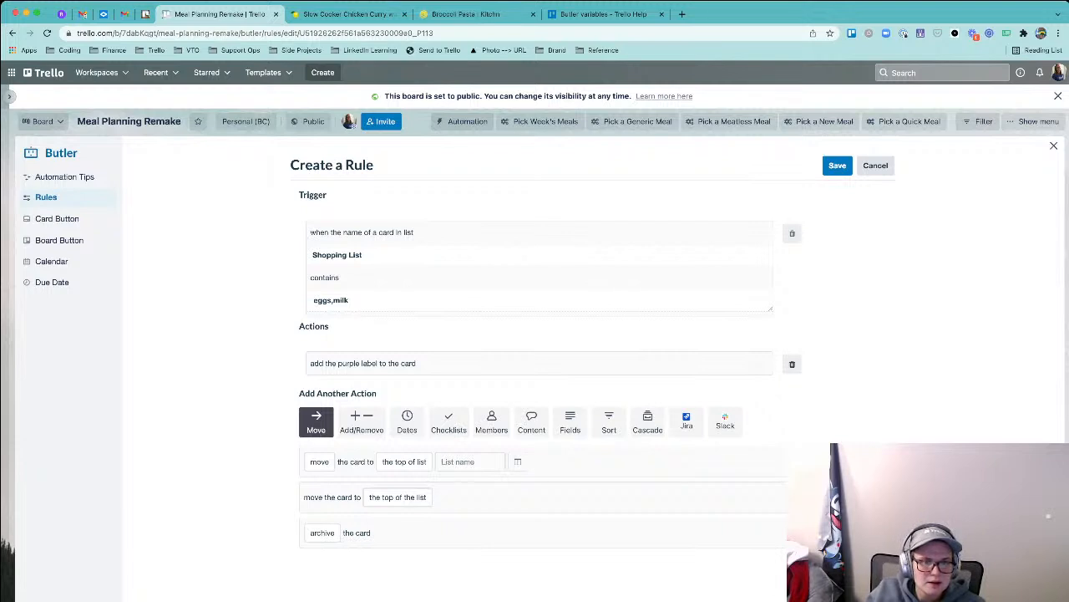
pyautogui.click(793, 365)
pyautogui.click(792, 234)
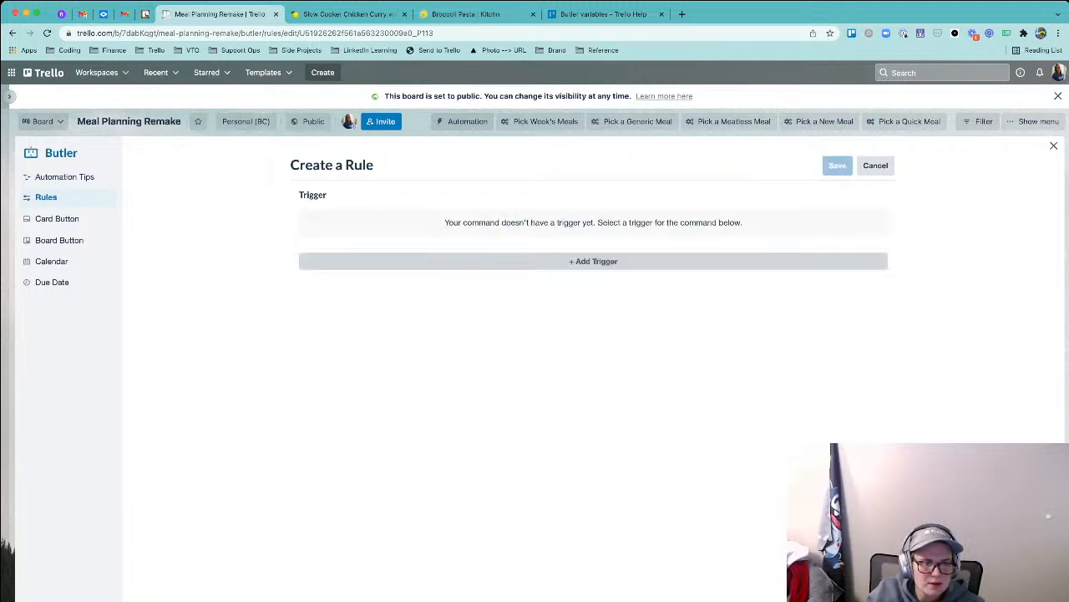
# - Start a replacement card content trigger based on the name of a card, with its condition set to contains
pyautogui.click(592, 259)
pyautogui.click(511, 301)
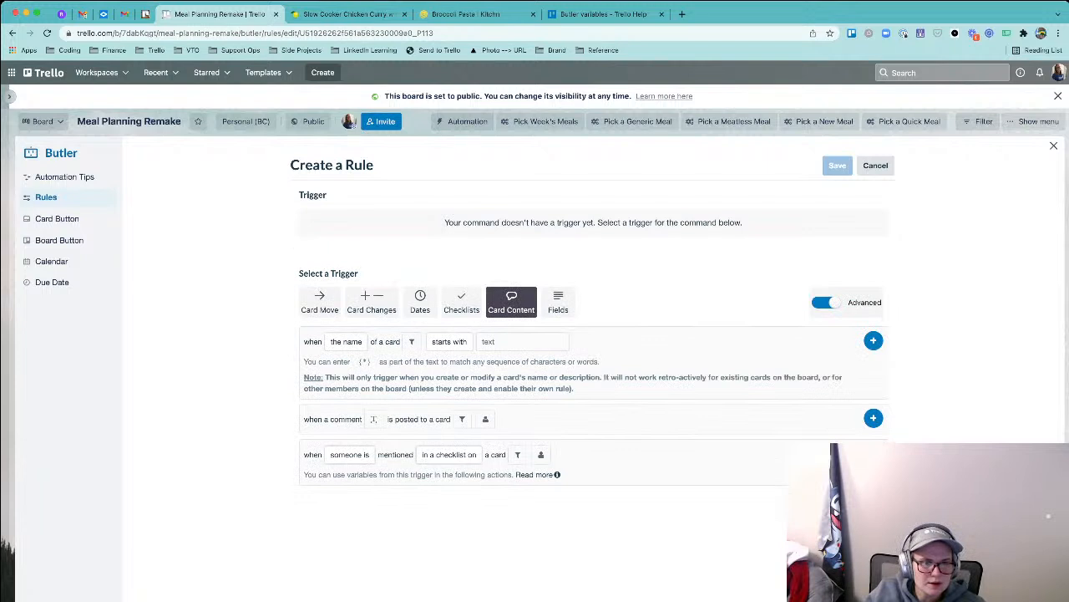
pyautogui.click(346, 341)
pyautogui.click(351, 362)
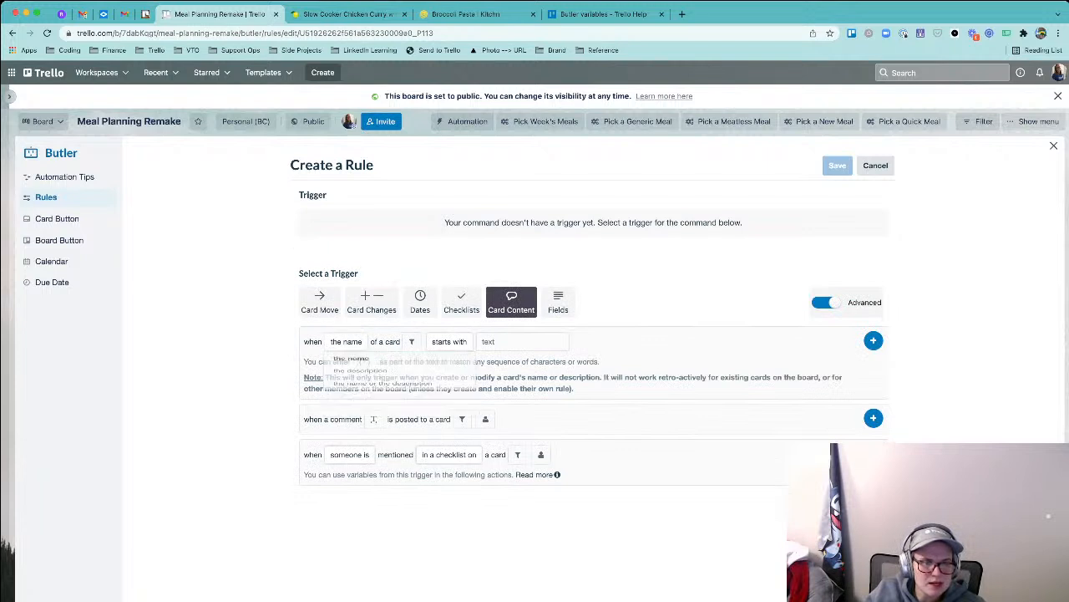
pyautogui.click(449, 341)
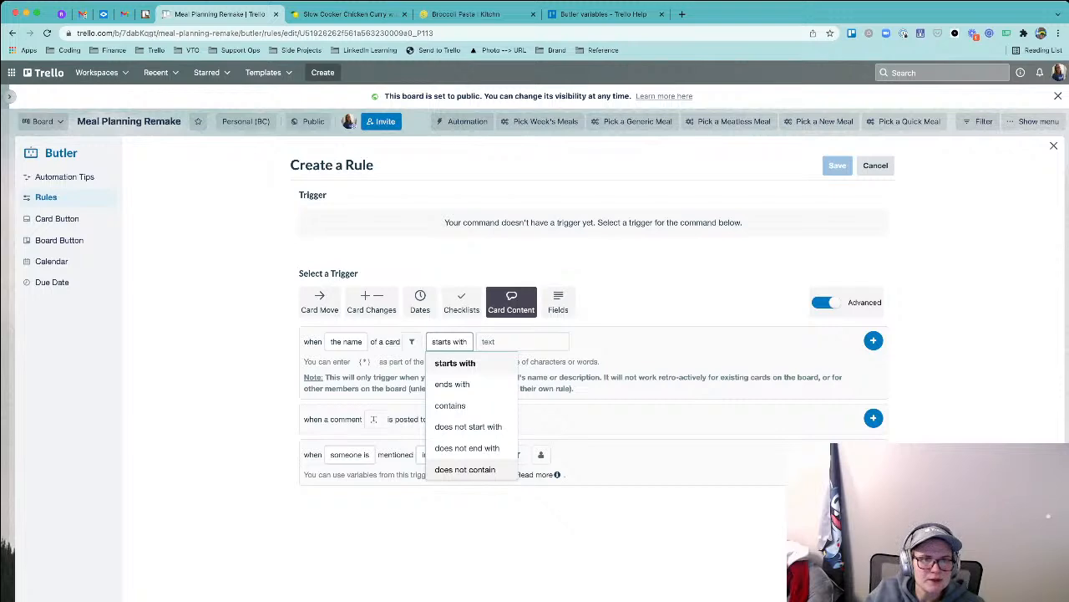
pyautogui.click(450, 405)
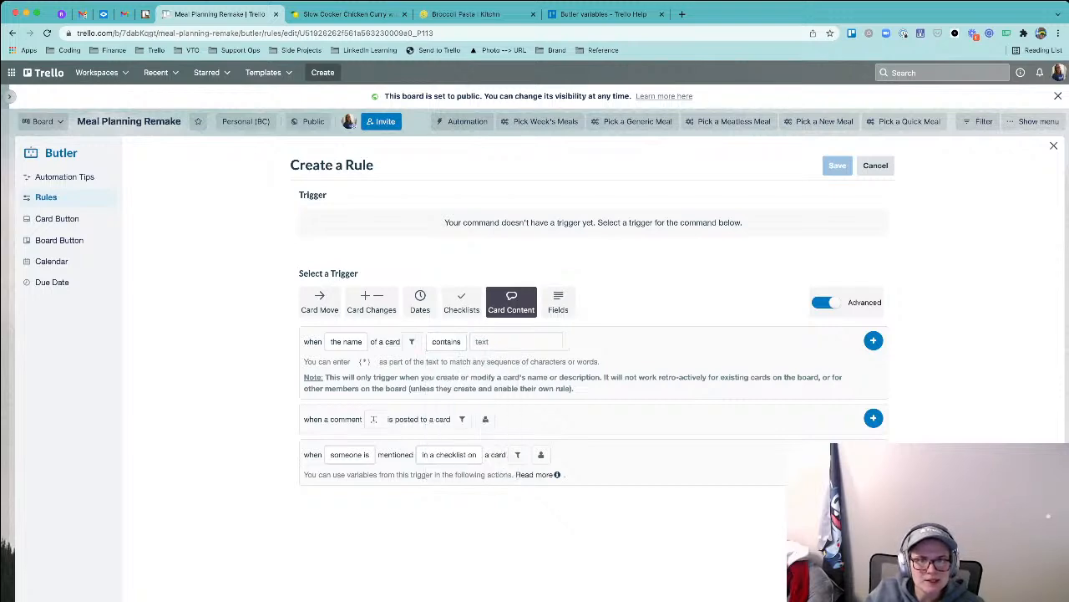
# - Switch to the Butler variables help article and skim its time, date, board, card, member and trigger-specific variable sections
pyautogui.click(604, 14)
pyautogui.scroll(20, 535, 334)
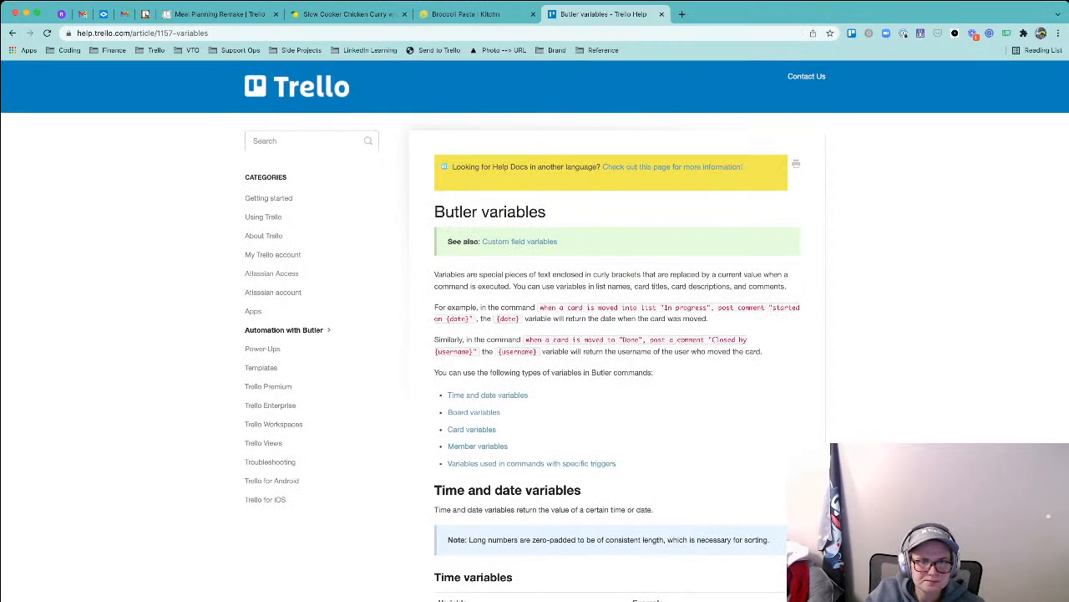
pyautogui.scroll(-1, 534, 334)
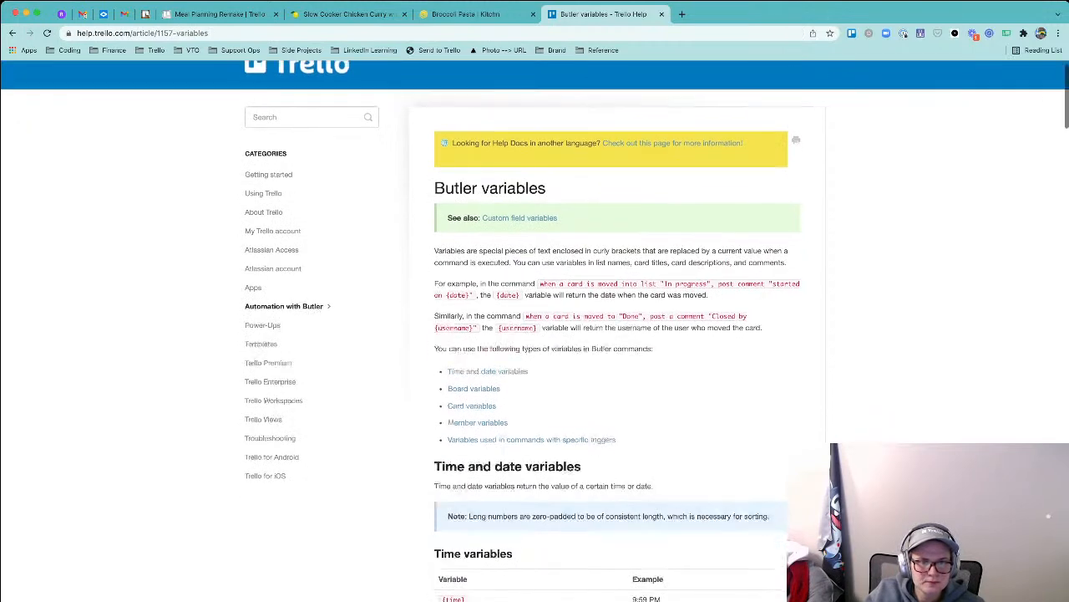
pyautogui.scroll(-2, 535, 334)
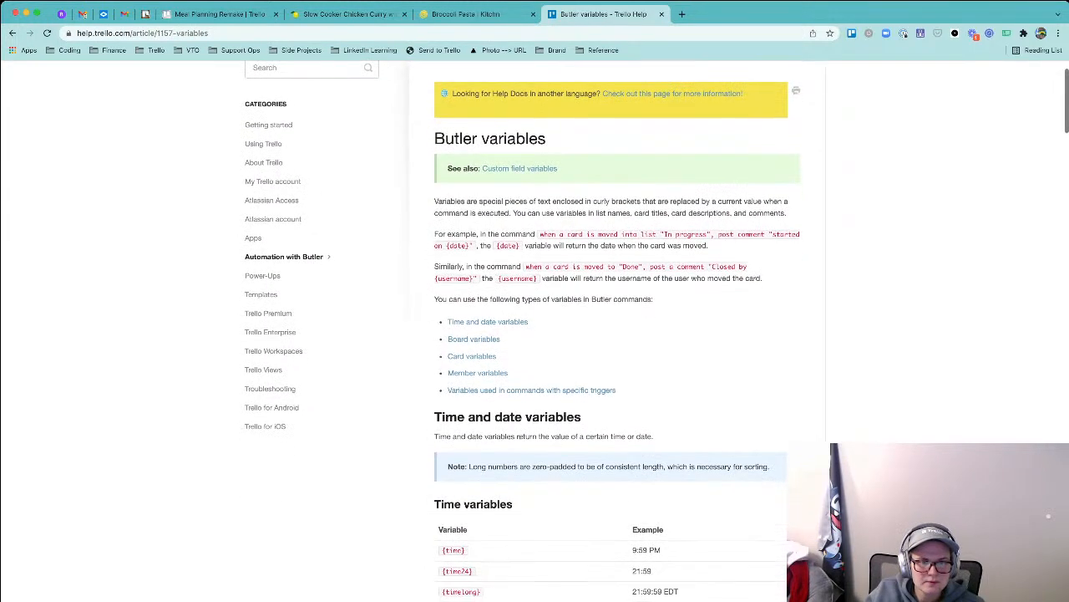
pyautogui.scroll(-1, 534, 334)
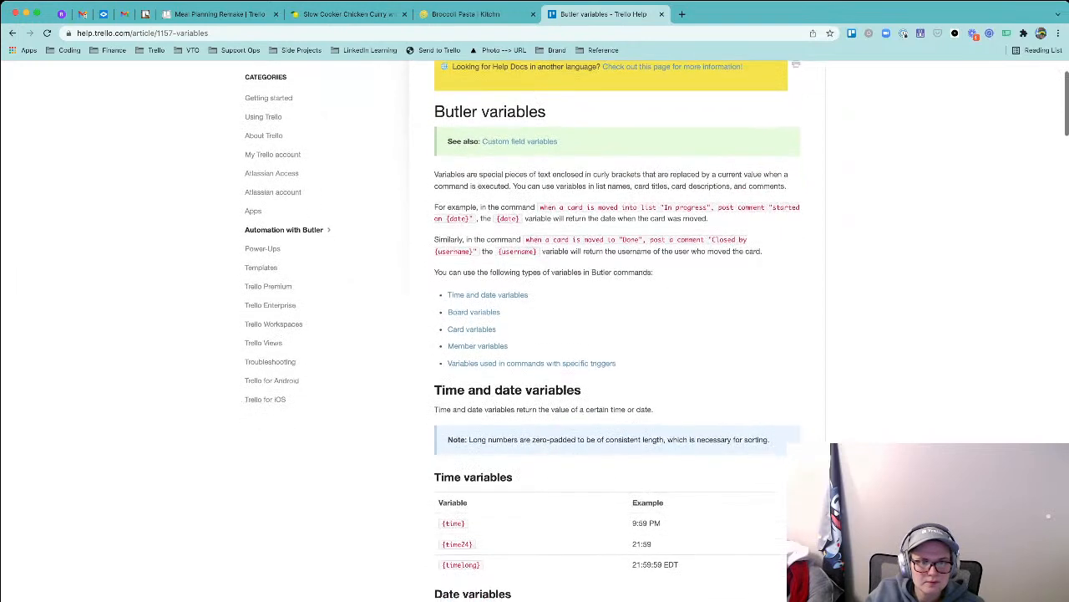
pyautogui.scroll(-2, 487, 241)
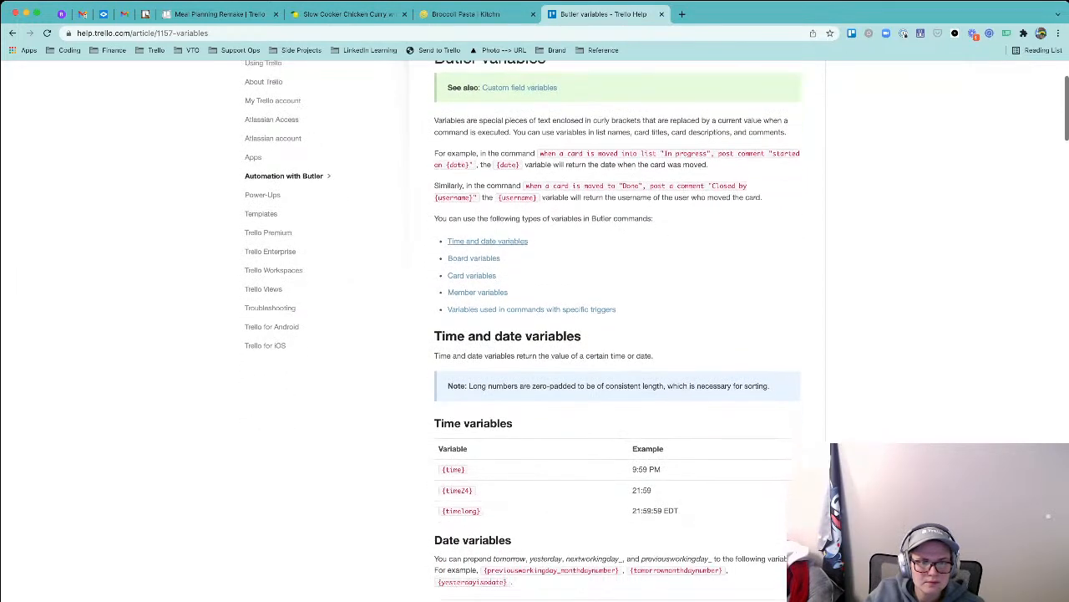
pyautogui.scroll(-2, 487, 240)
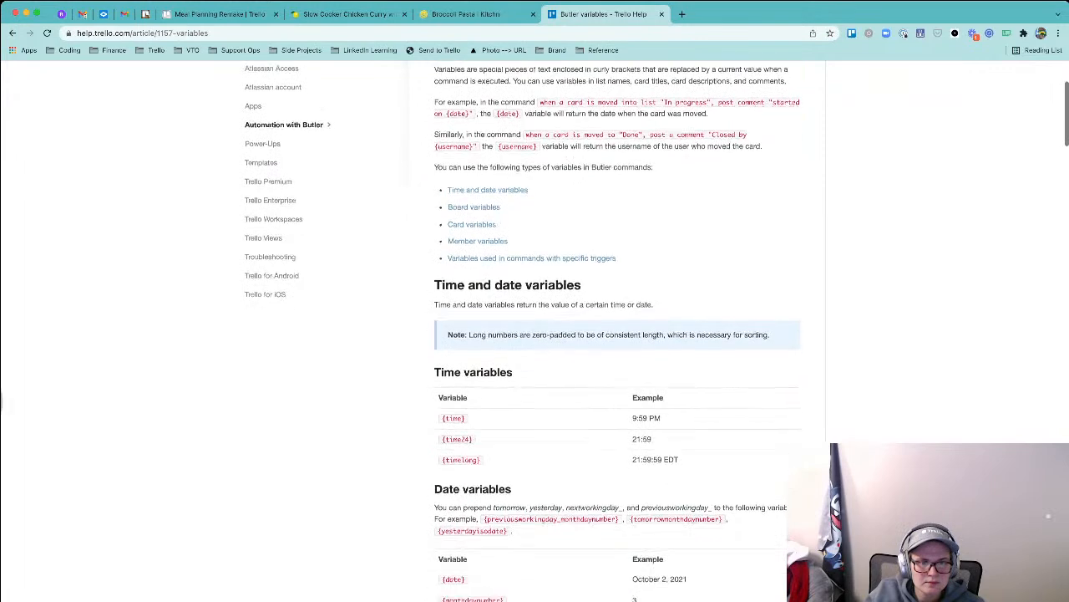
pyautogui.scroll(-6, 619, 335)
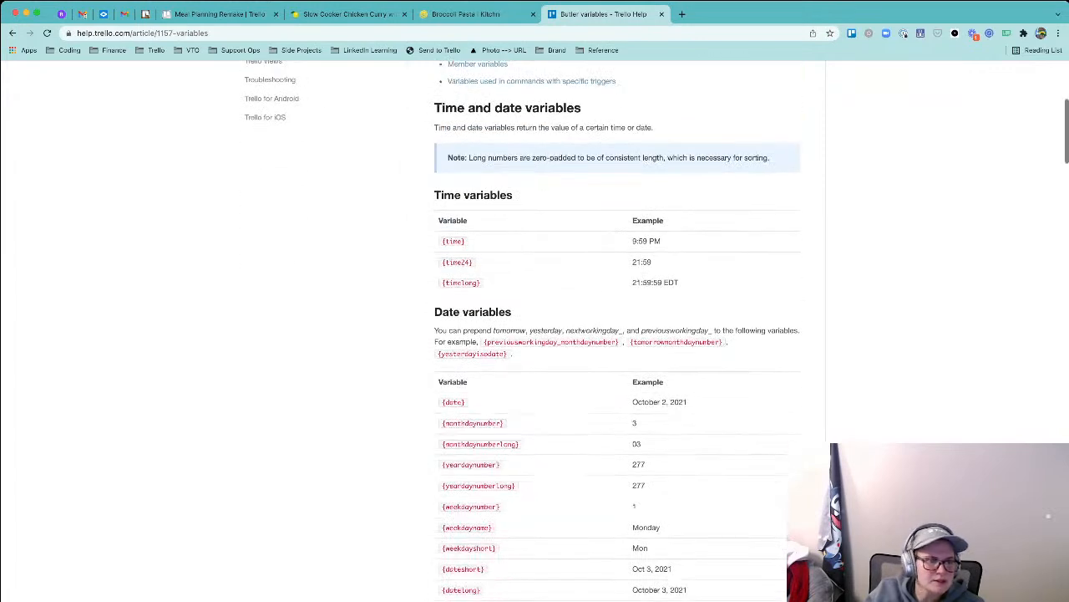
pyautogui.scroll(-5, 619, 334)
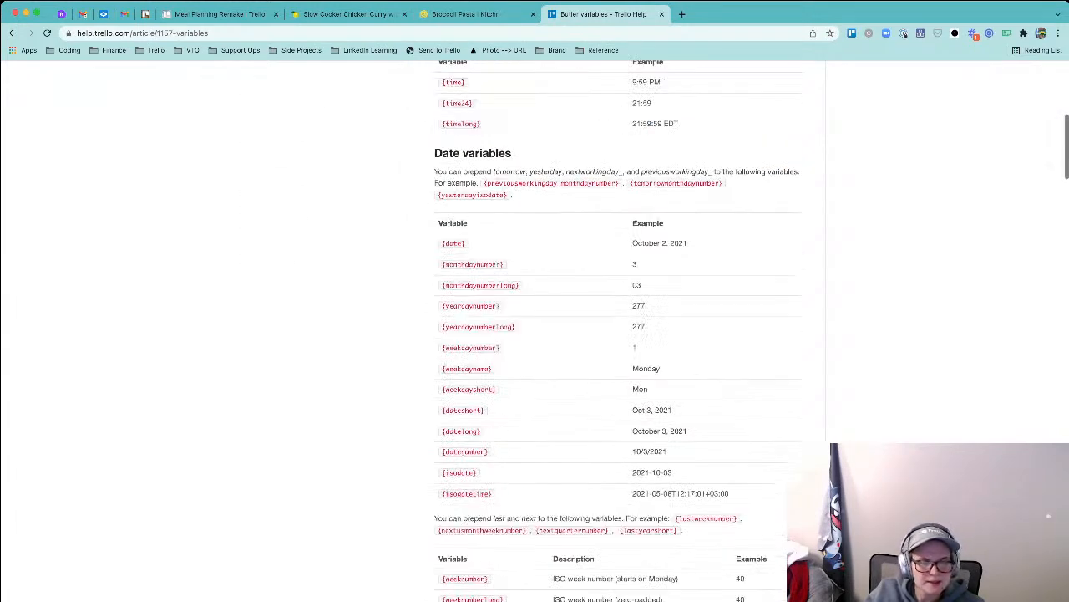
pyautogui.scroll(-2, 618, 334)
pyautogui.scroll(15, 618, 335)
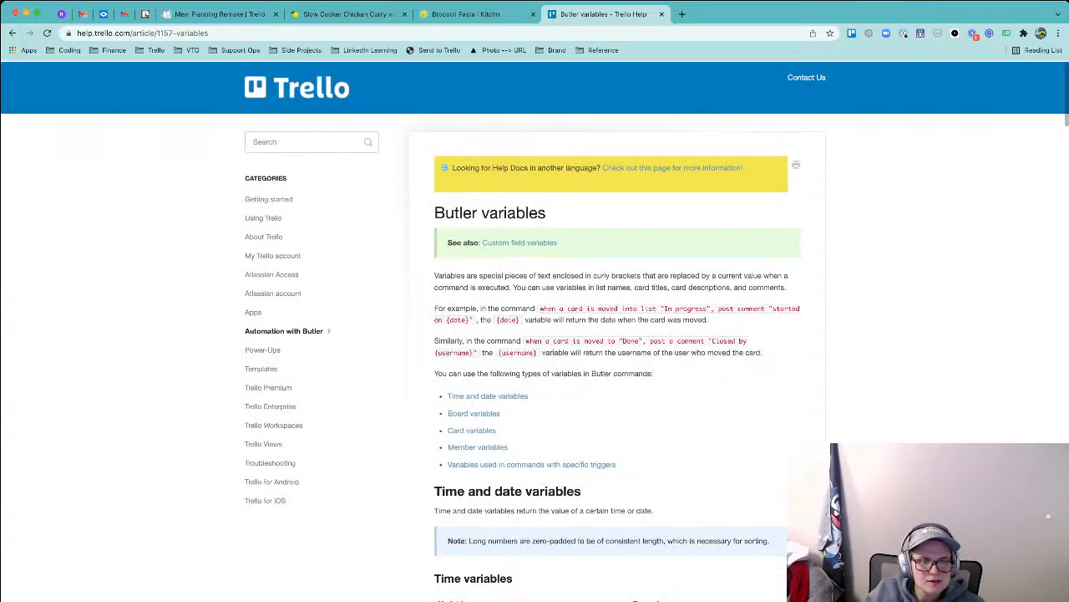
pyautogui.scroll(-15, 618, 334)
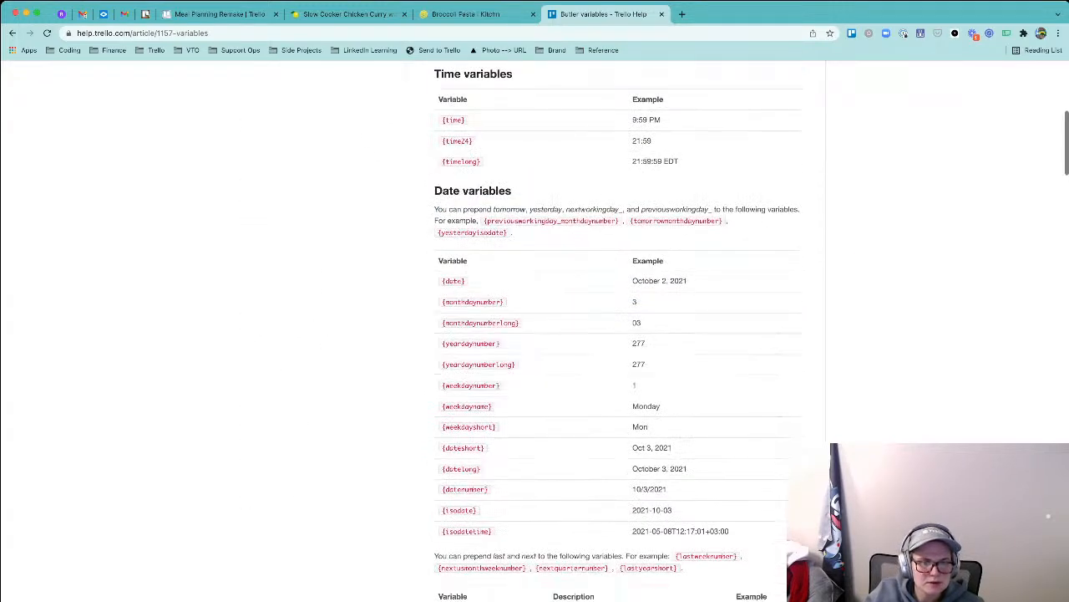
pyautogui.scroll(-15, 618, 334)
pyautogui.scroll(-20, 618, 334)
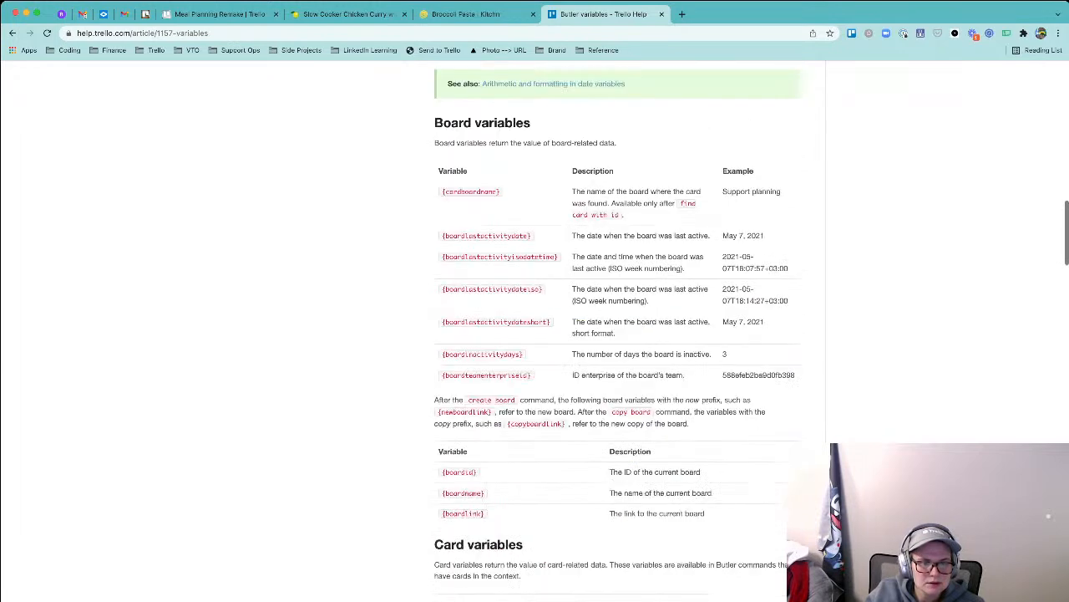
pyautogui.scroll(-20, 618, 335)
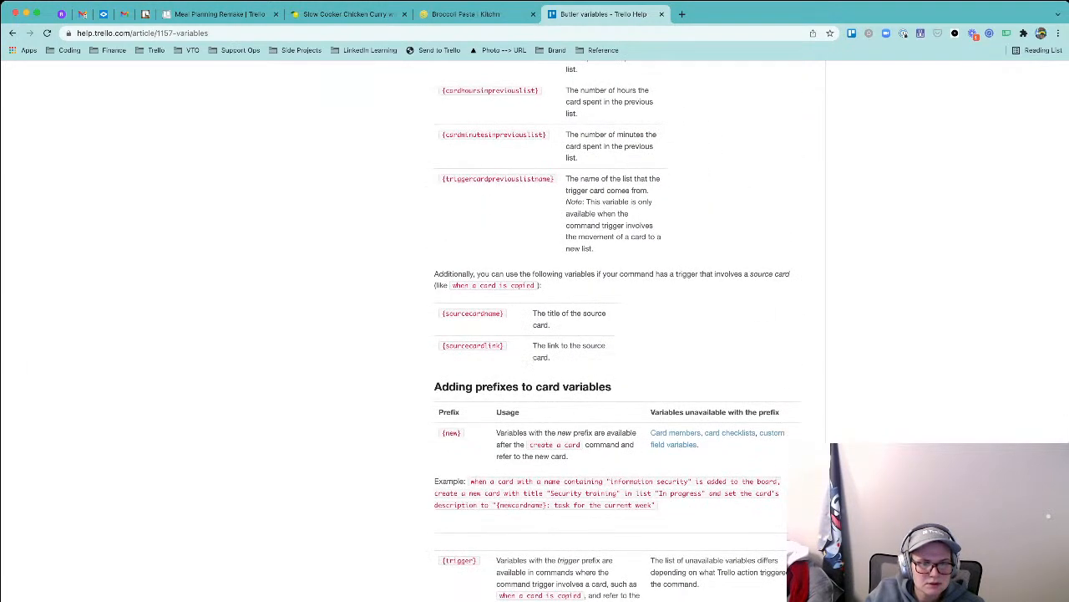
pyautogui.scroll(-5, 619, 334)
pyautogui.scroll(-5, 619, 334)
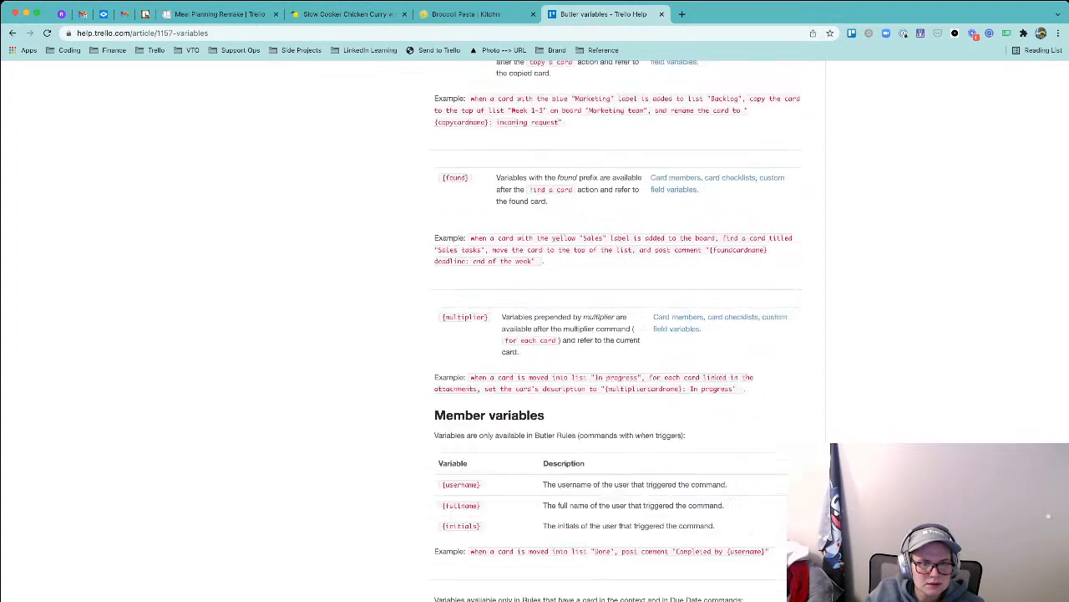
pyautogui.scroll(-3, 618, 334)
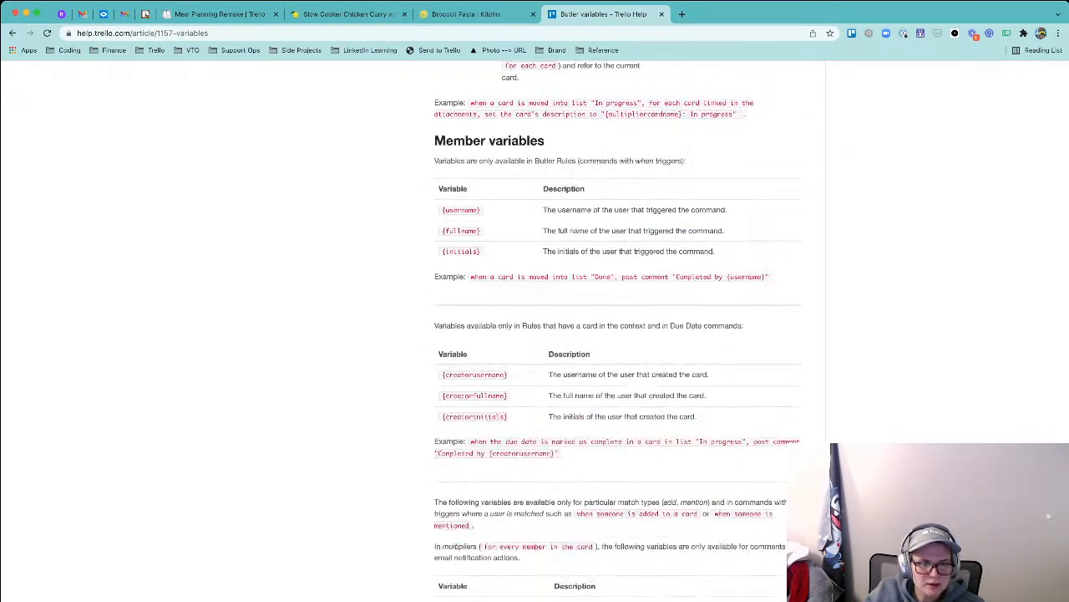
pyautogui.scroll(-15, 618, 334)
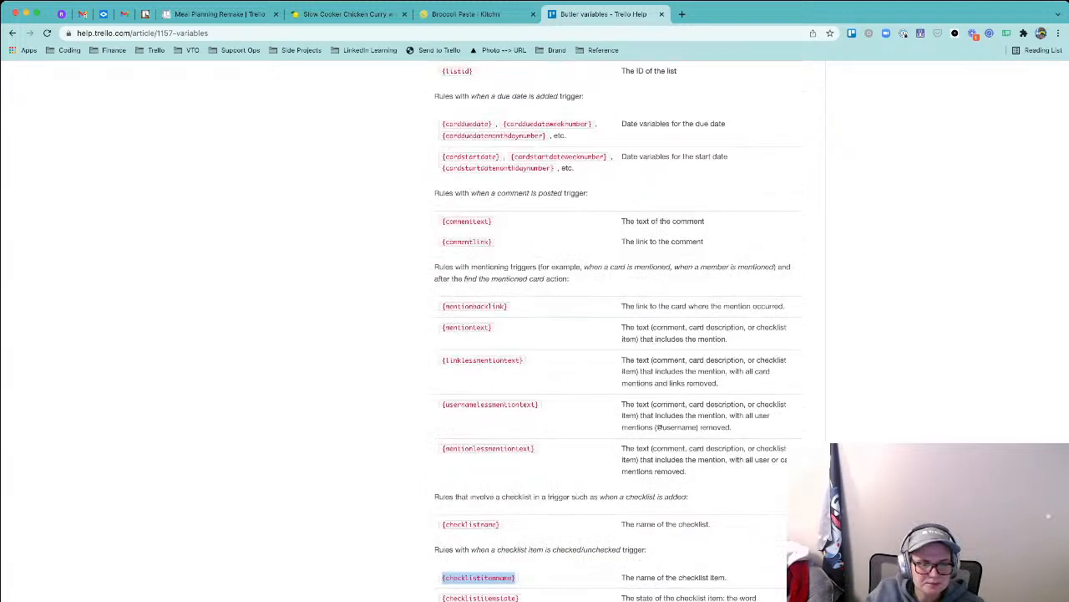
pyautogui.scroll(-3, 619, 334)
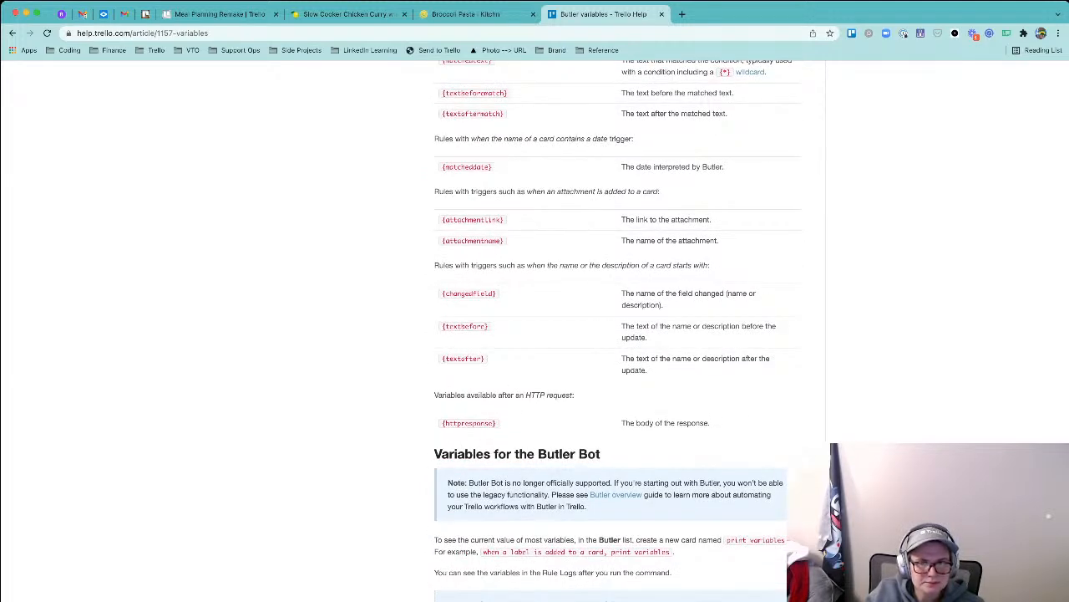
pyautogui.scroll(20, 619, 334)
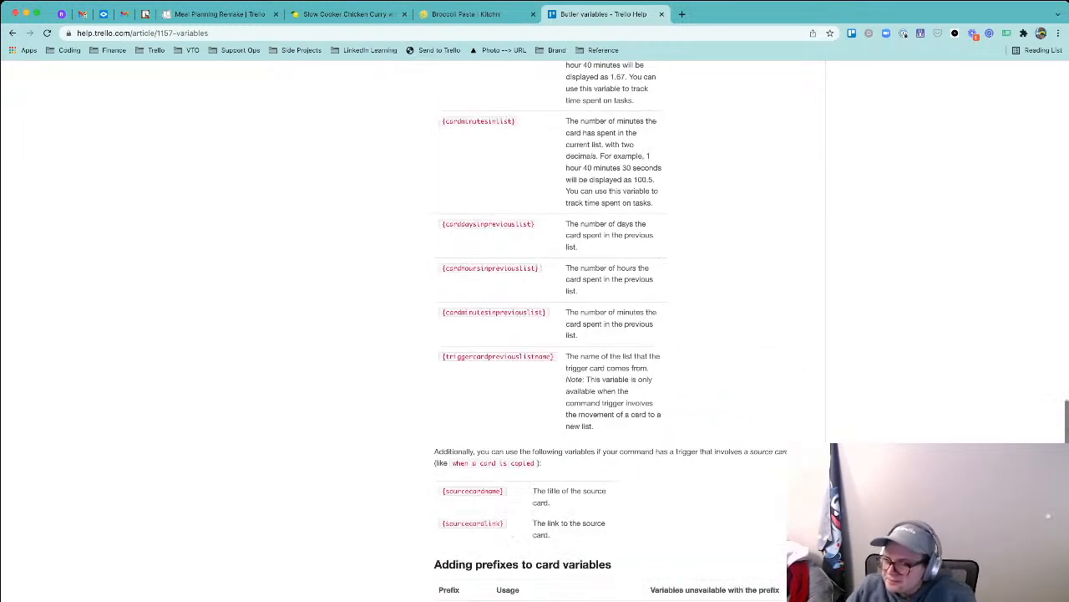
pyautogui.scroll(20, 618, 334)
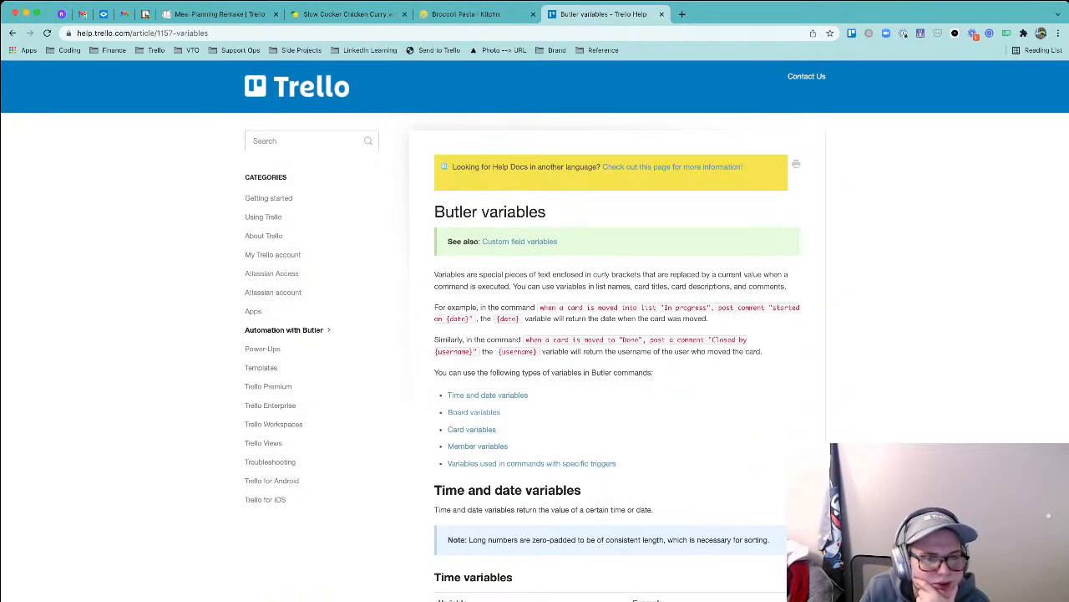
pyautogui.scroll(-2, 618, 334)
pyautogui.scroll(3, 618, 334)
pyautogui.click(208, 33)
# - Go back to the rule being edited on the Trello board, cancel the edit, and close the Butler automation screen
pyautogui.click(220, 14)
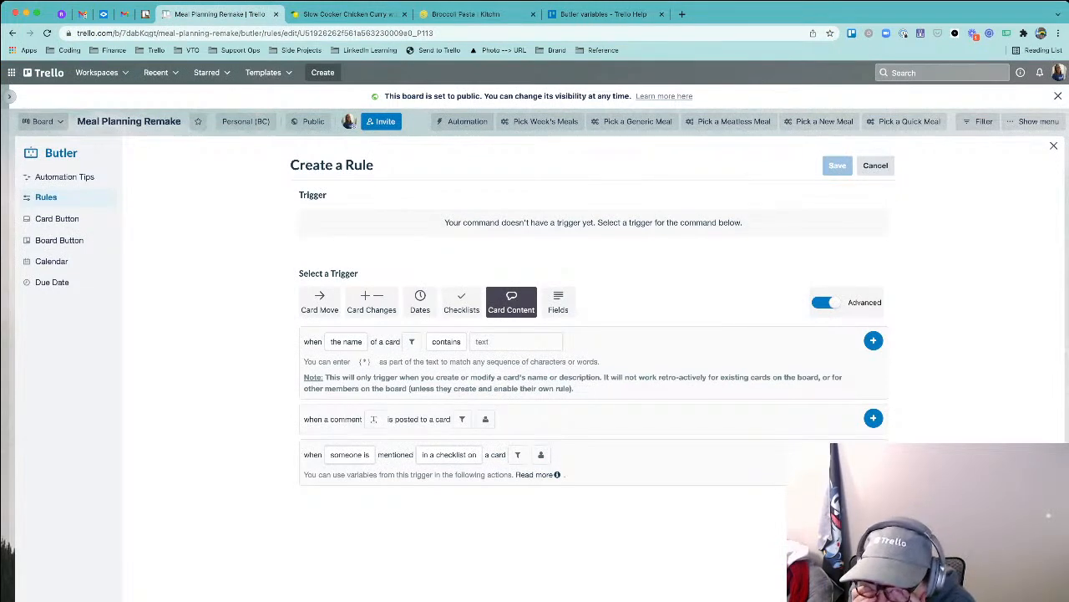
pyautogui.click(516, 342)
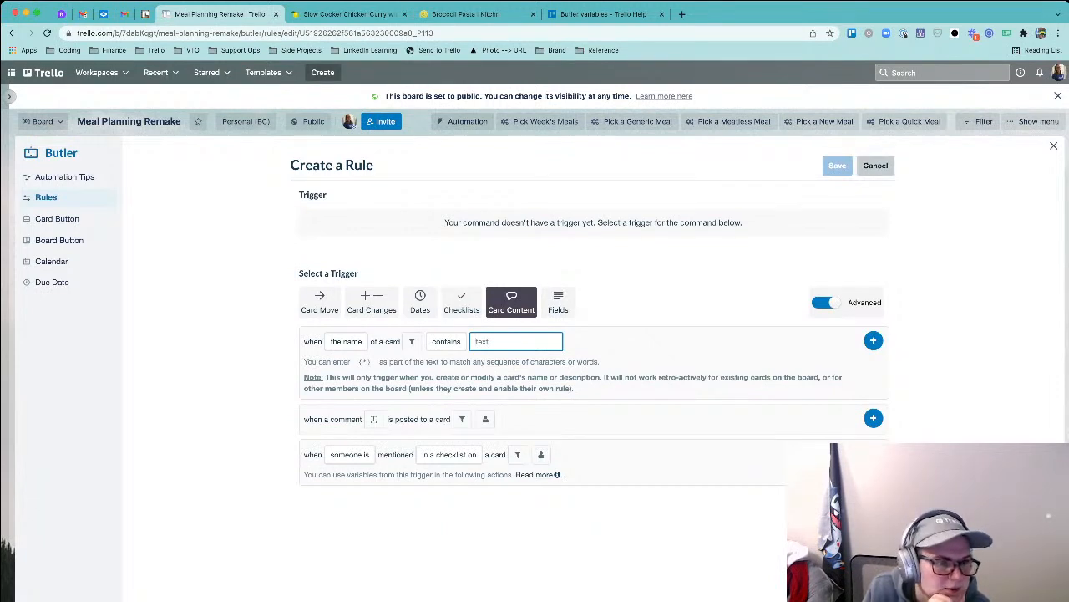
pyautogui.click(876, 166)
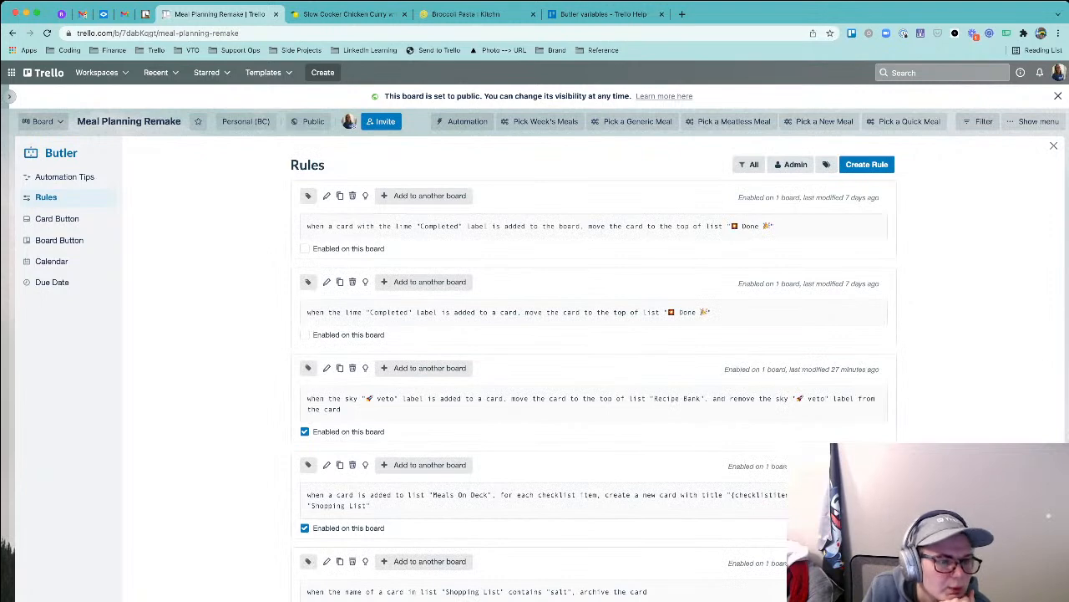
pyautogui.click(1053, 145)
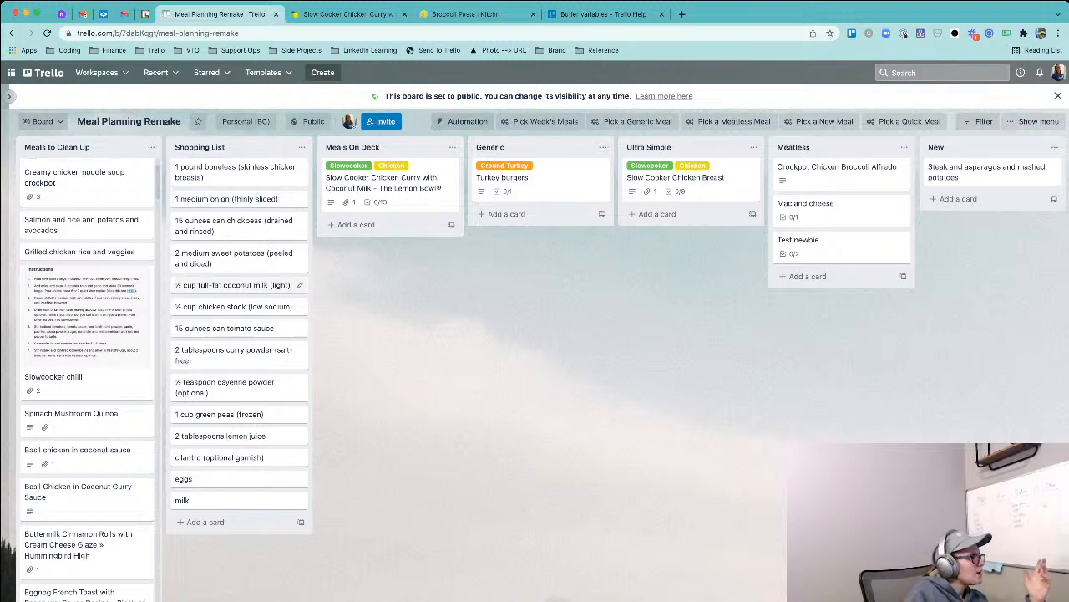
pyautogui.click(302, 147)
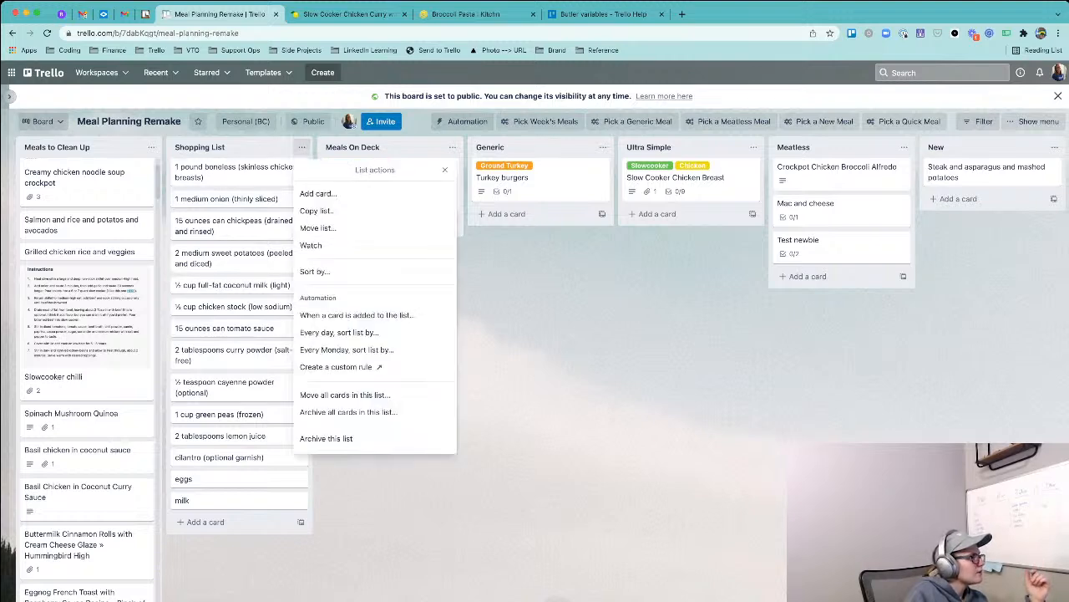
pyautogui.click(349, 412)
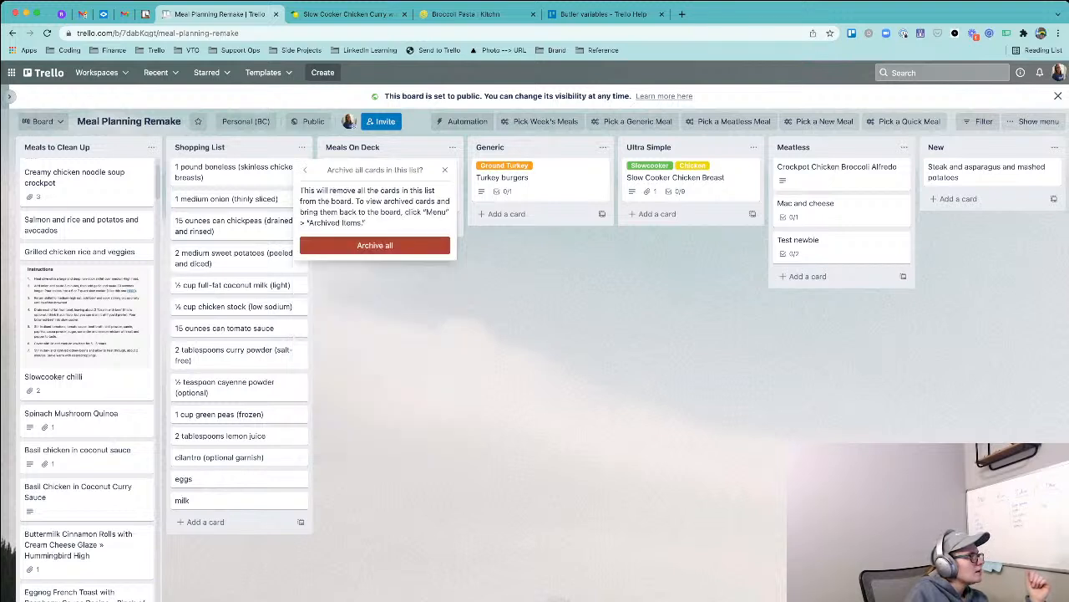
pyautogui.click(445, 169)
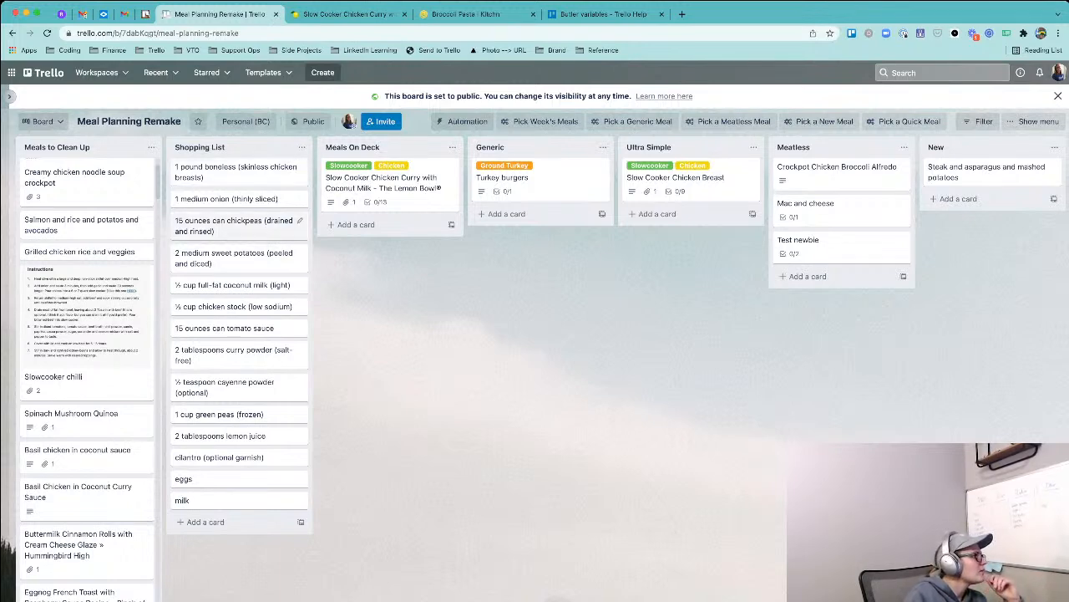
# - Archive the boneless chicken breasts, tomato sauce, eggs and milk cards individually from the Shopping List list
pyautogui.click(299, 166)
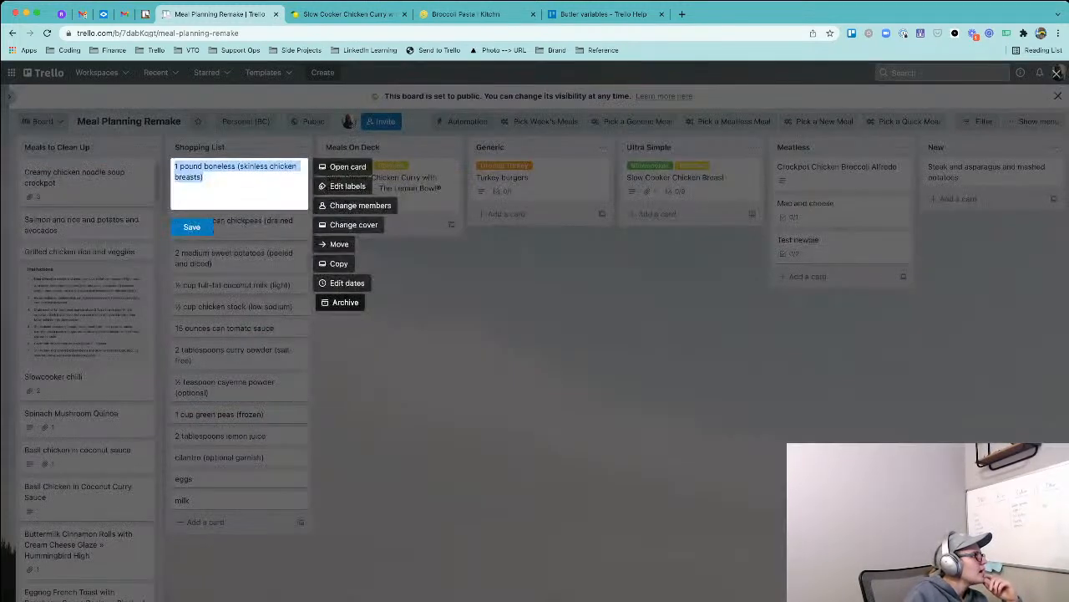
pyautogui.click(342, 300)
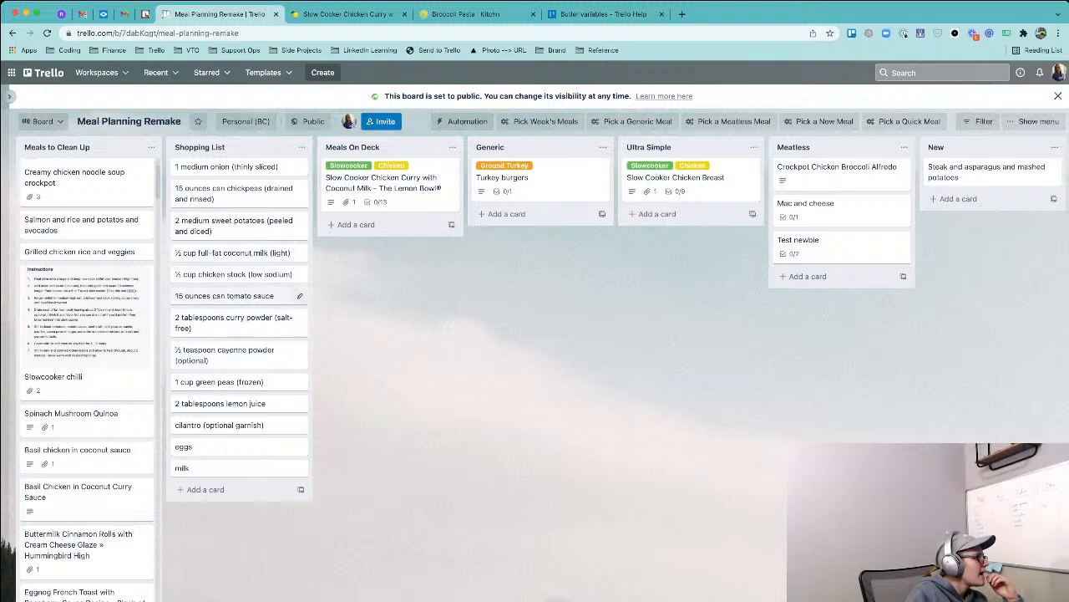
pyautogui.click(299, 296)
pyautogui.click(337, 432)
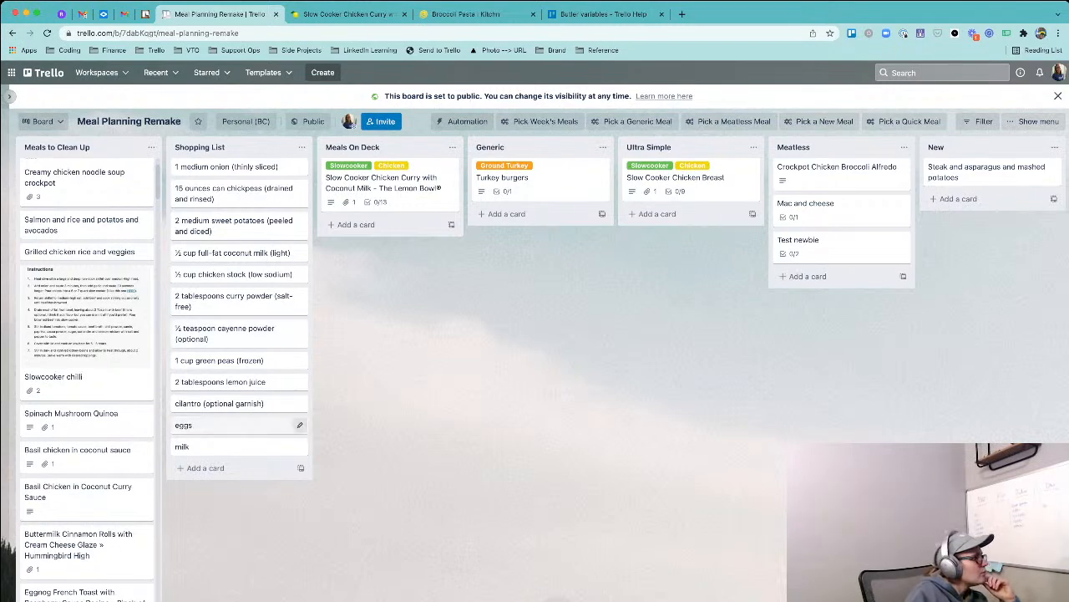
pyautogui.click(299, 425)
pyautogui.press('Escape')
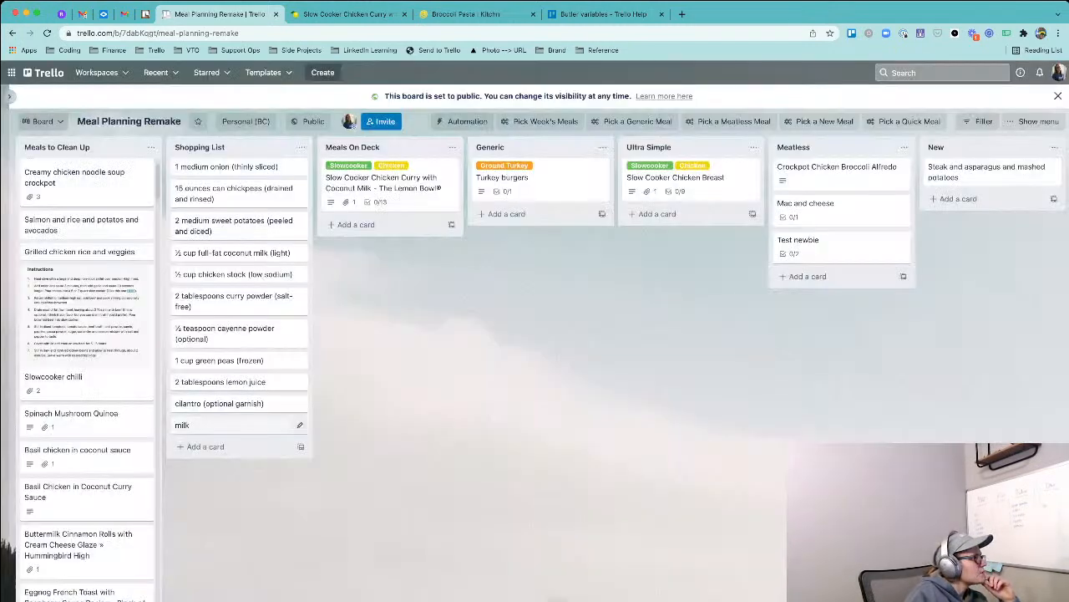
pyautogui.click(299, 425)
pyautogui.click(345, 560)
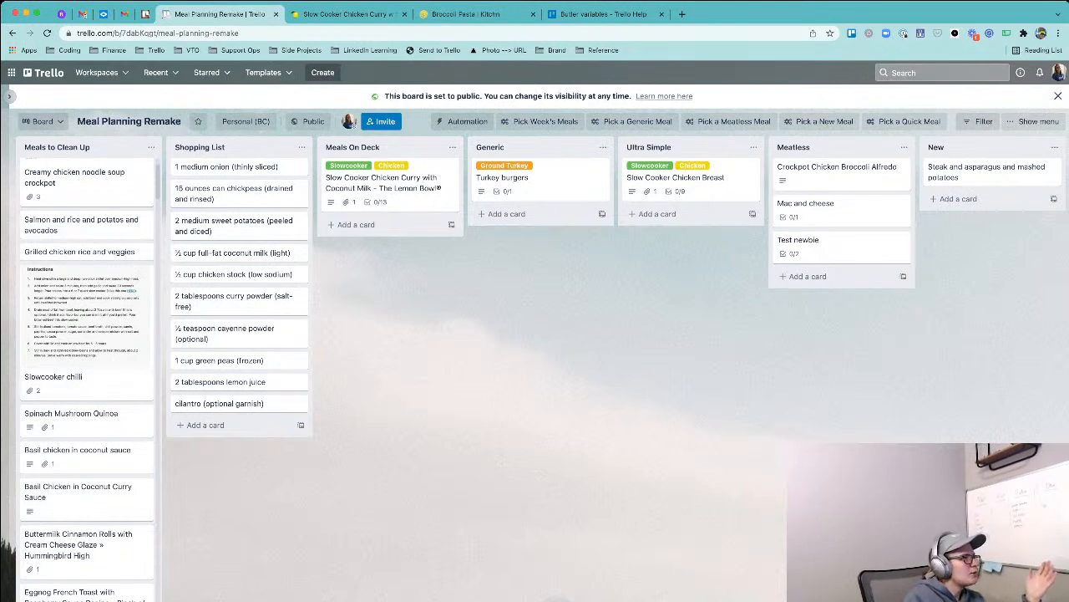
# - Look over the board's lists, then view the Slow Cooker Chicken Curry card in Meals On Deck and close it
pyautogui.scroll(-5, 86, 376)
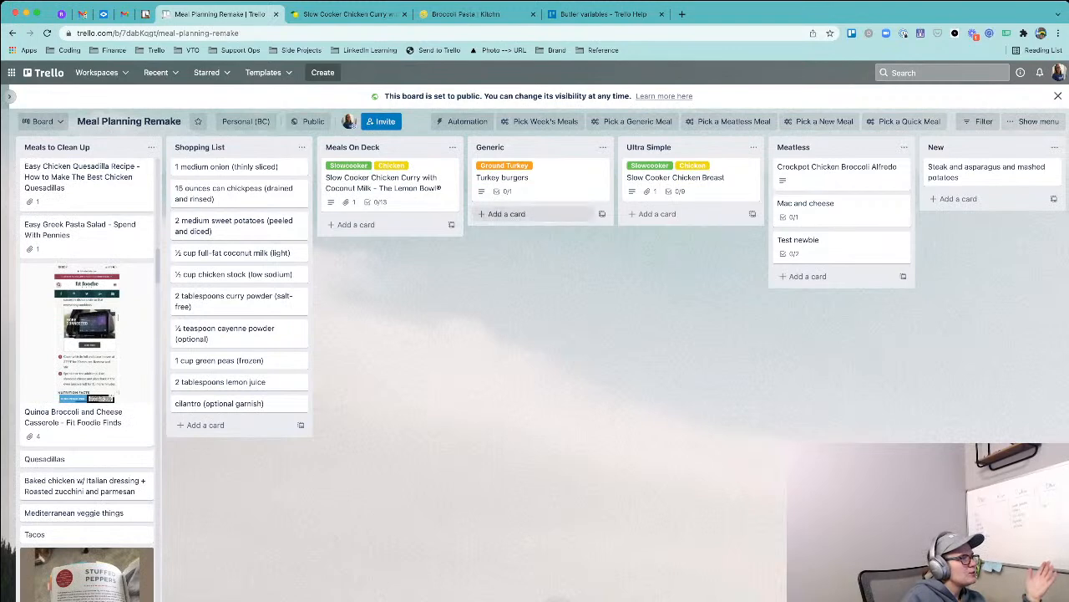
pyautogui.hscroll(2, 534, 214)
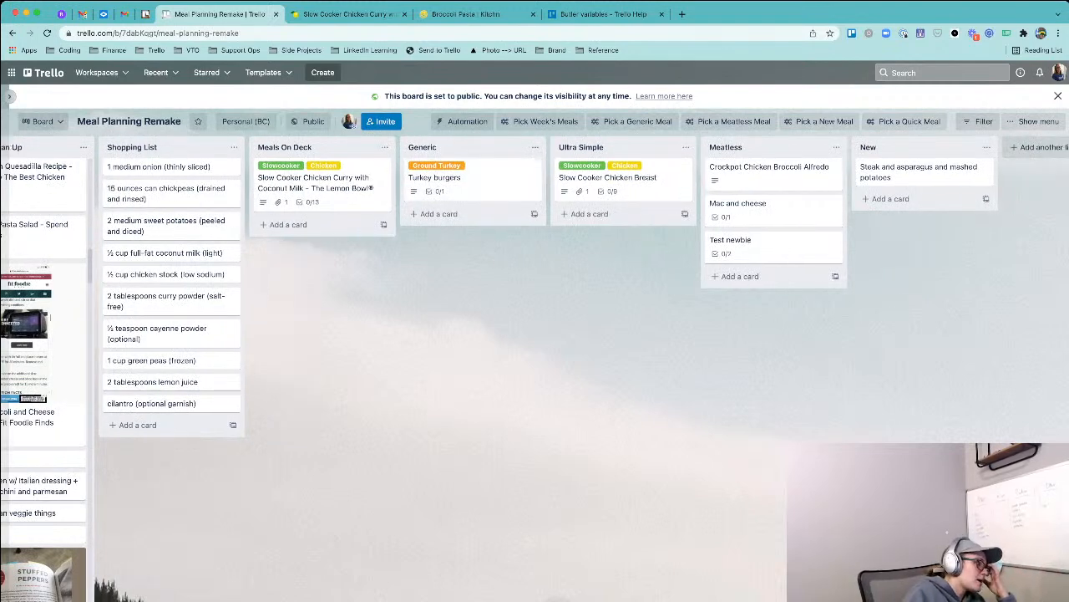
pyautogui.hscroll(-2, 535, 368)
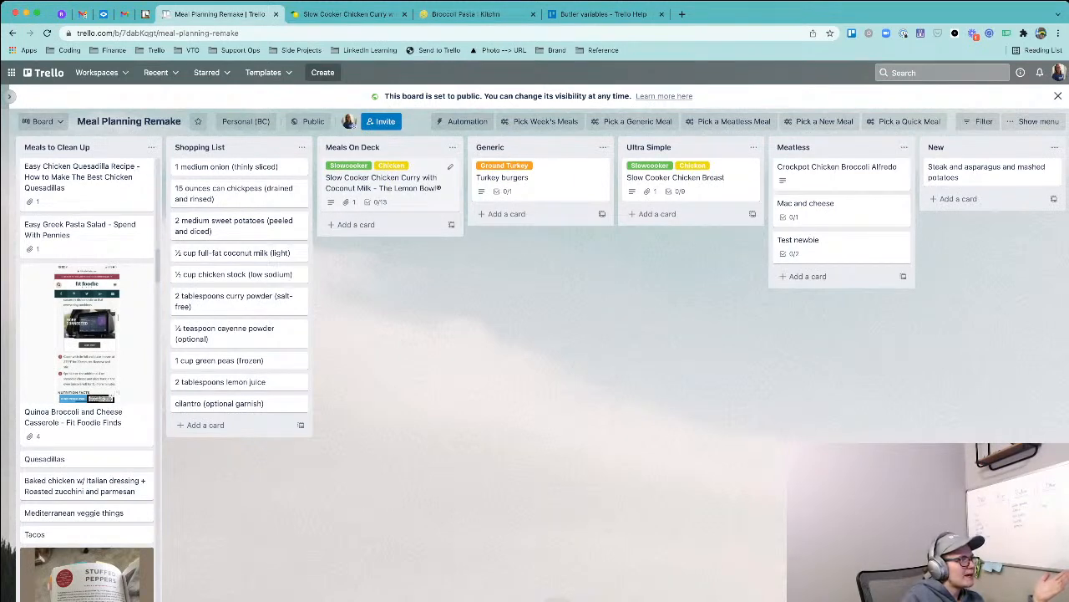
pyautogui.click(383, 182)
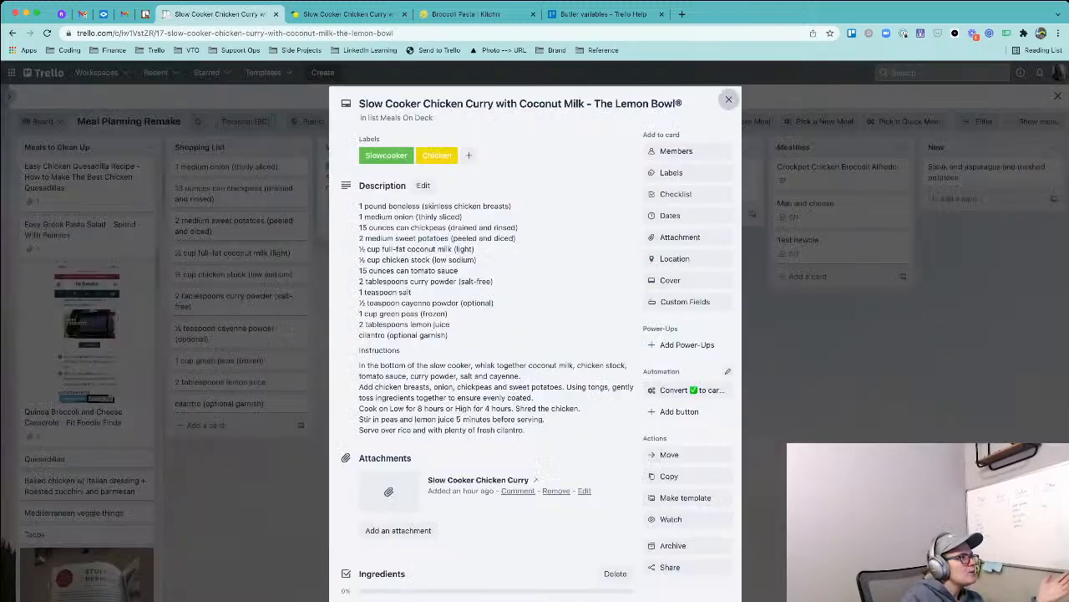
pyautogui.click(729, 100)
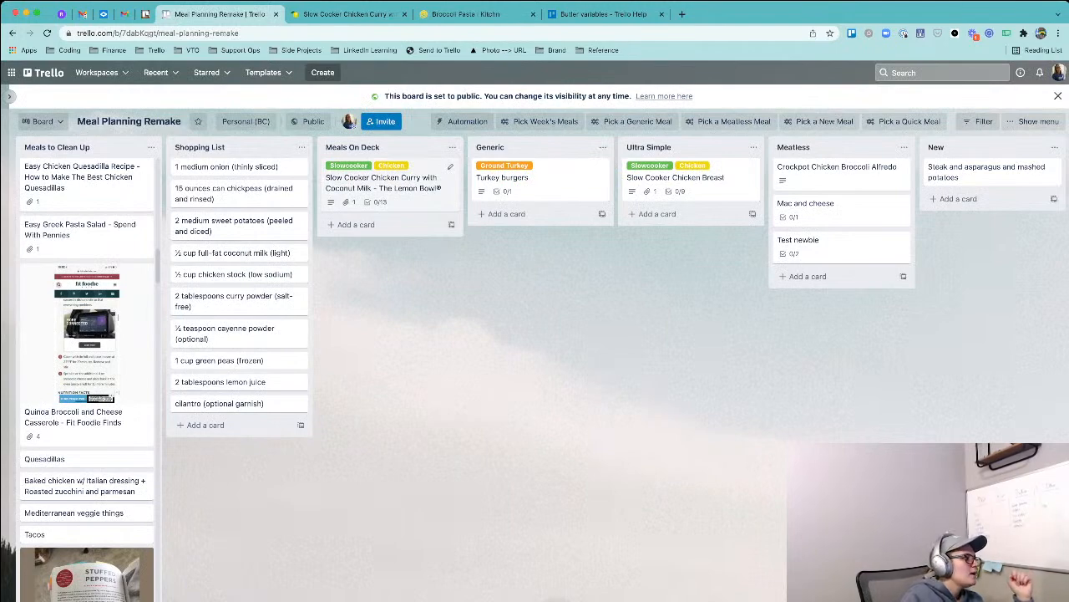
# - Review the description and checklist card details of Slow Cooker Chicken Curry in Meals On Deck, and close the card
pyautogui.click(384, 183)
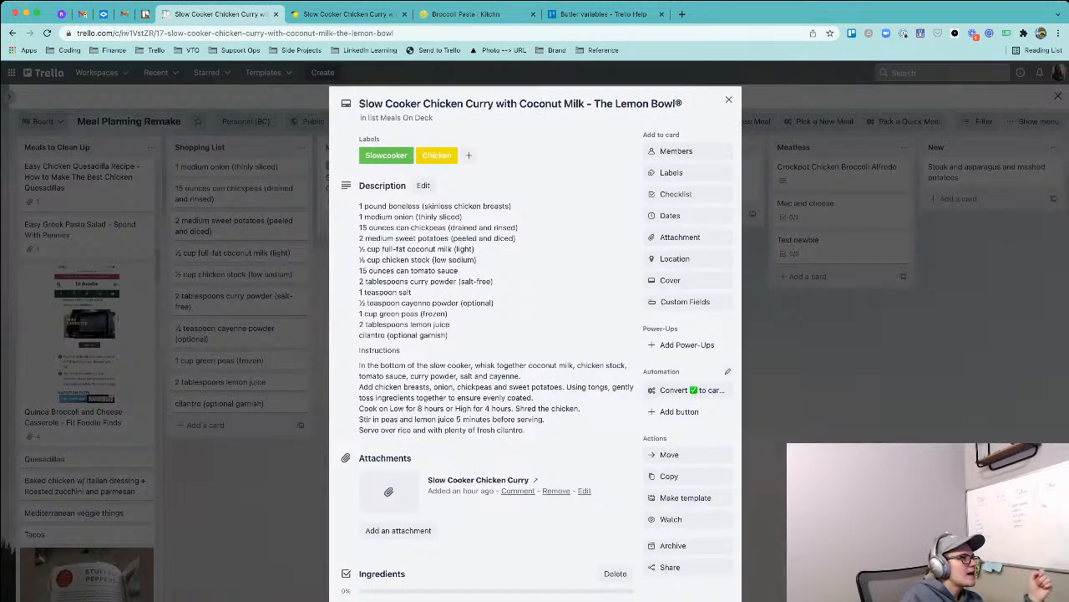
pyautogui.press('Escape')
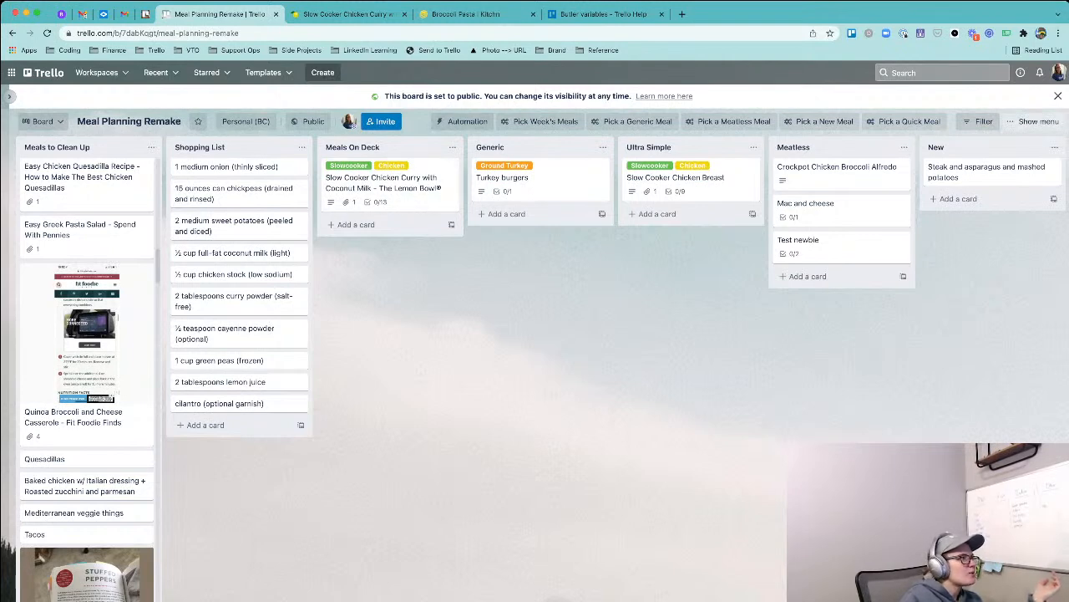
# - Start a new custom field for the board and title it origin
pyautogui.click(1039, 122)
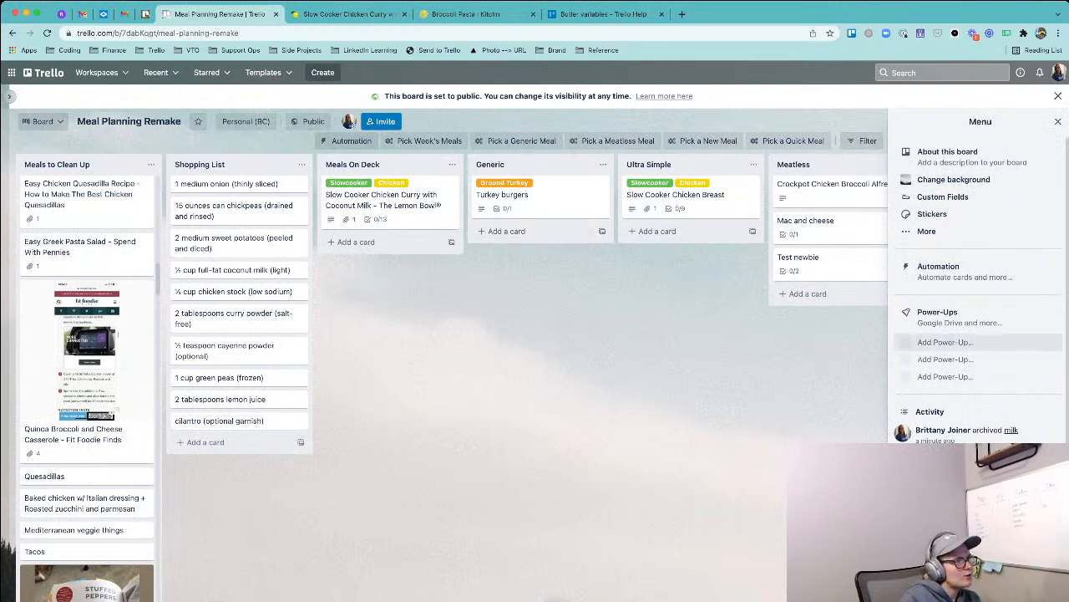
pyautogui.click(942, 197)
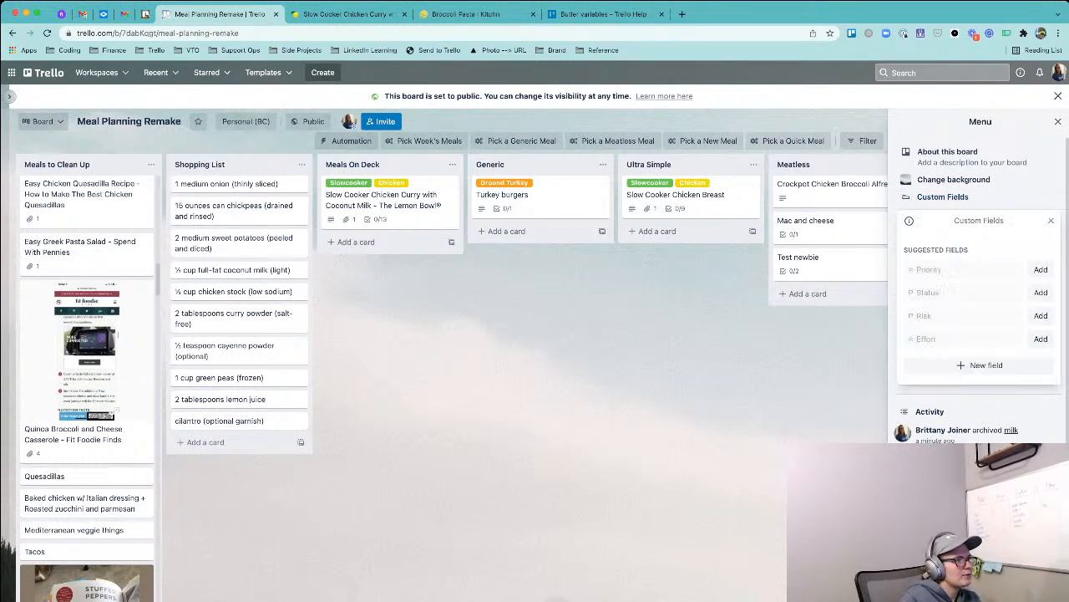
pyautogui.click(979, 364)
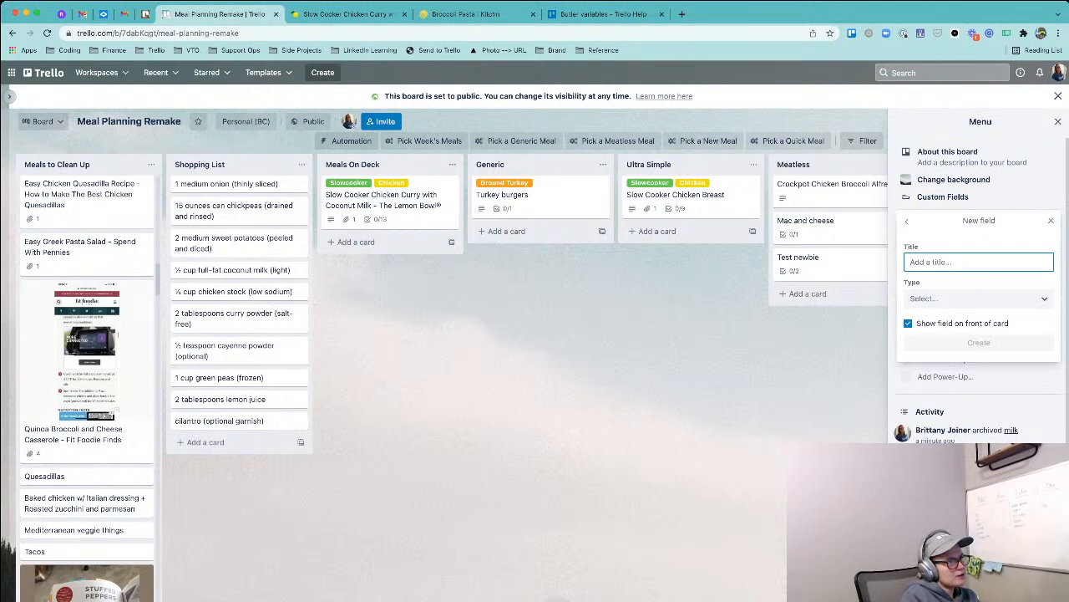
pyautogui.write('OriginList')
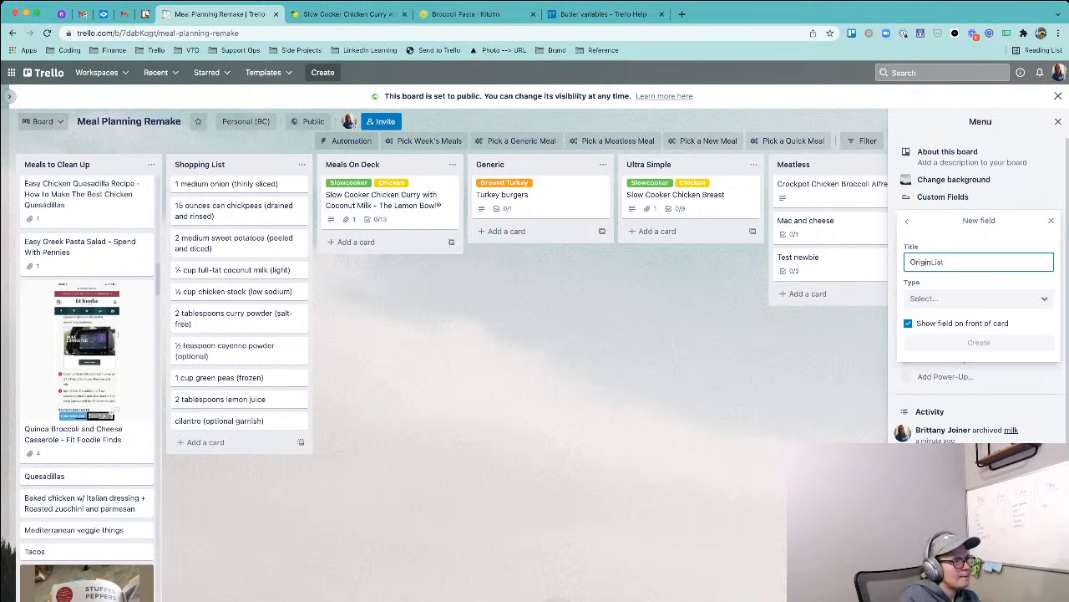
pyautogui.press('Tab')
pyautogui.hotkey('shift', 'Tab')
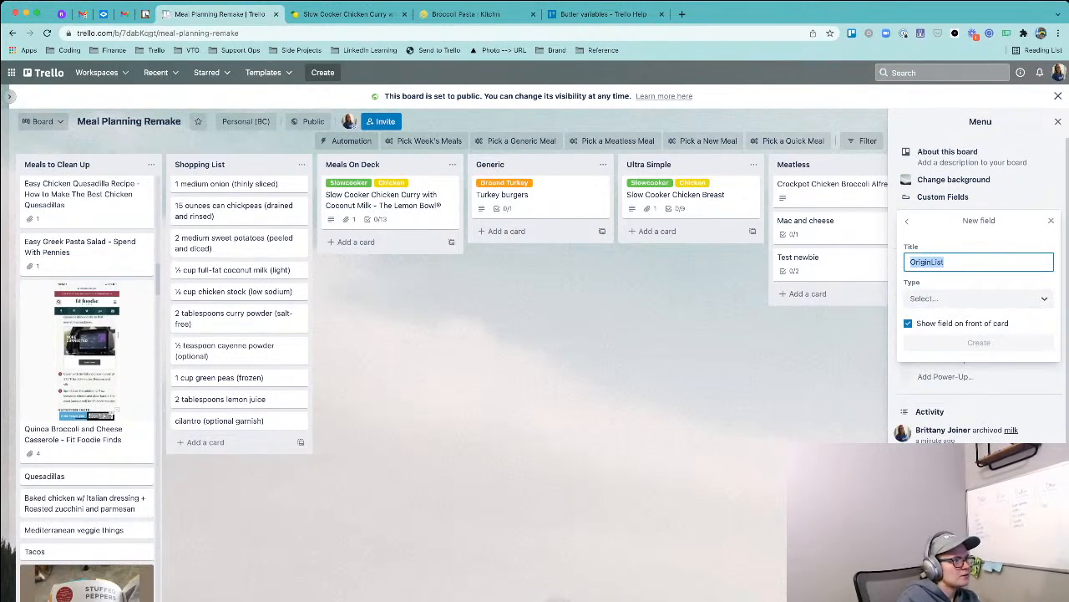
pyautogui.write('origin')
pyautogui.press('Tab')
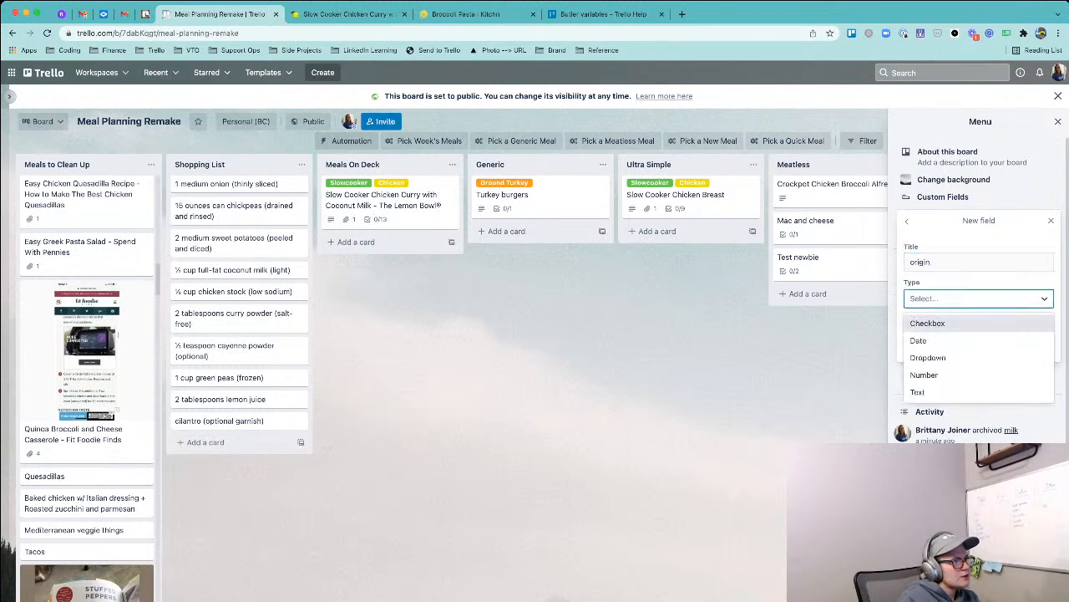
# - Make the origin field a Text field, create it, and close the board menu
pyautogui.press('Down')
pyautogui.press('Down')
pyautogui.press('Down')
pyautogui.press('Down')
pyautogui.press('Return')
pyautogui.press('Return')
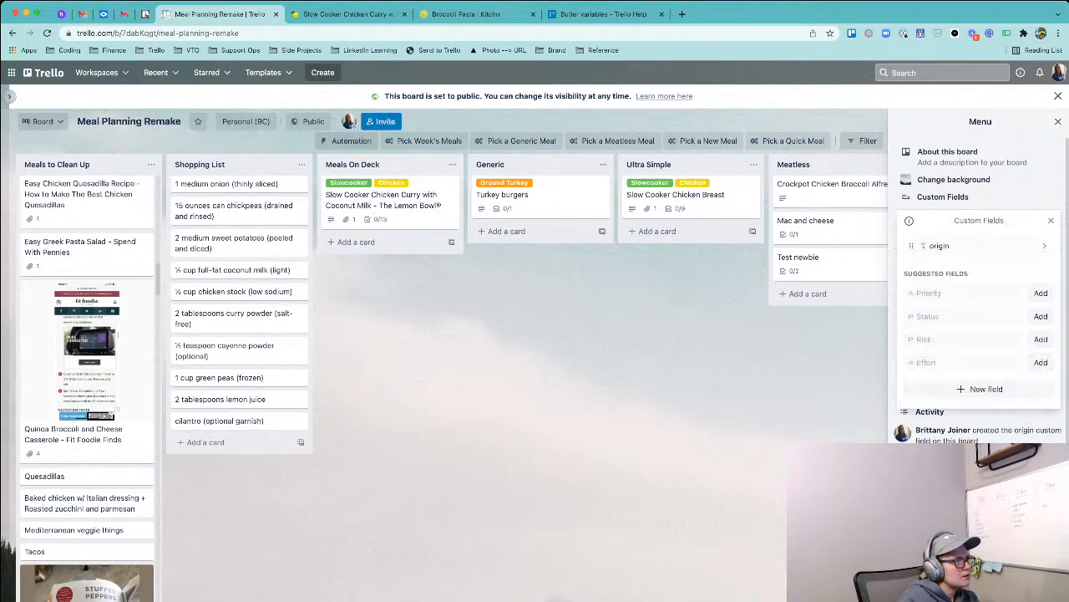
pyautogui.press('Escape')
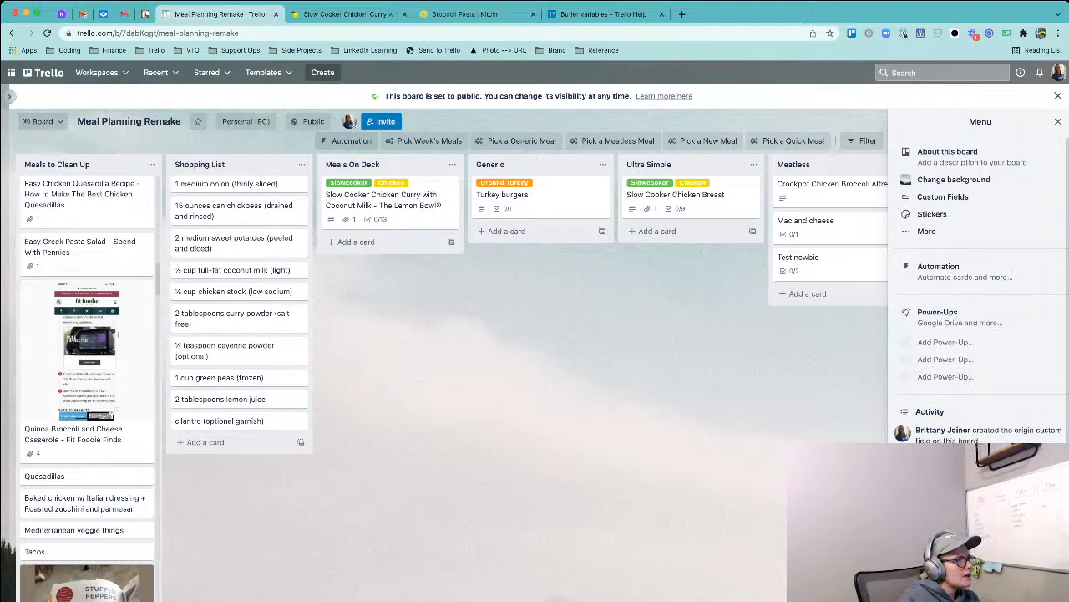
pyautogui.press('Escape')
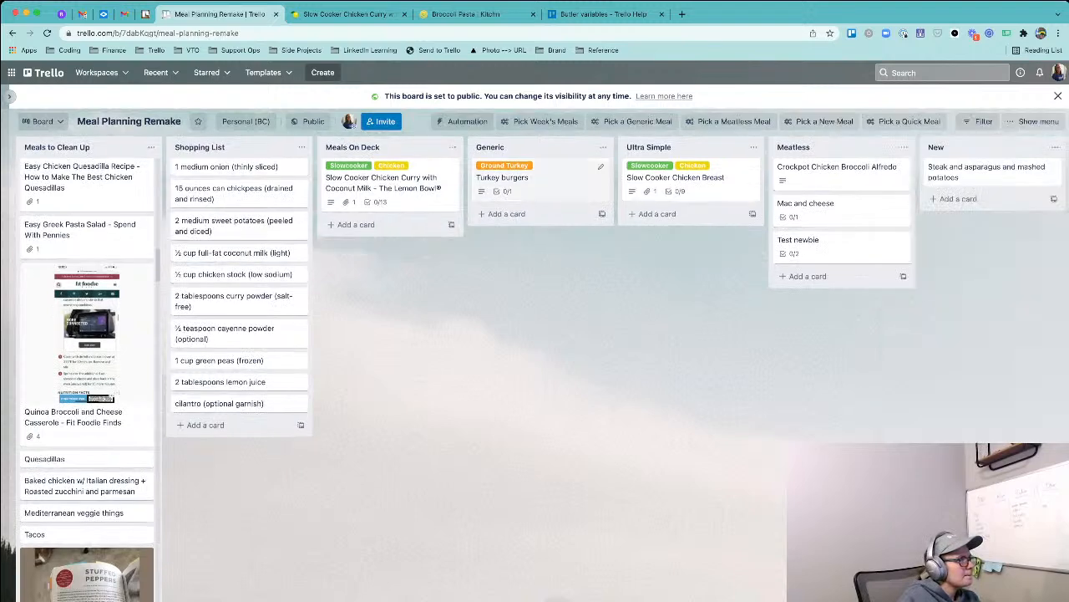
# - Open the board's automation rules, start a new rule, and bring up its trigger choices
pyautogui.click(462, 121)
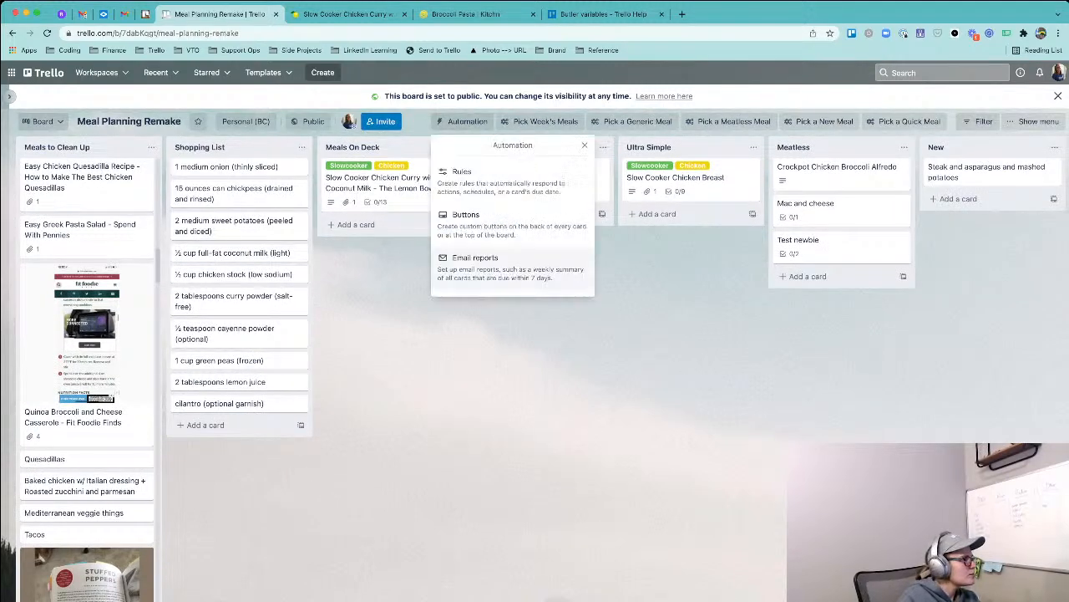
pyautogui.click(501, 181)
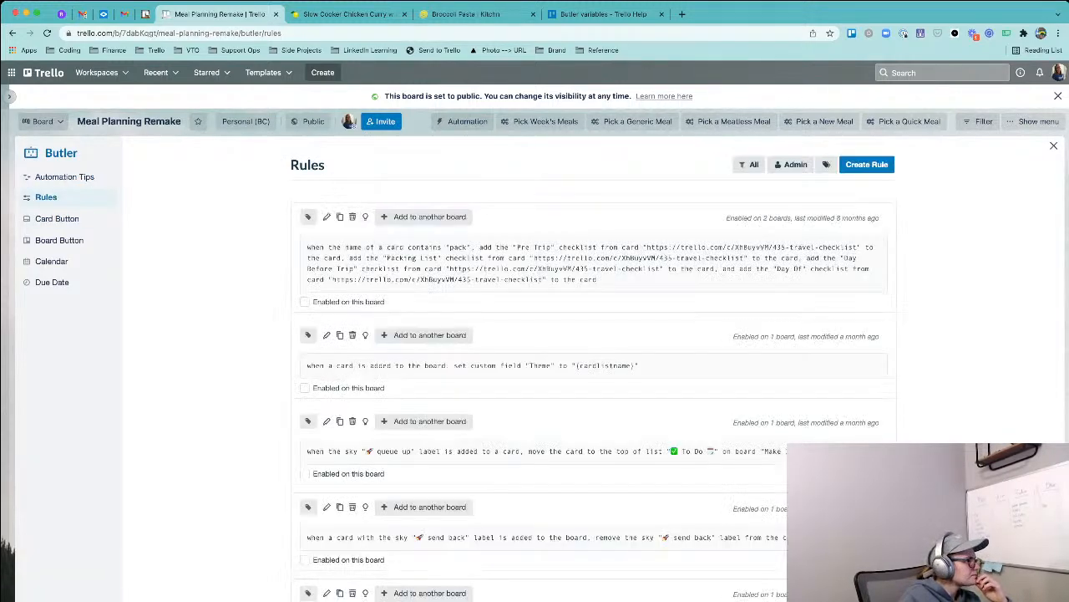
pyautogui.click(868, 165)
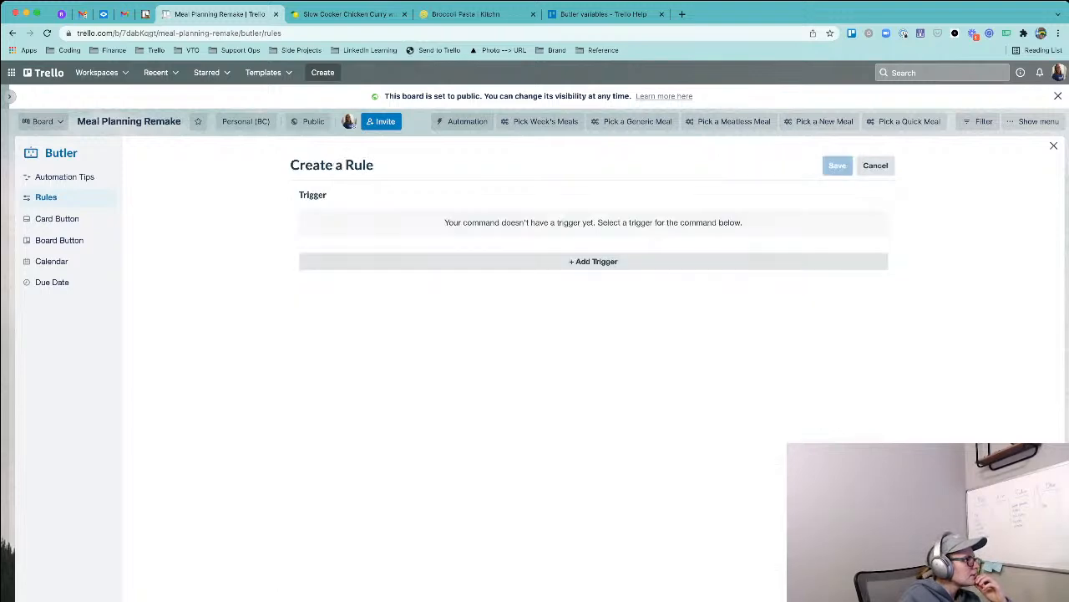
pyautogui.click(593, 261)
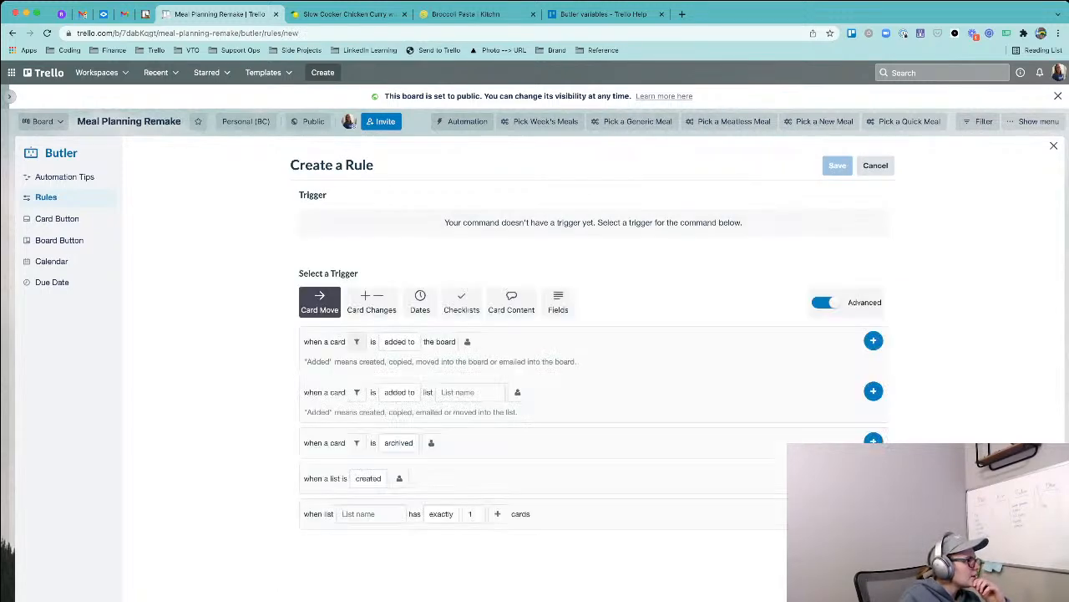
# - Compare the card-move trigger options, and give the rule the trigger for a card being added to the board
pyautogui.click(400, 342)
pyautogui.press('Escape')
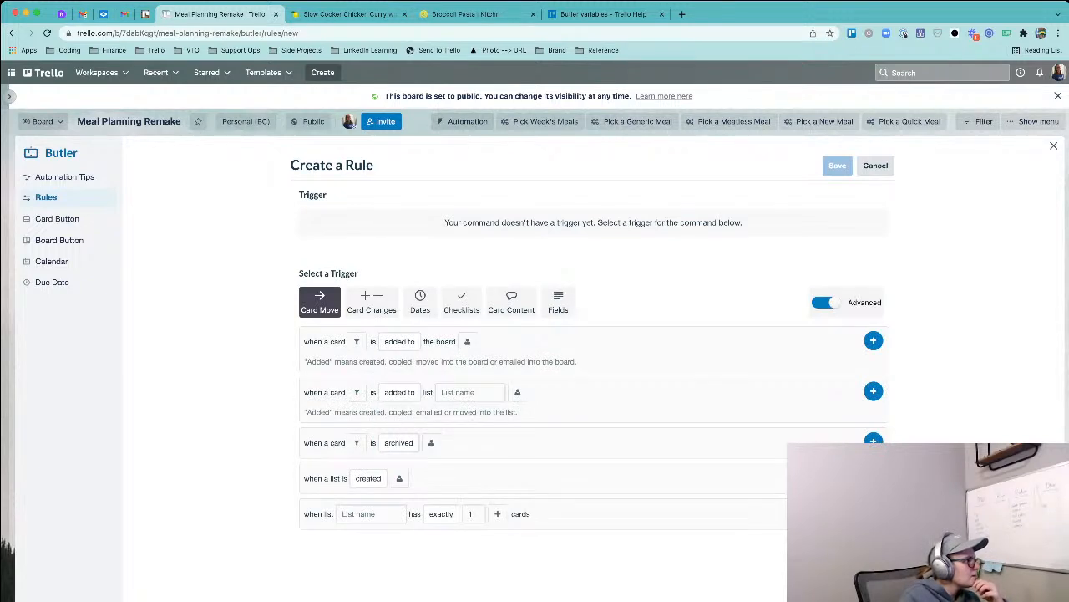
pyautogui.click(400, 391)
pyautogui.click(469, 392)
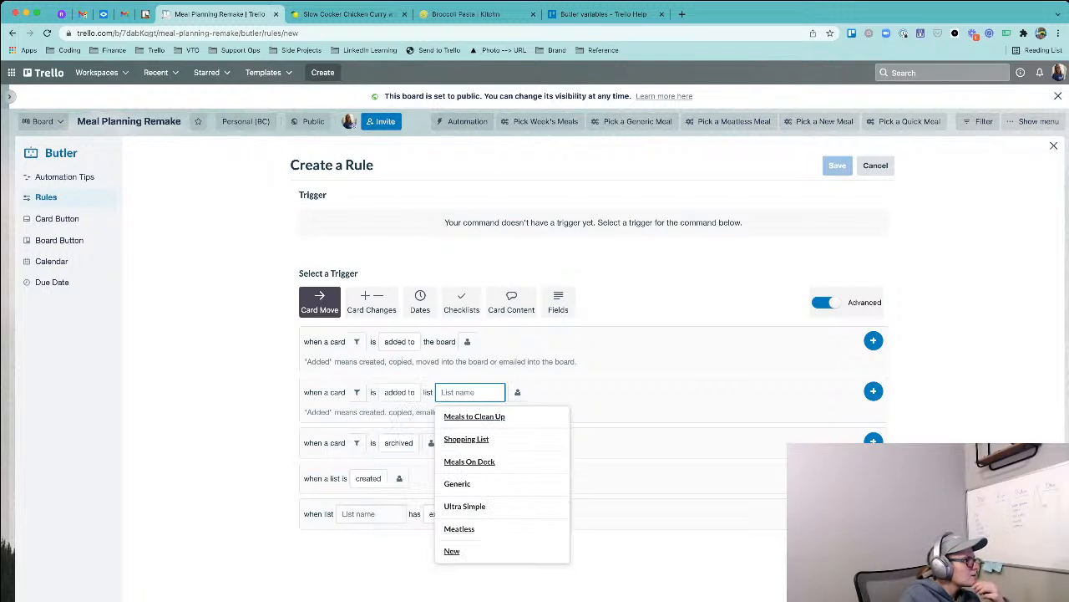
pyautogui.press('Escape')
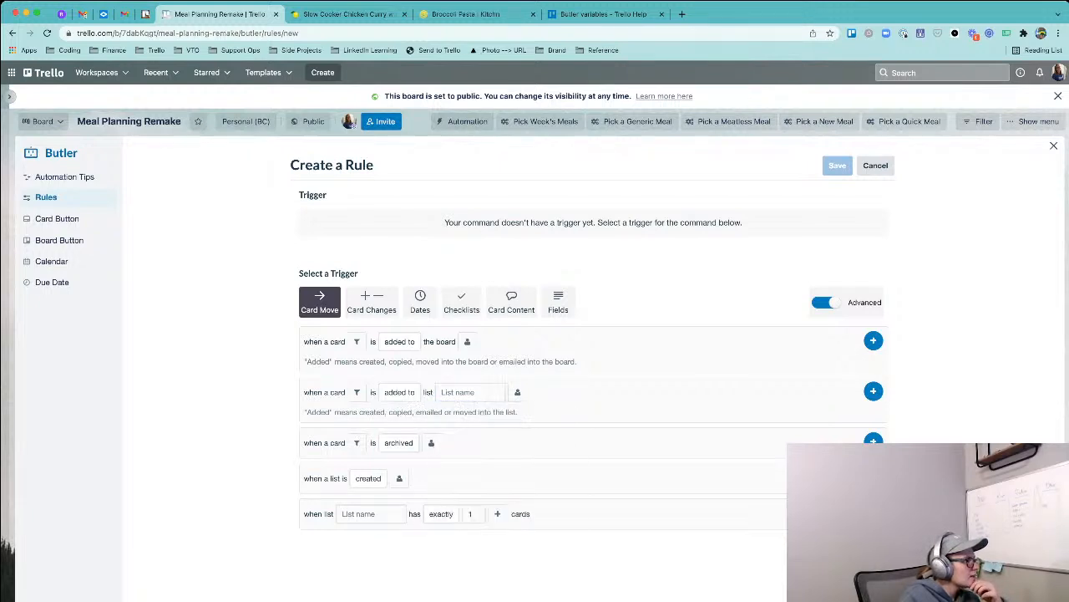
pyautogui.click(873, 391)
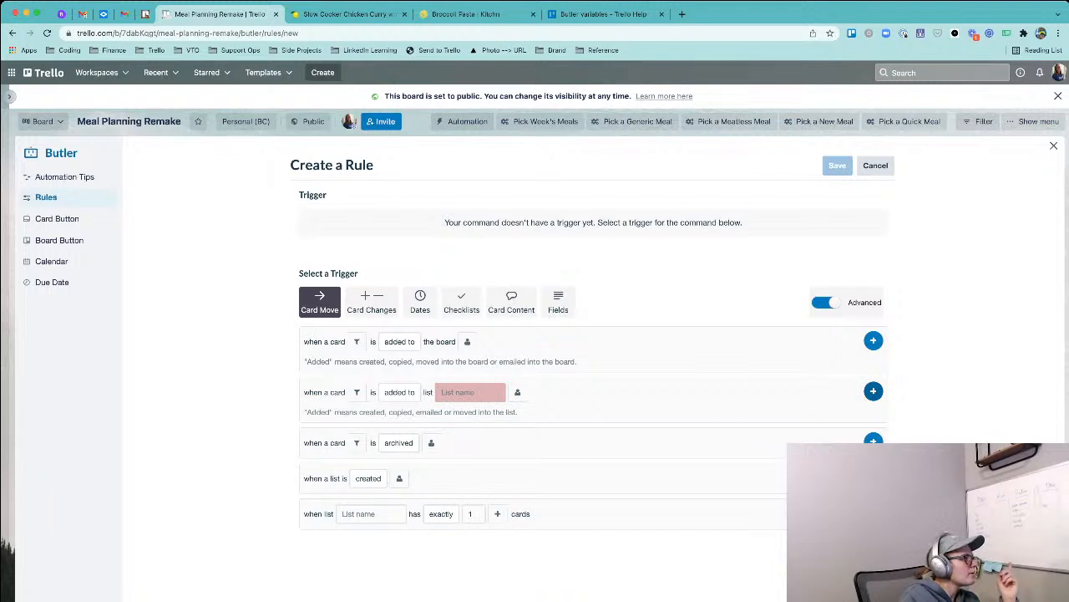
pyautogui.click(400, 342)
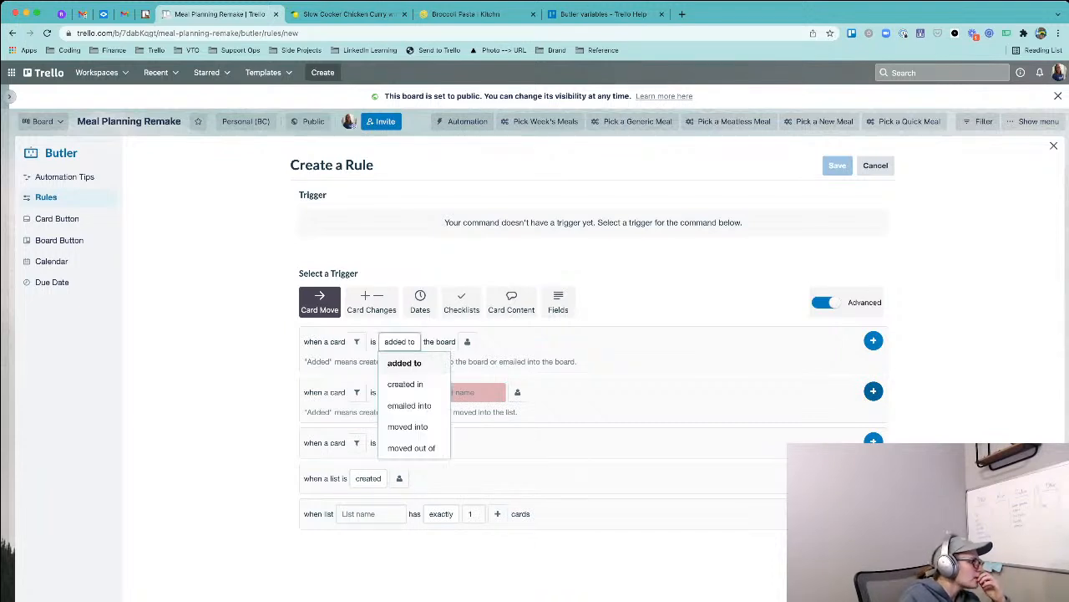
pyautogui.press('Escape')
pyautogui.click(399, 342)
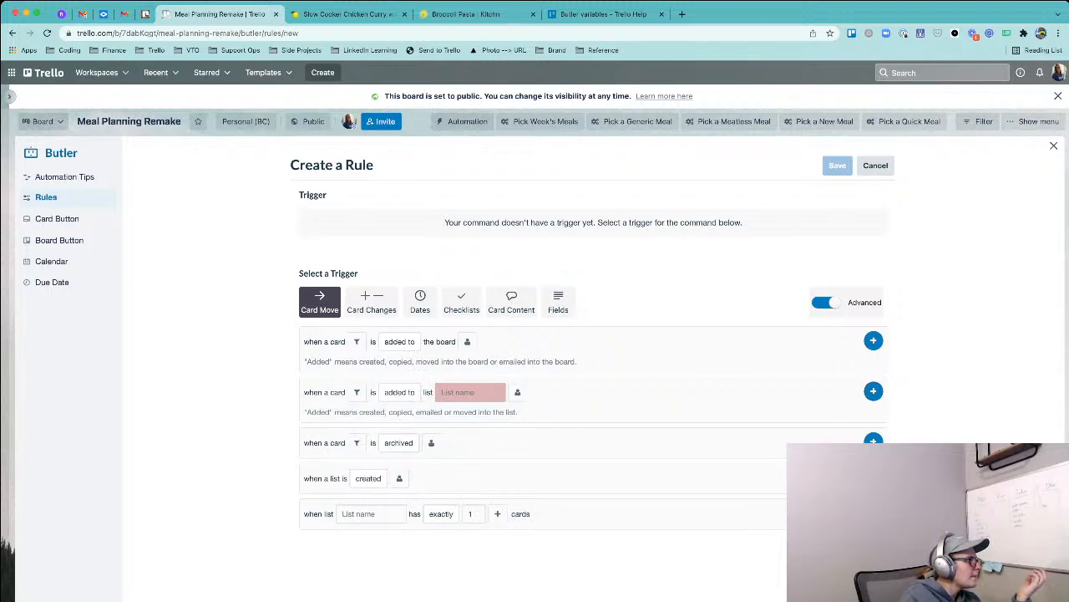
pyautogui.moveTo(369, 479)
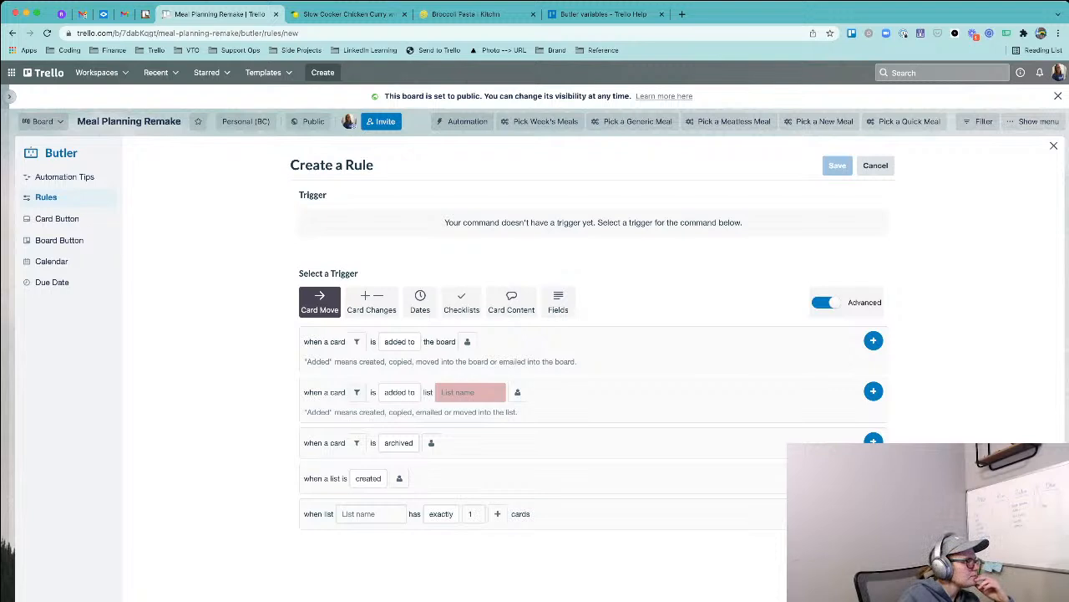
pyautogui.click(873, 340)
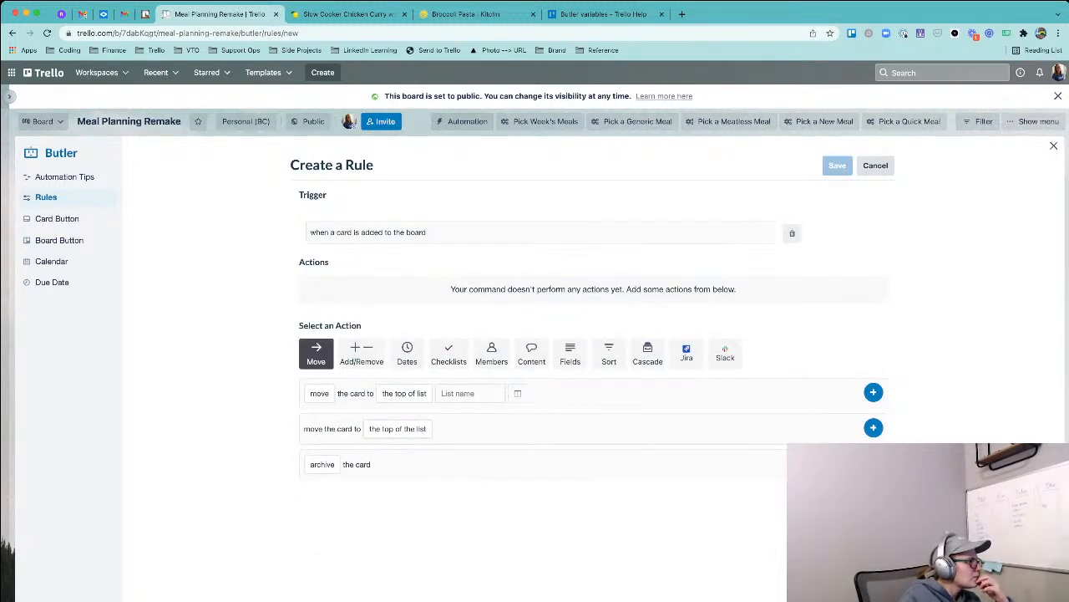
# - Look through the content and field actions, and choose origin as the custom field for the rule to set
pyautogui.click(531, 354)
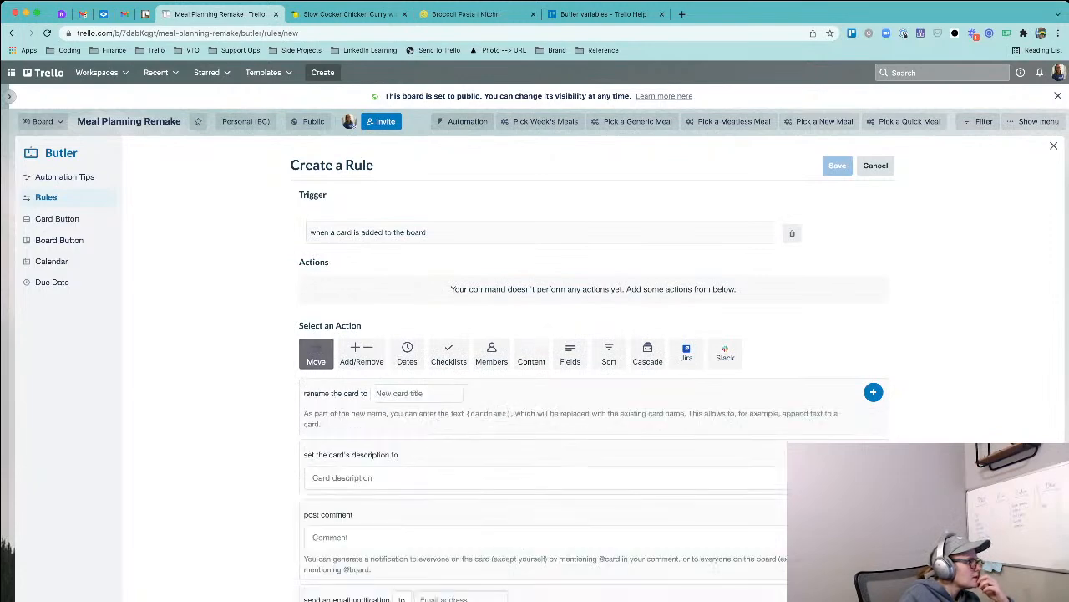
pyautogui.scroll(-2, 598, 391)
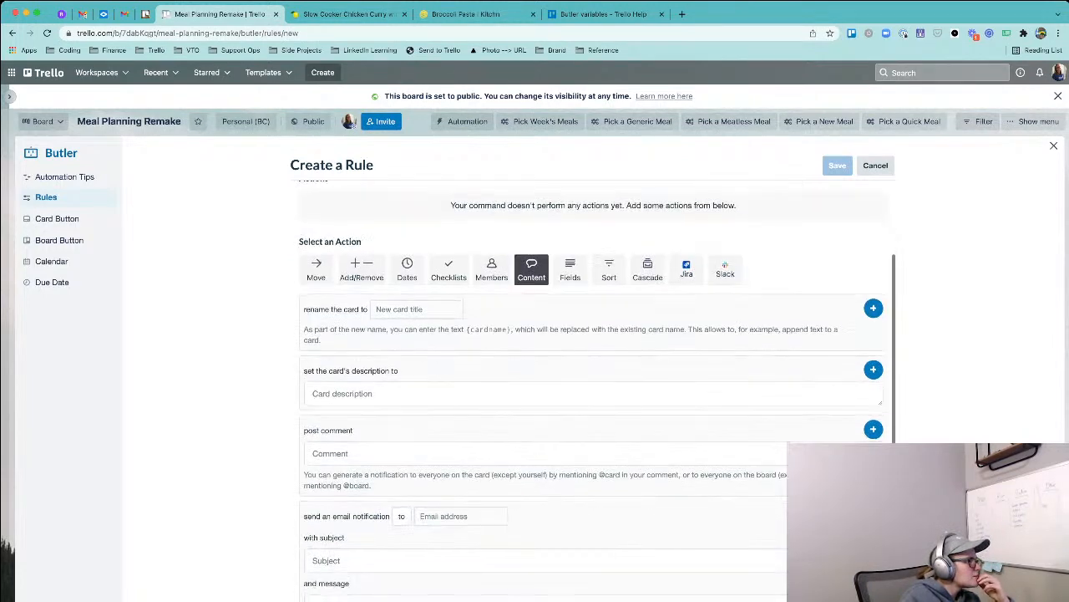
pyautogui.scroll(2, 597, 391)
pyautogui.click(570, 354)
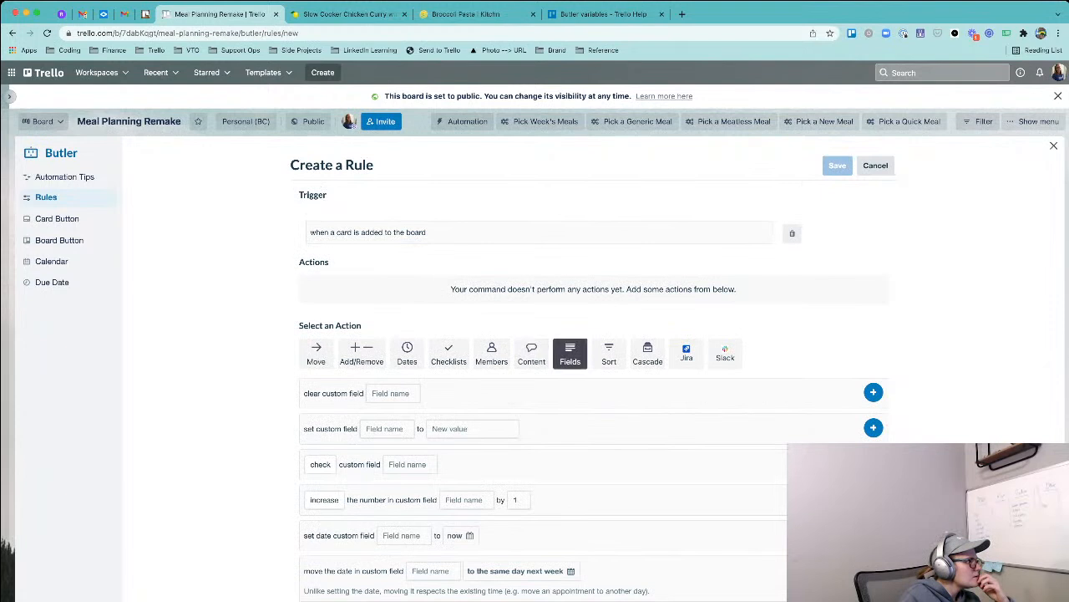
pyautogui.click(320, 464)
pyautogui.click(325, 486)
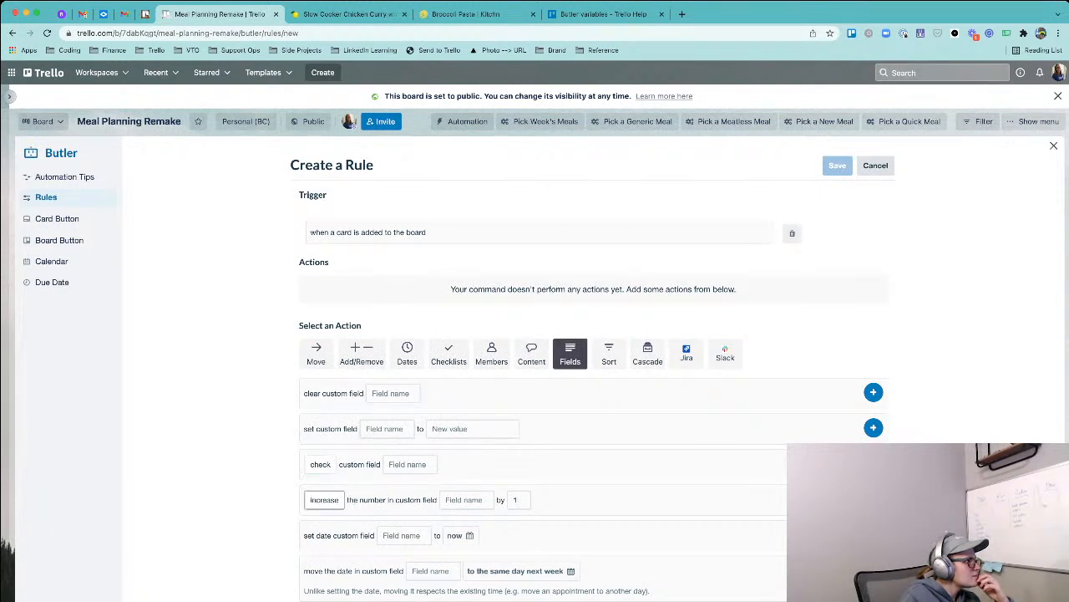
pyautogui.click(324, 500)
pyautogui.click(329, 521)
pyautogui.click(386, 428)
pyautogui.click(378, 457)
pyautogui.click(472, 428)
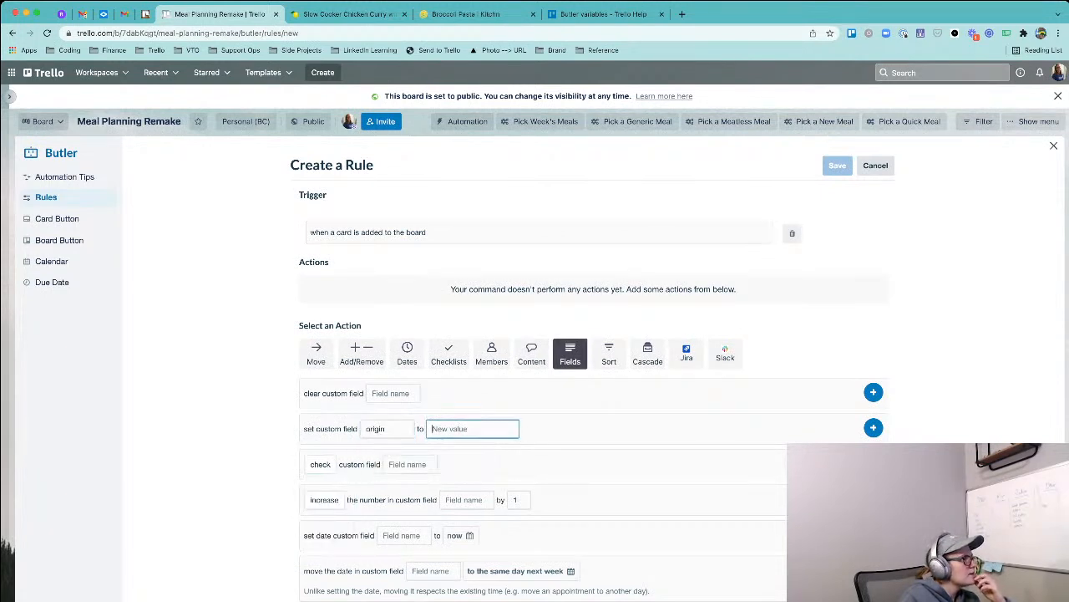
# - Search the Butler variables help article for "listname" and copy the {cardlistname} variable
pyautogui.click(603, 14)
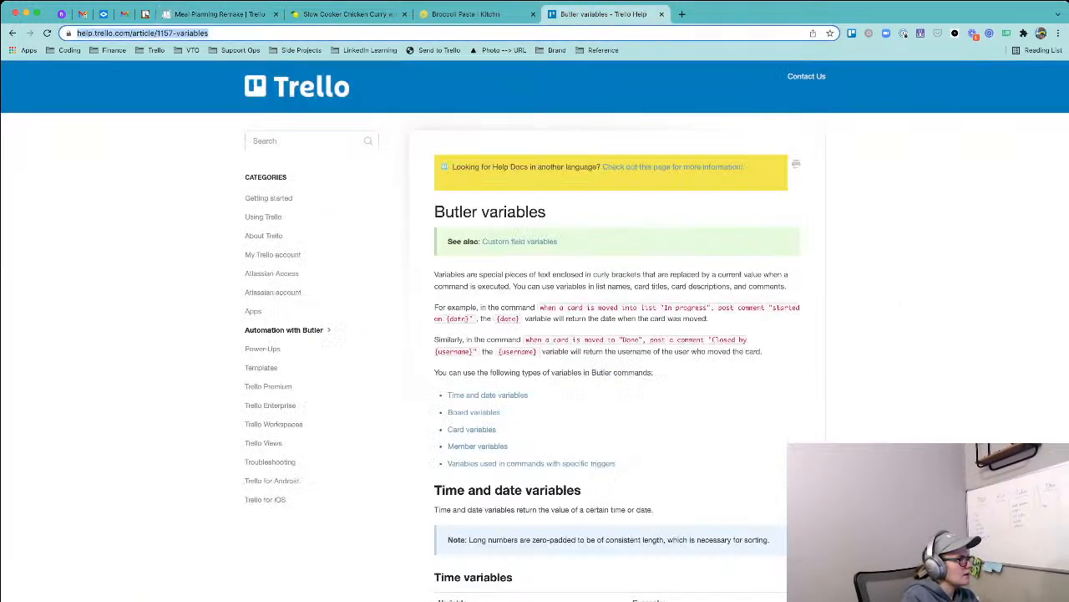
pyautogui.click(535, 334)
pyautogui.scroll(-20, 535, 334)
pyautogui.press('super+f')
pyautogui.write('listname')
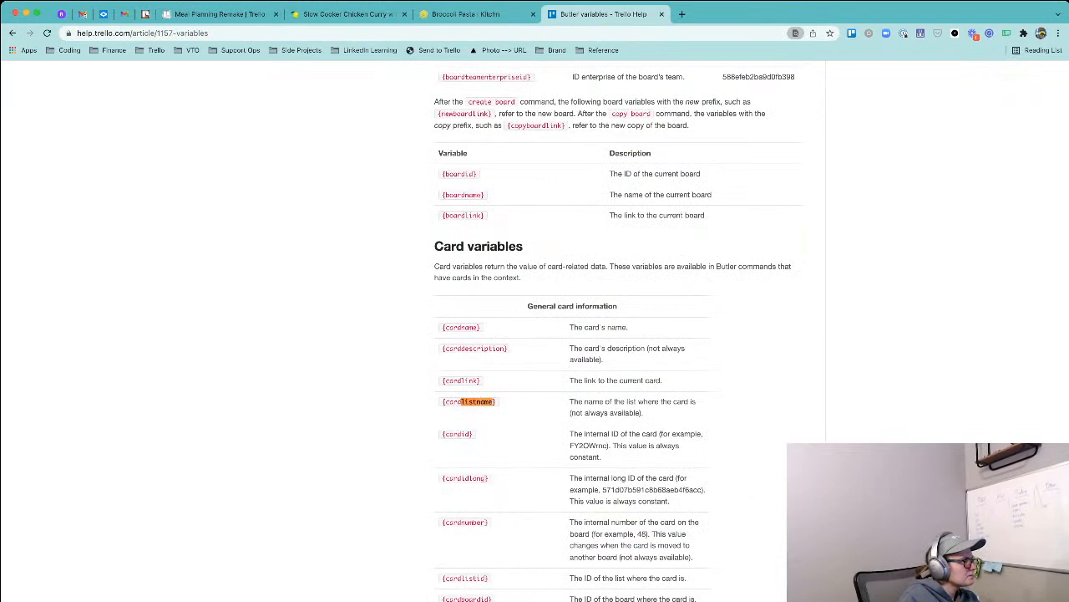
pyautogui.moveTo(497, 401); pyautogui.dragTo(441, 402)
pyautogui.press('super+c')
# - Return to the Trello board, set the origin field's new value to {cardlistname}, add the action, and save the rule
pyautogui.click(478, 14)
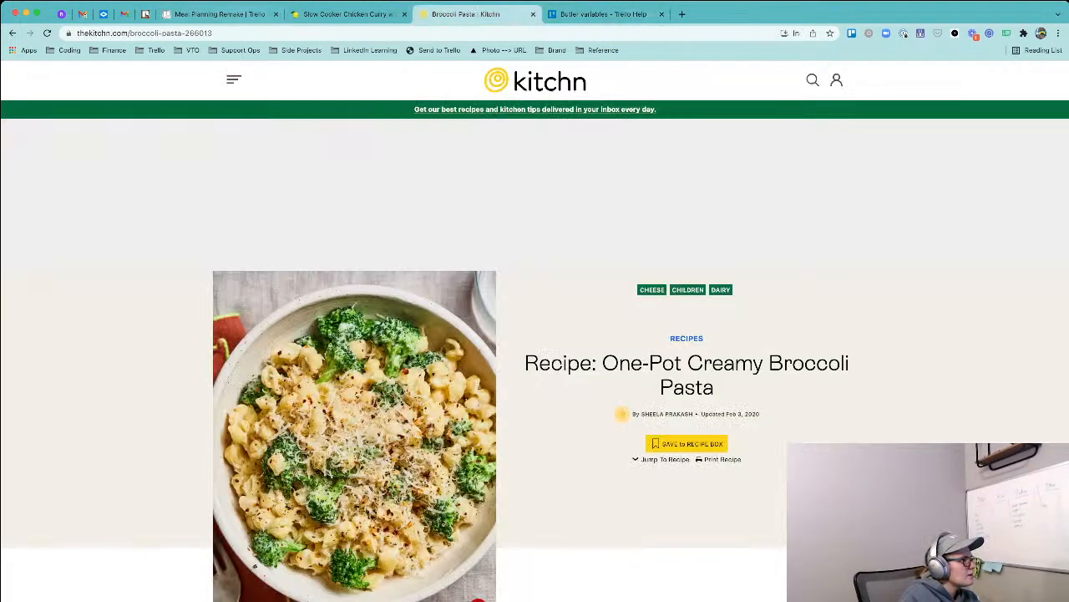
pyautogui.click(220, 14)
pyautogui.press('super+v')
pyautogui.click(874, 428)
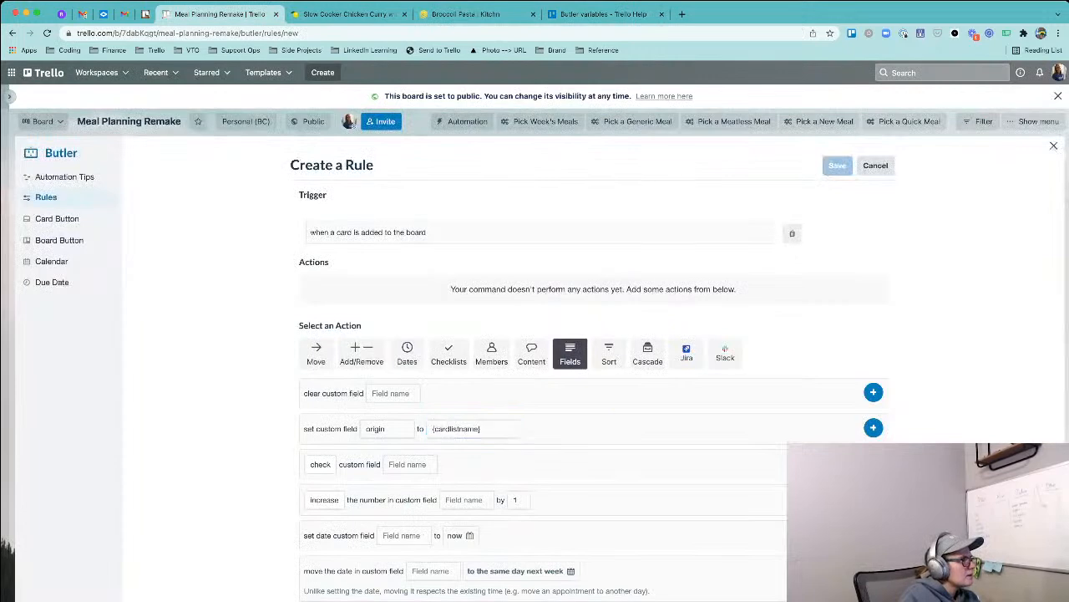
pyautogui.click(838, 164)
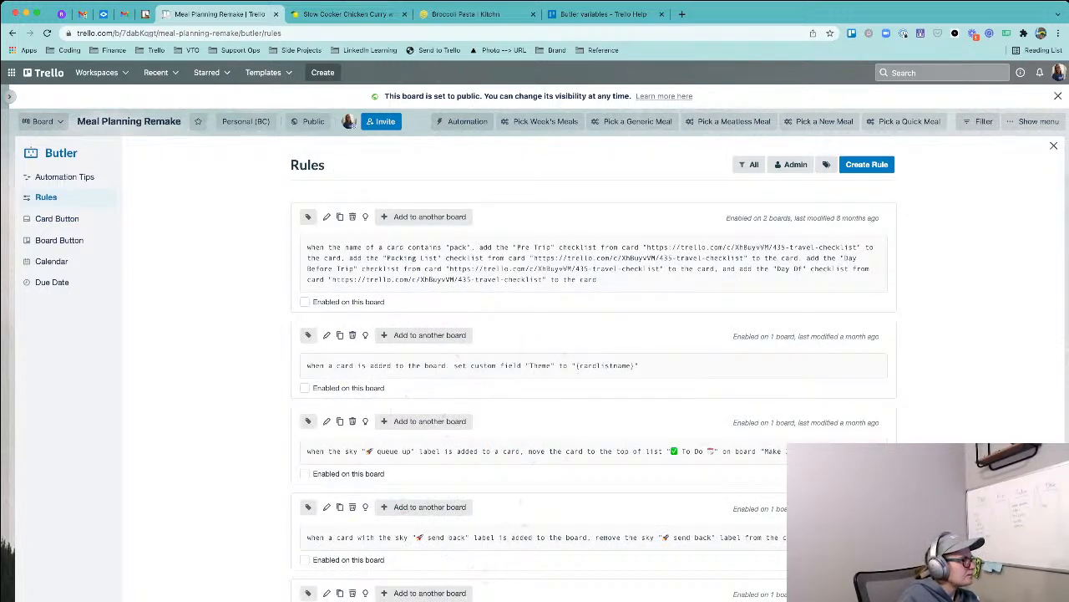
# - Remove the rule that adds the purple label to Shopping List cards whose names contain "eggs,milk"
pyautogui.scroll(-10, 594, 393)
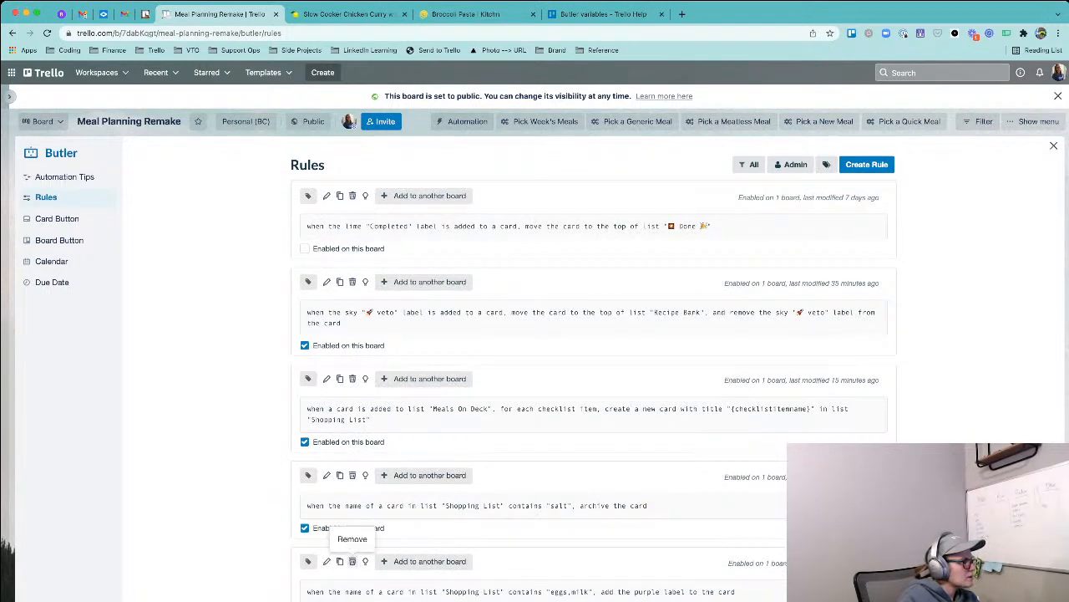
pyautogui.click(351, 561)
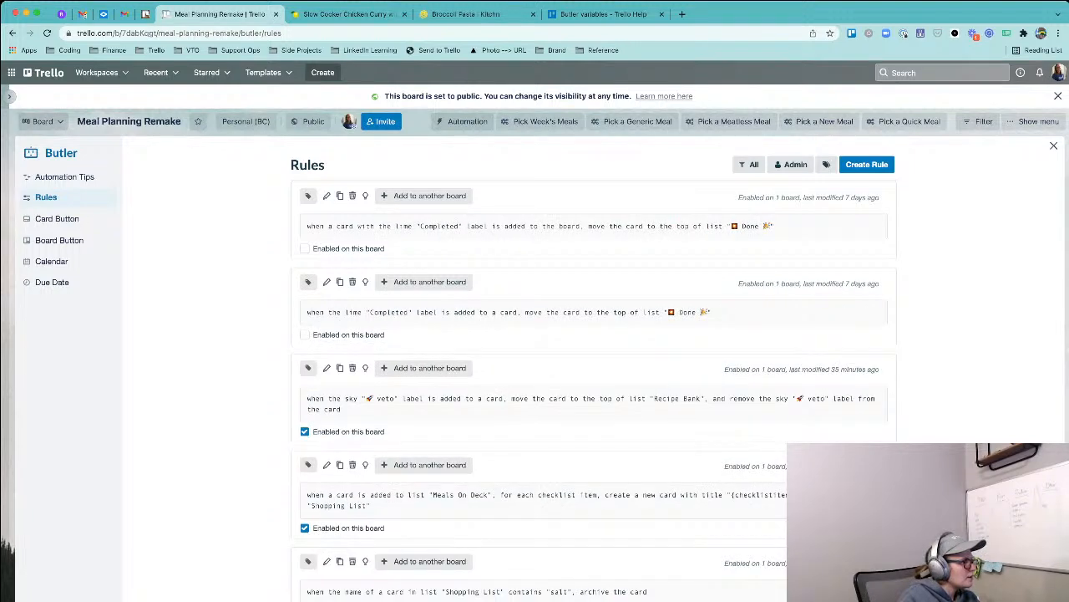
# - Open the veto label rule for editing and delete both of its existing actions
pyautogui.scroll(1, 593, 384)
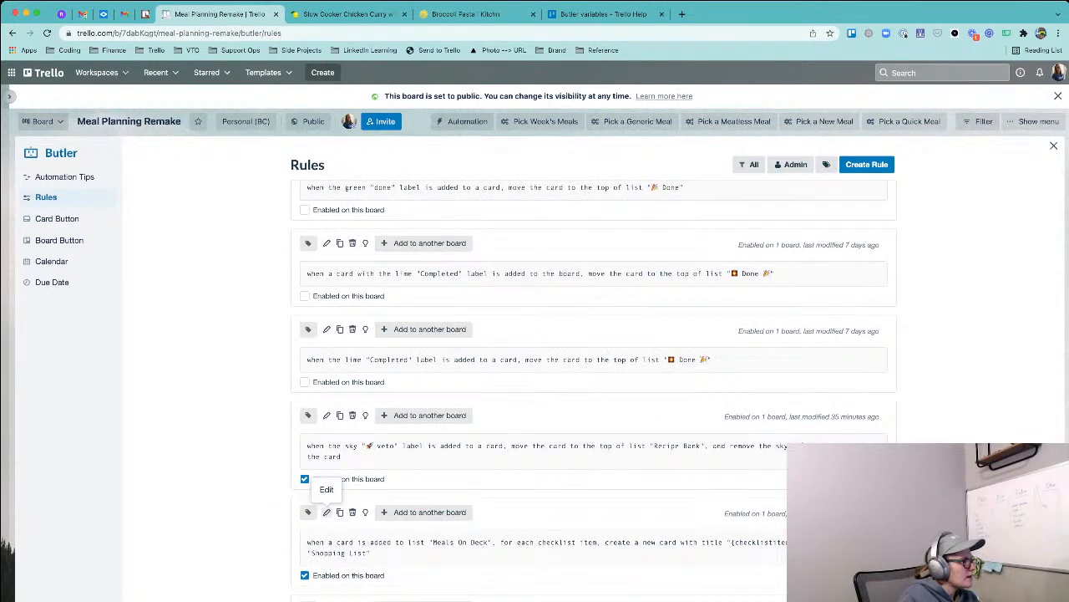
pyautogui.click(327, 415)
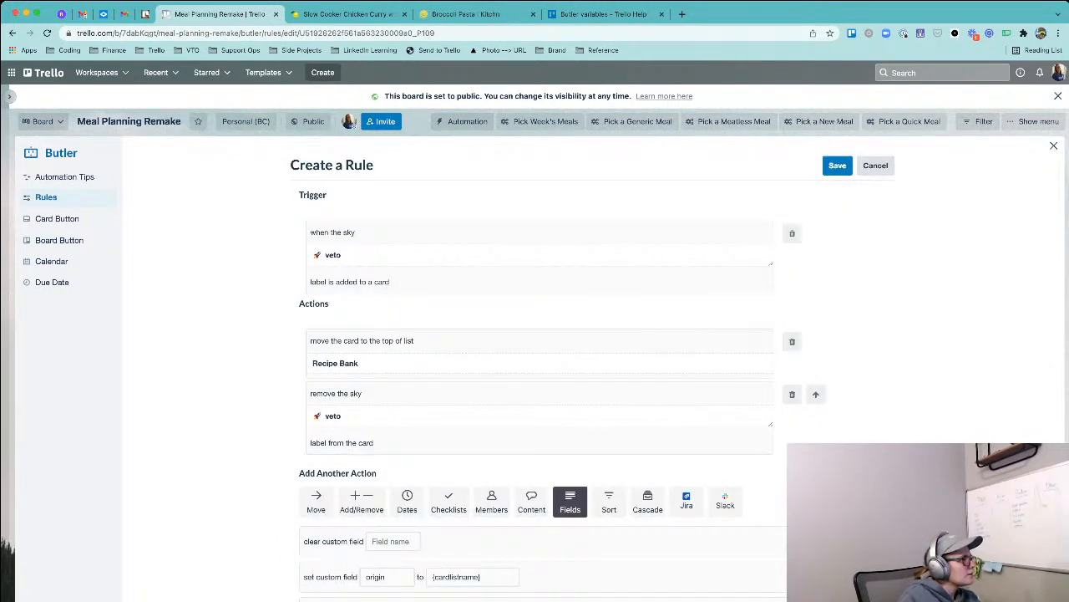
pyautogui.click(792, 341)
pyautogui.click(792, 341)
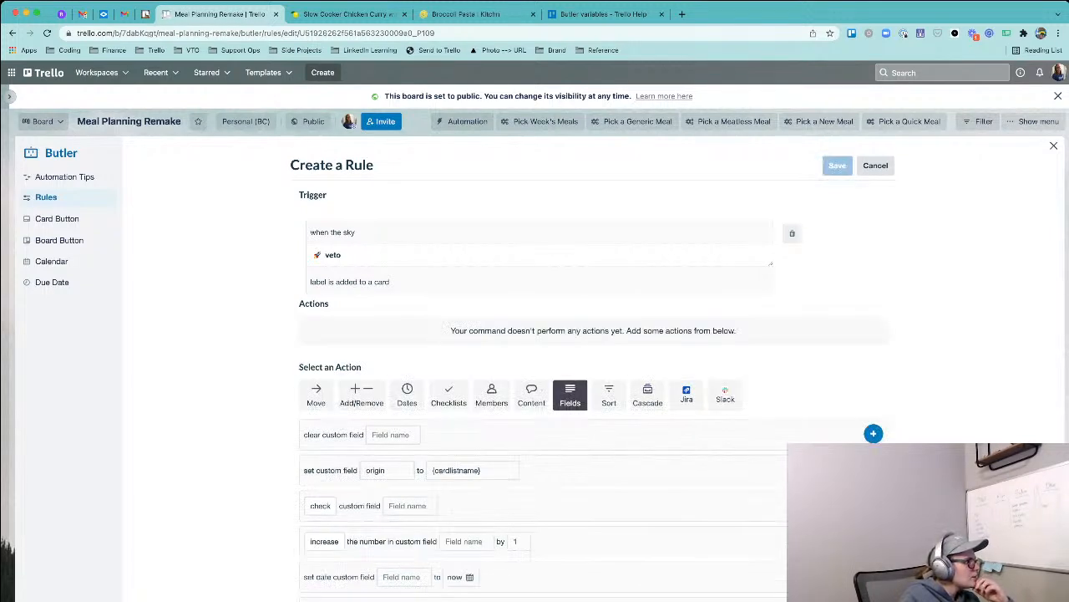
# - Add an action to the veto rule that moves the card to the top of list {{%origin}}
pyautogui.click(315, 394)
pyautogui.click(405, 435)
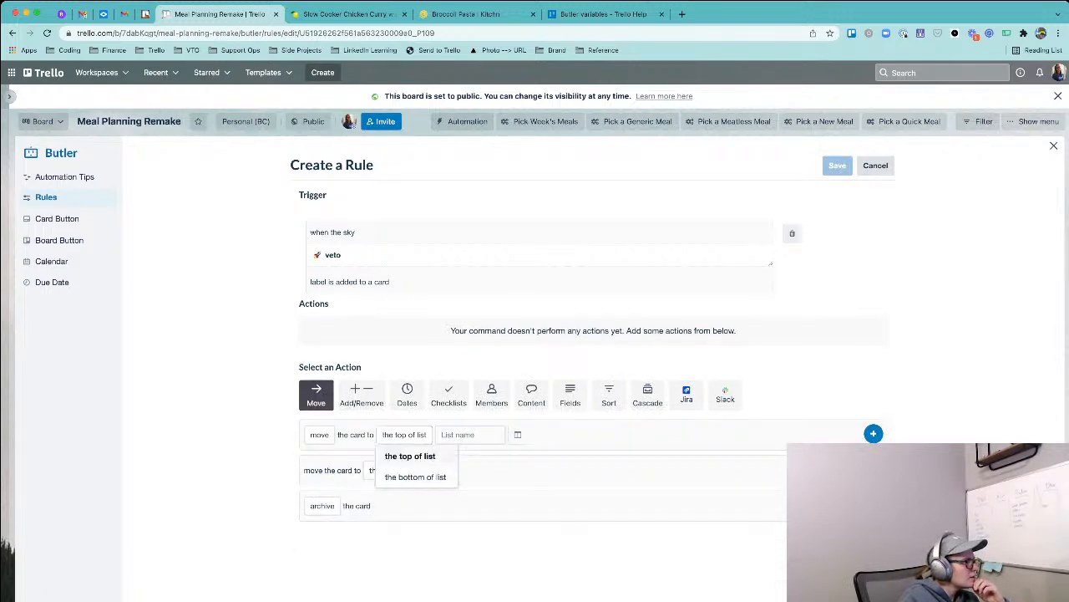
pyautogui.click(471, 434)
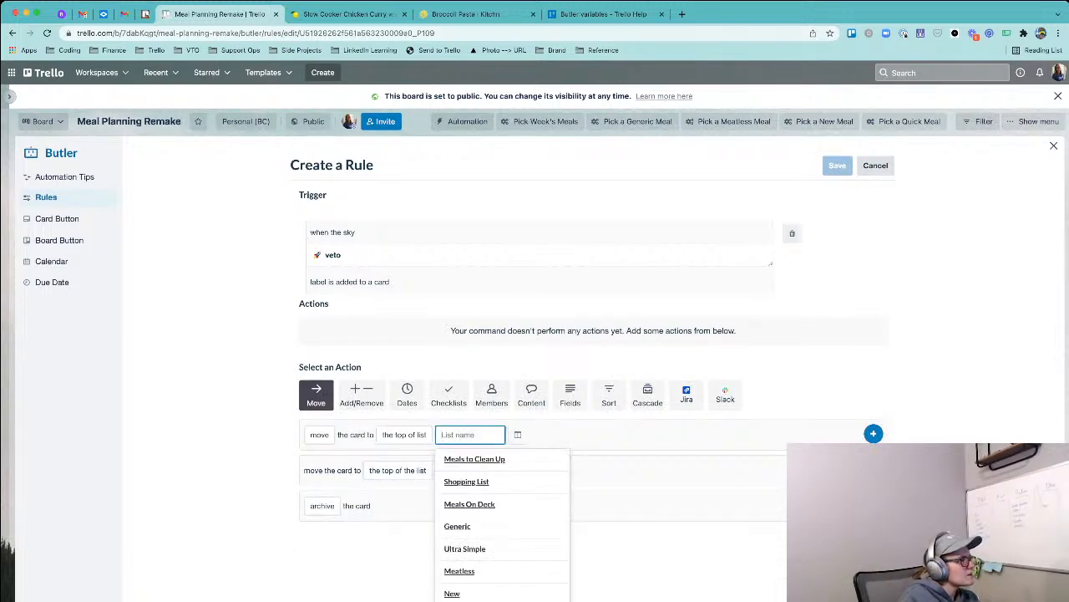
pyautogui.click(598, 15)
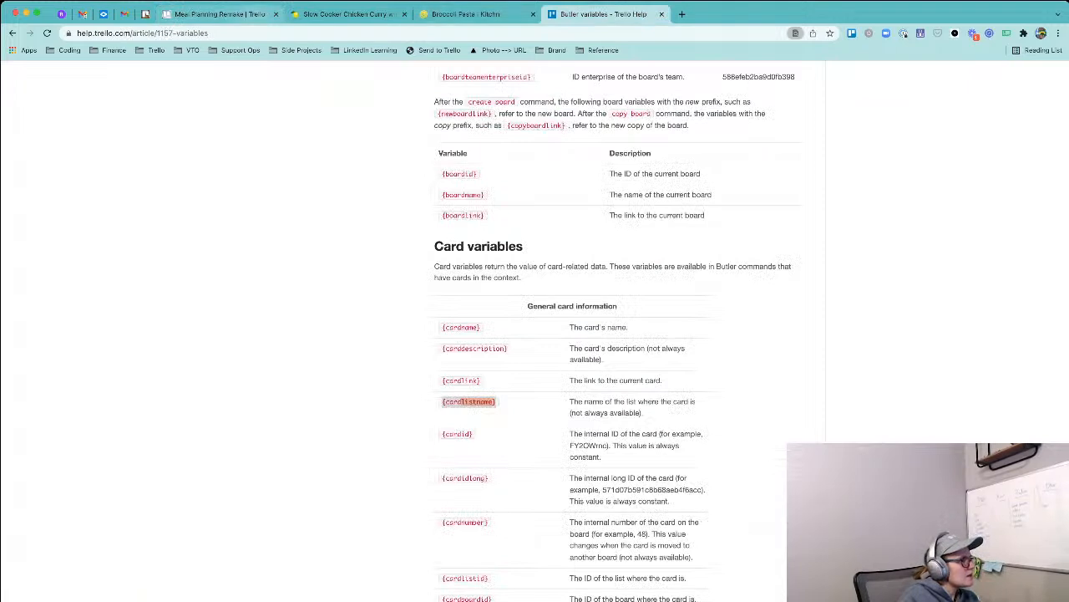
pyautogui.click(219, 14)
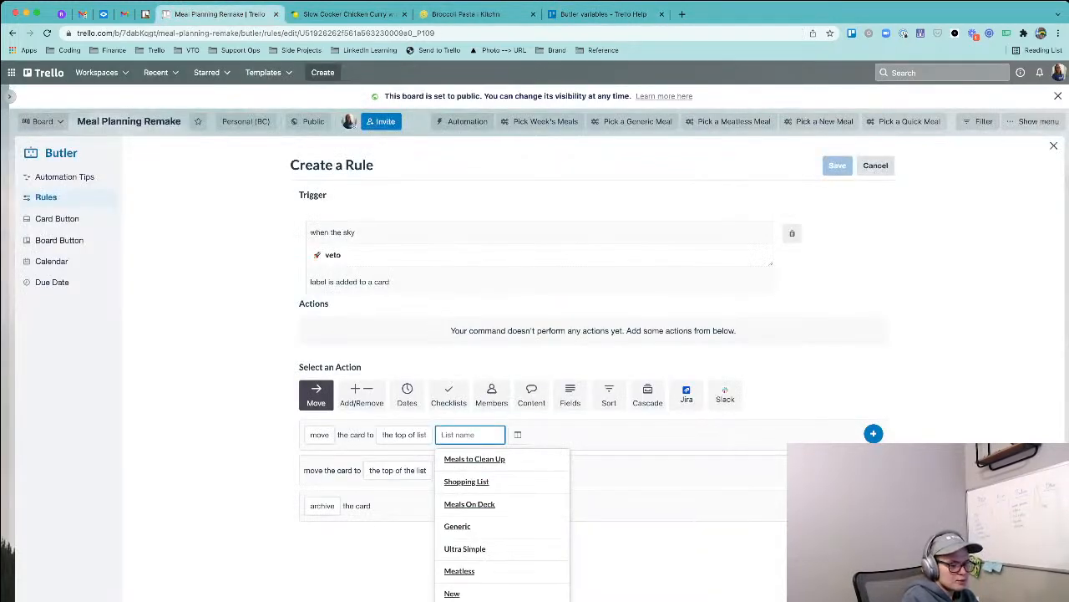
pyautogui.write('{{%ori')
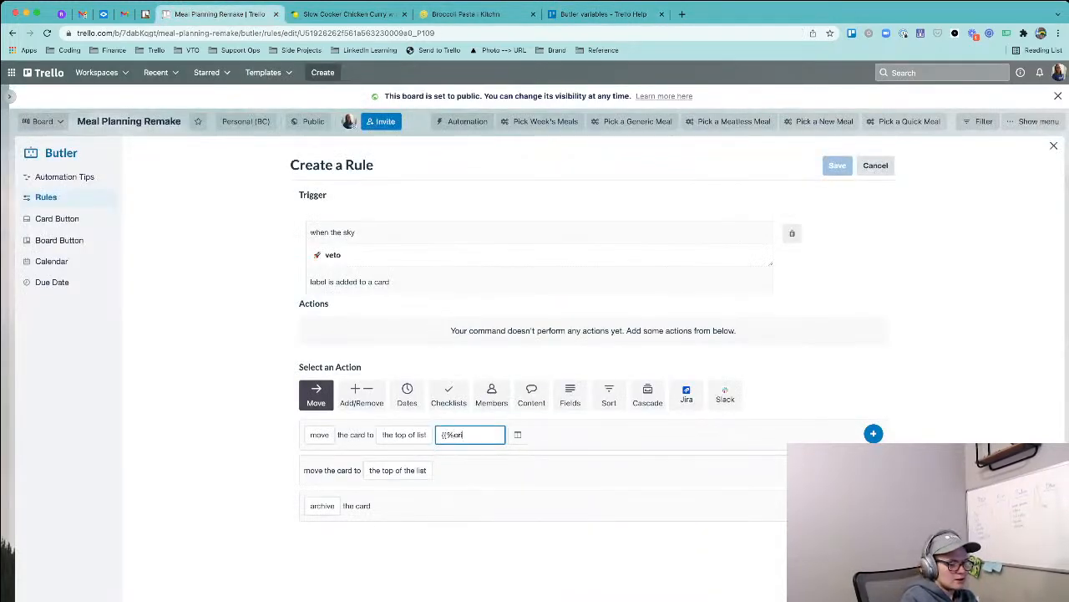
pyautogui.write('gin}}')
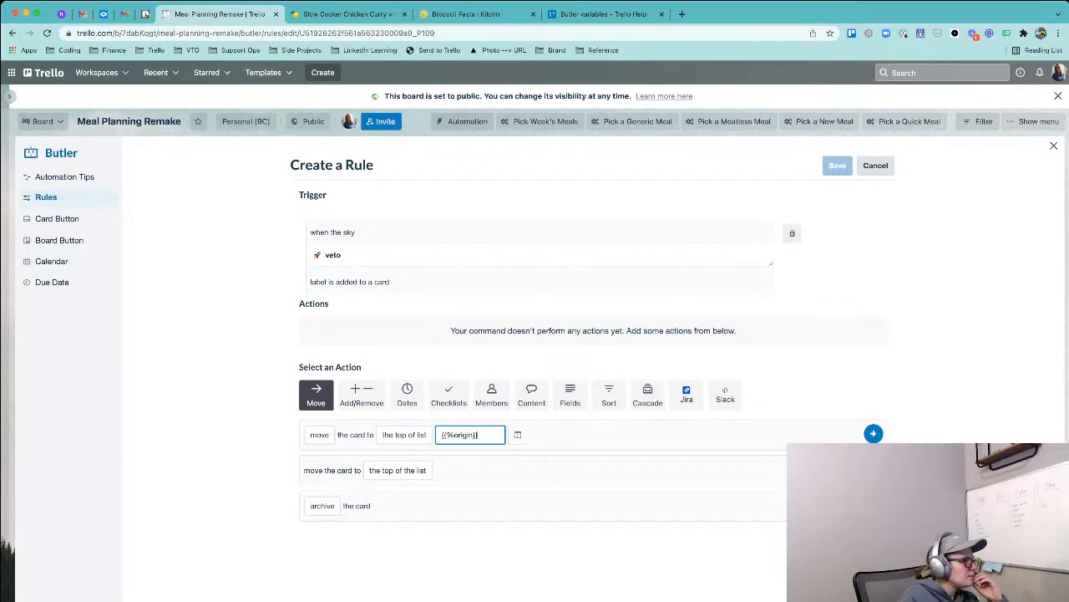
pyautogui.click(873, 433)
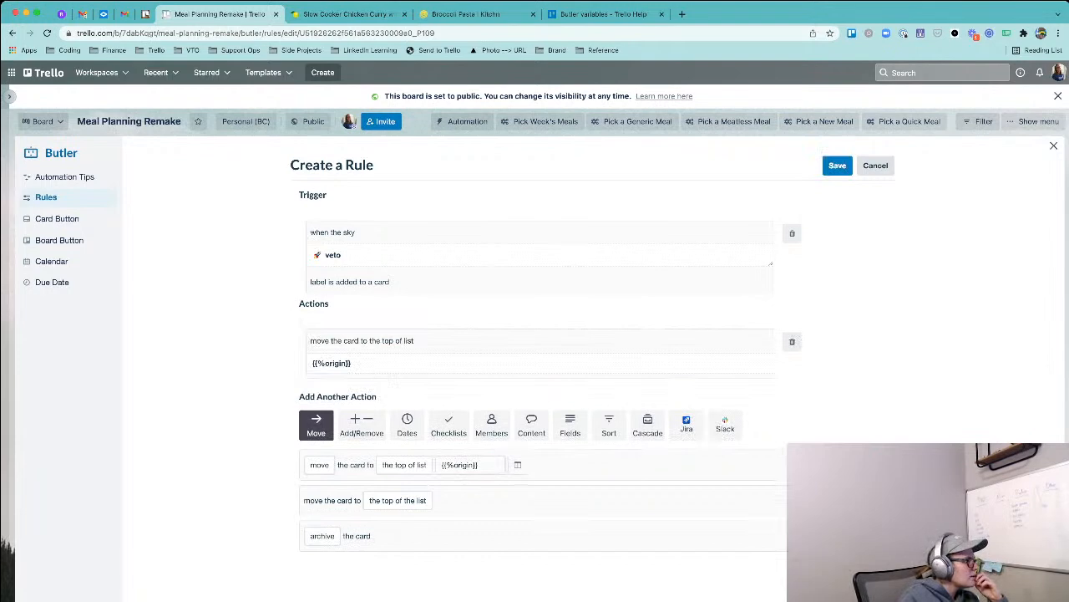
# - Add an action removing the sky veto label from the card, save the rule, and return to the board
pyautogui.click(361, 424)
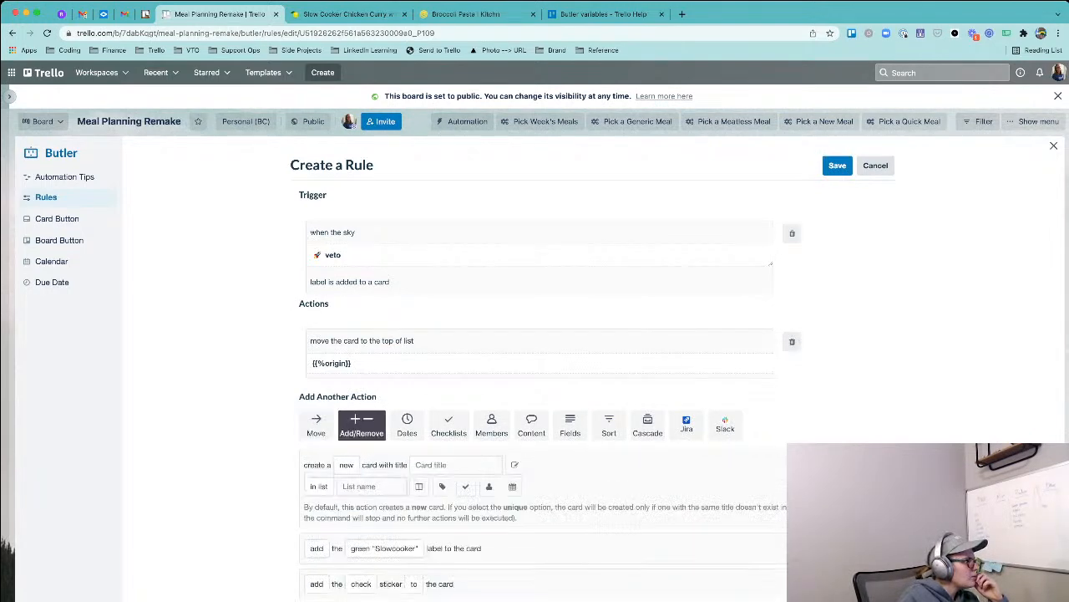
pyautogui.click(317, 548)
pyautogui.click(326, 590)
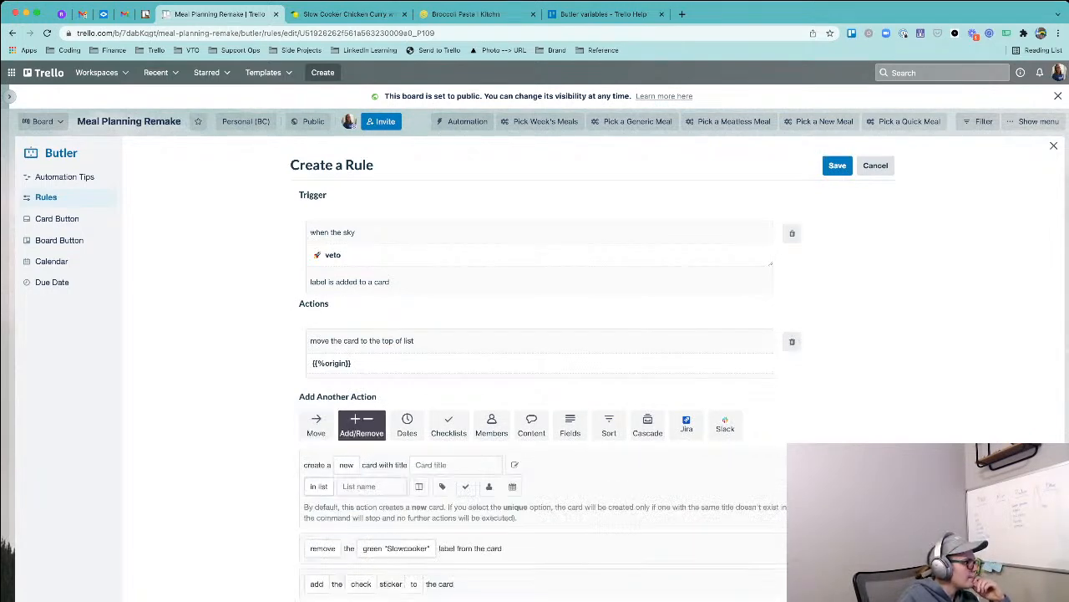
pyautogui.click(396, 548)
pyautogui.click(396, 597)
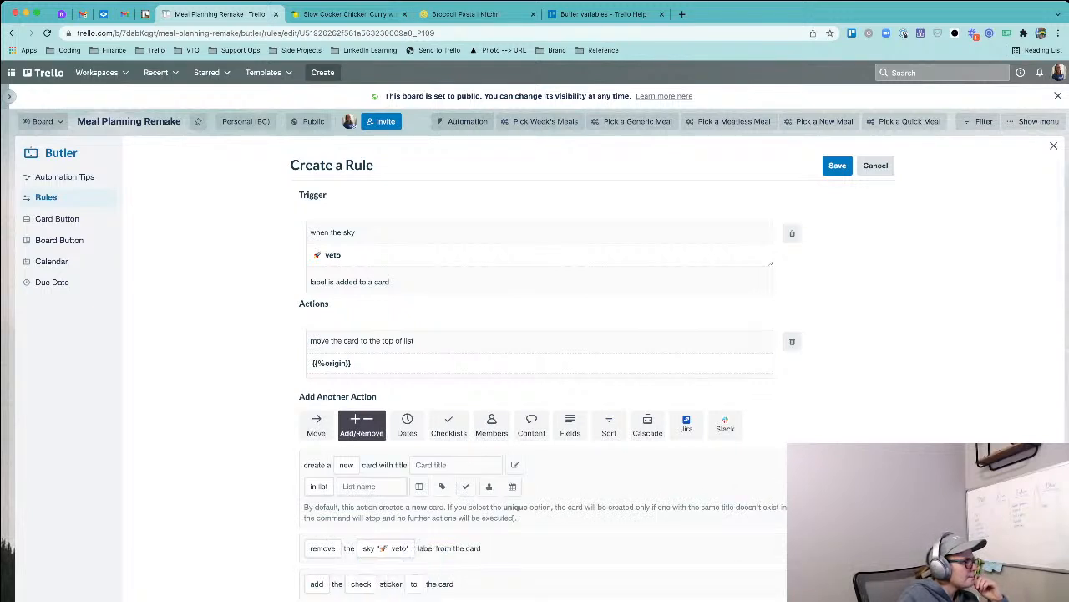
pyautogui.click(872, 548)
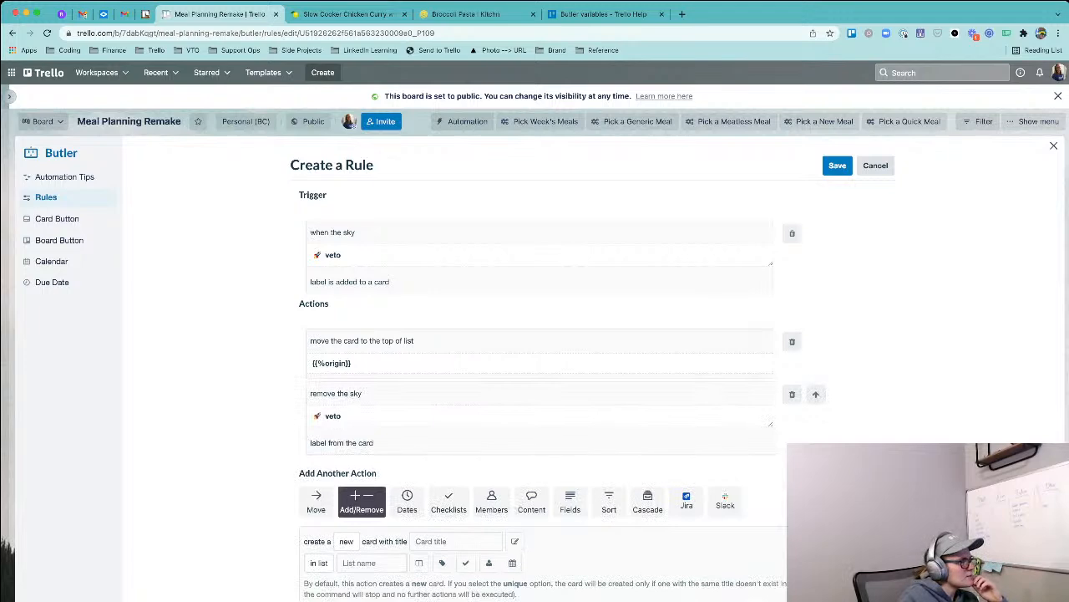
pyautogui.scroll(-1, 592, 376)
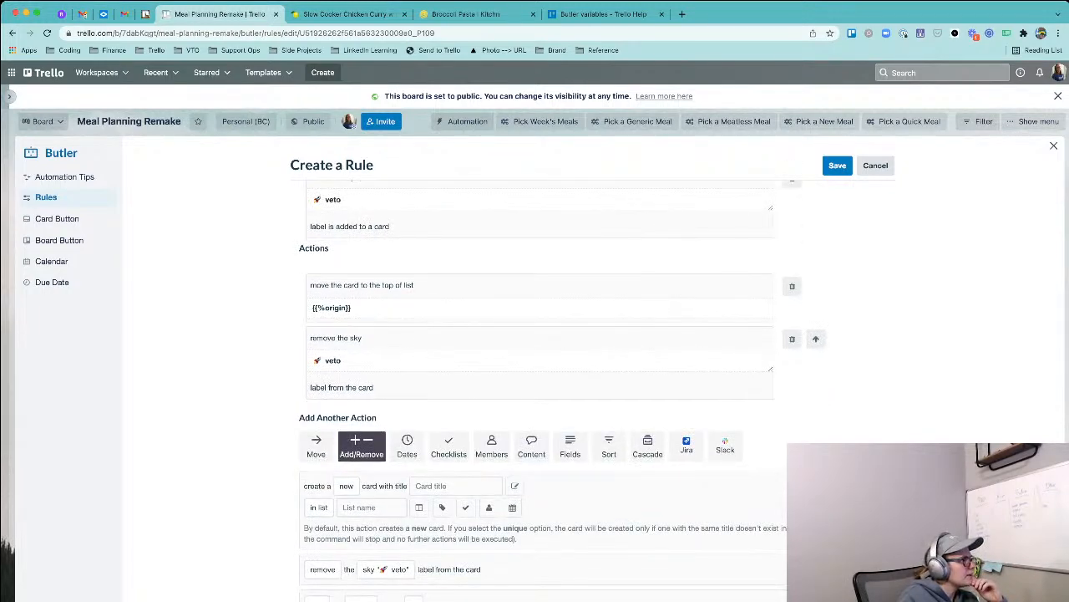
pyautogui.scroll(1, 592, 376)
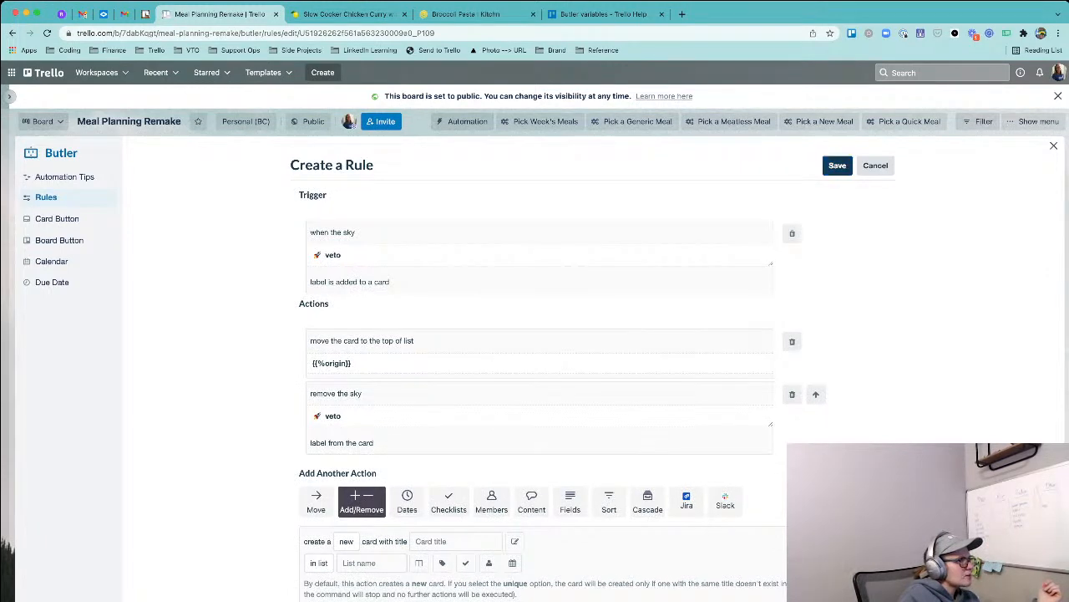
pyautogui.click(837, 165)
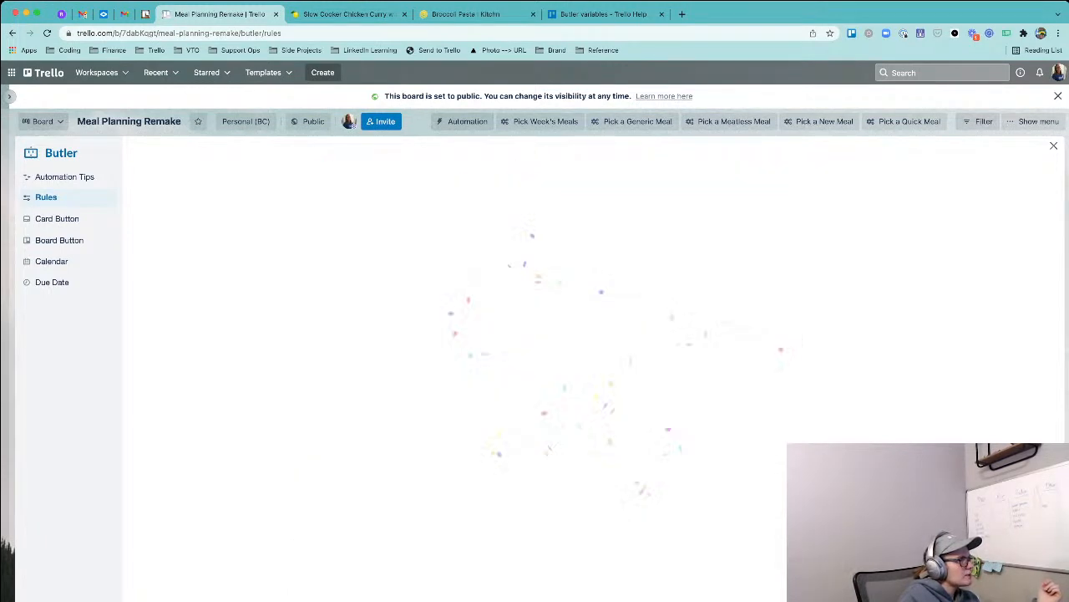
pyautogui.click(1054, 146)
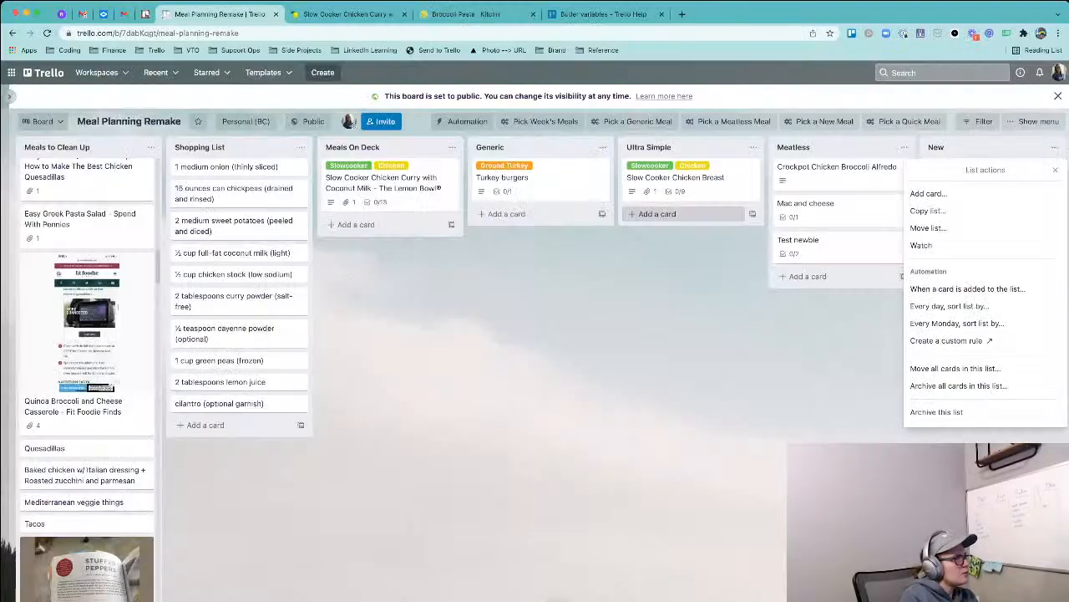
# - Add a card titled "Quick meal" to the Ultra Simple list and check its origin custom field
pyautogui.click(648, 214)
pyautogui.write('Quick meal')
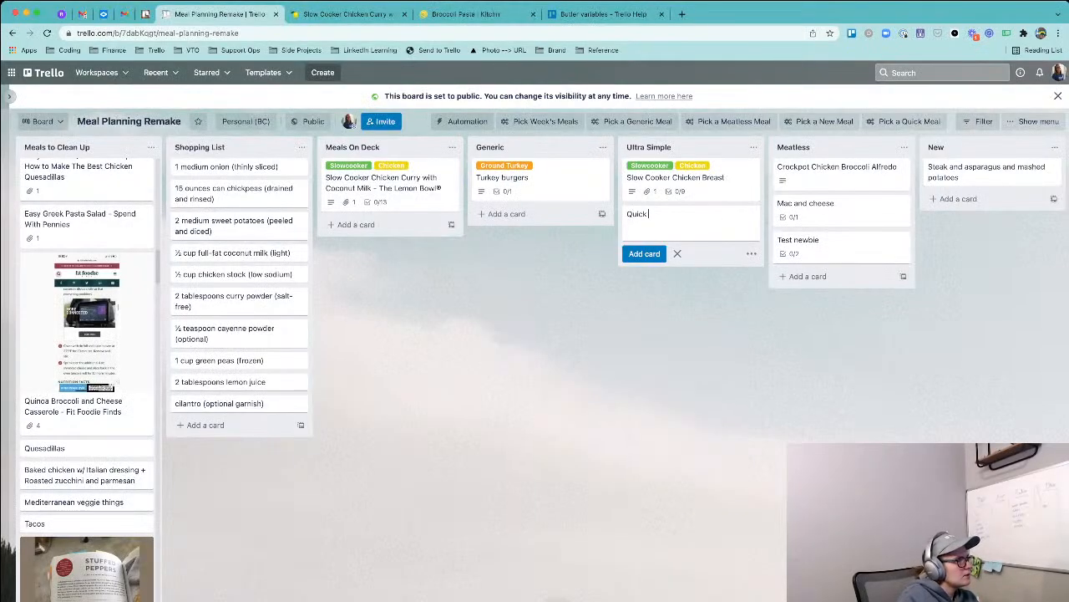
pyautogui.press('Return')
pyautogui.click(677, 275)
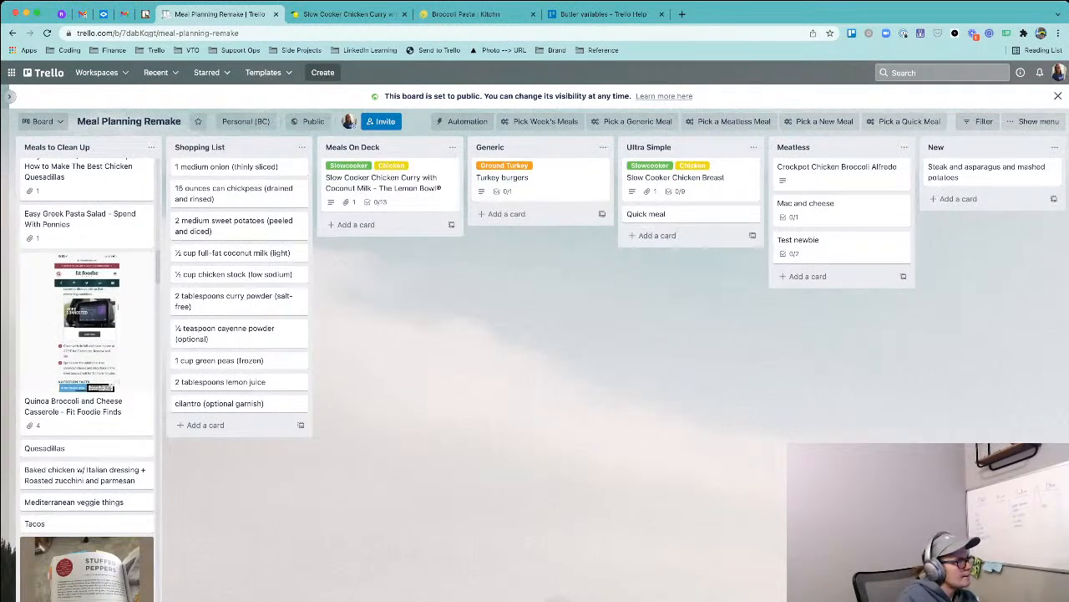
pyautogui.click(652, 214)
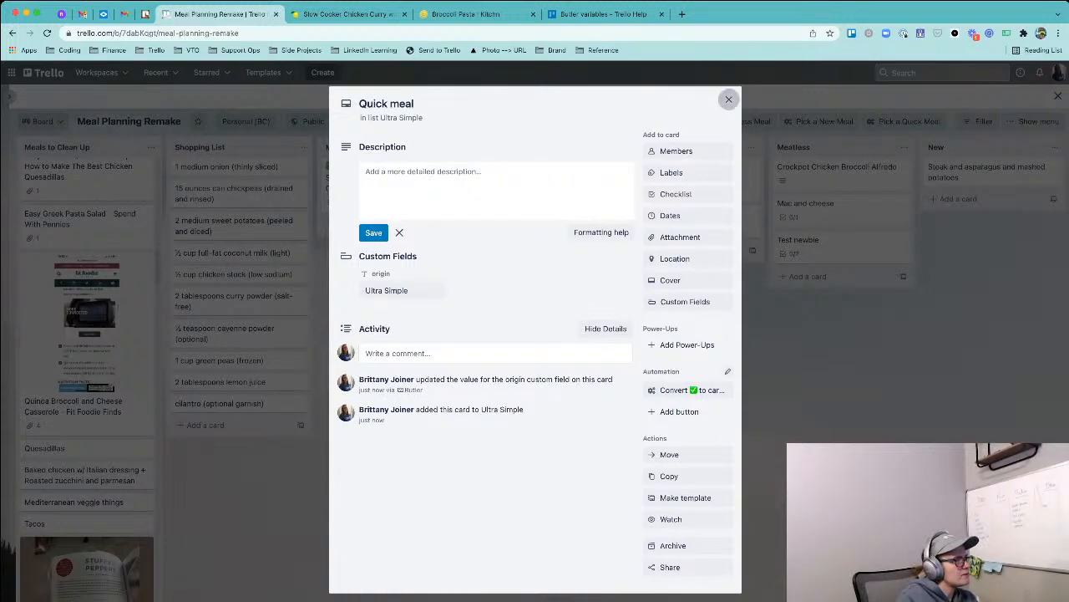
pyautogui.click(729, 100)
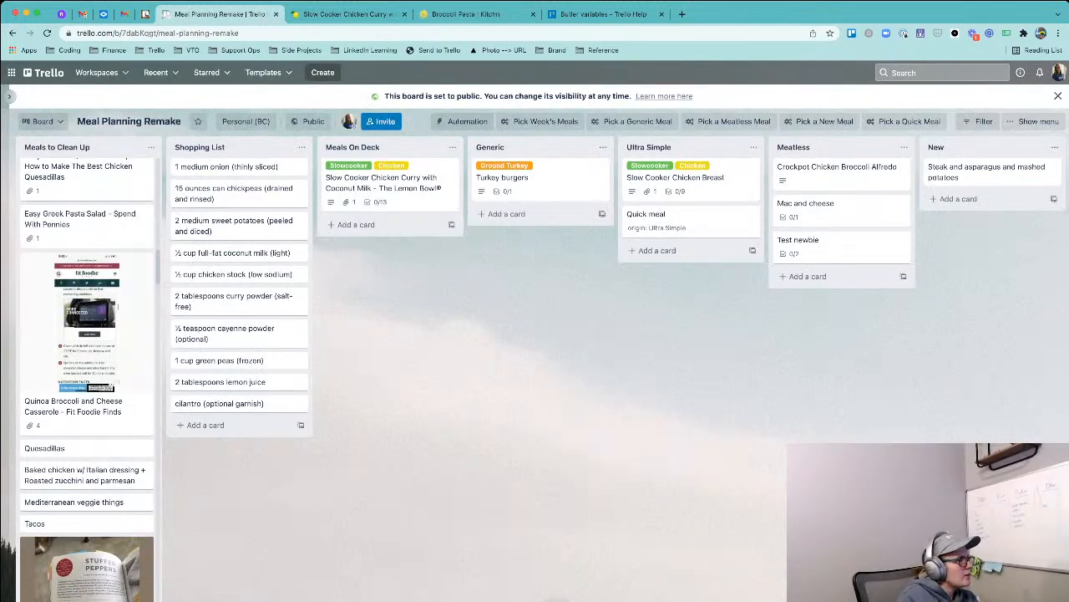
# - Move the Quick meal card to Meals On Deck and apply the veto label to test the rule
pyautogui.moveTo(710, 219); pyautogui.dragTo(417, 222)
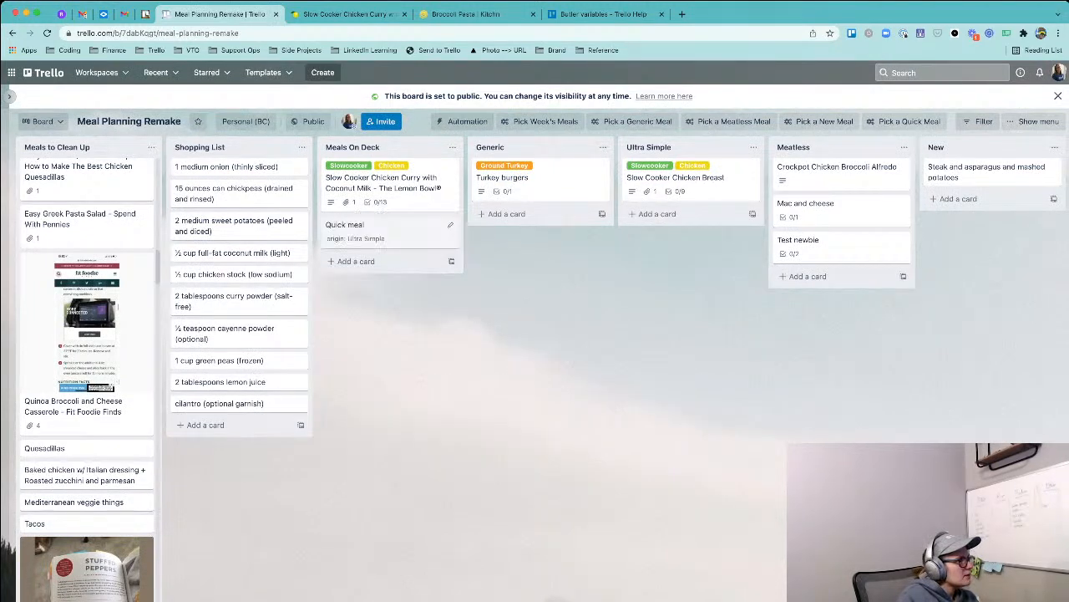
pyautogui.click(376, 221)
pyautogui.click(676, 172)
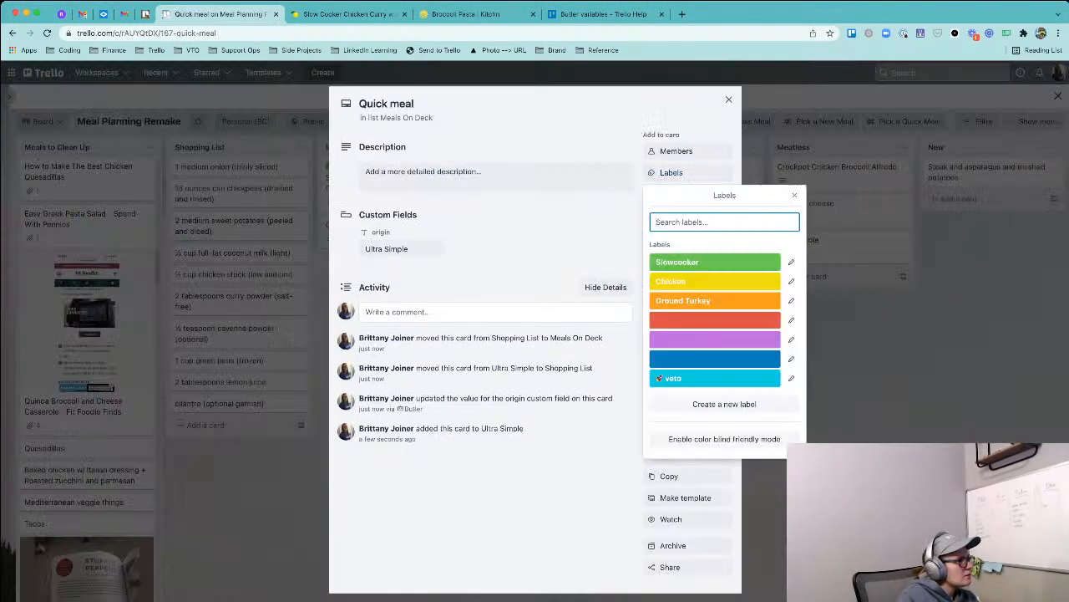
pyautogui.click(714, 377)
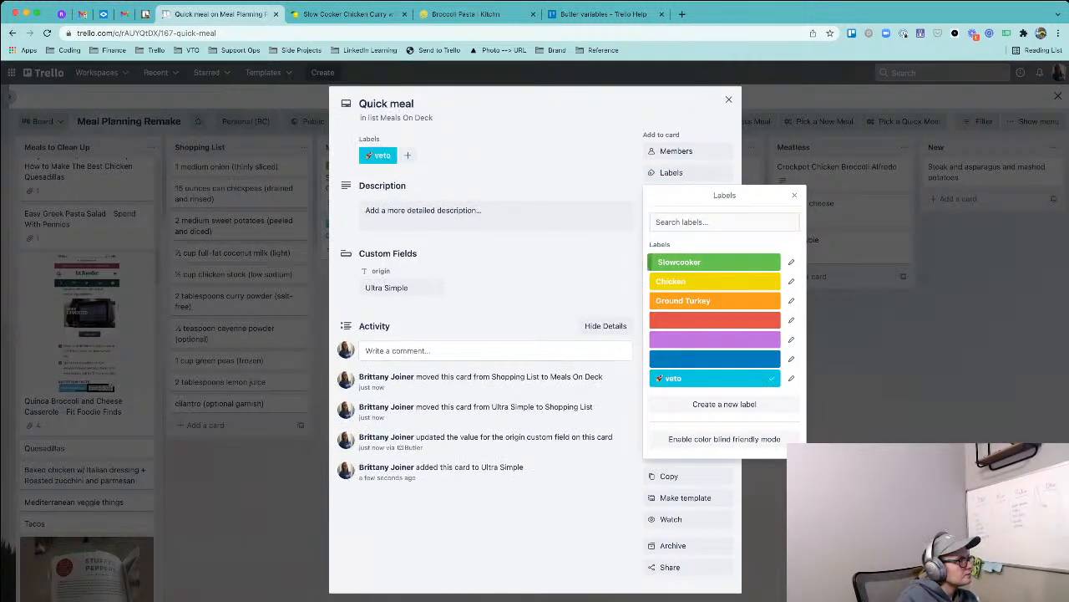
pyautogui.click(728, 100)
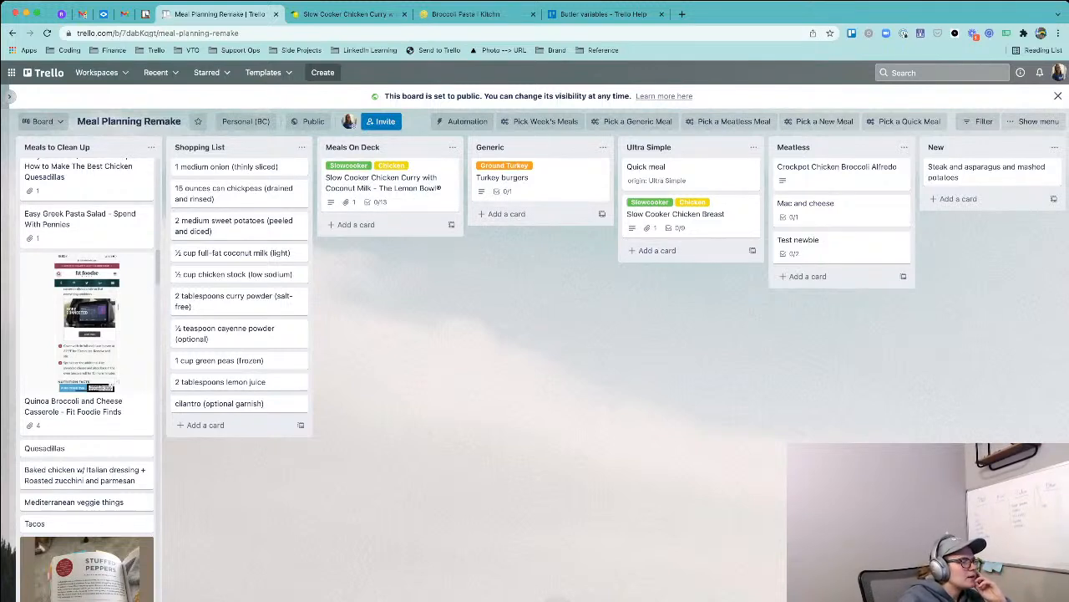
pyautogui.hscroll(1, 534, 368)
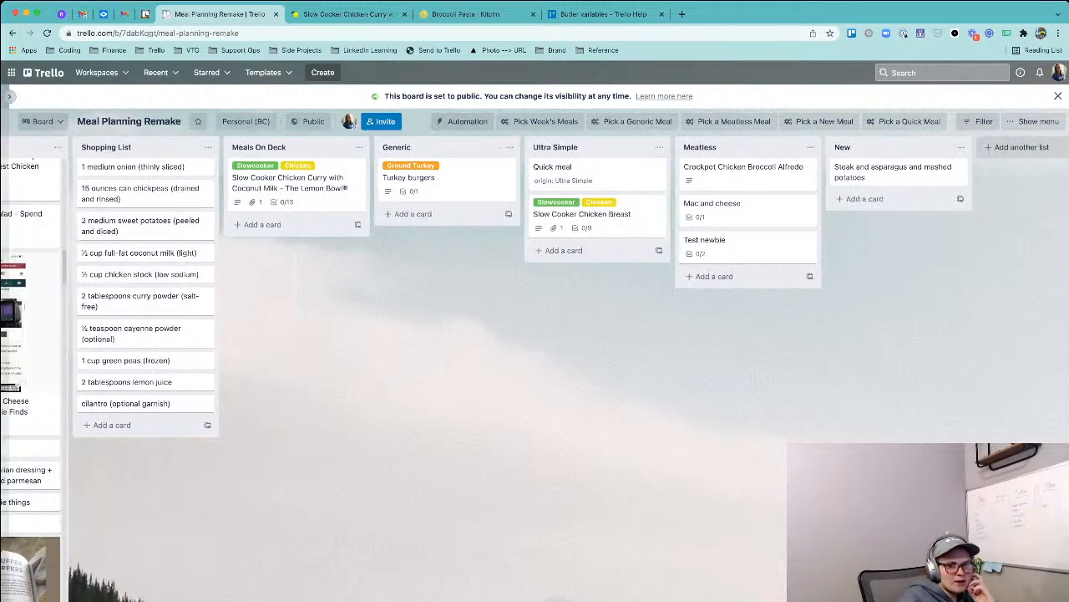
pyautogui.hscroll(-1, 535, 367)
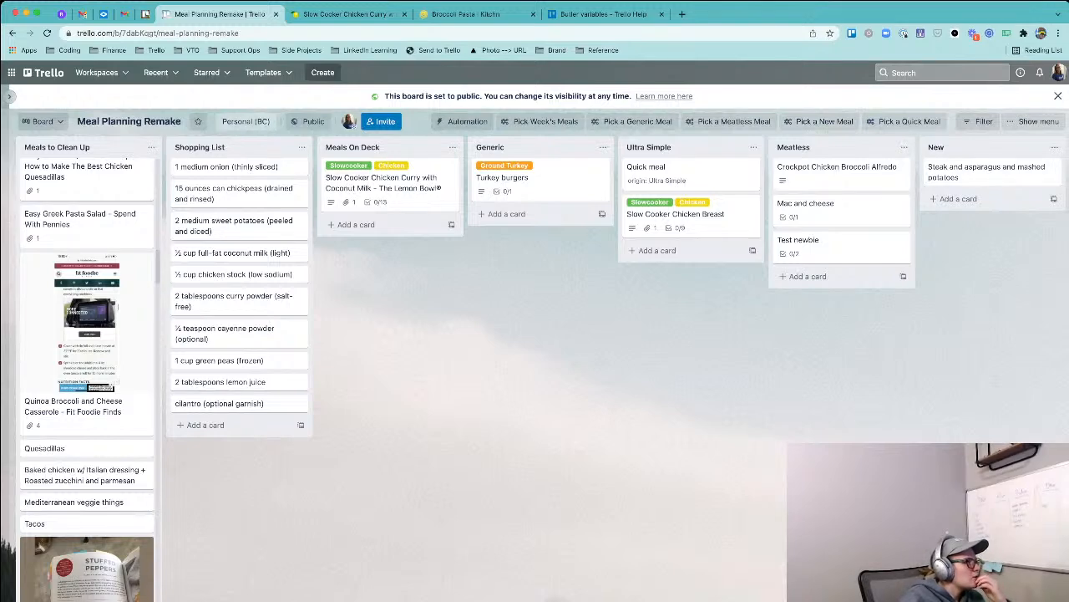
# - Delete the action that moves a card from the New list in the Friday 5:00 pm scheduled command, and save it
pyautogui.click(1034, 121)
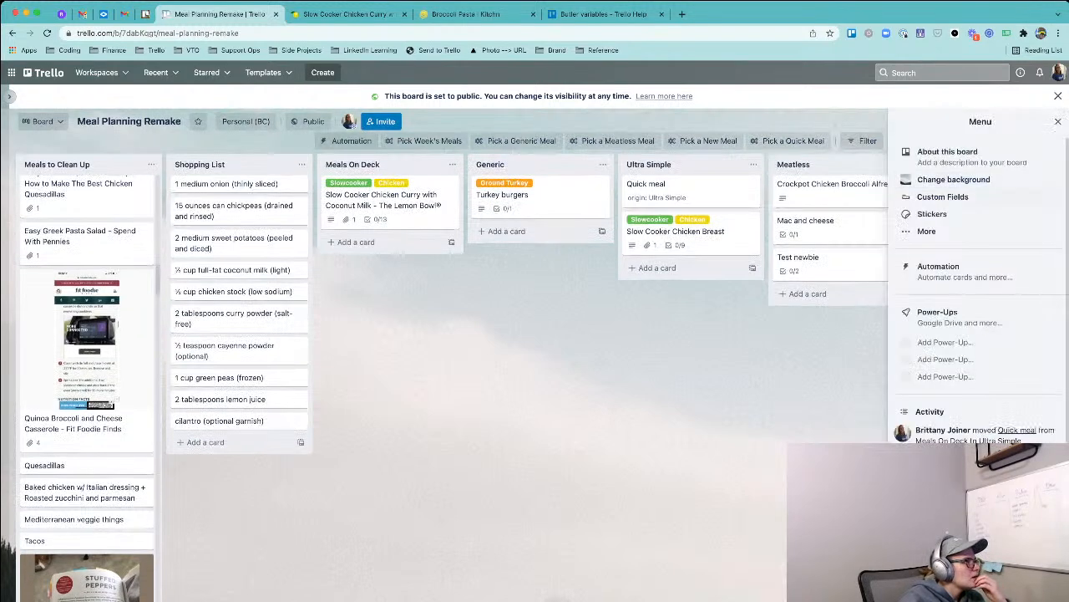
pyautogui.click(349, 141)
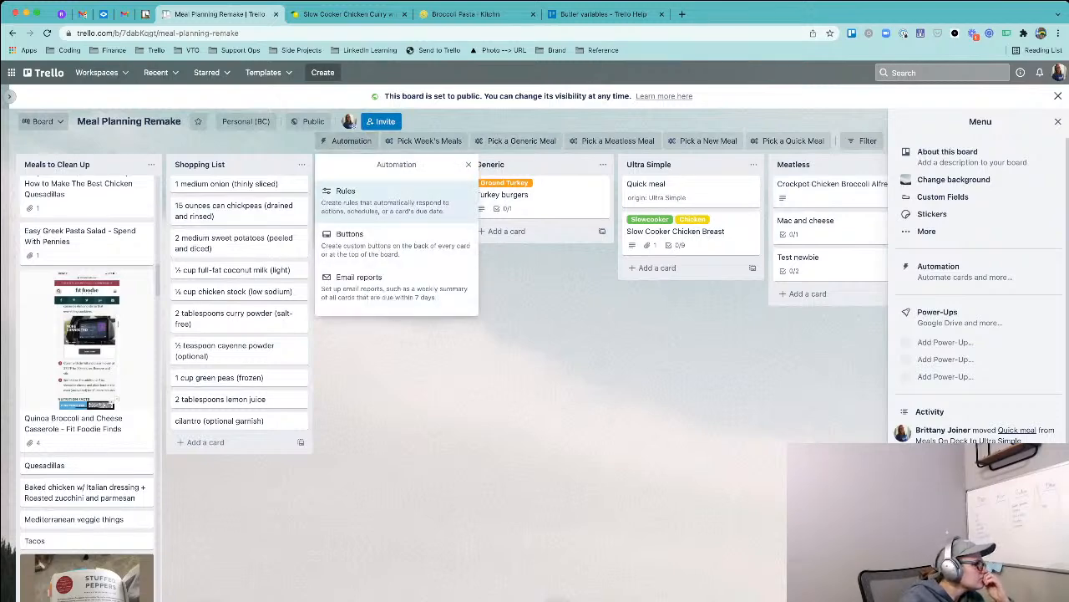
pyautogui.click(376, 200)
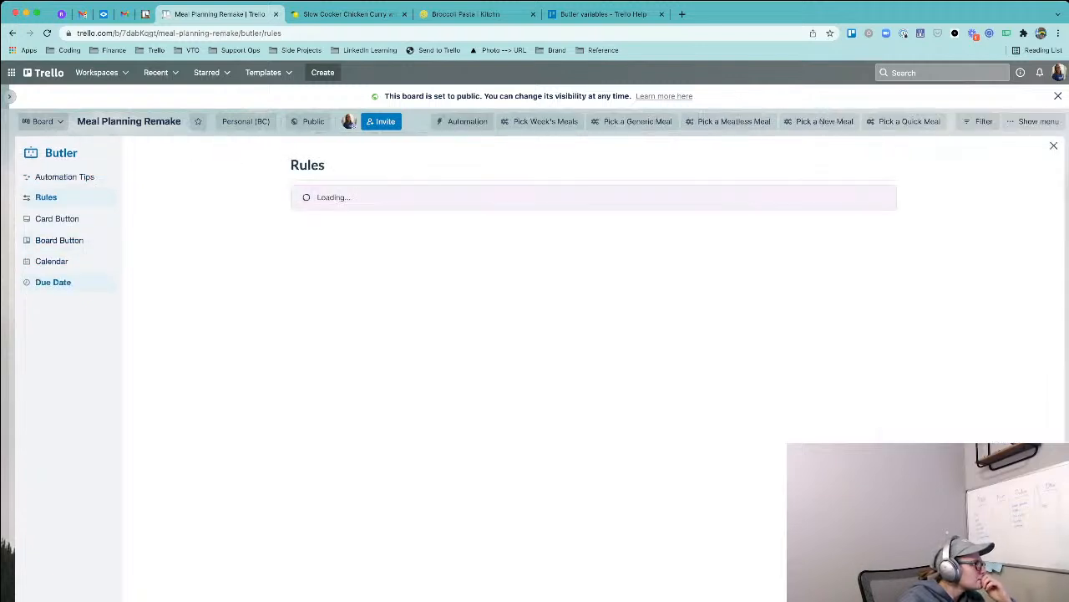
pyautogui.click(53, 281)
pyautogui.click(51, 262)
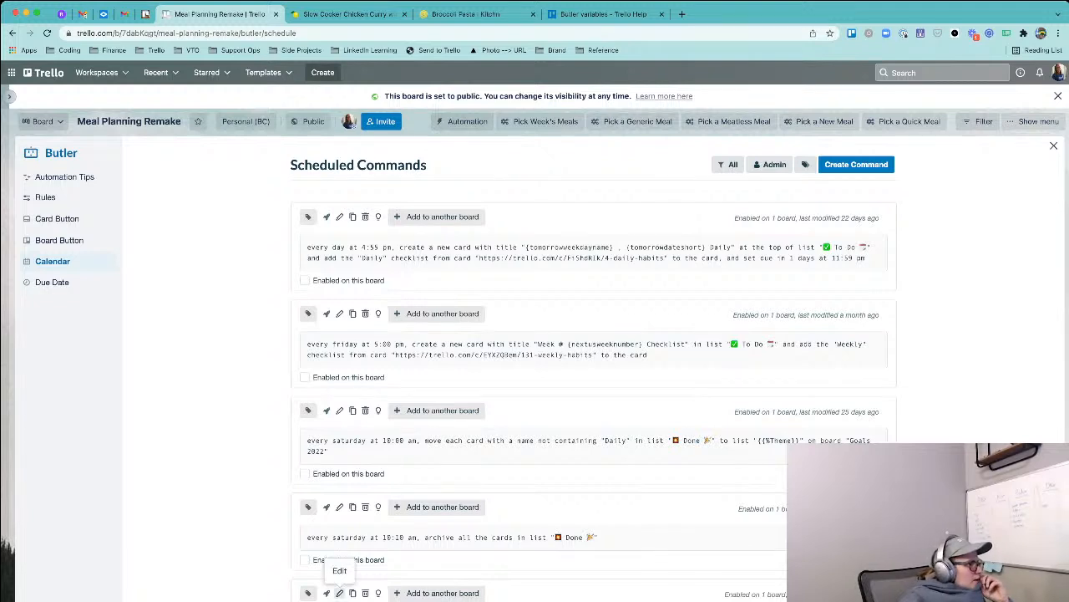
pyautogui.click(340, 592)
pyautogui.scroll(-1, 597, 392)
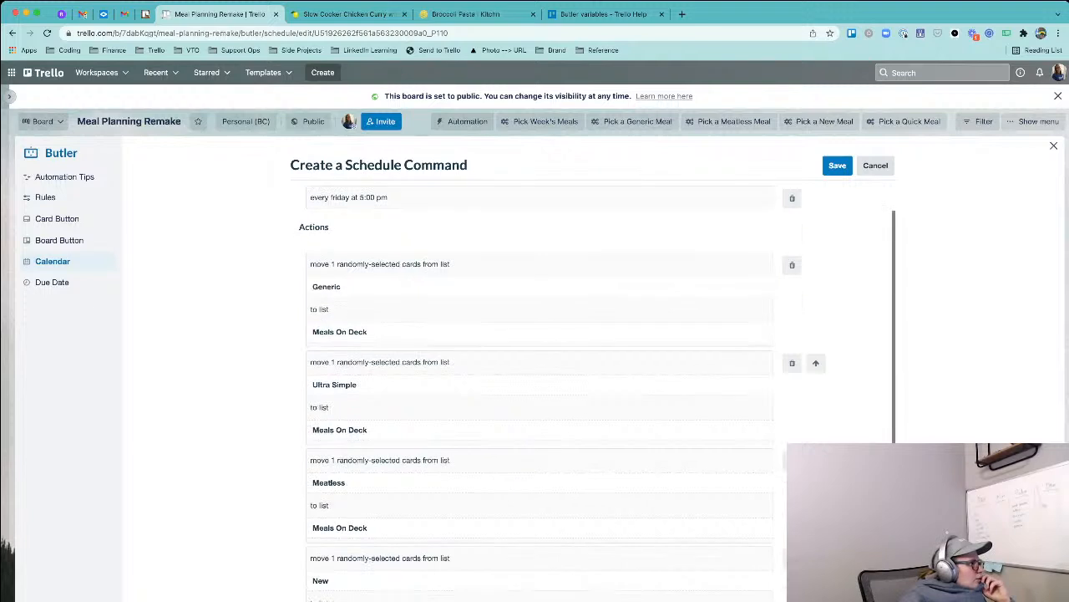
pyautogui.scroll(-1, 597, 393)
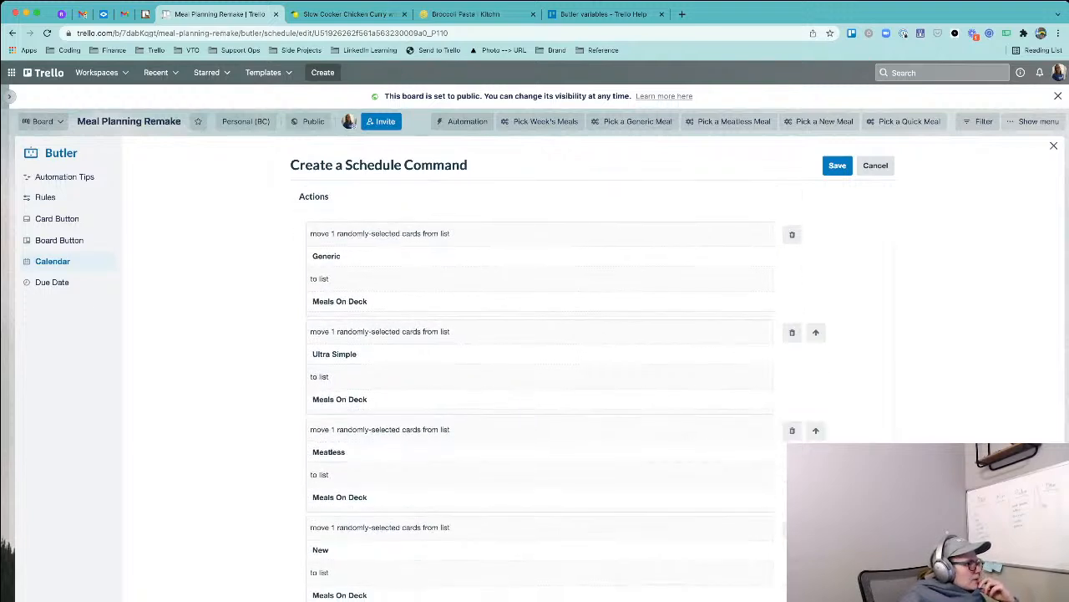
pyautogui.scroll(1, 598, 392)
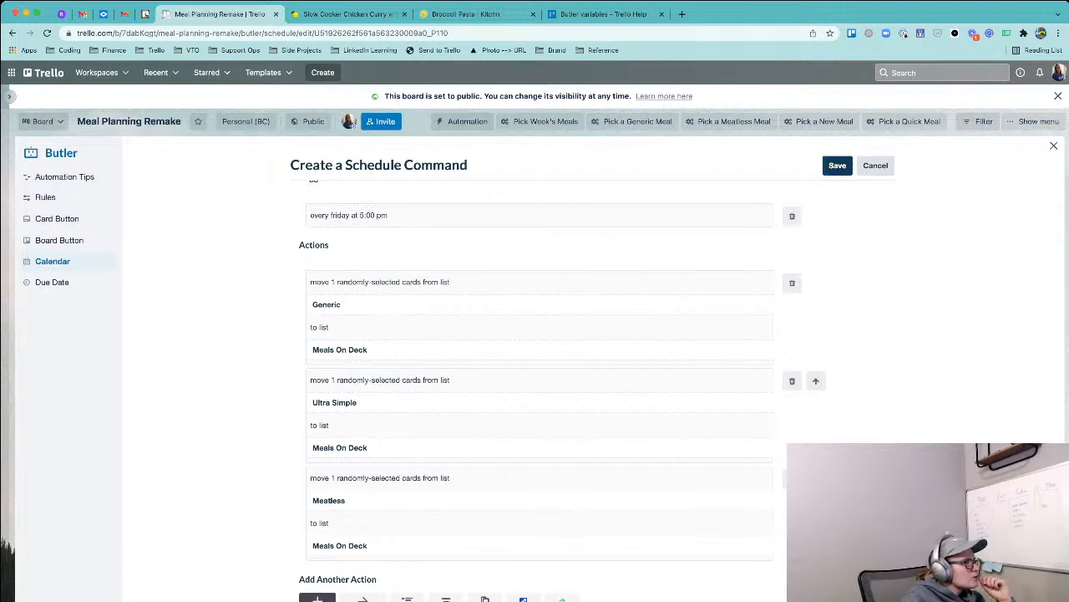
pyautogui.click(837, 165)
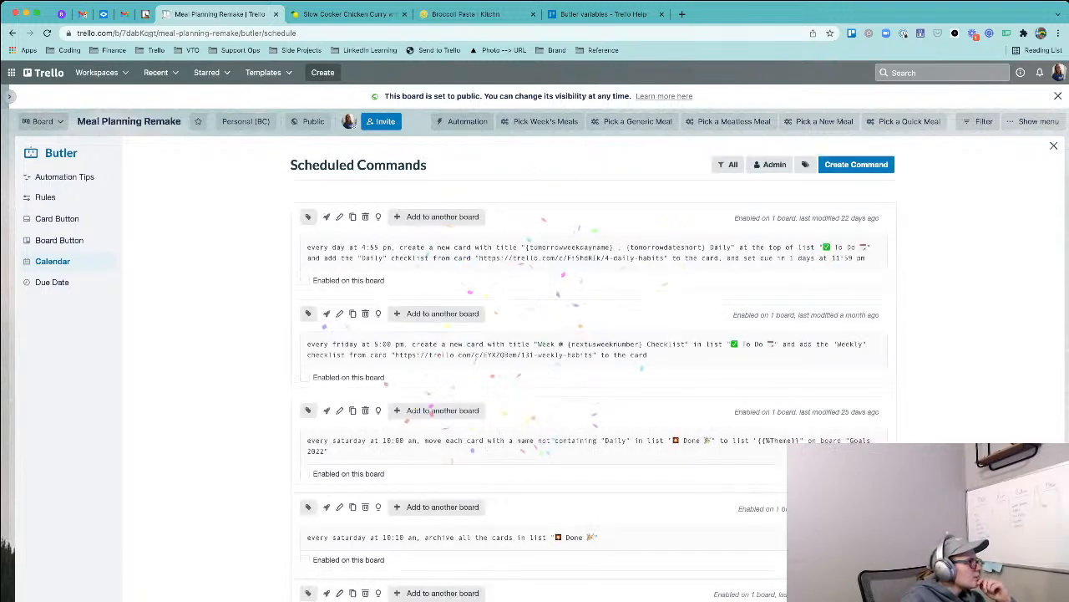
# - Delete the New list action from the Pick Week's Meals board button, save it, and return to the board
pyautogui.click(60, 240)
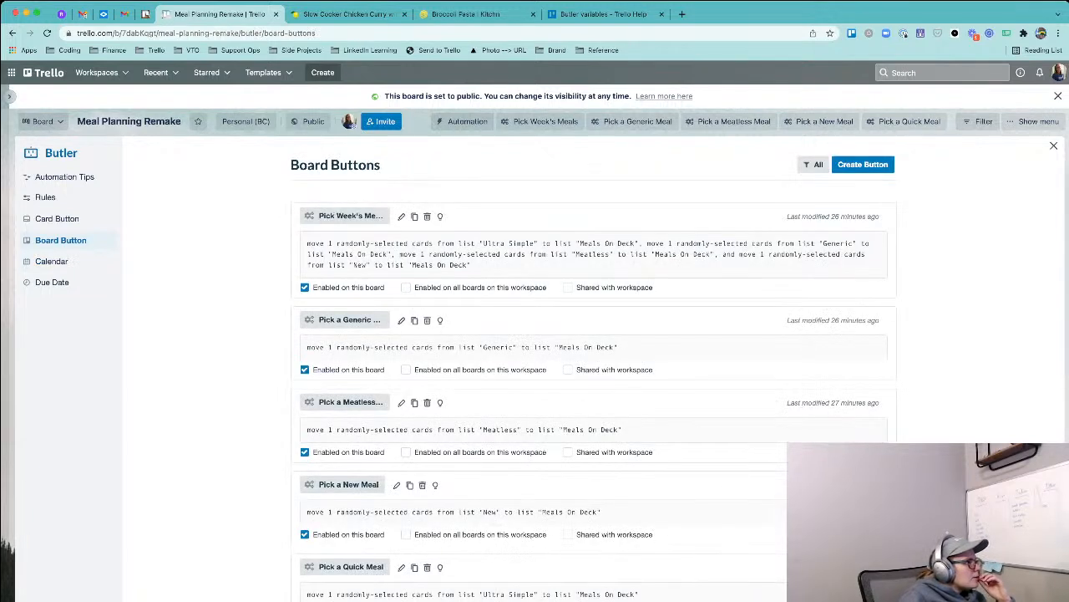
pyautogui.click(401, 217)
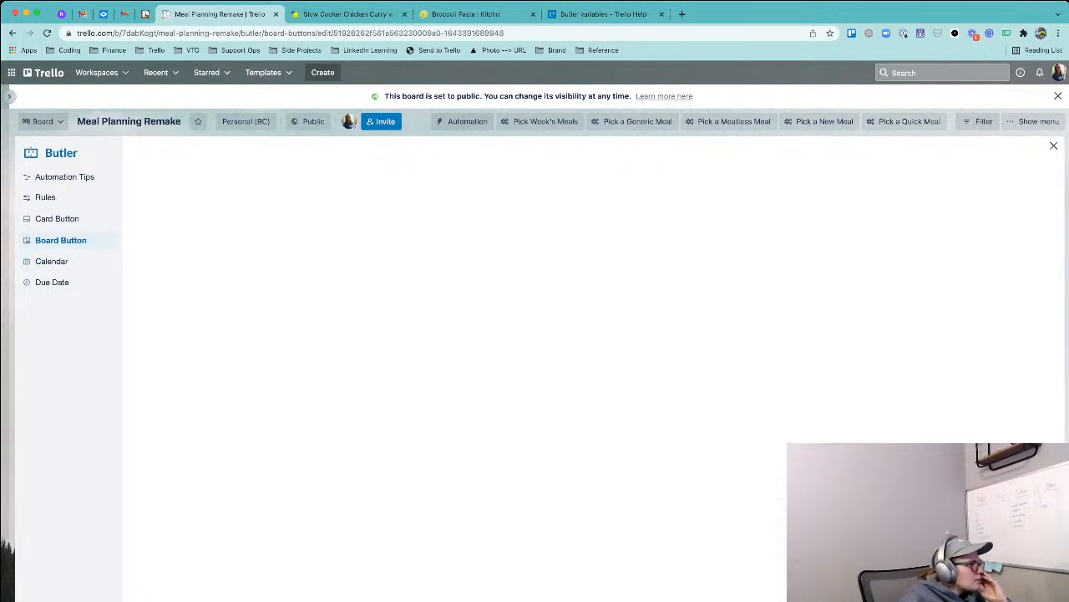
pyautogui.scroll(-1, 585, 376)
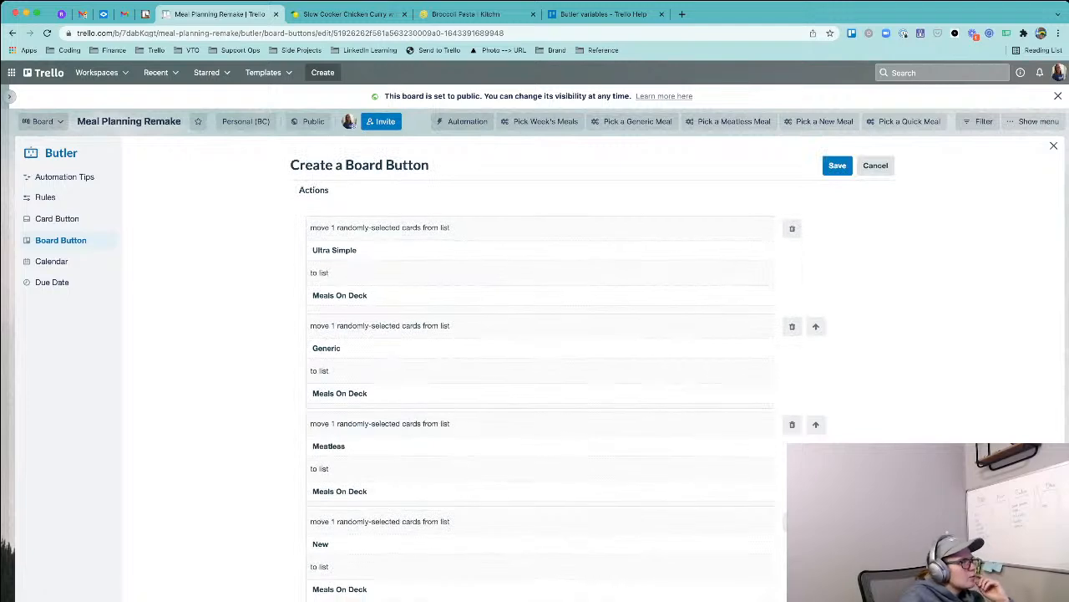
pyautogui.click(792, 522)
pyautogui.click(837, 166)
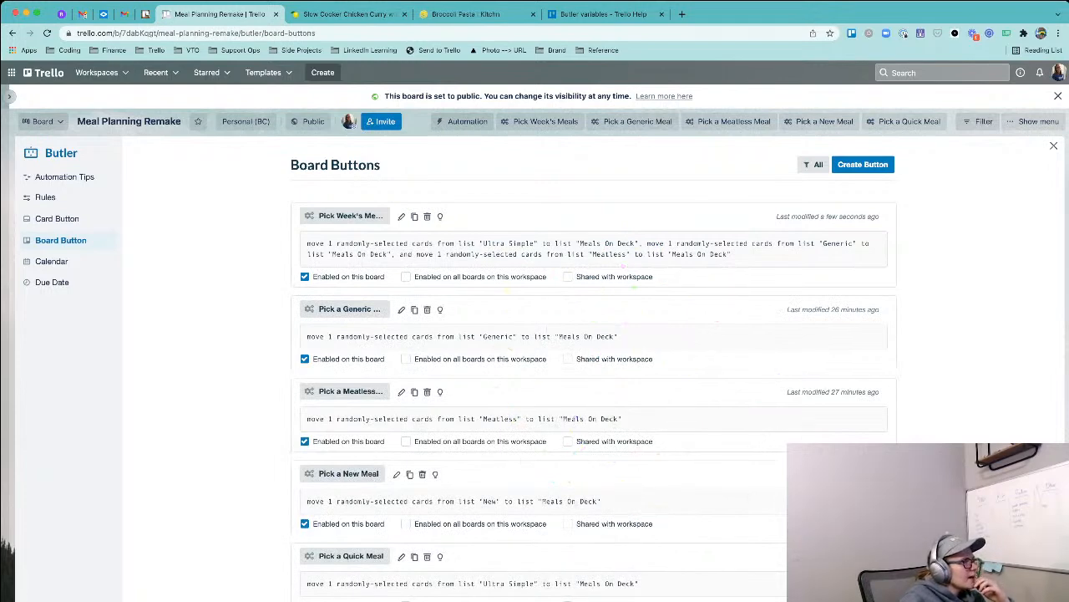
pyautogui.click(1054, 146)
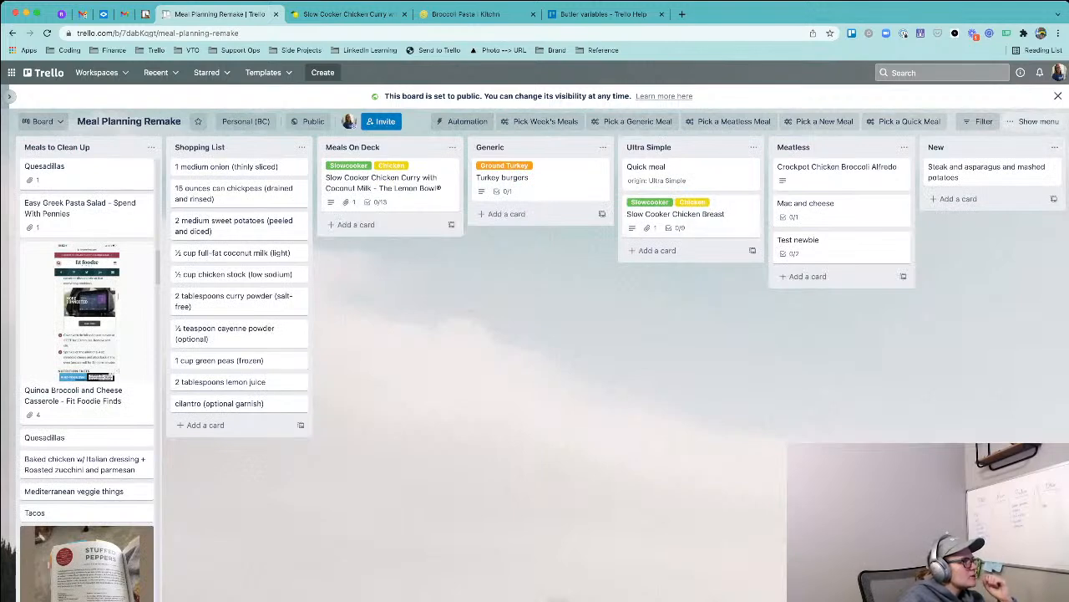
# - Examine the settings of the card button that converts checklist items to cards, then close it without changes
pyautogui.click(461, 121)
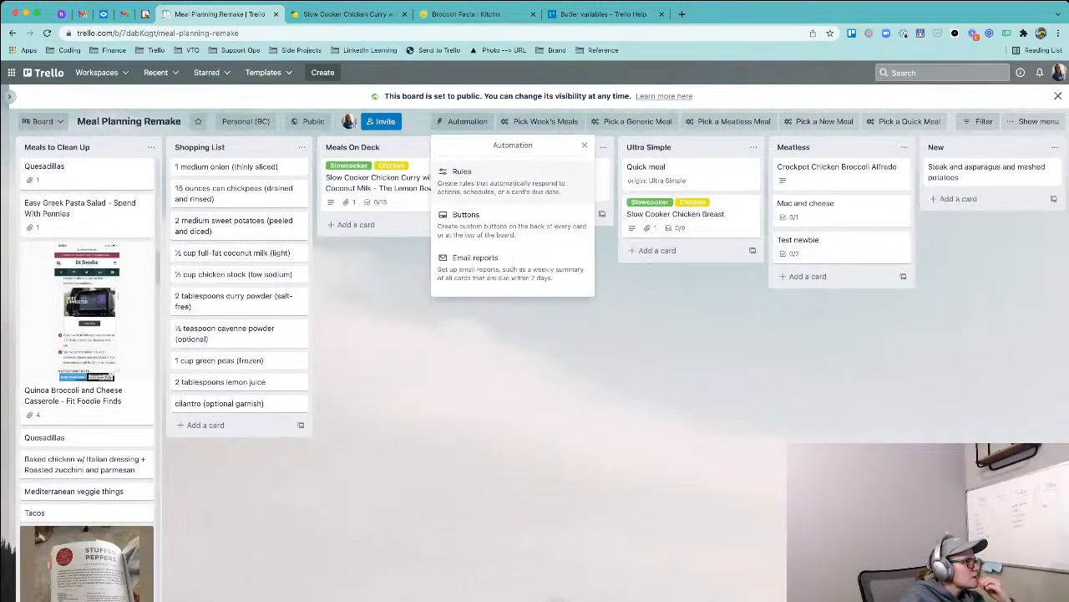
pyautogui.click(472, 222)
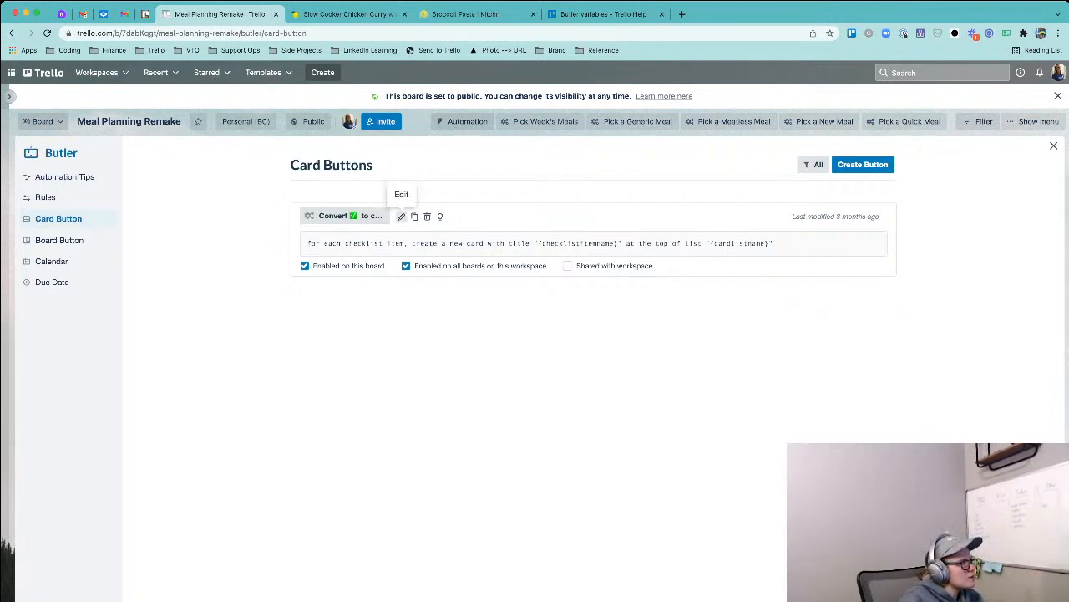
pyautogui.click(401, 217)
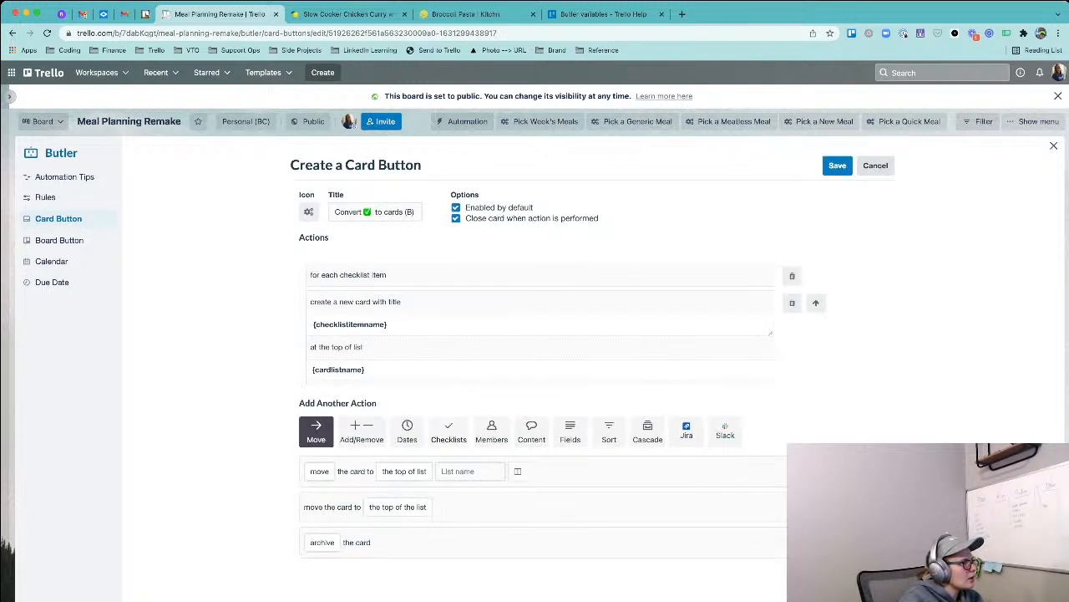
pyautogui.click(1053, 145)
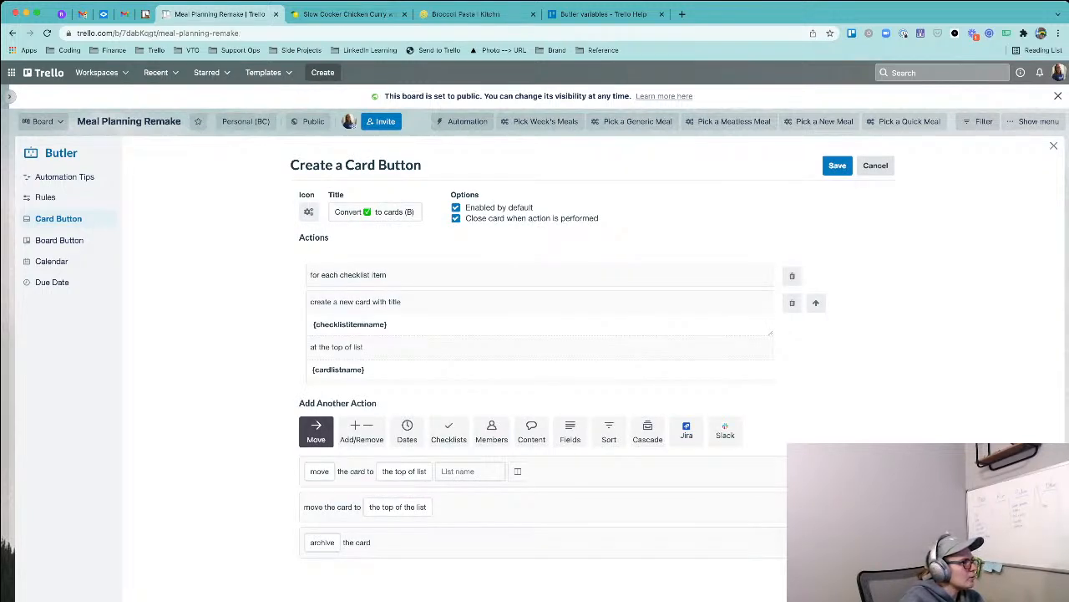
# - Change the icon of the Pick Week's Meals board button to a calendar and save it
pyautogui.click(465, 121)
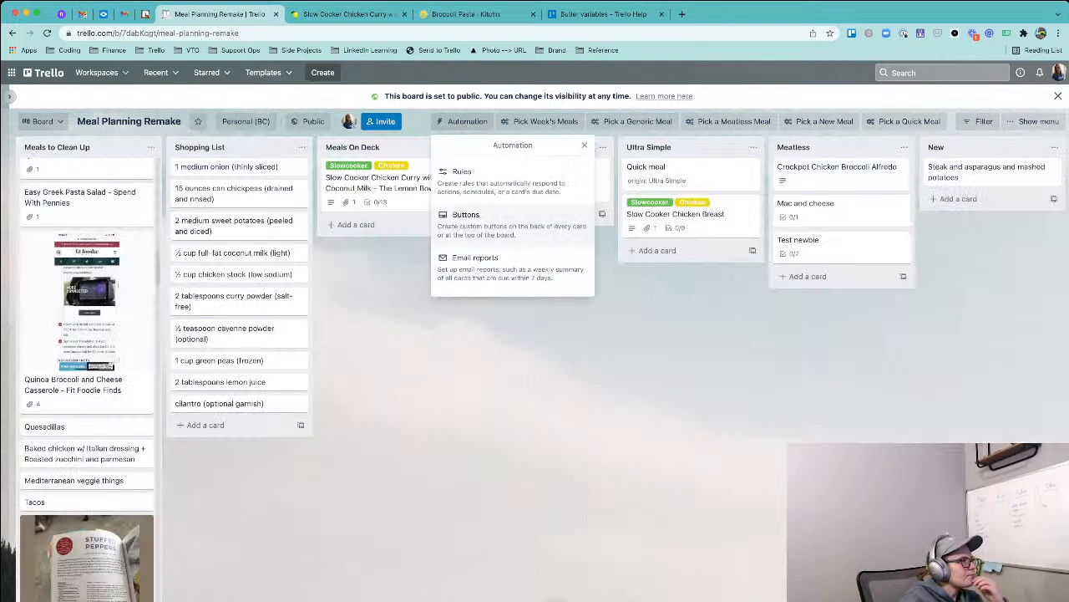
pyautogui.click(460, 170)
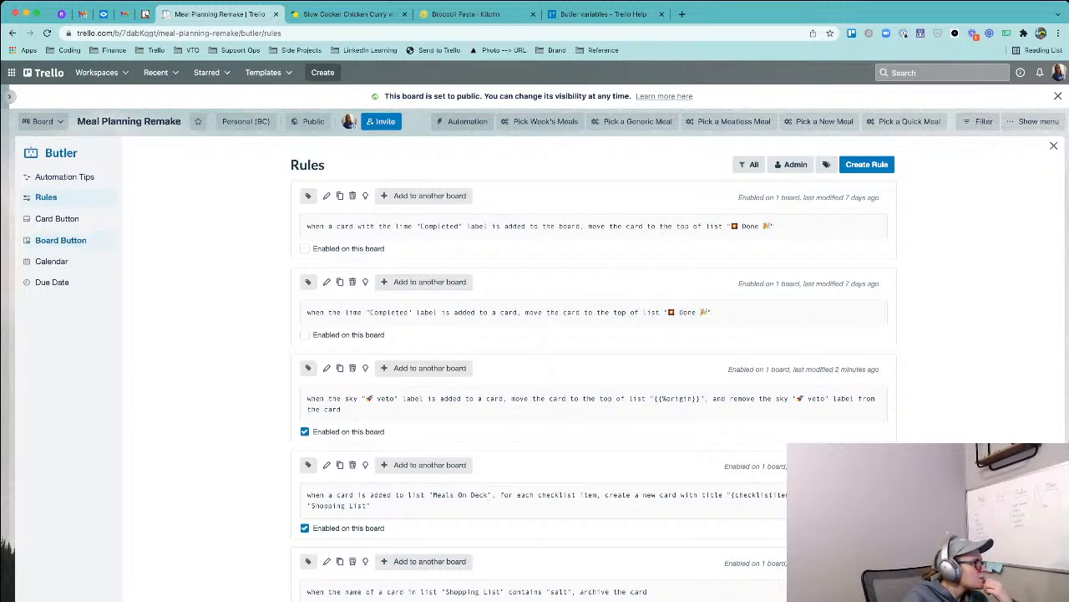
pyautogui.click(60, 240)
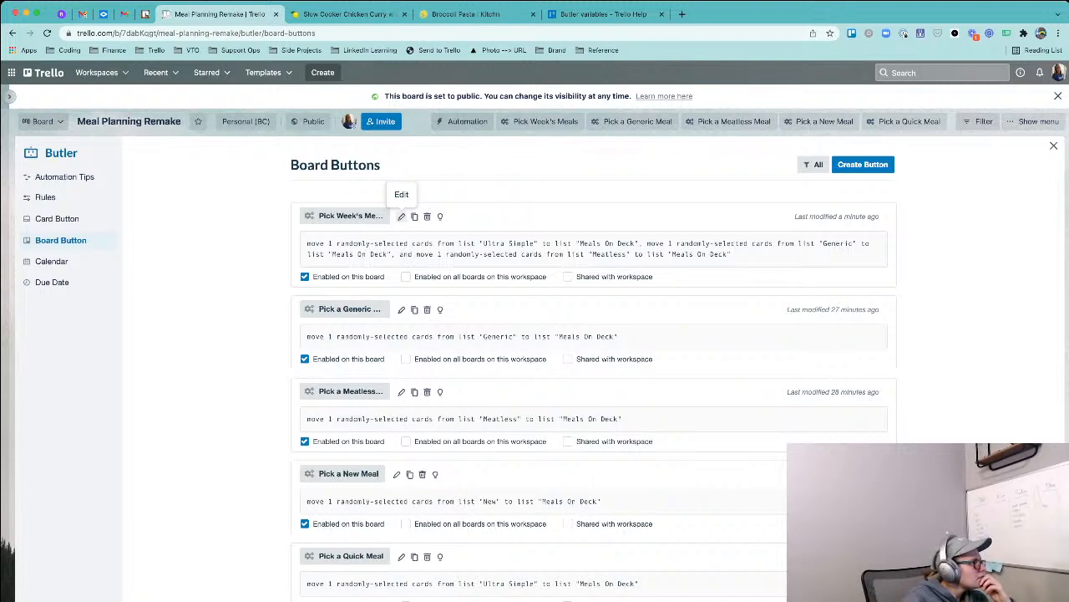
pyautogui.click(401, 216)
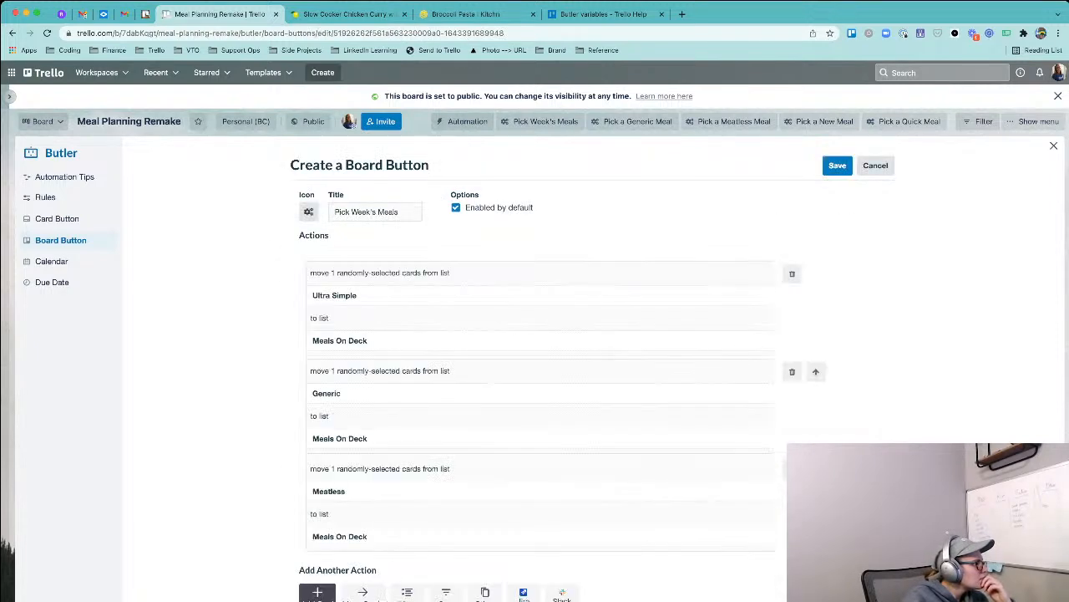
pyautogui.click(309, 211)
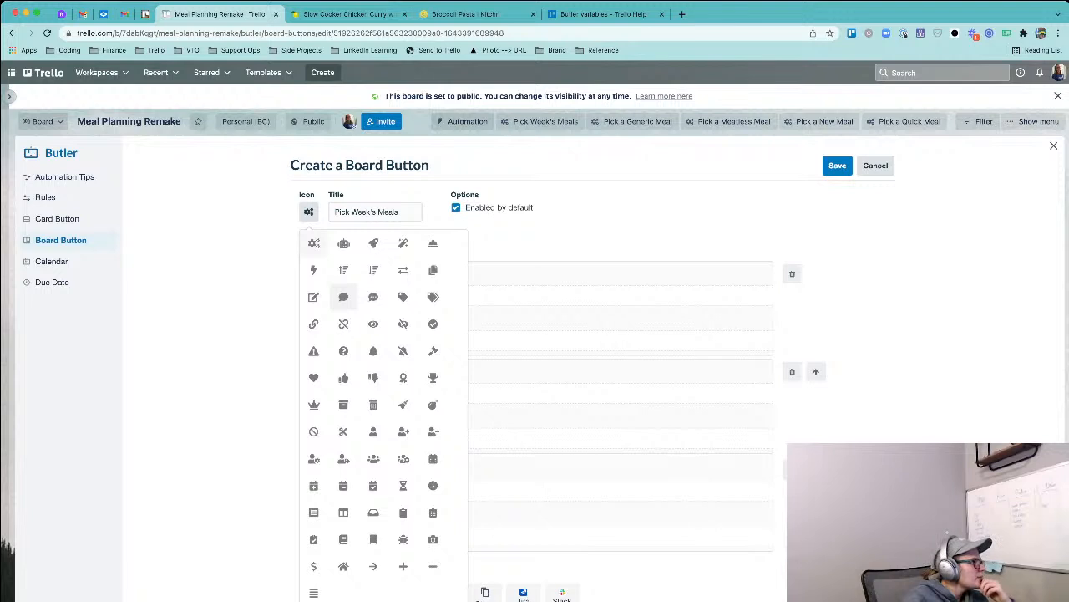
pyautogui.click(433, 459)
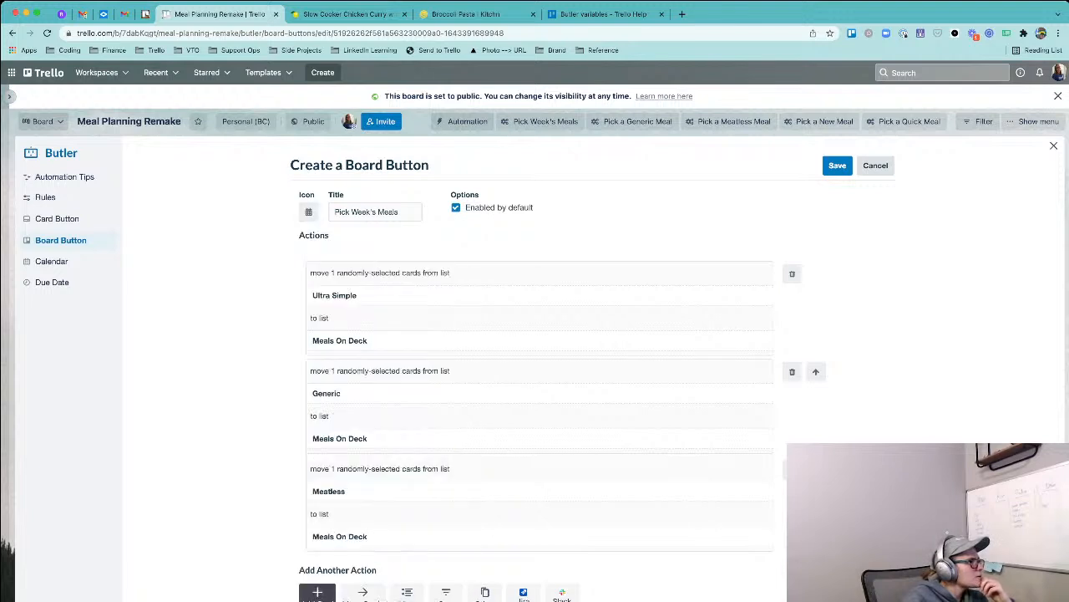
pyautogui.click(837, 166)
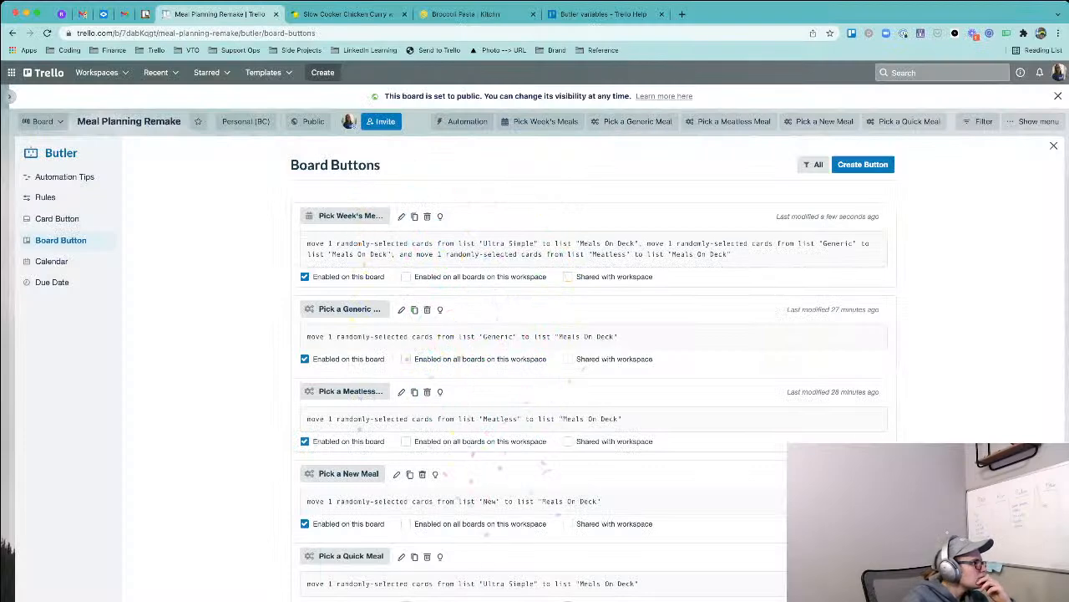
# - Change the icon of the Pick a Generic Meal board button to a rocket and save it
pyautogui.click(401, 309)
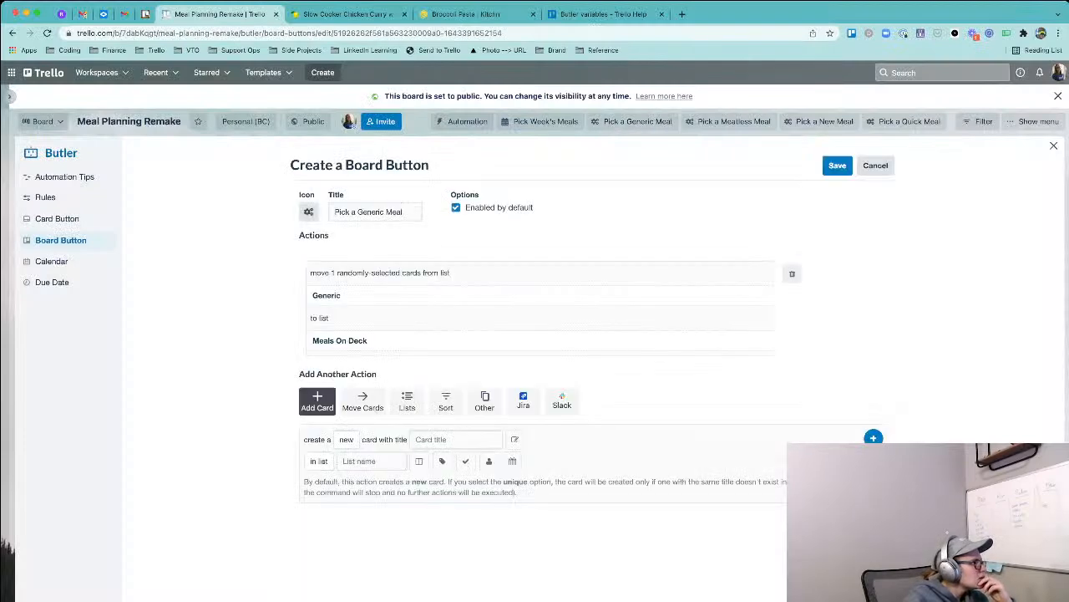
pyautogui.click(308, 211)
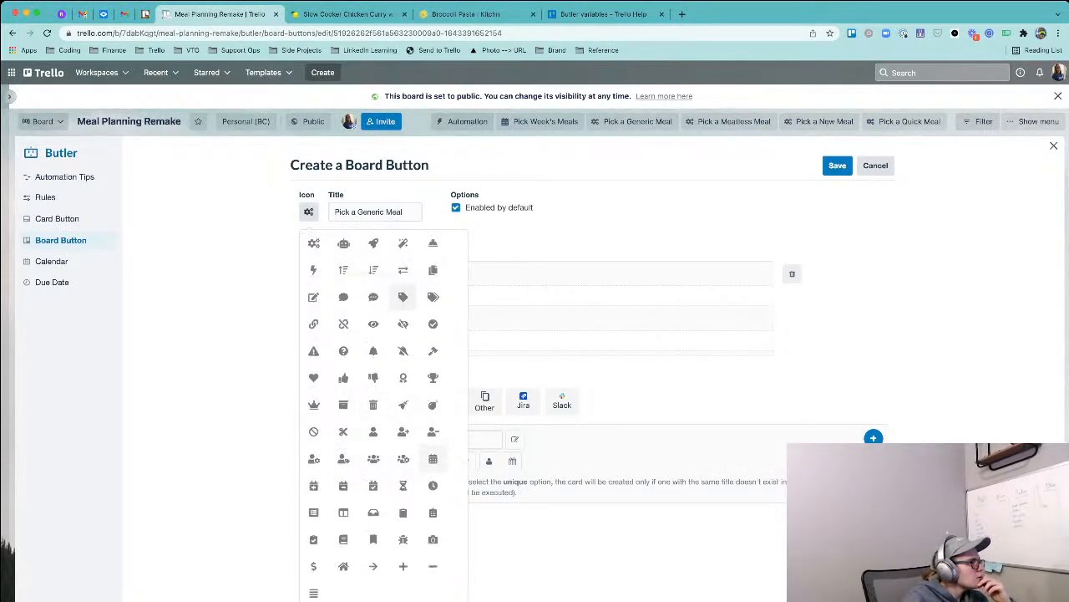
pyautogui.click(374, 242)
pyautogui.click(838, 164)
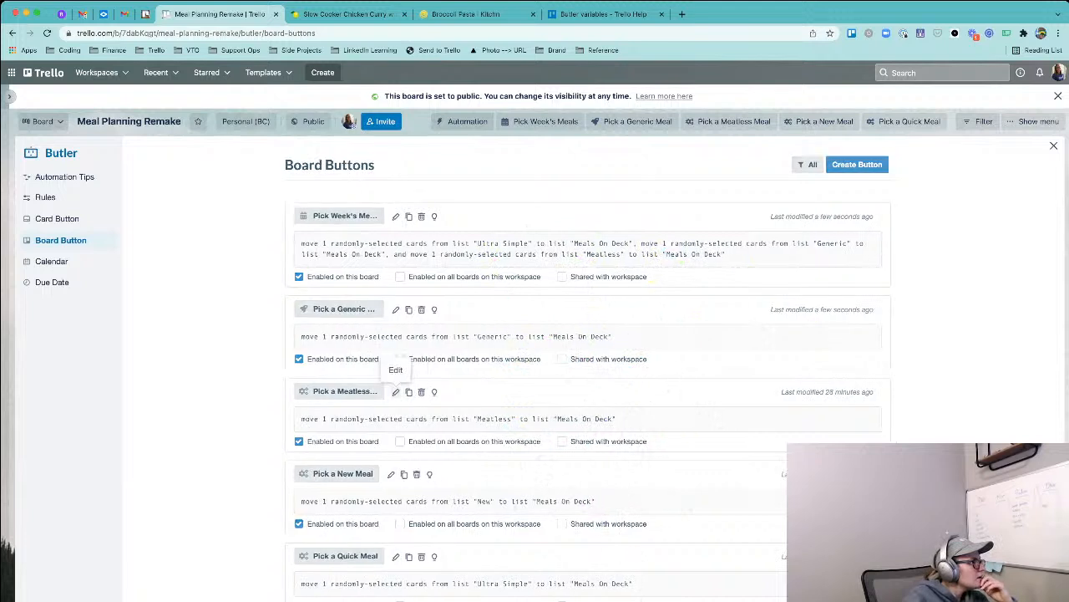
# - Change the icon of the Pick a Meatless Meal board button to a bug and save it
pyautogui.click(401, 391)
pyautogui.click(308, 212)
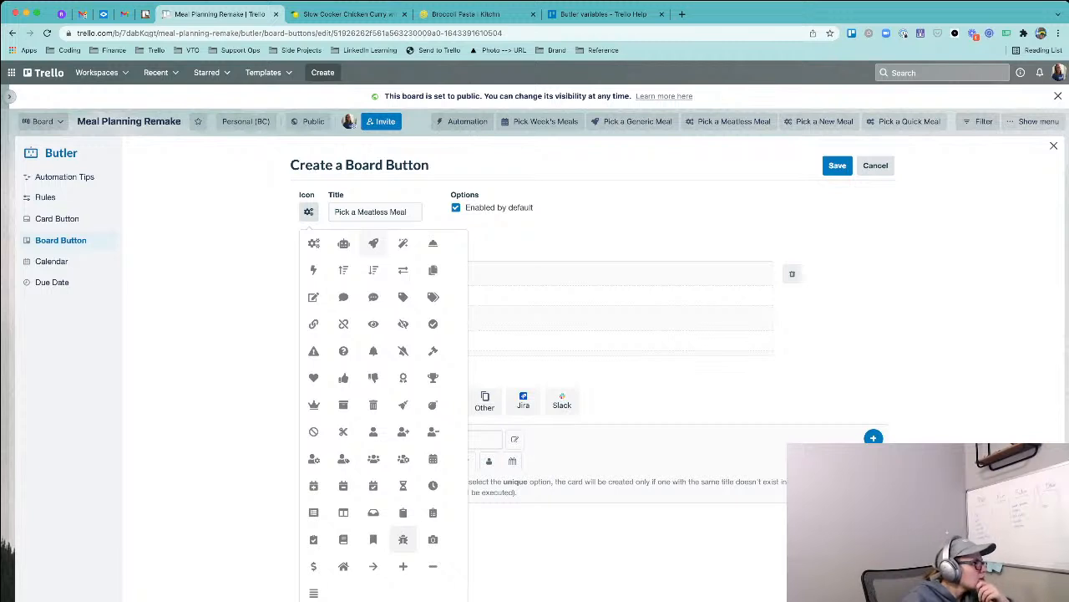
pyautogui.click(402, 539)
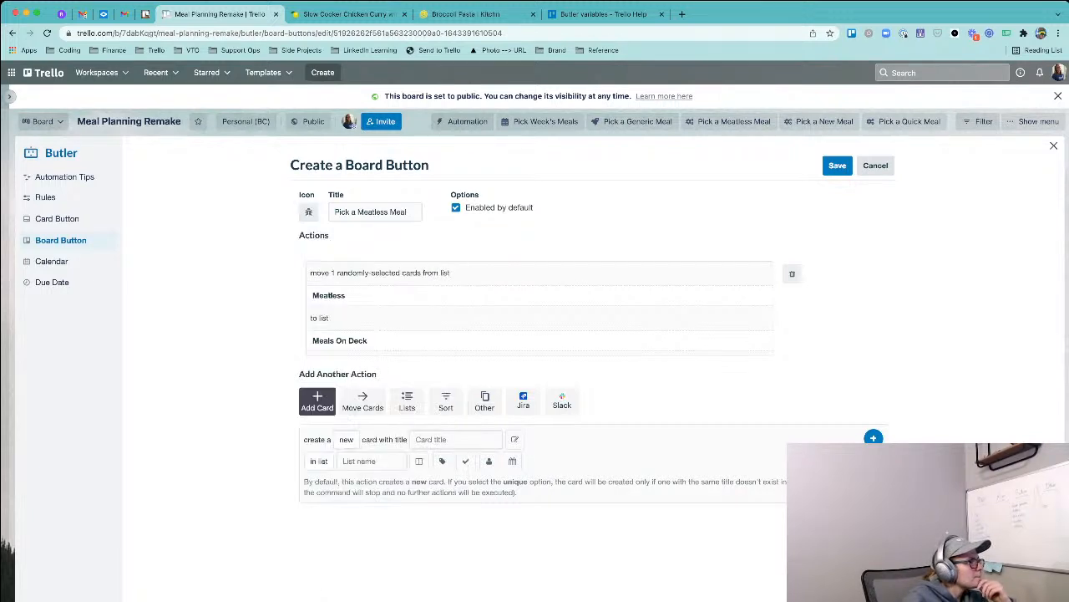
pyautogui.click(837, 166)
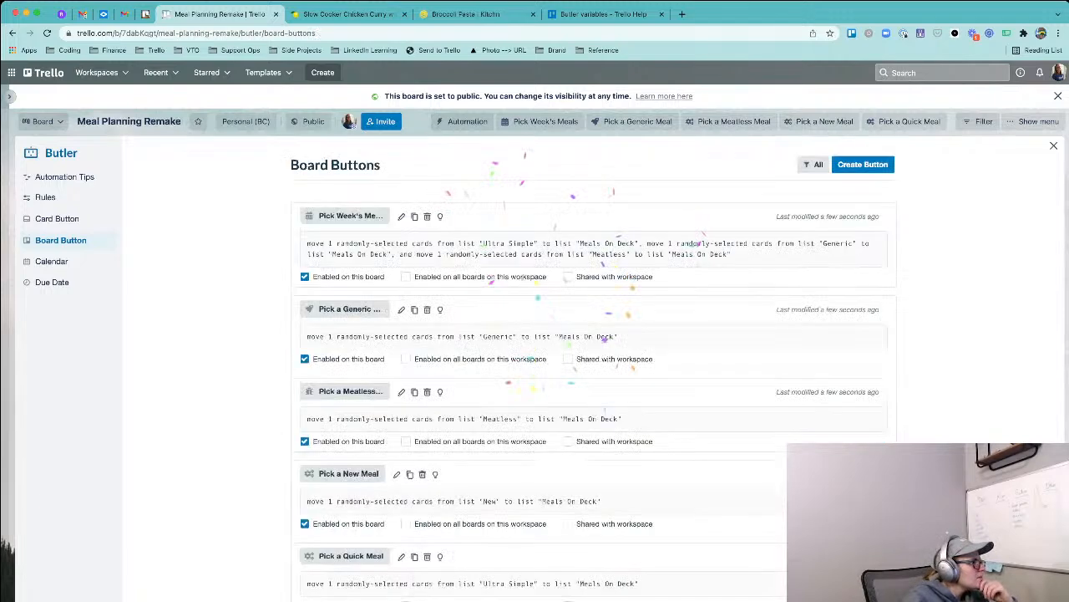
# - Change the icon of the Pick a New Meal board button to a warning triangle and save it
pyautogui.click(397, 474)
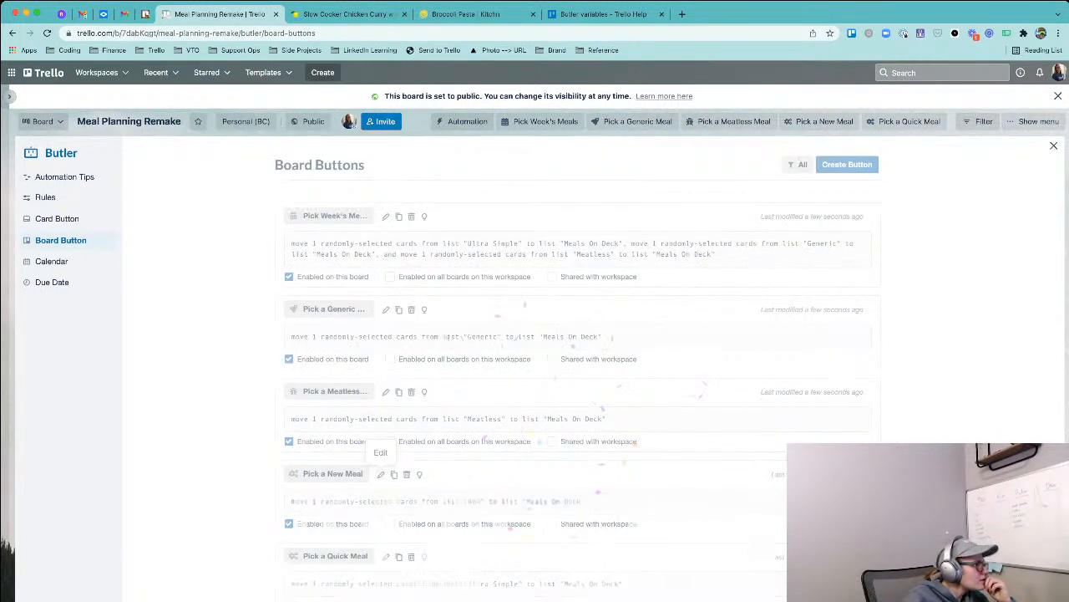
pyautogui.click(309, 211)
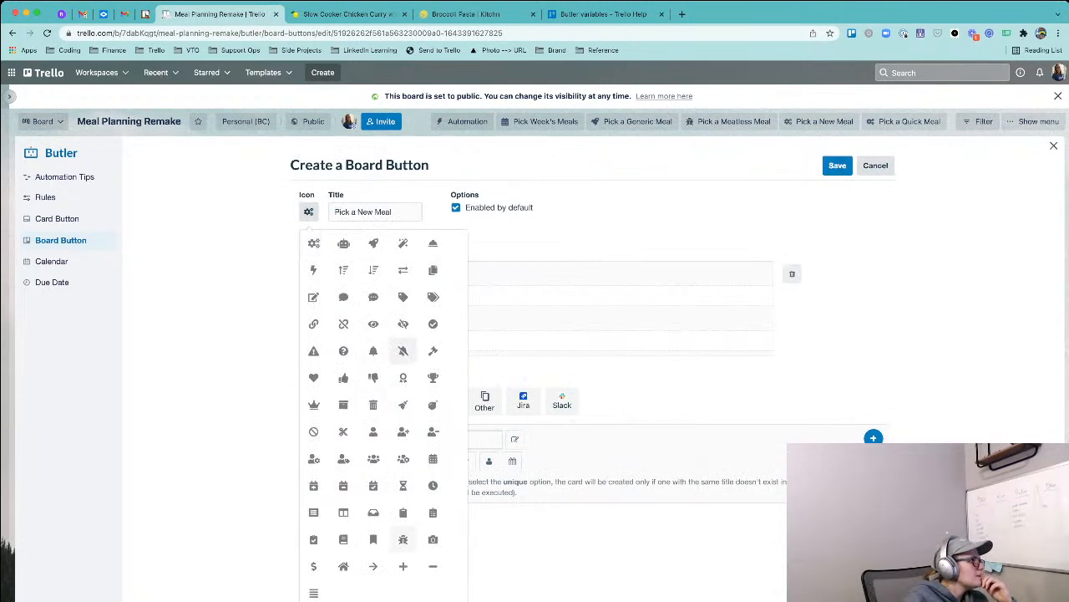
pyautogui.click(313, 350)
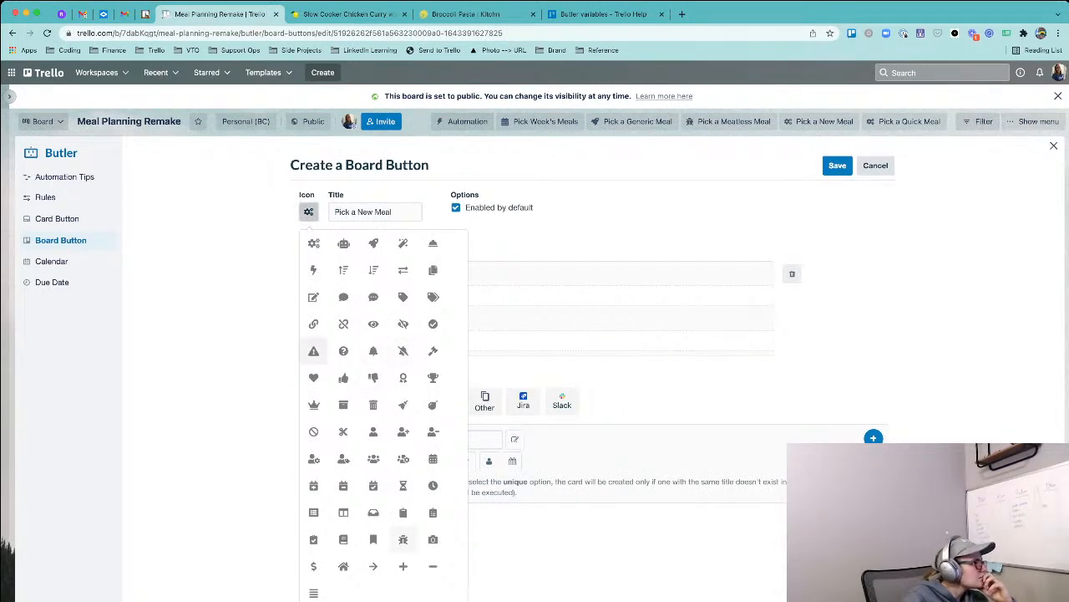
pyautogui.click(837, 164)
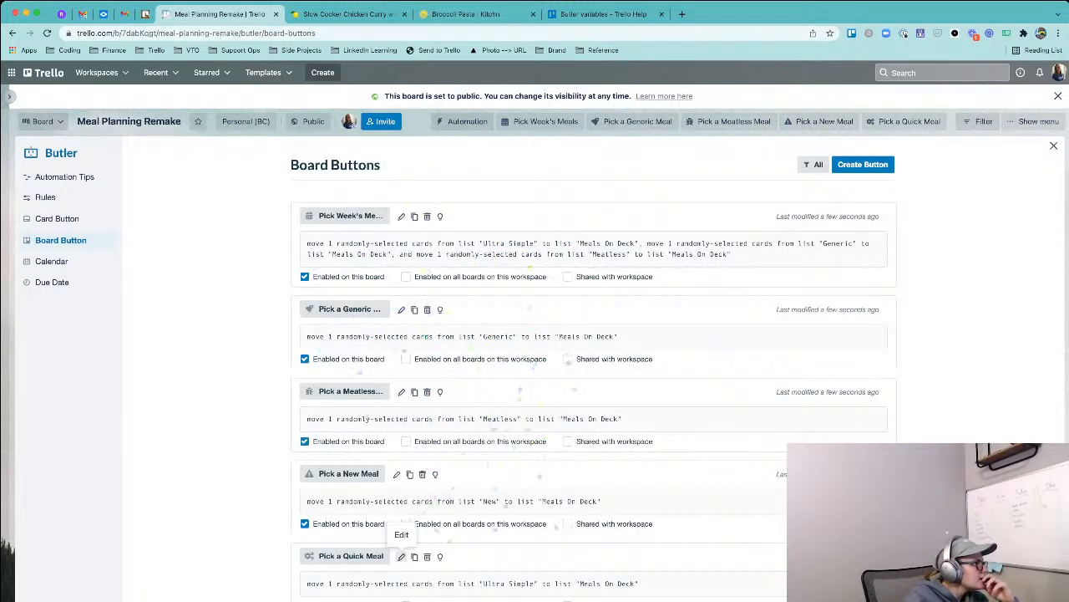
# - Change the icon of the Pick a Quick Meal board button to a robot and save it
pyautogui.click(401, 555)
pyautogui.click(309, 212)
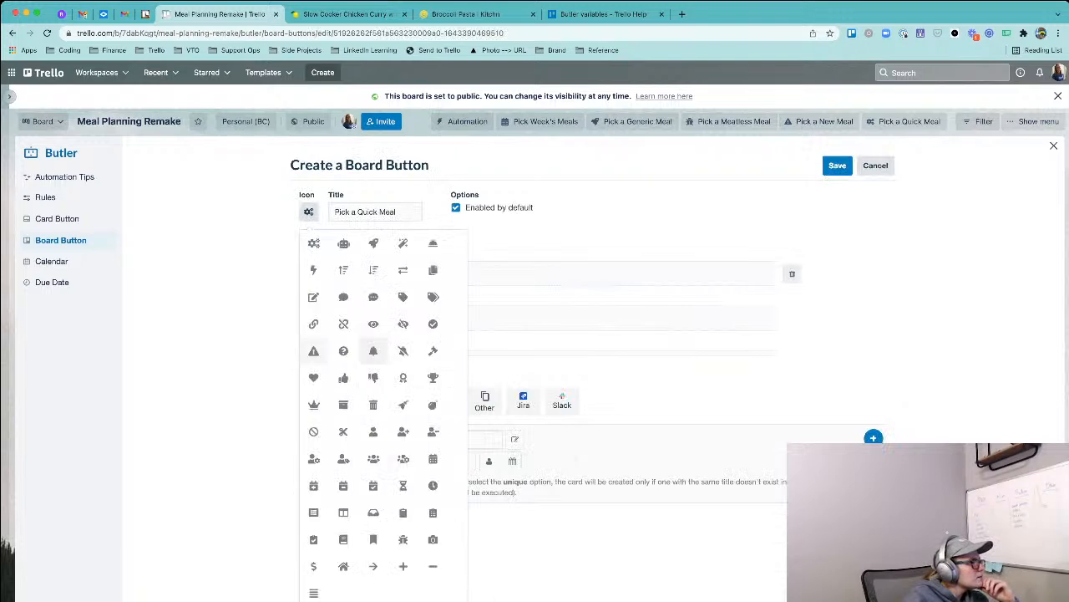
pyautogui.click(344, 243)
pyautogui.click(838, 165)
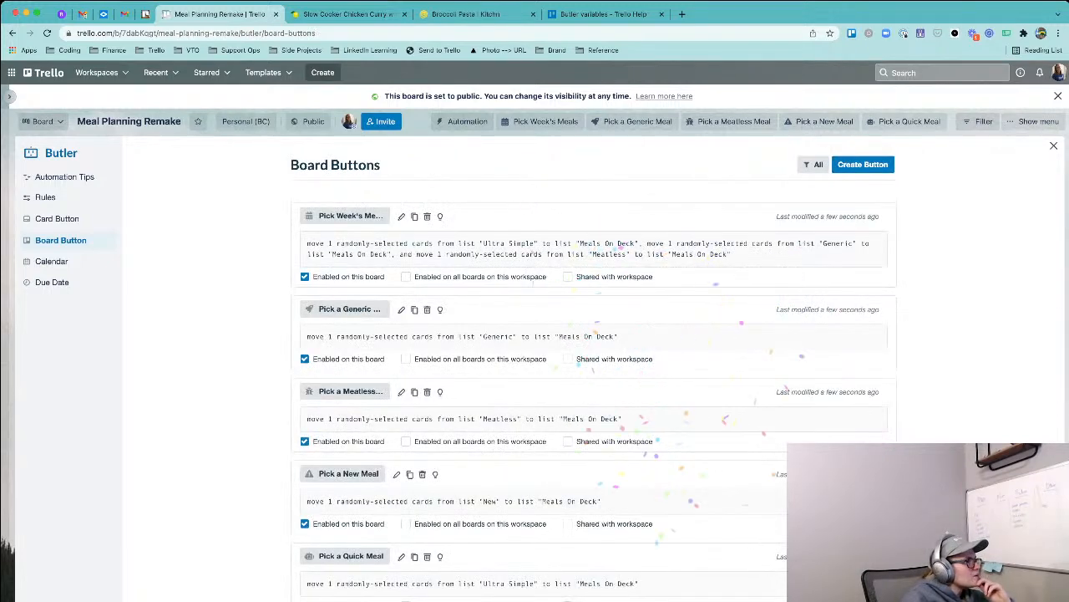
# - Return to the board and review the details of the Slow Cooker Chicken Curry card in Meals On Deck
pyautogui.click(1054, 146)
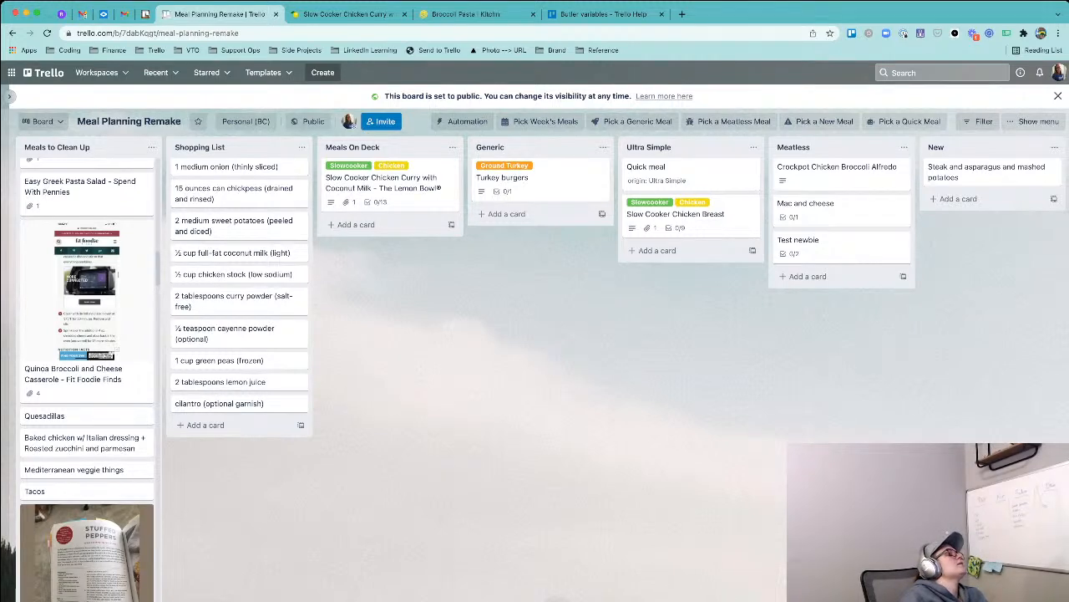
pyautogui.click(383, 182)
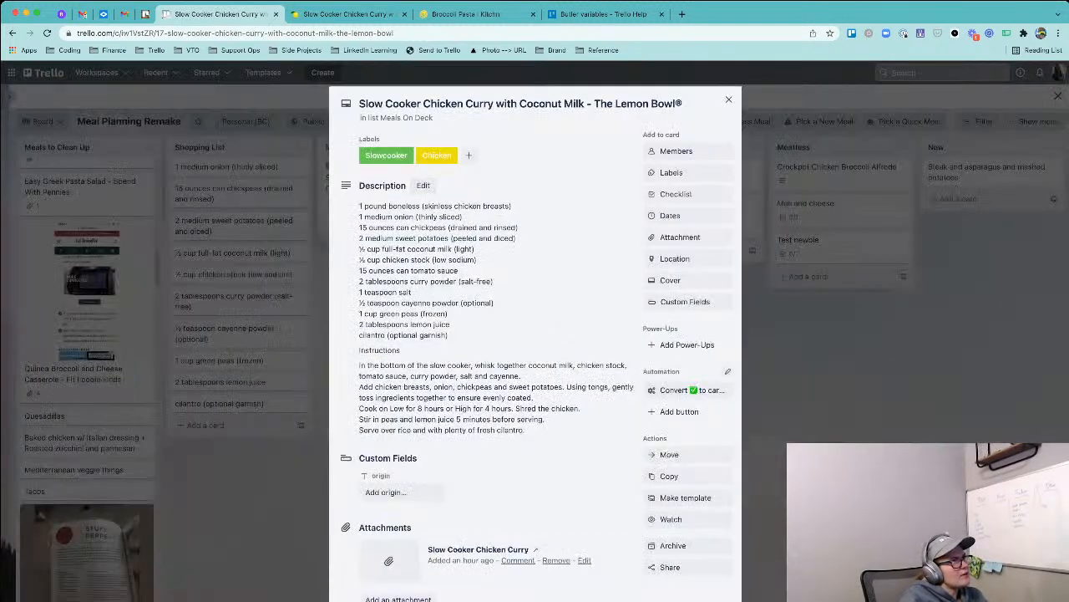
pyautogui.click(729, 99)
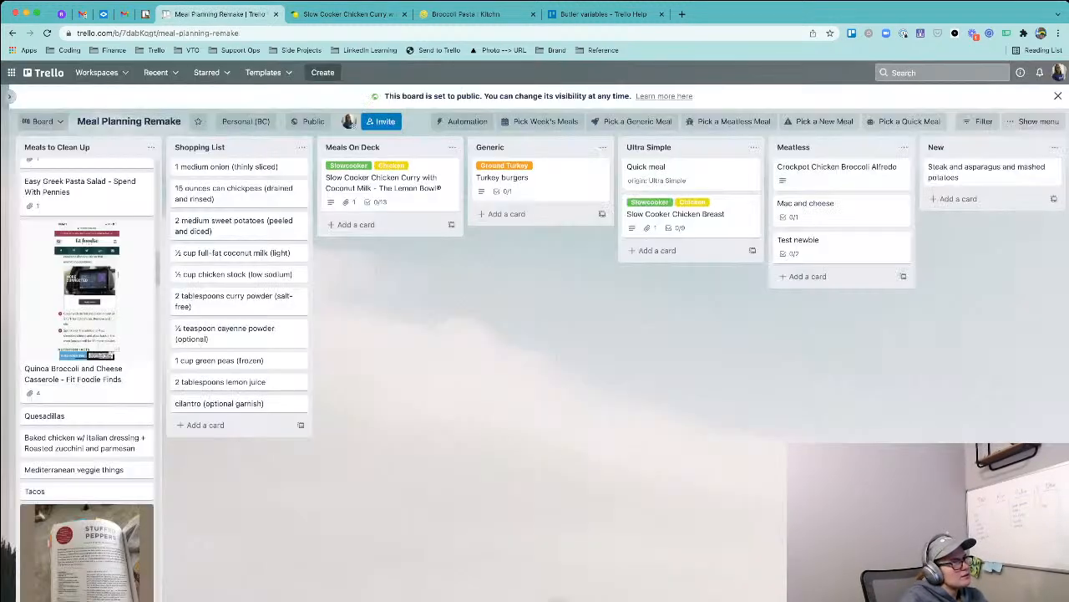